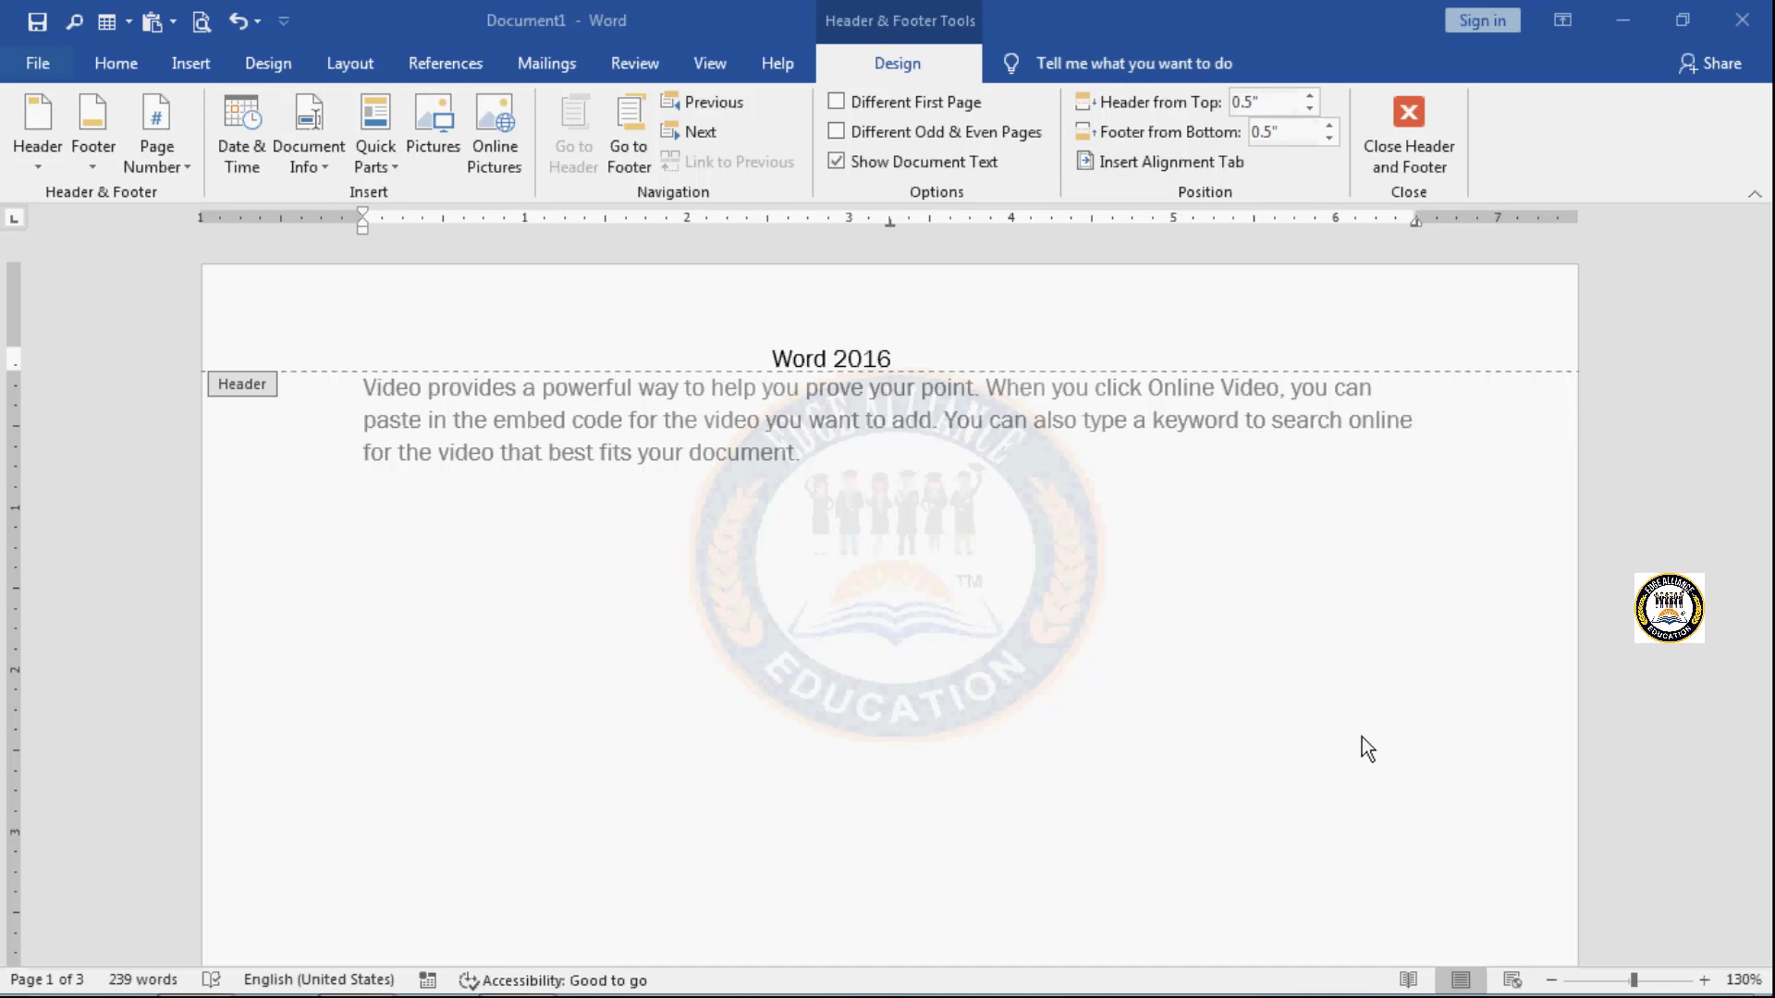
# - Examine the header and footer areas across the pages of the document
pyautogui.scroll(-10, 1122, 596)
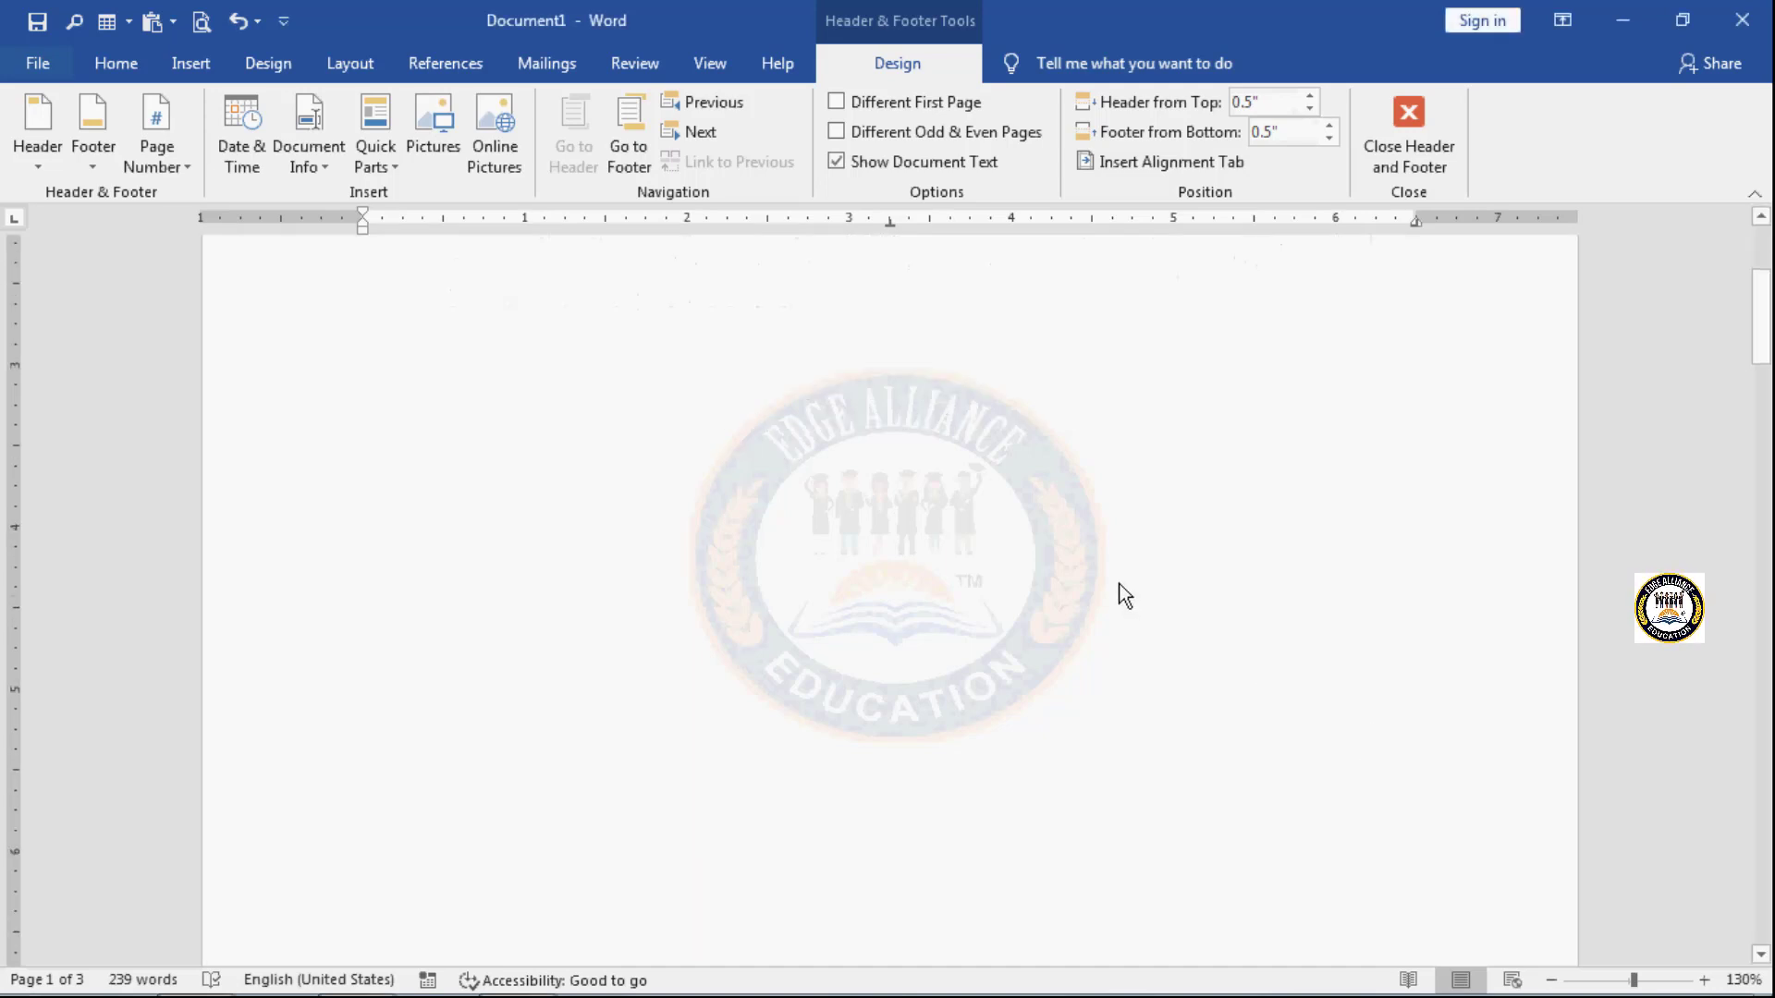
pyautogui.rightClick(1121, 585)
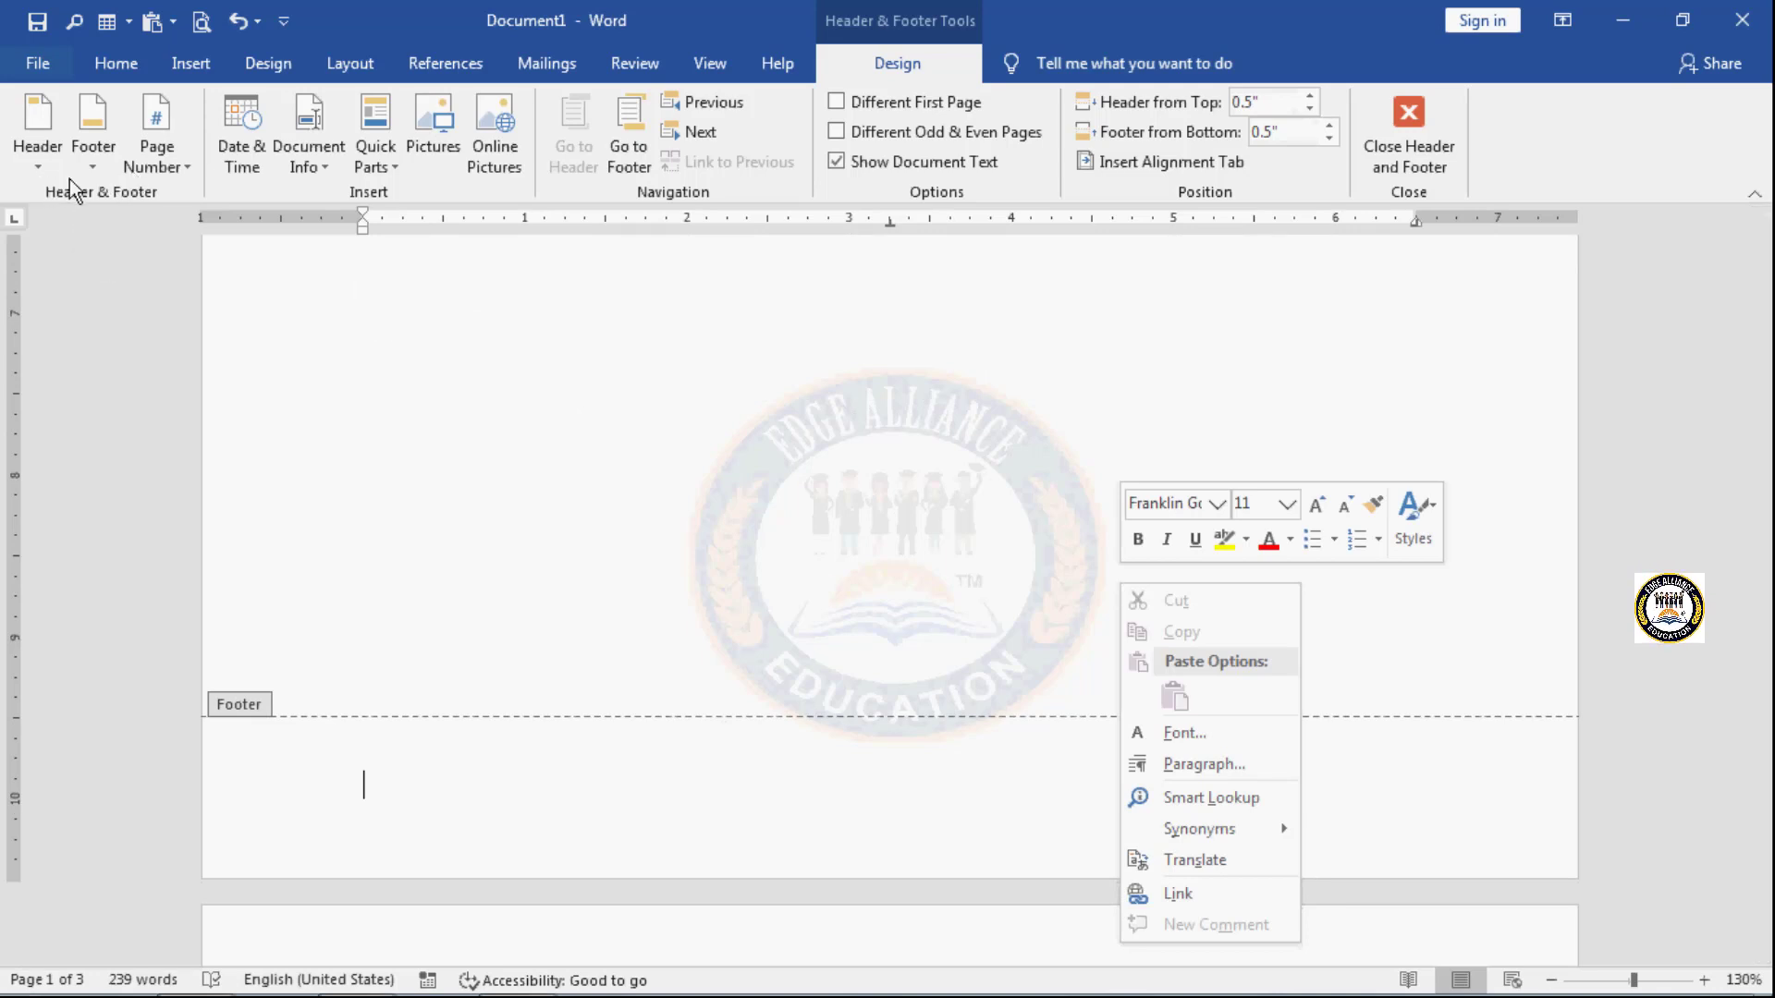
pyautogui.click(662, 543)
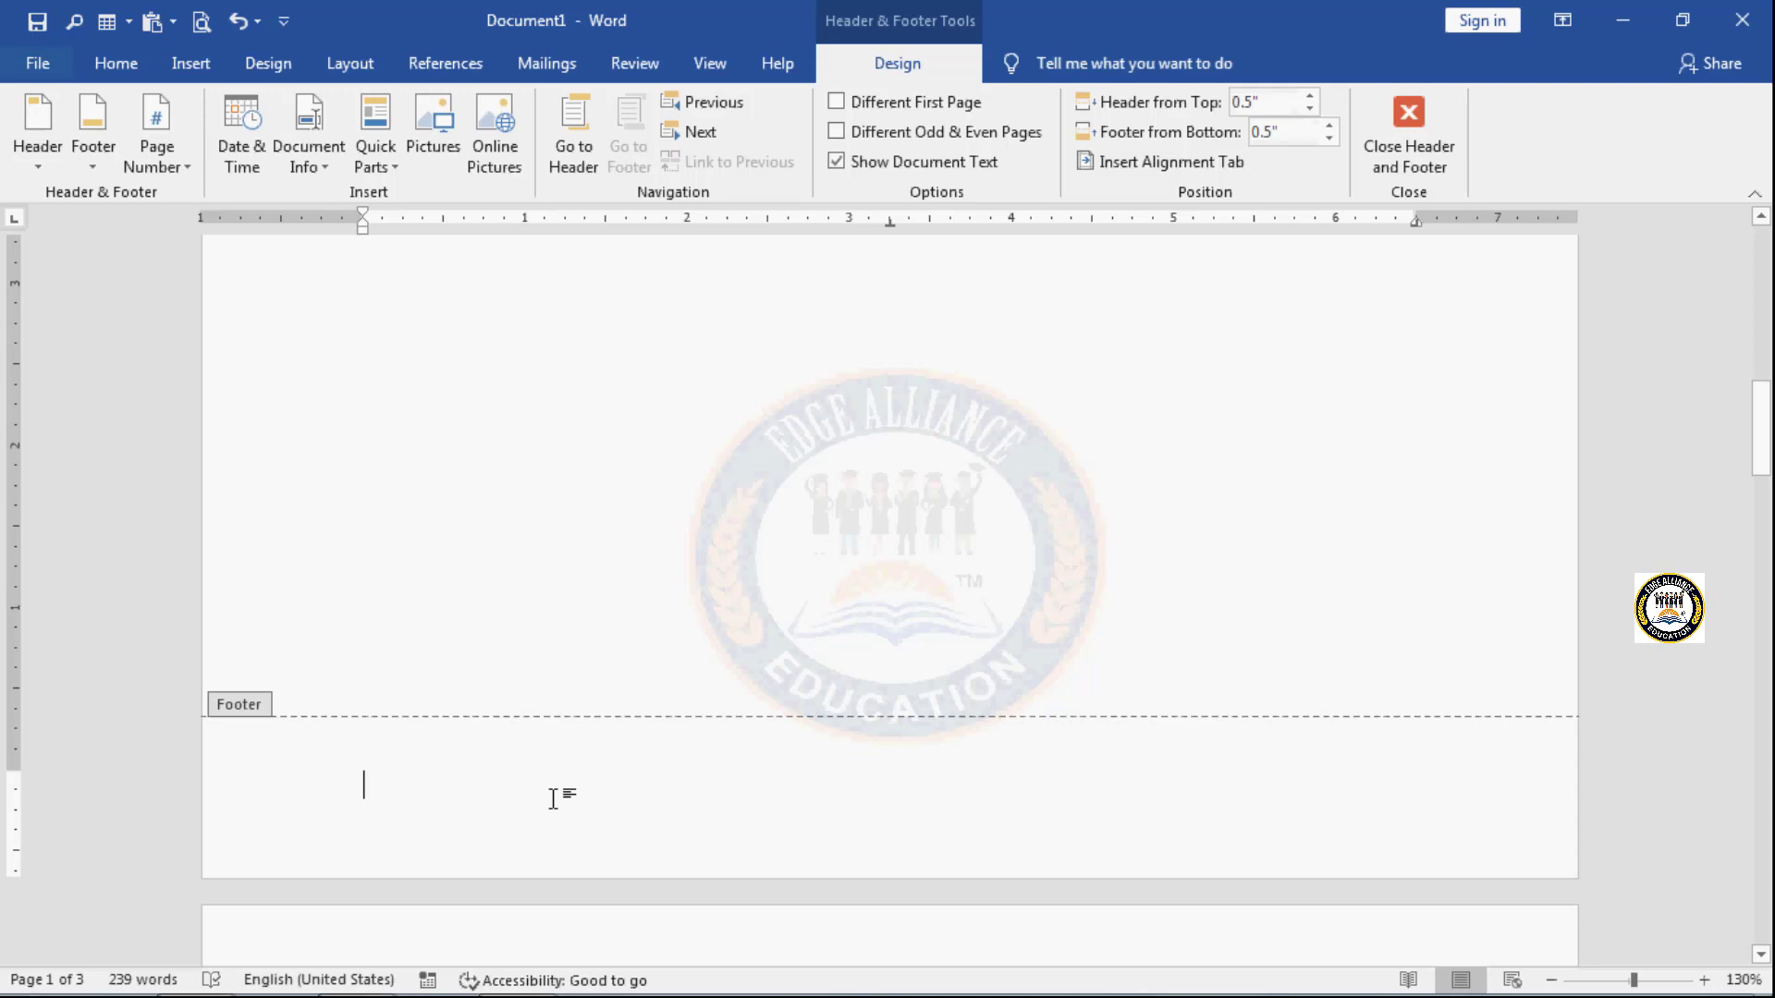
pyautogui.scroll(8, 555, 799)
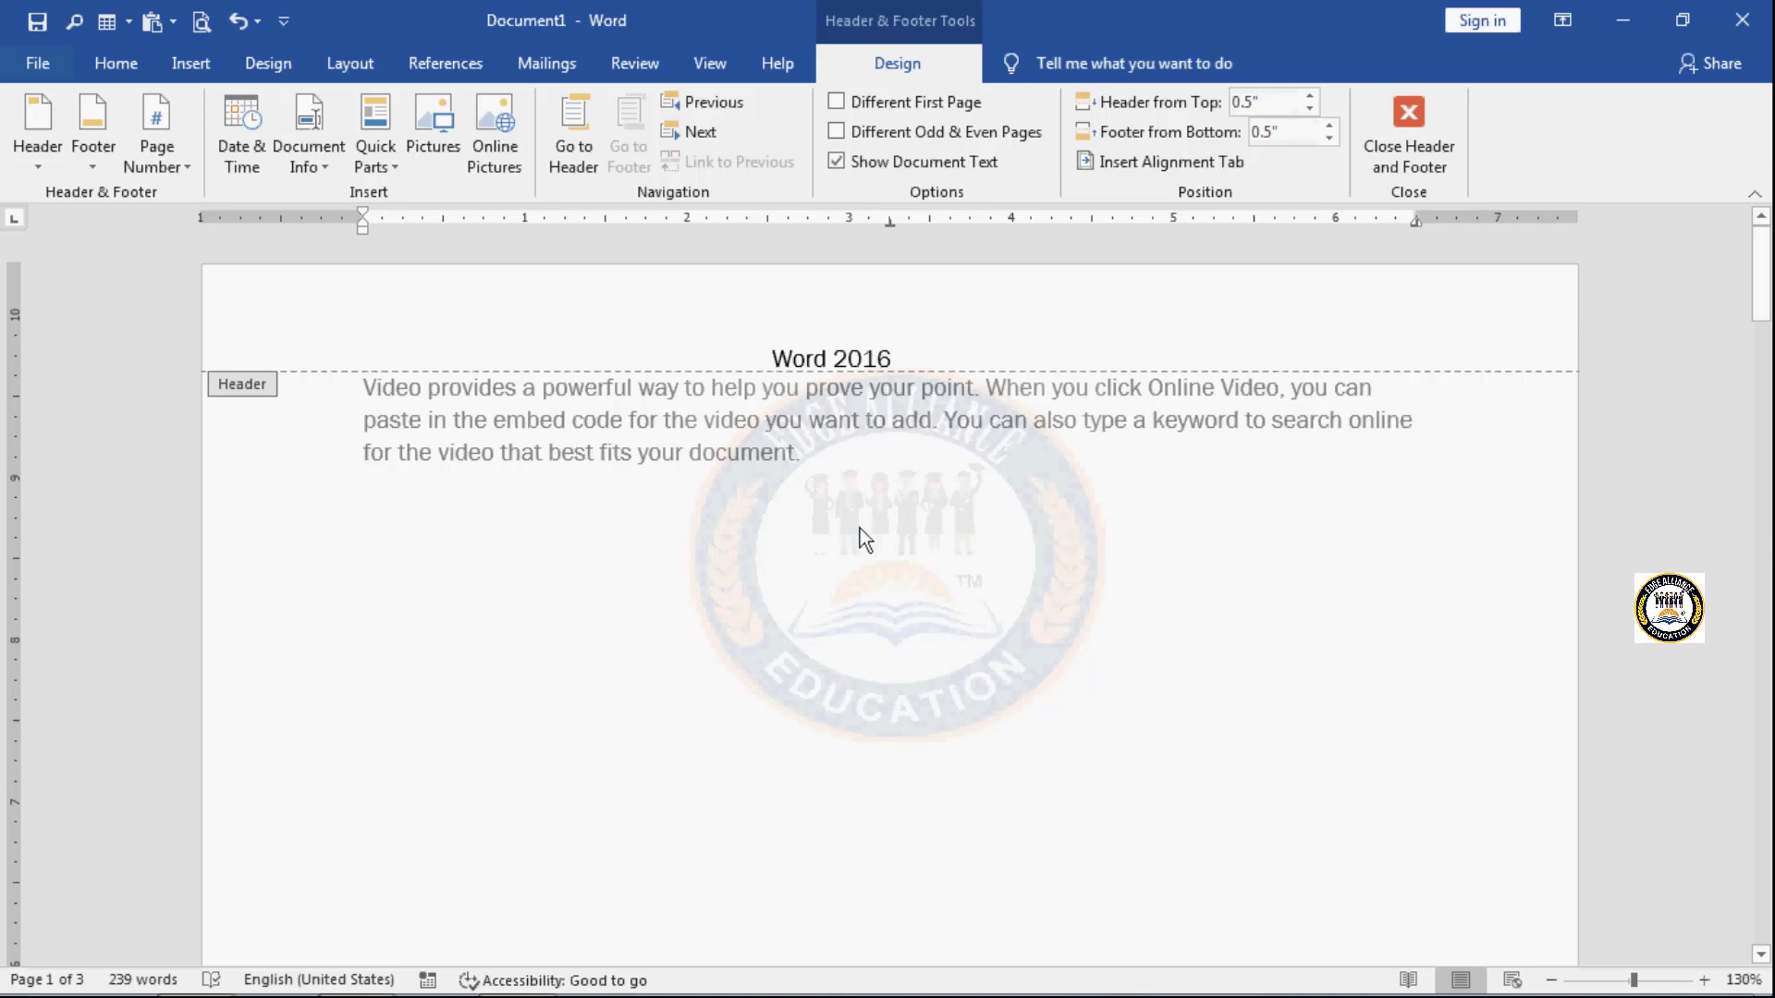
pyautogui.scroll(-12, 860, 529)
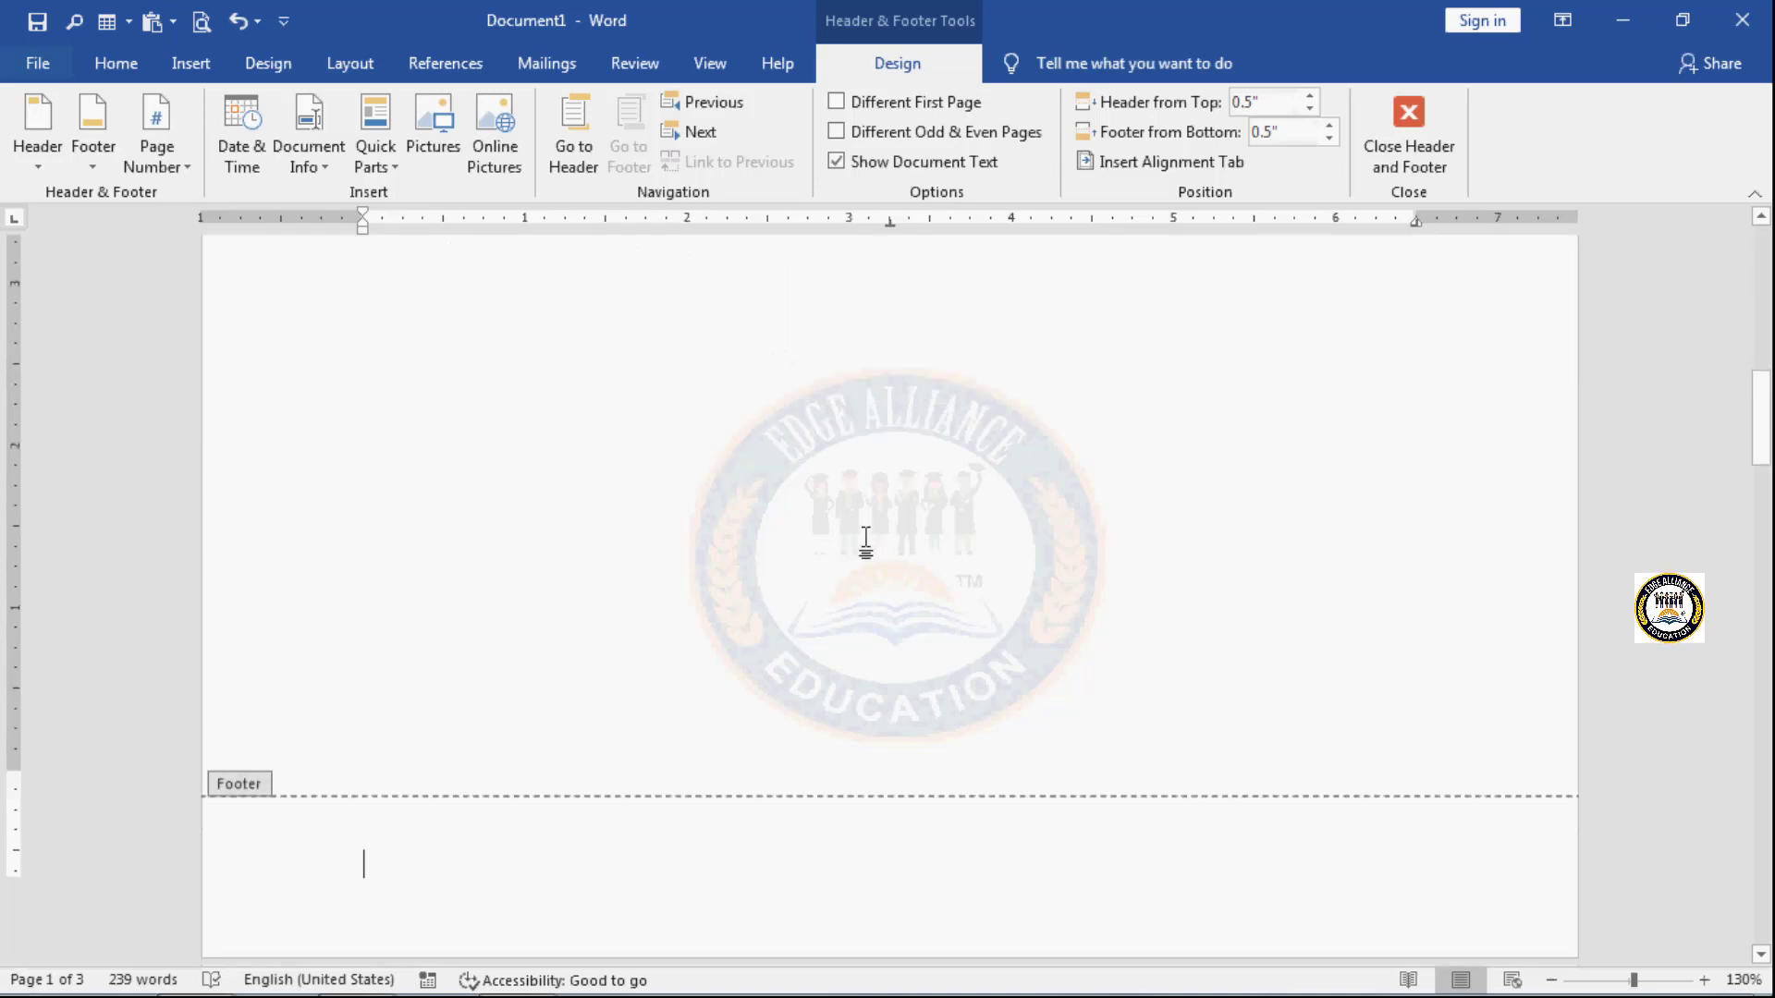
pyautogui.scroll(-15, 867, 541)
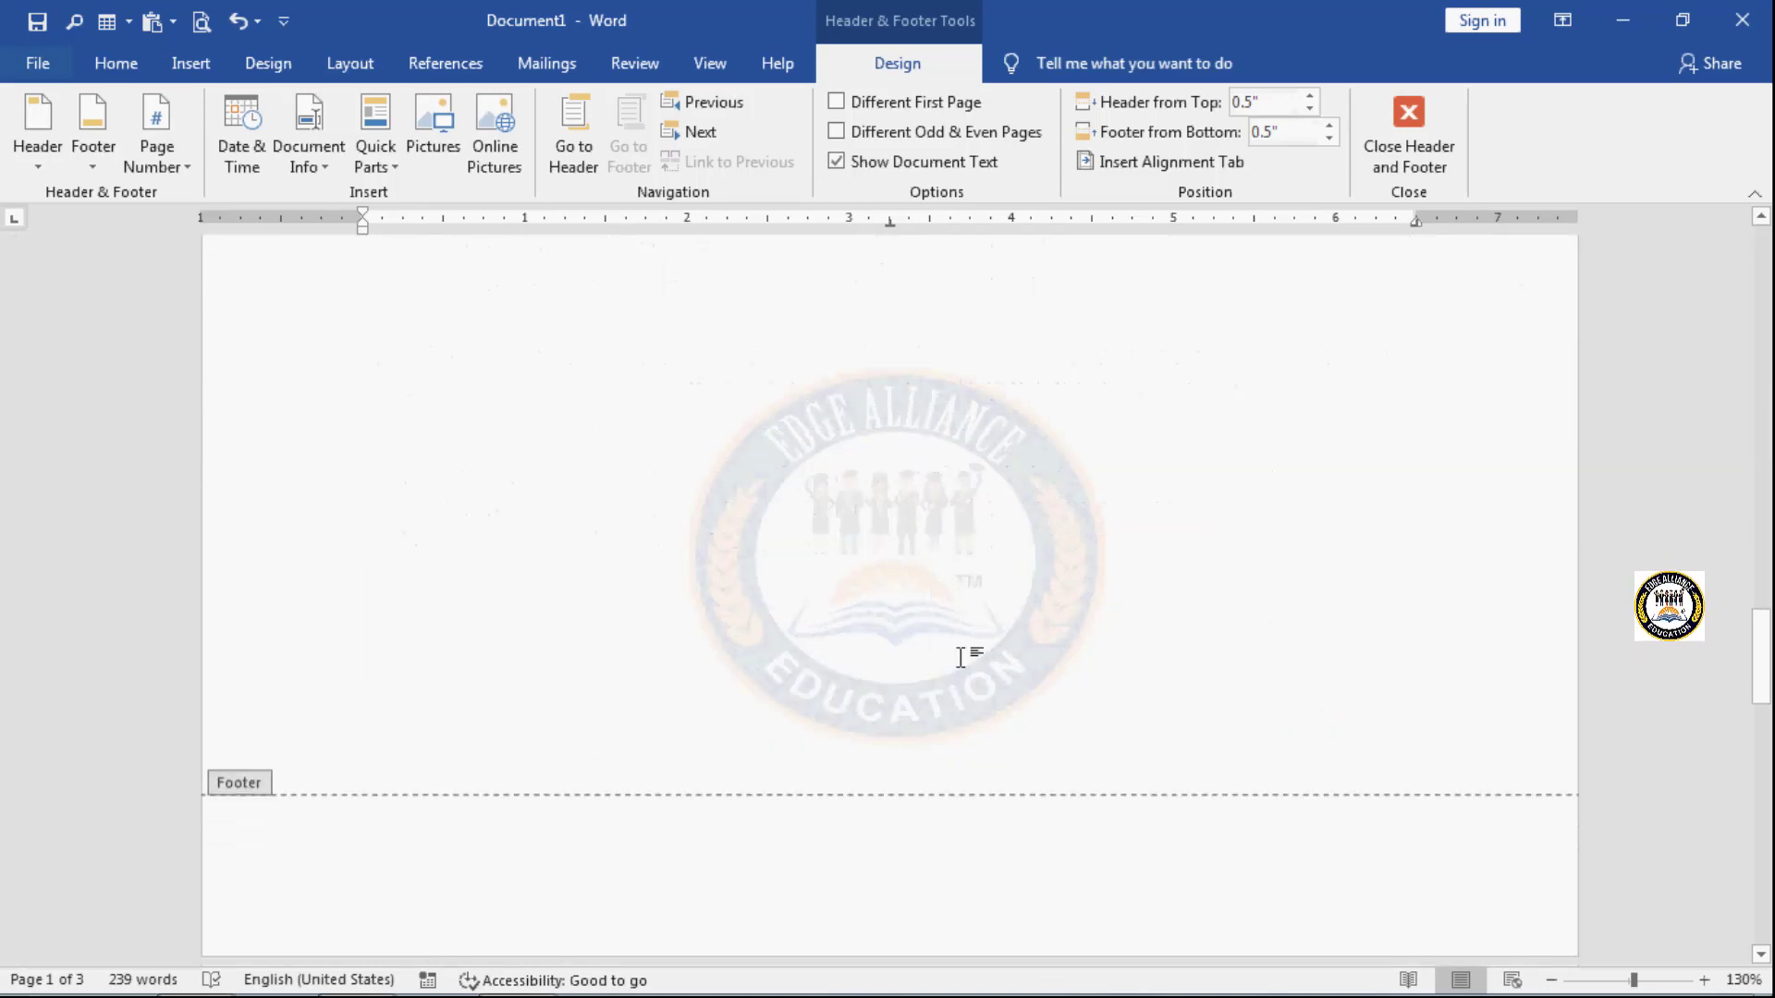
pyautogui.scroll(-12, 961, 657)
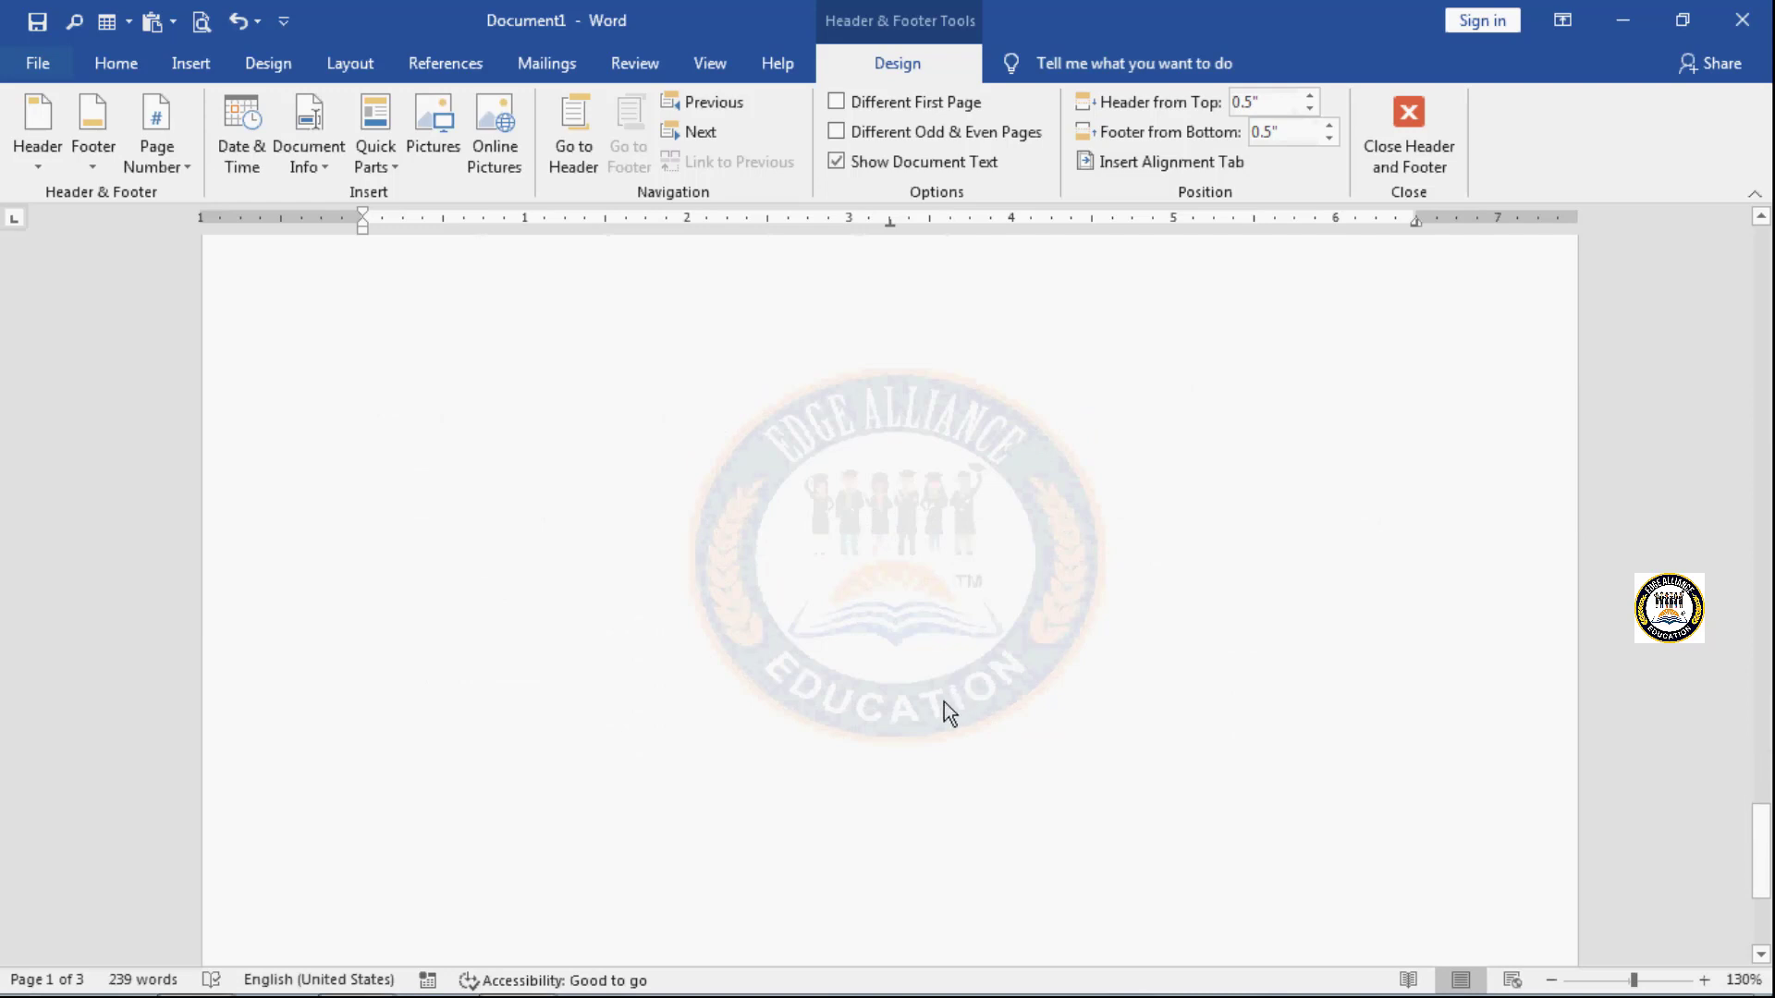
pyautogui.scroll(10, 941, 699)
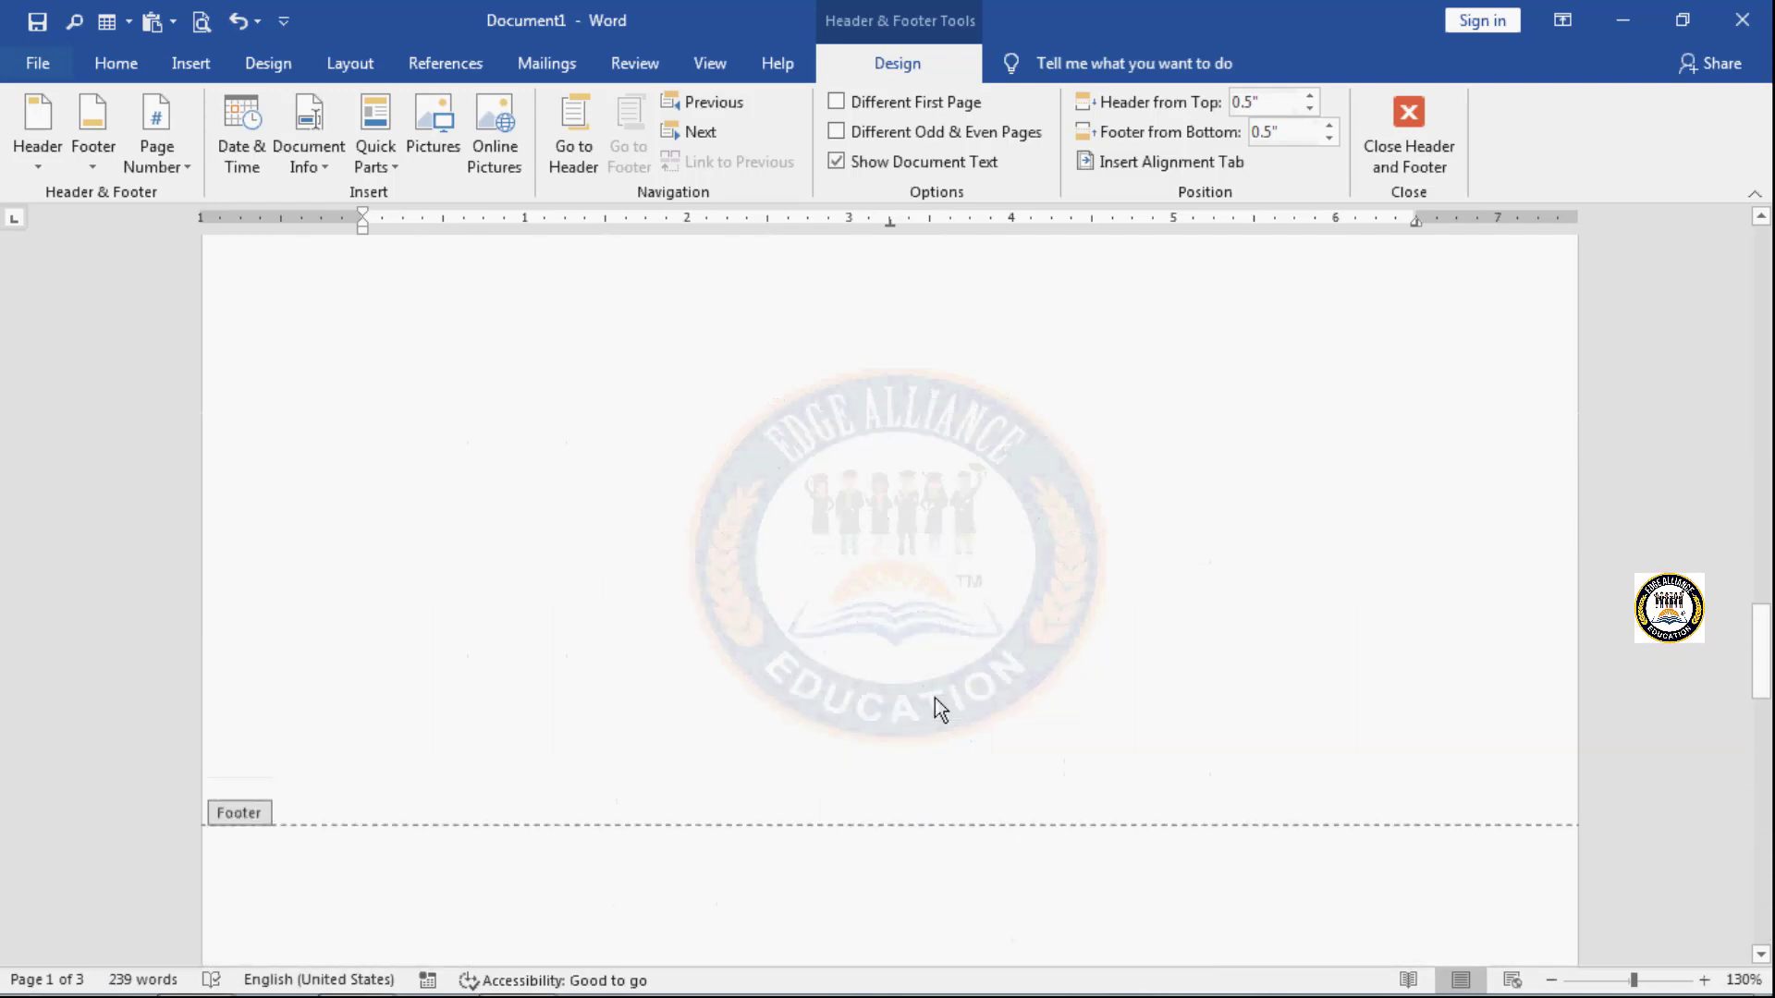
pyautogui.scroll(15, 934, 699)
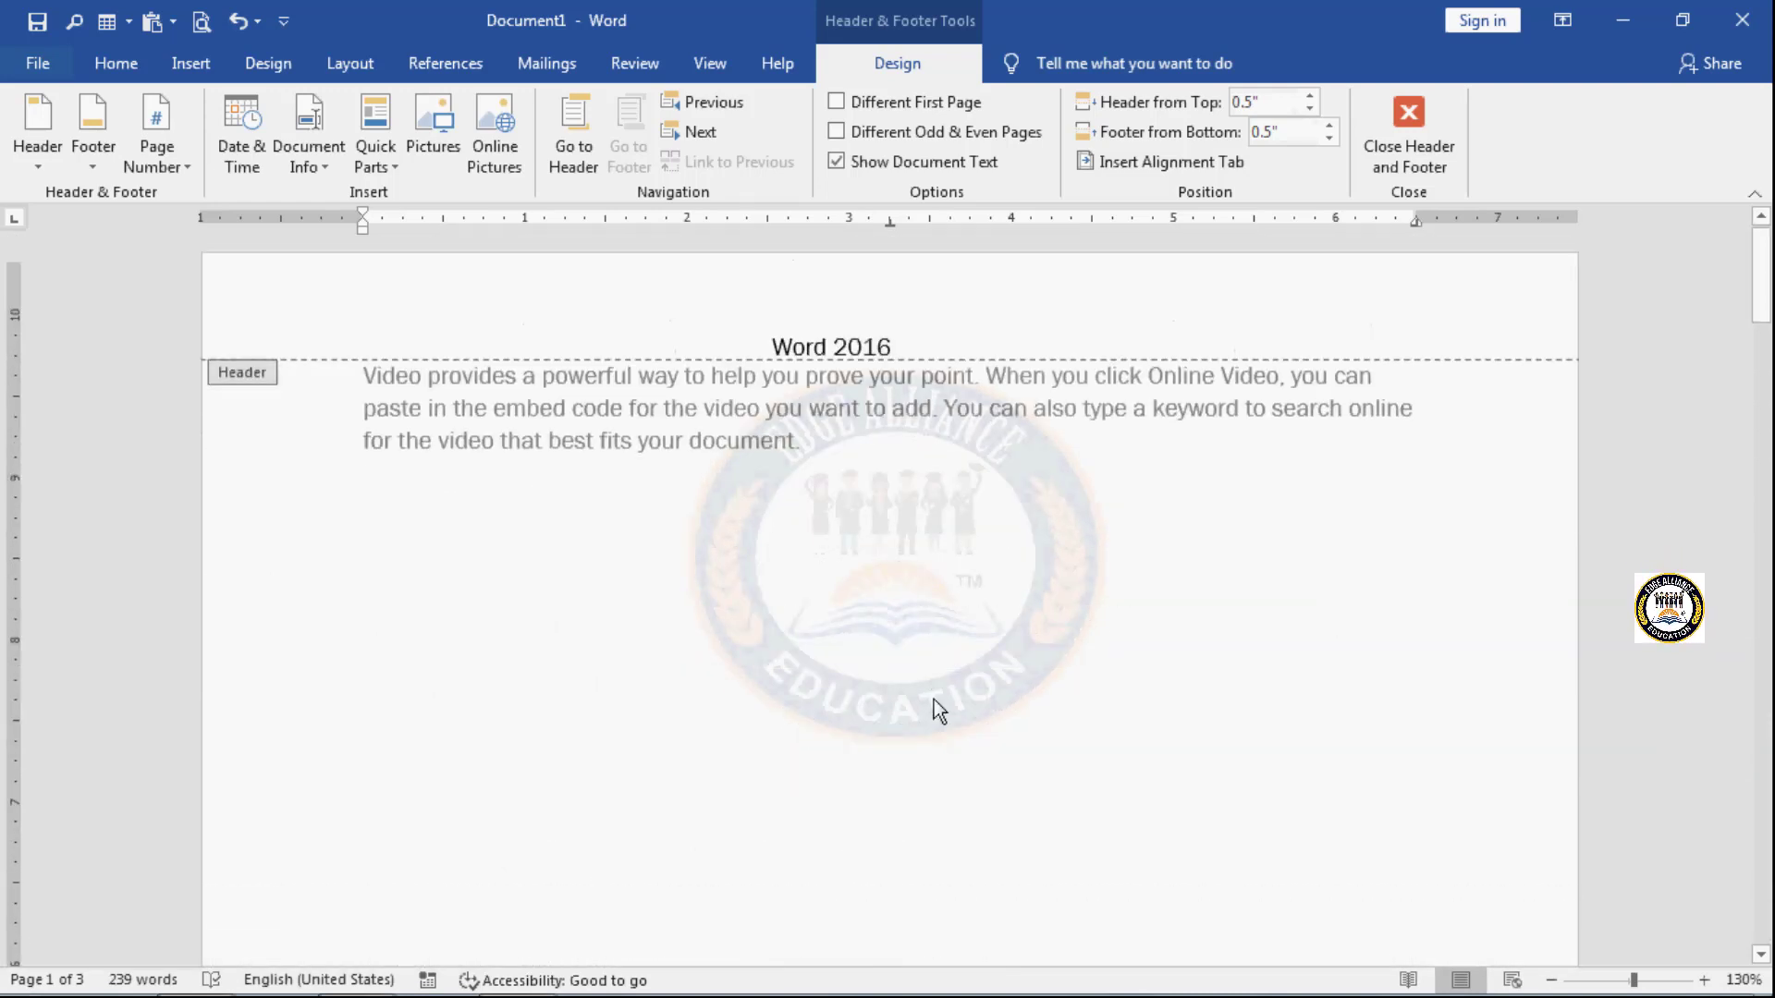
pyautogui.scroll(1, 934, 699)
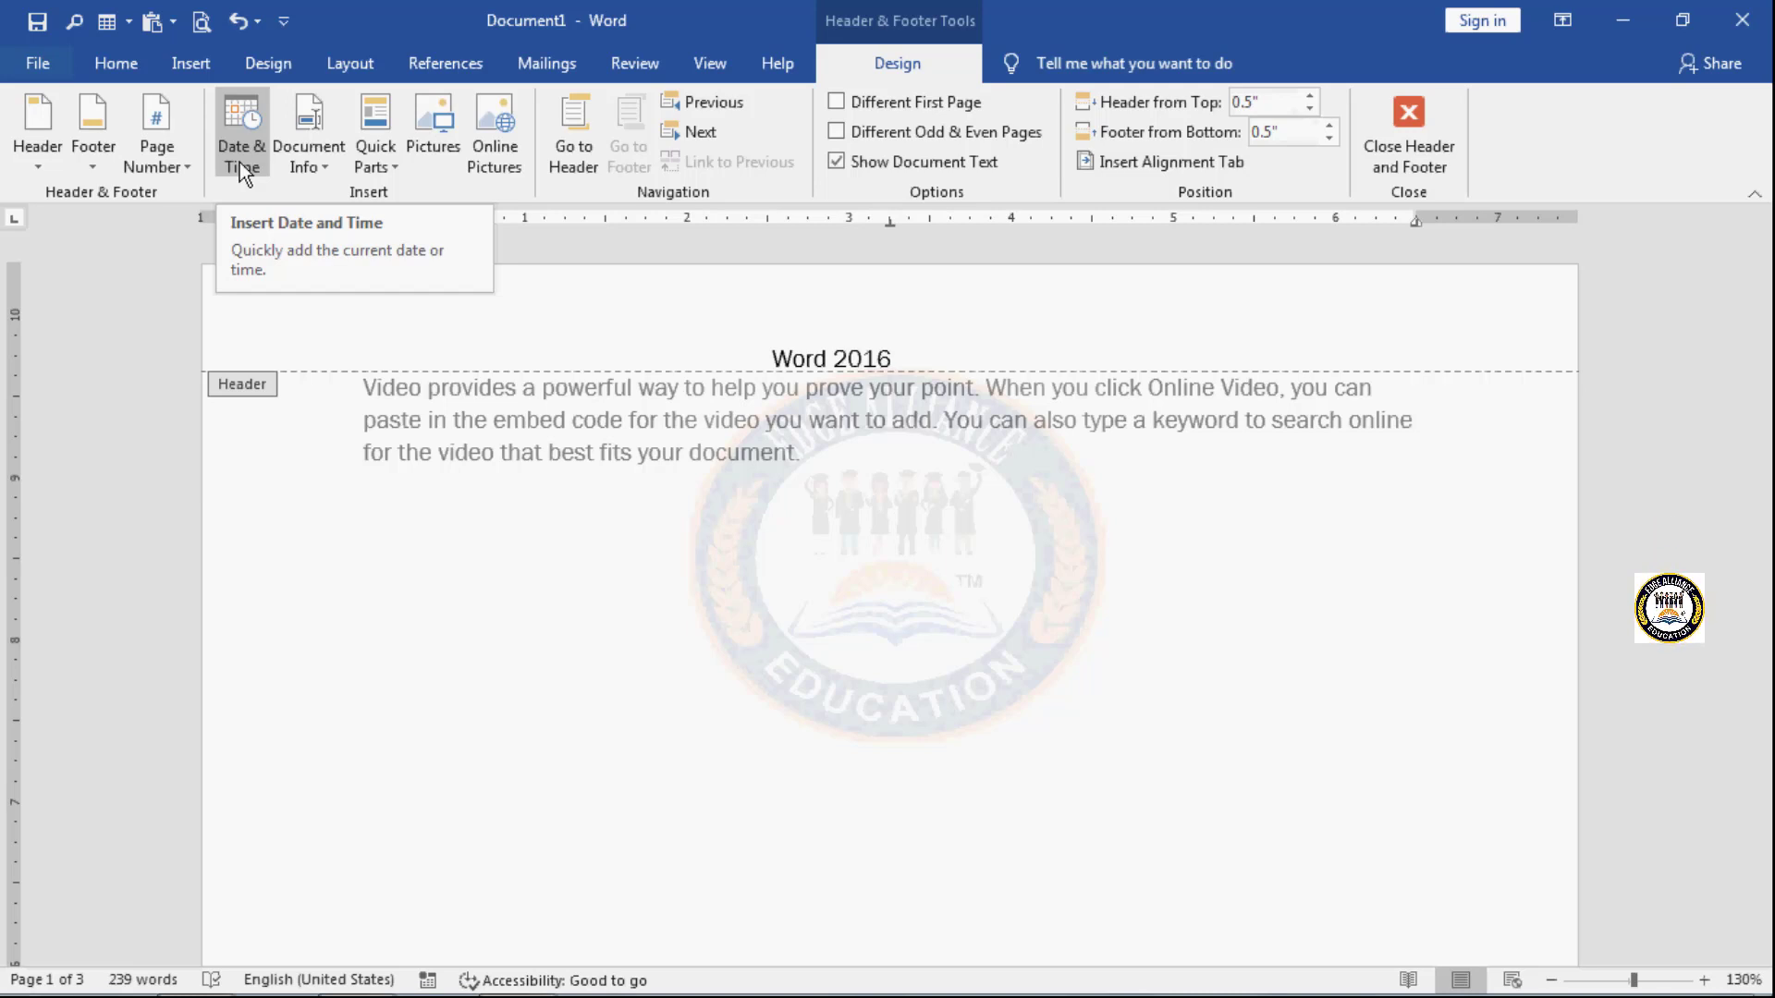
# - Insert the current date and time at the start of the header, using the 02/04/2022 1:12 PM format
pyautogui.click(362, 330)
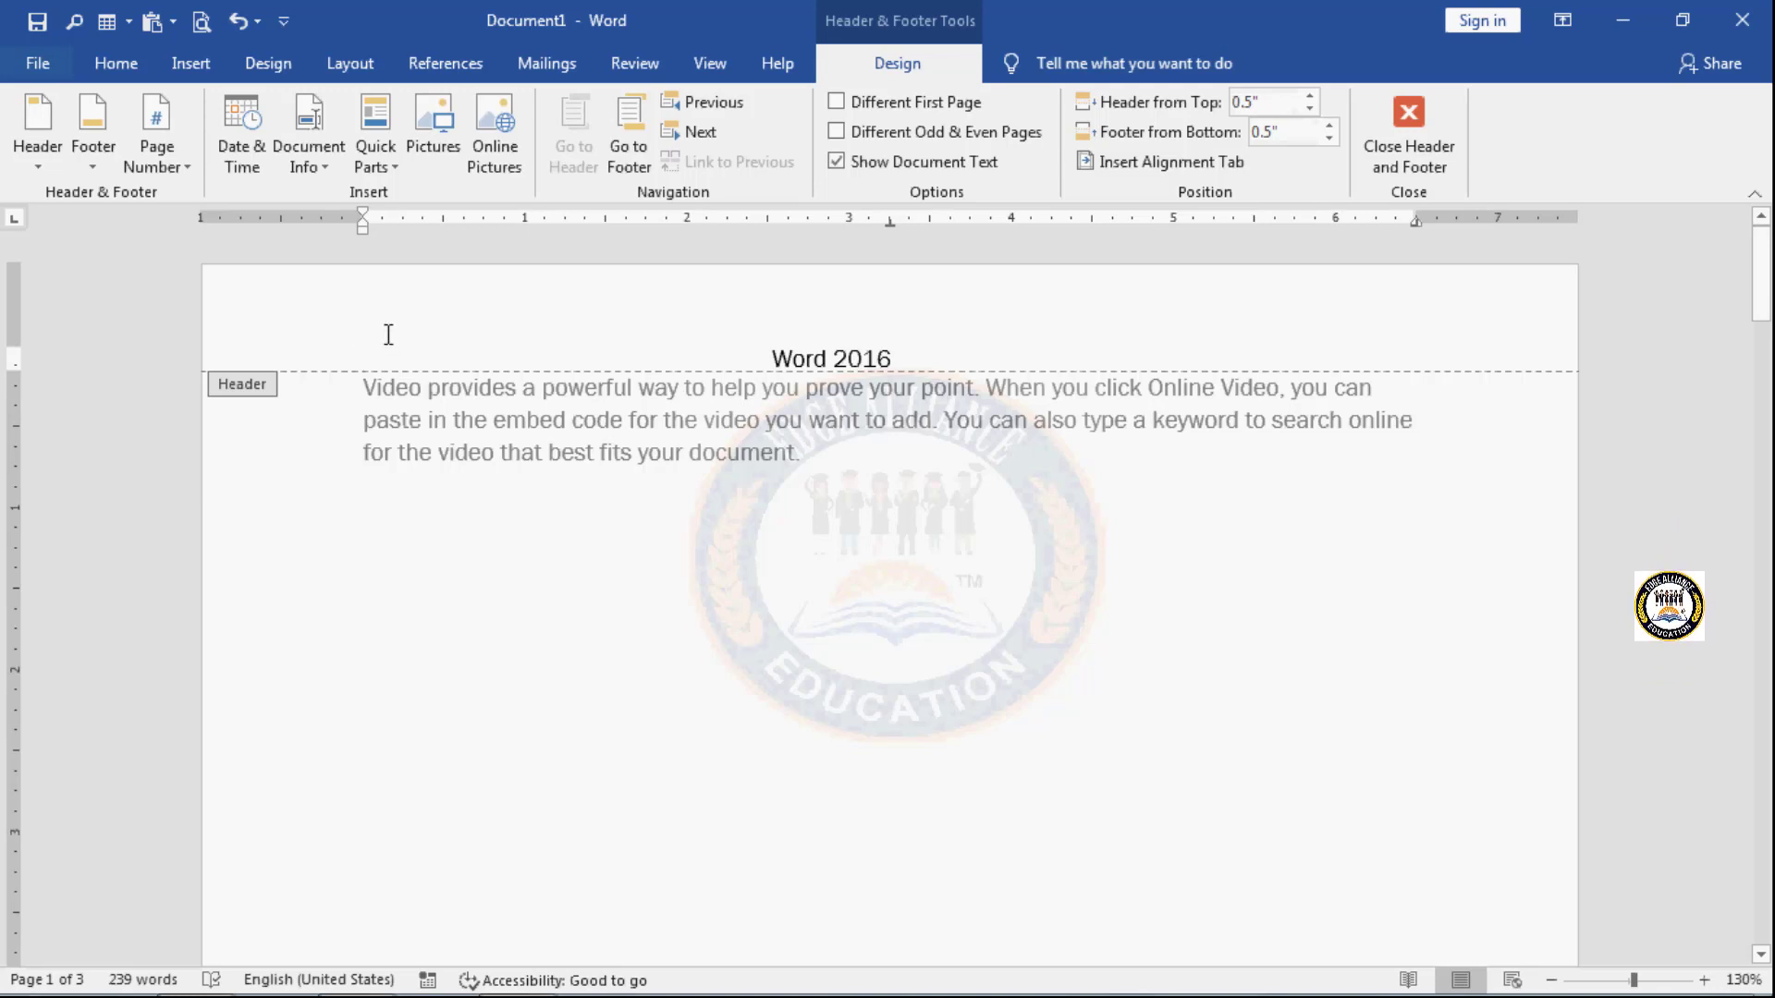
pyautogui.click(233, 146)
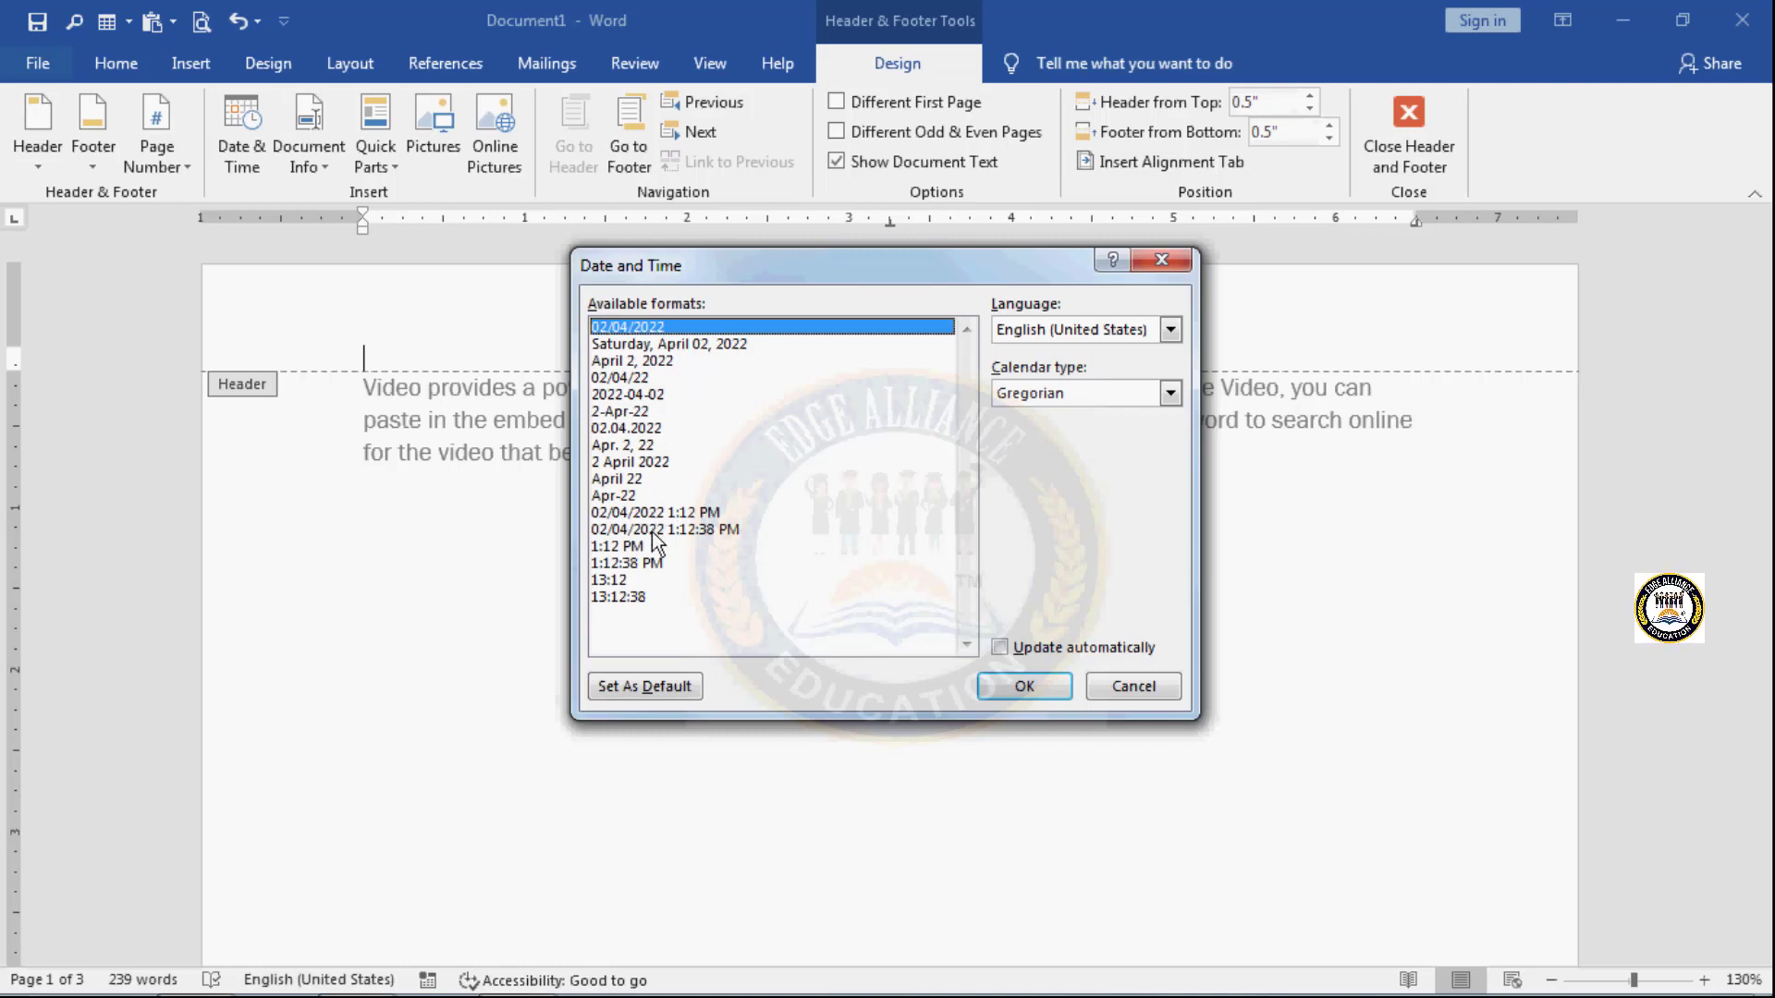
pyautogui.click(701, 513)
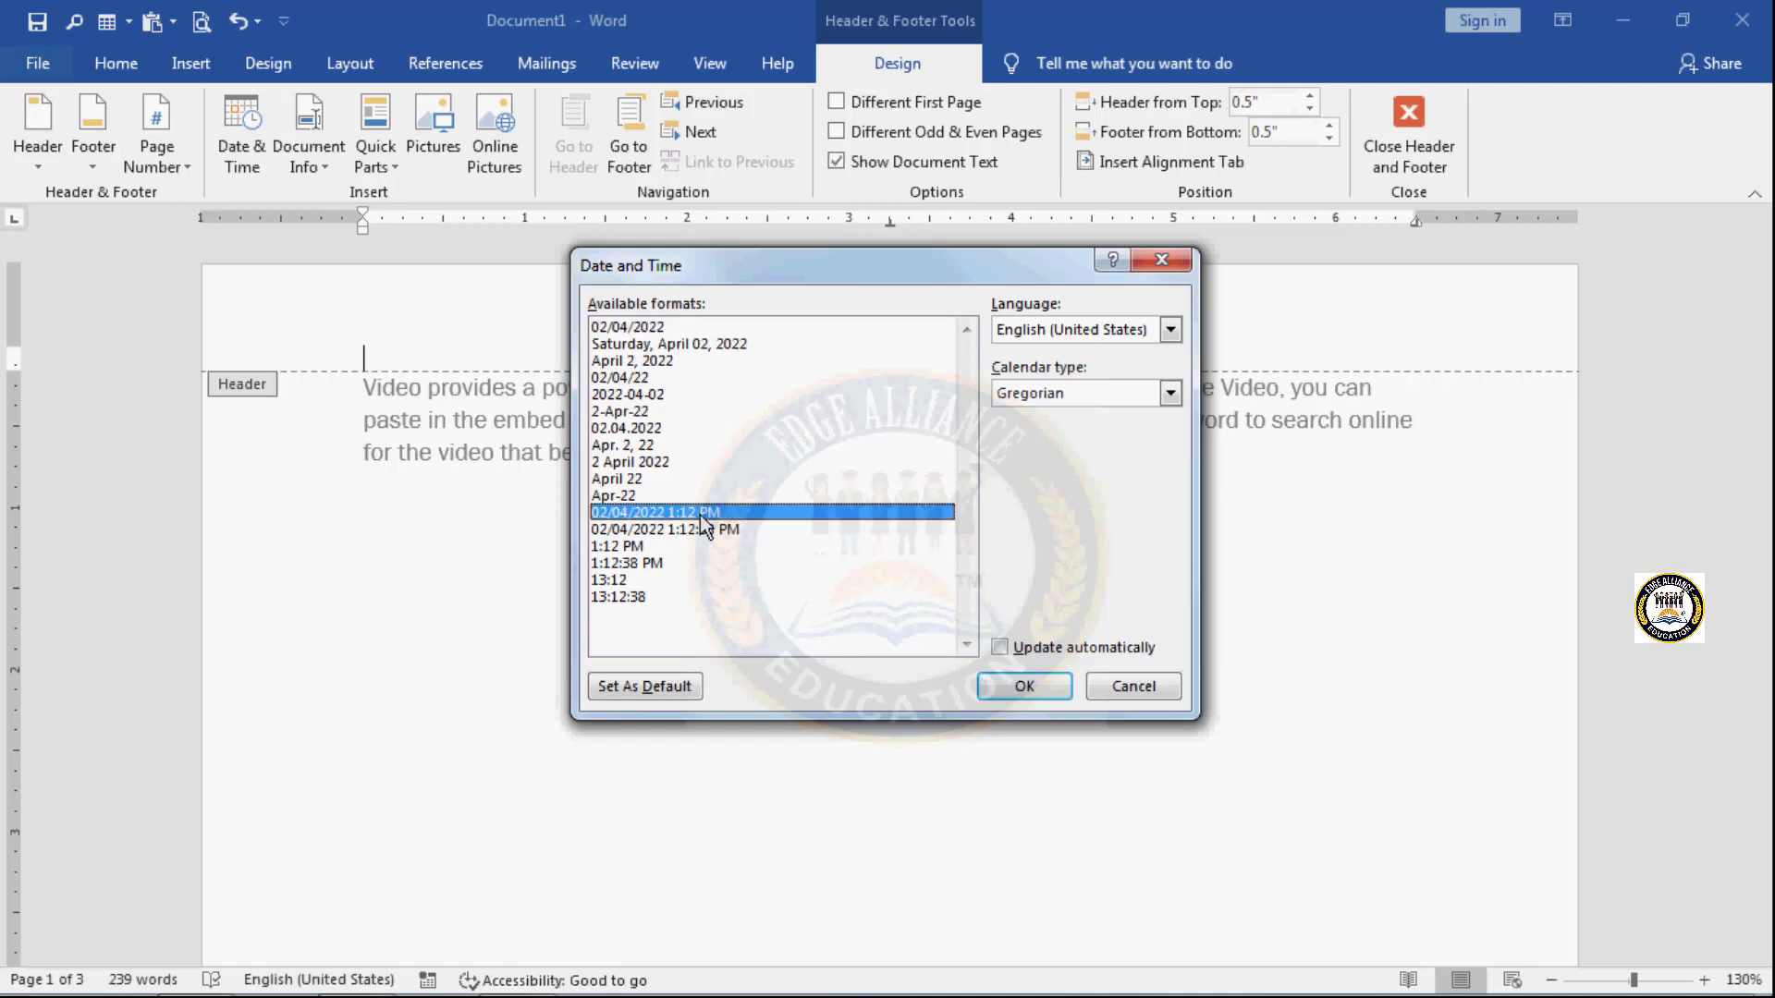
pyautogui.click(1025, 686)
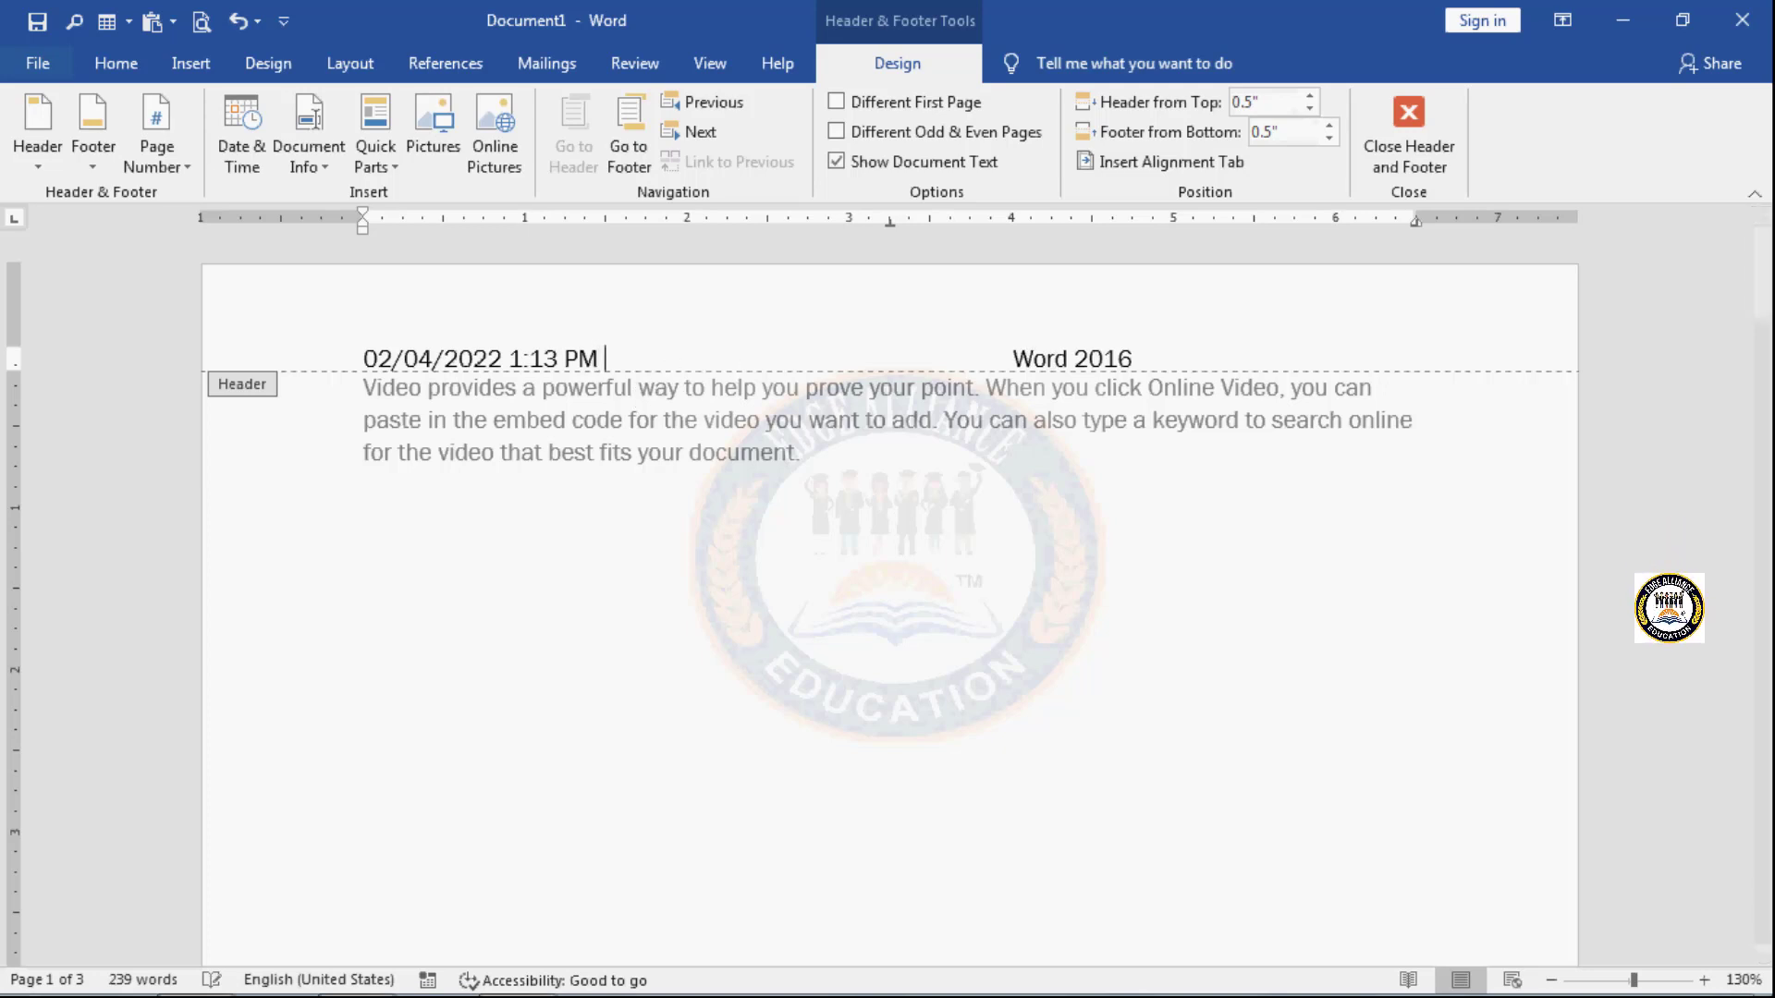
# - Insert the Author field after the date and time in the header and replace its text with "edge educations"
pyautogui.click(323, 168)
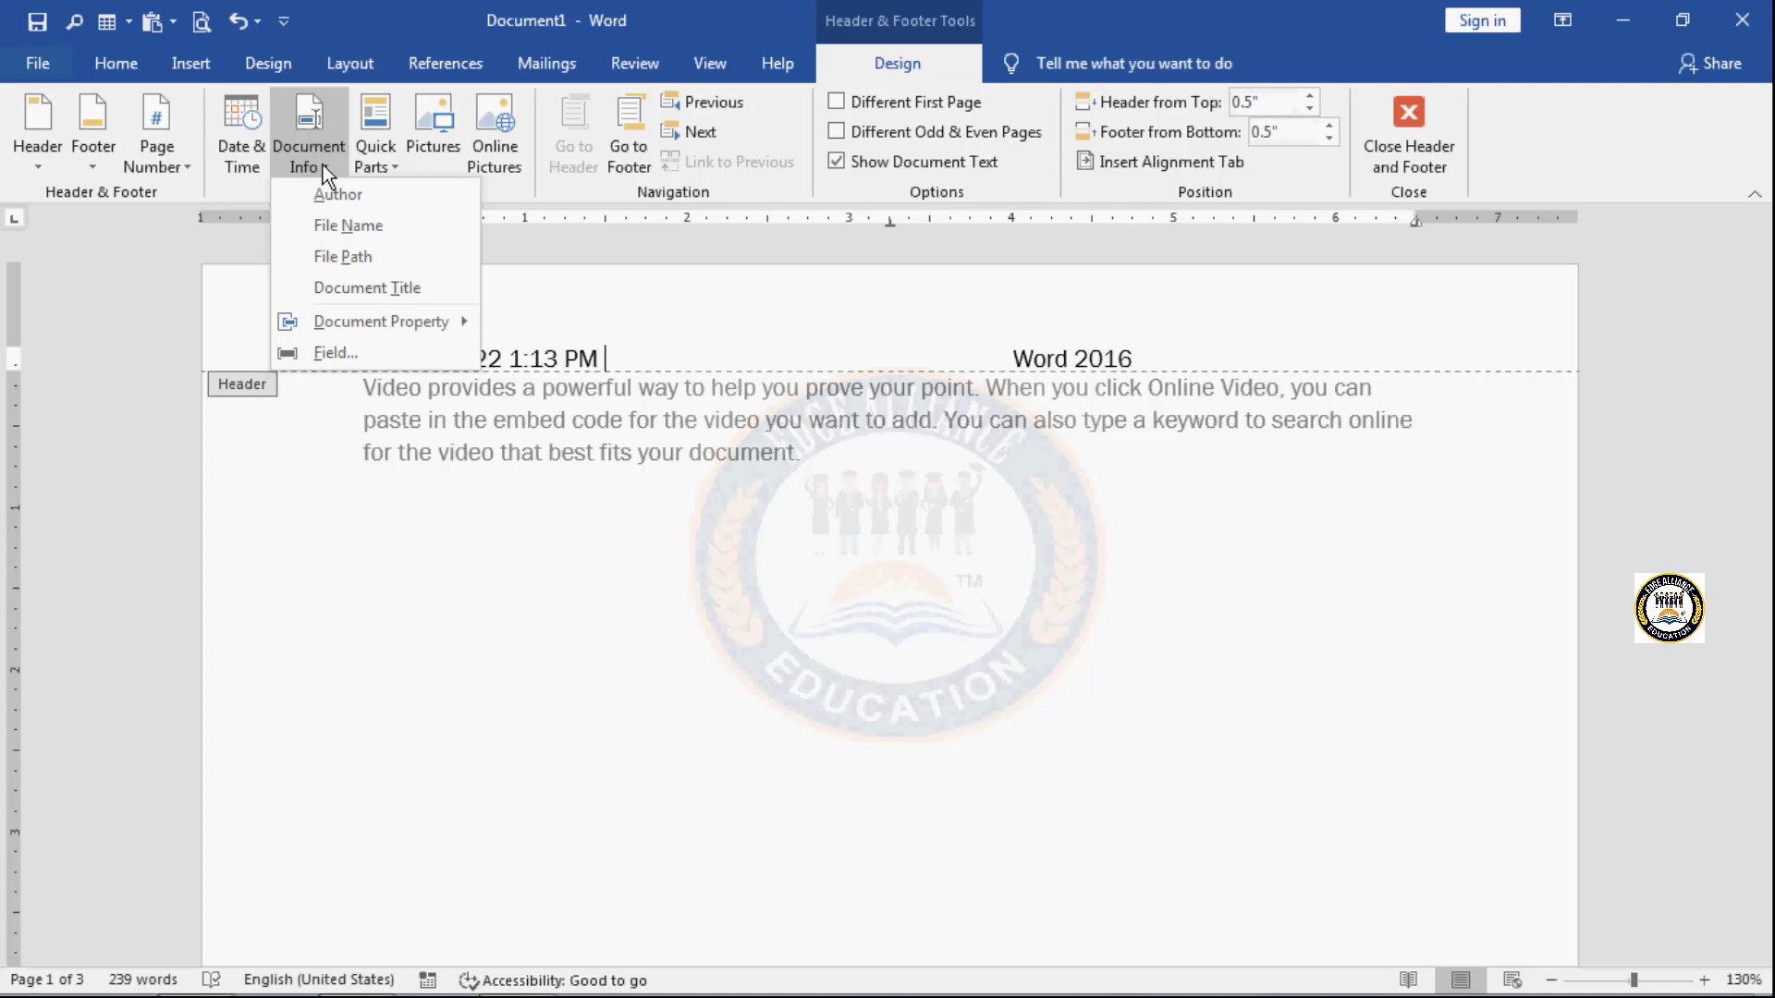
pyautogui.click(357, 203)
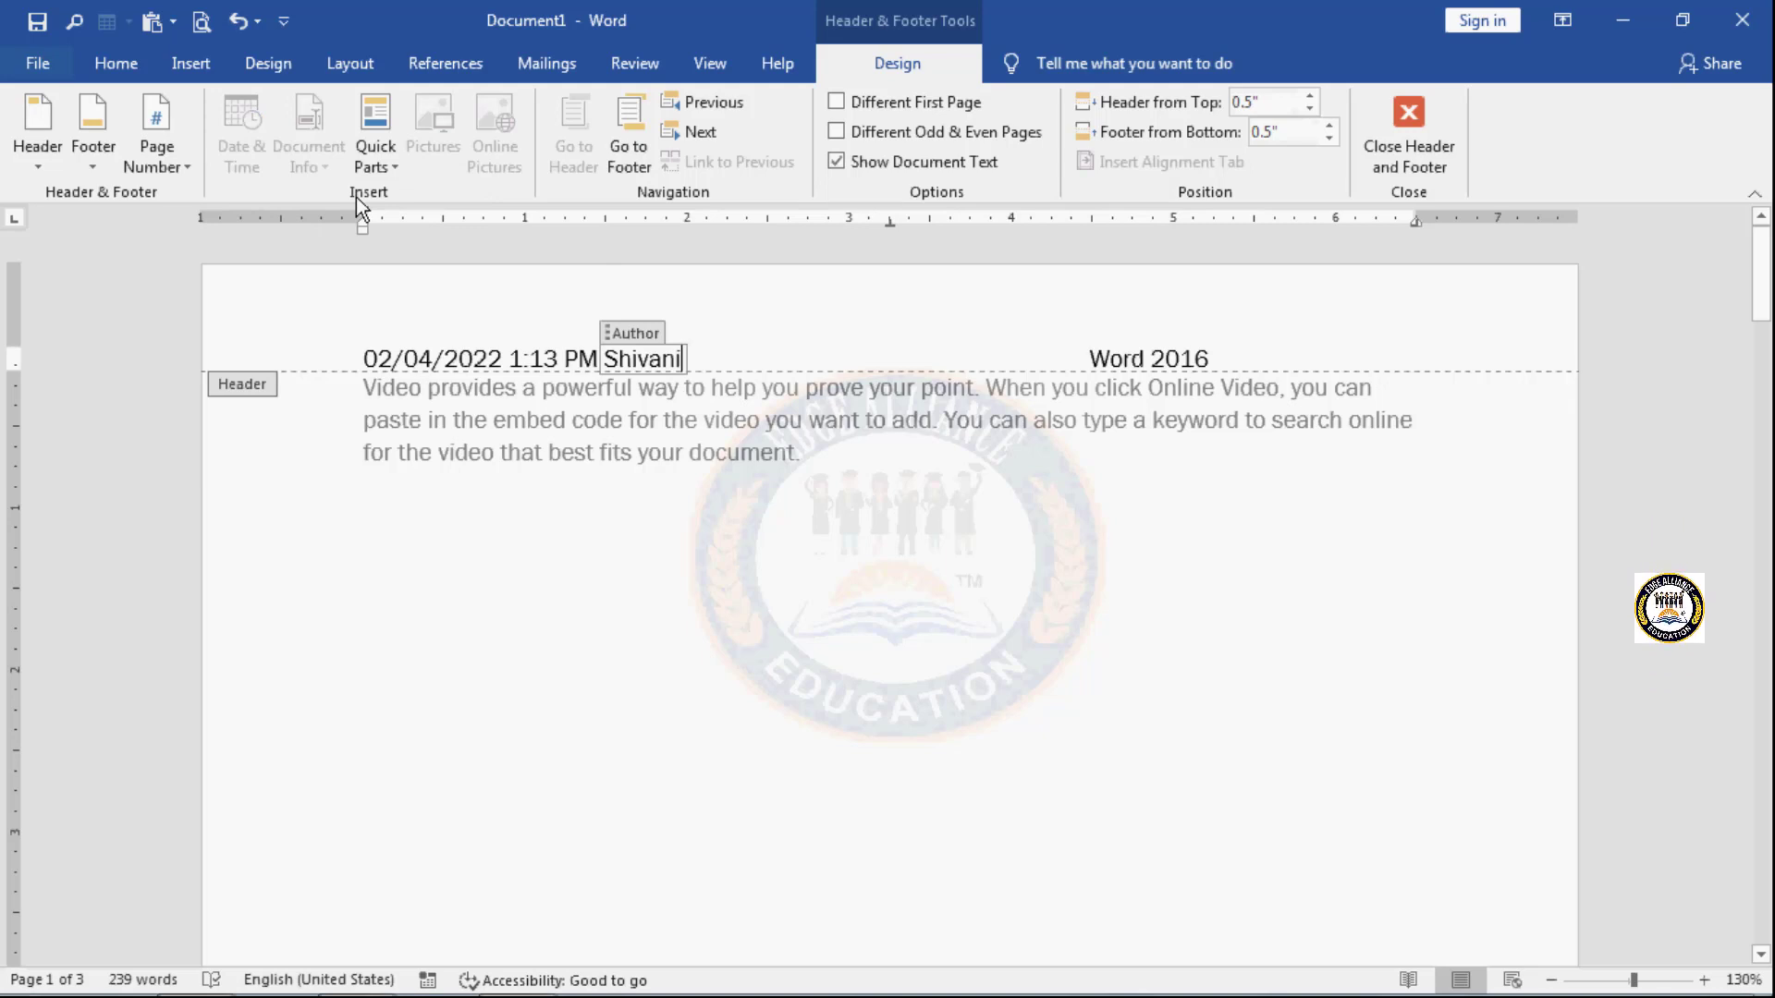
pyautogui.press('BackSpace')
pyautogui.press('BackSpace')
pyautogui.press('BackSpace')
pyautogui.press('BackSpace')
pyautogui.press('BackSpace')
pyautogui.press('BackSpace')
pyautogui.press('BackSpace')
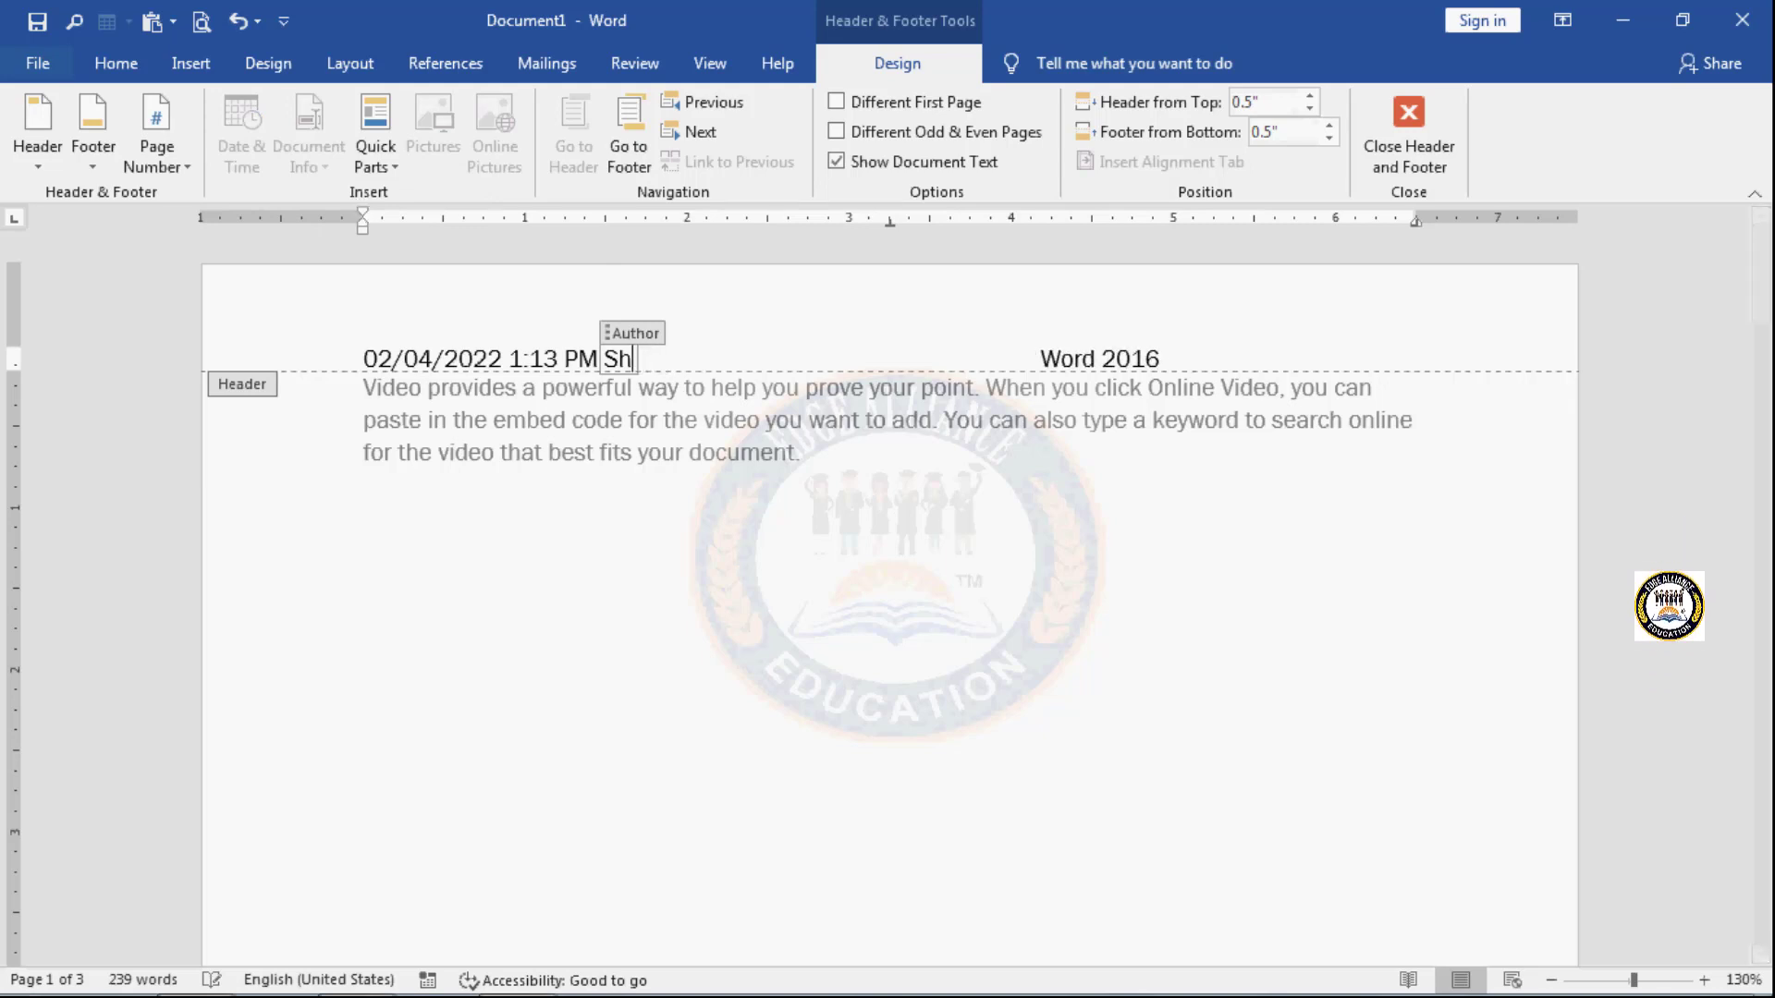
pyautogui.write('edg')
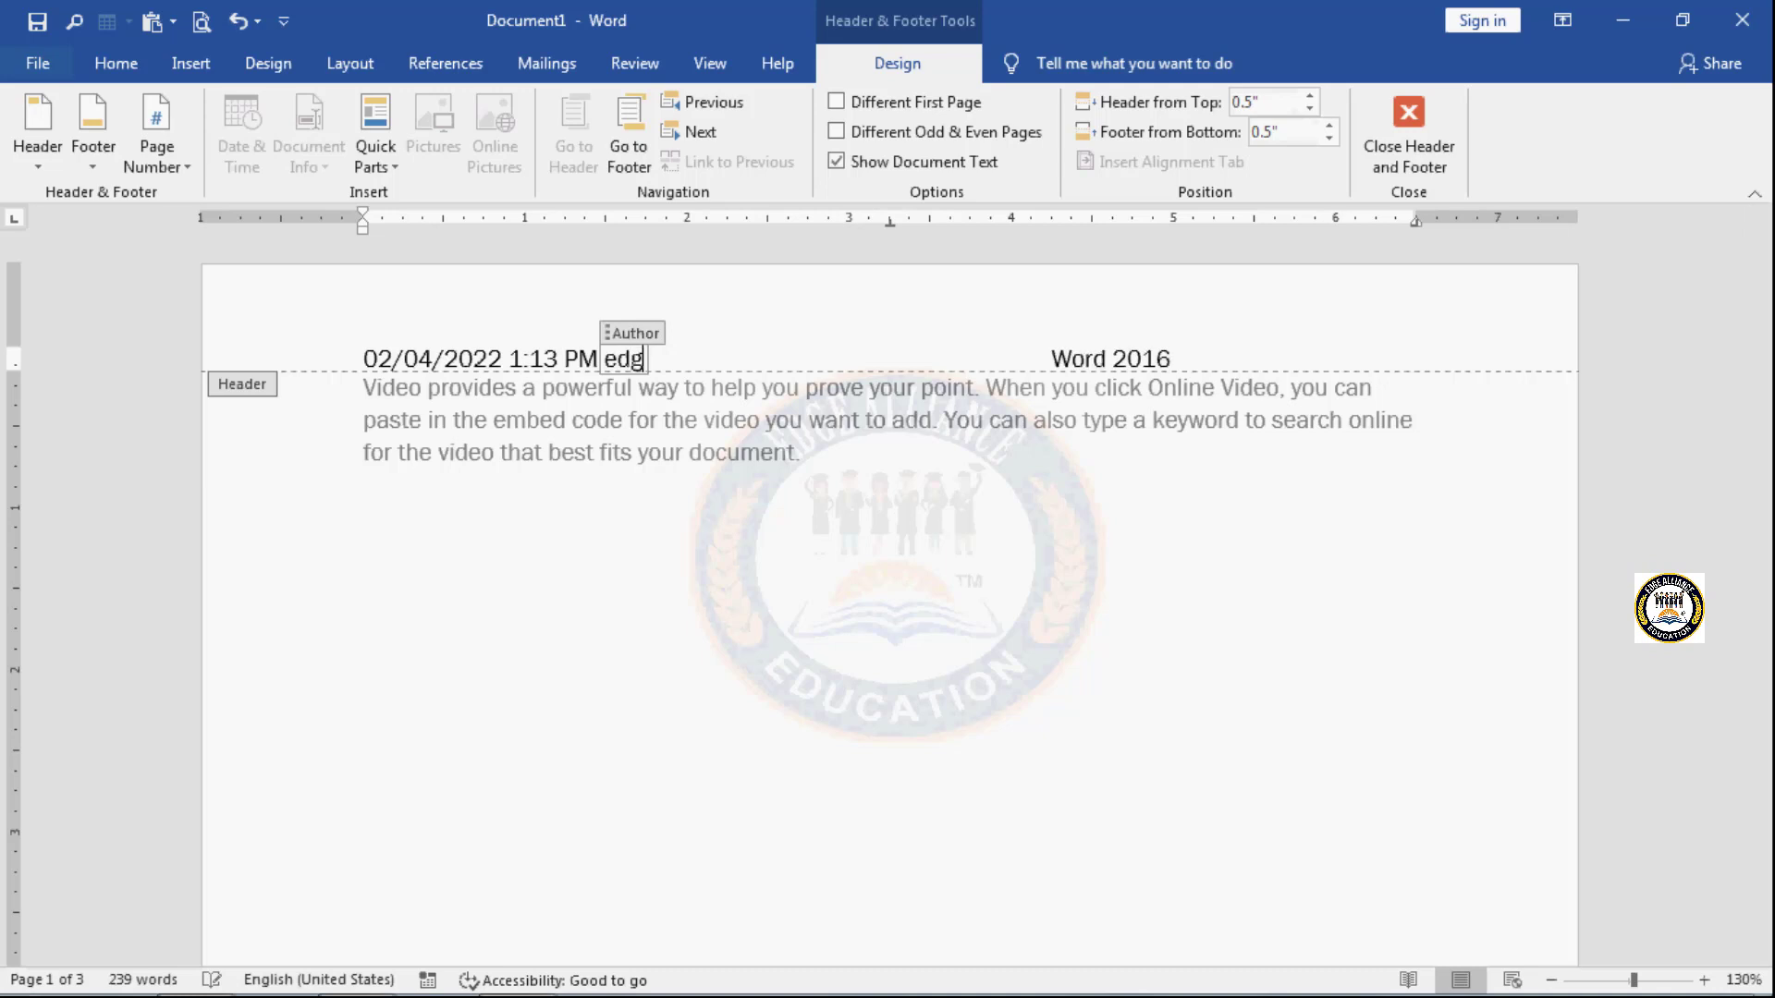
pyautogui.write('e edu')
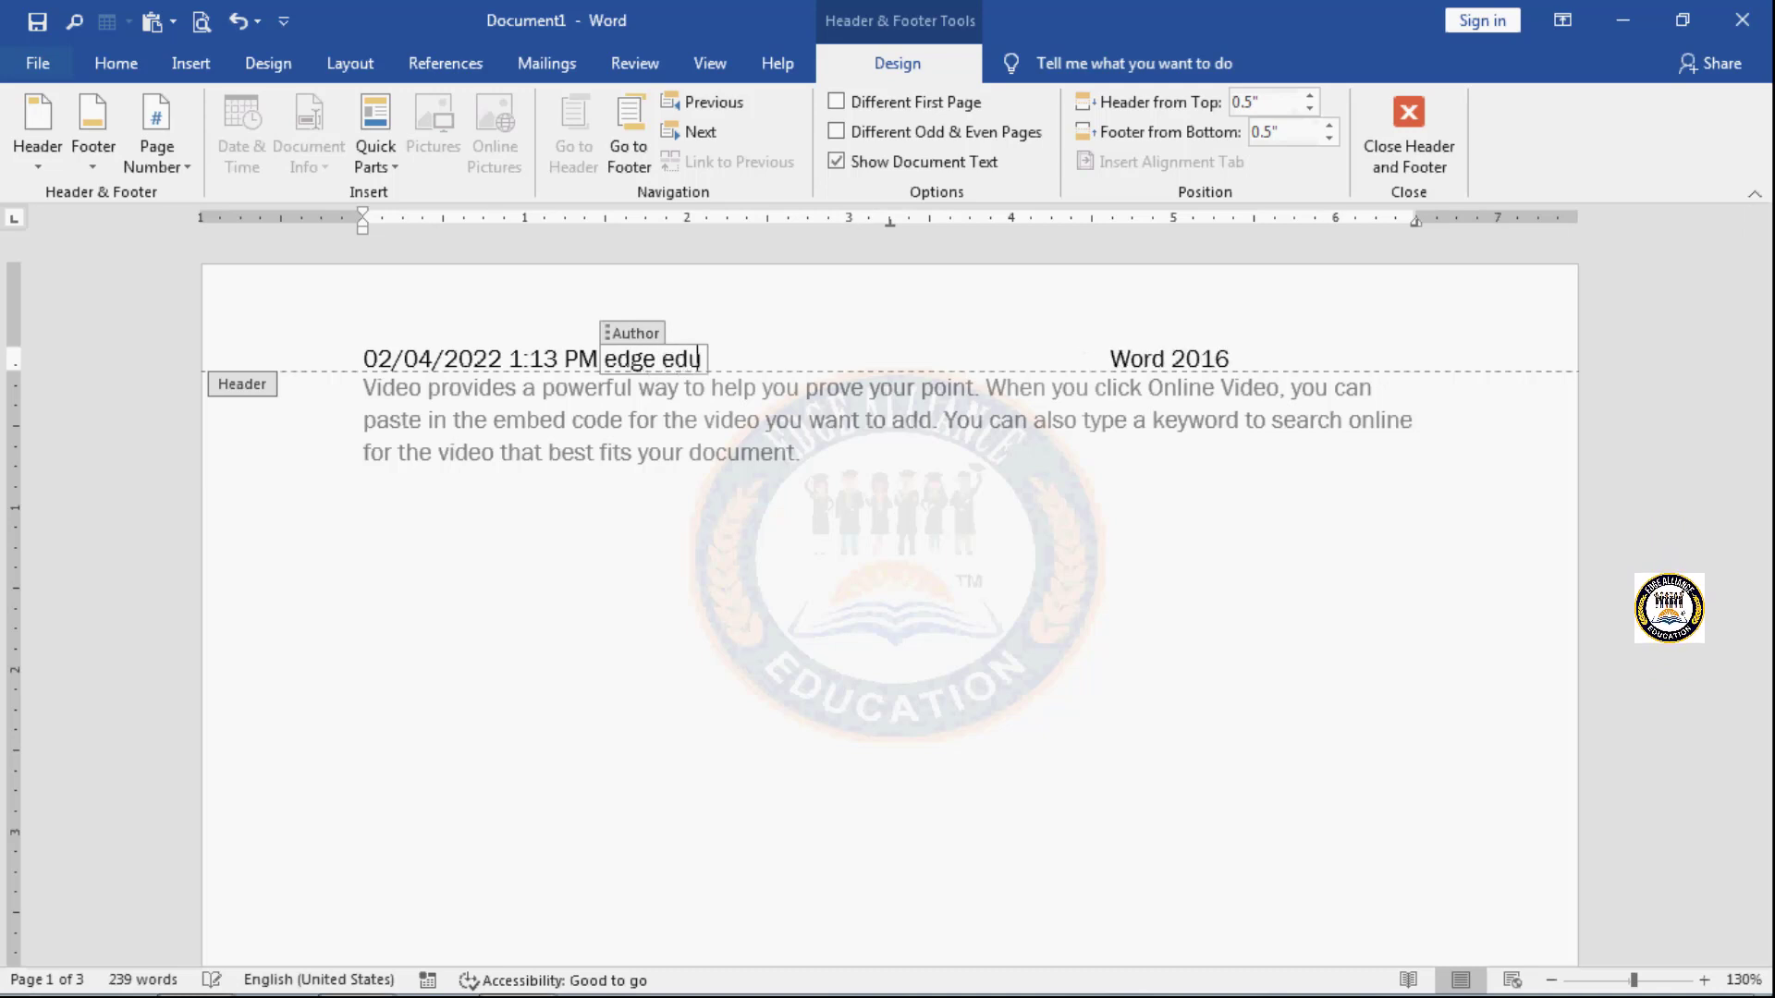
pyautogui.write('cations')
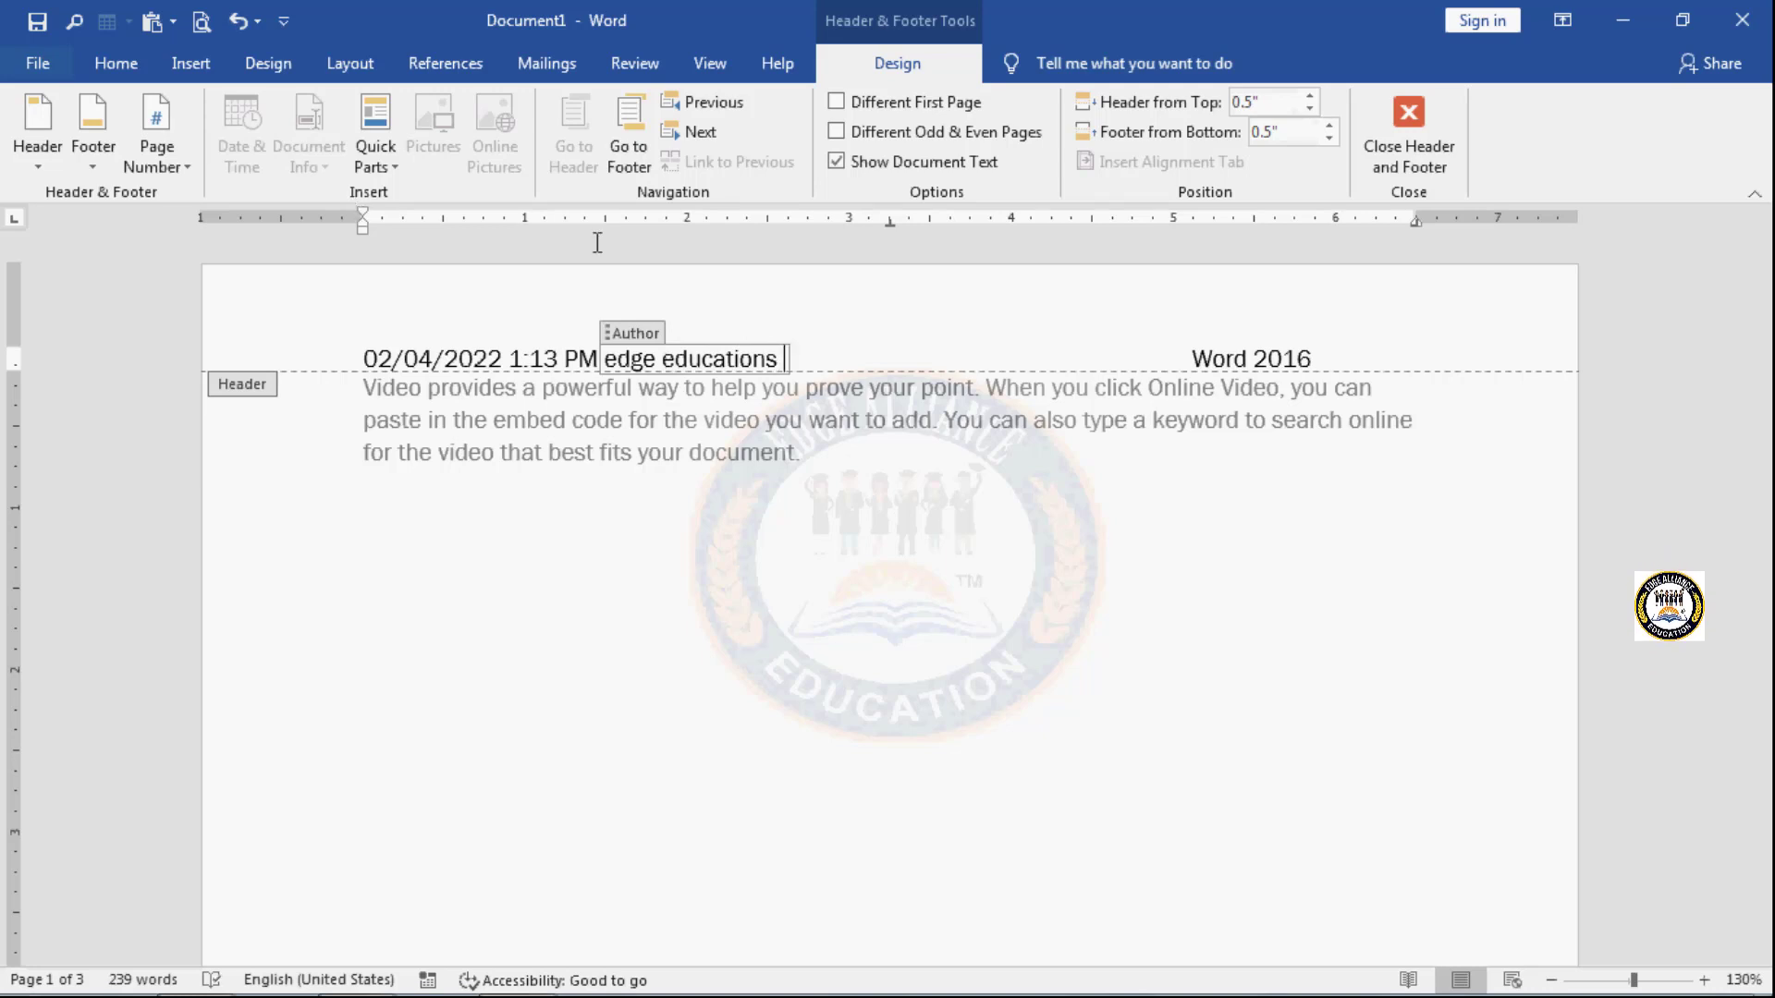
# - Insert the File Name document info at the start of the first page's footer
pyautogui.scroll(-12, 800, 715)
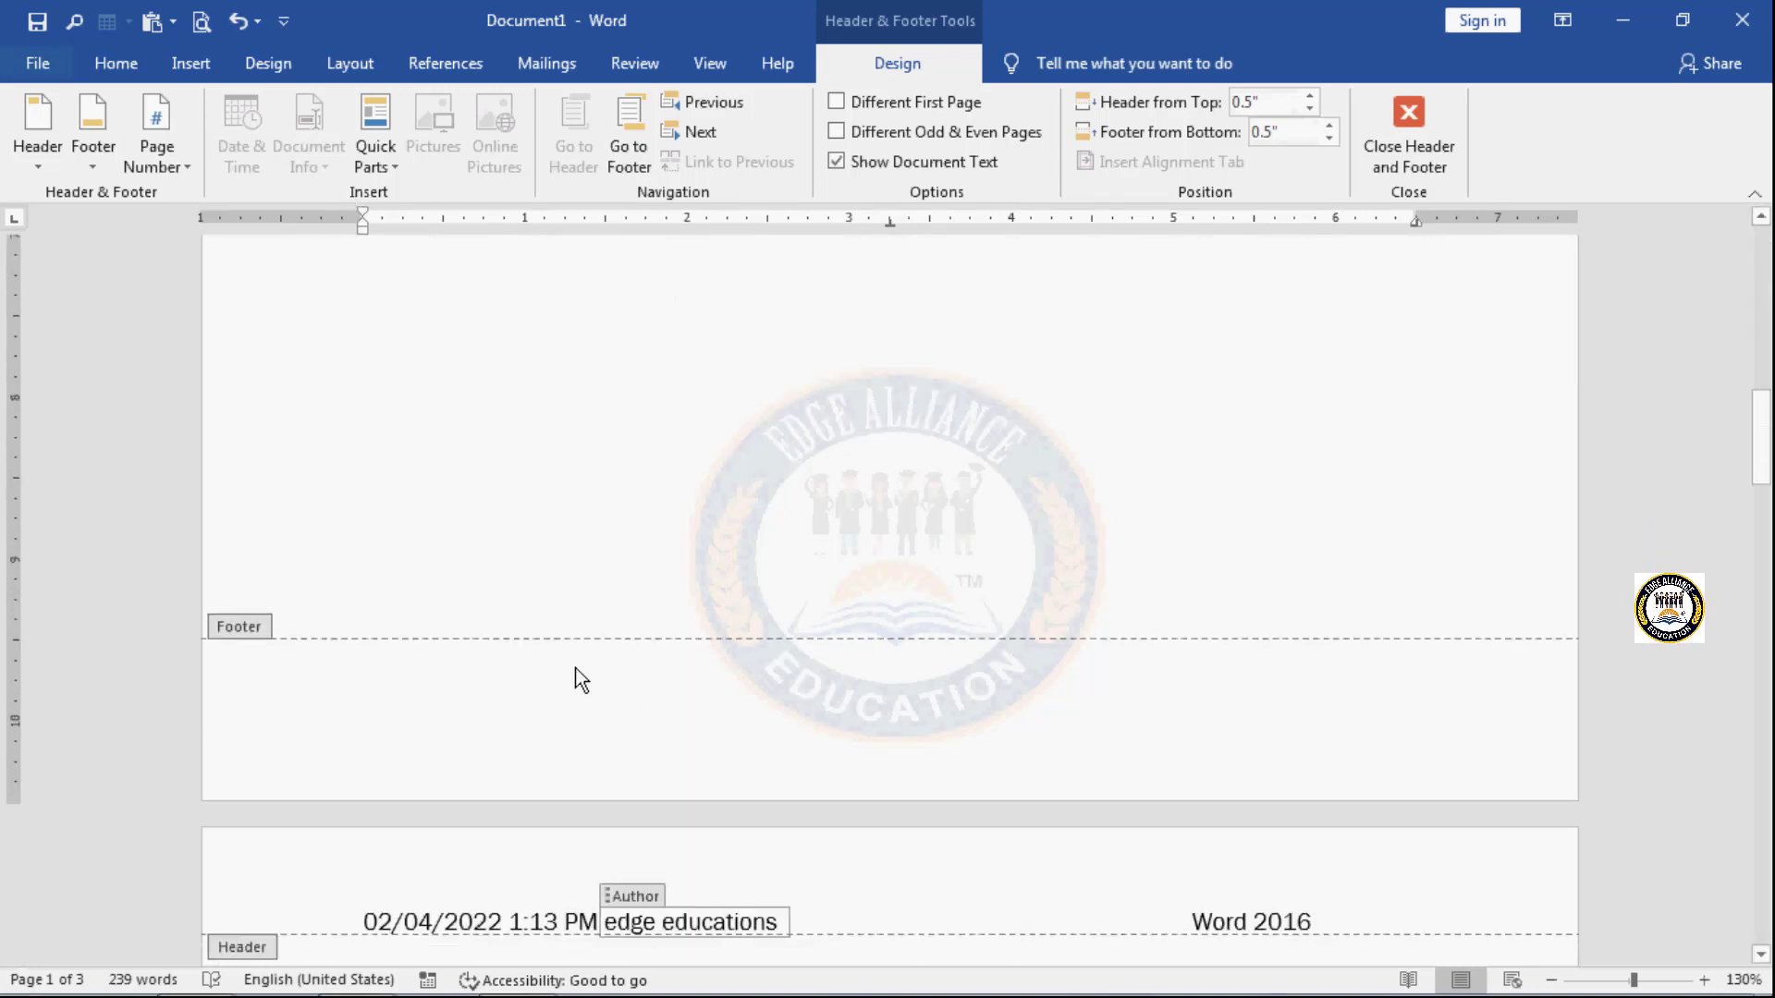
pyautogui.click(463, 695)
pyautogui.press('Tab')
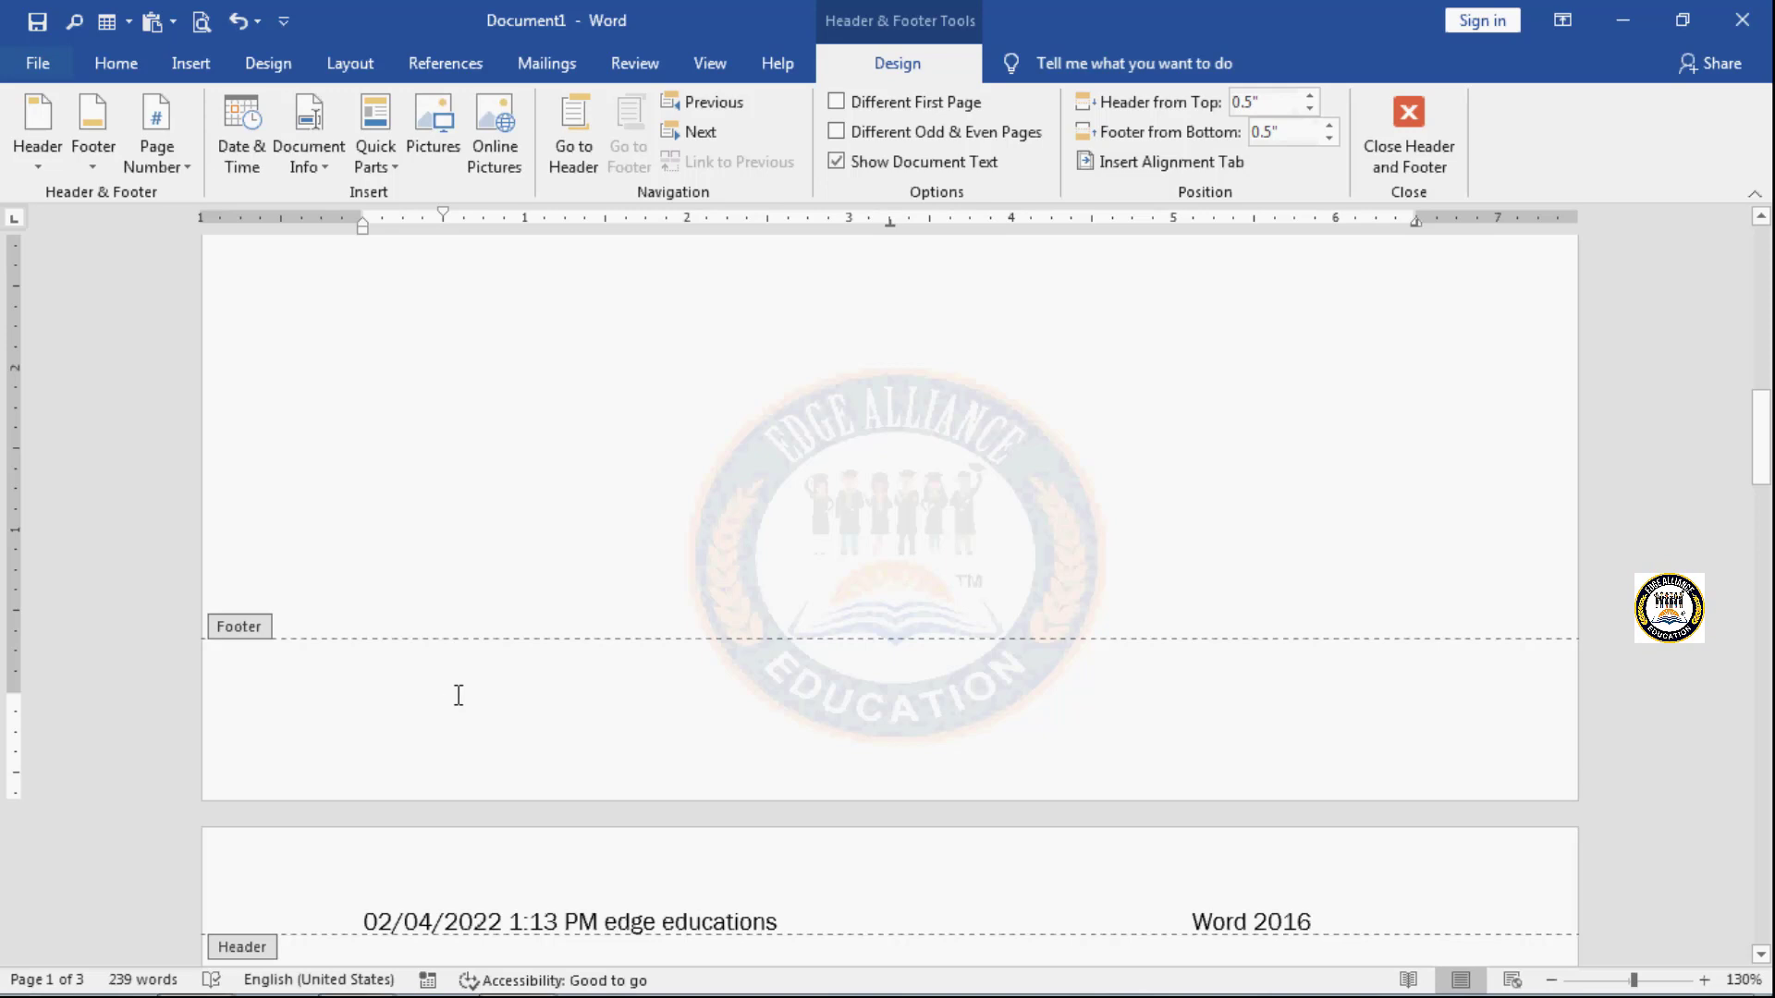
pyautogui.press('BackSpace')
pyautogui.click(325, 165)
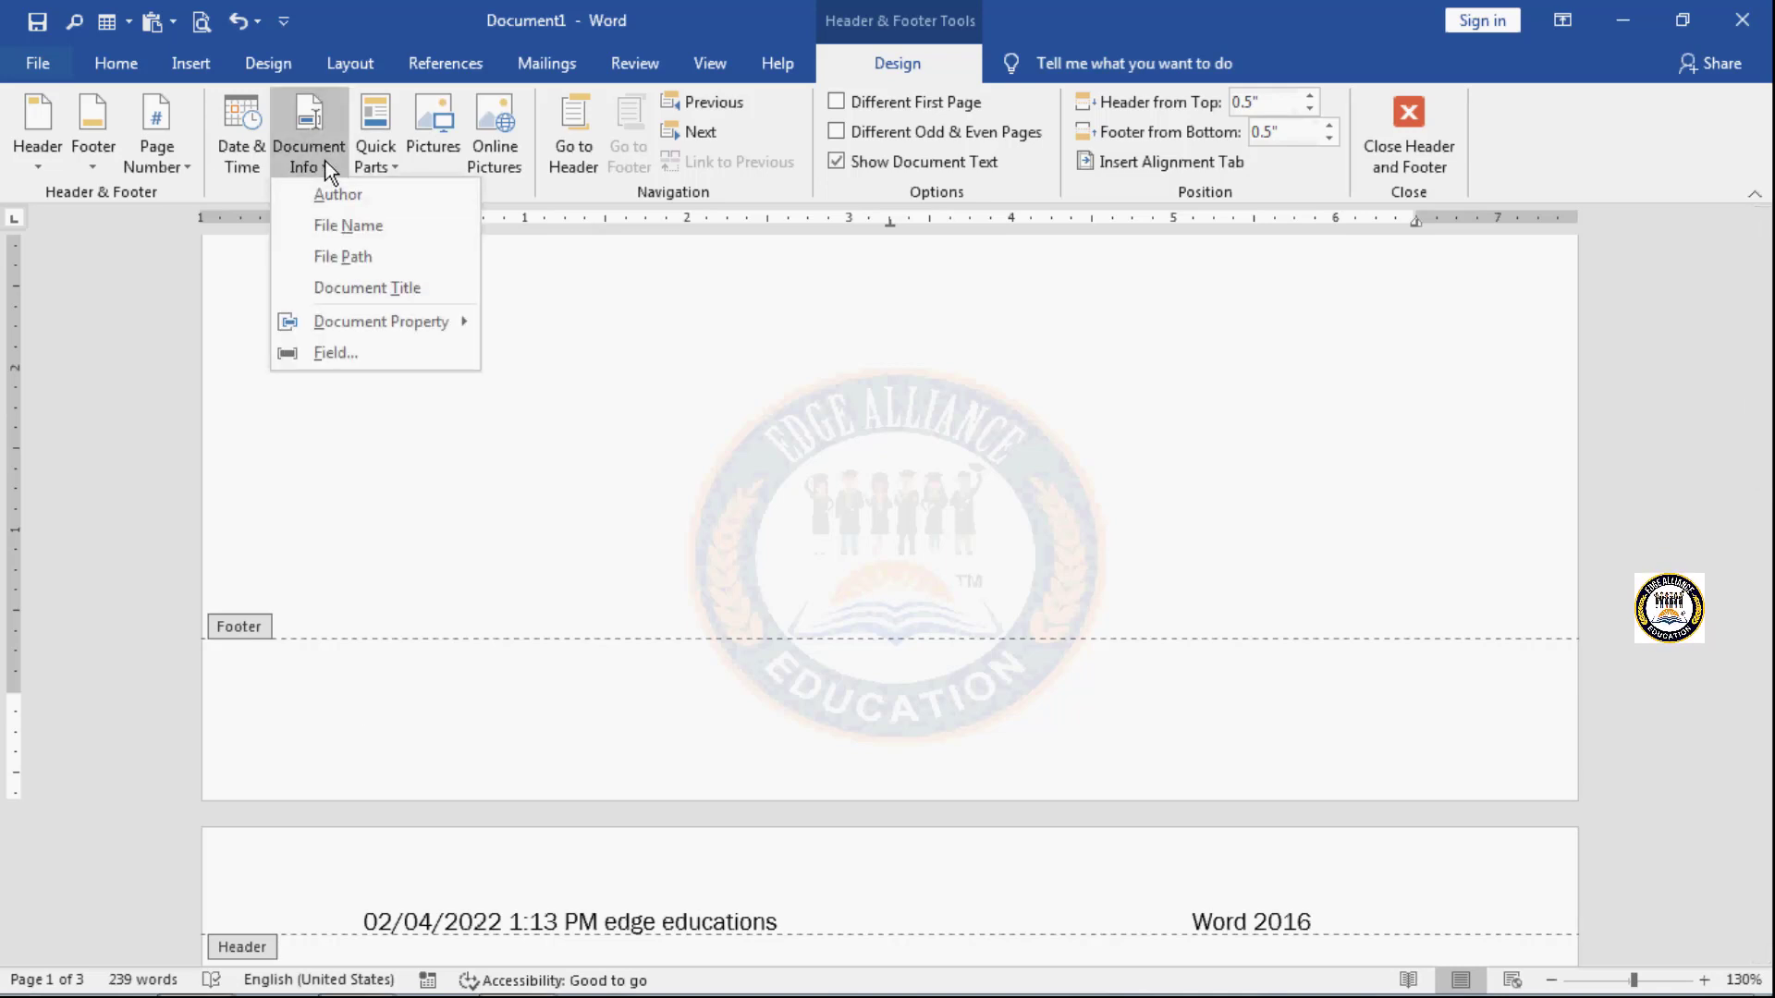
pyautogui.click(377, 226)
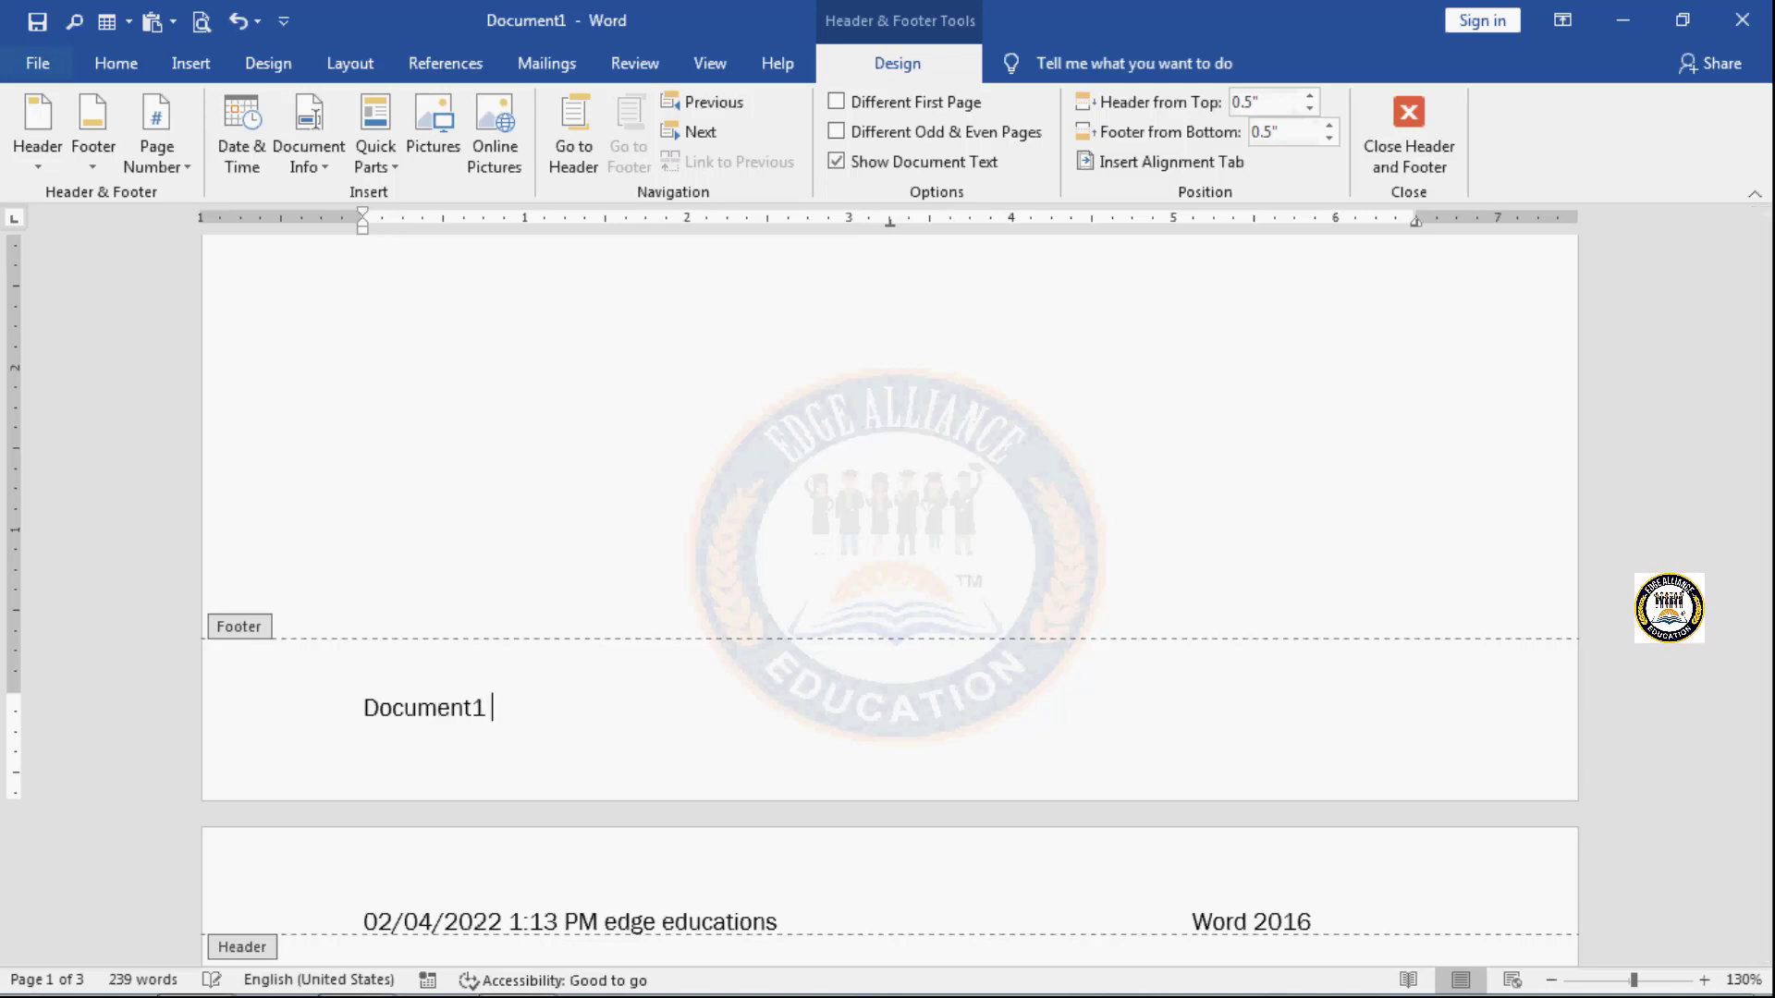
# - Insert the Document Title field after the file name in the footer and fill it with "notes about word"
pyautogui.click(334, 166)
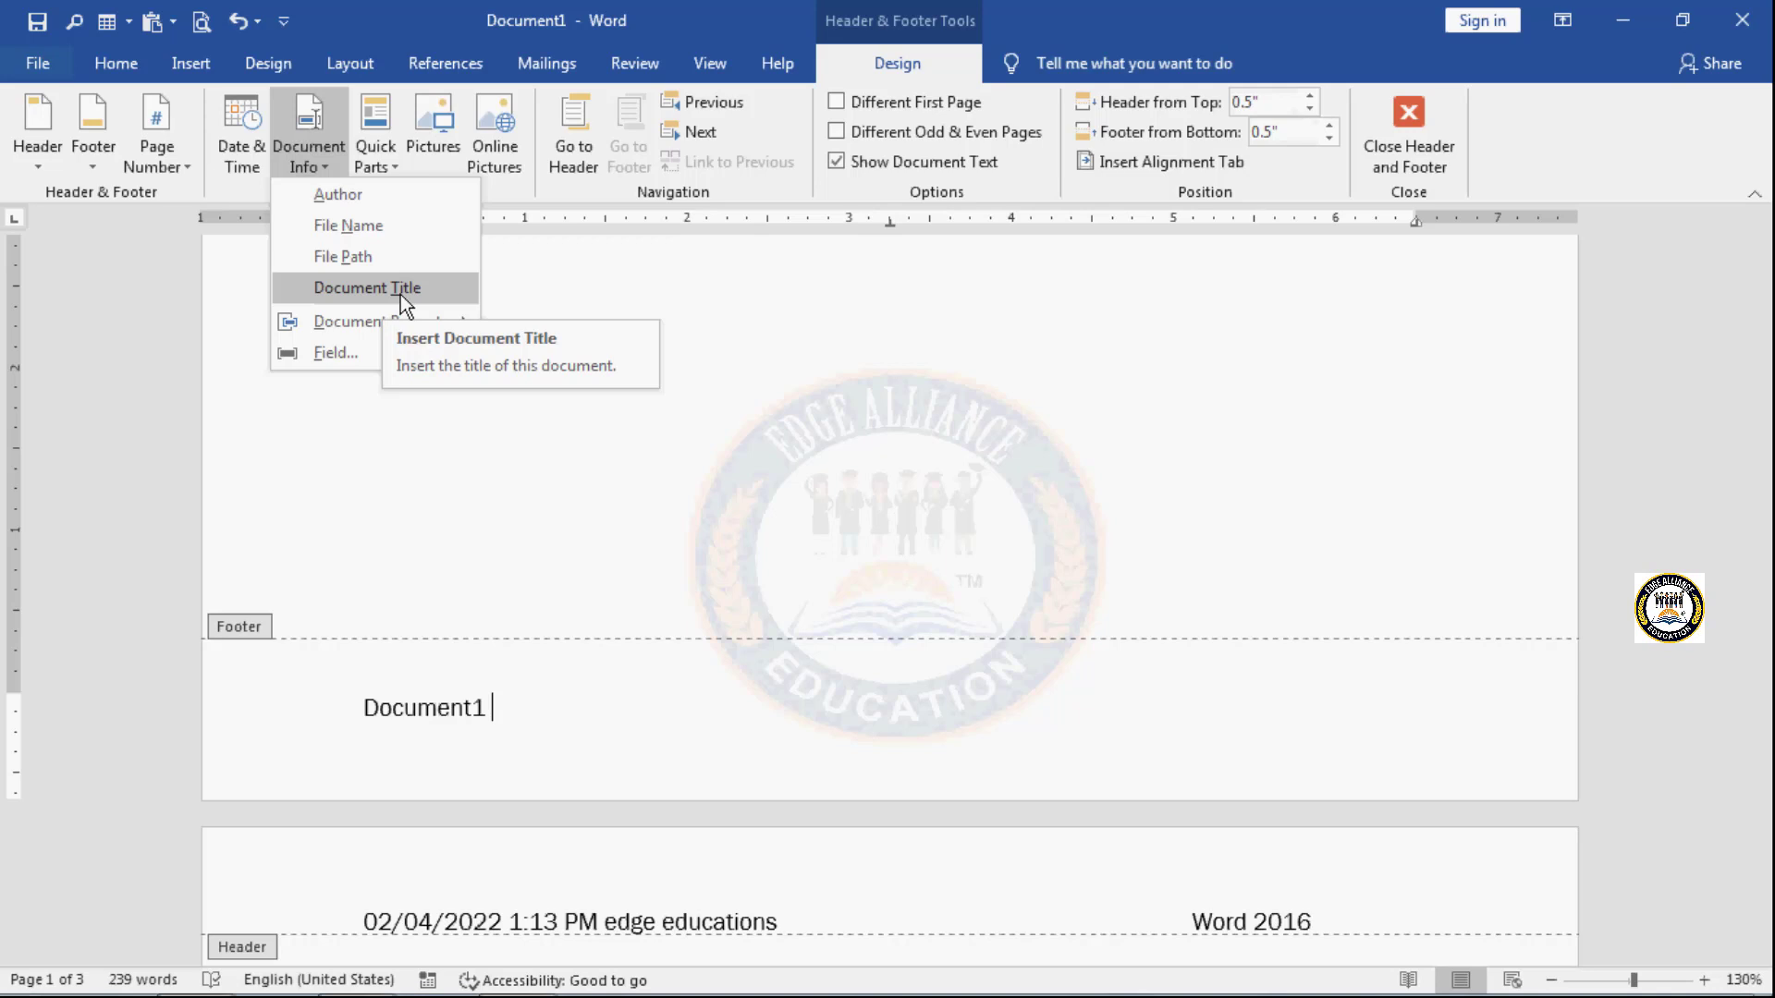
pyautogui.click(401, 294)
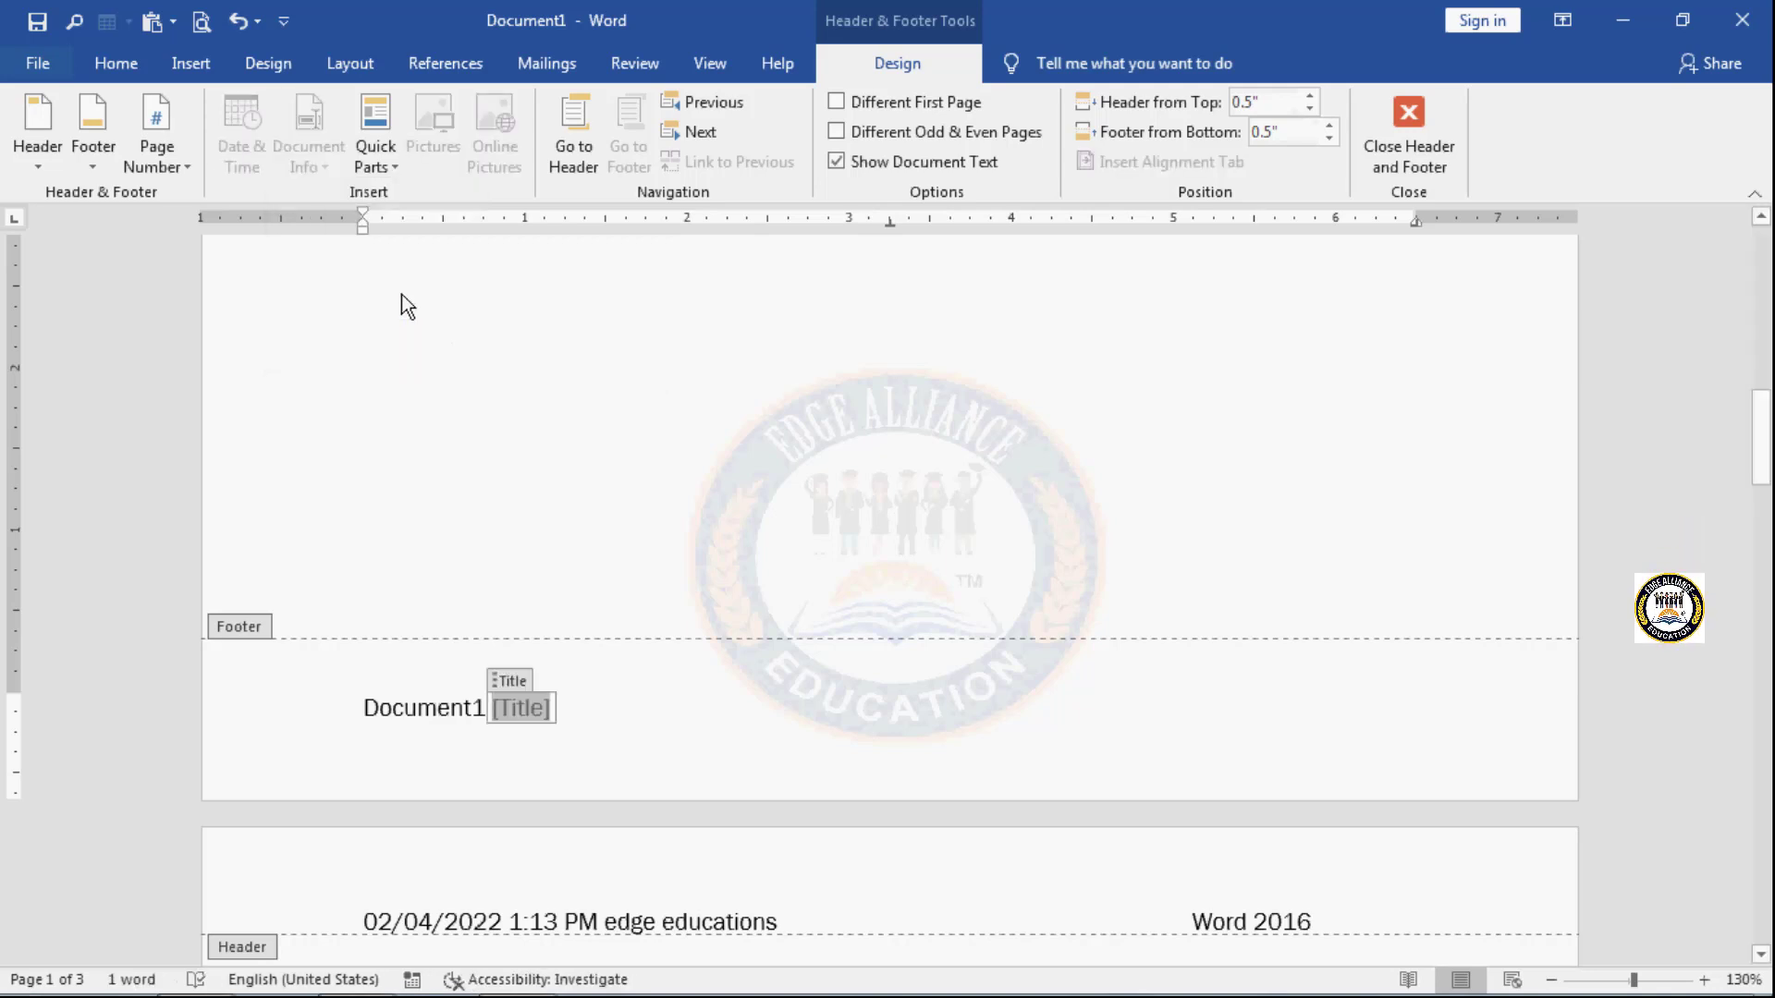
pyautogui.write('no')
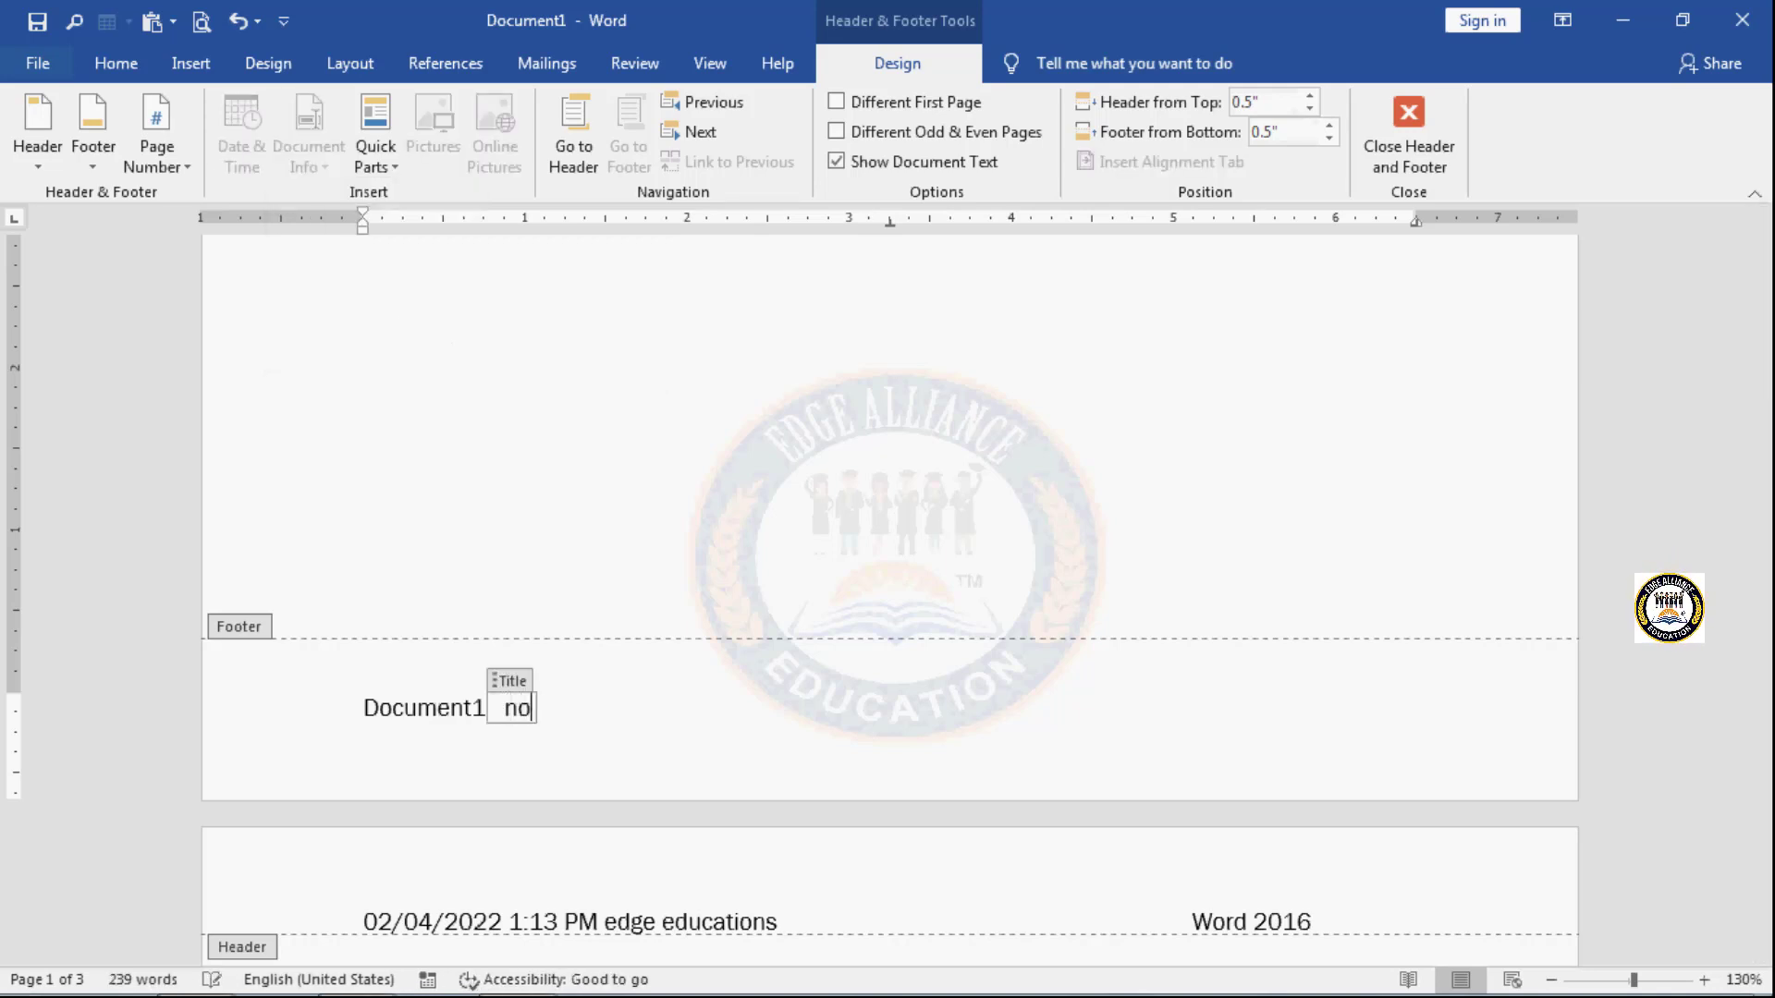
pyautogui.write('tes aboutsb')
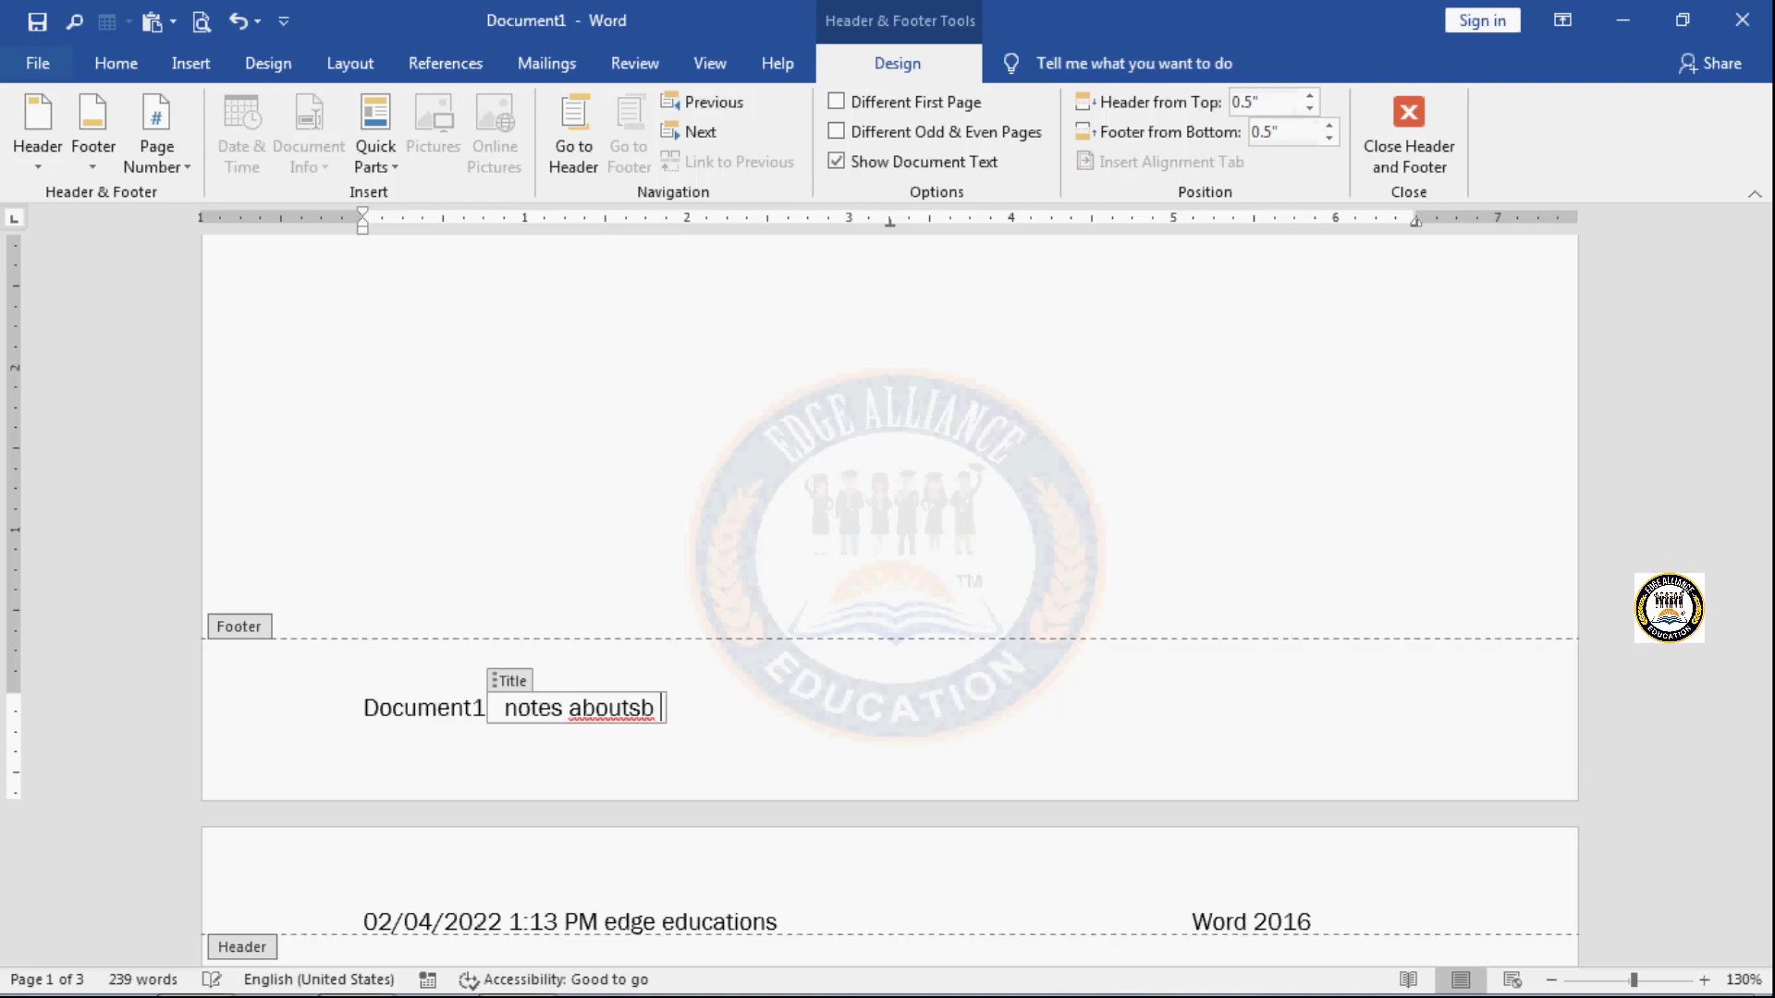
pyautogui.press('BackSpace')
pyautogui.press('BackSpace')
pyautogui.press('BackSpace')
pyautogui.press('BackSpace')
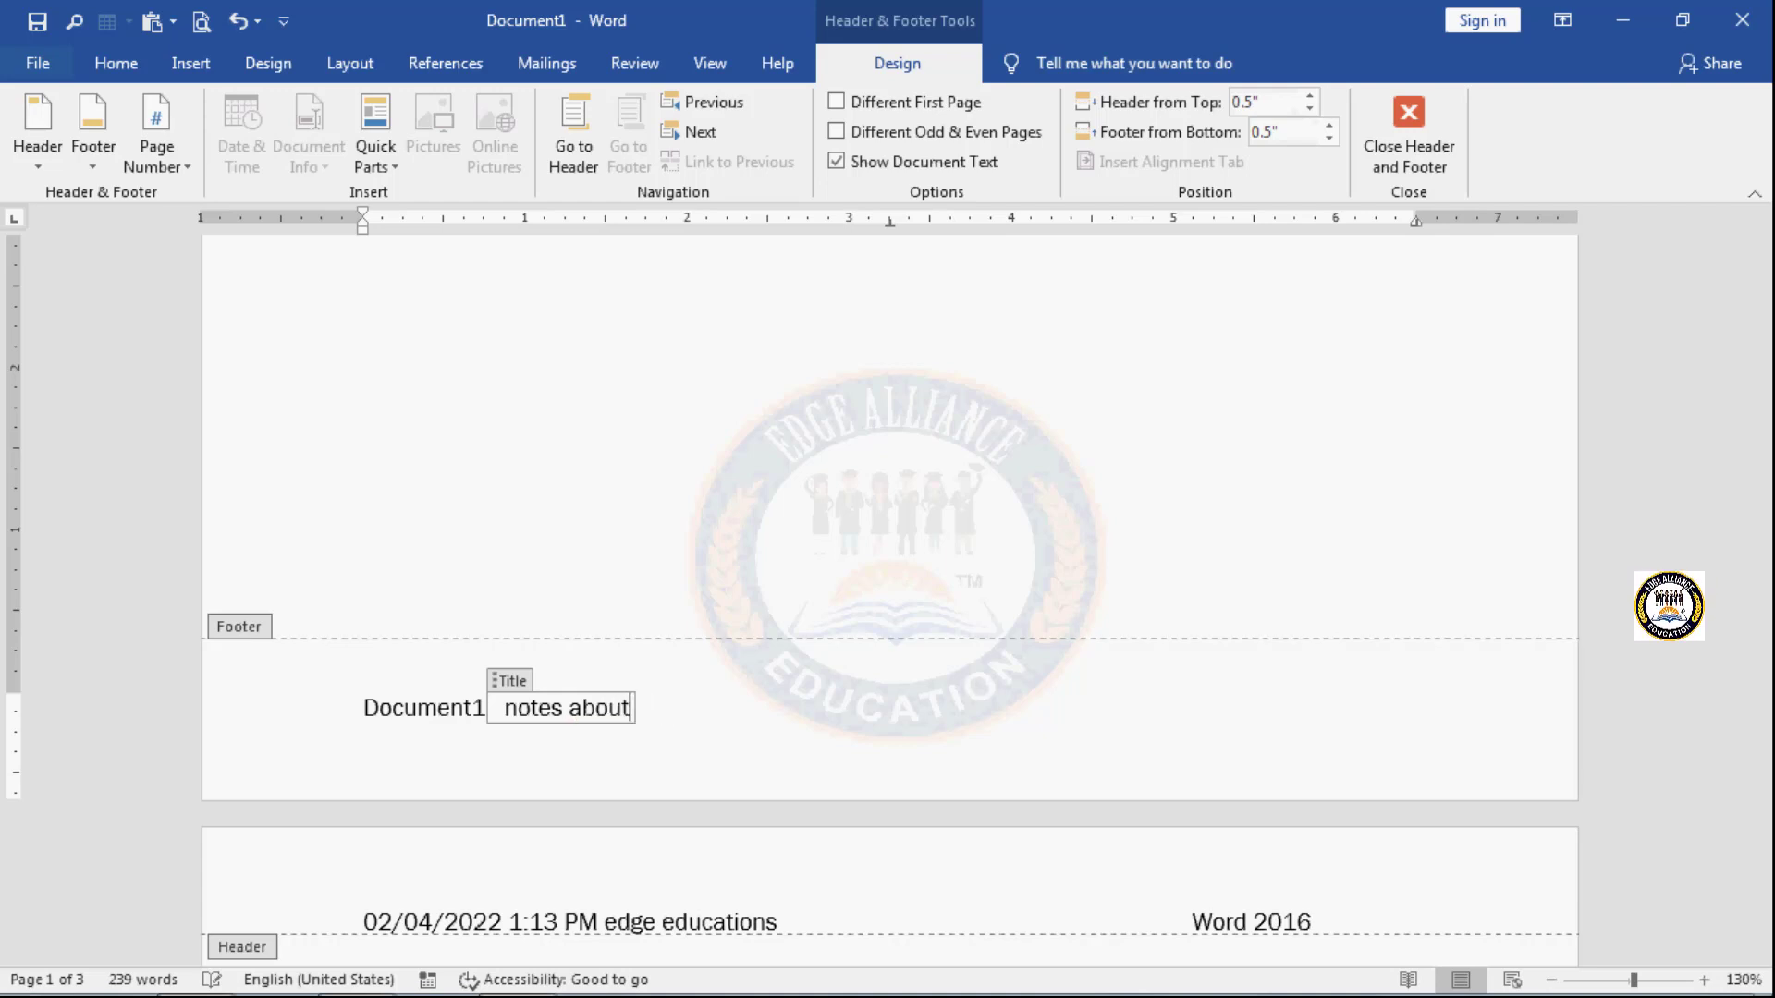
pyautogui.write('wor')
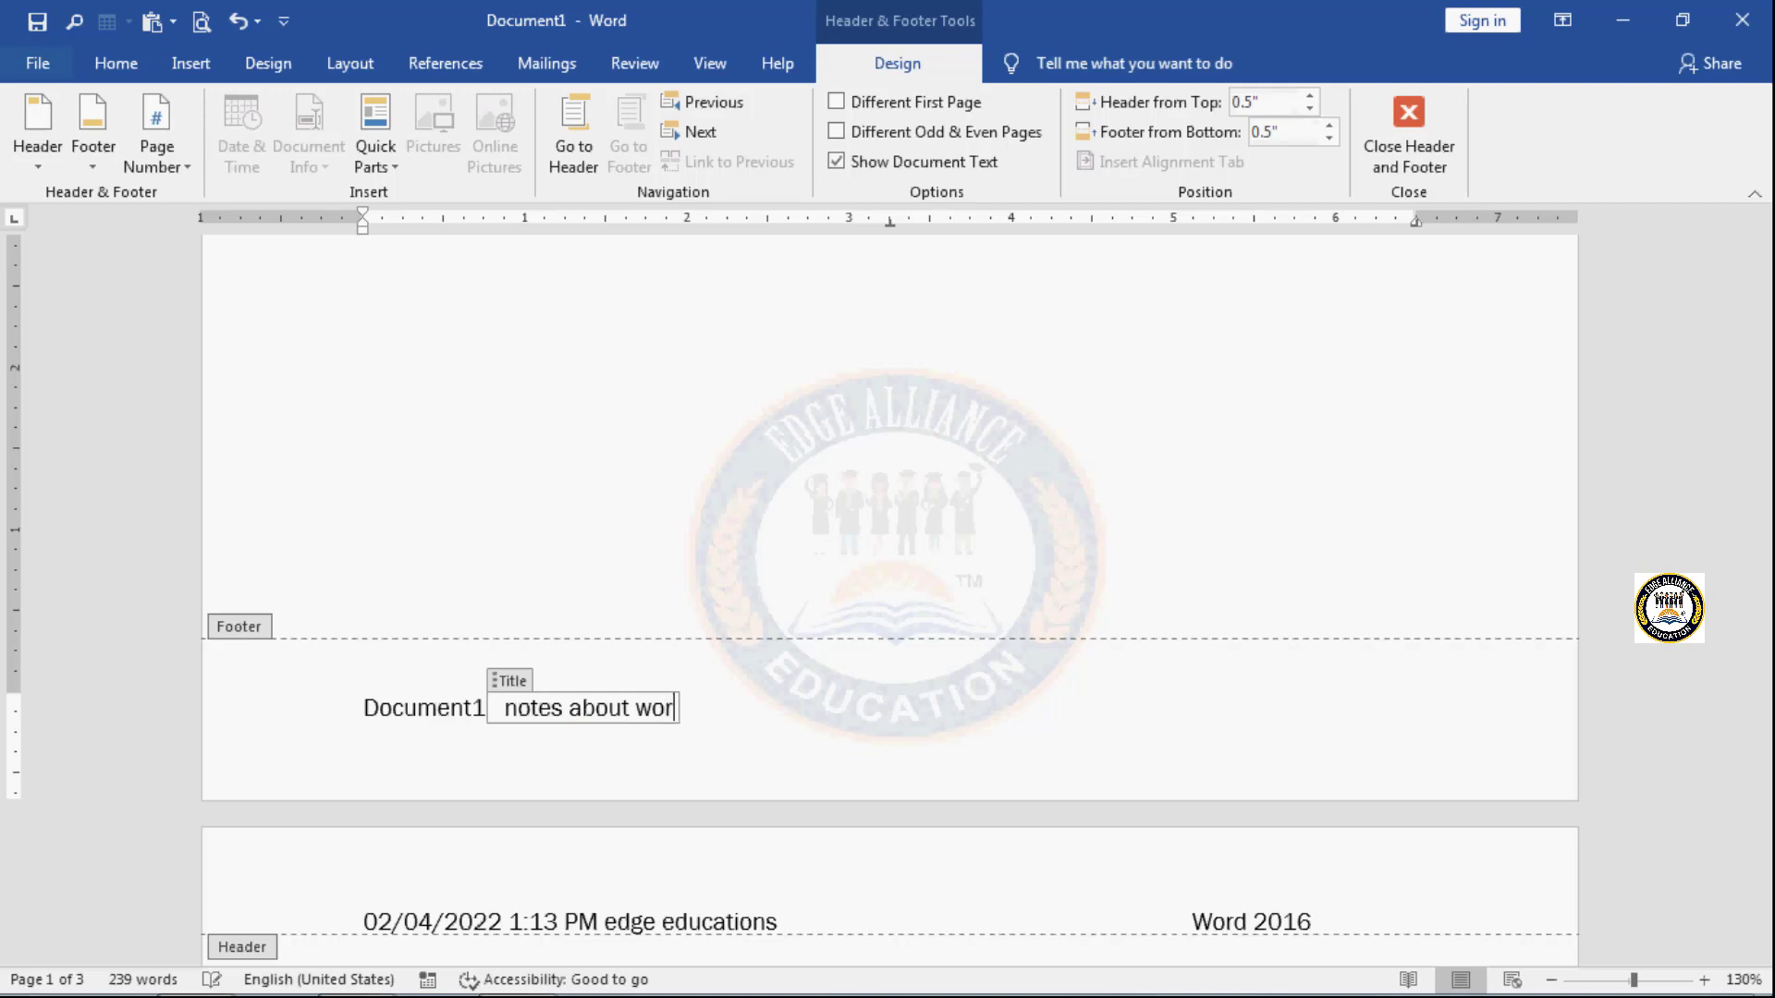
pyautogui.write('ds')
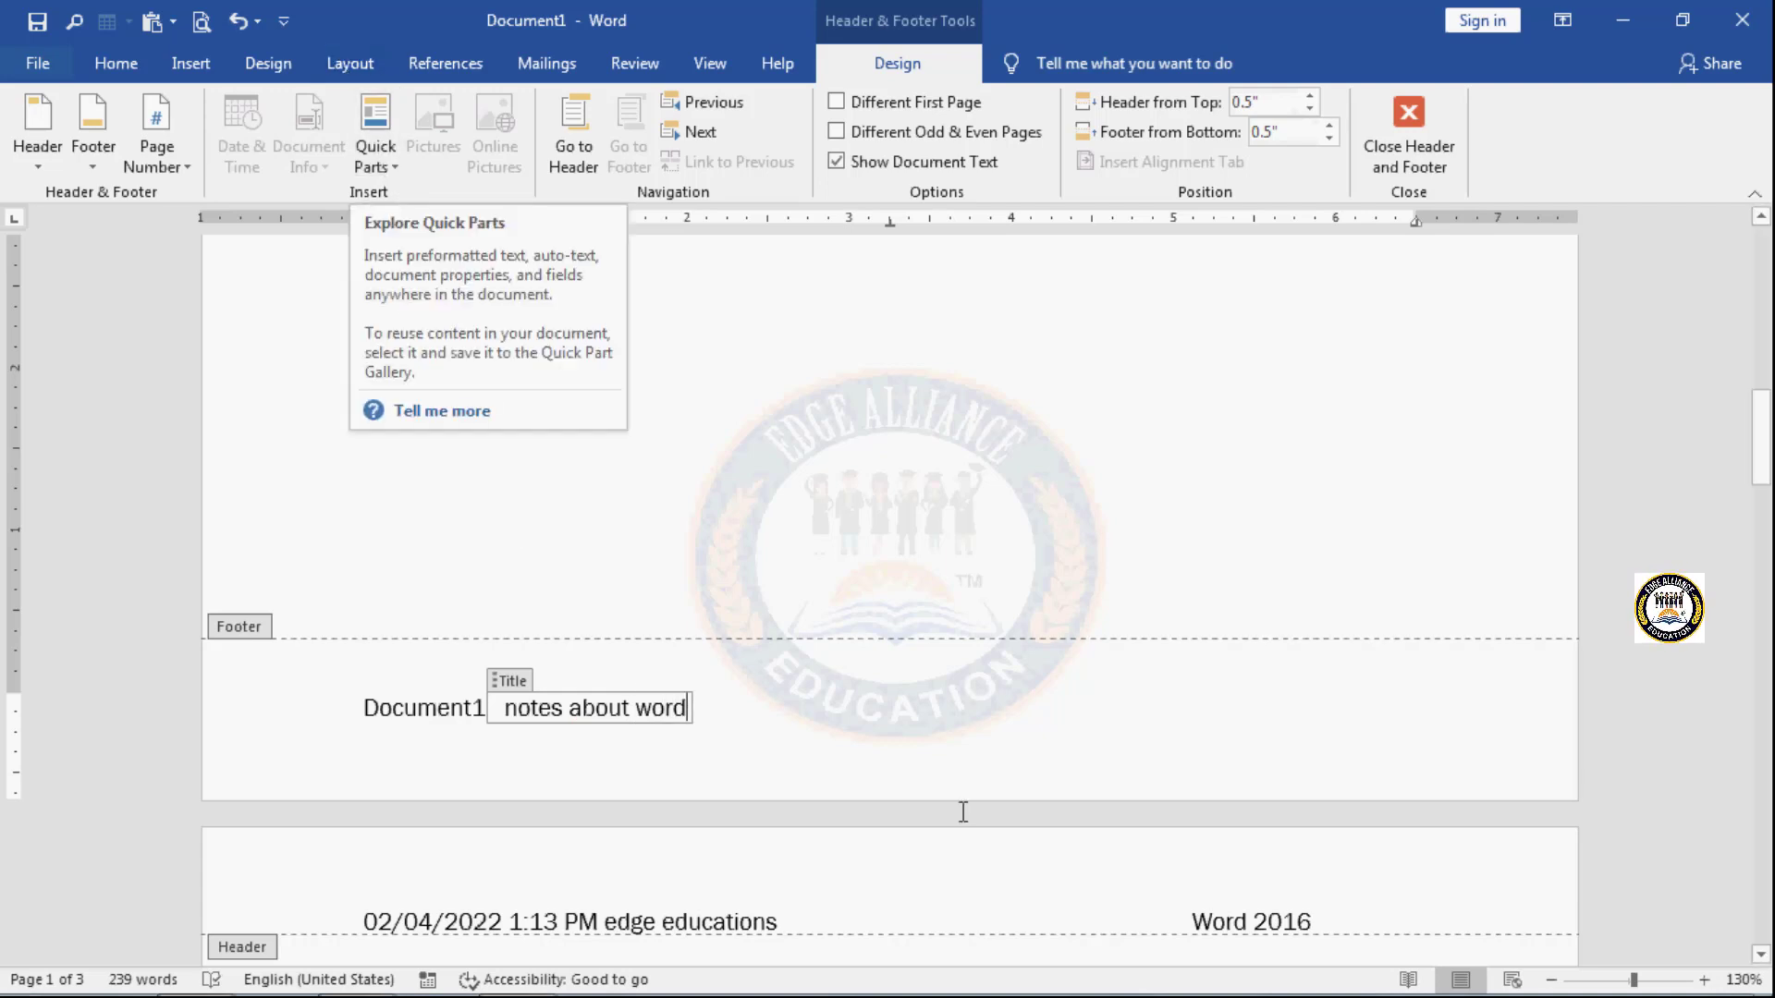
# - Insert the Company document property at the end of the footer text and set it to "xyz"
pyautogui.click(892, 725)
pyautogui.click(318, 164)
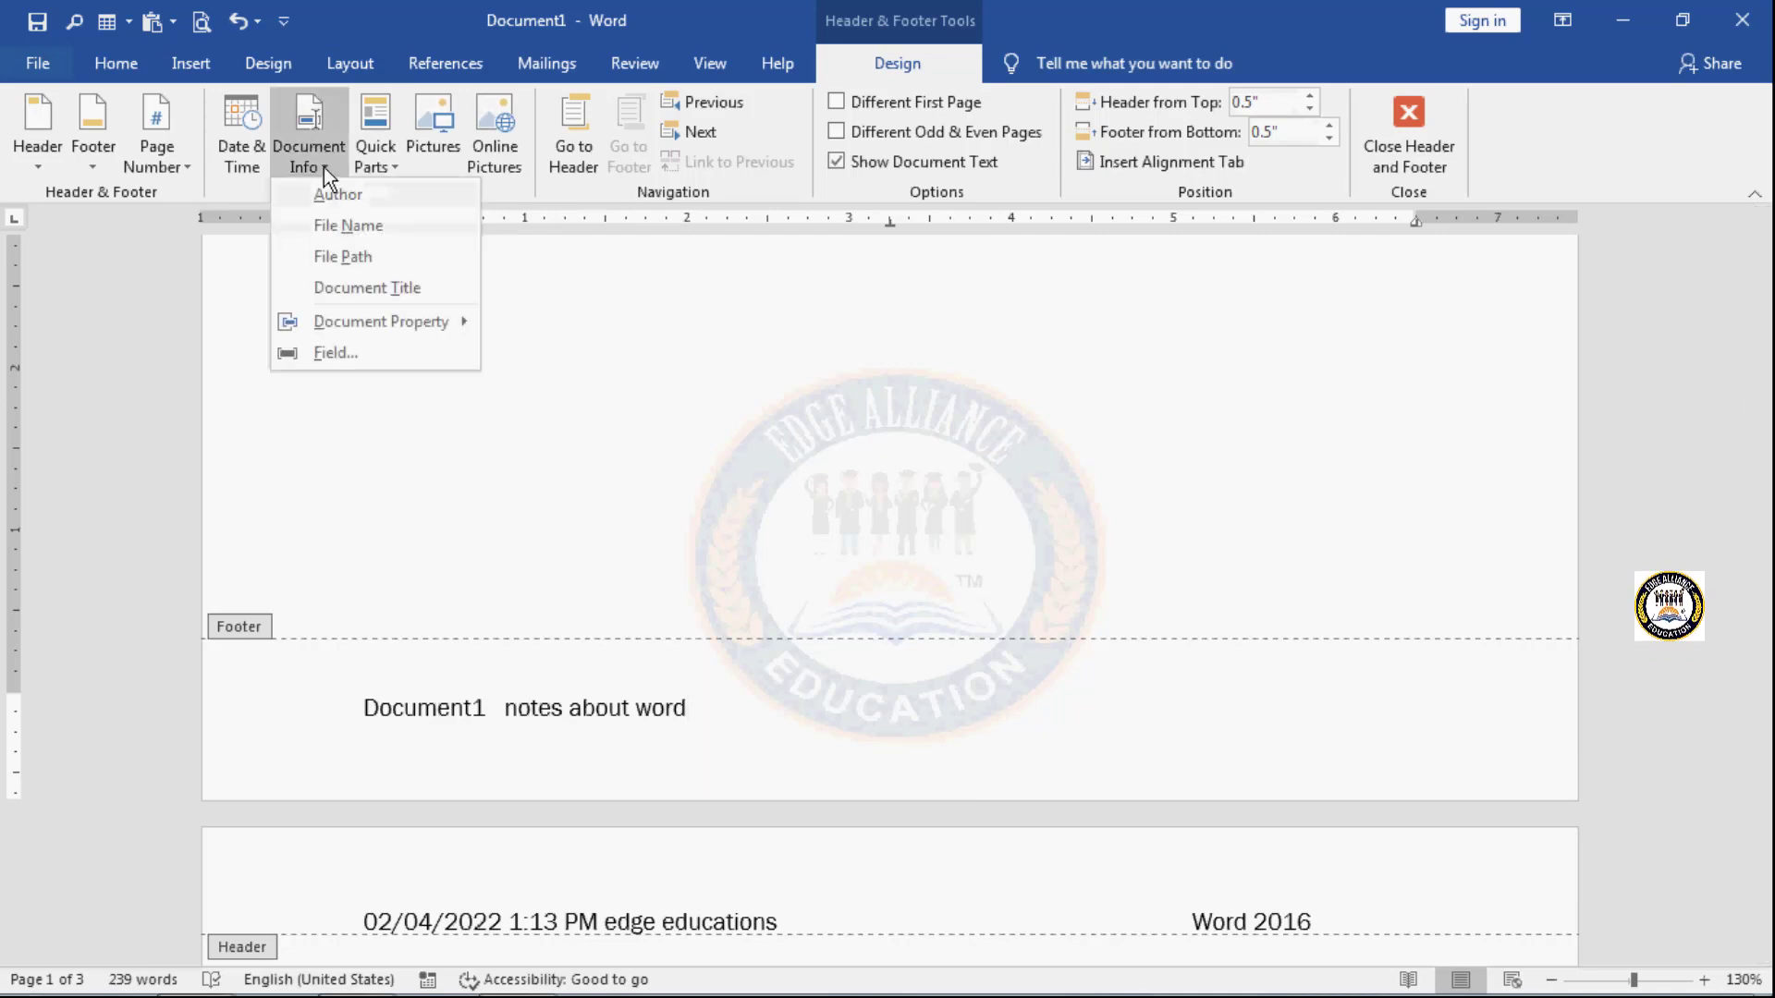
pyautogui.moveTo(382, 331)
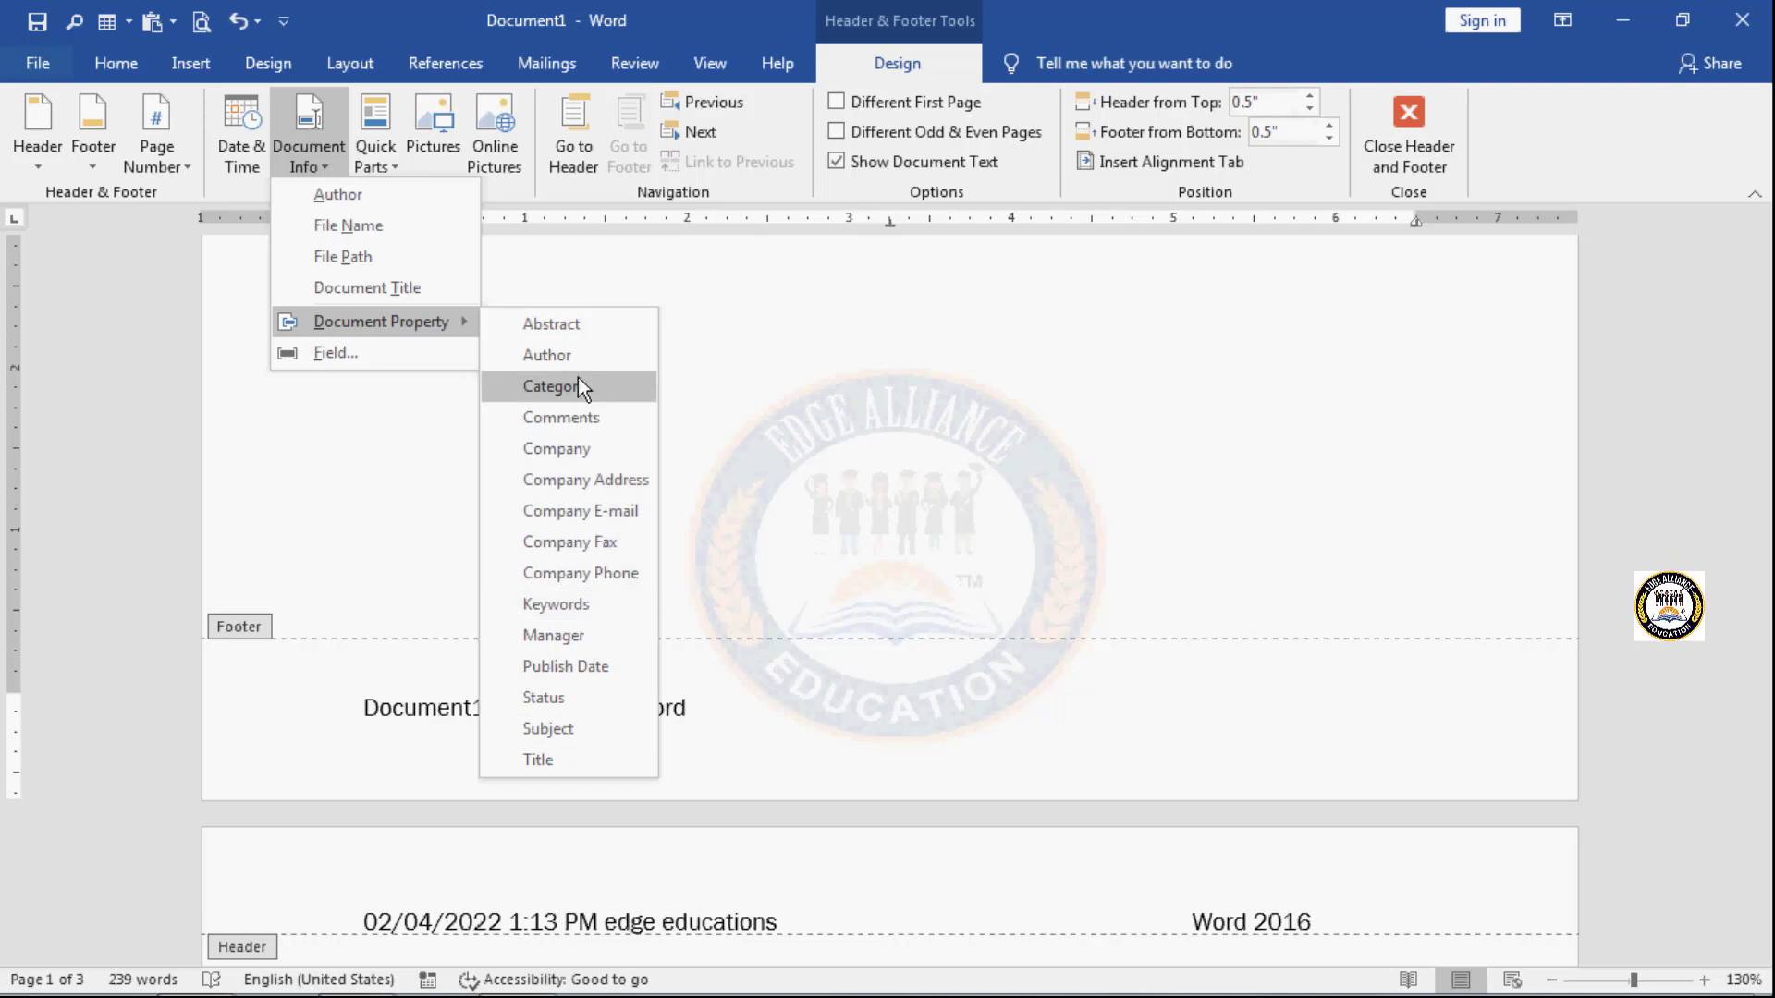
pyautogui.click(593, 448)
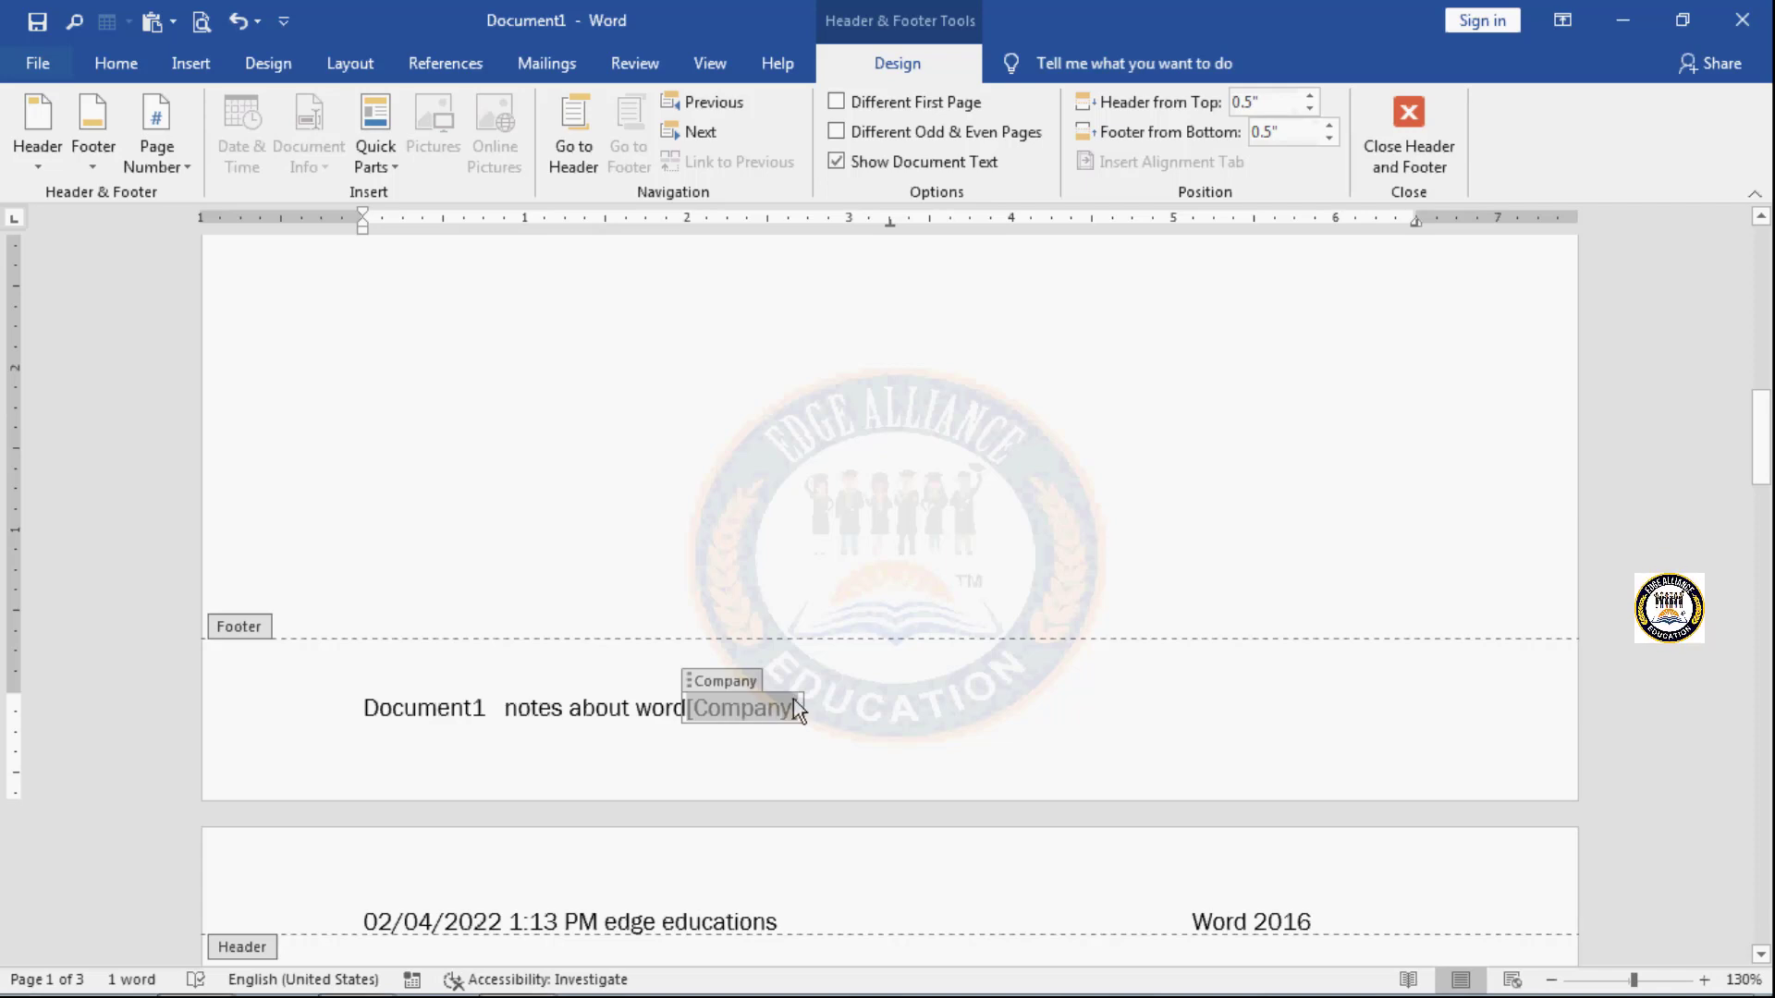
pyautogui.write('x')
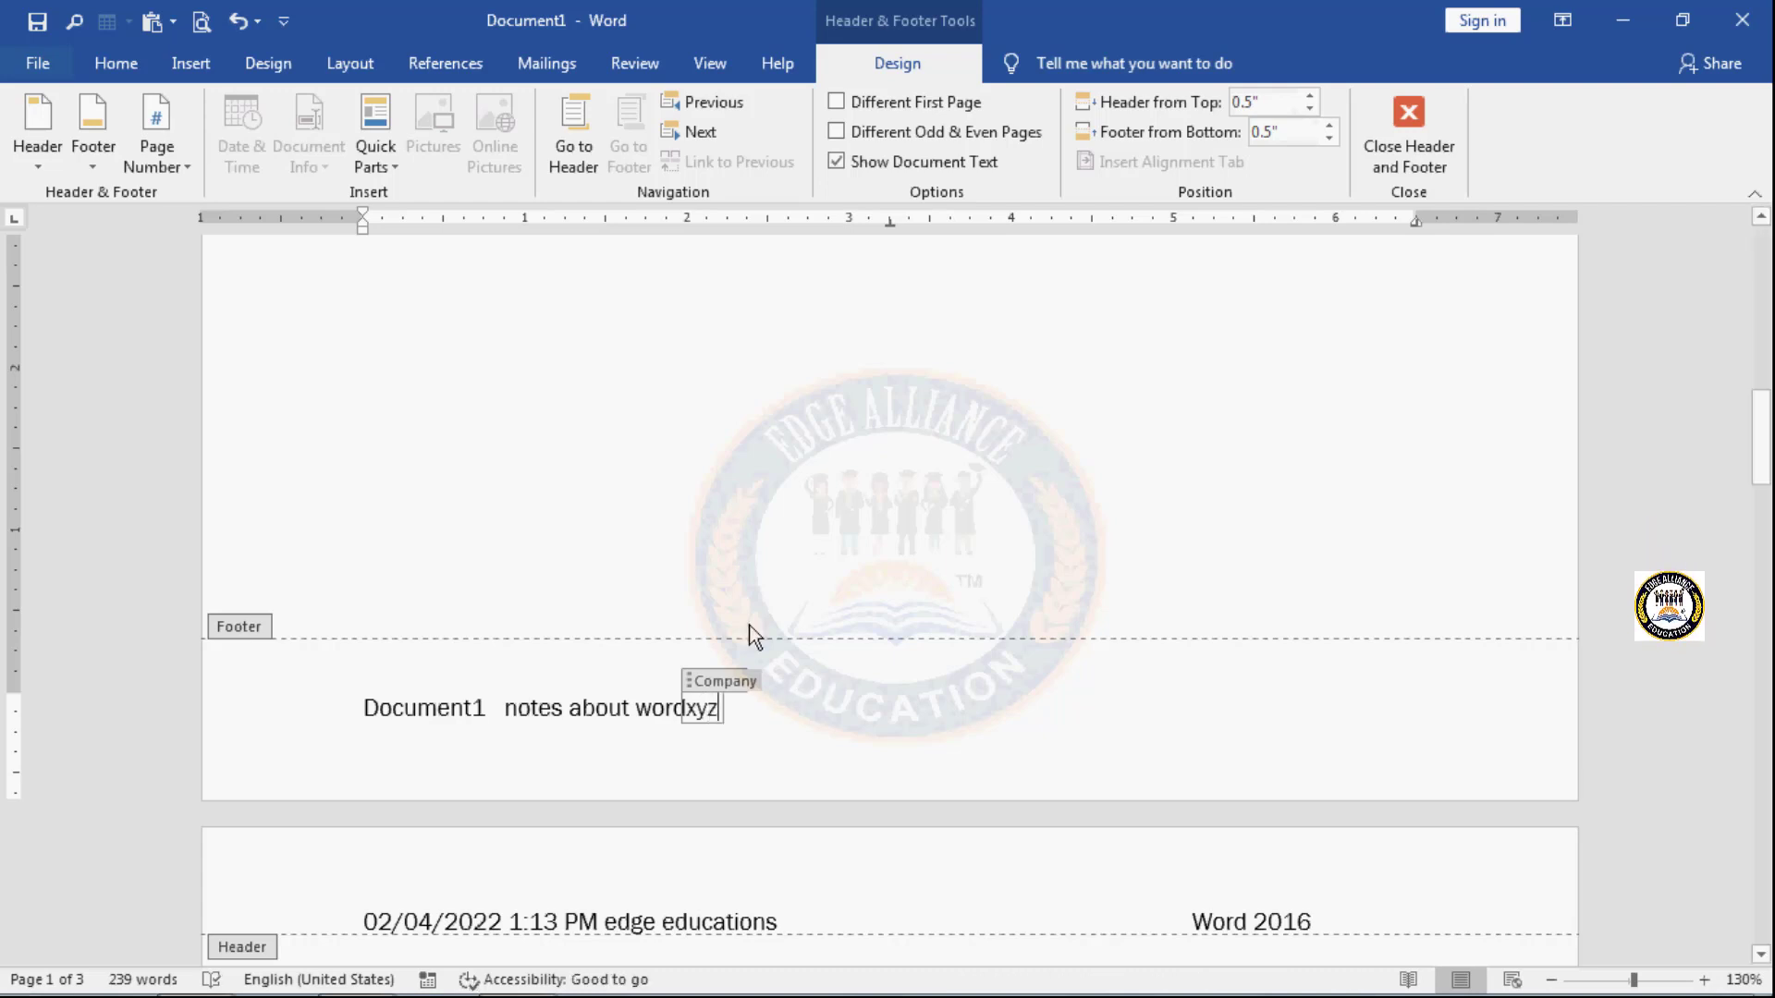
# - Complete the footer's company text as "xyz" and separate it from the document title with a space
pyautogui.write('yz')
pyautogui.click(816, 717)
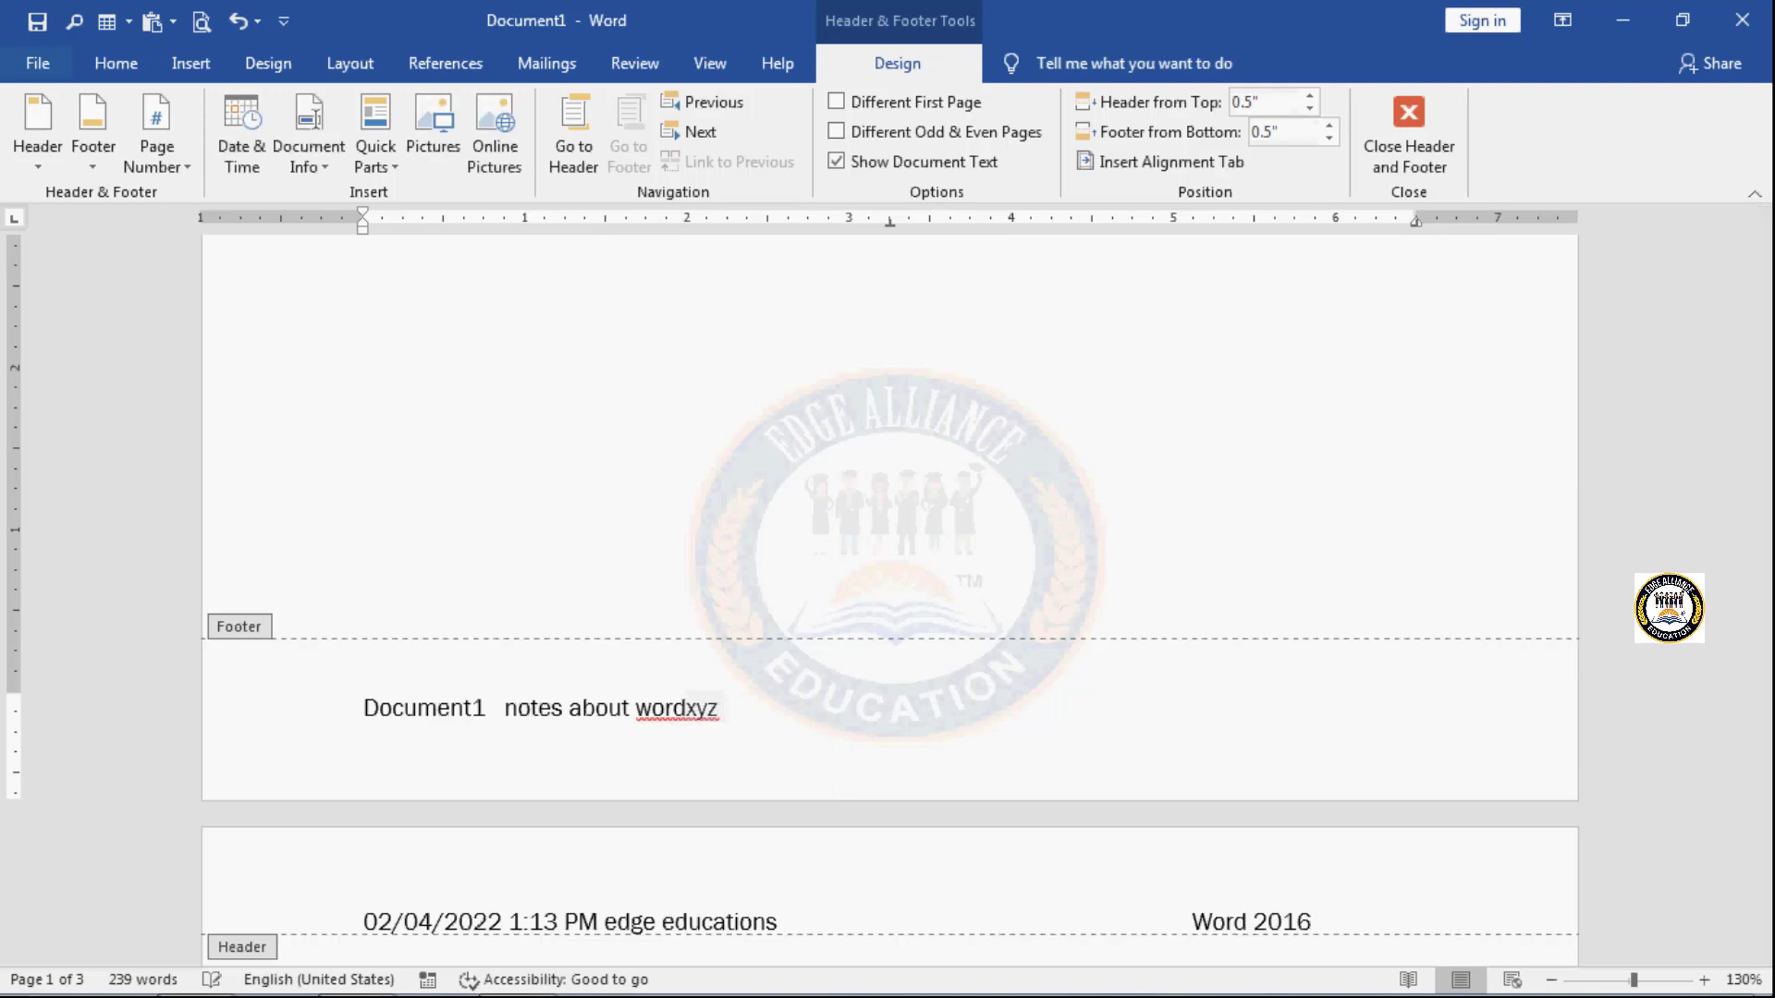
pyautogui.click(689, 707)
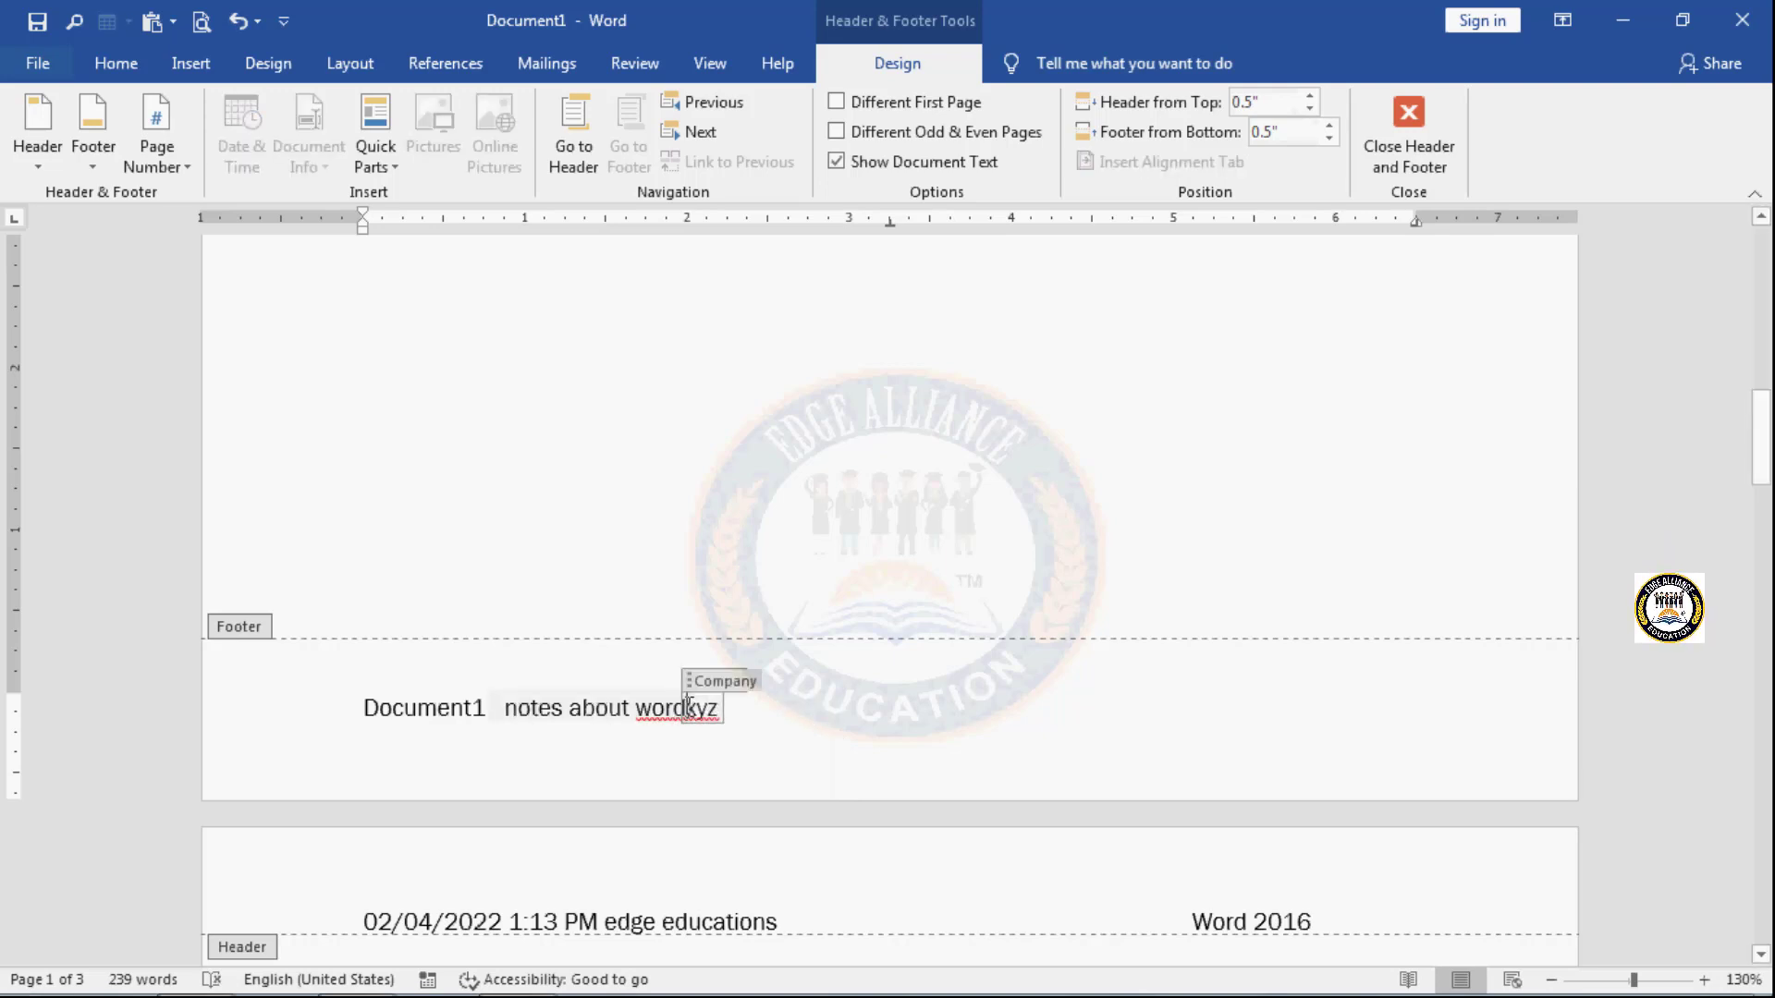
pyautogui.click(764, 708)
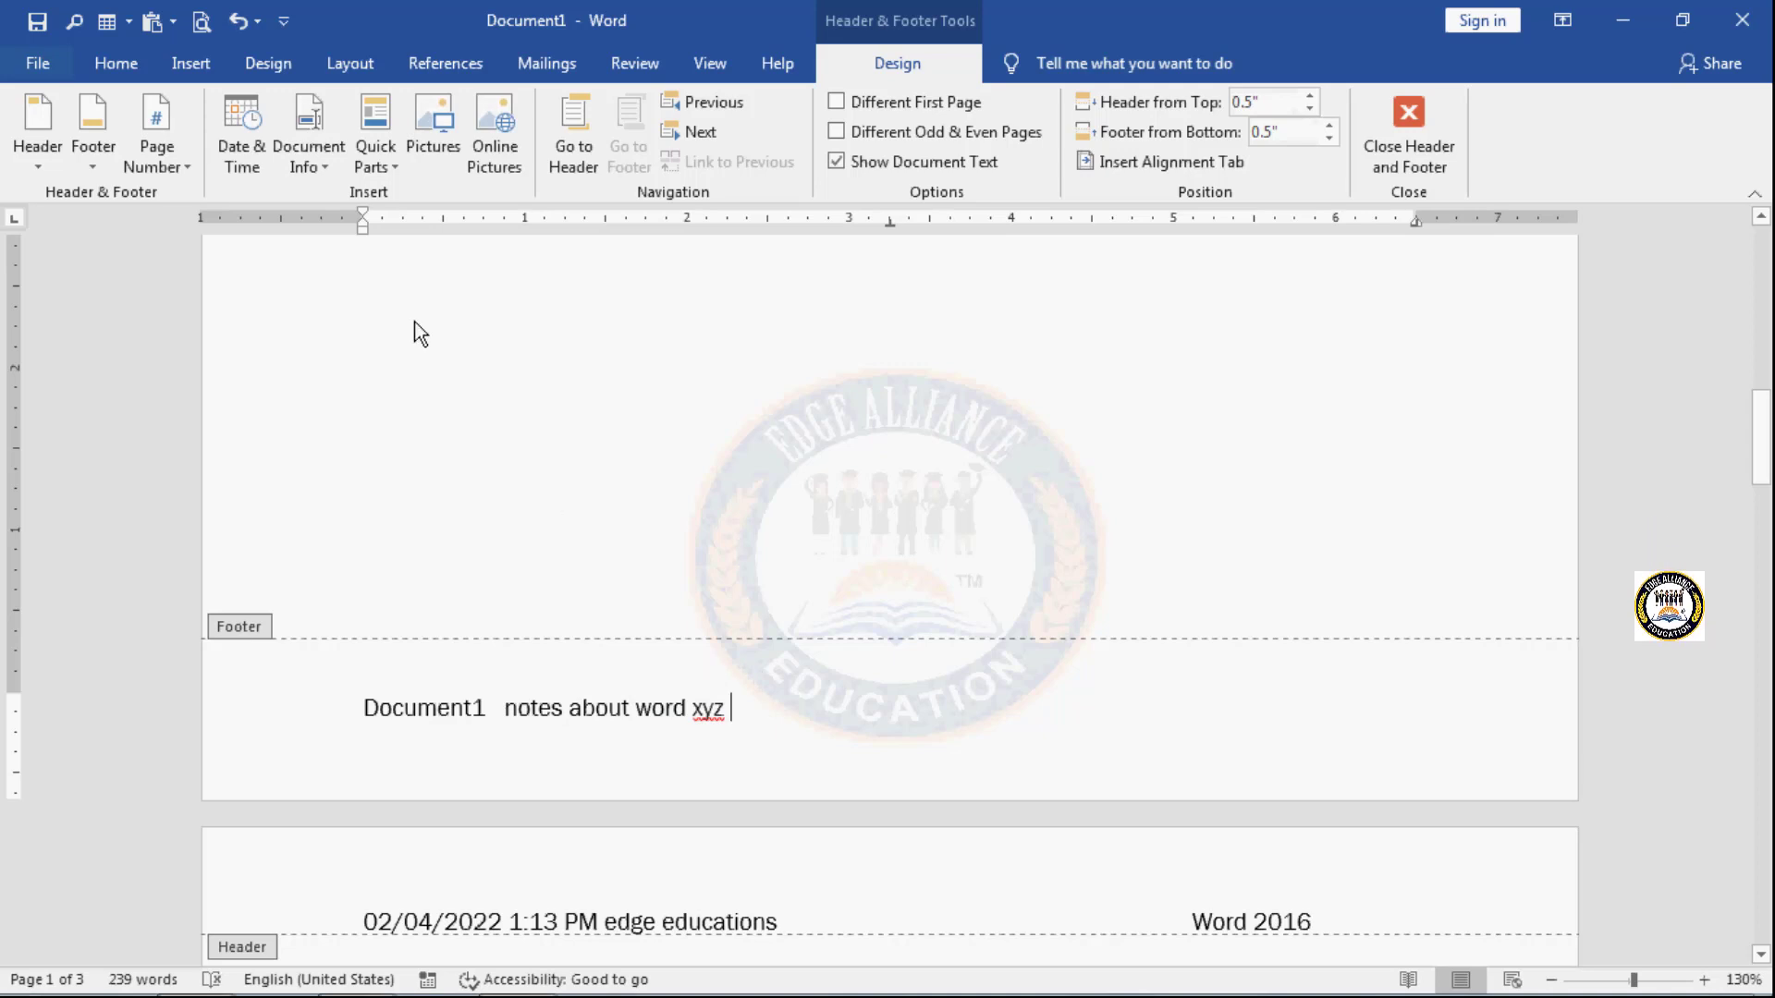
pyautogui.click(318, 161)
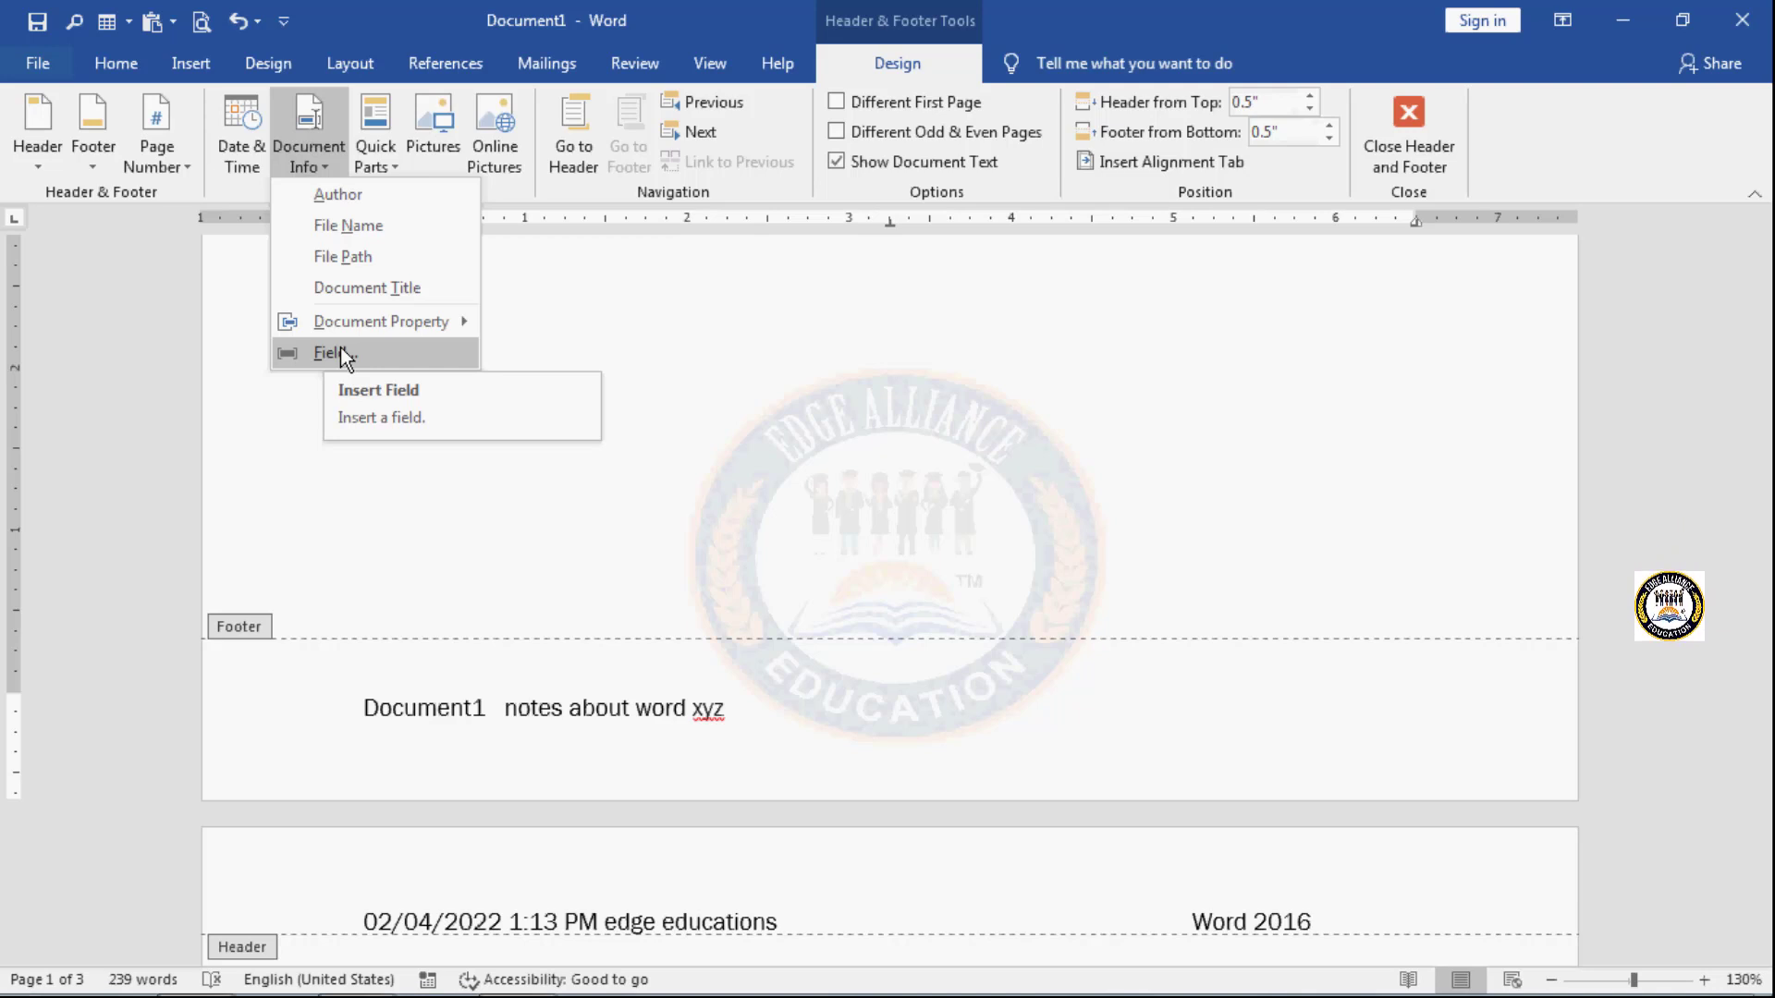
pyautogui.click(637, 283)
pyautogui.scroll(7, 638, 292)
pyautogui.scroll(3, 638, 292)
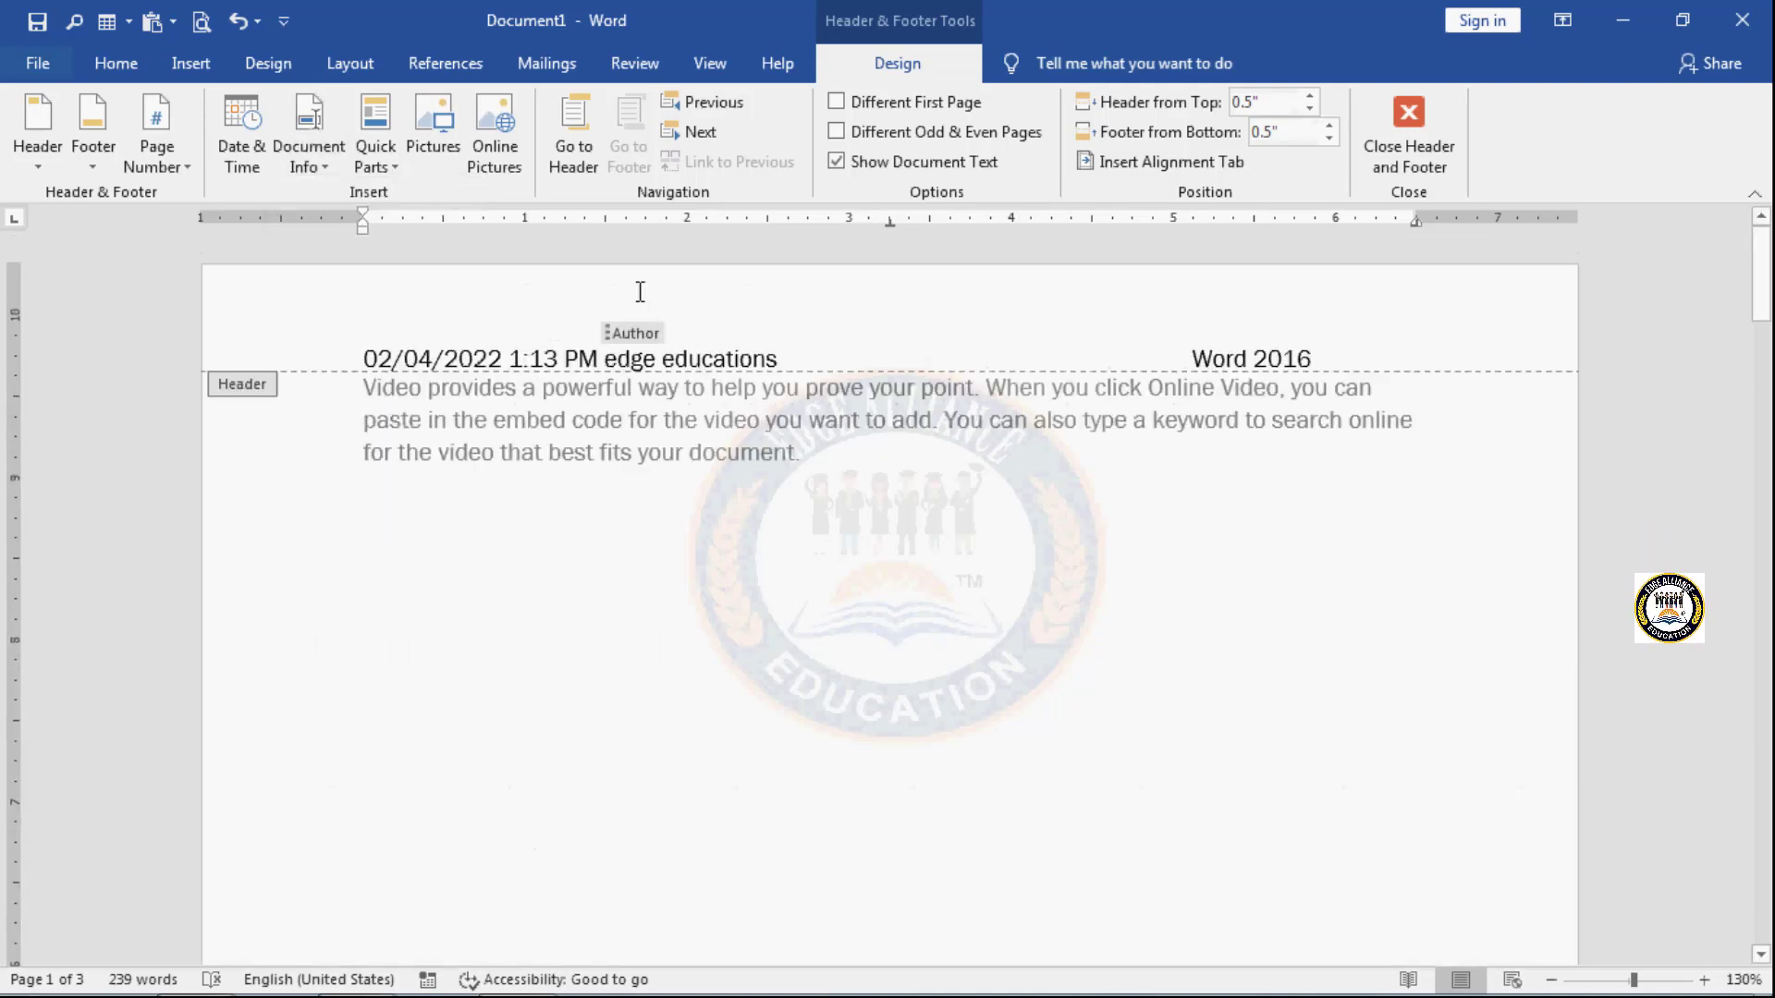
pyautogui.click(393, 168)
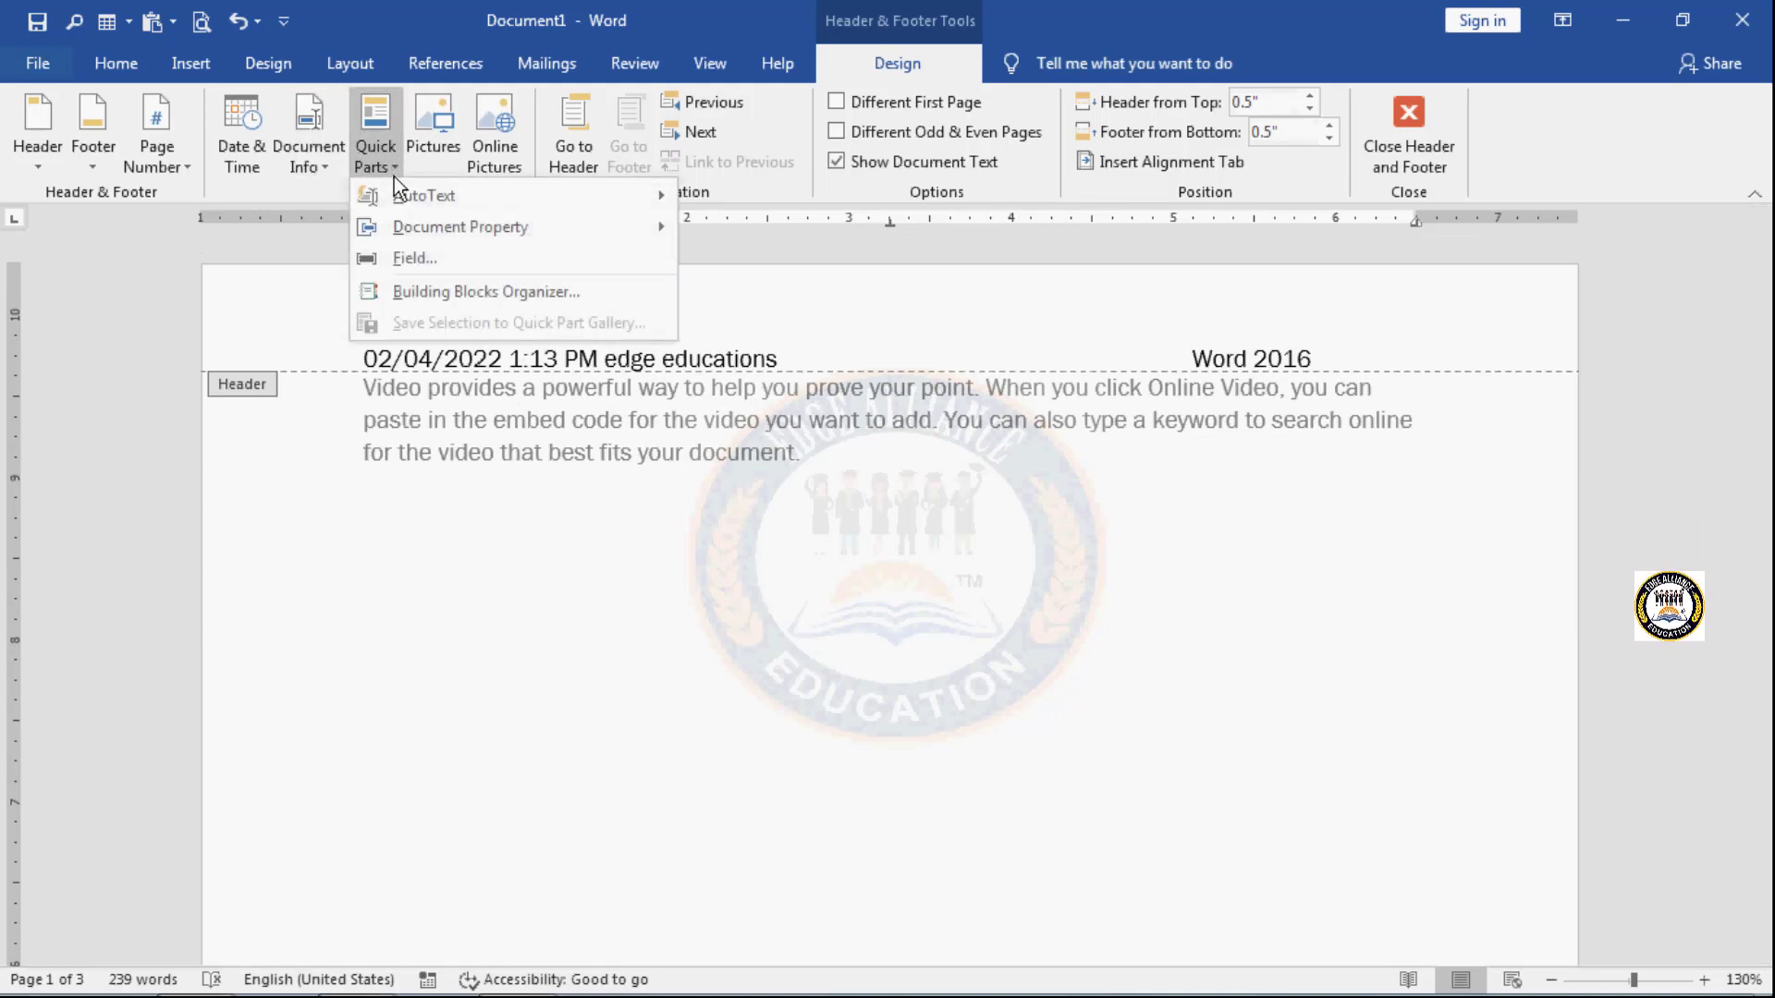
pyautogui.moveTo(407, 194)
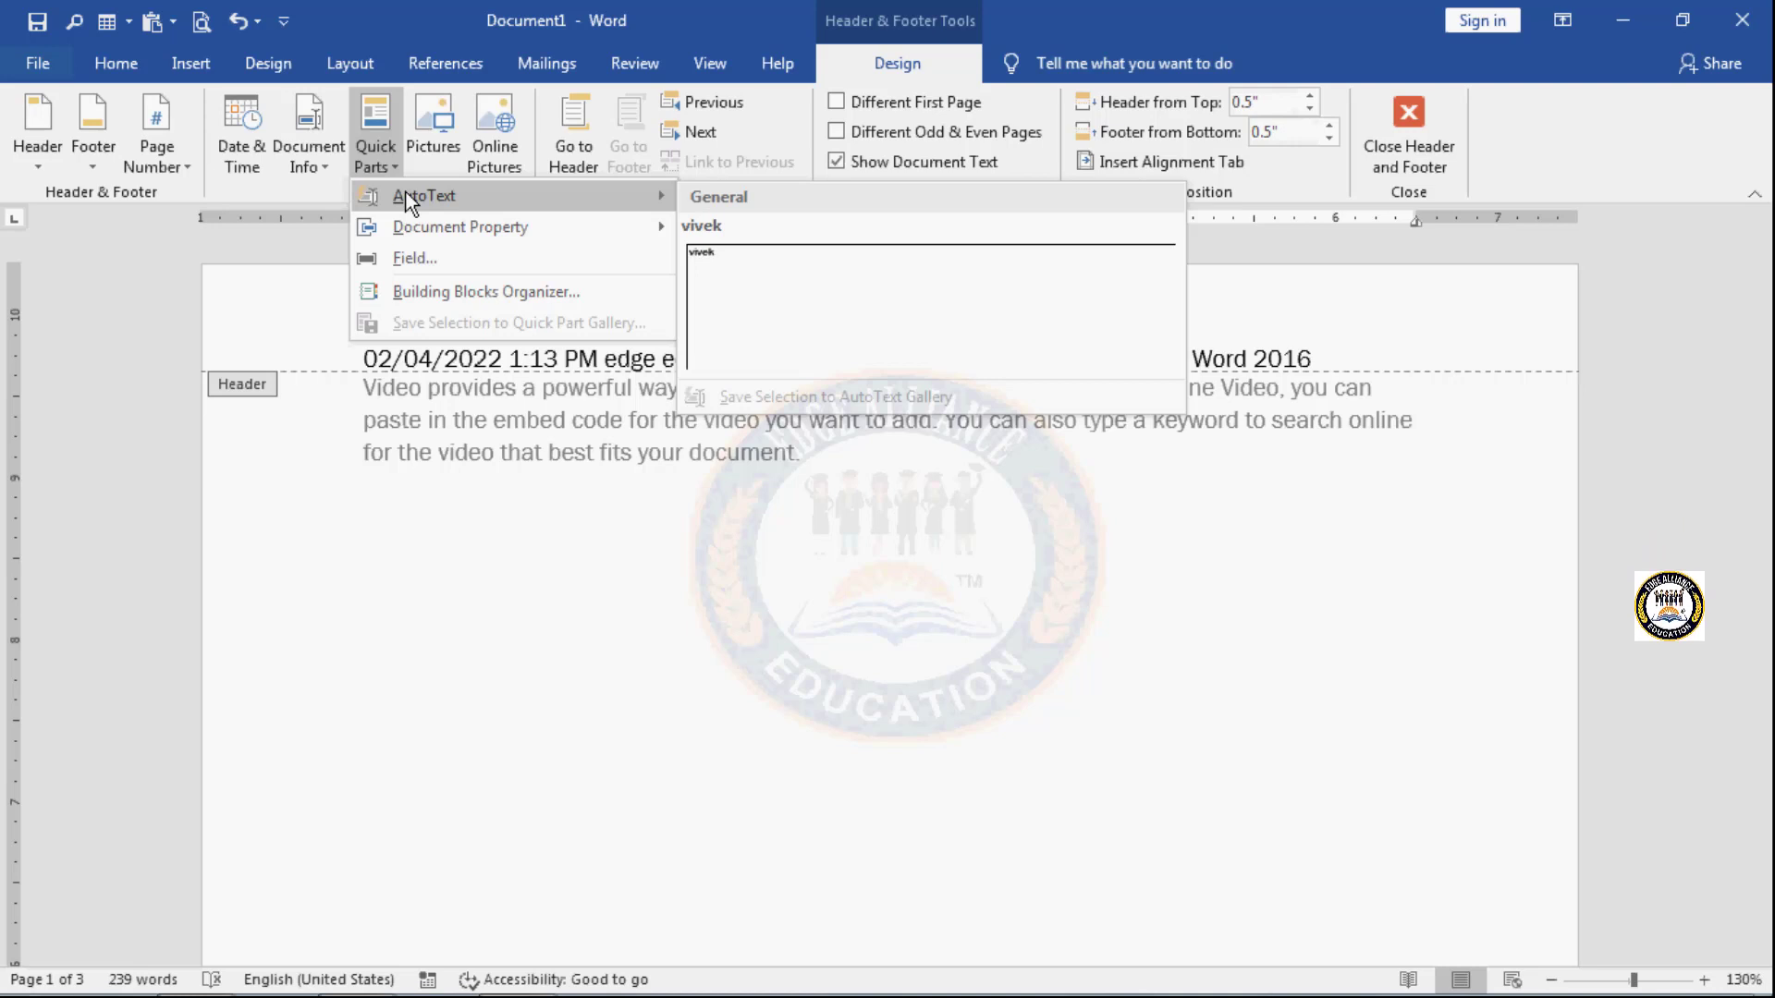
pyautogui.click(462, 486)
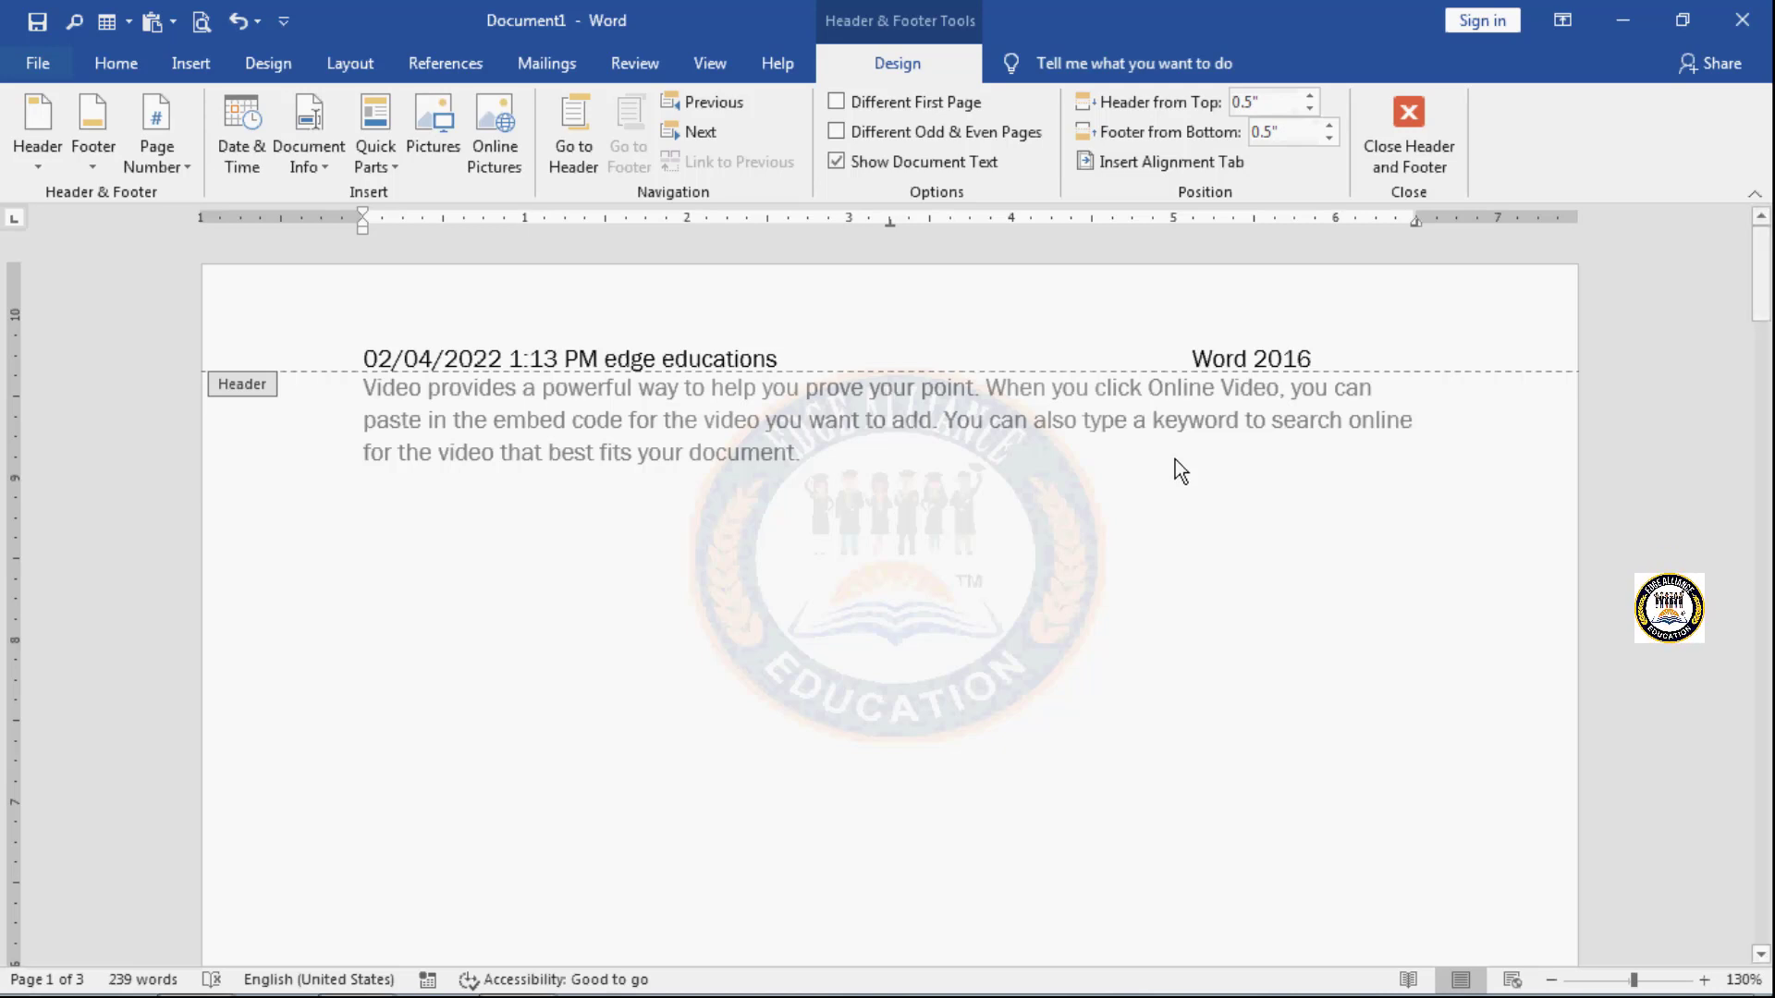
# - Add several spaces between the date and time and "edge educations" in the header
pyautogui.click(604, 356)
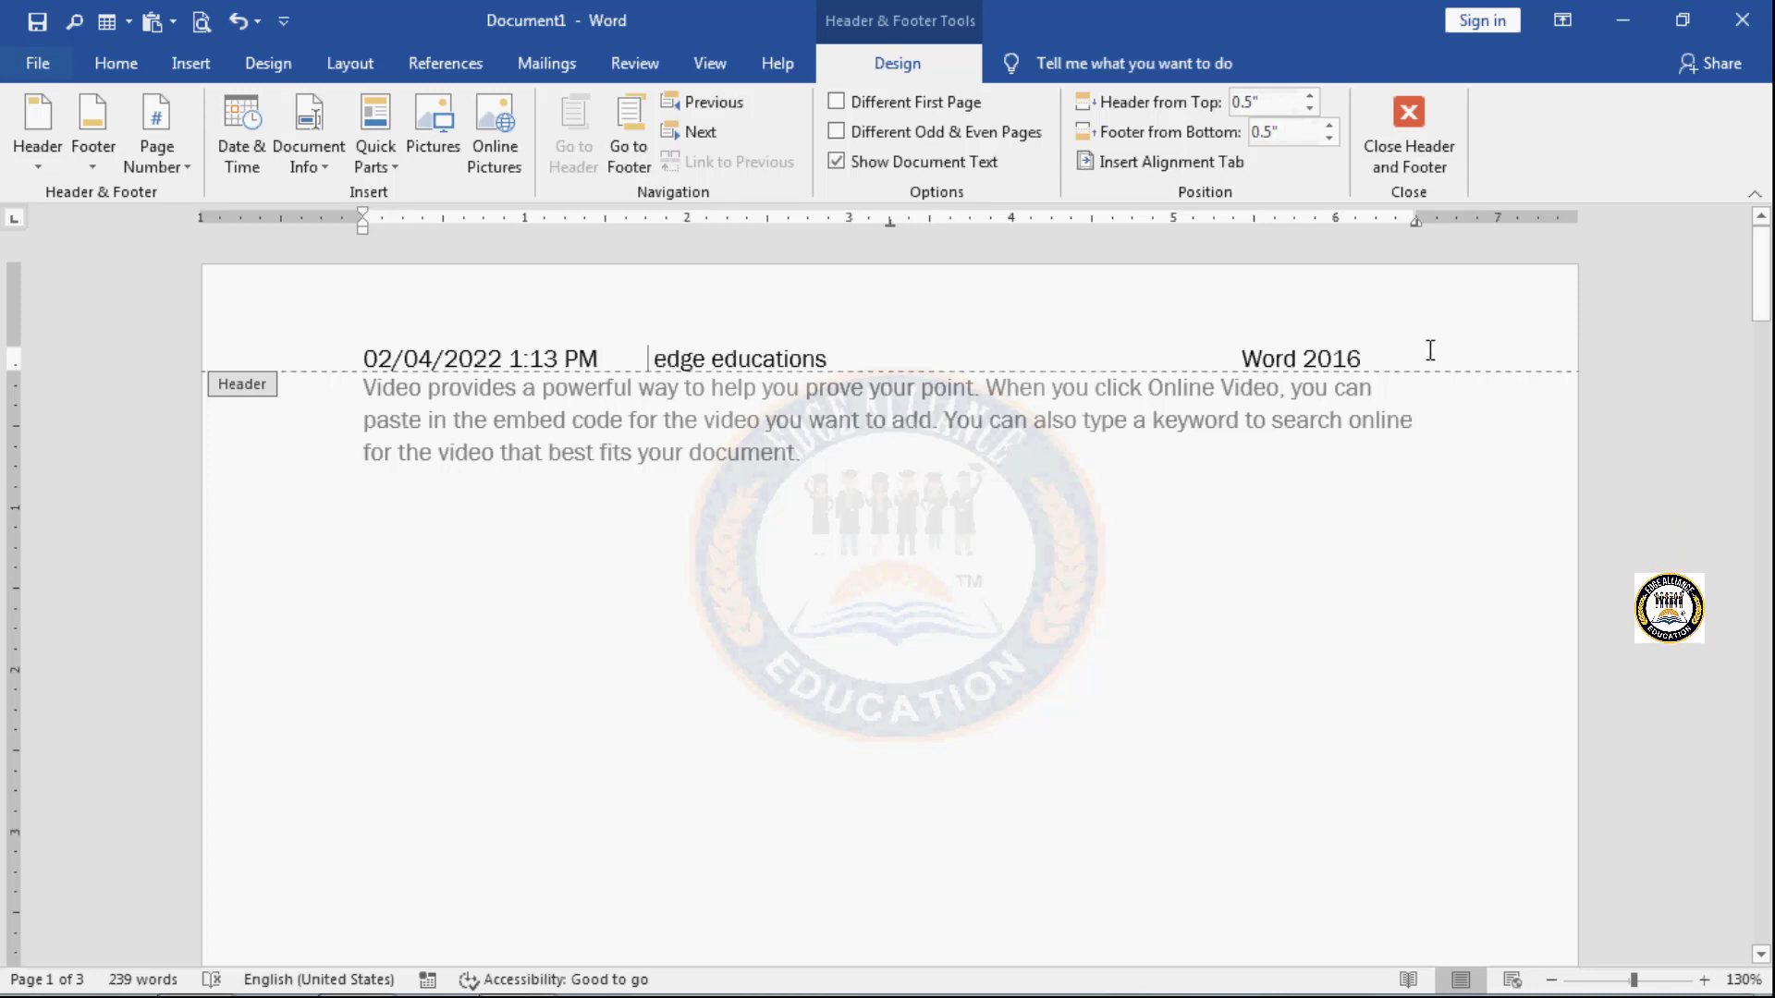
pyautogui.click(389, 171)
pyautogui.moveTo(474, 198)
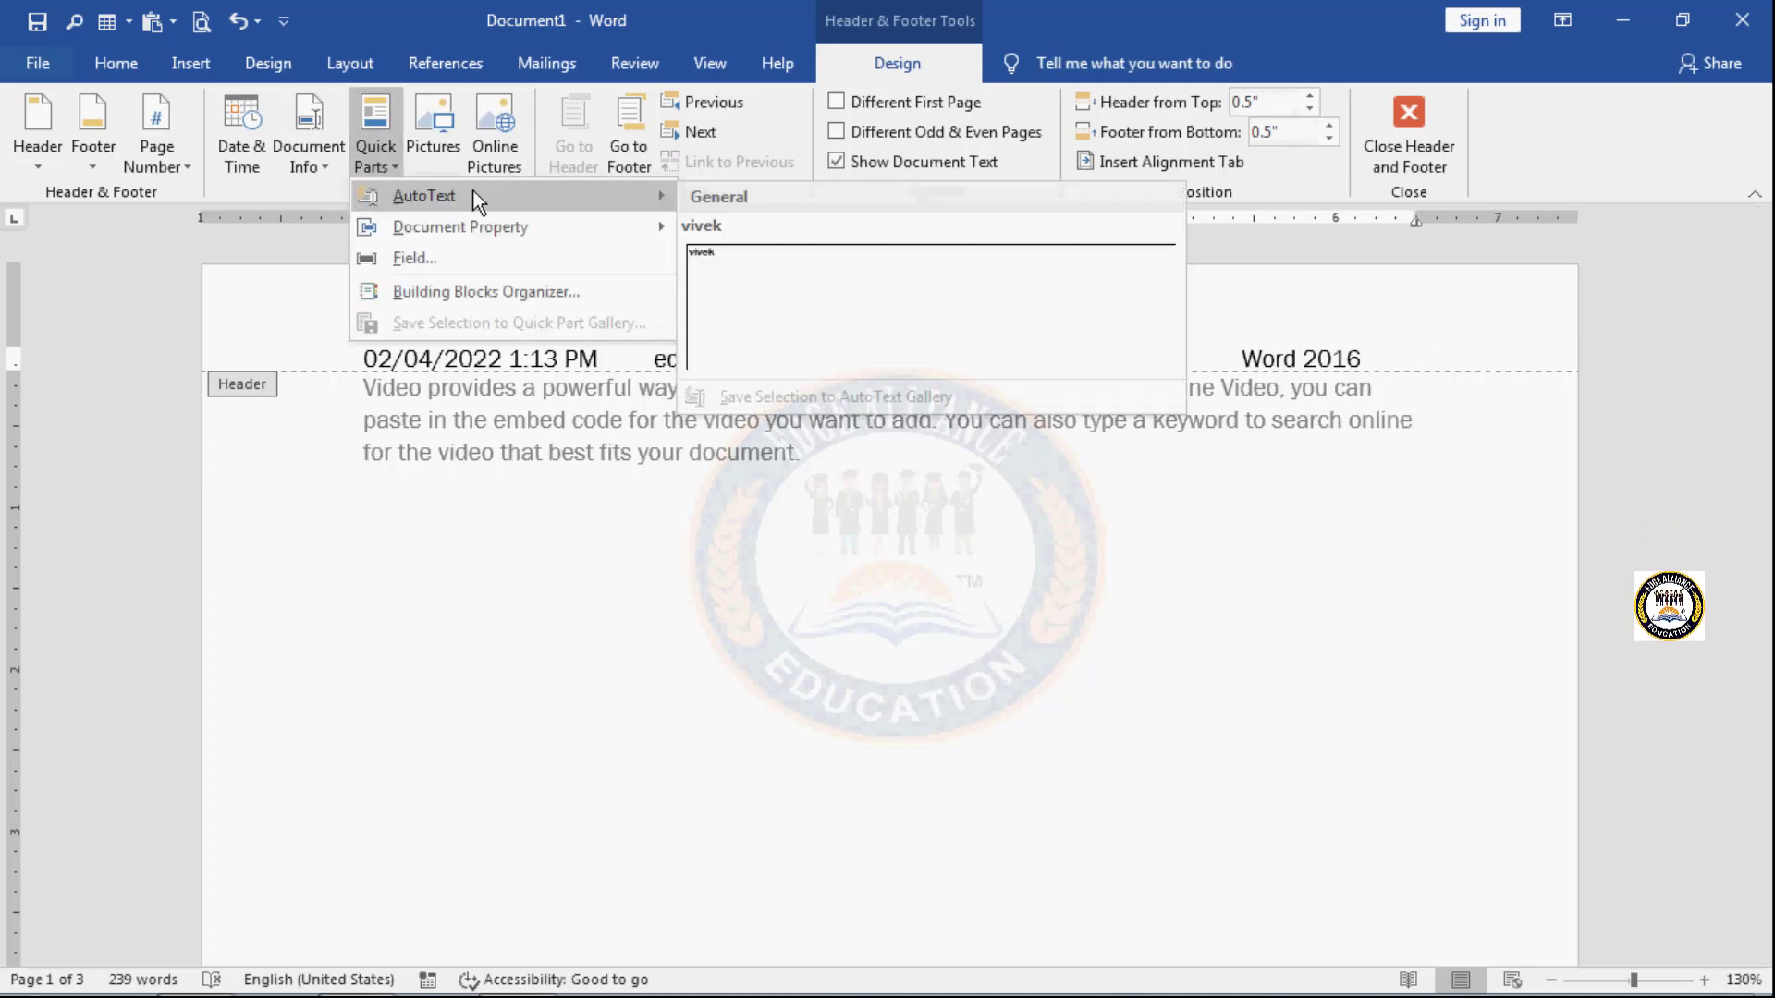
pyautogui.click(480, 477)
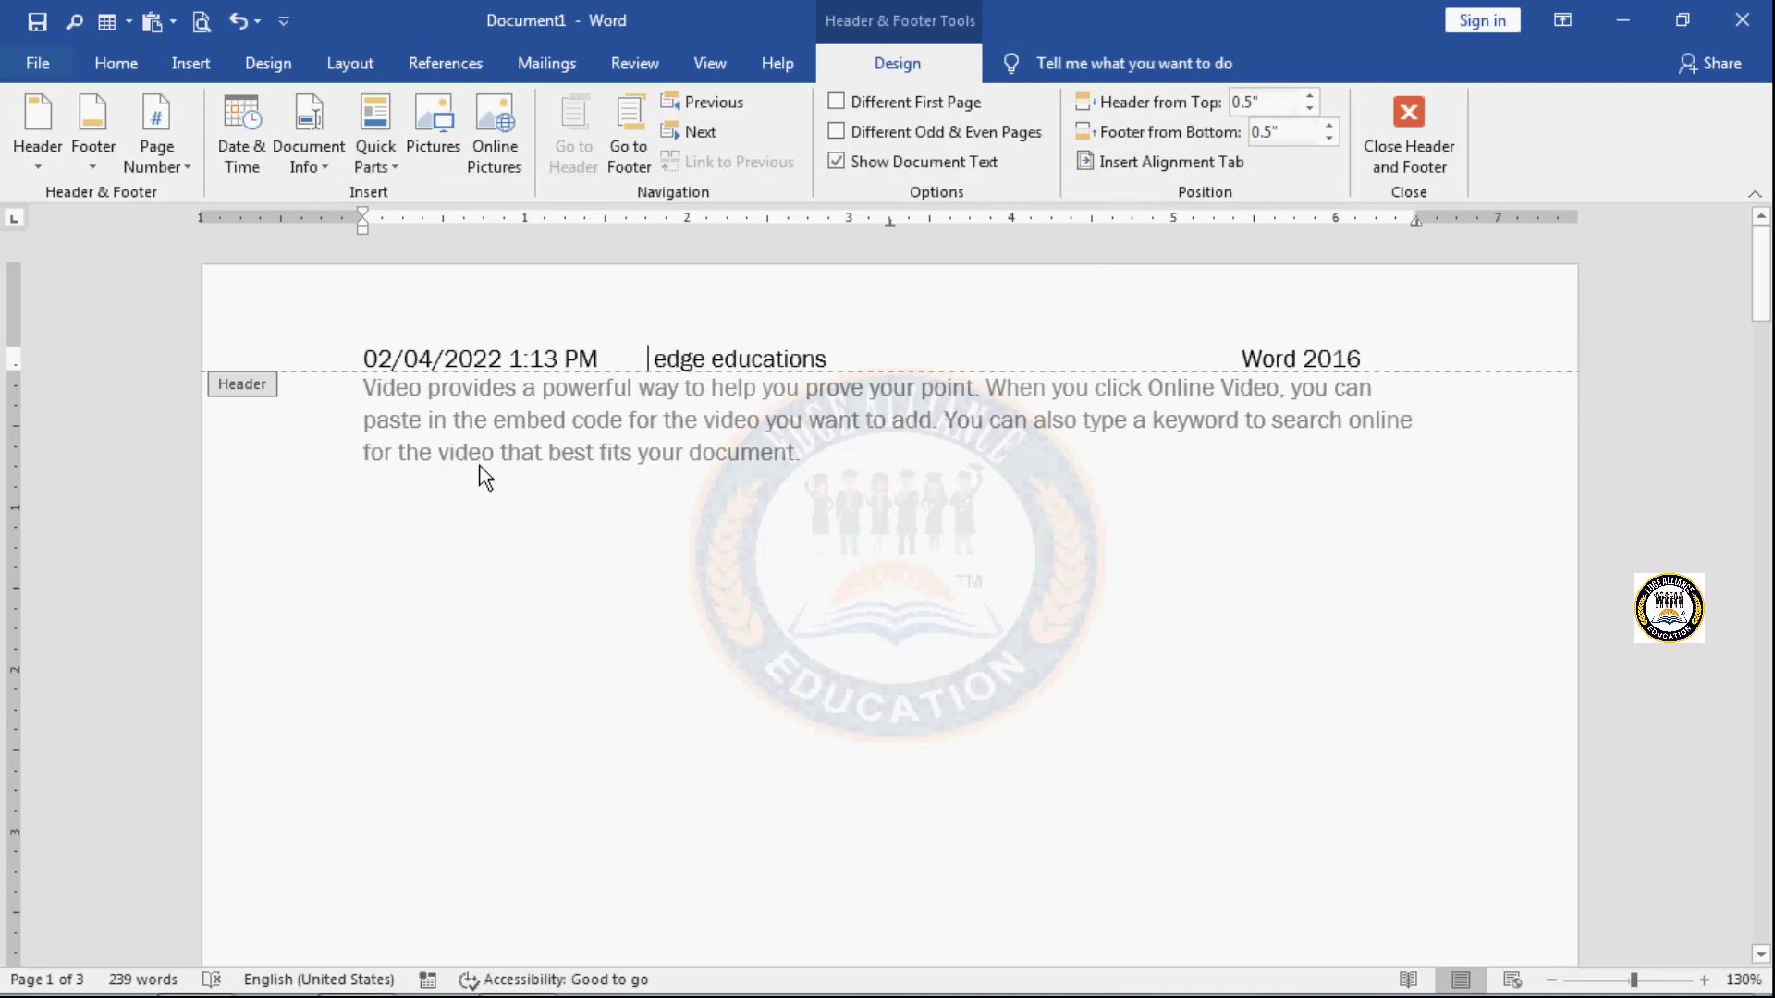
# - Save the entire header line to the AutoText gallery as a building block named "xyz"
pyautogui.moveTo(360, 356); pyautogui.dragTo(1434, 364)
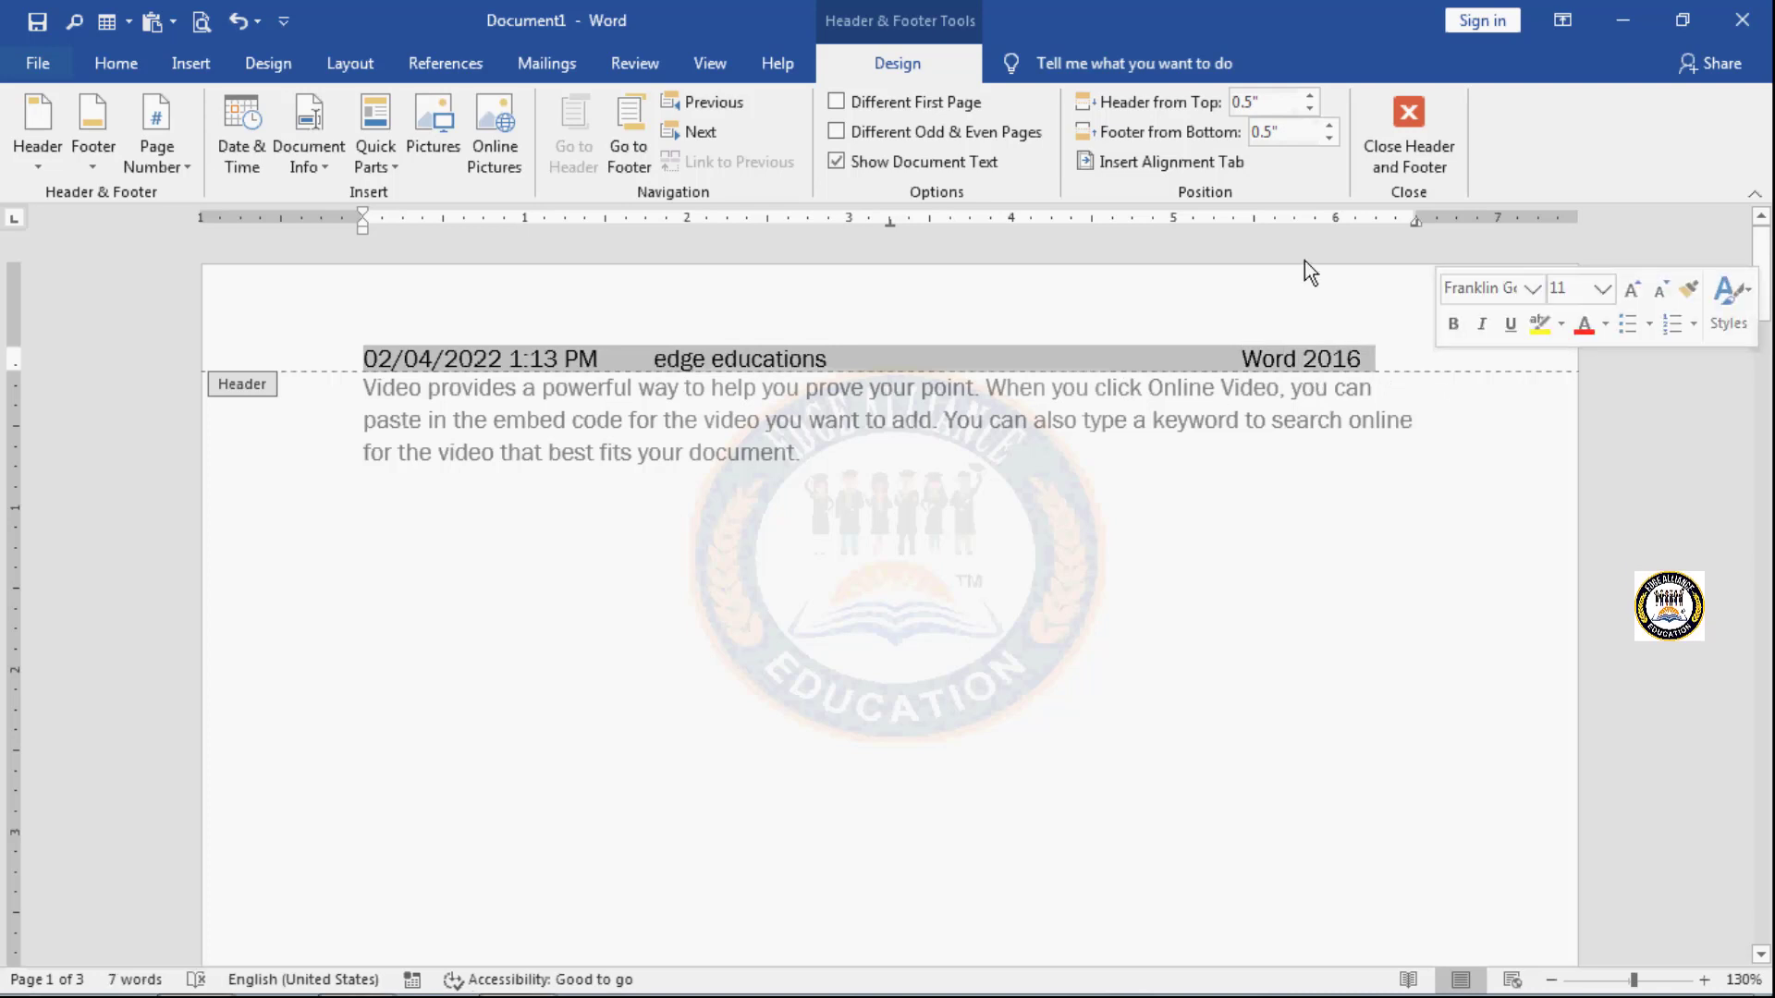
pyautogui.click(391, 170)
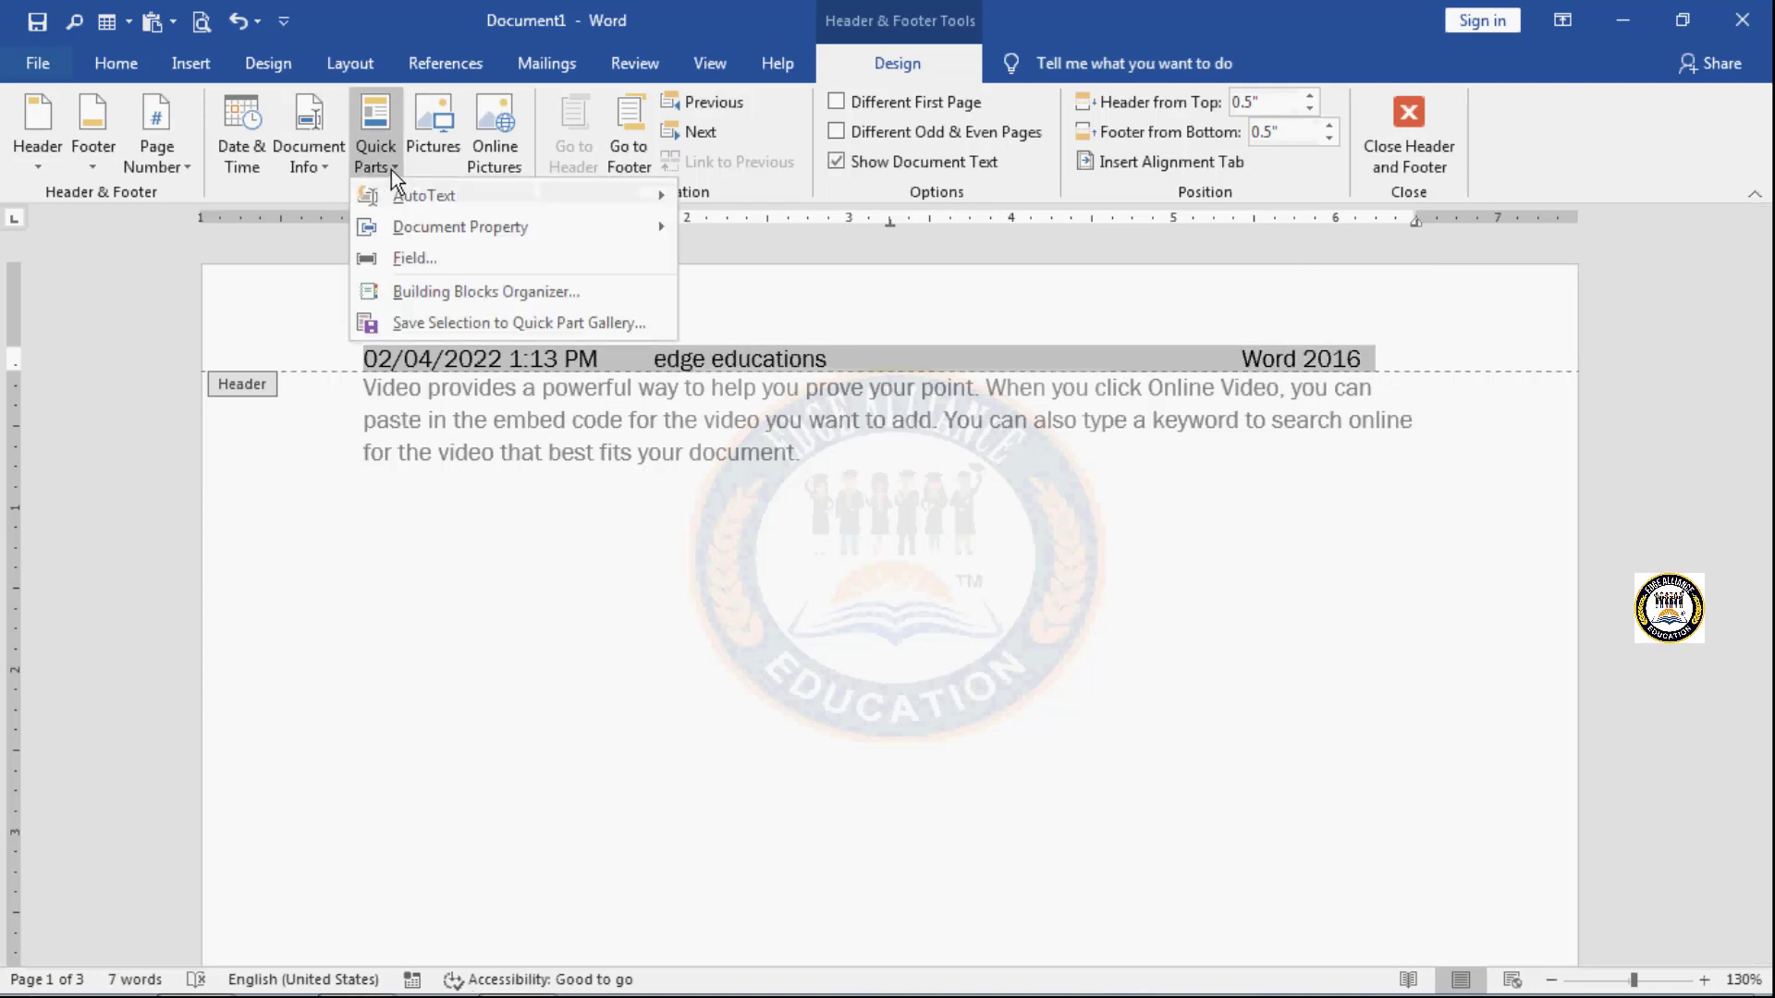
pyautogui.moveTo(401, 196)
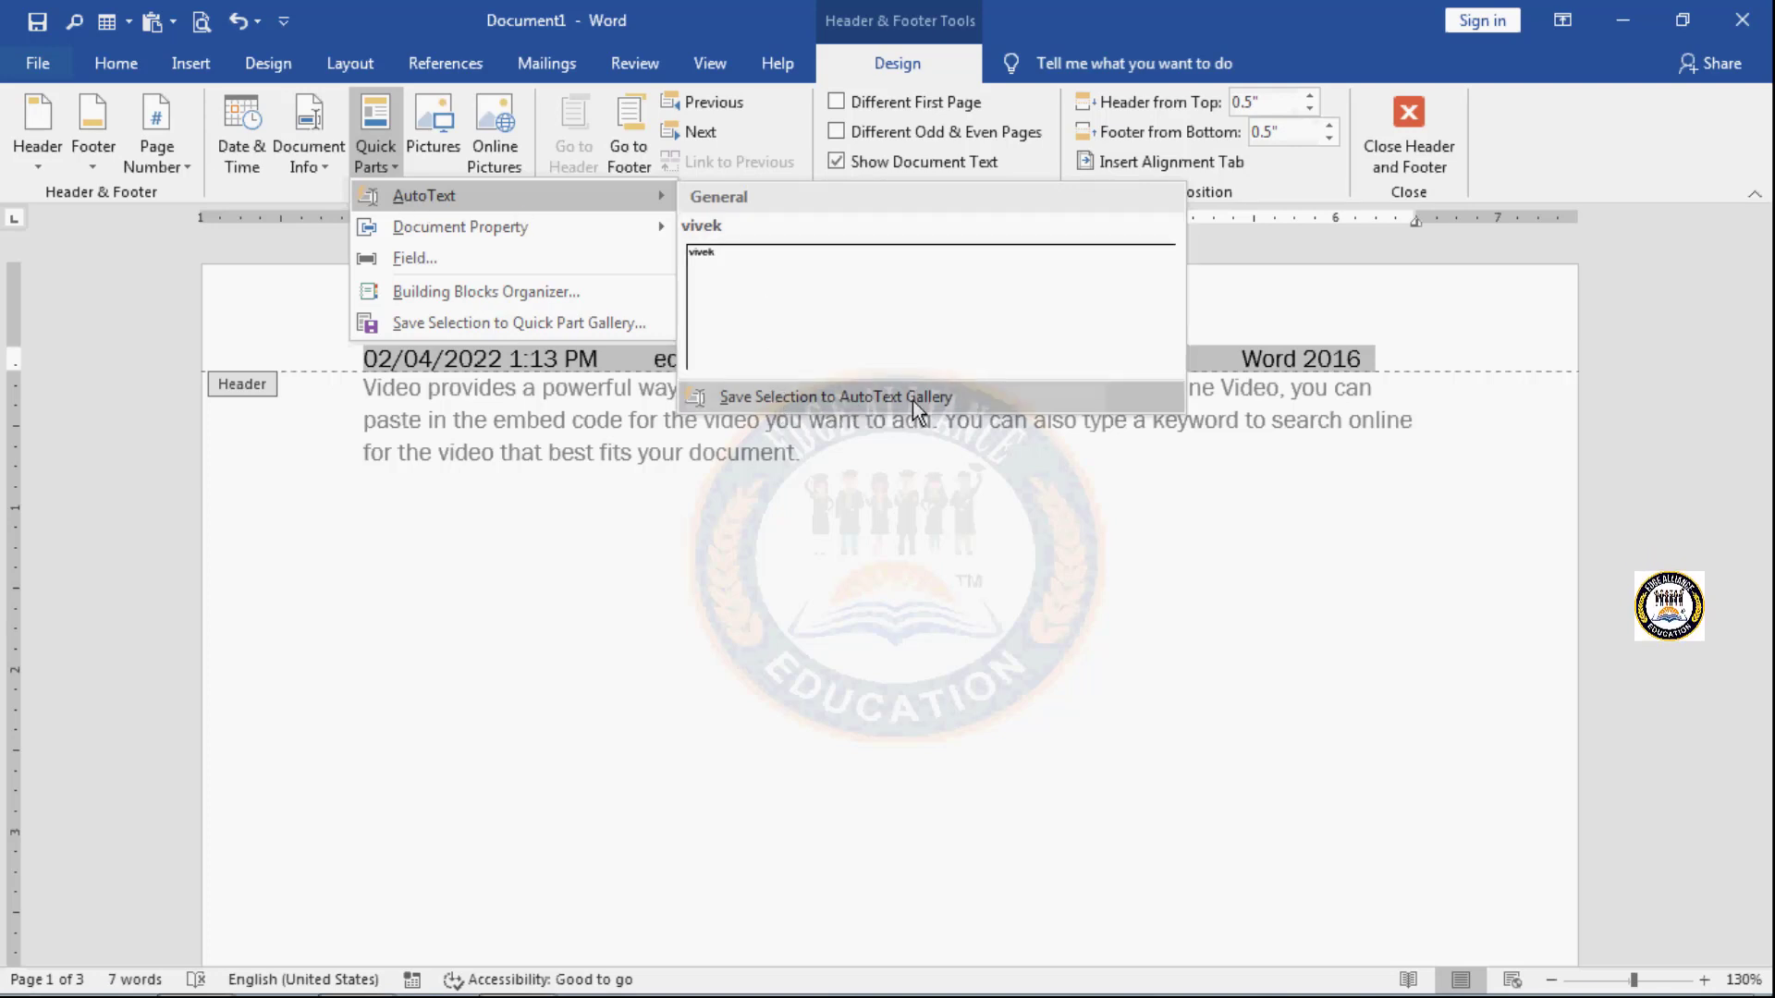
pyautogui.click(954, 396)
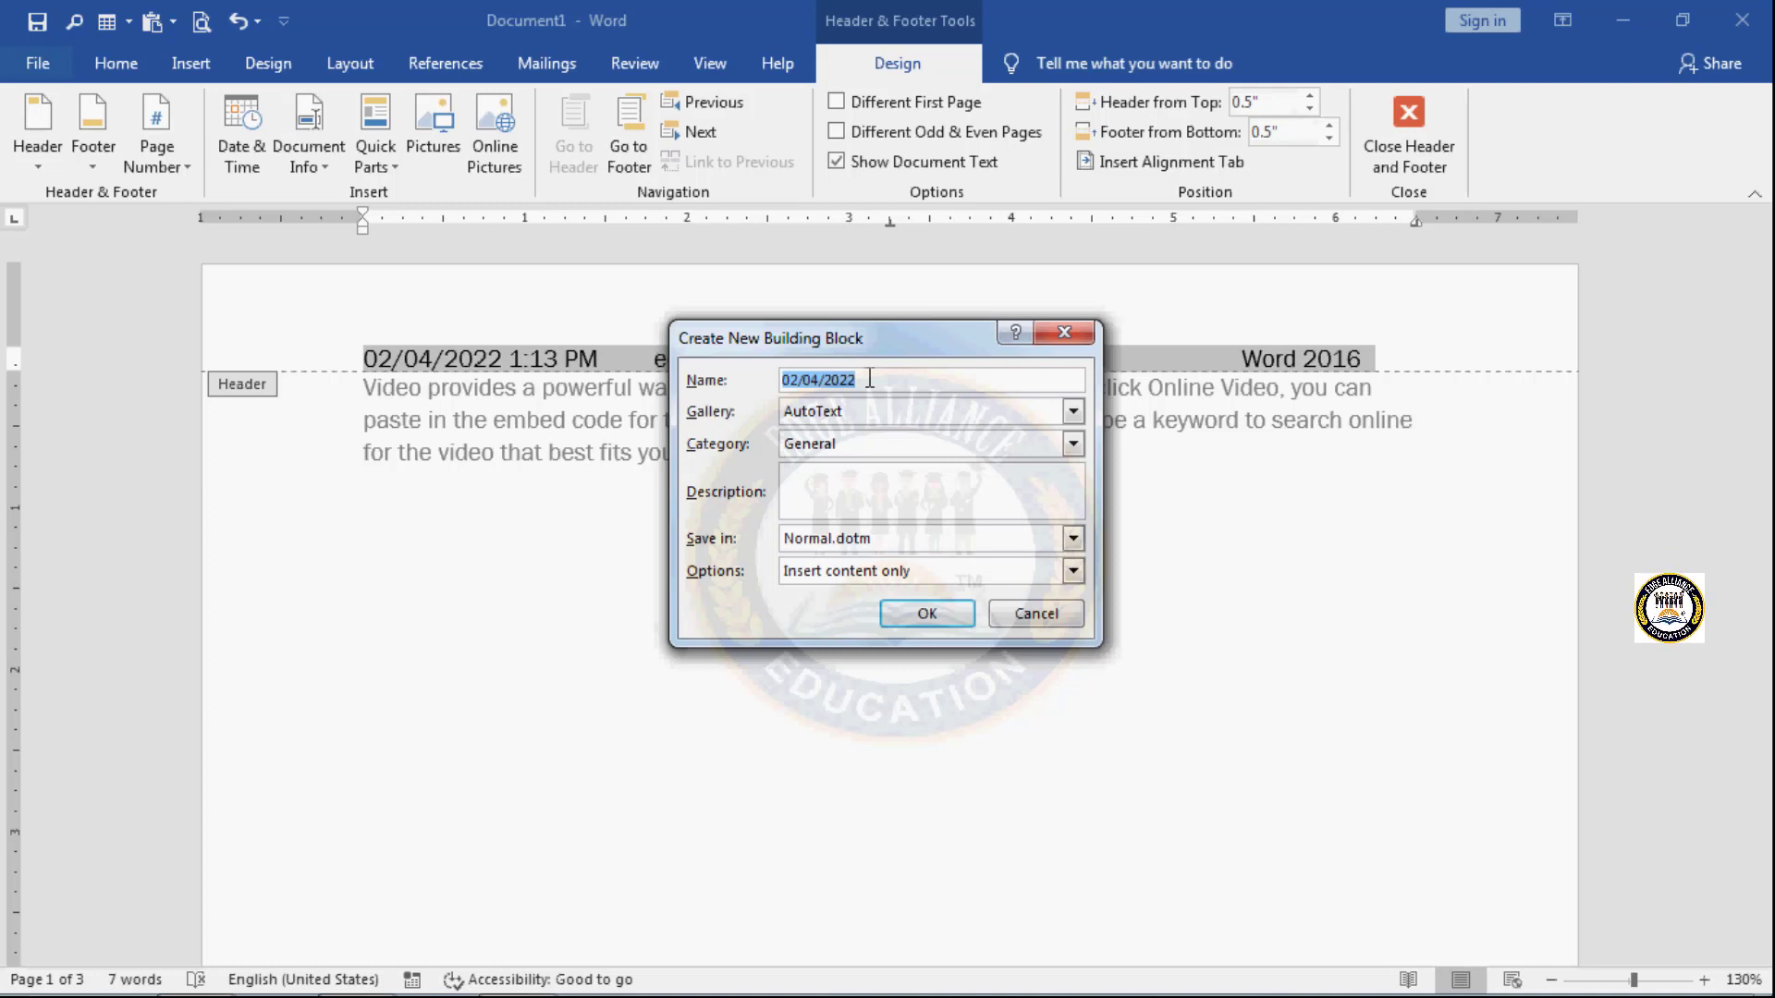
pyautogui.write('z')
pyautogui.click(928, 614)
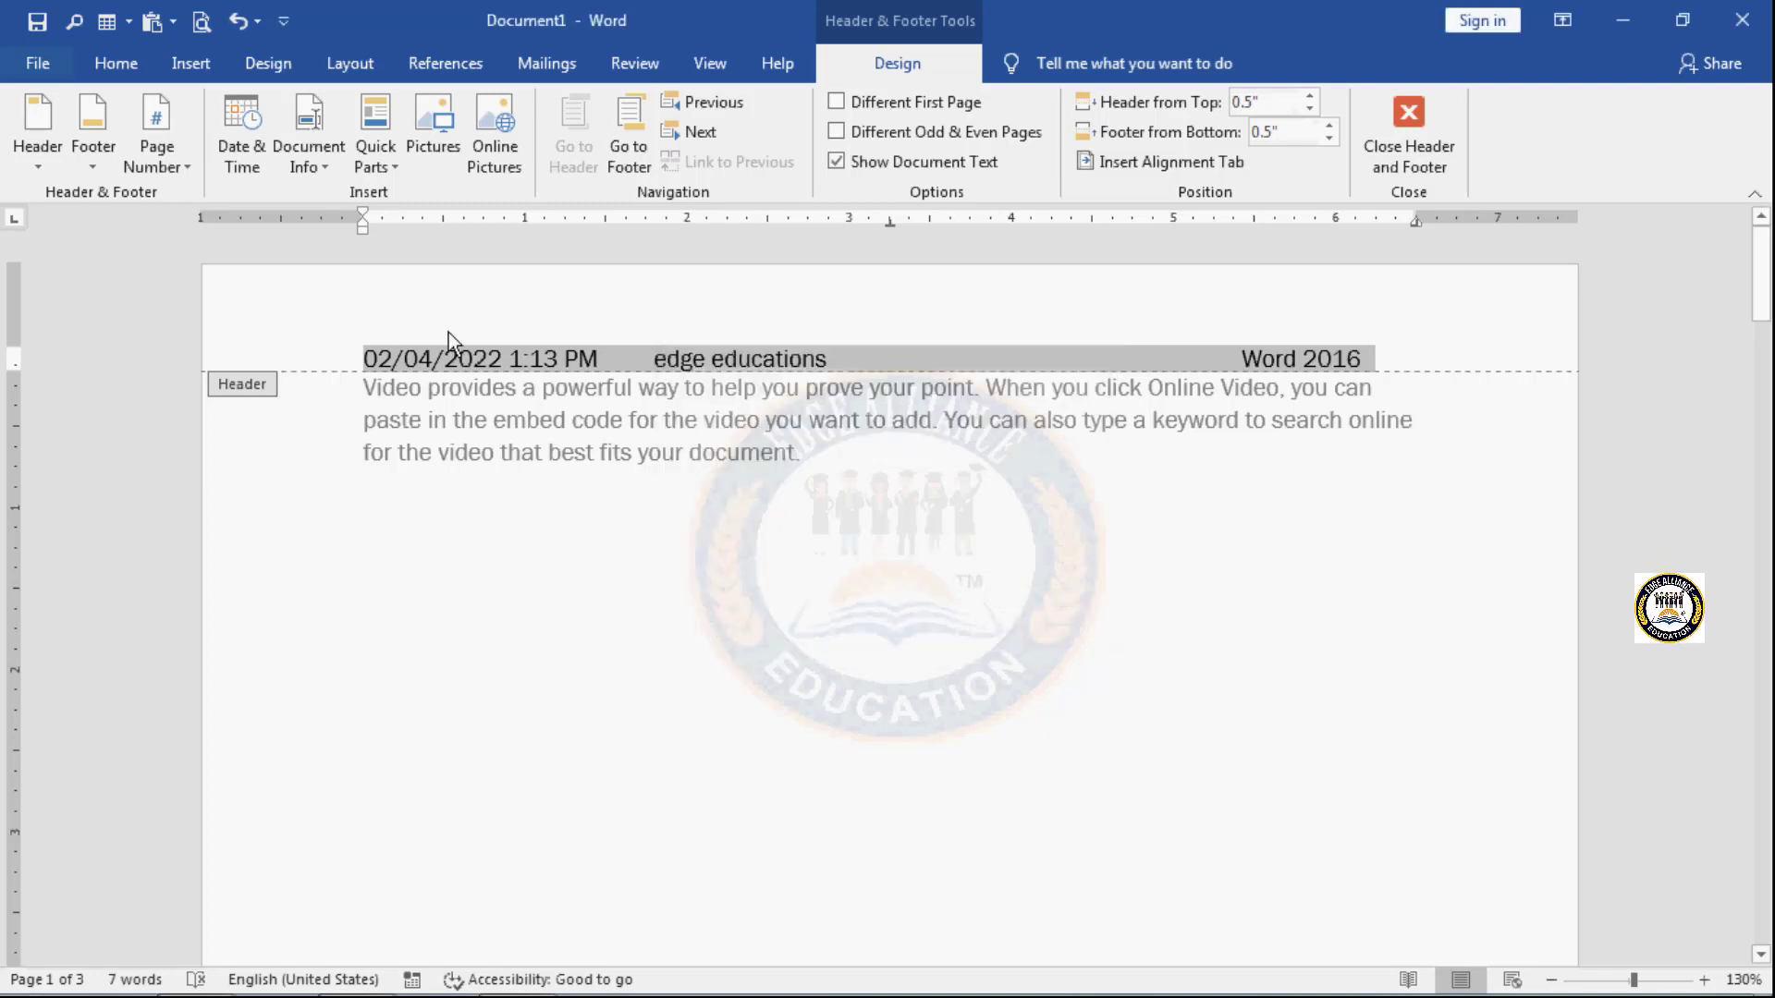
# - Check the AutoText gallery for the saved header entry and view the available document properties
pyautogui.click(325, 171)
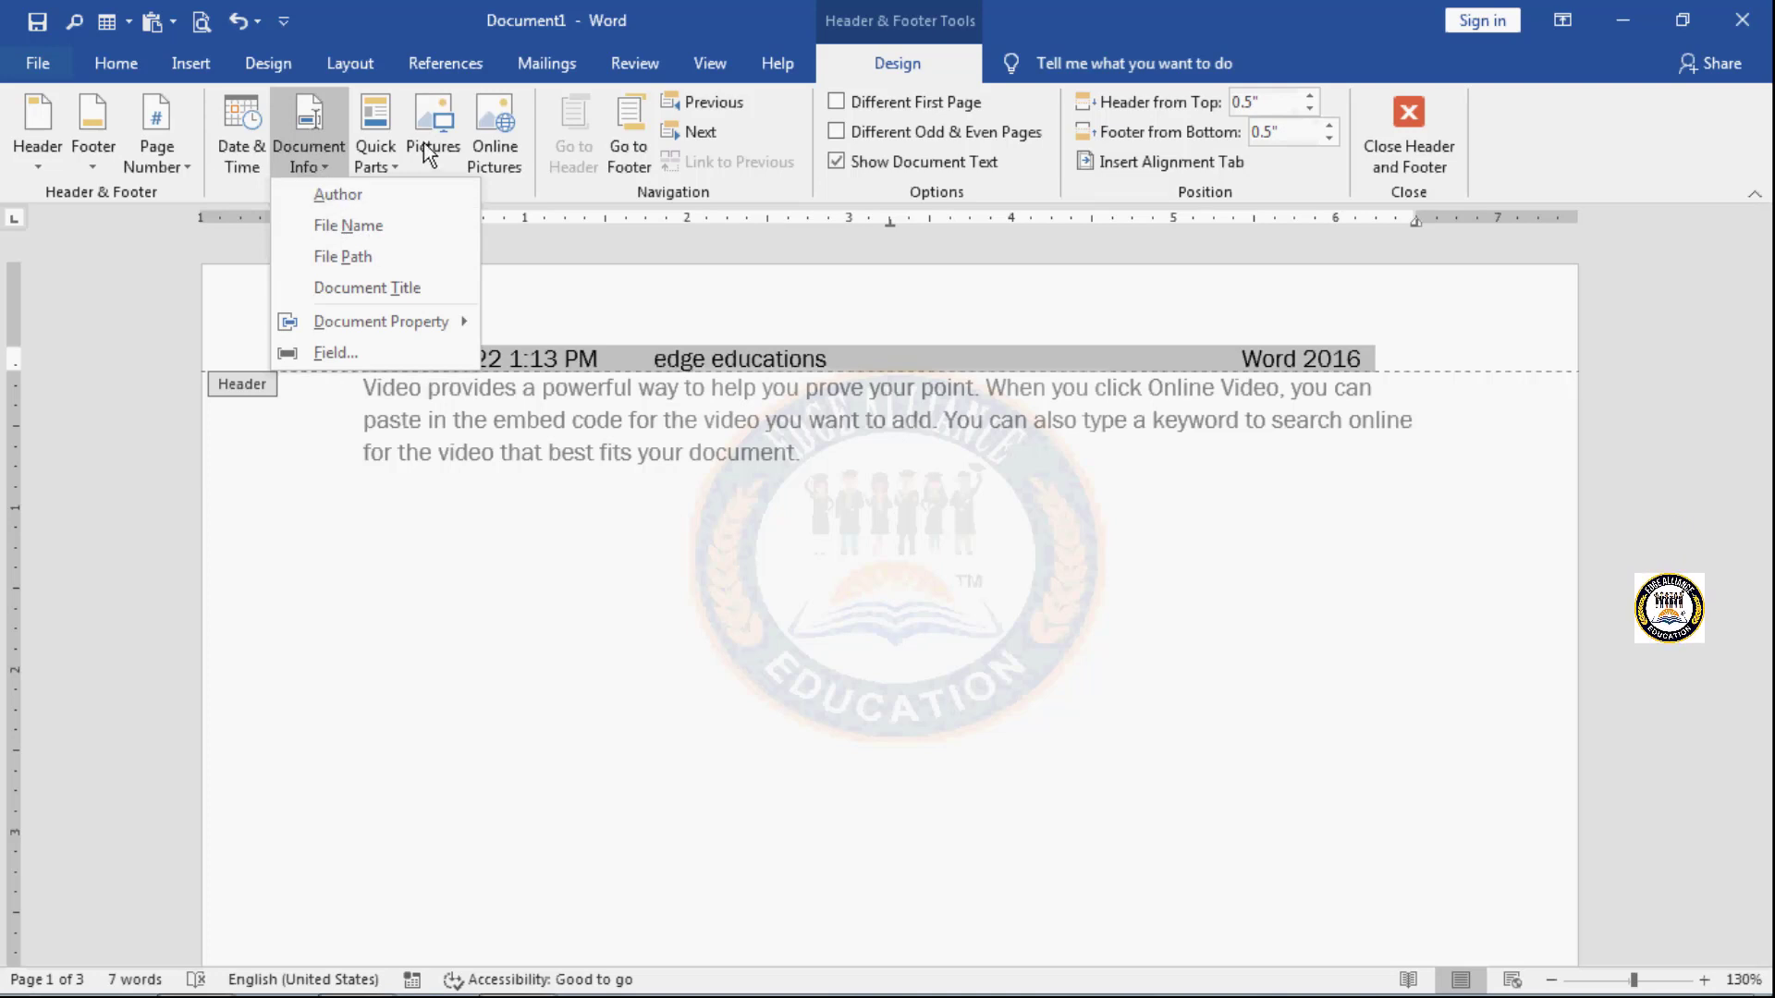
pyautogui.click(386, 159)
pyautogui.click(386, 159)
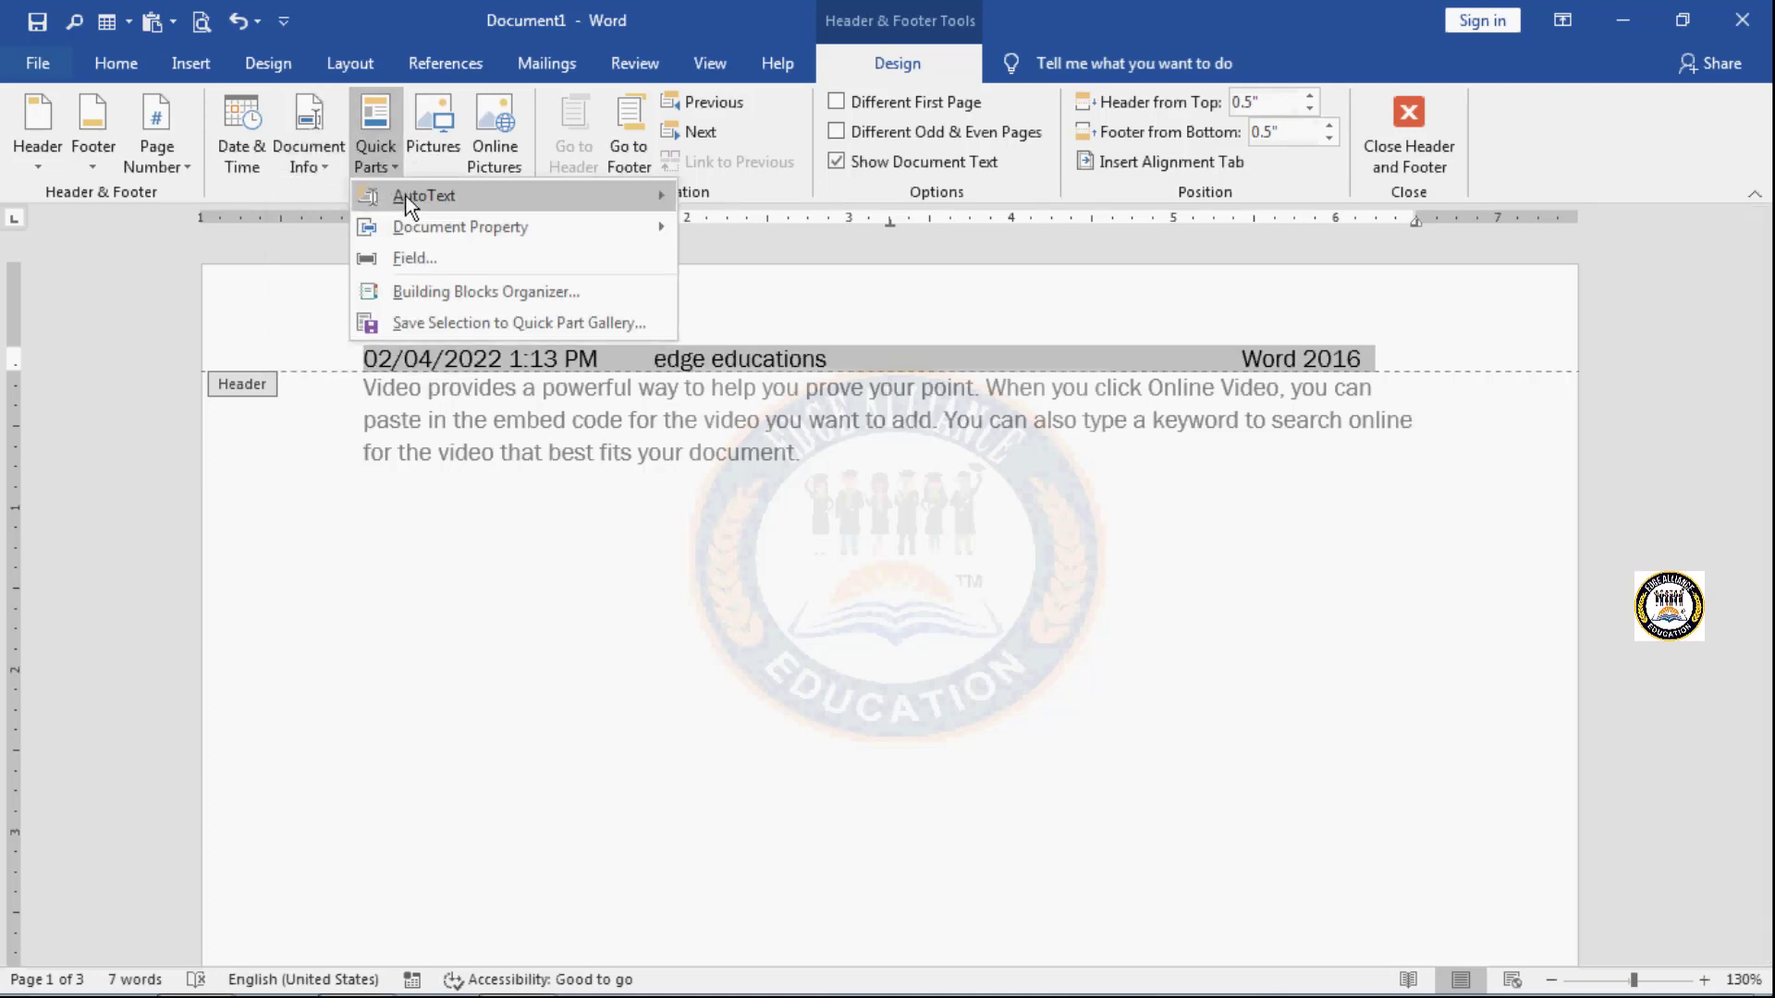
pyautogui.moveTo(407, 196)
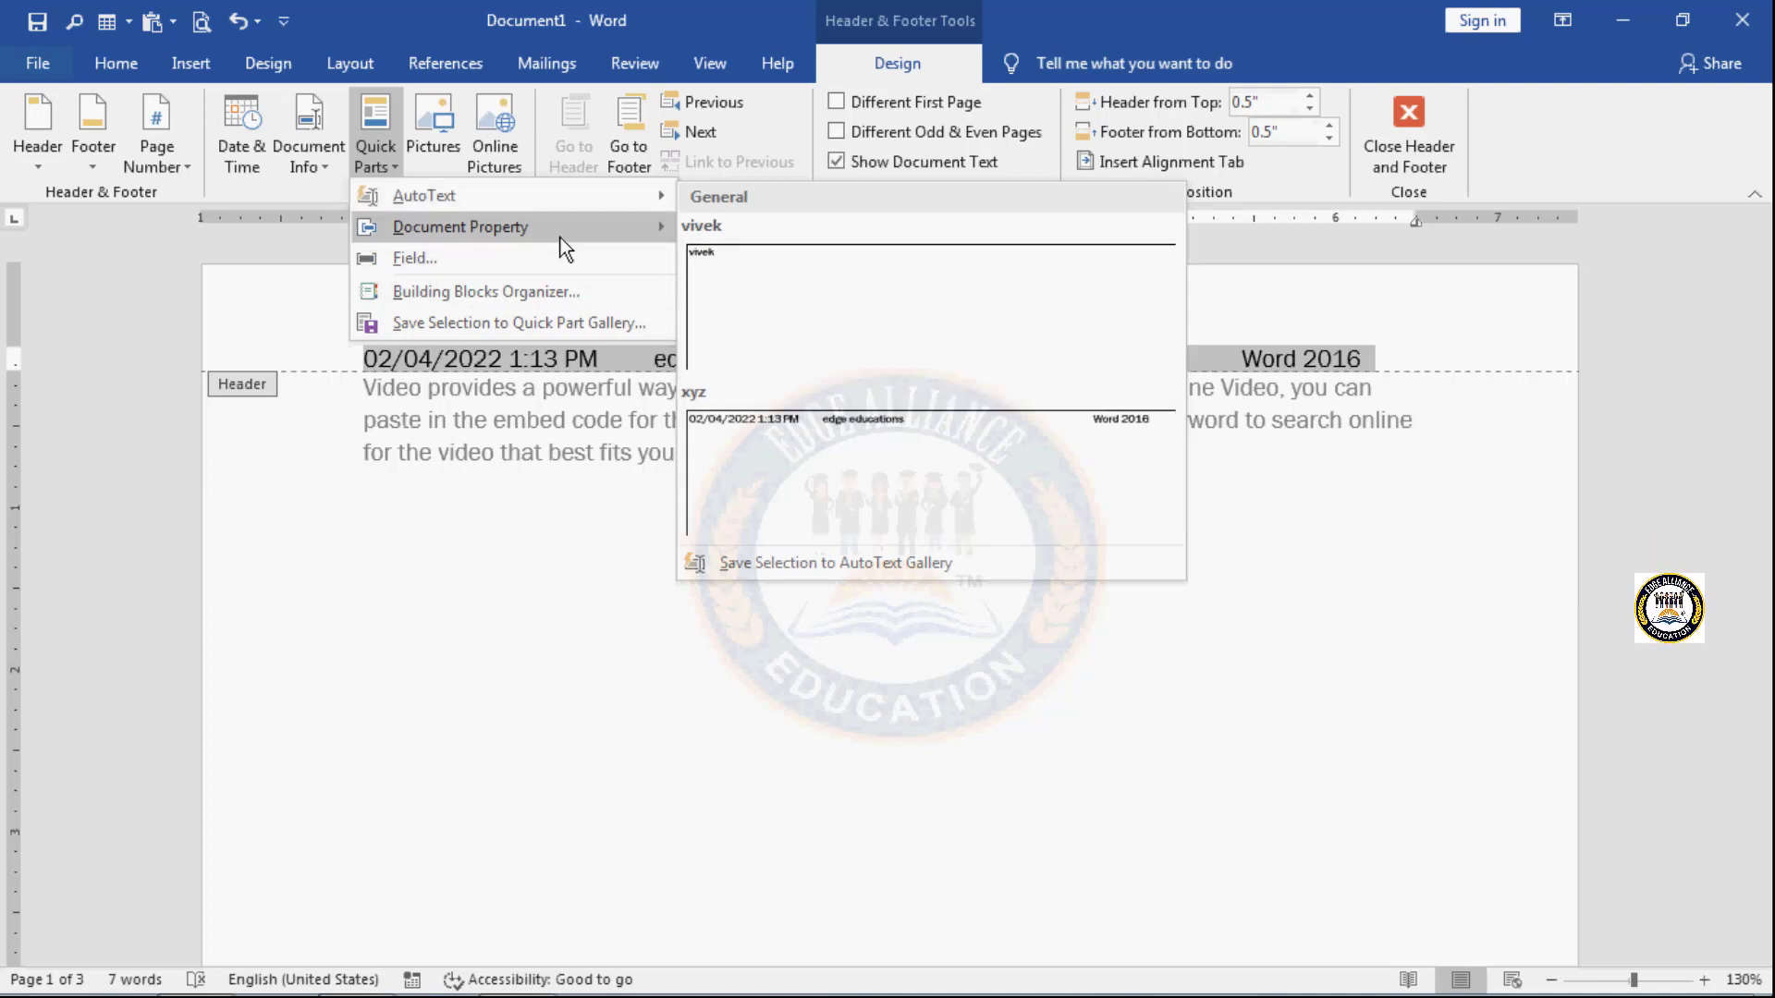
pyautogui.moveTo(560, 237)
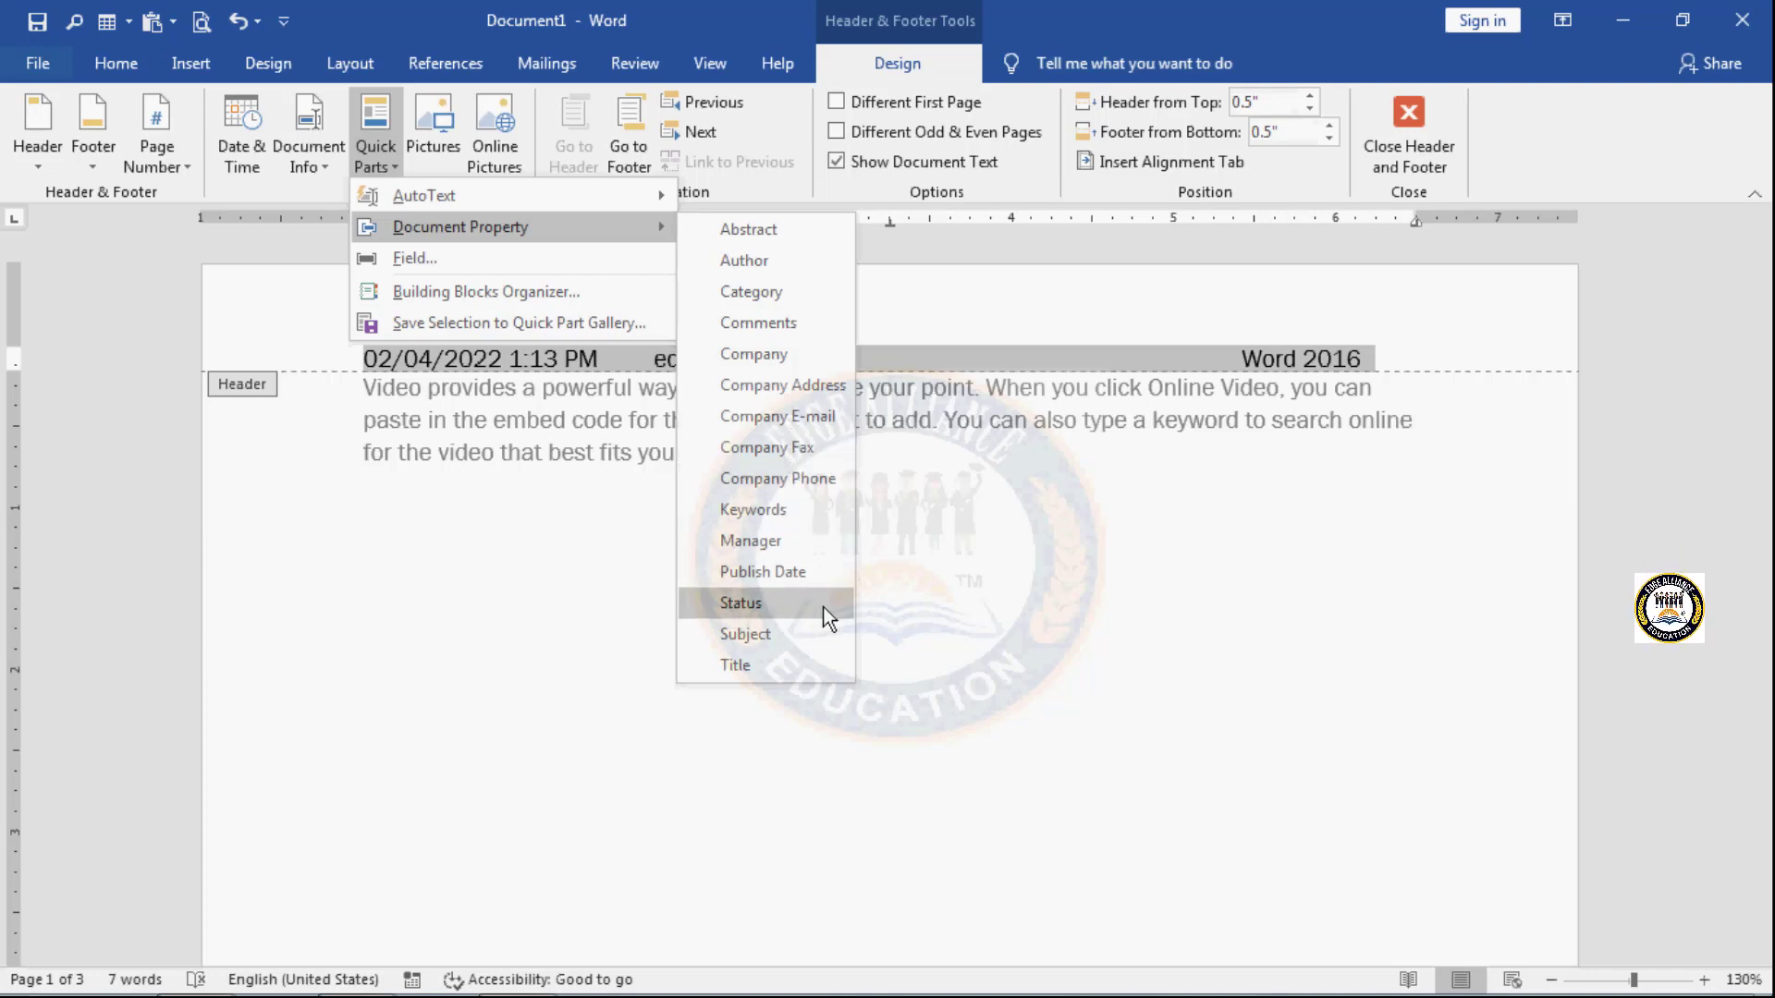
pyautogui.click(945, 612)
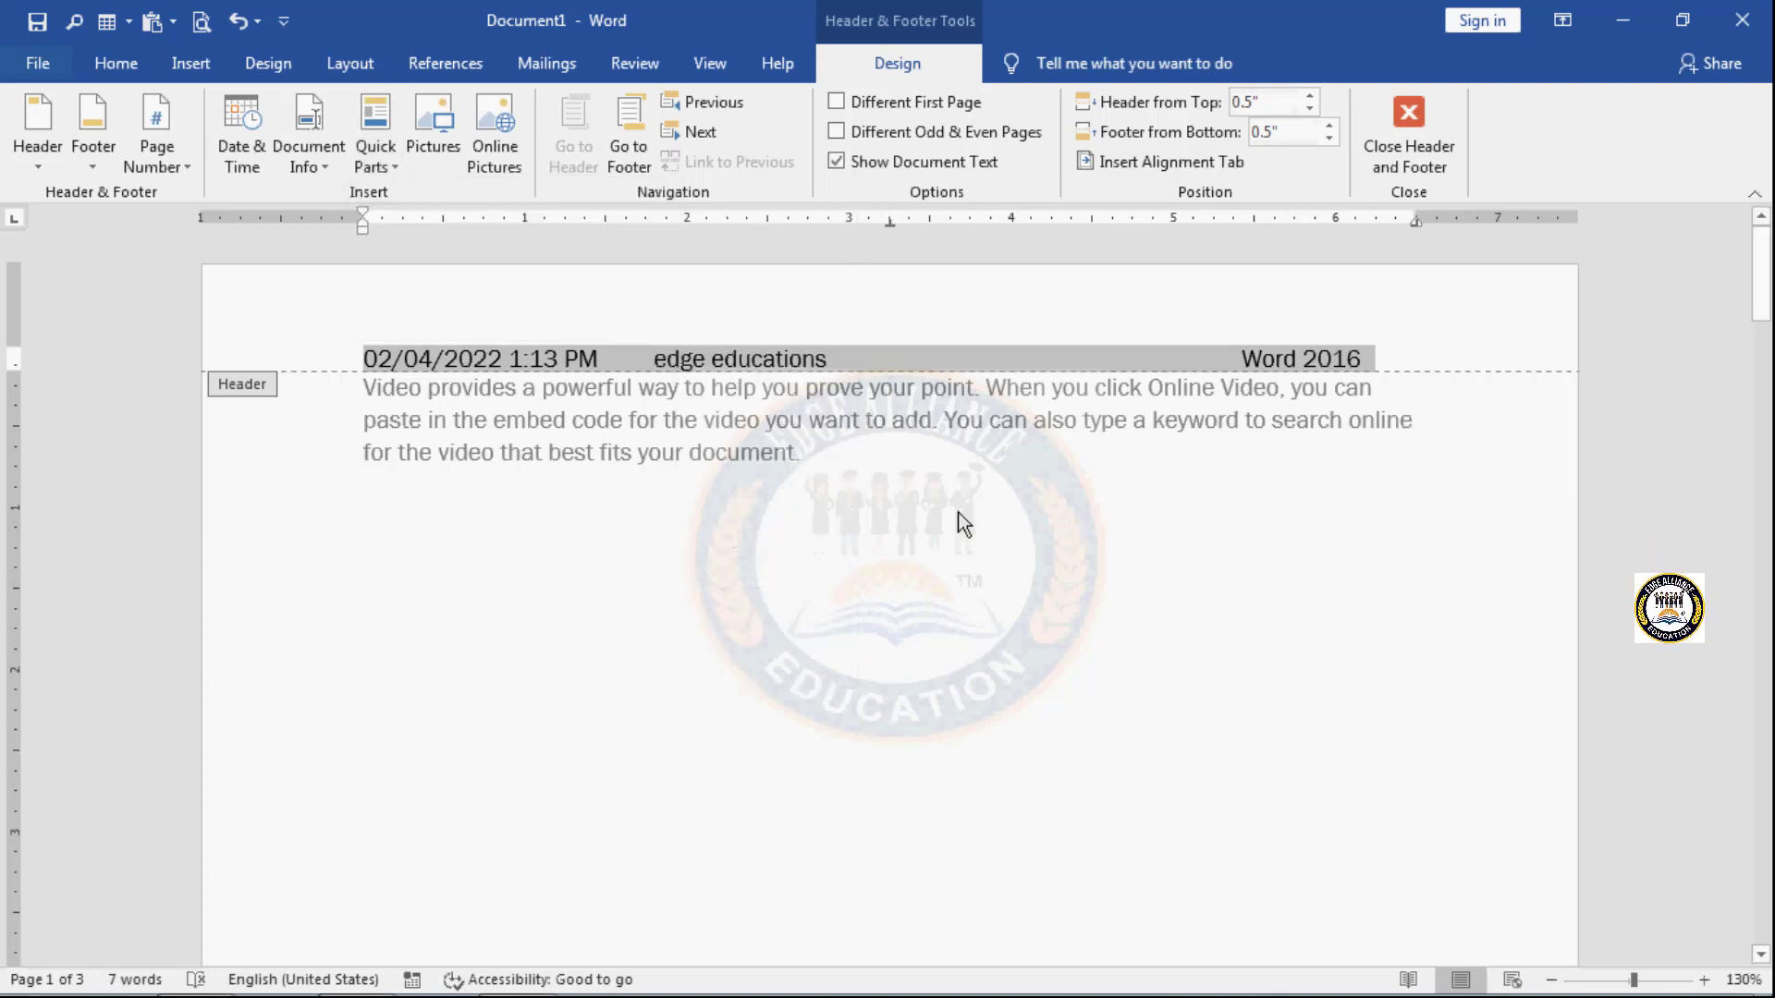
# - Insert the Subject document property in the header between "edge educations" and "Word 2016"
pyautogui.click(967, 379)
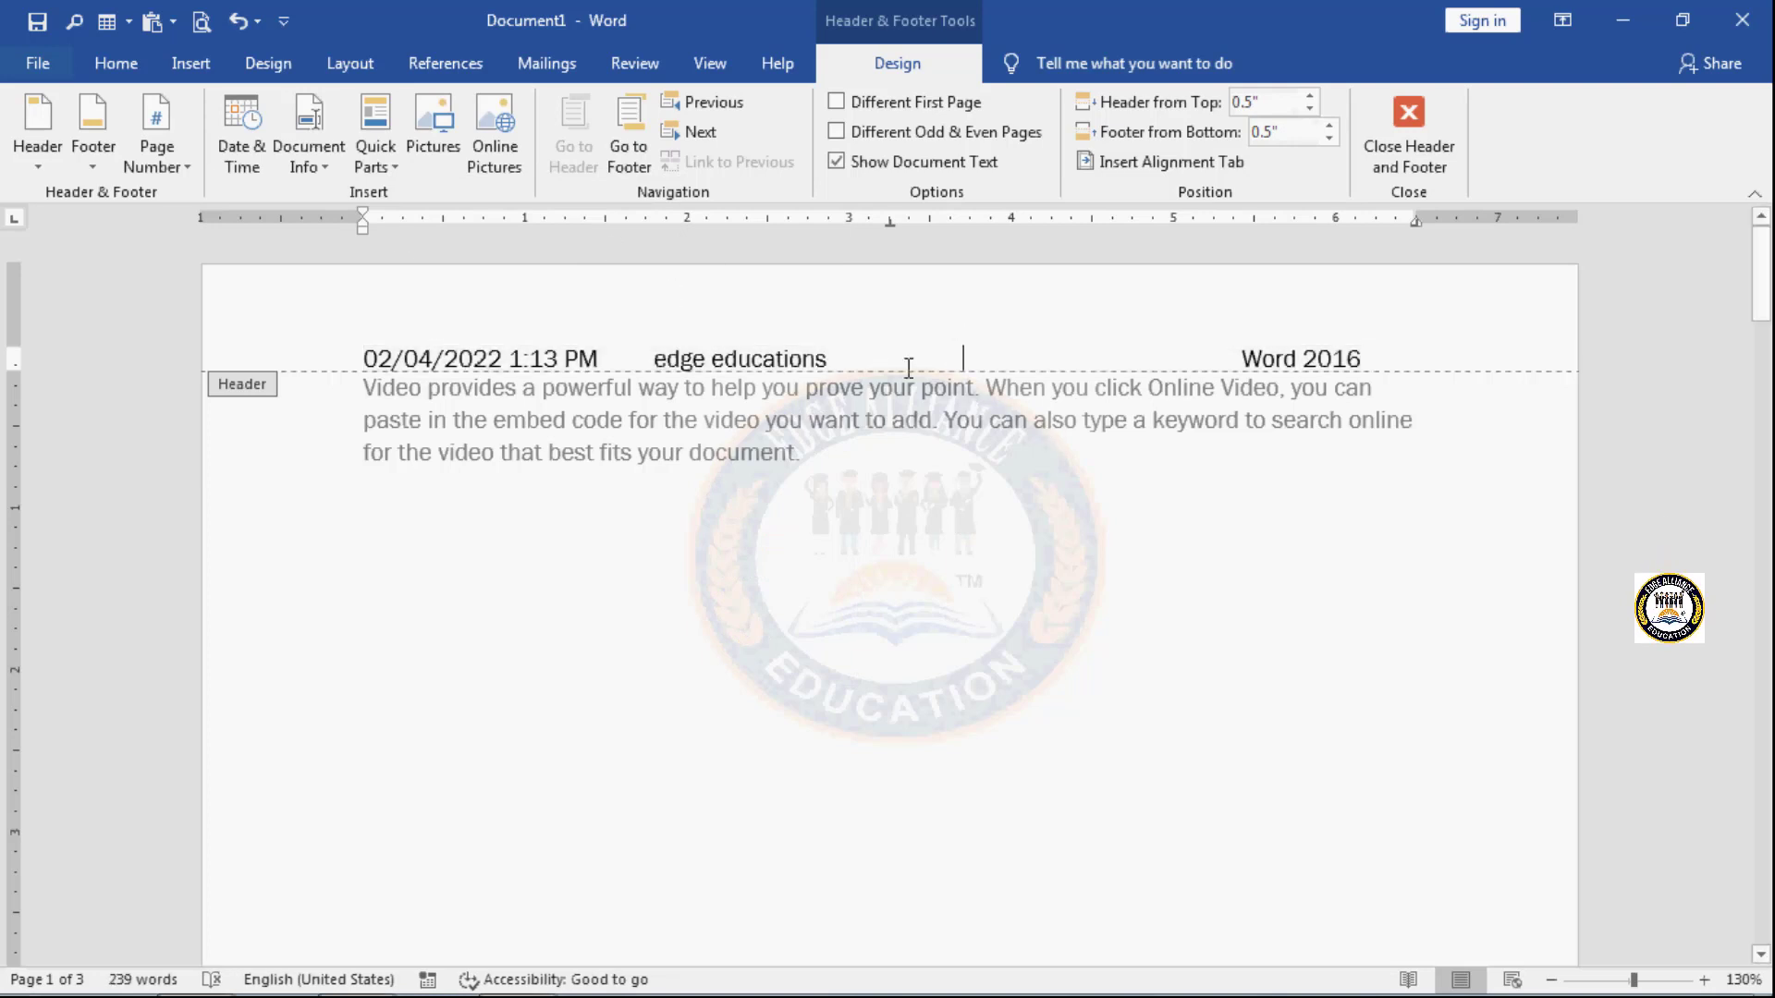
pyautogui.click(389, 168)
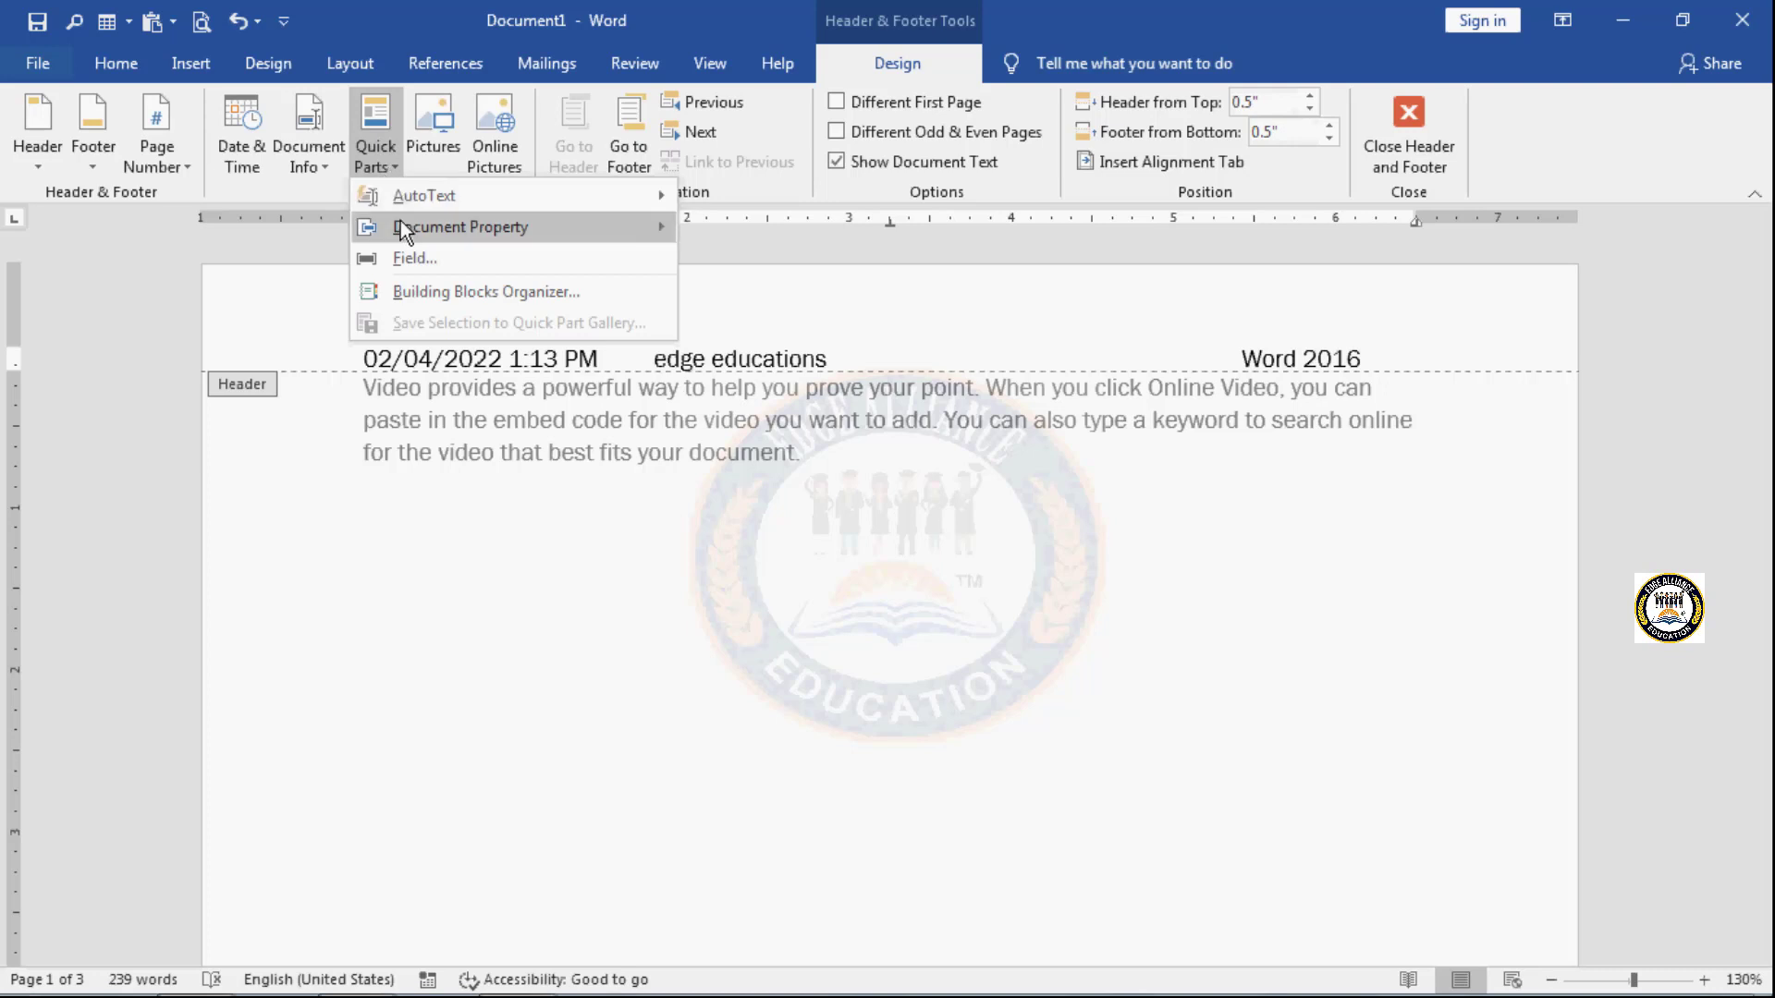
pyautogui.moveTo(402, 224)
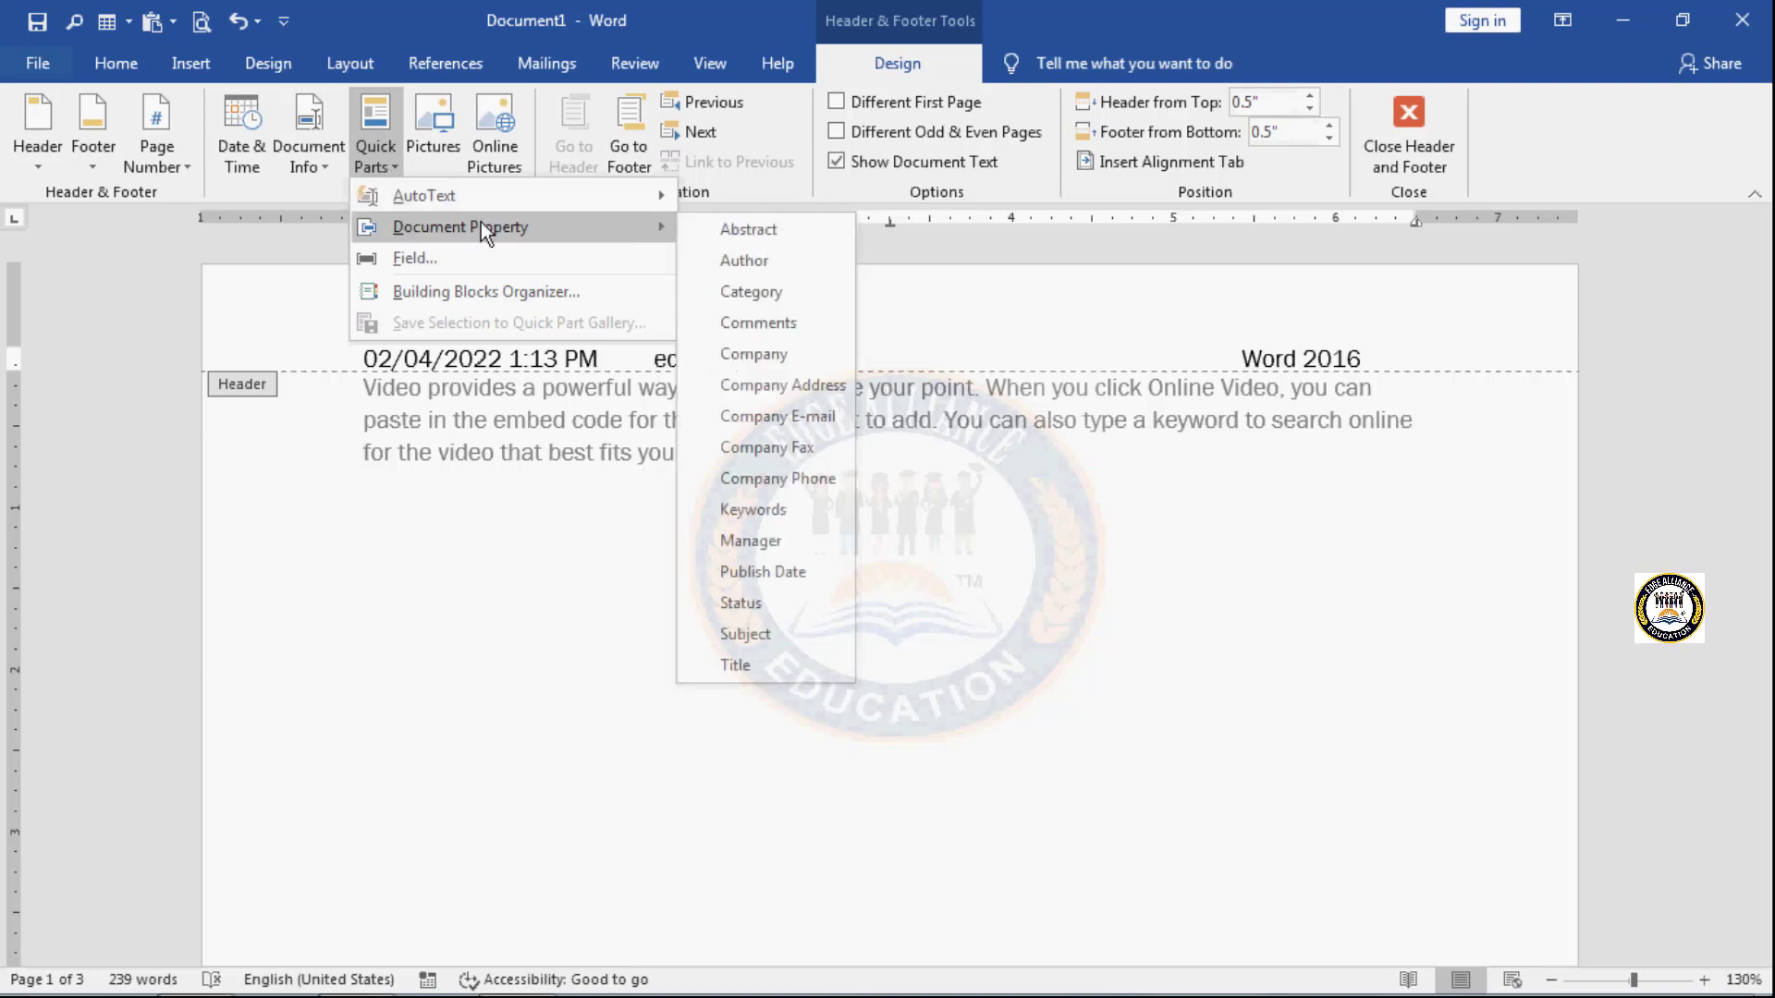
pyautogui.click(760, 634)
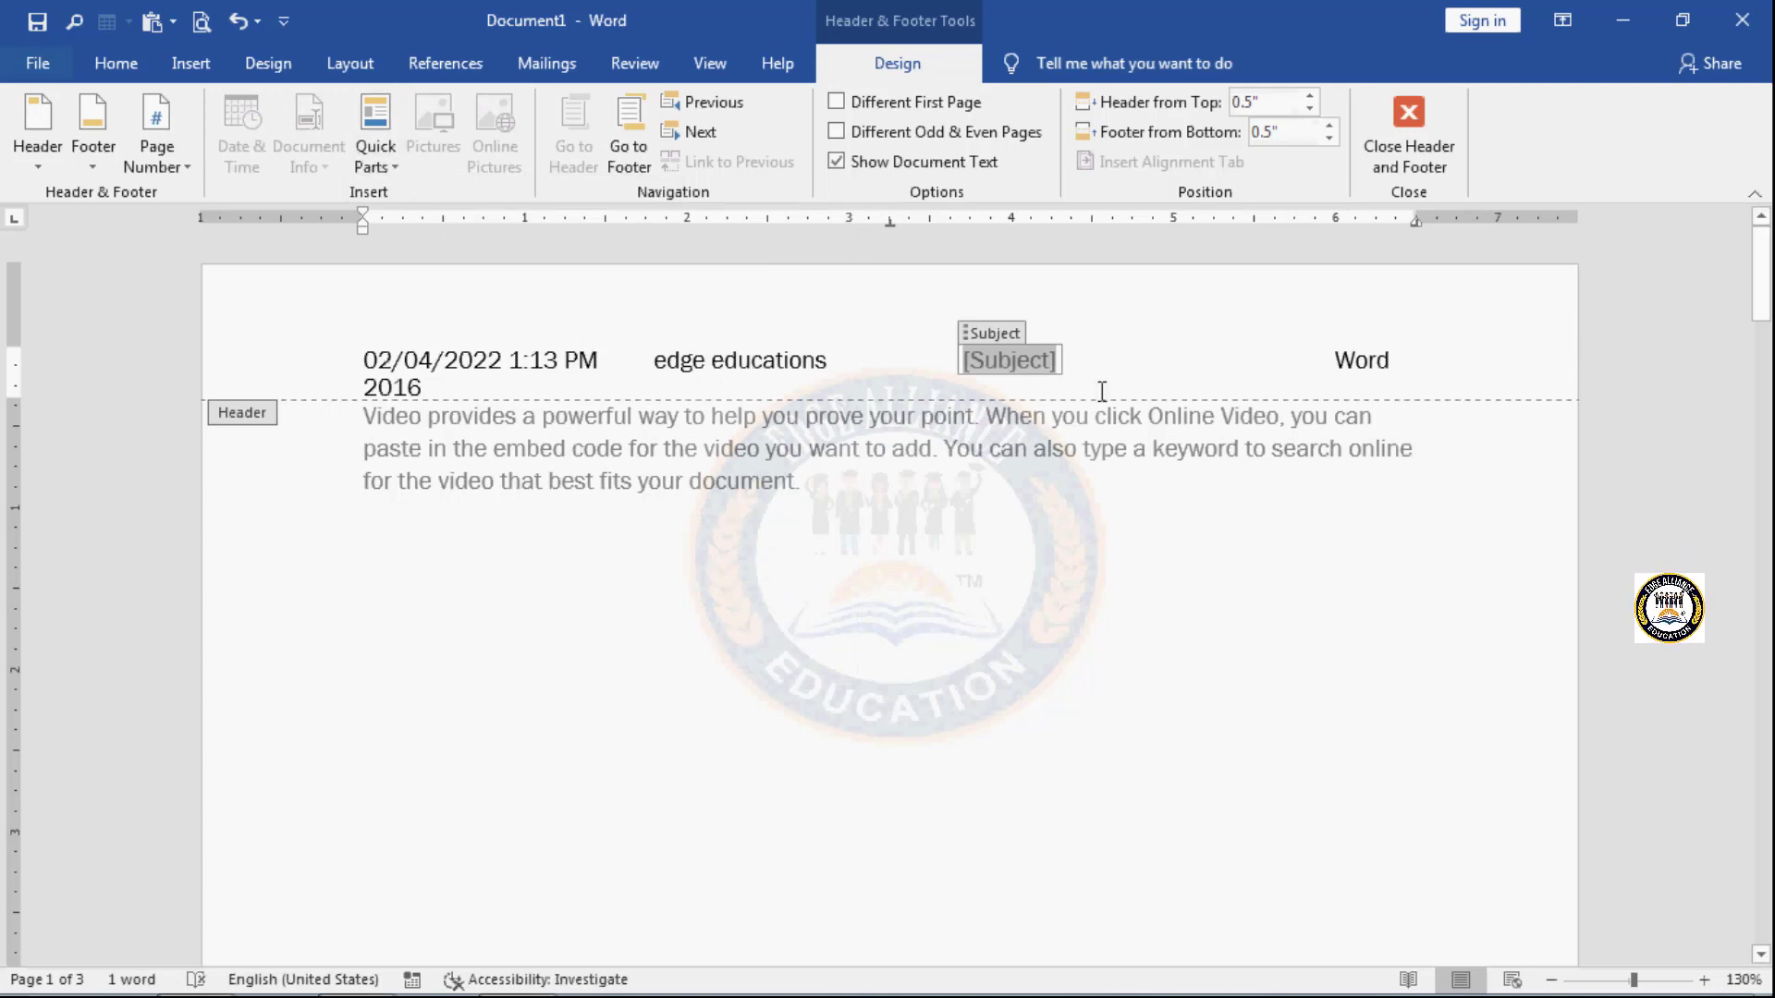
pyautogui.click(1220, 383)
pyautogui.click(384, 157)
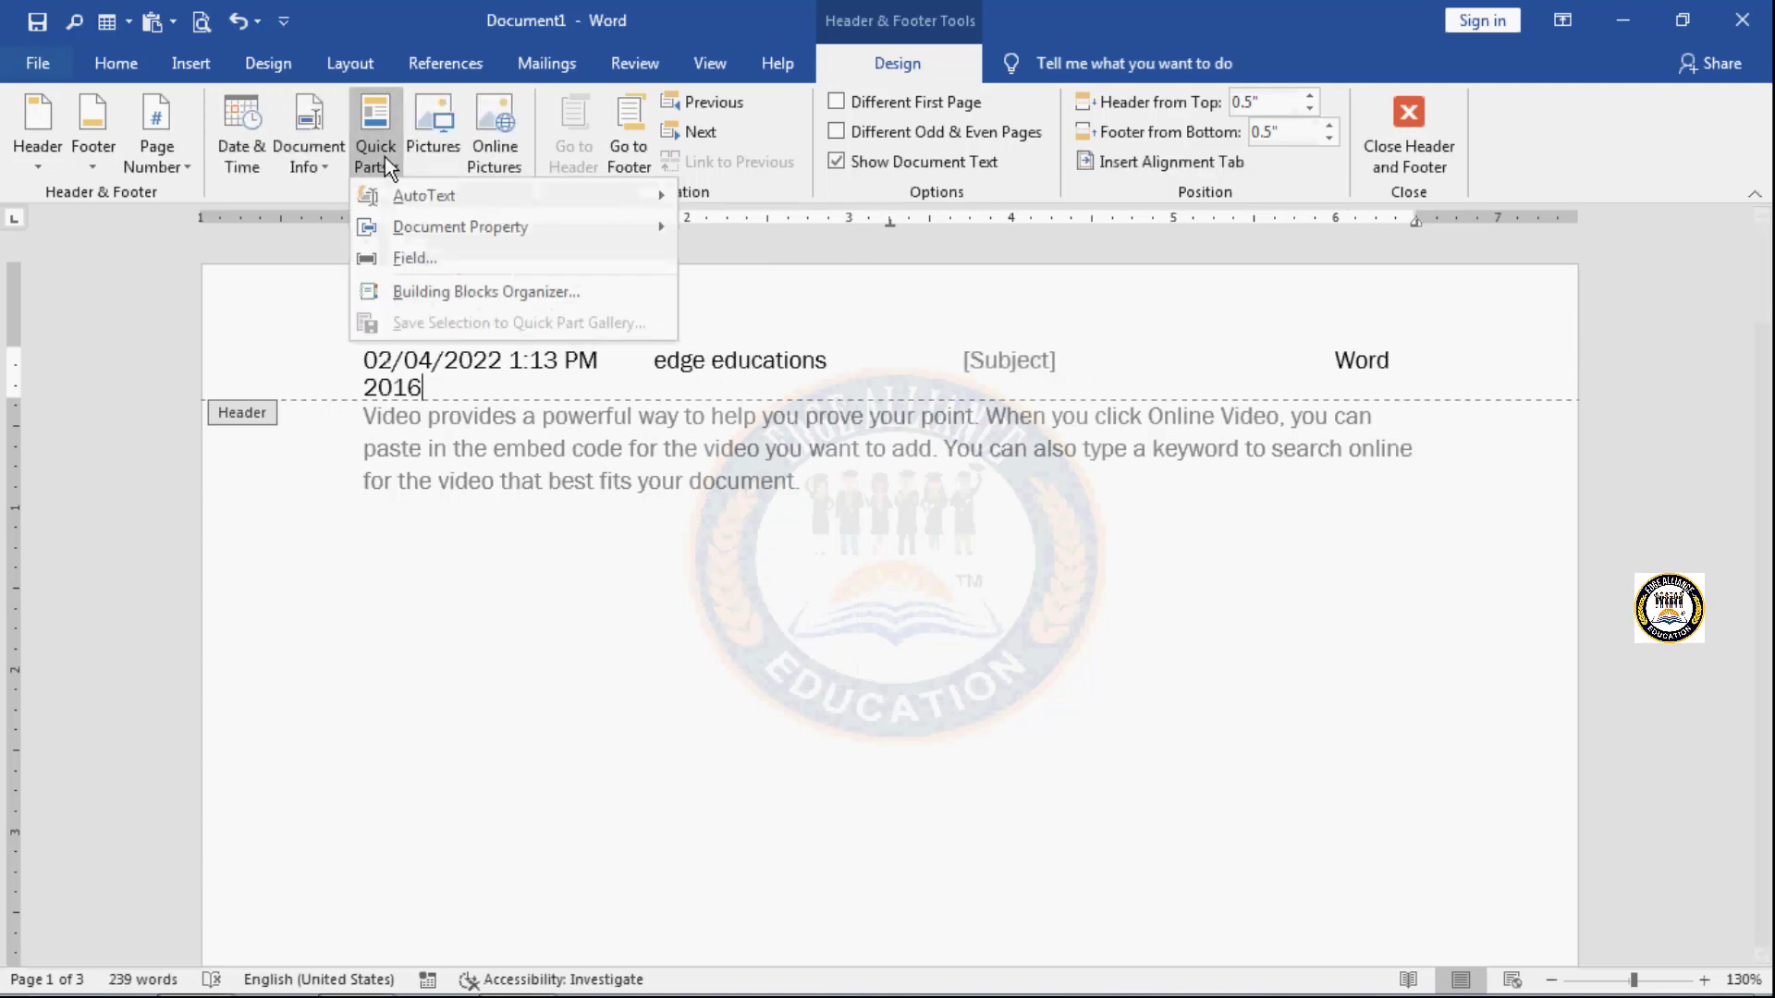
pyautogui.moveTo(403, 226)
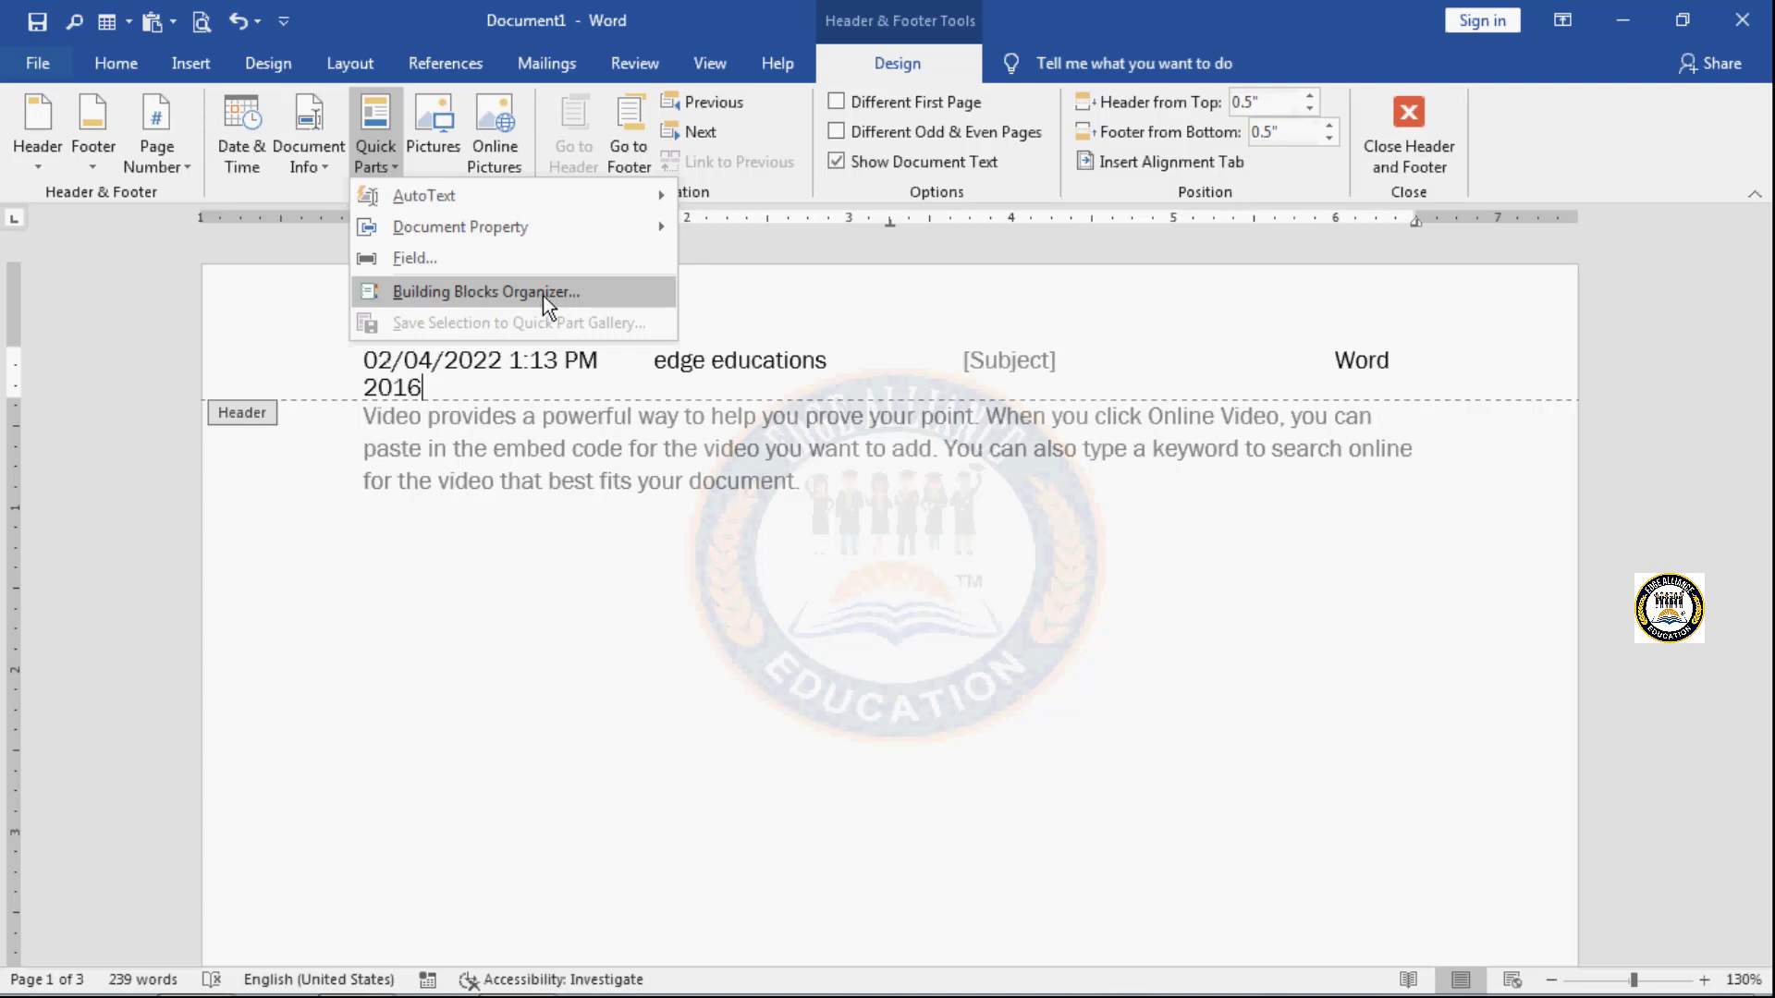
pyautogui.click(736, 290)
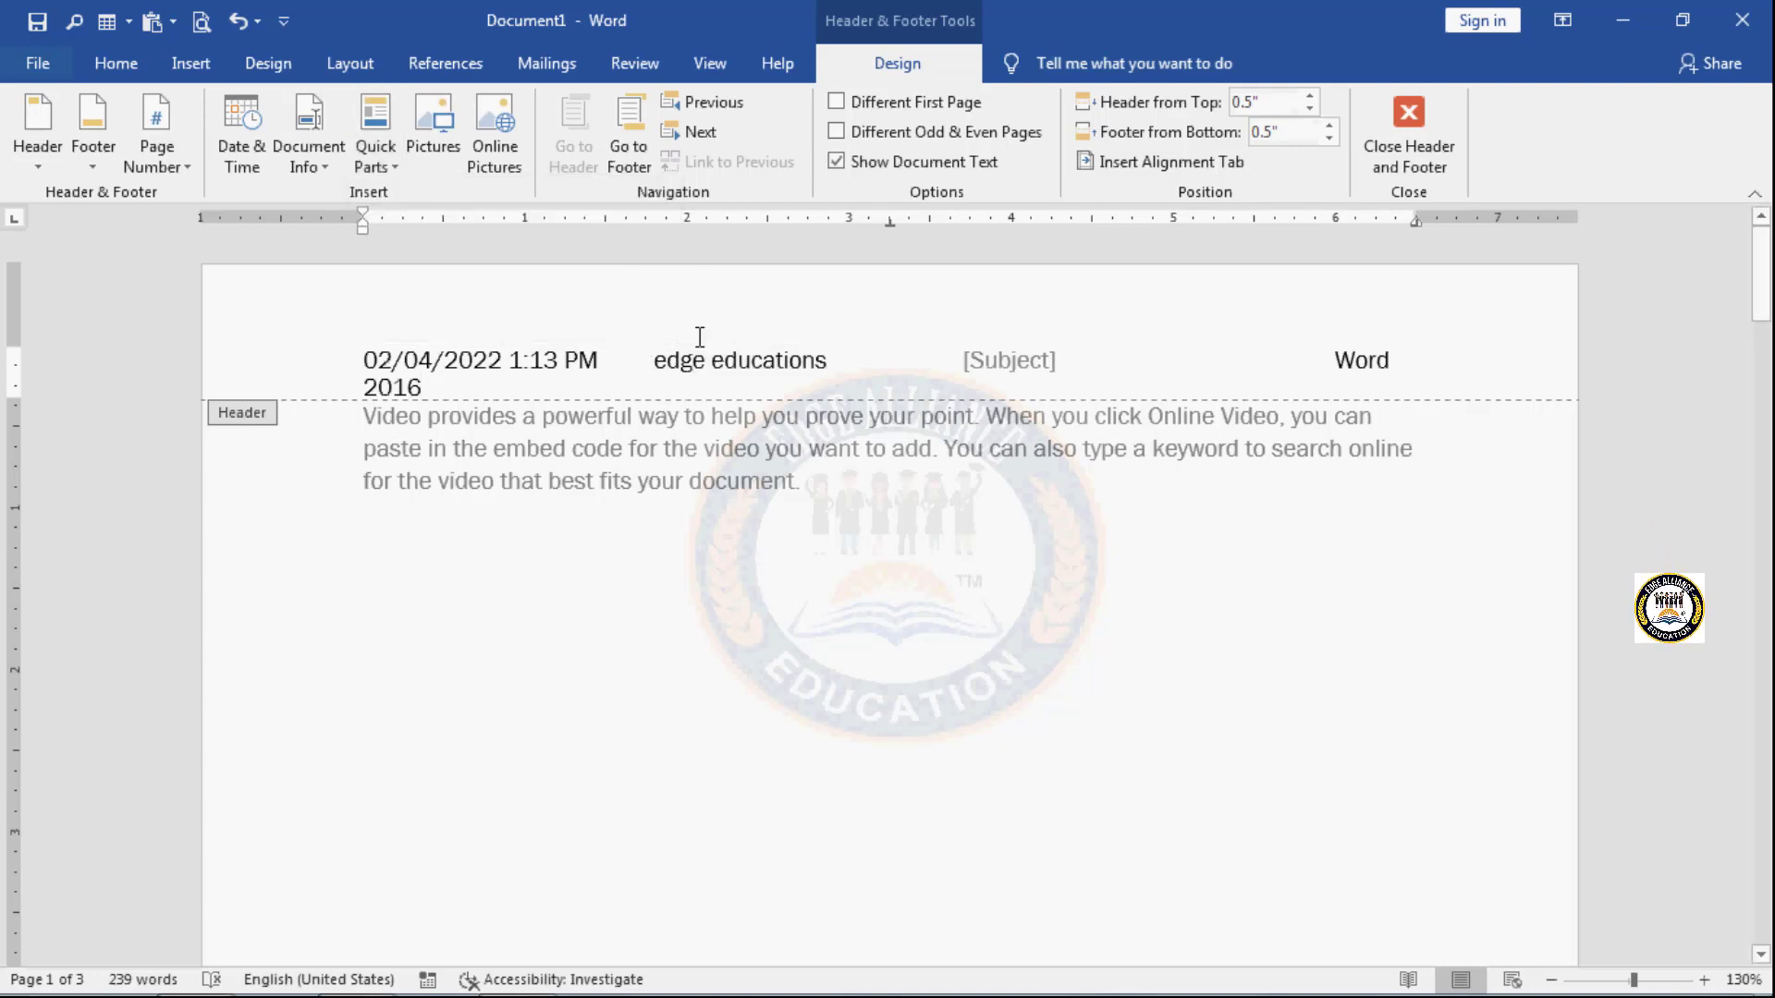
pyautogui.scroll(-8, 780, 771)
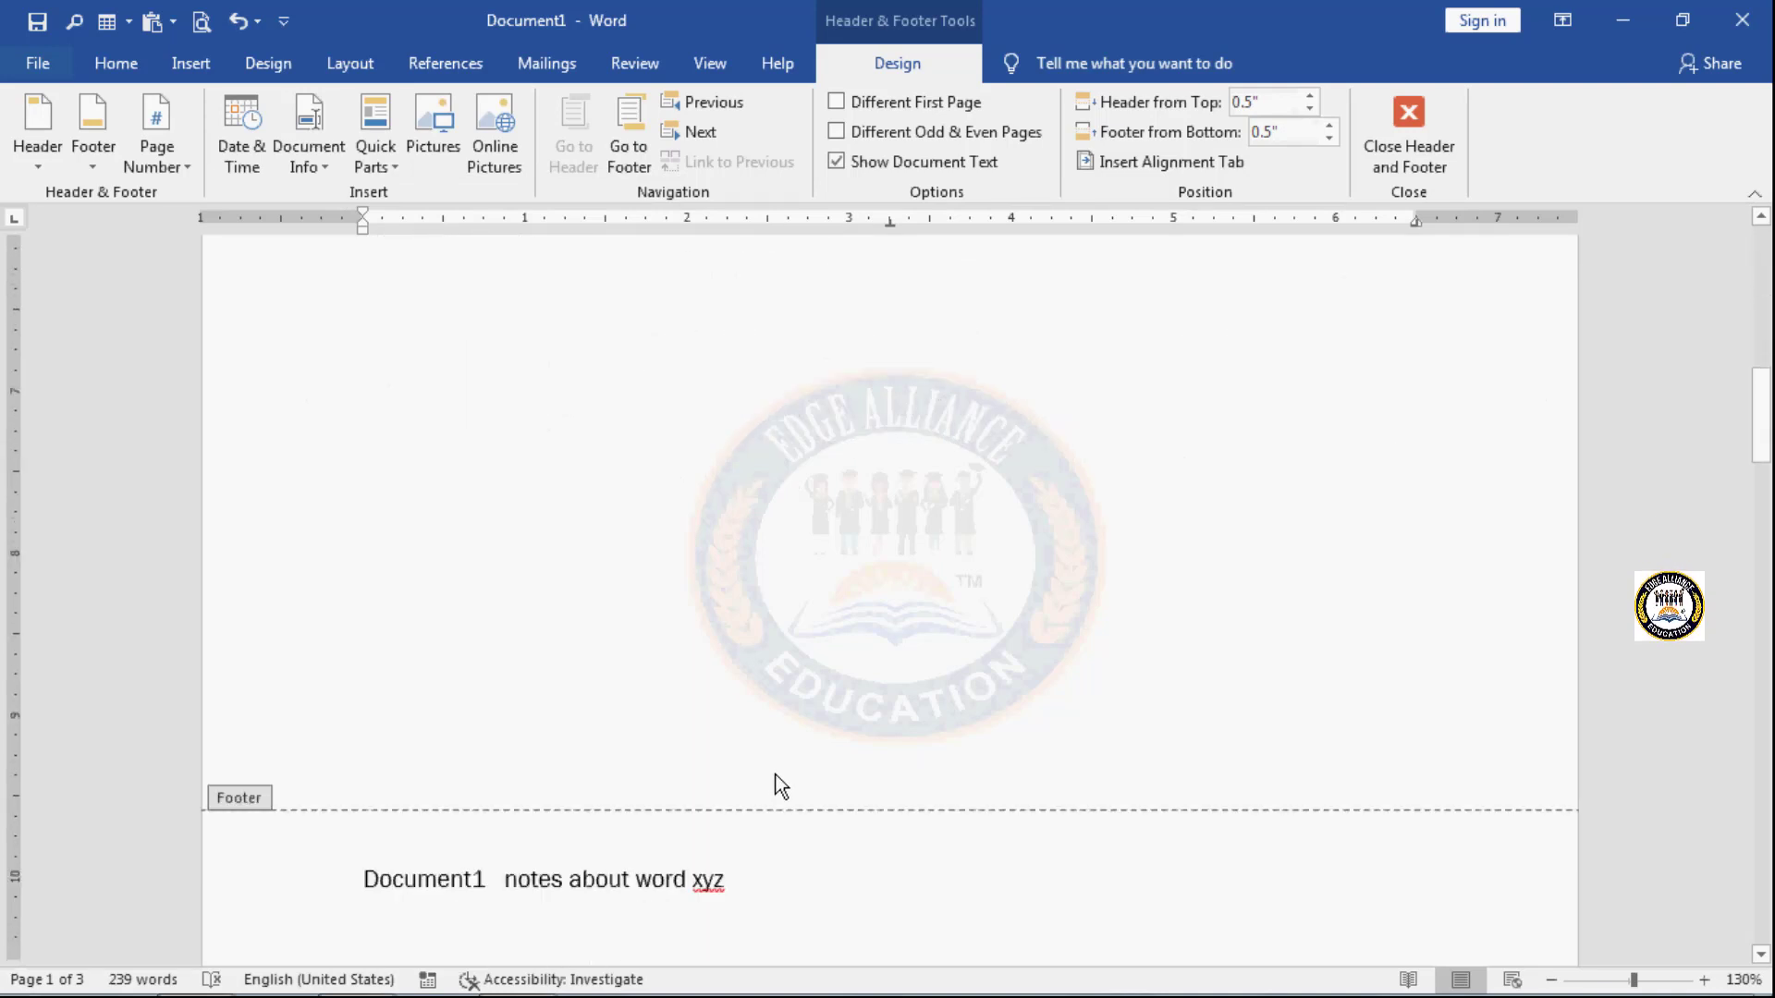
pyautogui.scroll(10, 623, 563)
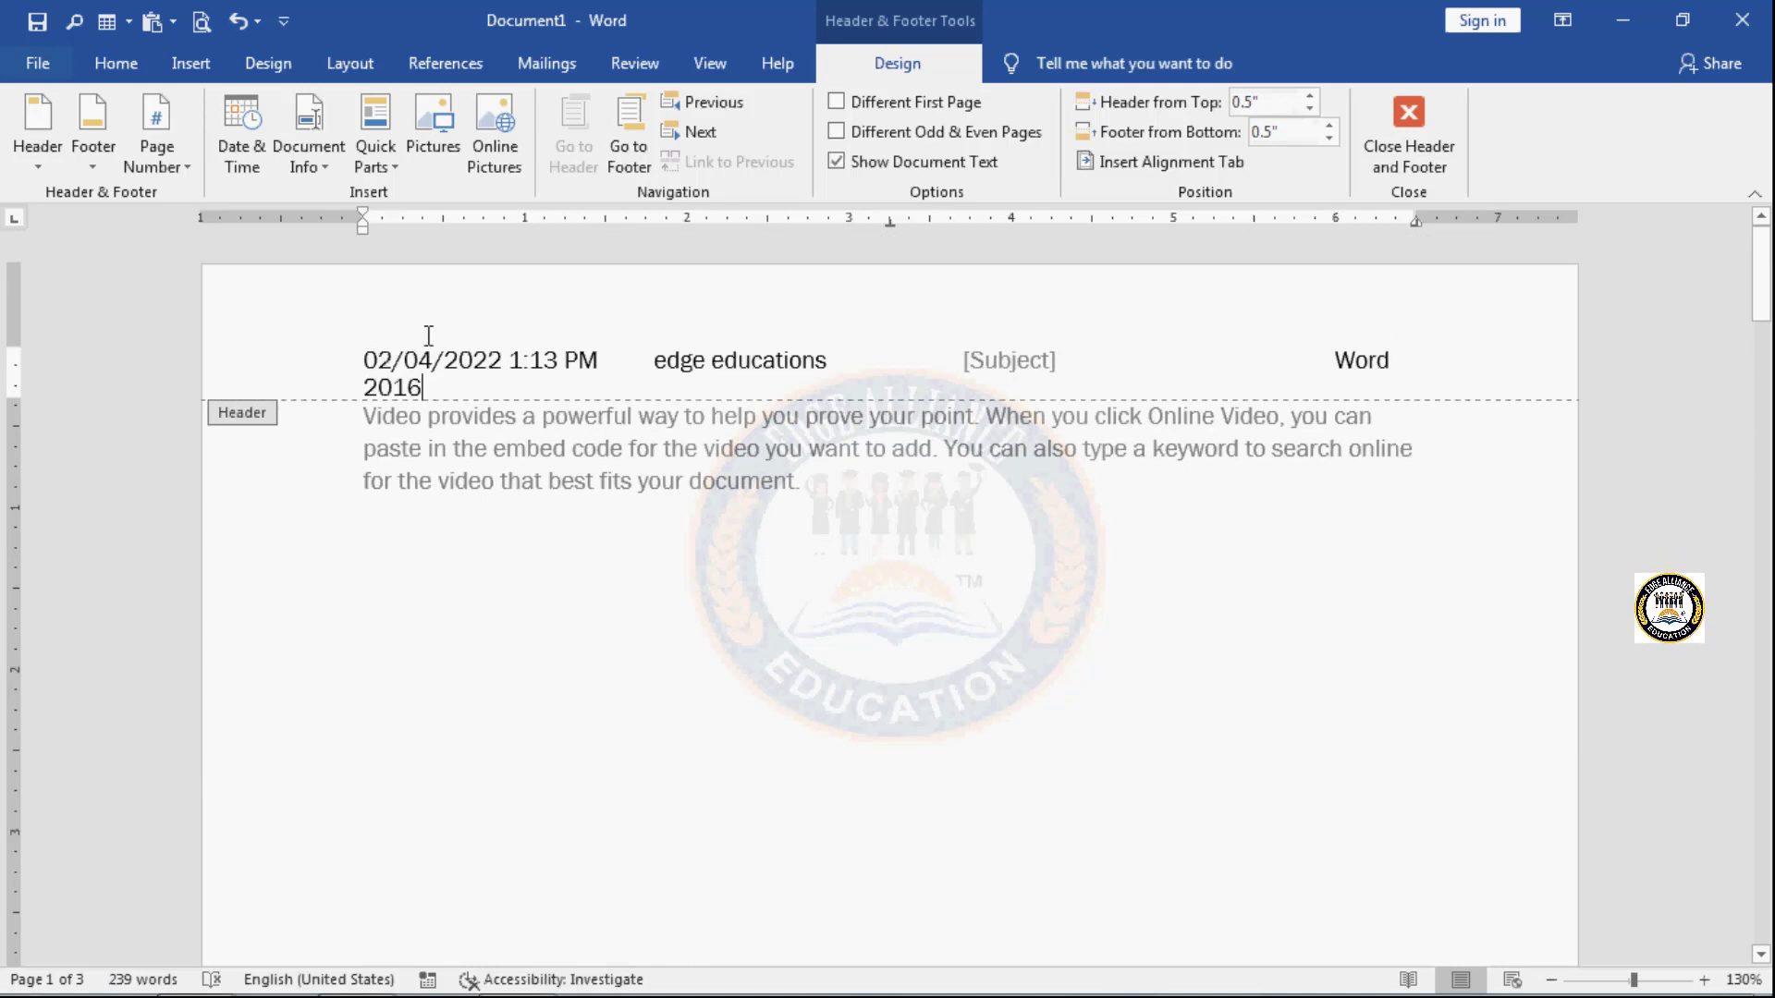
# - Remove the existing header from the document
pyautogui.click(37, 170)
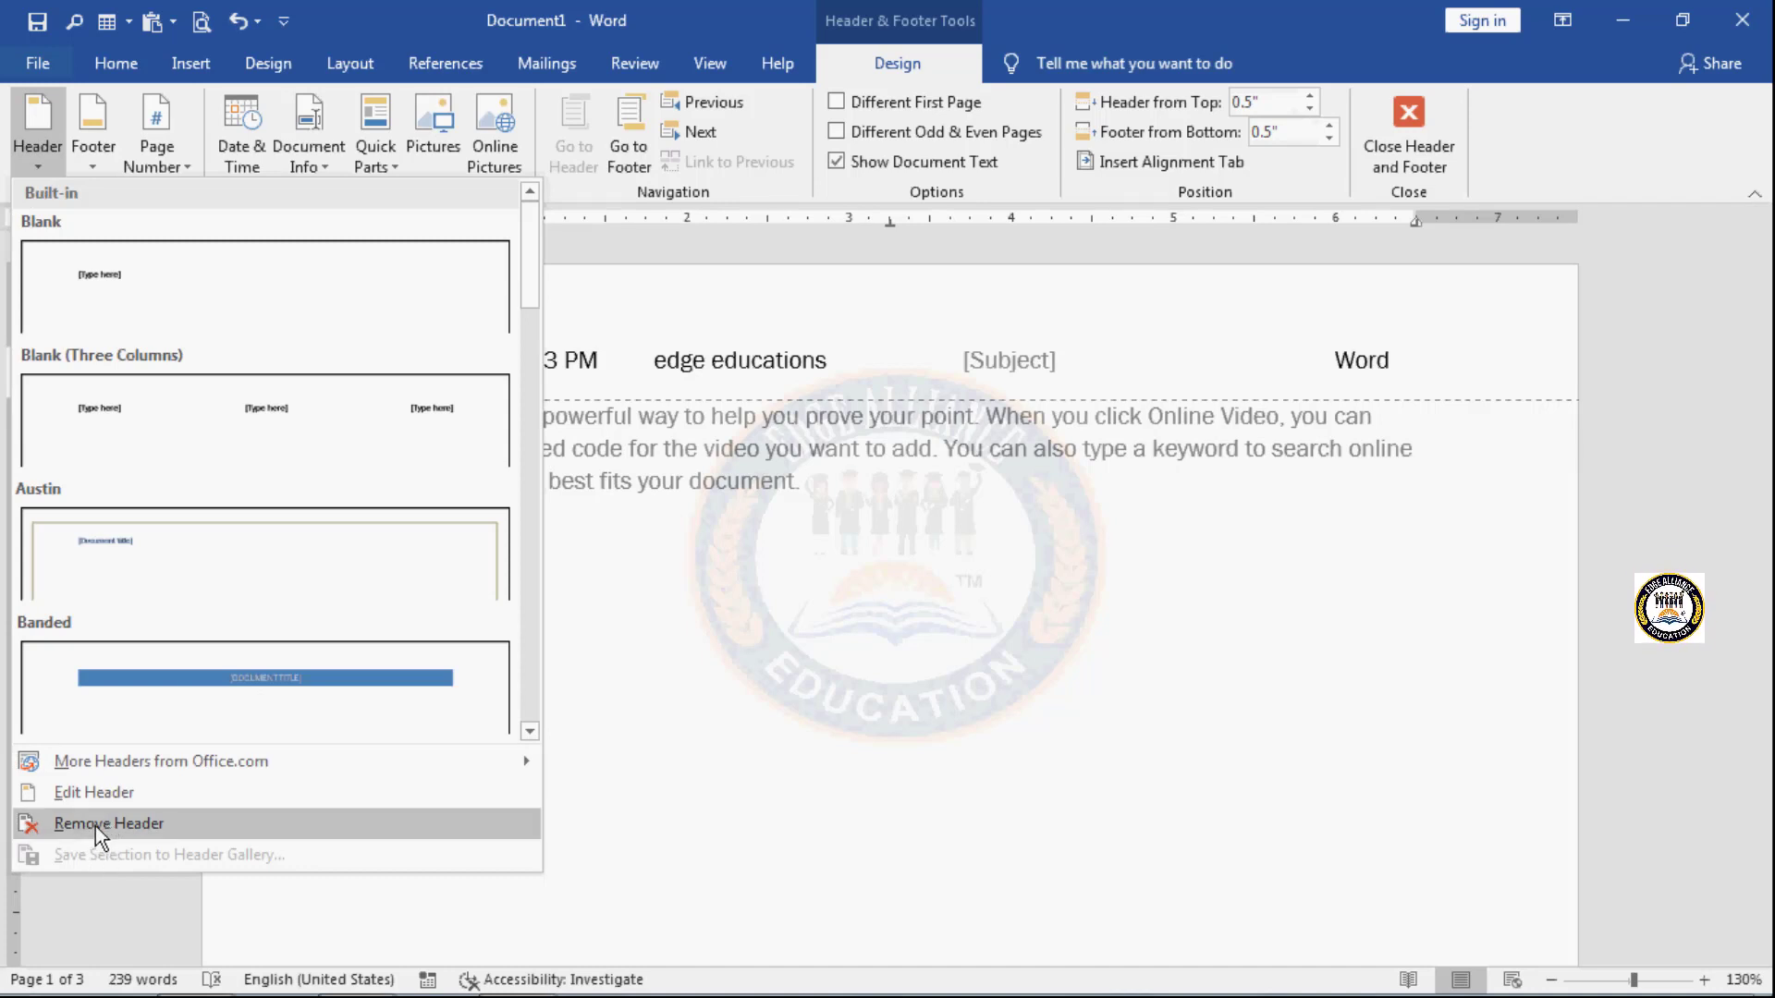
pyautogui.click(179, 819)
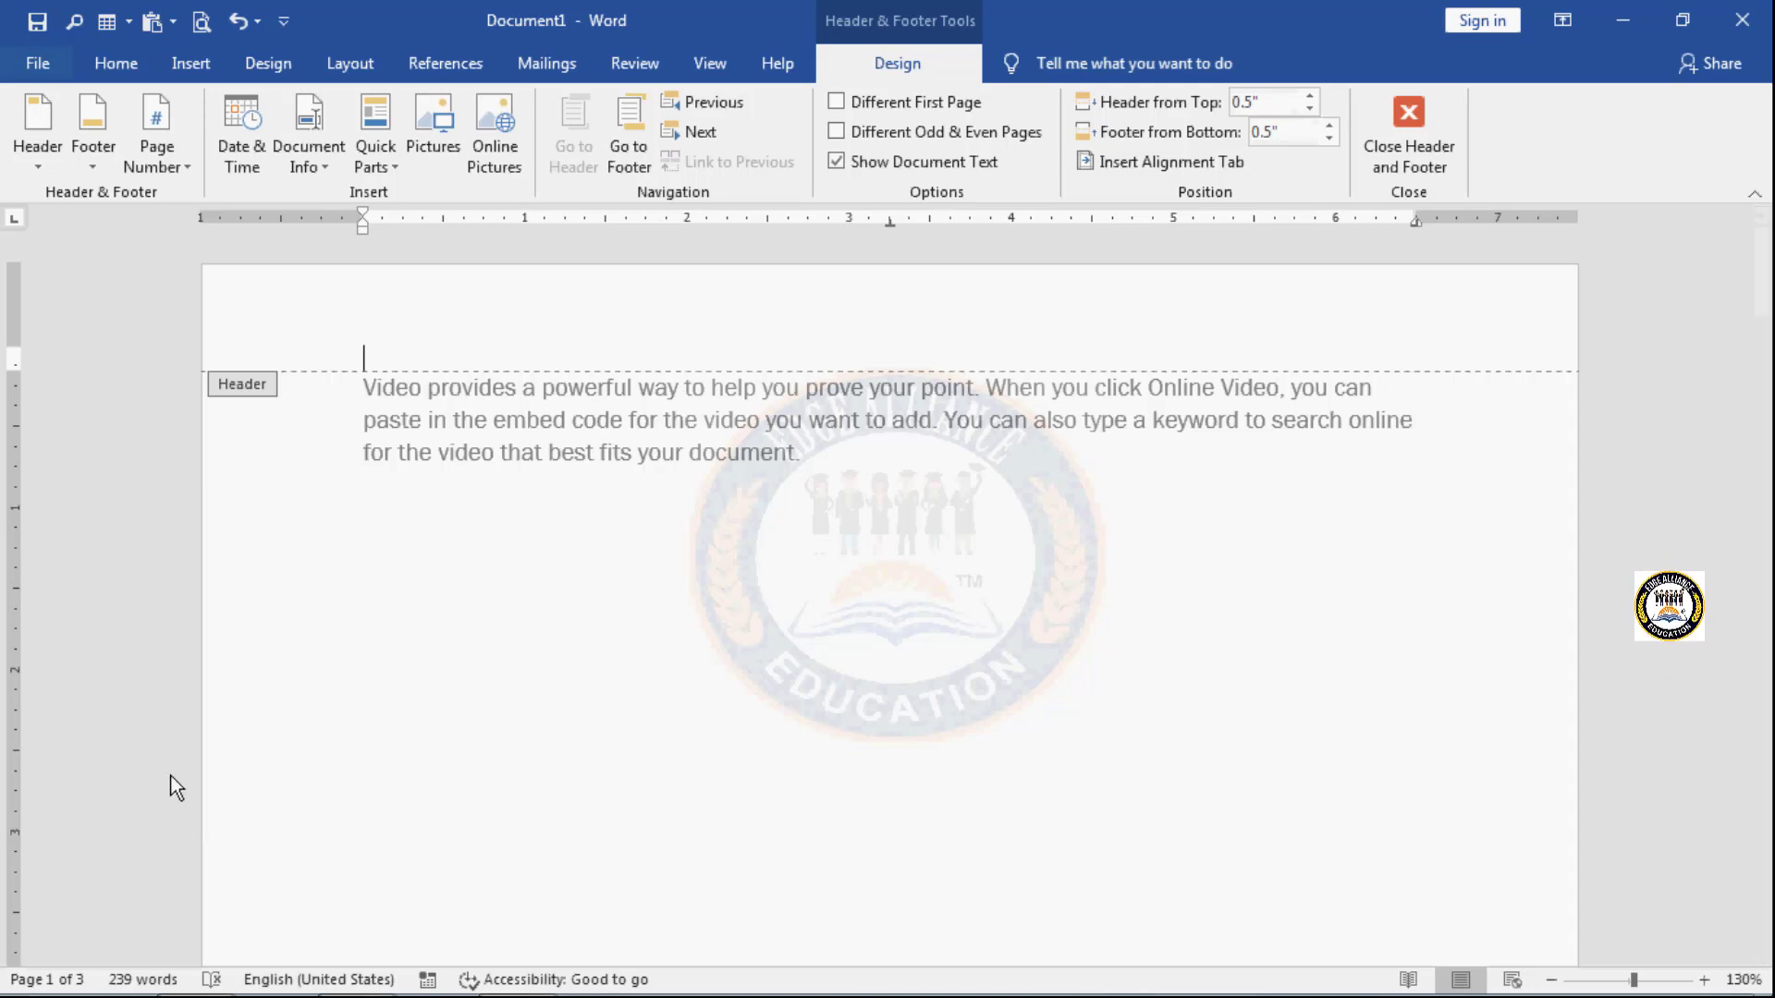
# - Insert the picture Chrysanthemum.jpg from the Sample Pictures folder into the header
pyautogui.click(435, 144)
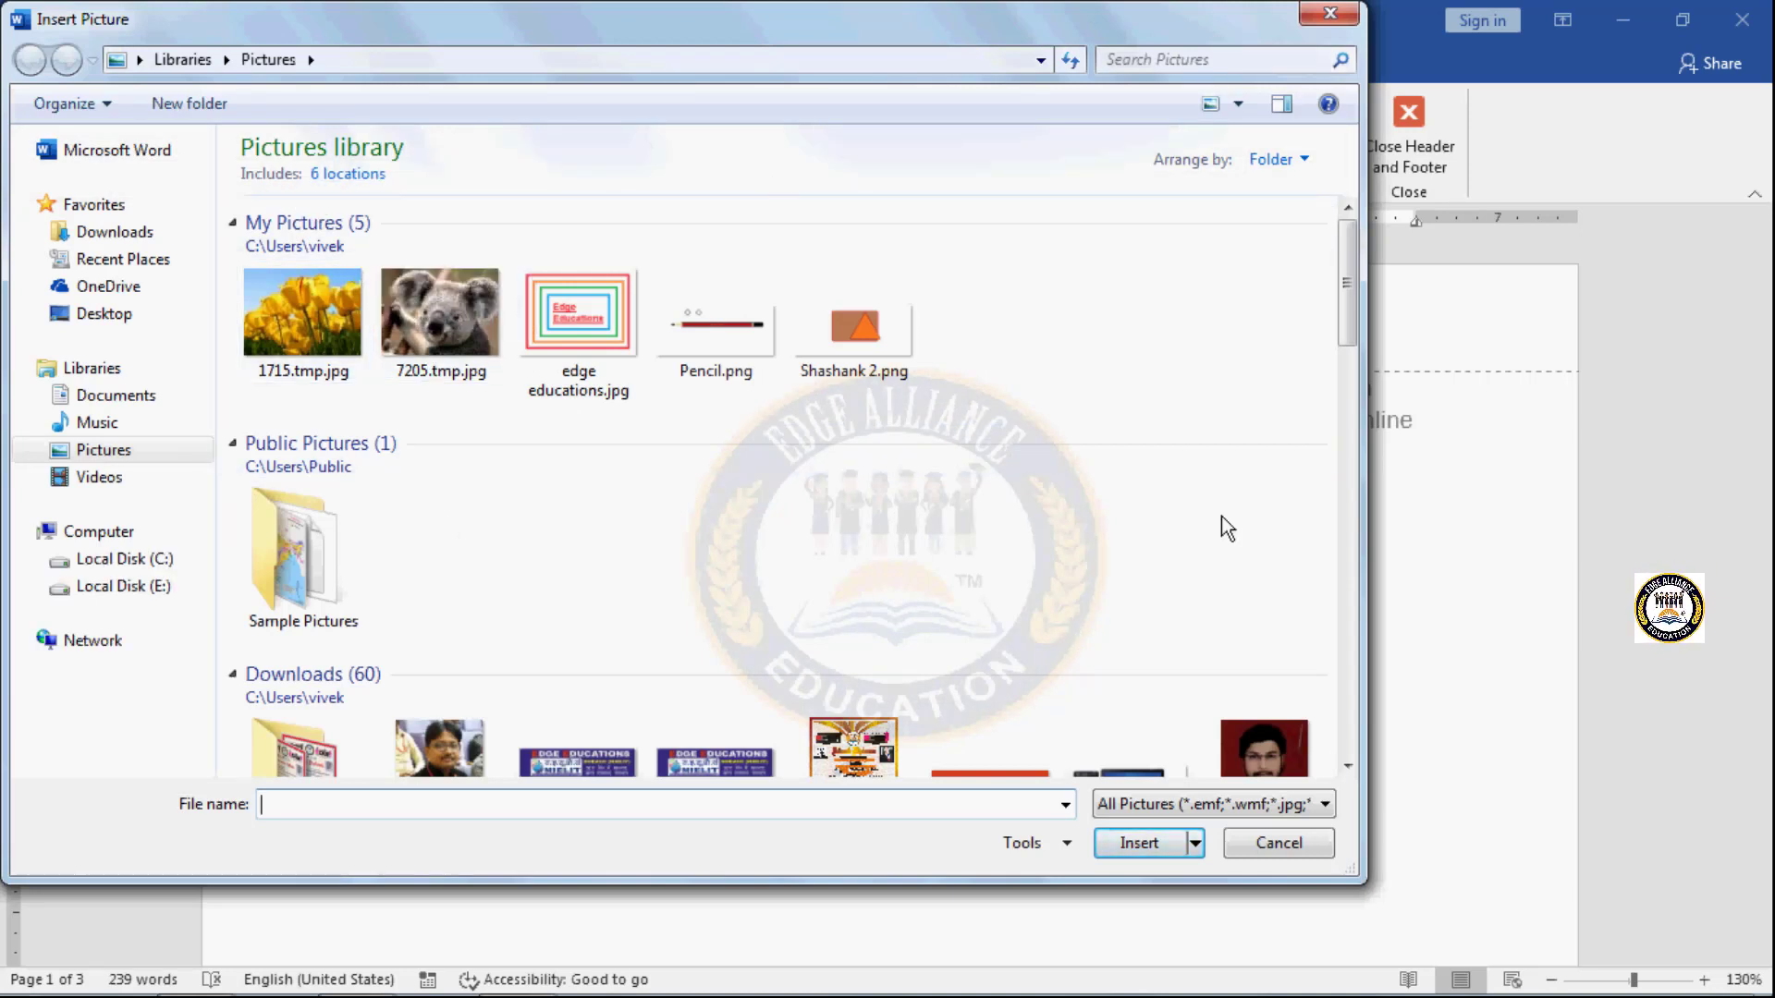
pyautogui.moveTo(1347, 251); pyautogui.dragTo(1350, 247)
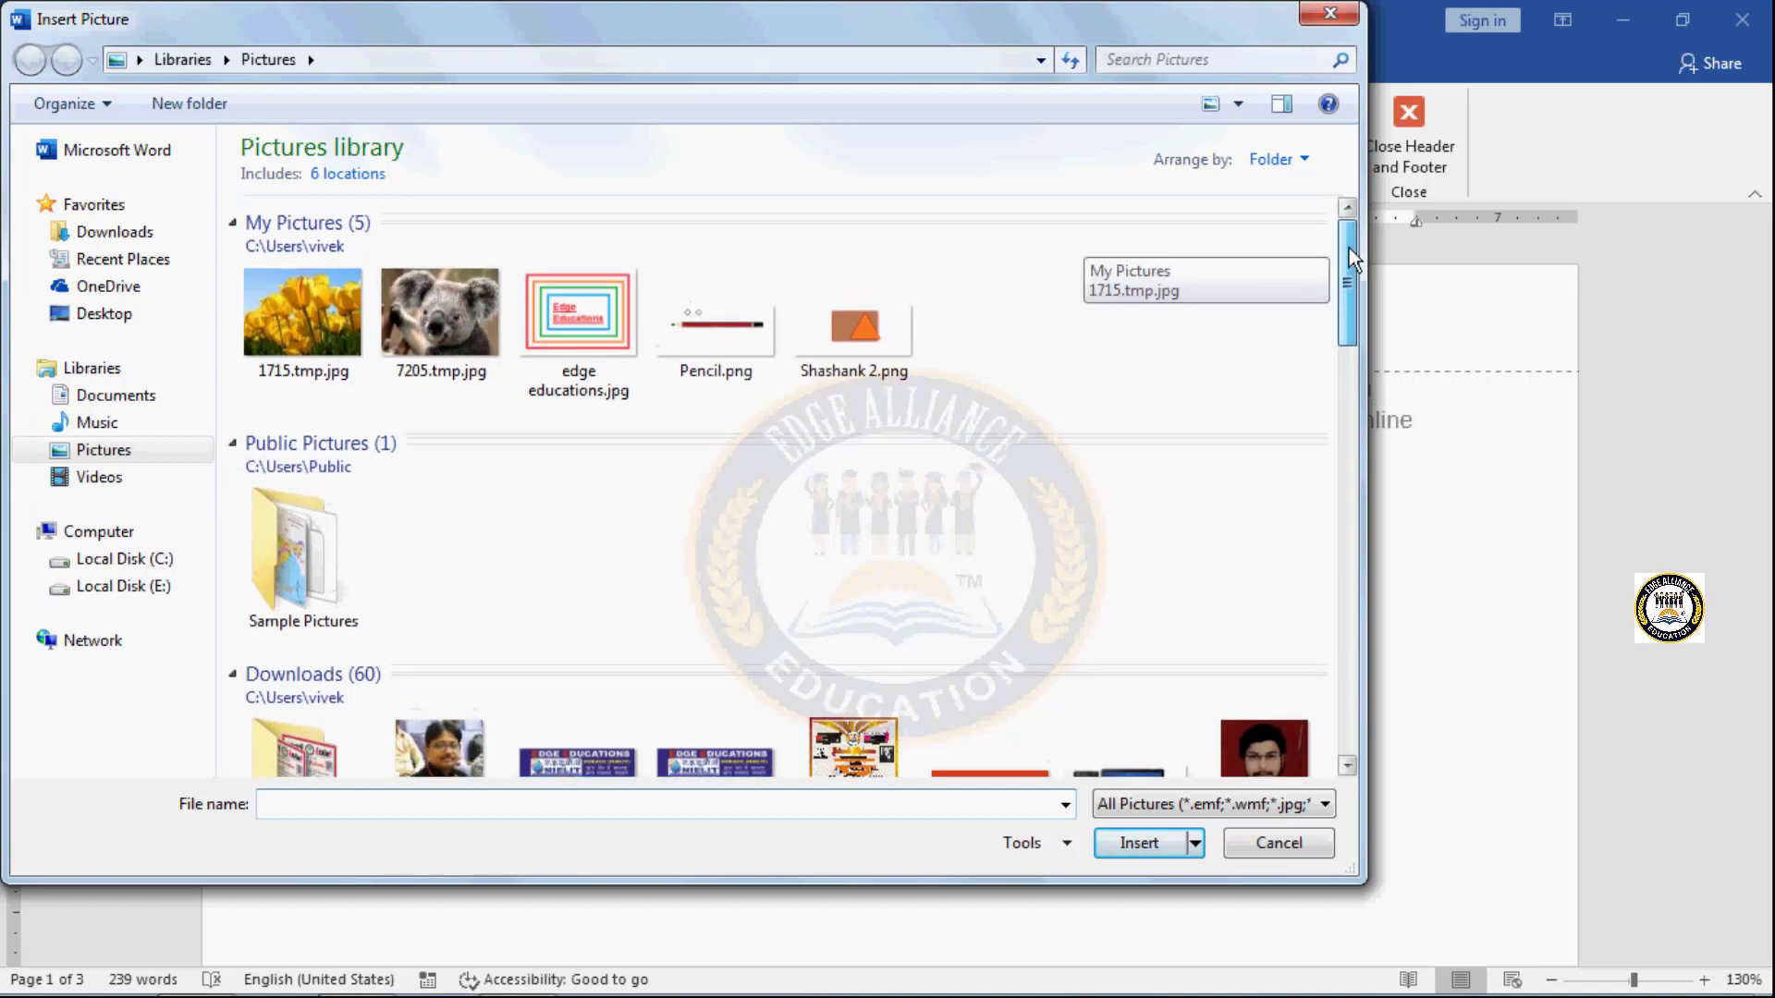
pyautogui.click(320, 546)
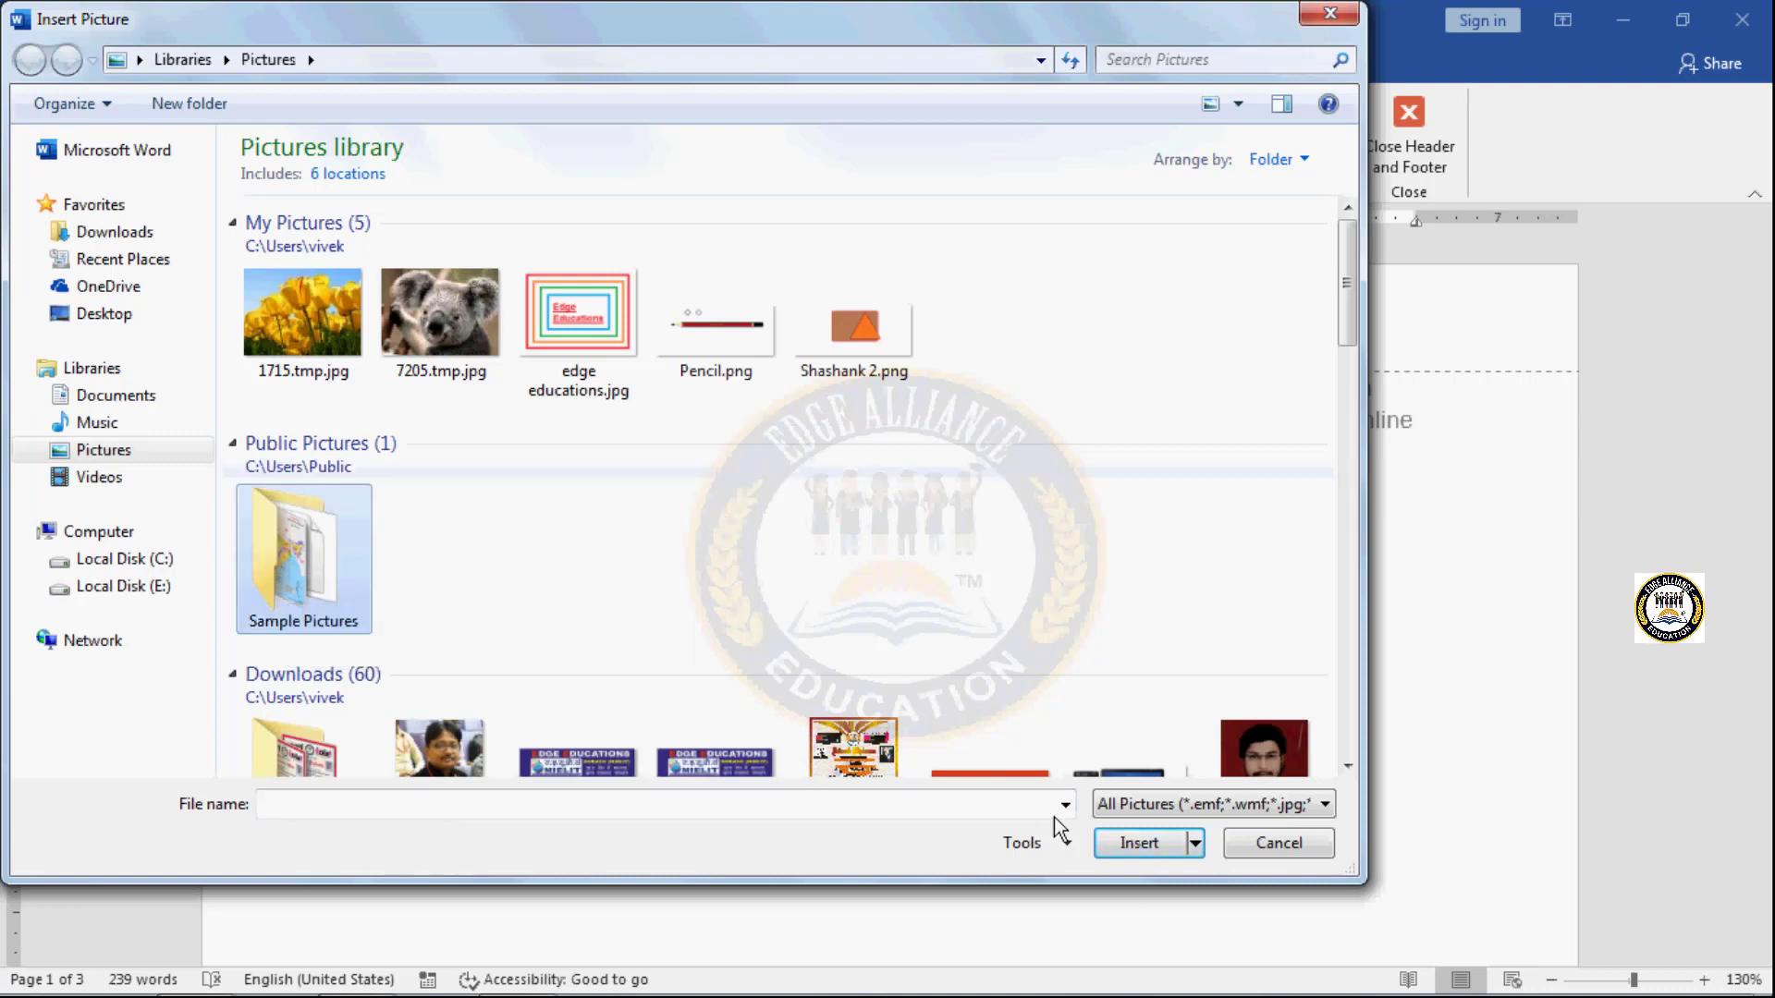
pyautogui.click(1139, 843)
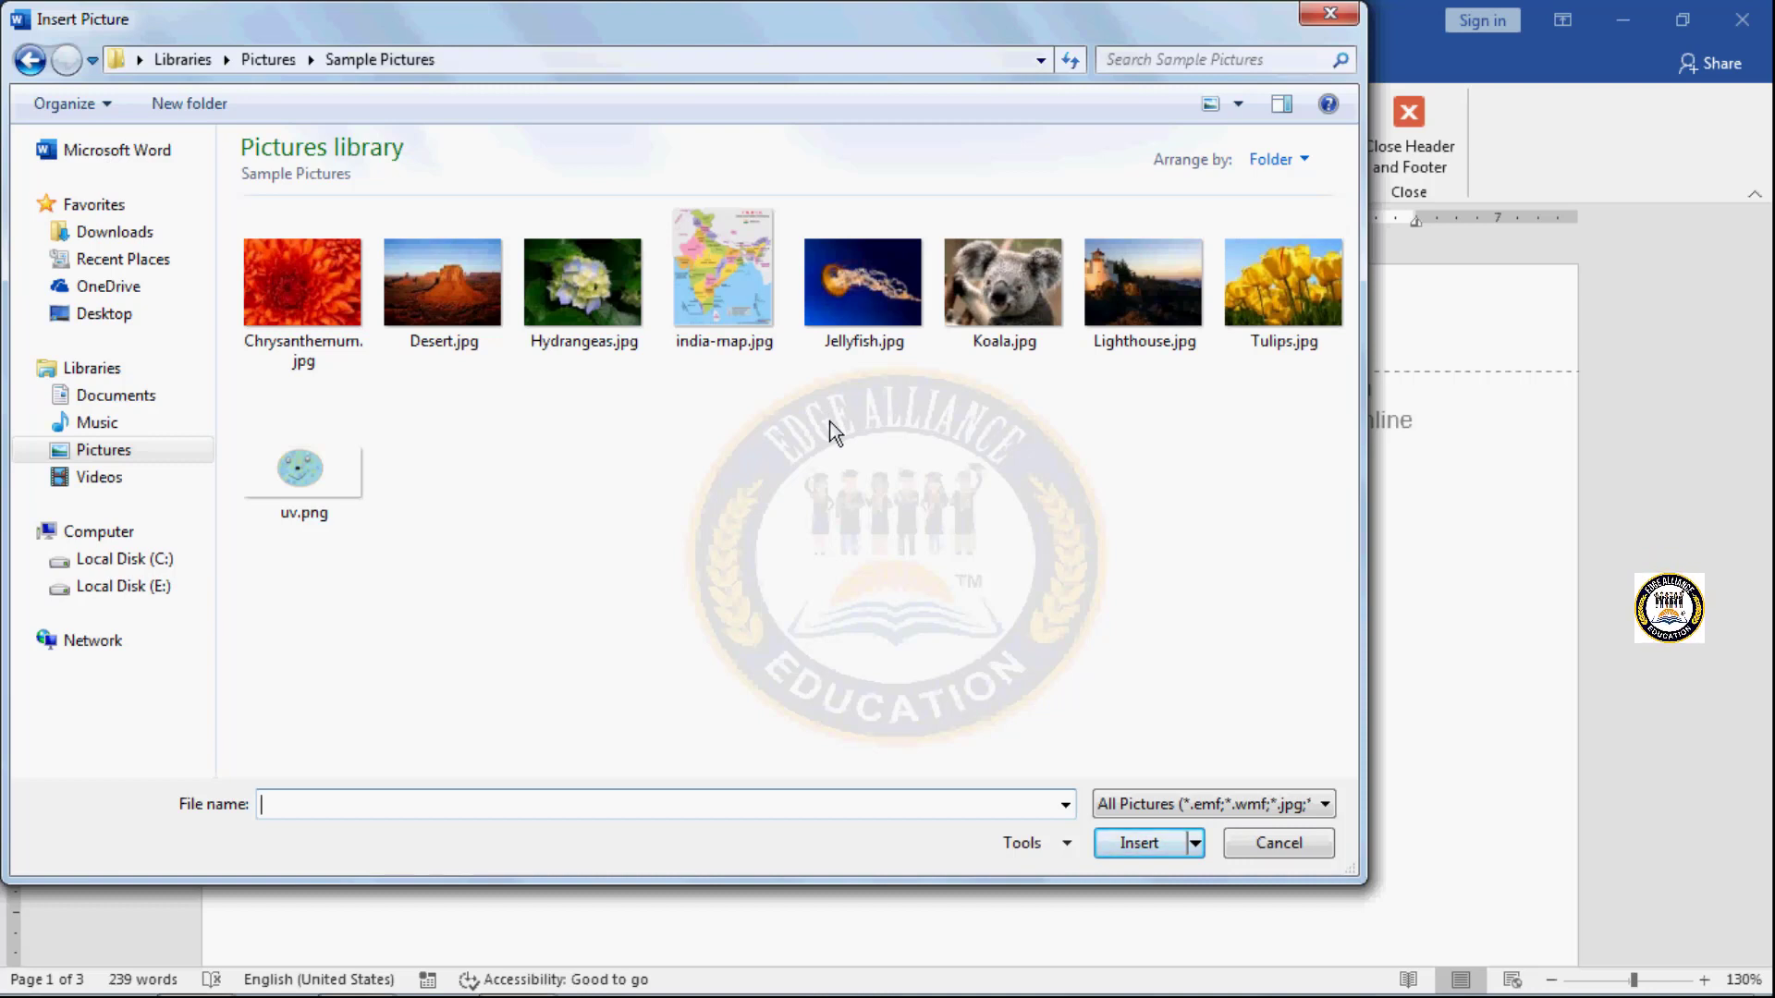
pyautogui.click(310, 299)
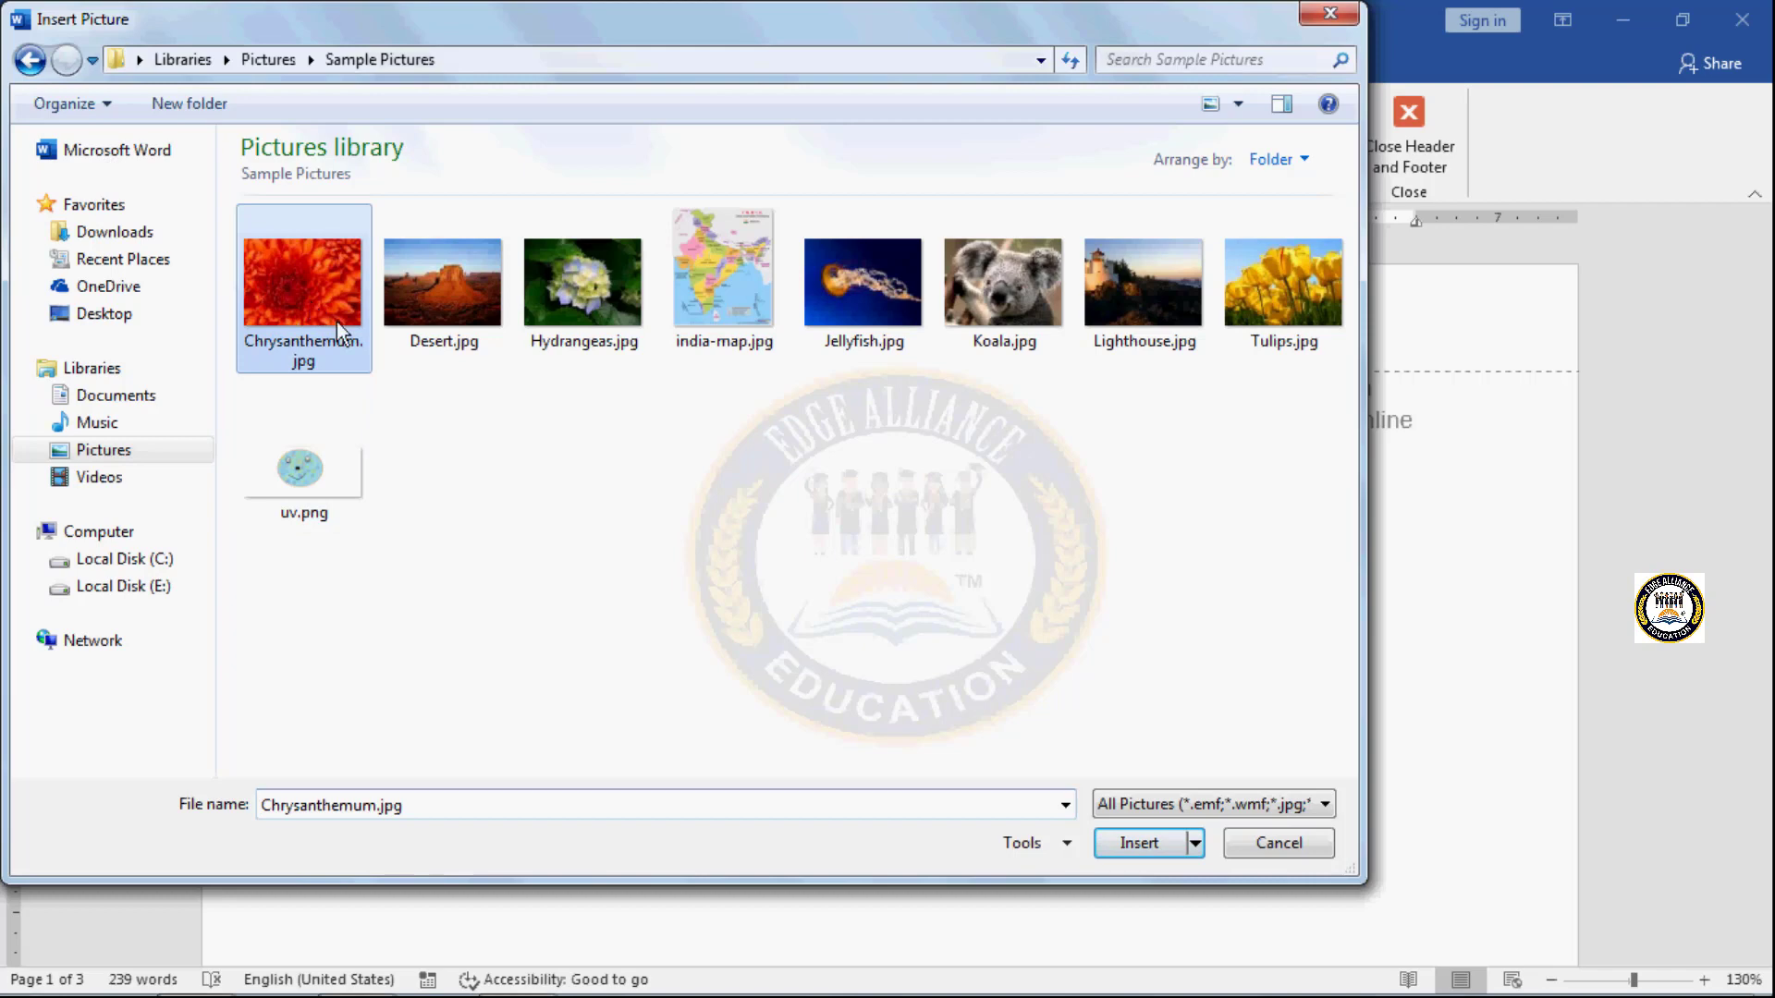
pyautogui.click(1137, 845)
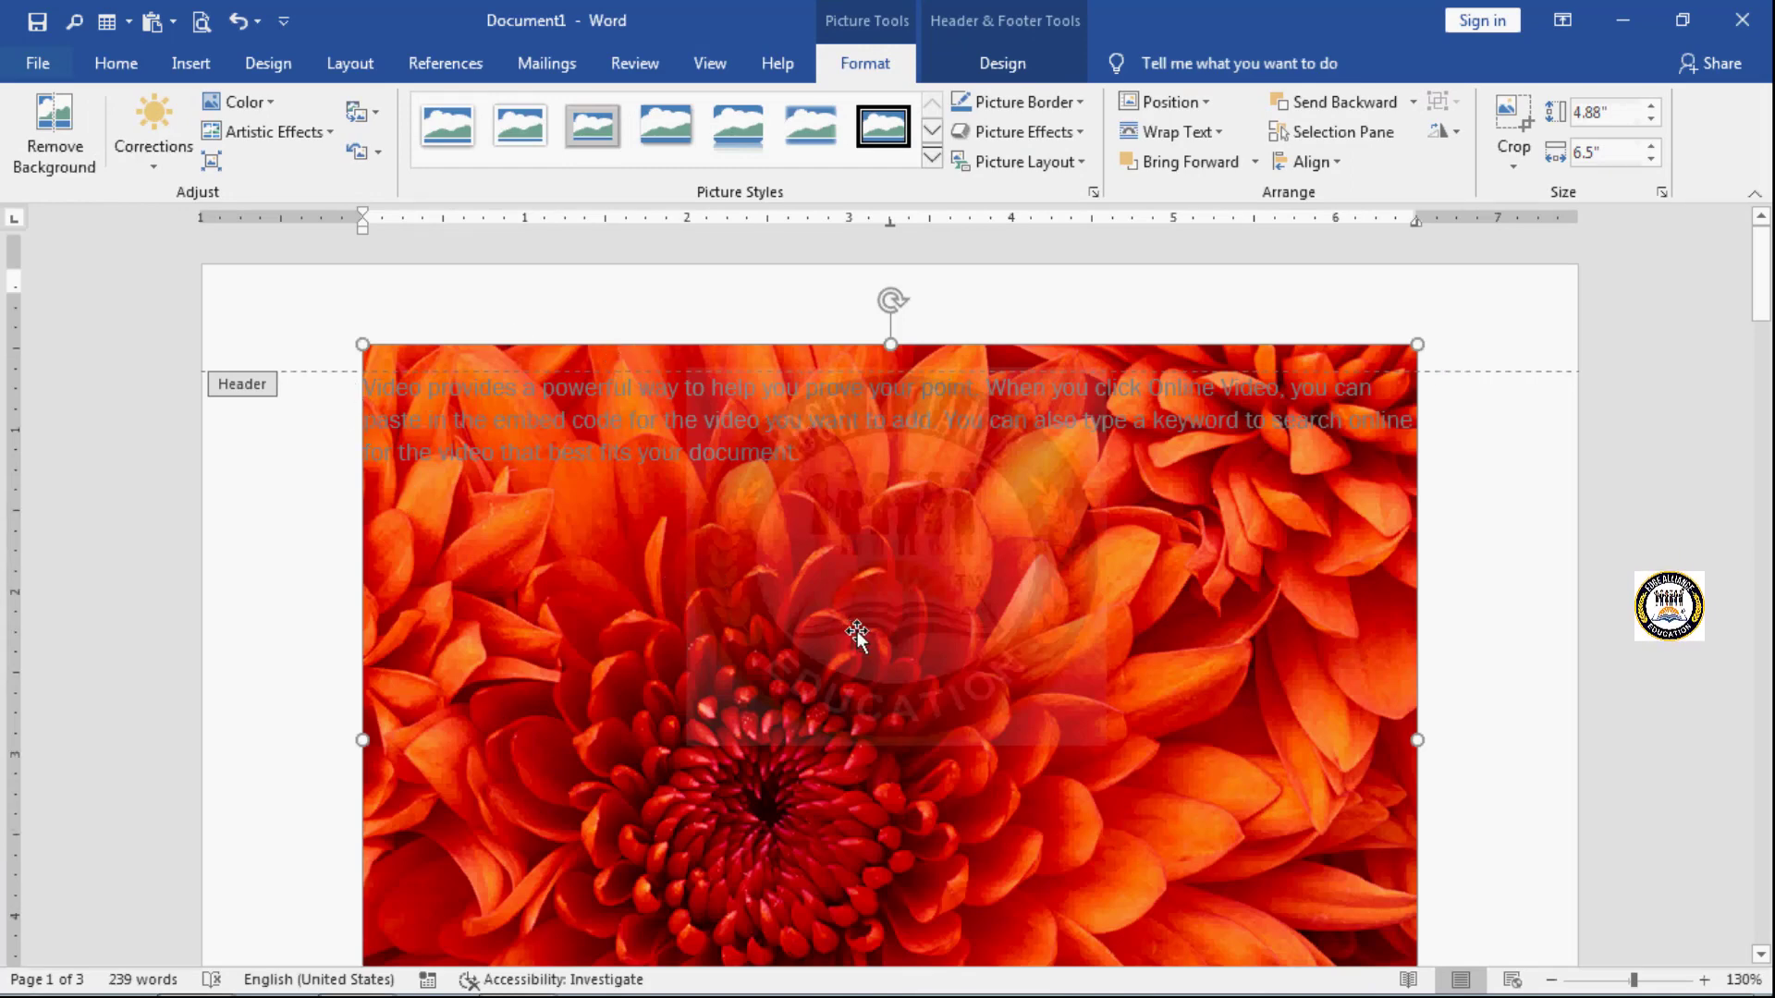
# - Shrink the chrysanthemum picture and move it into the header area above the first paragraph, near the middle of the page
pyautogui.scroll(-3, 857, 630)
pyautogui.scroll(3, 857, 631)
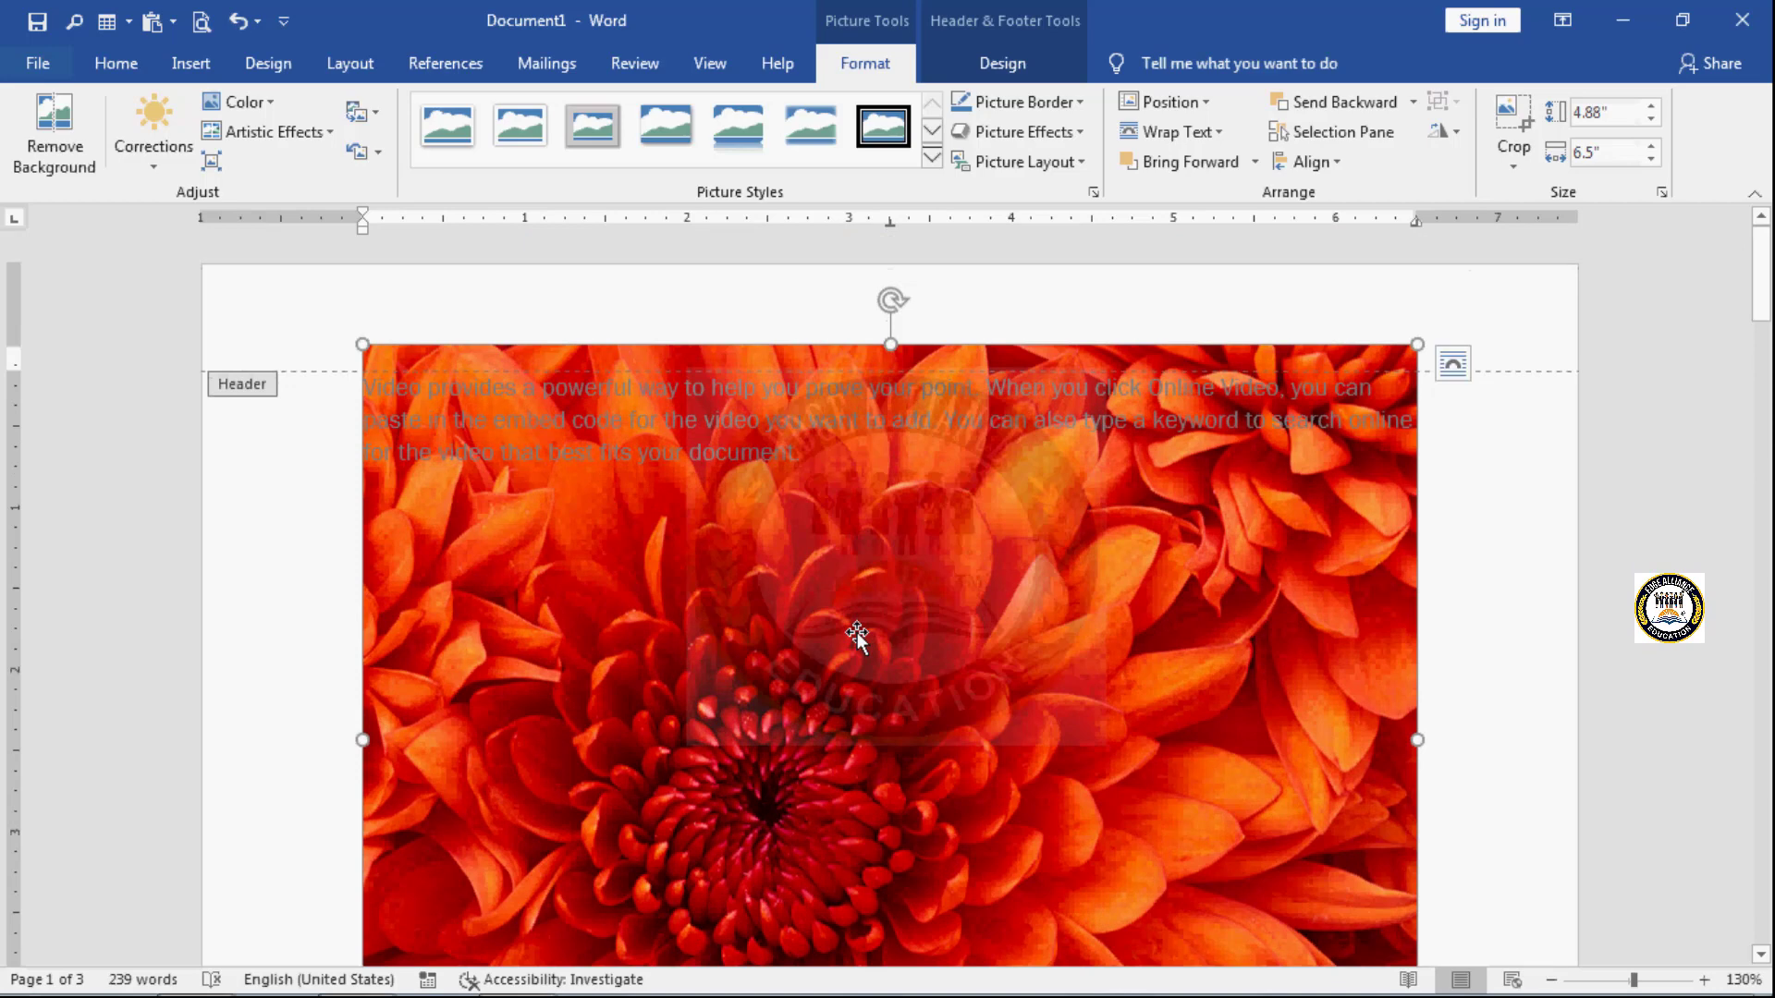
pyautogui.scroll(-6, 1151, 753)
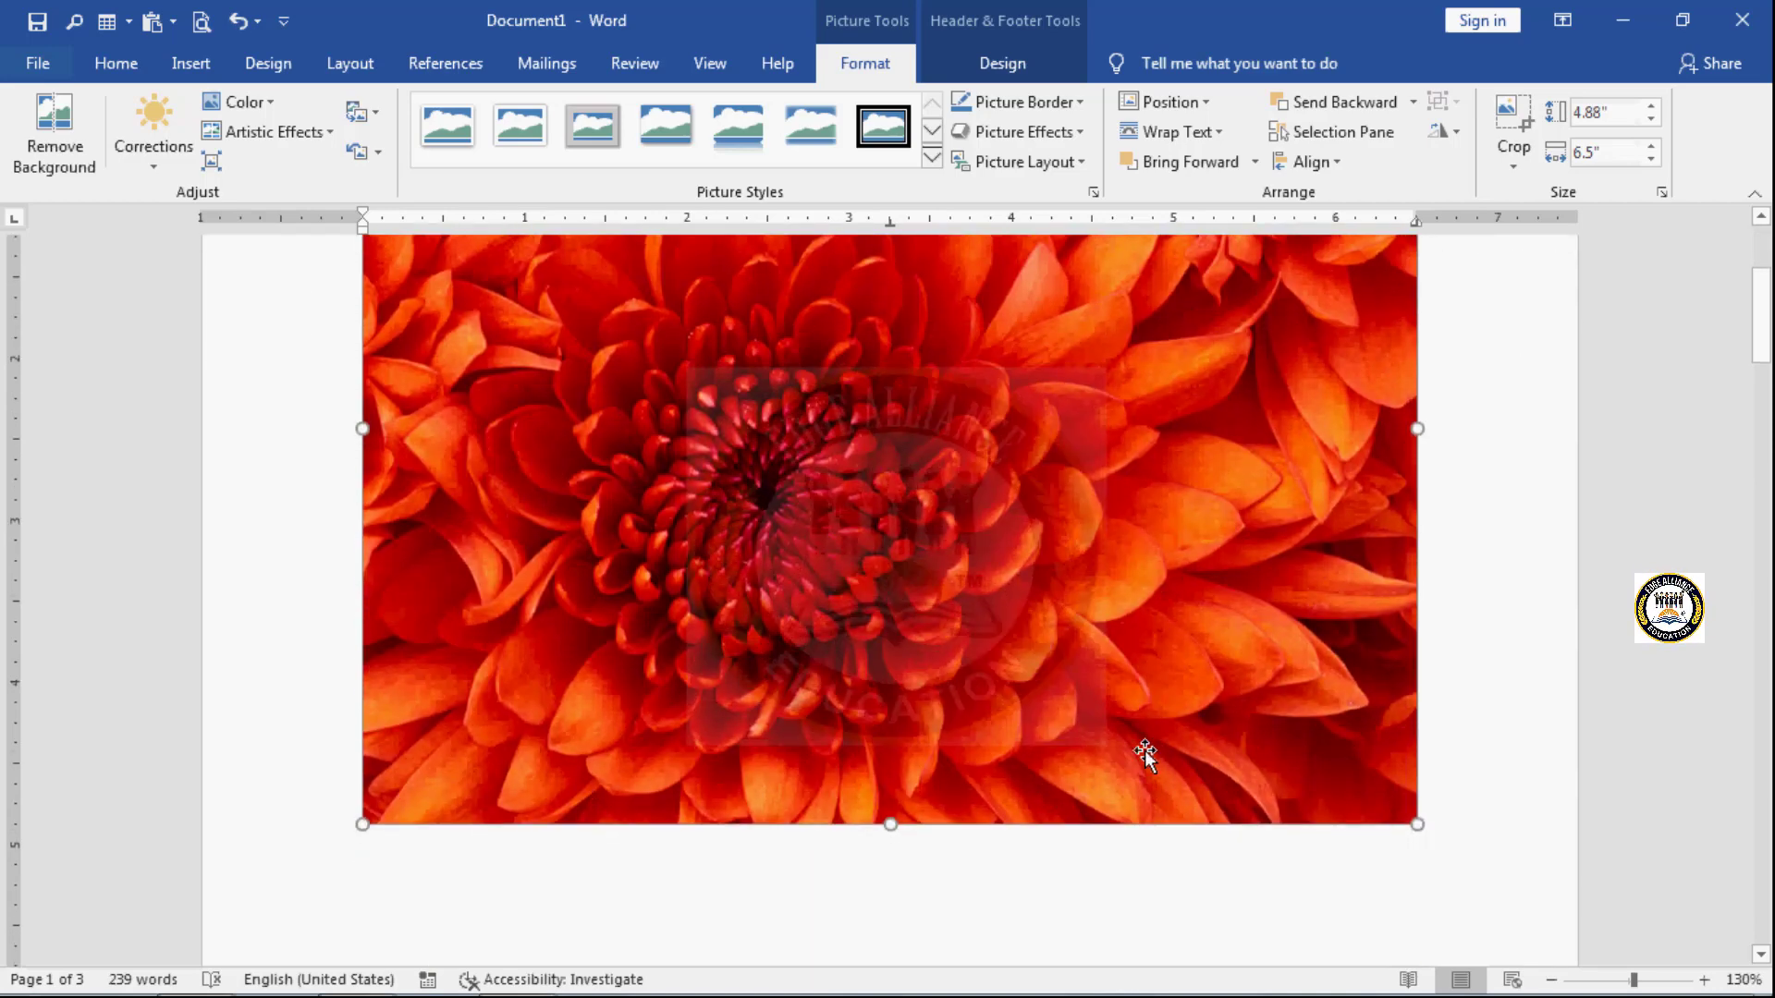
pyautogui.scroll(3, 1143, 753)
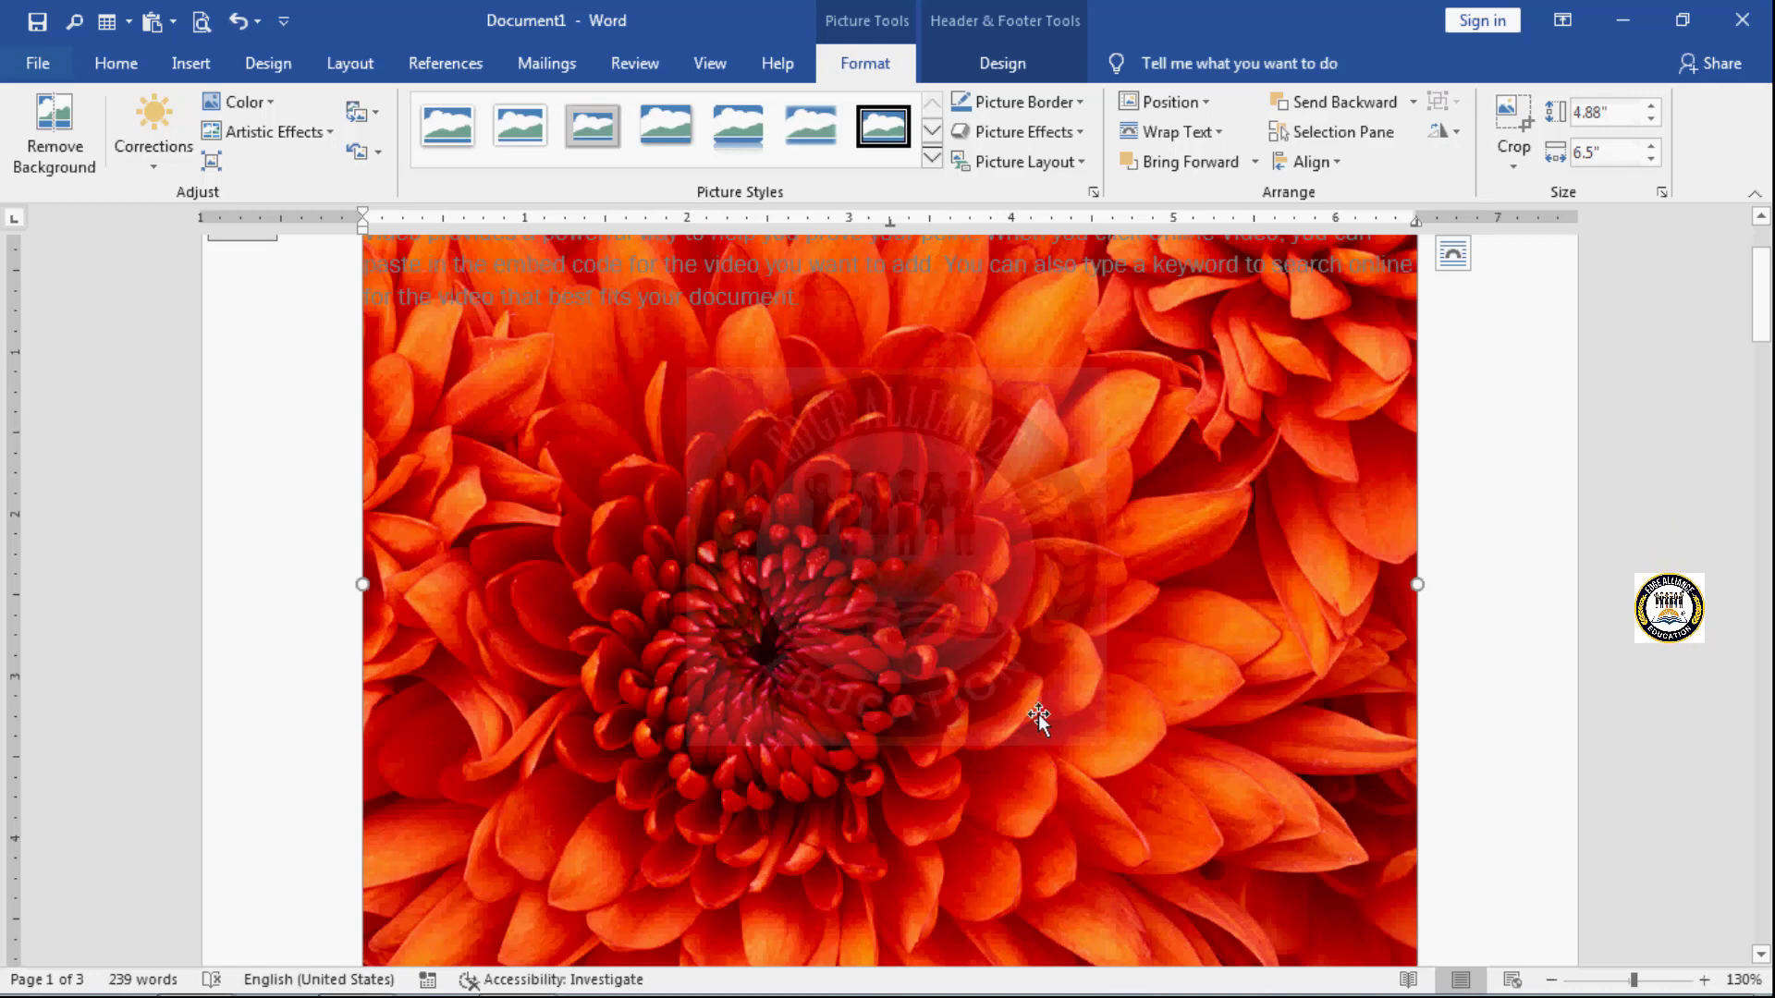
pyautogui.scroll(-3, 1038, 717)
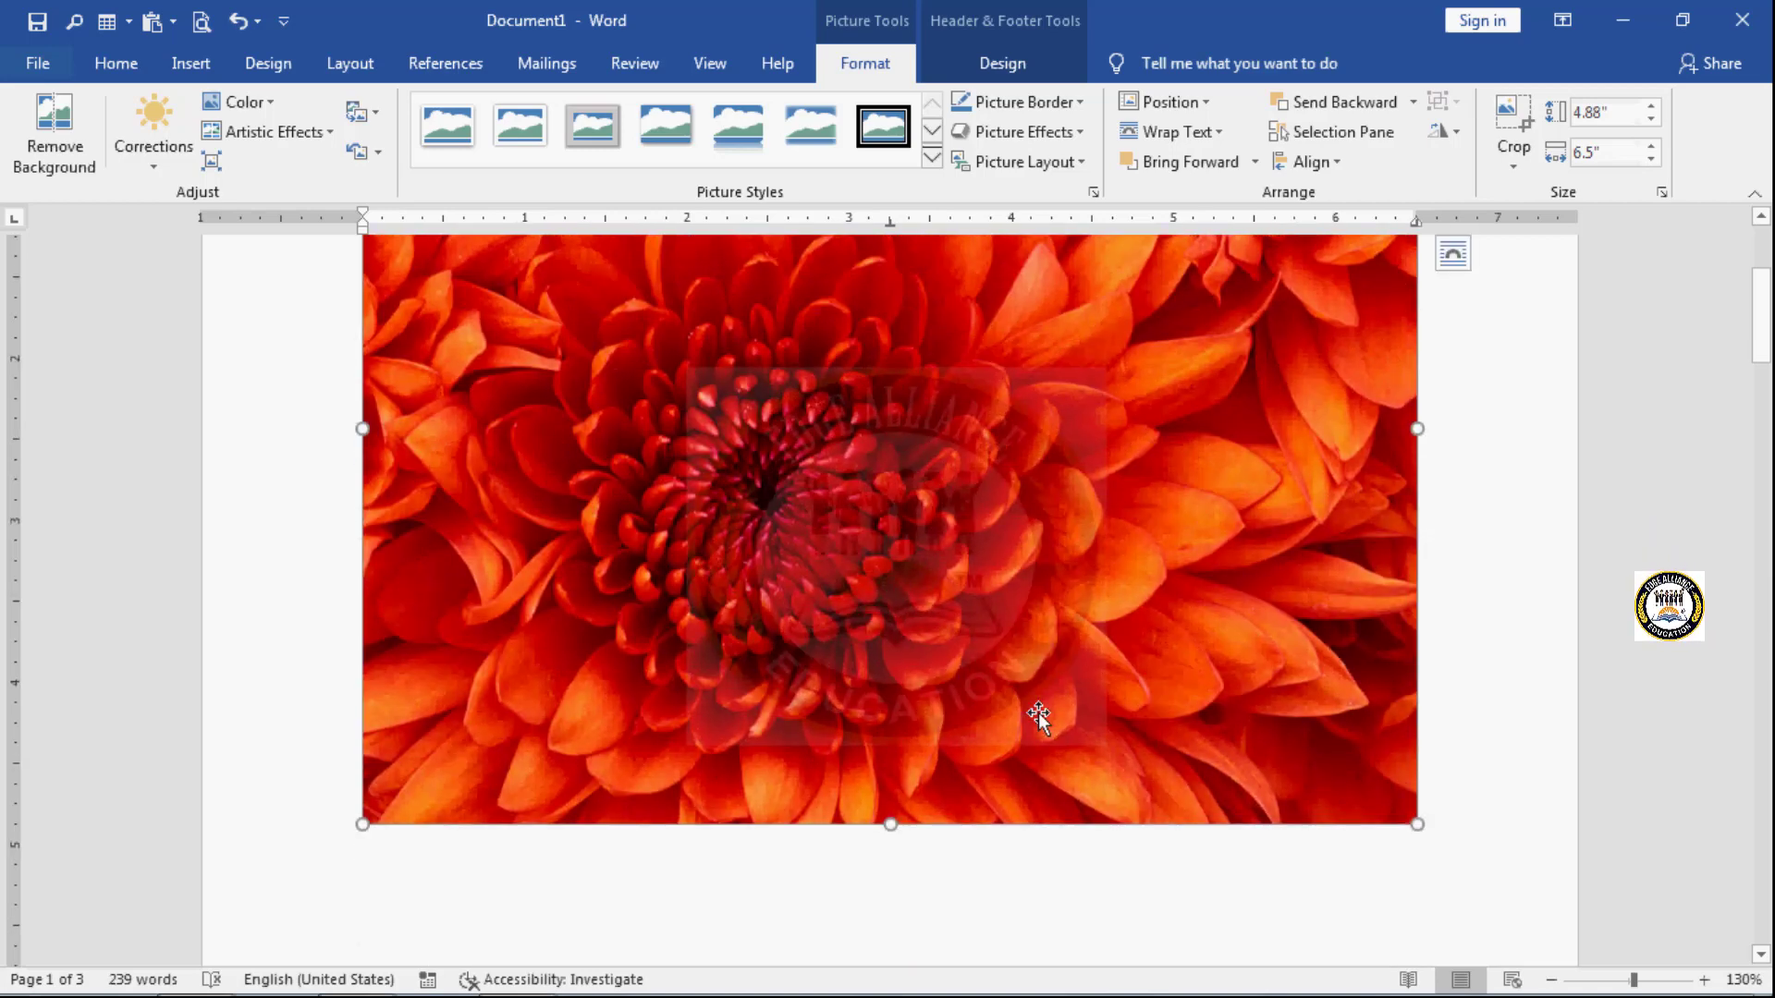
pyautogui.scroll(5, 461, 775)
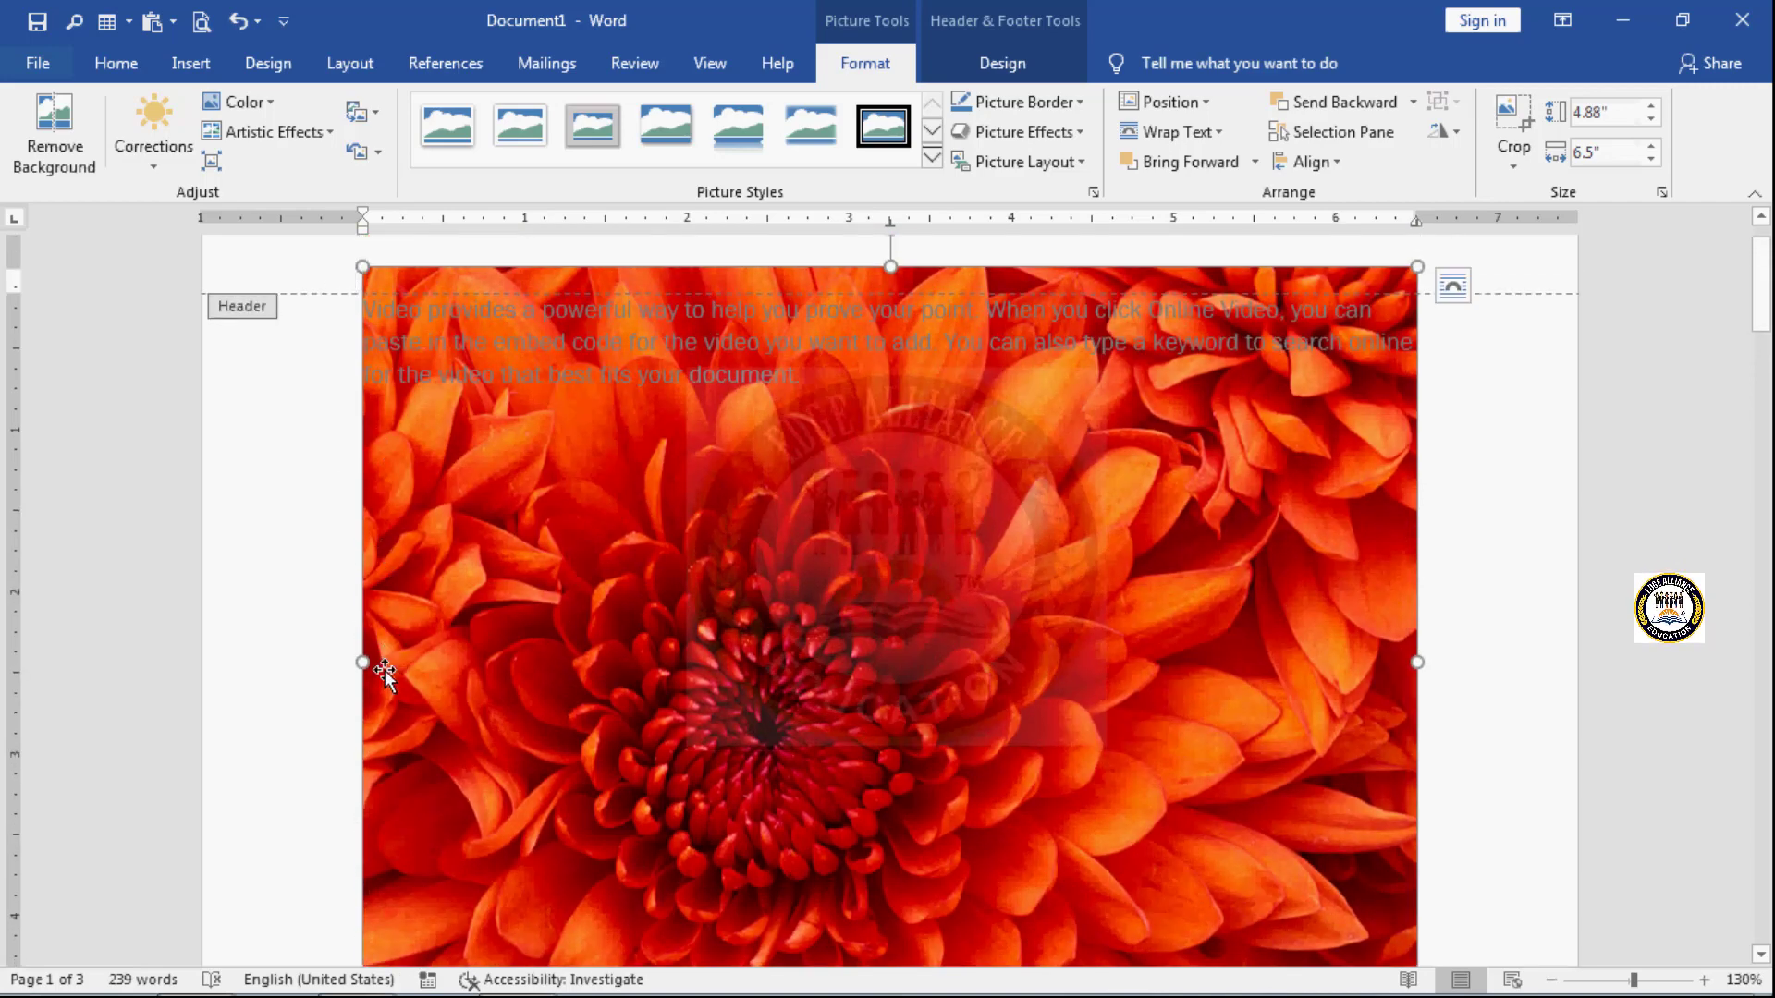
pyautogui.scroll(-5, 363, 812)
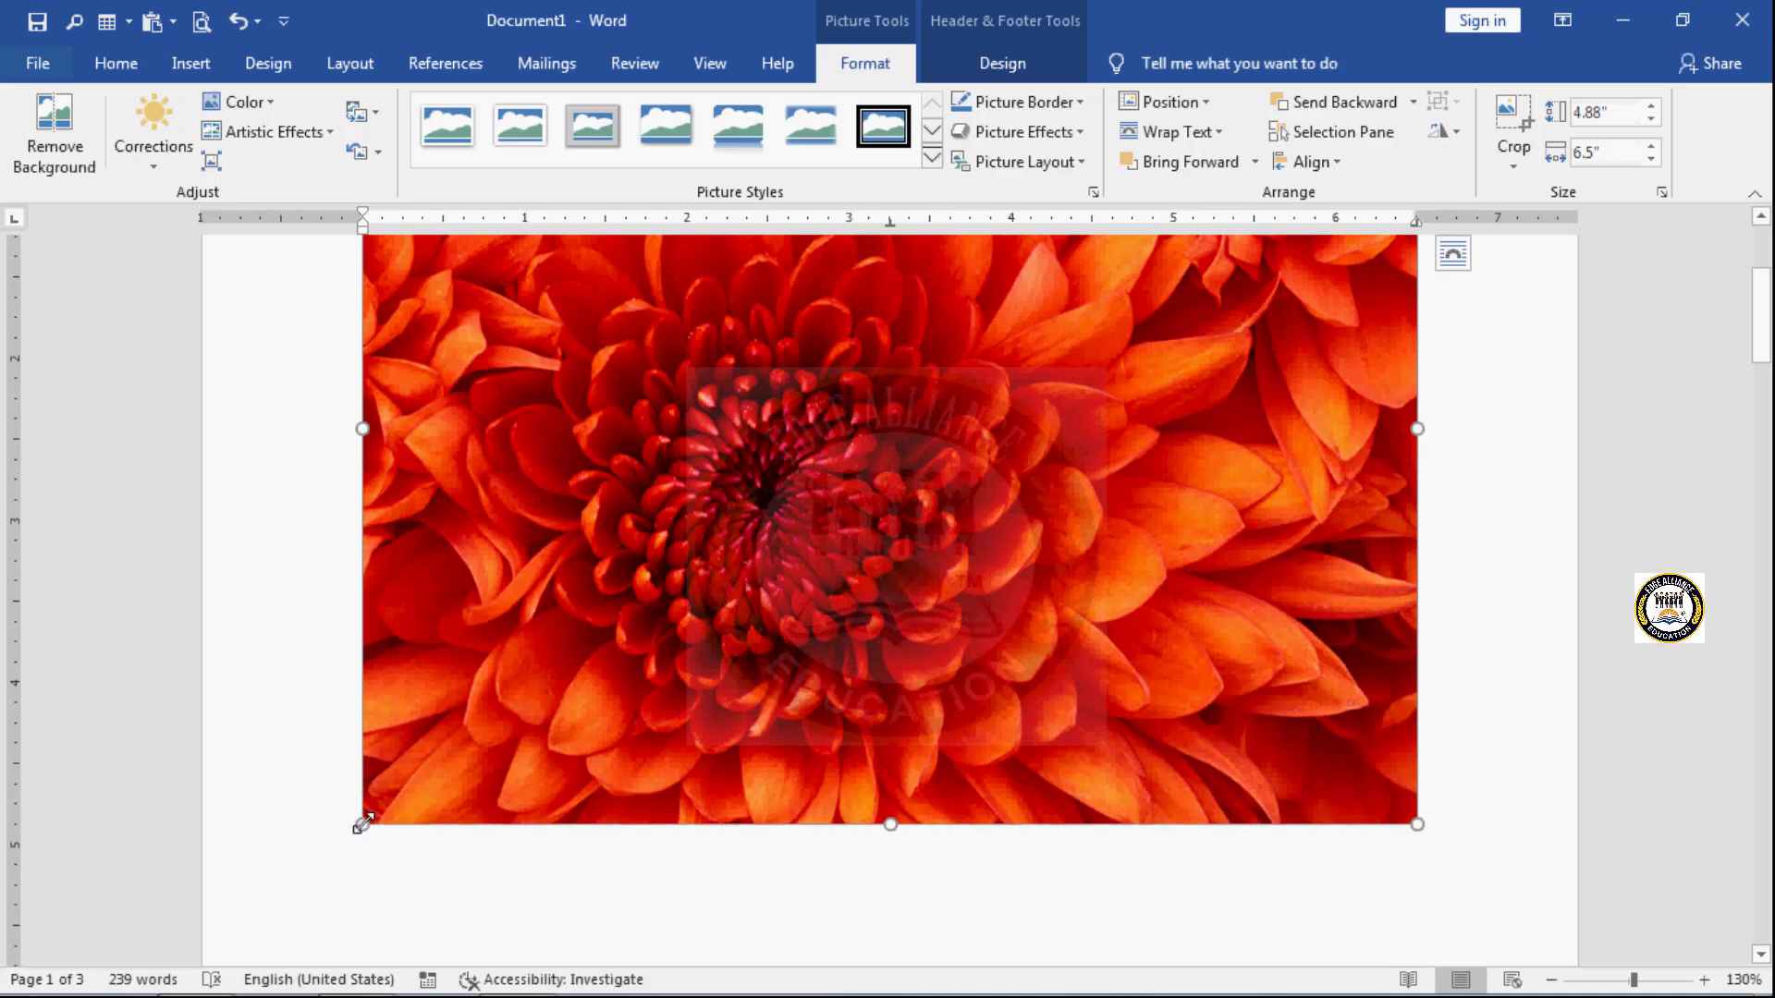
pyautogui.moveTo(362, 823); pyautogui.dragTo(1112, 259)
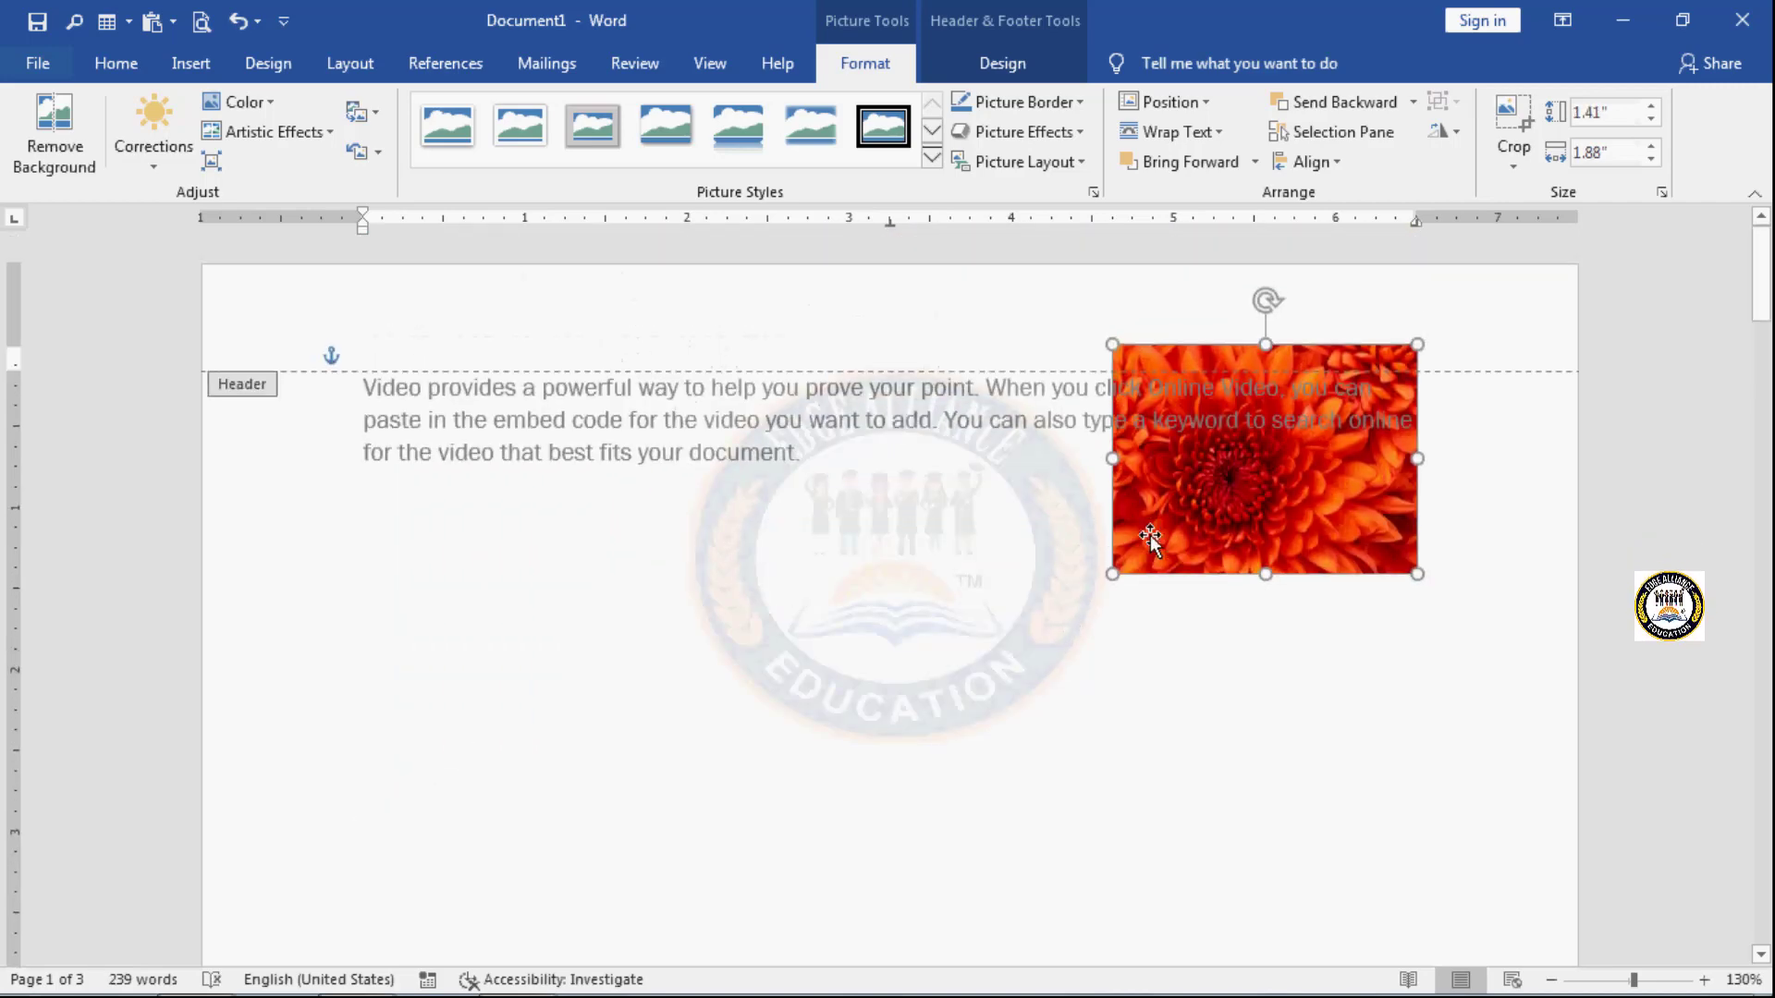
pyautogui.moveTo(1109, 569); pyautogui.dragTo(753, 299)
pyautogui.click(962, 285)
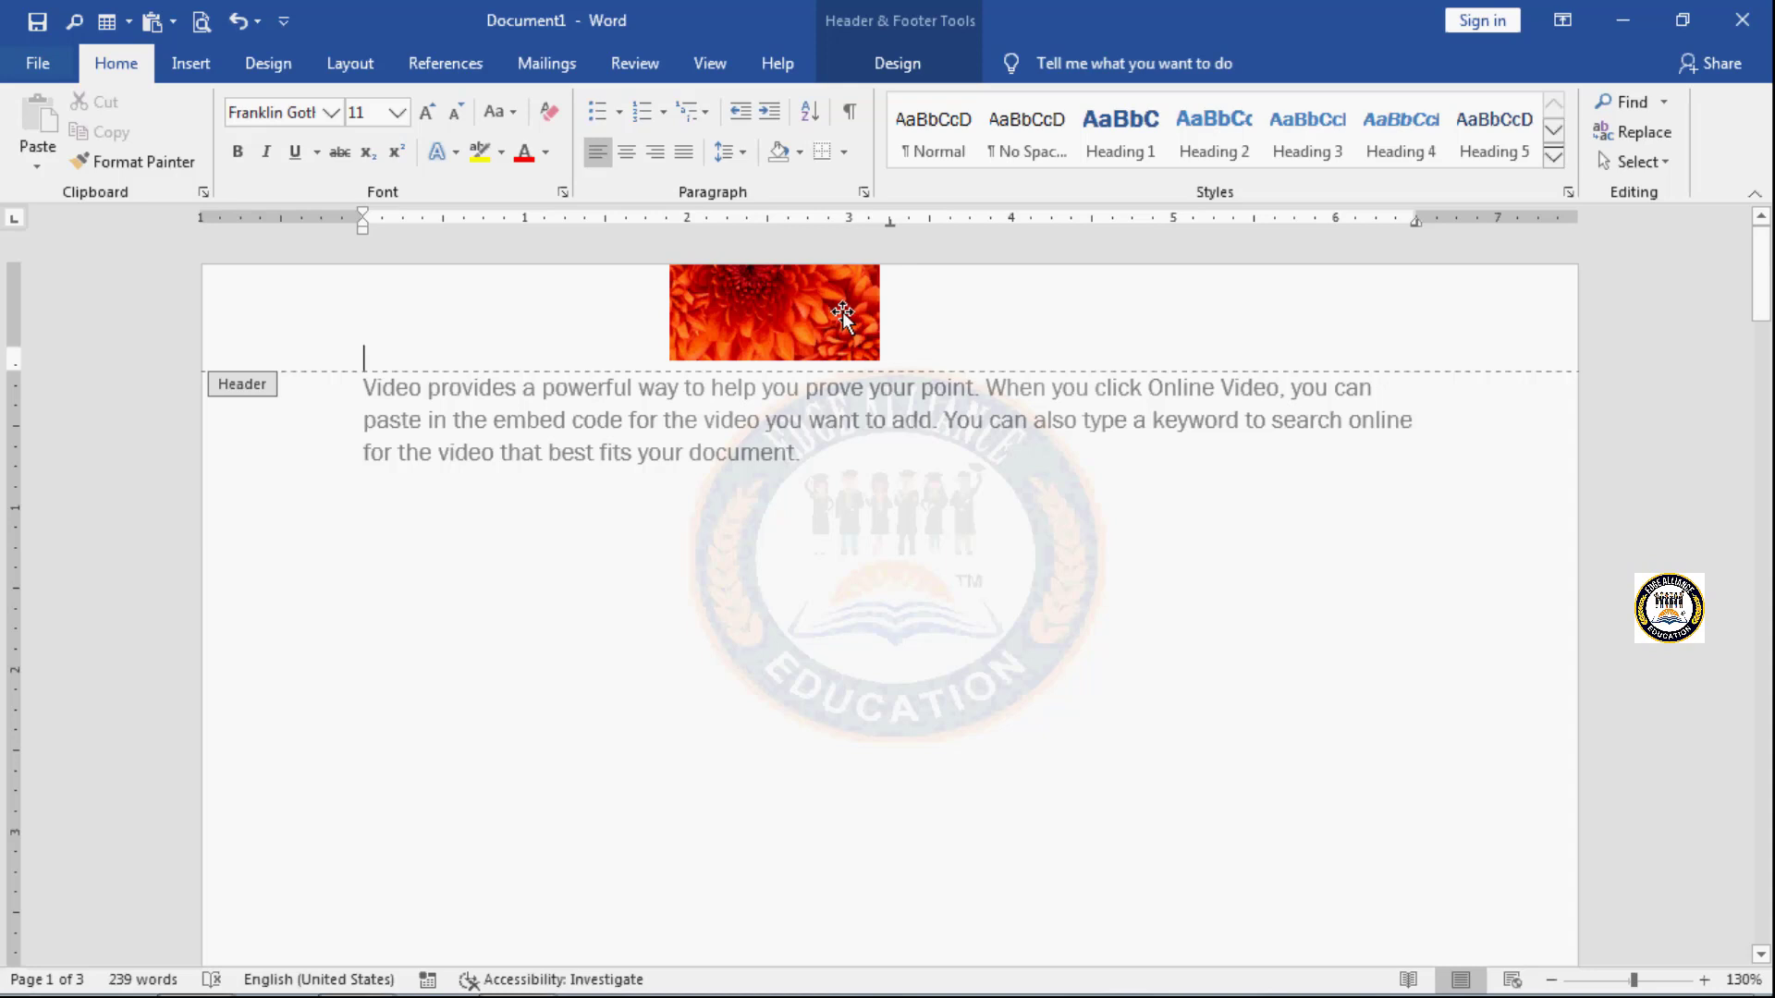
# - Examine the header picture and footer text across the pages, and jump to the footer and back to the header
pyautogui.click(912, 65)
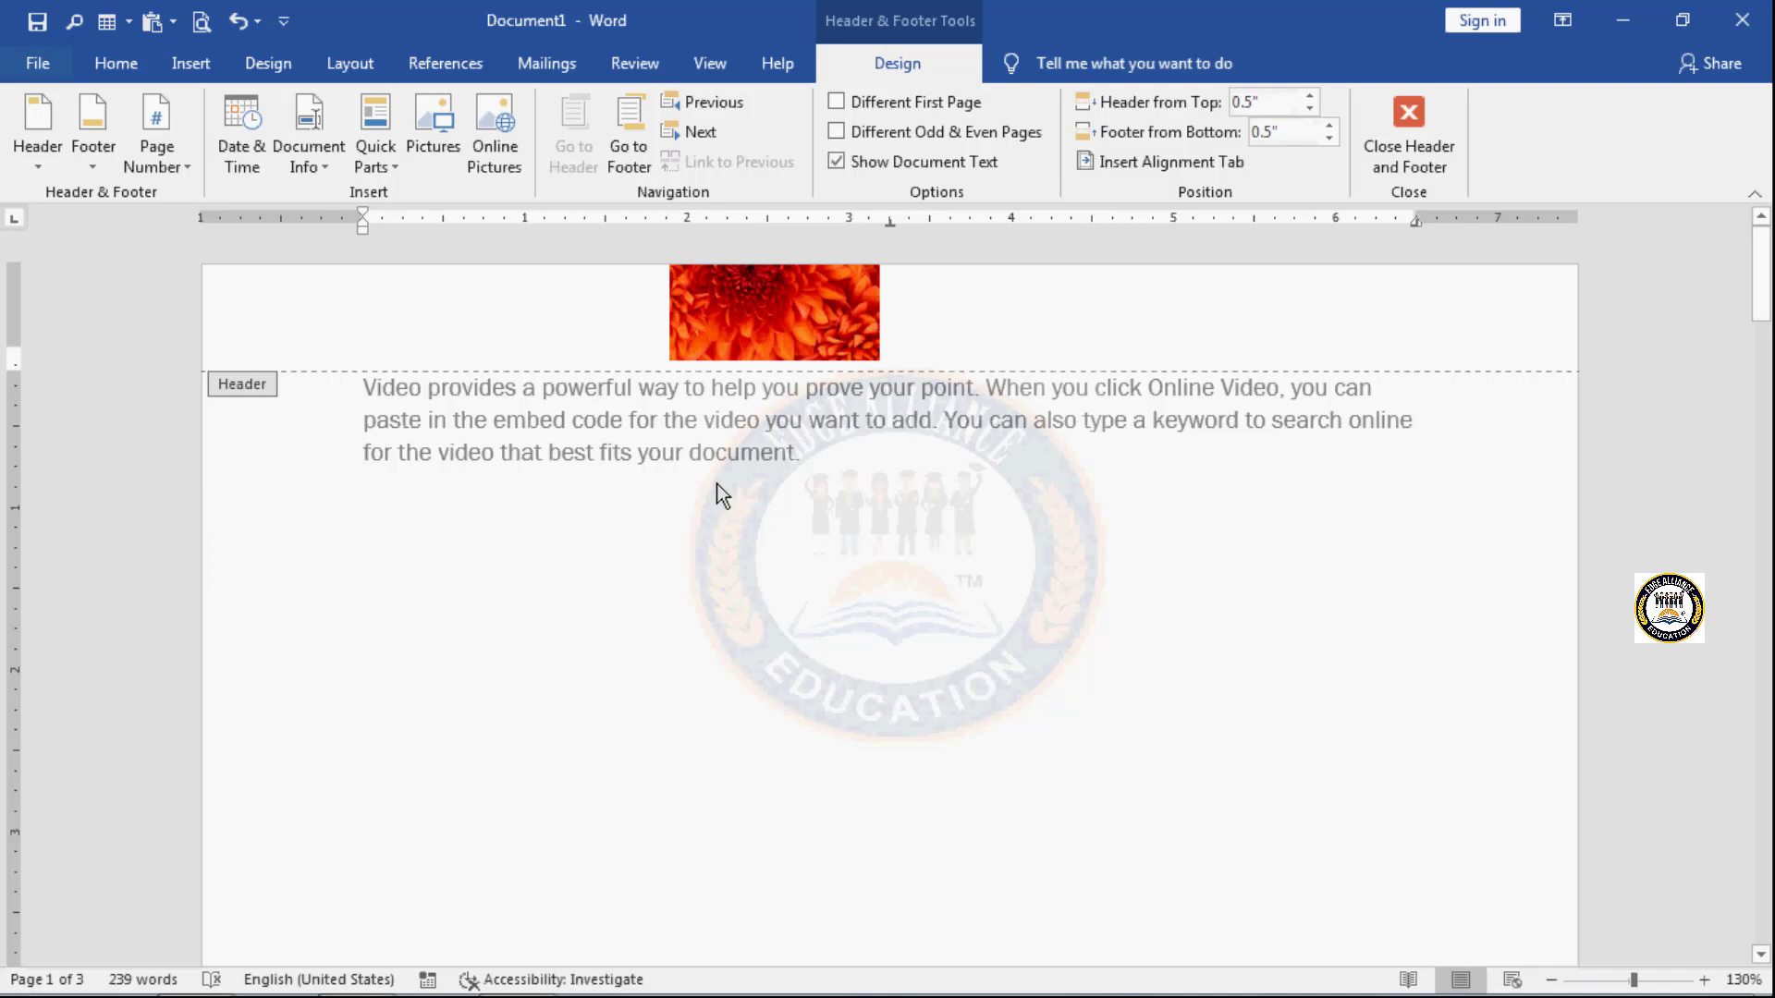
pyautogui.scroll(-8, 717, 485)
pyautogui.scroll(-3, 731, 555)
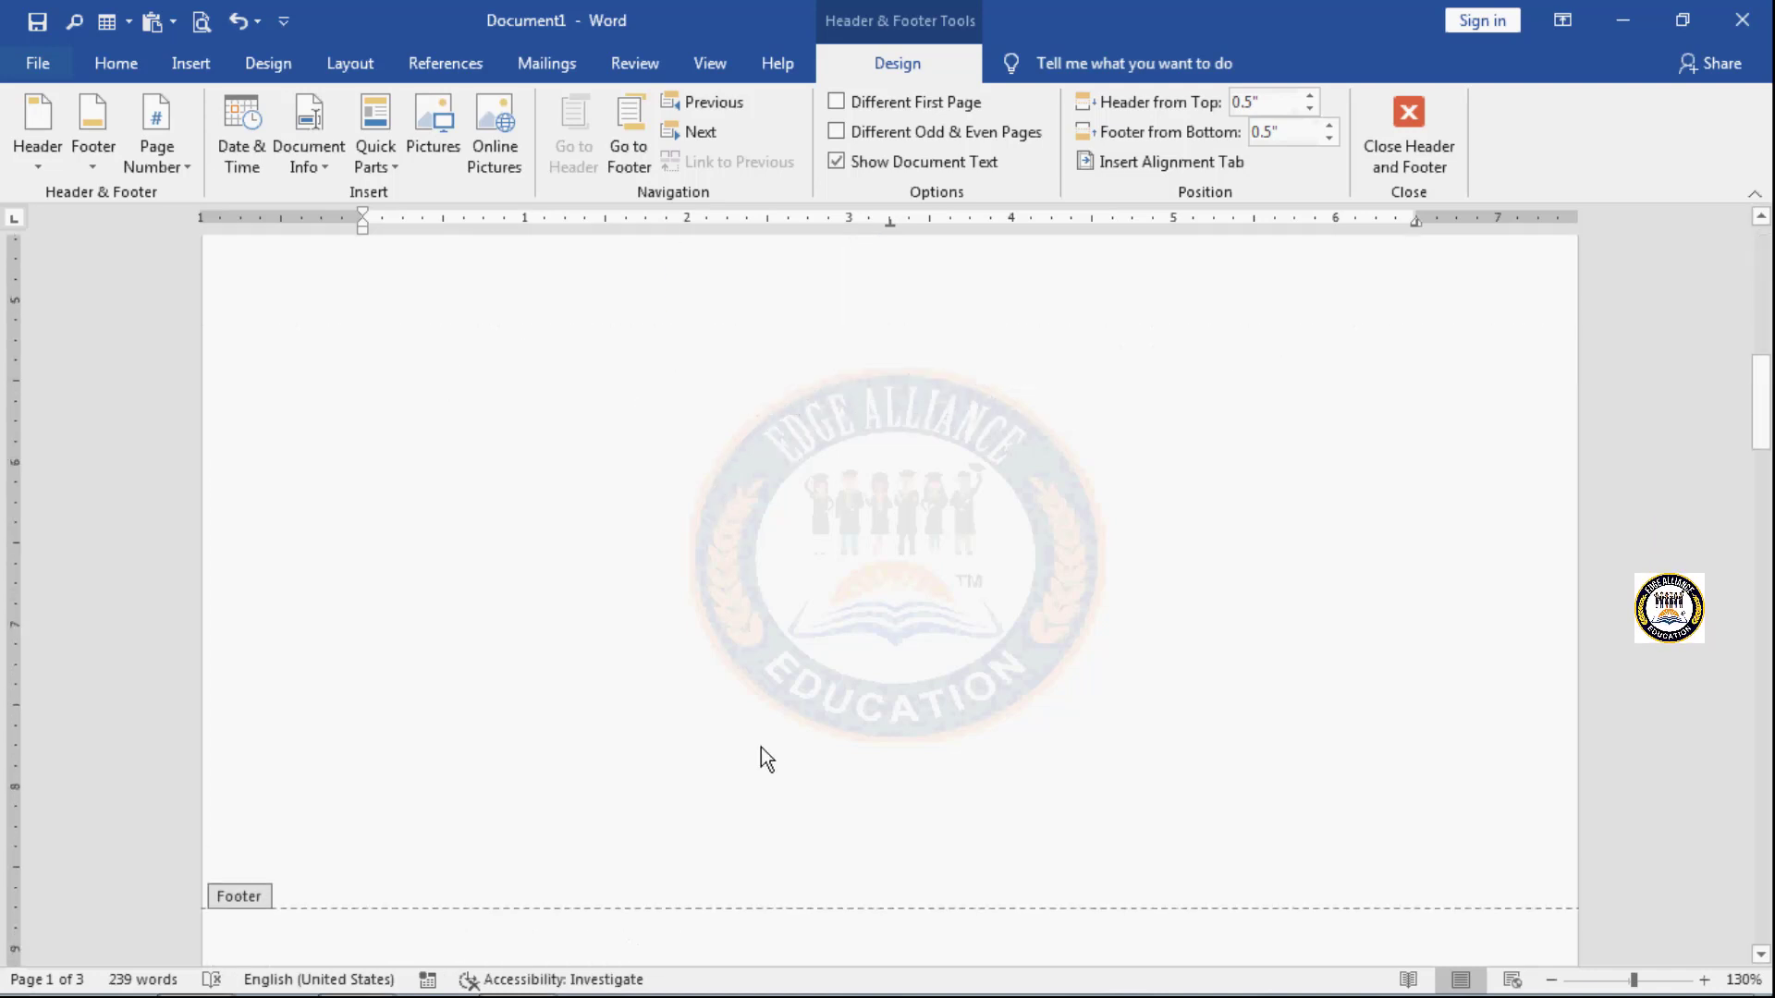
pyautogui.scroll(-3, 760, 746)
pyautogui.scroll(-8, 760, 746)
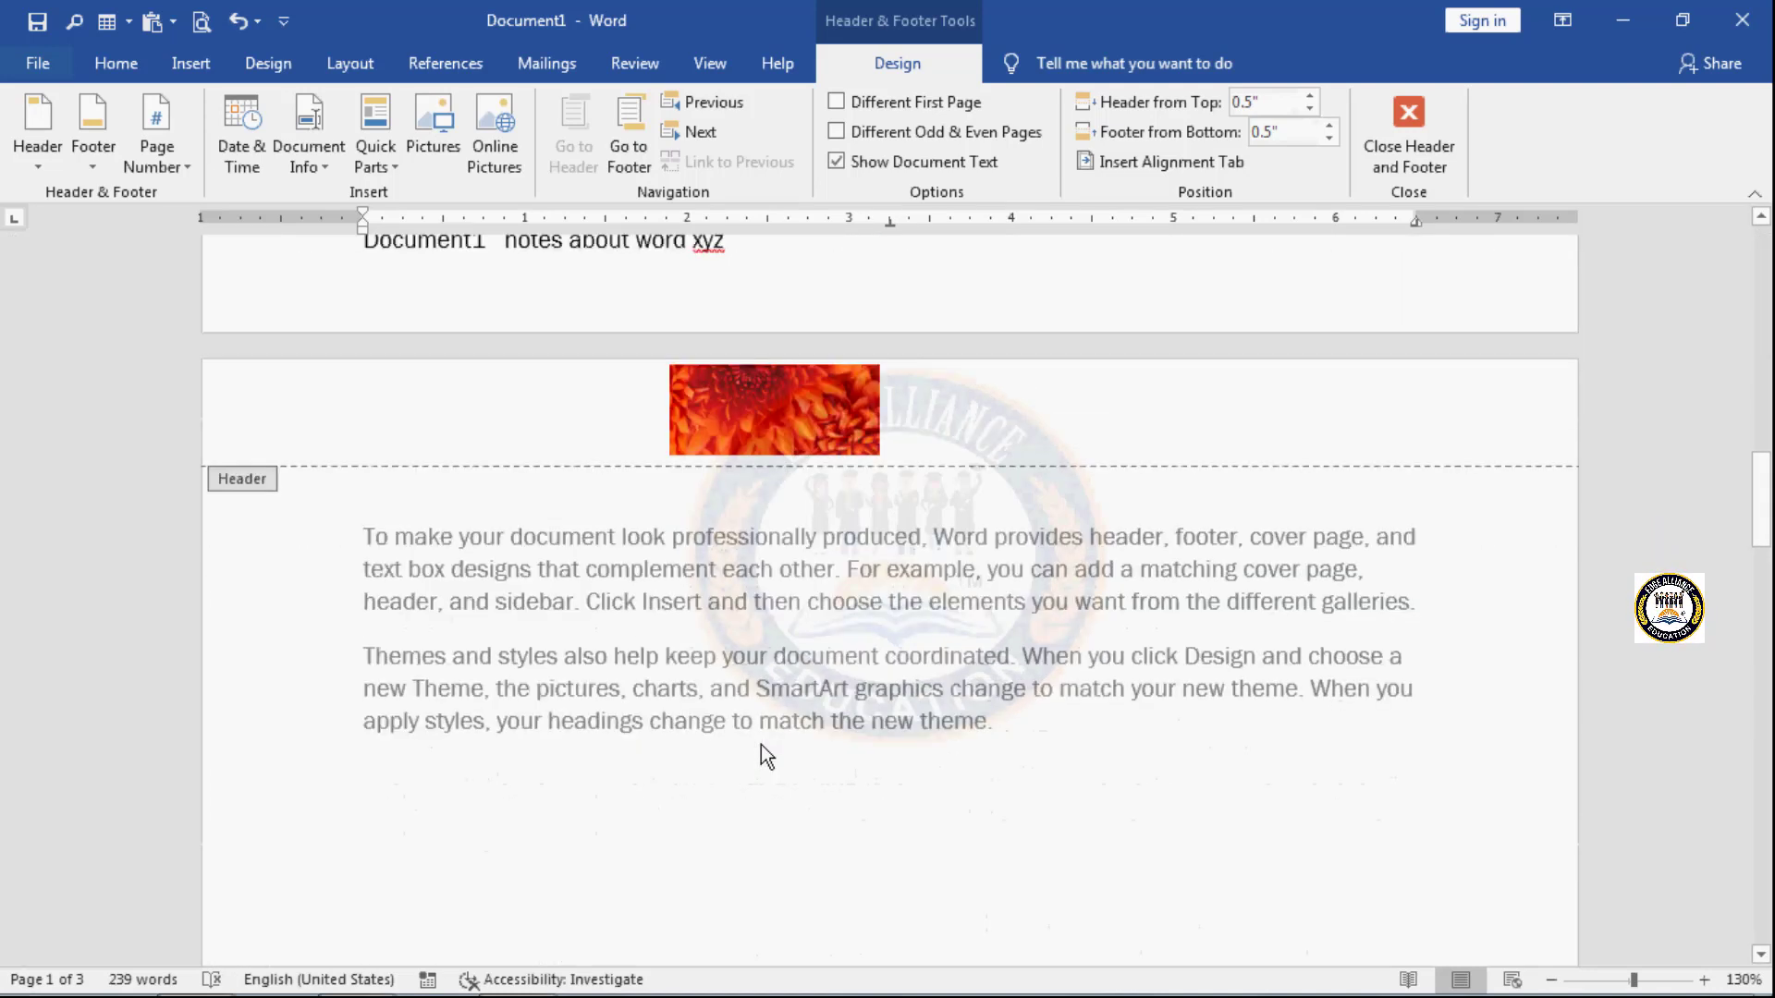
pyautogui.scroll(1, 762, 745)
pyautogui.scroll(20, 762, 745)
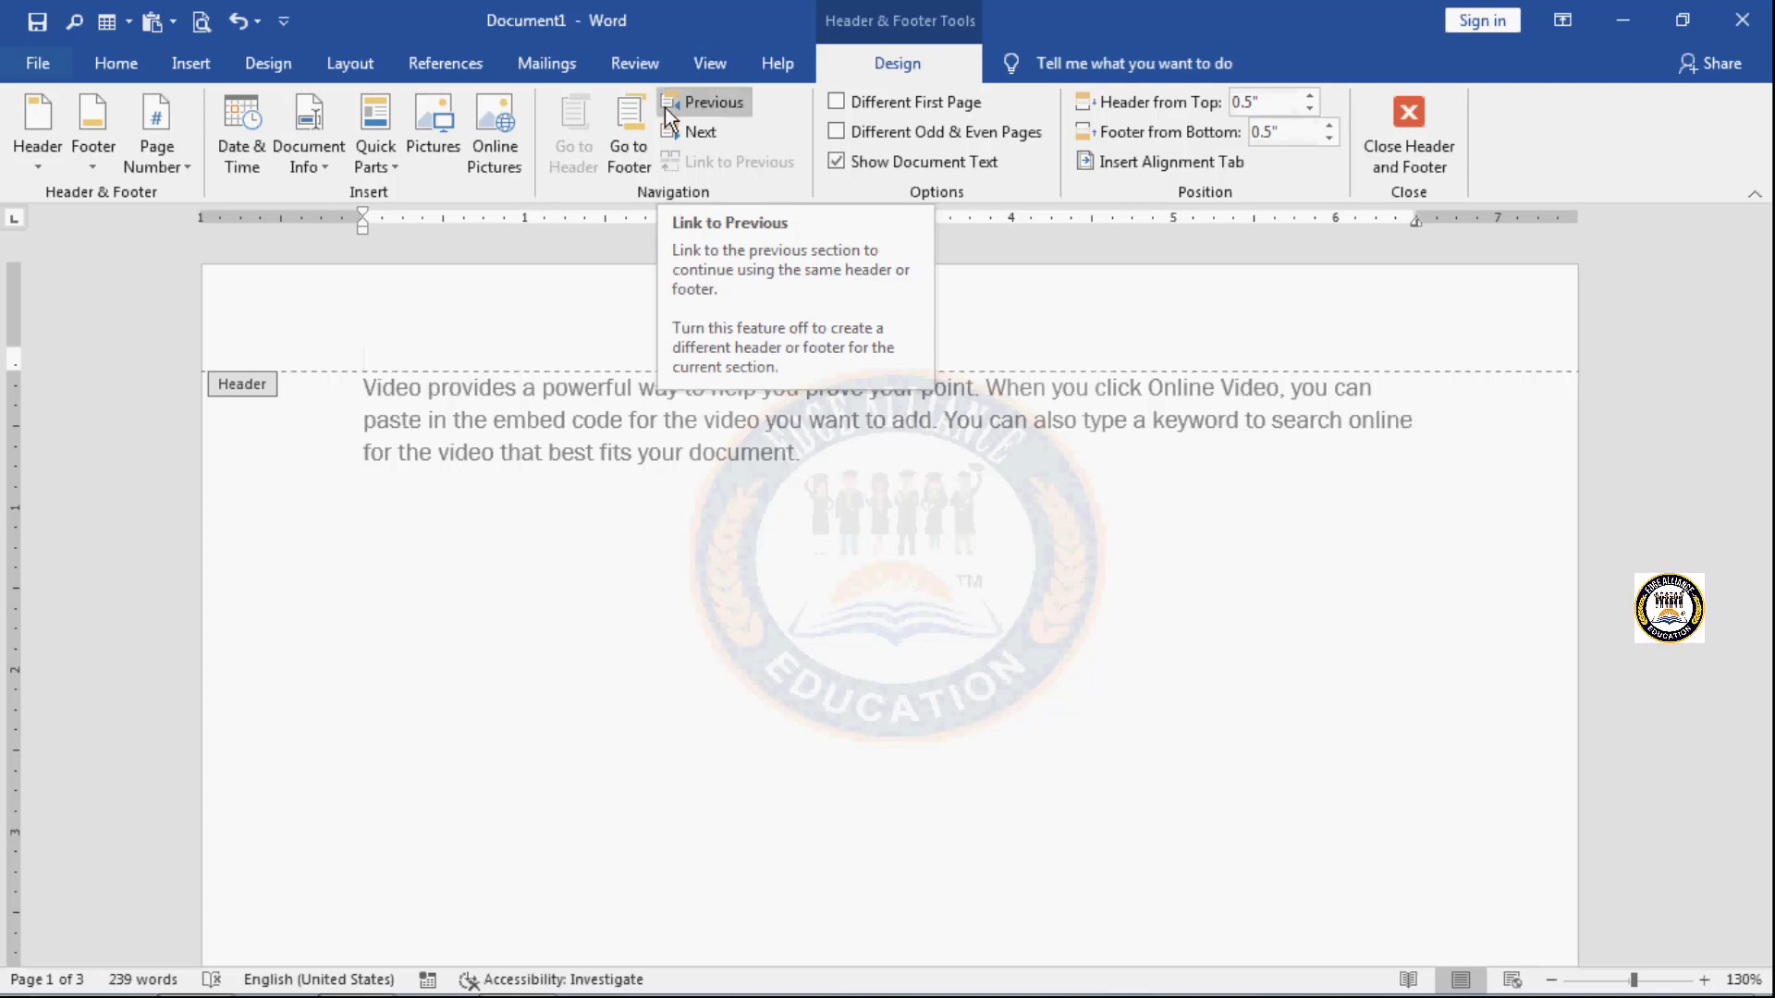
pyautogui.click(623, 162)
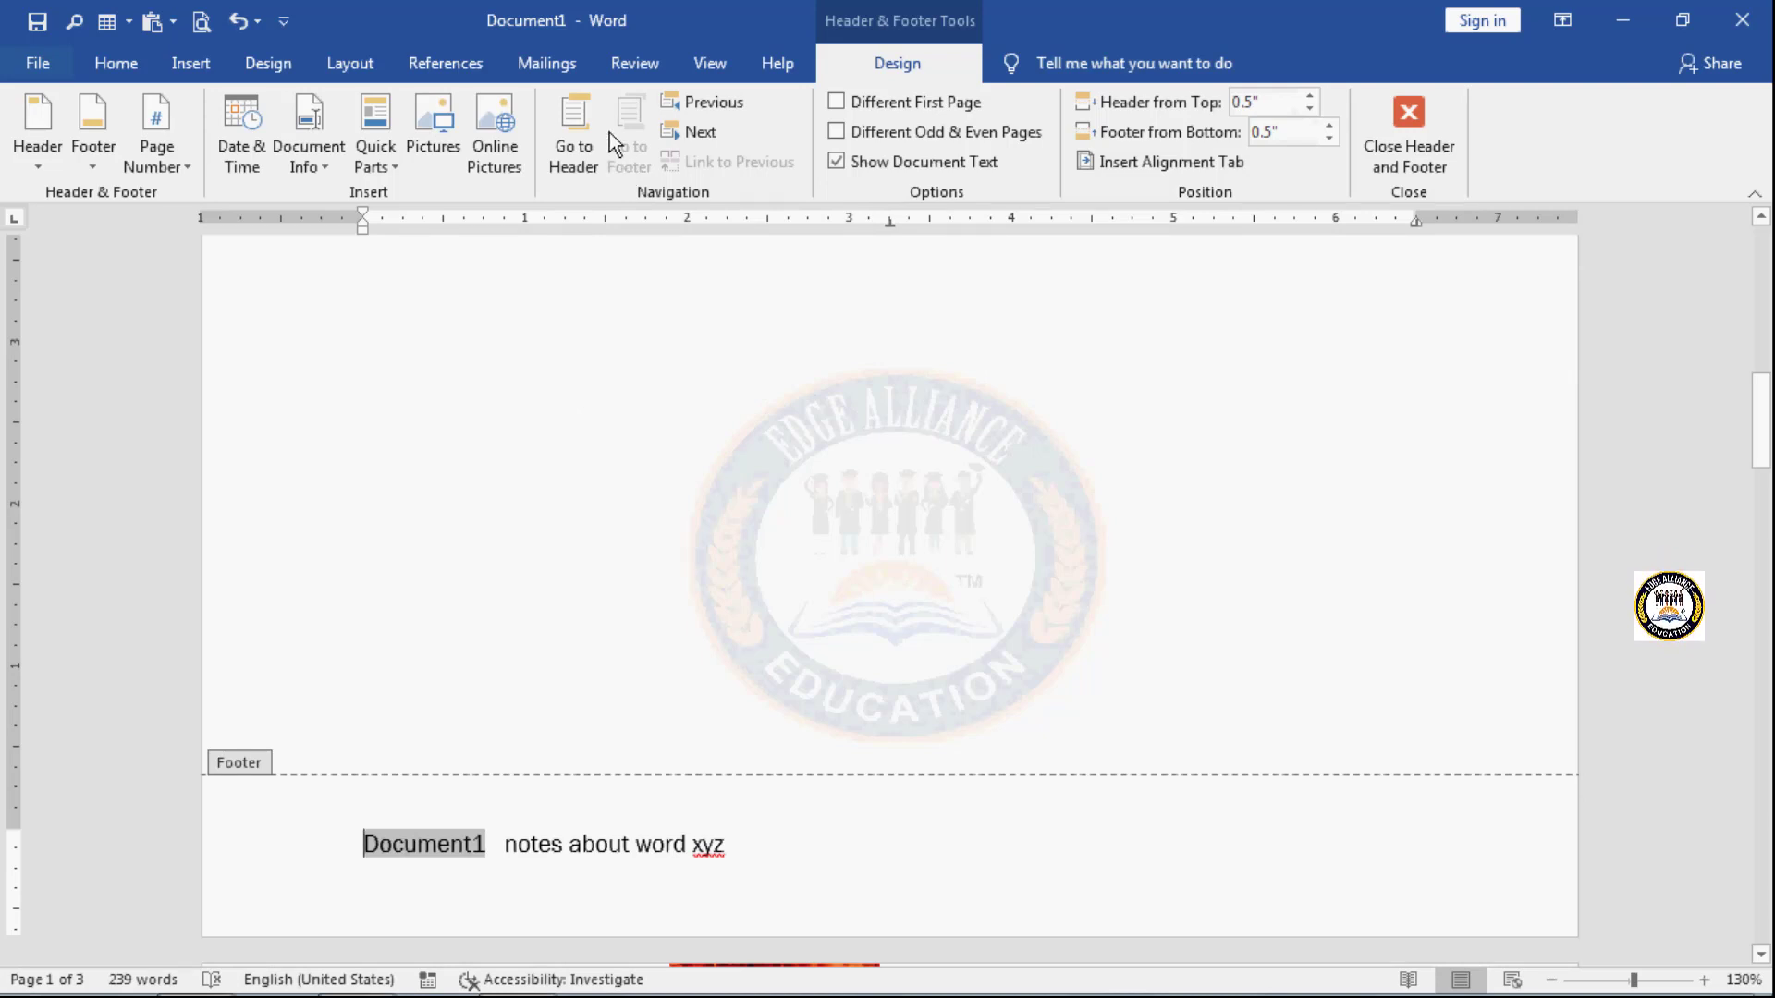
pyautogui.click(569, 137)
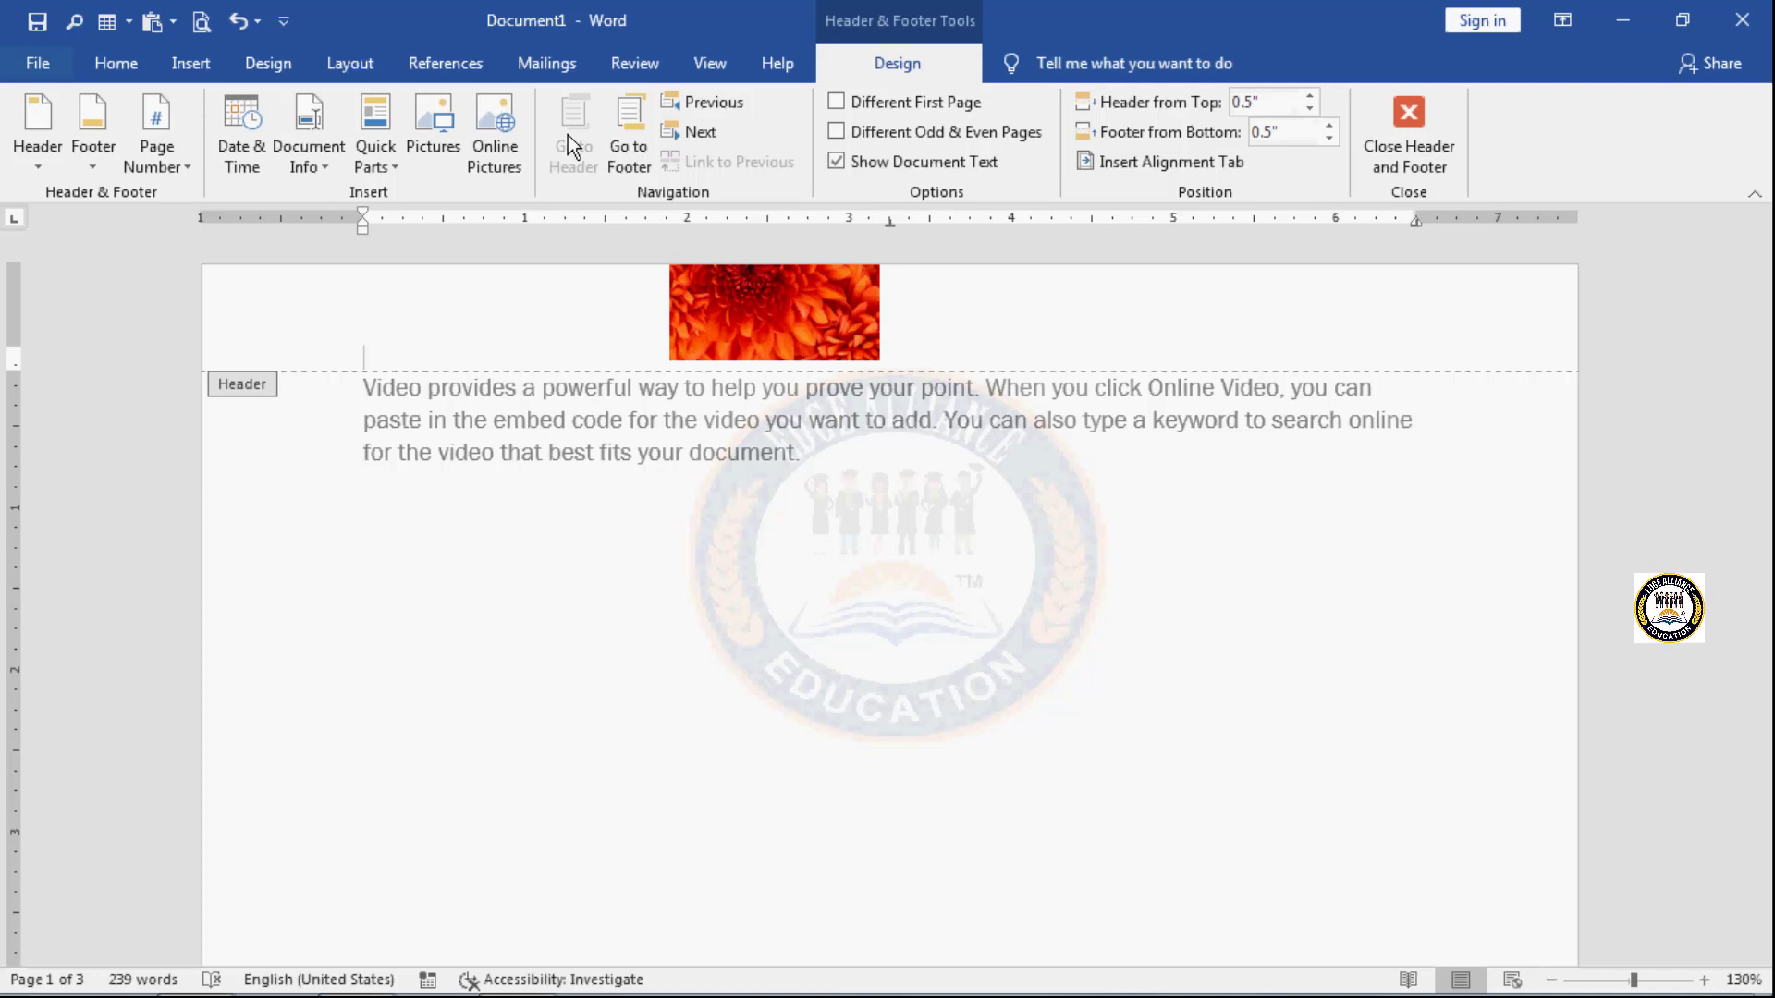
# - Close header and footer editing and look over the pages in the normal document view
pyautogui.click(1404, 136)
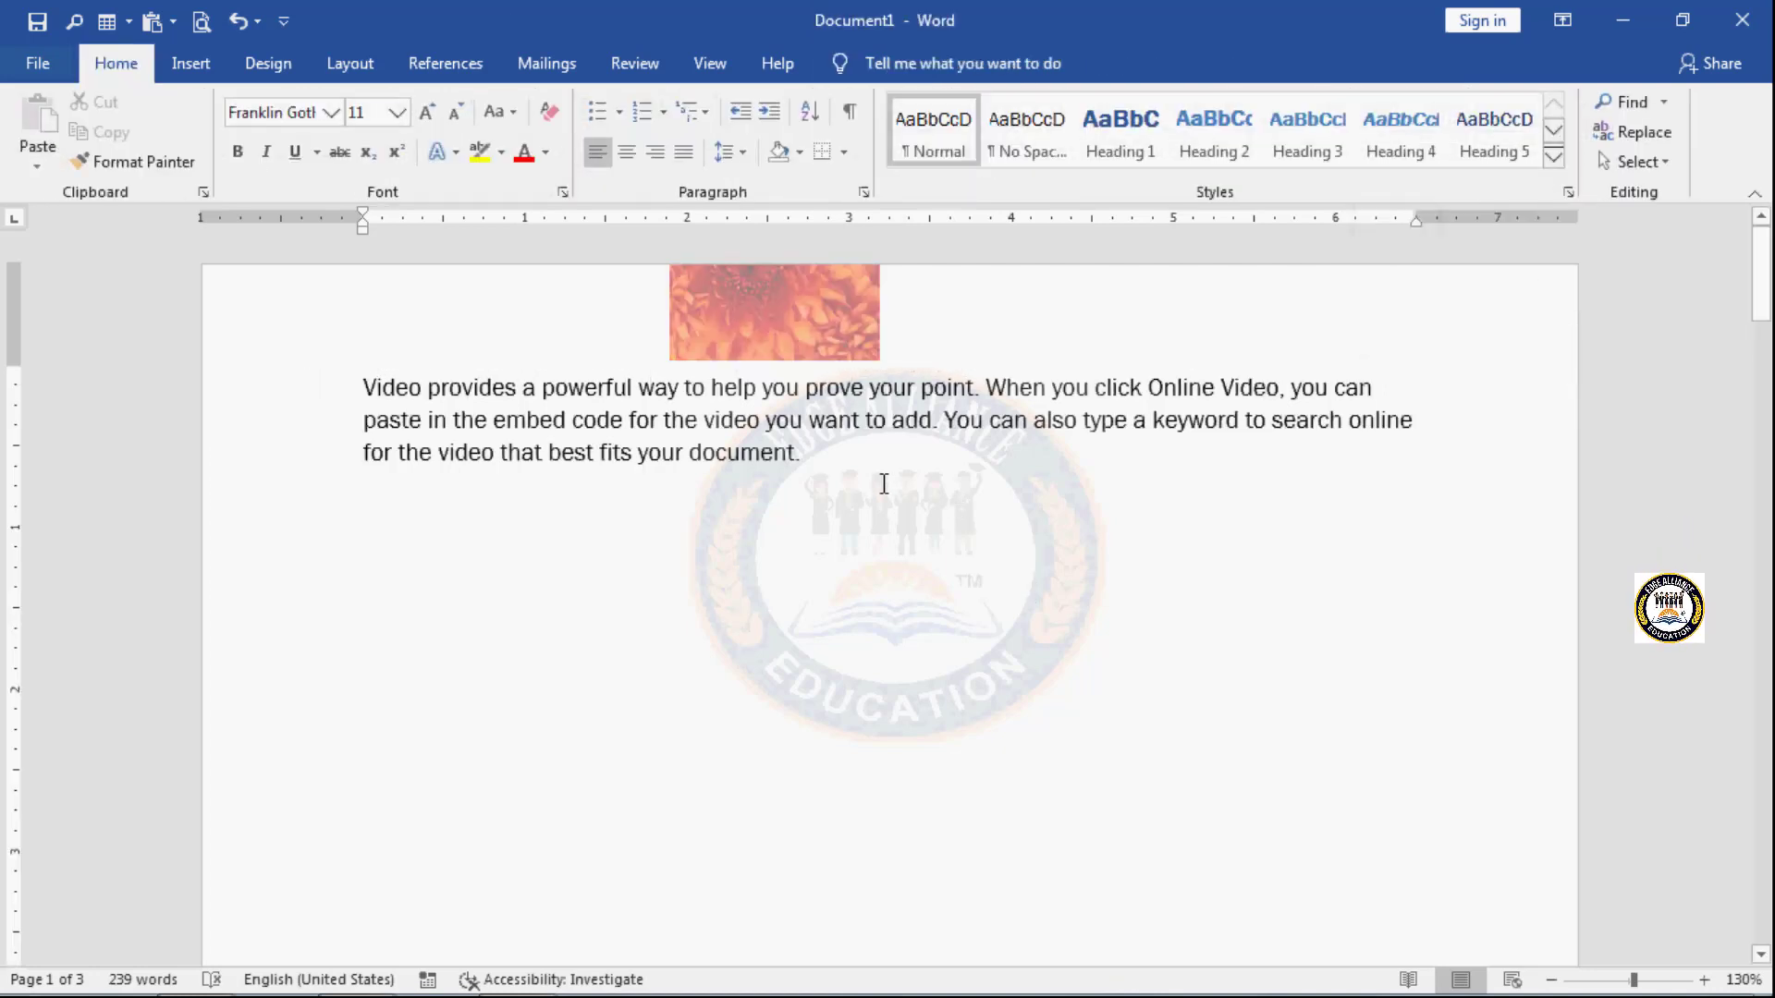
pyautogui.scroll(-15, 881, 483)
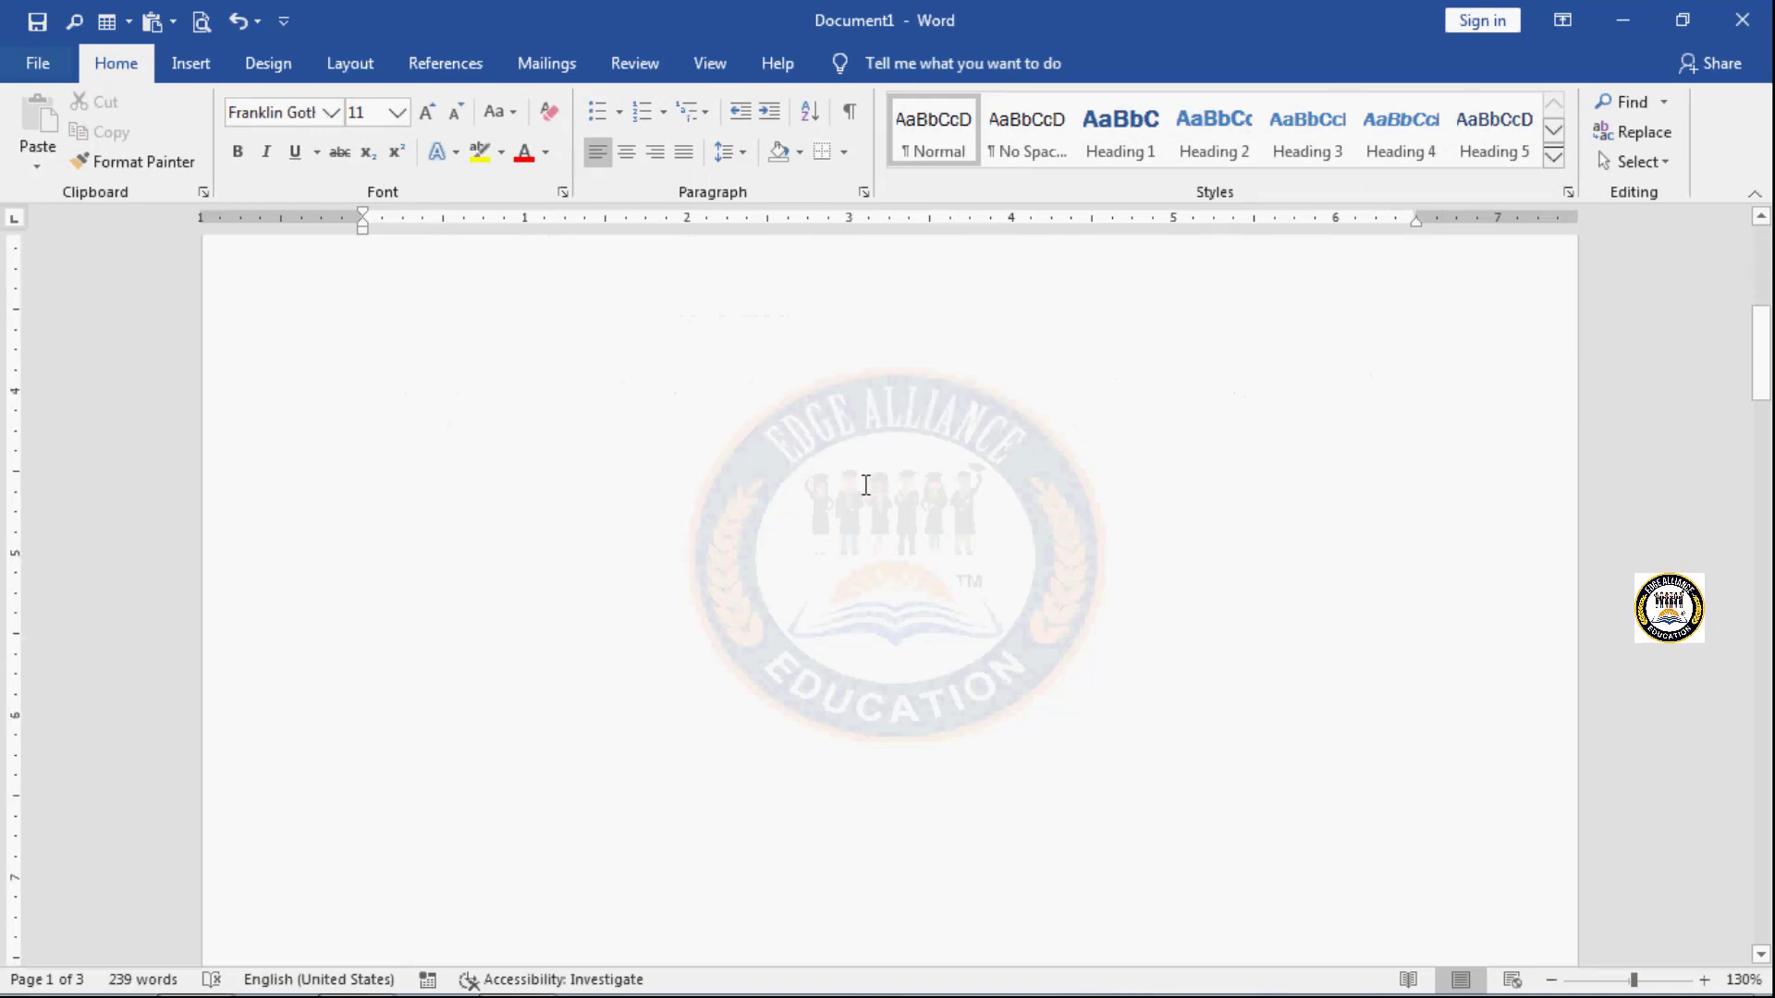
pyautogui.scroll(-5, 846, 537)
pyautogui.scroll(15, 846, 541)
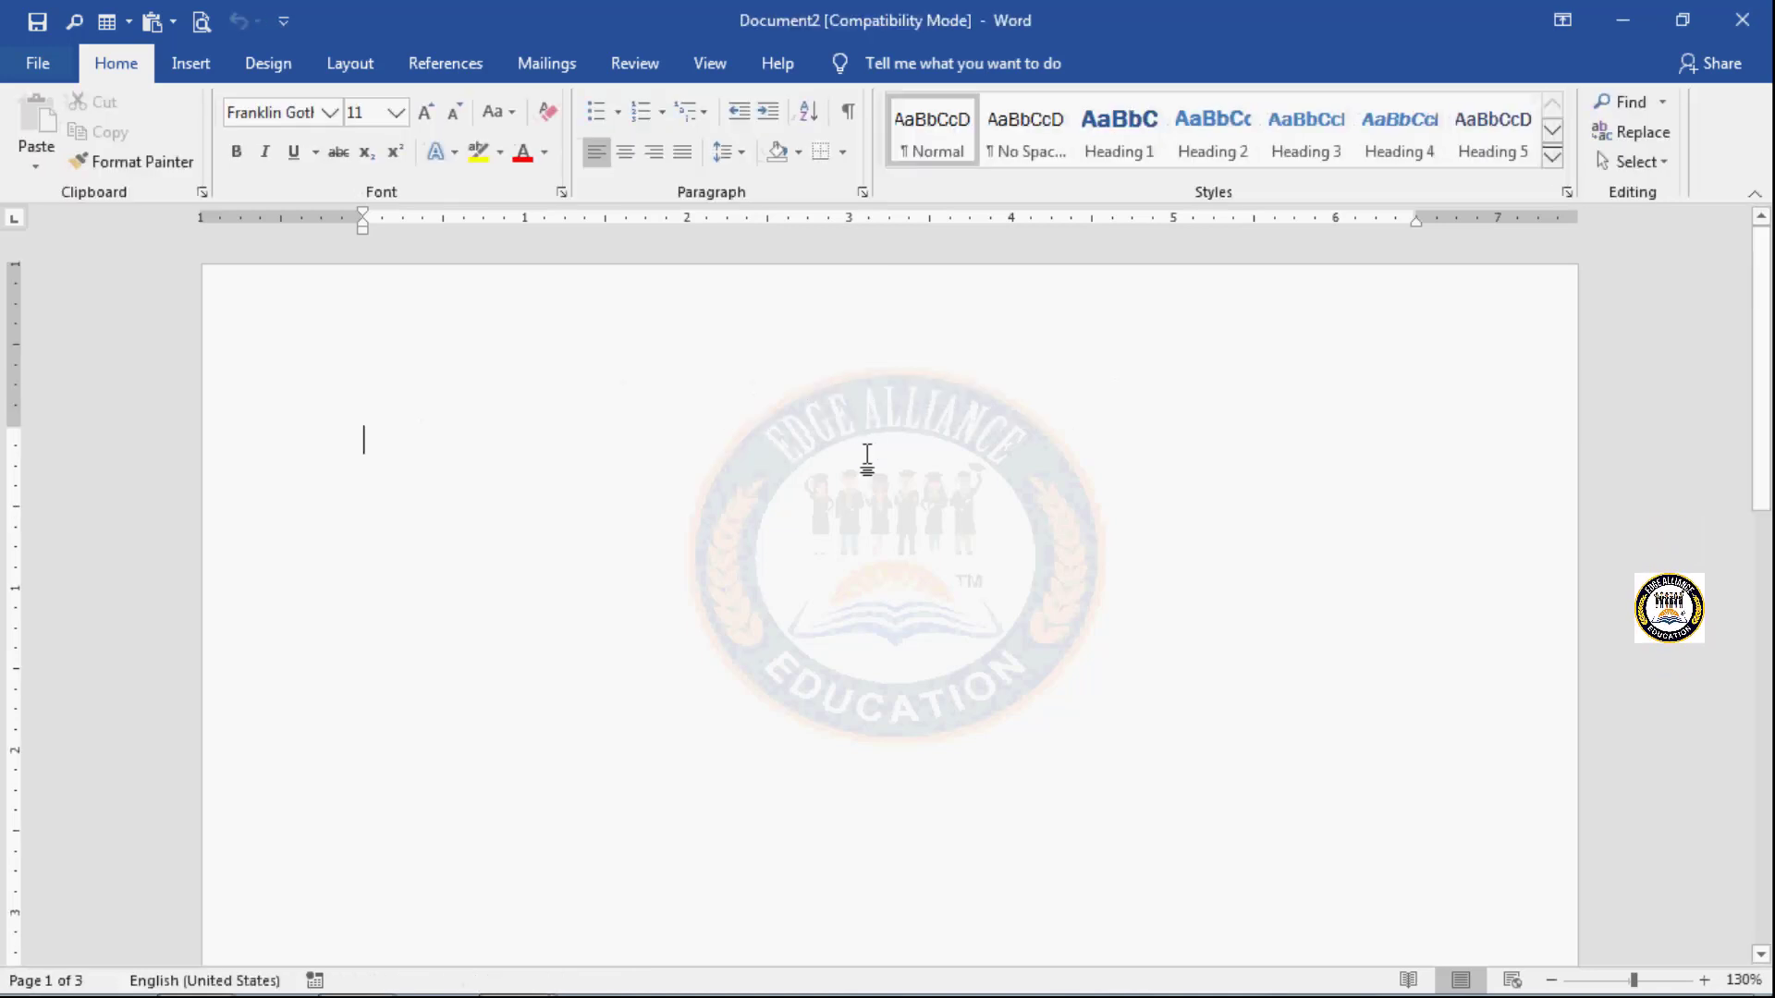
# - Generate sample paragraphs in a new blank document with =rand()
pyautogui.write('=r')
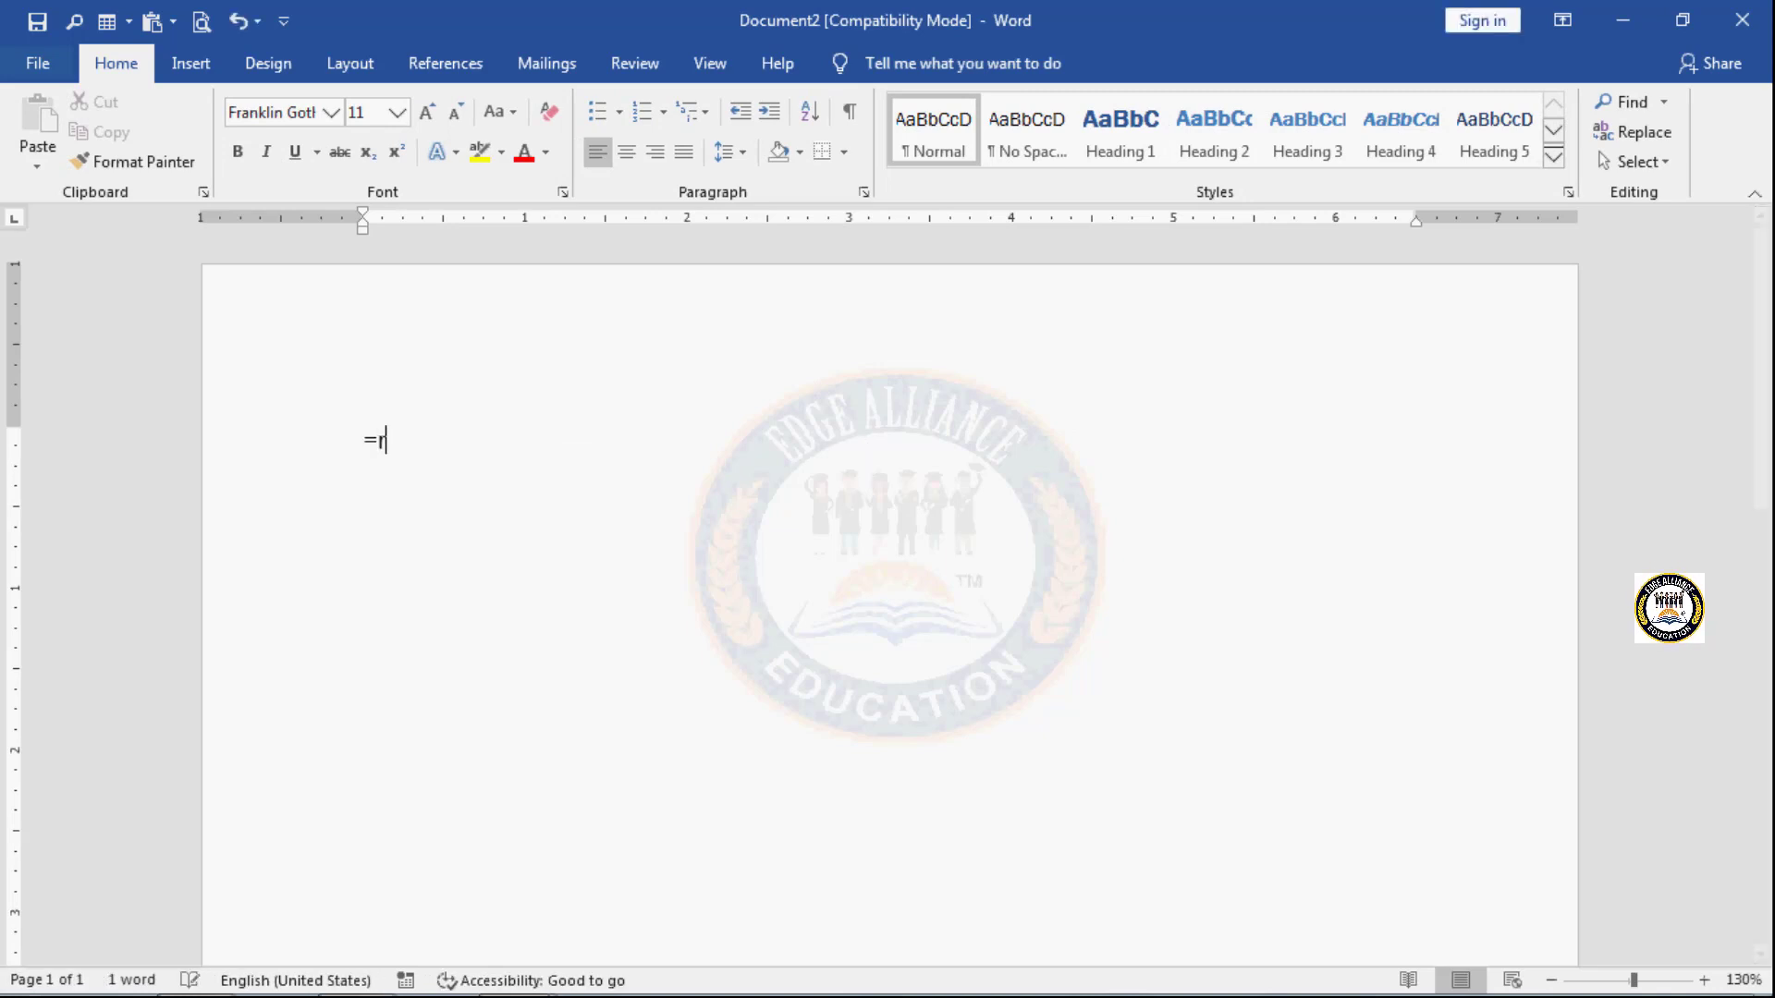
pyautogui.write('and()')
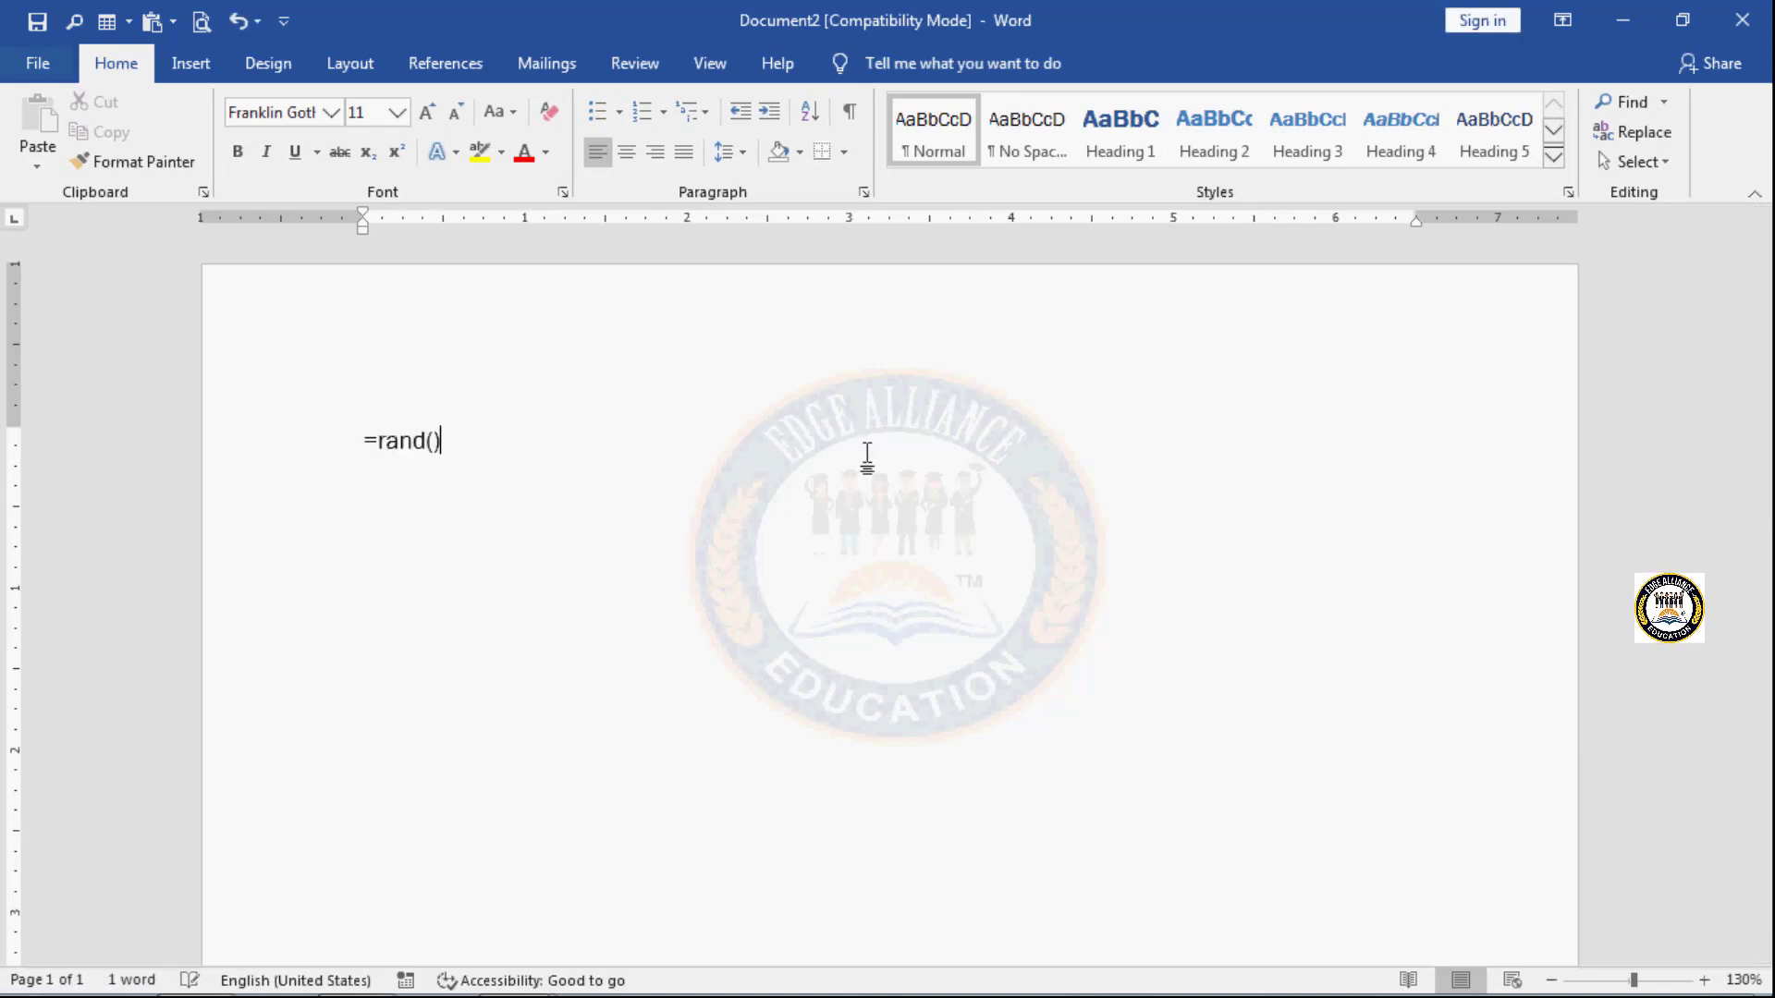
pyautogui.press('Return')
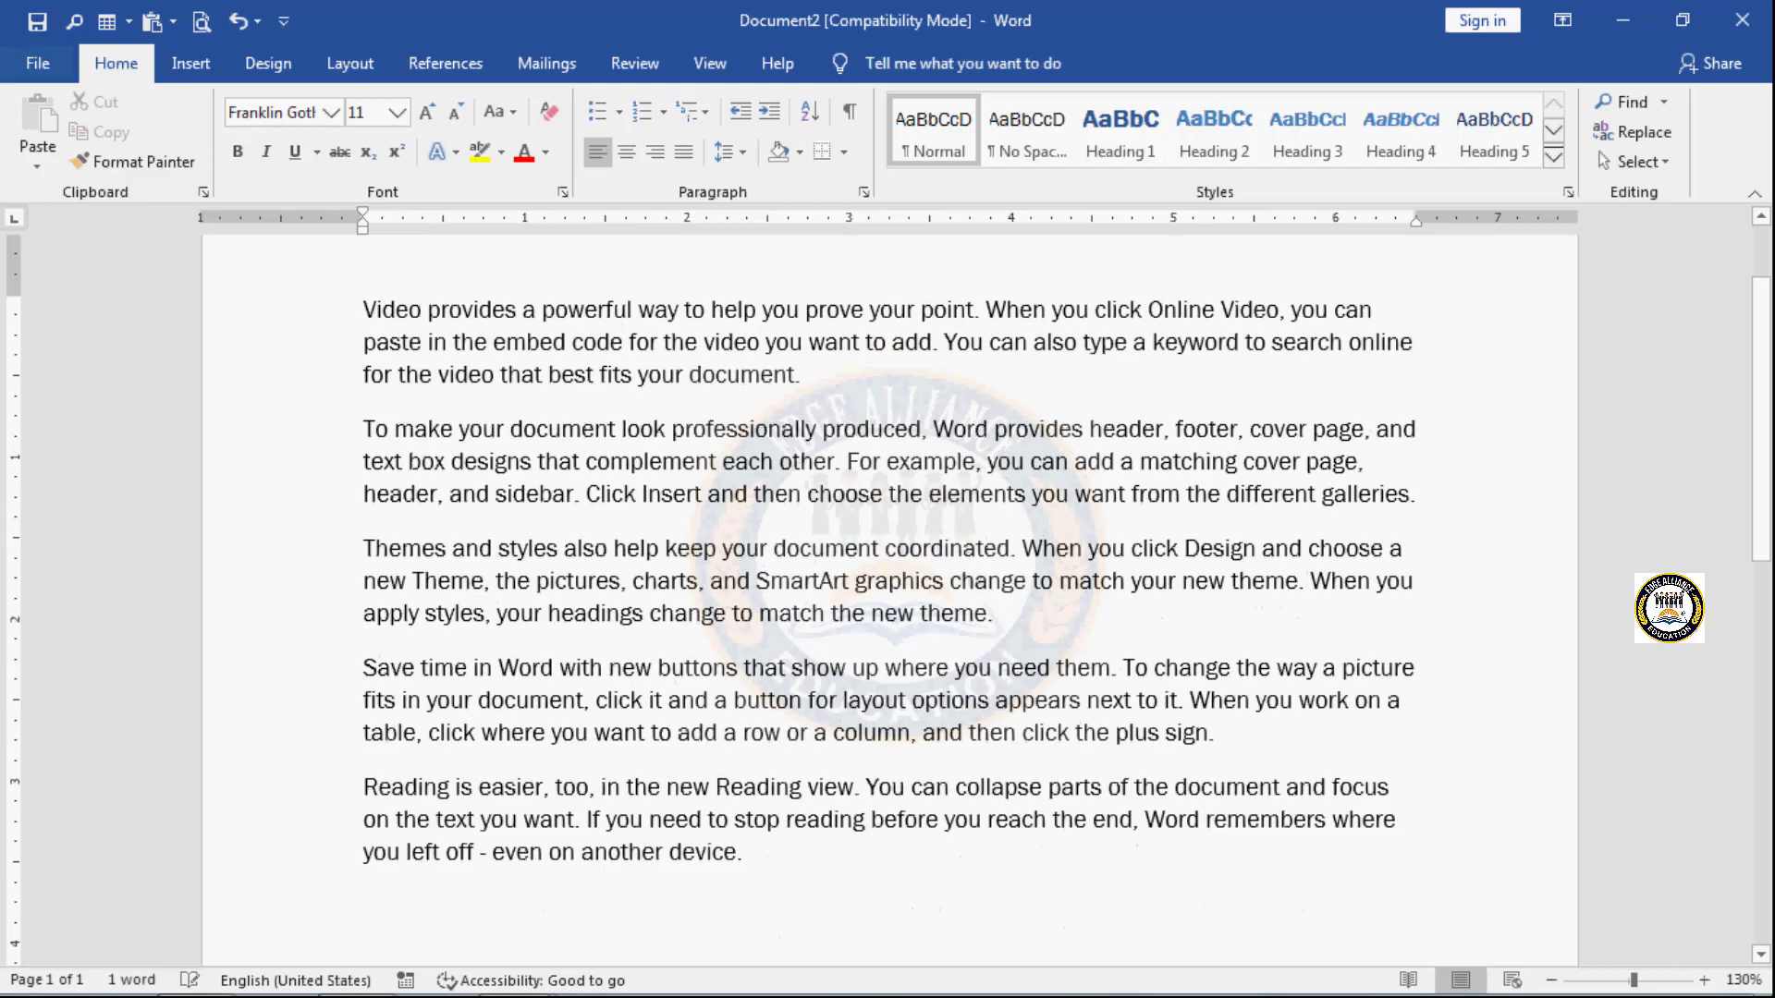
# - Copy all of the sample text and paste it repeatedly to fill five pages
pyautogui.hotkey('ctrl', 'a')
pyautogui.hotkey('ctrl', 'c')
pyautogui.hotkey('ctrl', 'v')
pyautogui.hotkey('ctrl', 'v')
pyautogui.hotkey('ctrl', 'v')
pyautogui.hotkey('ctrl', 'v')
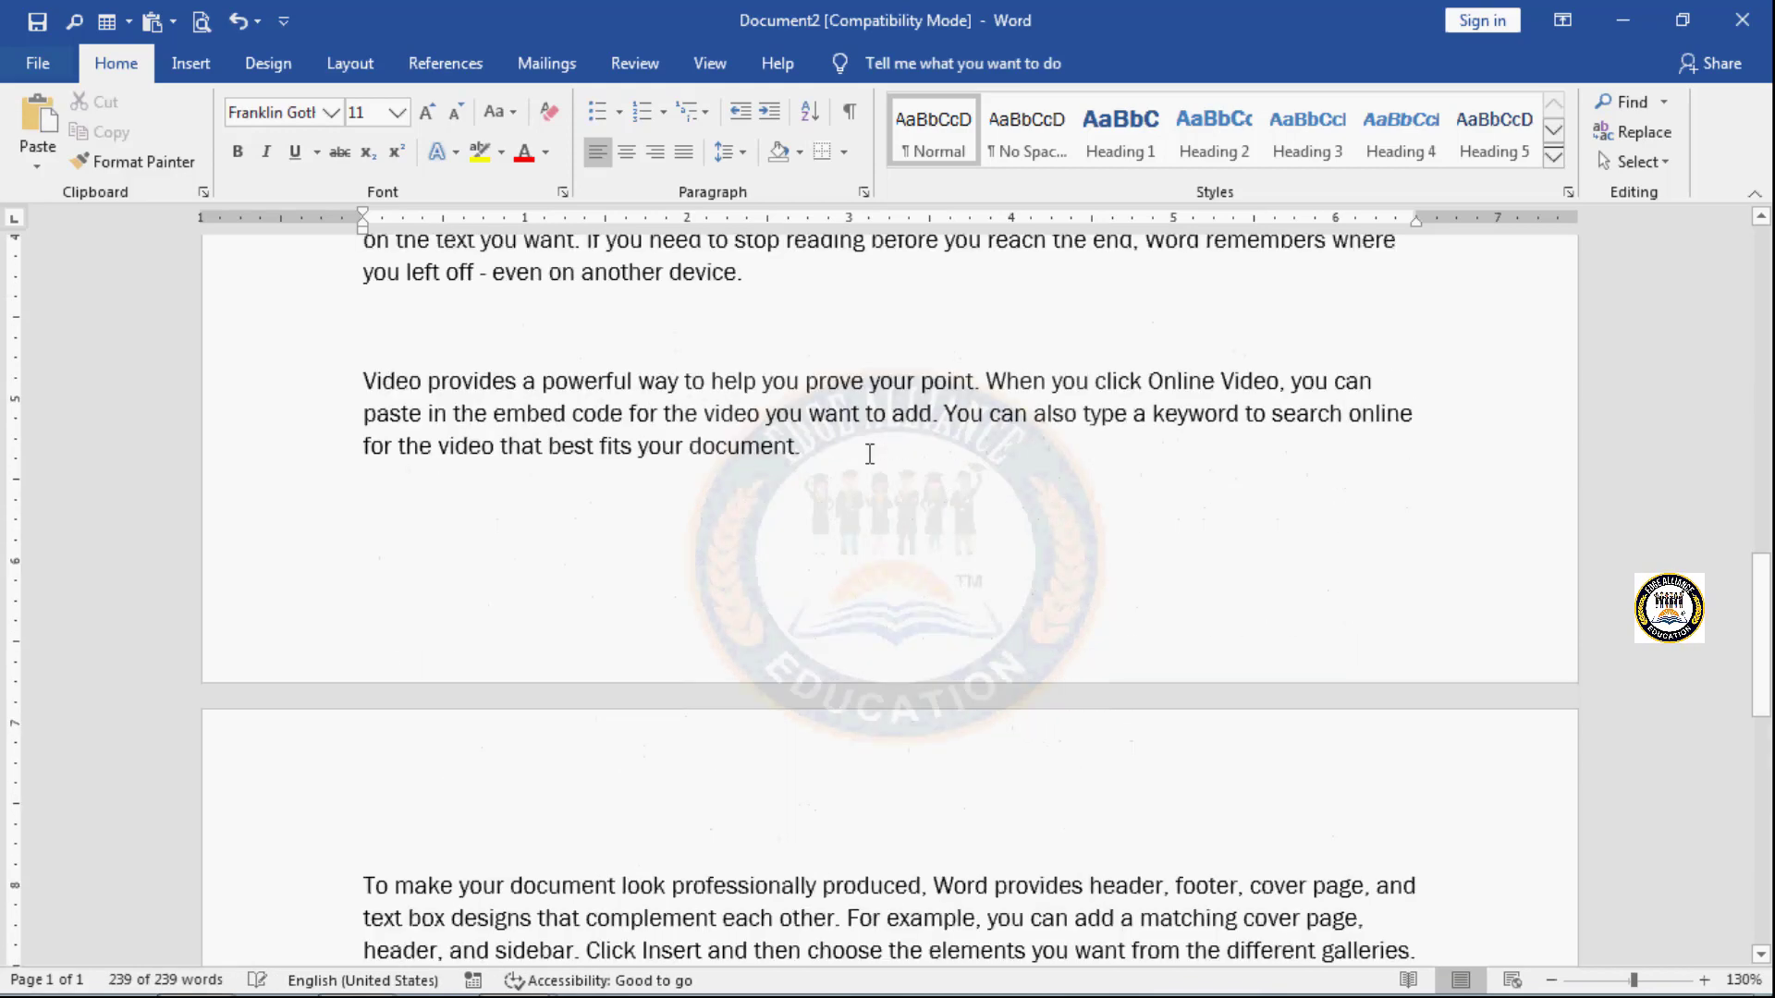
pyautogui.hotkey('ctrl', 'v')
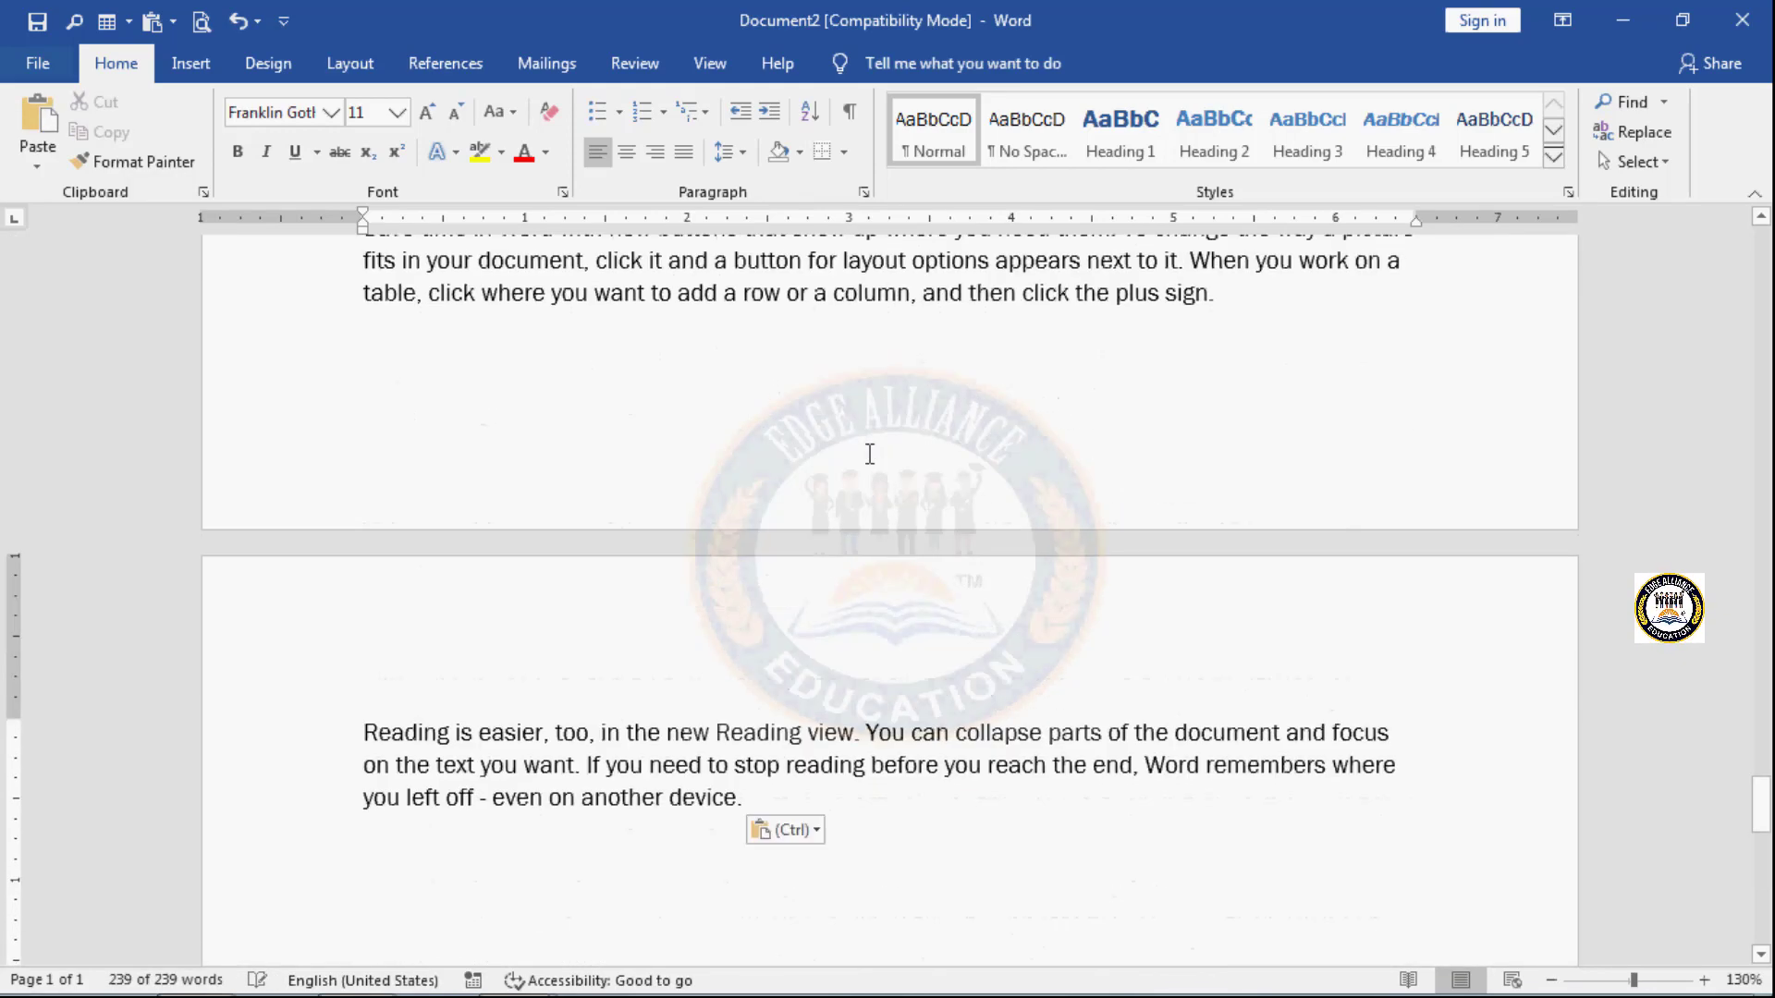
pyautogui.scroll(20, 869, 454)
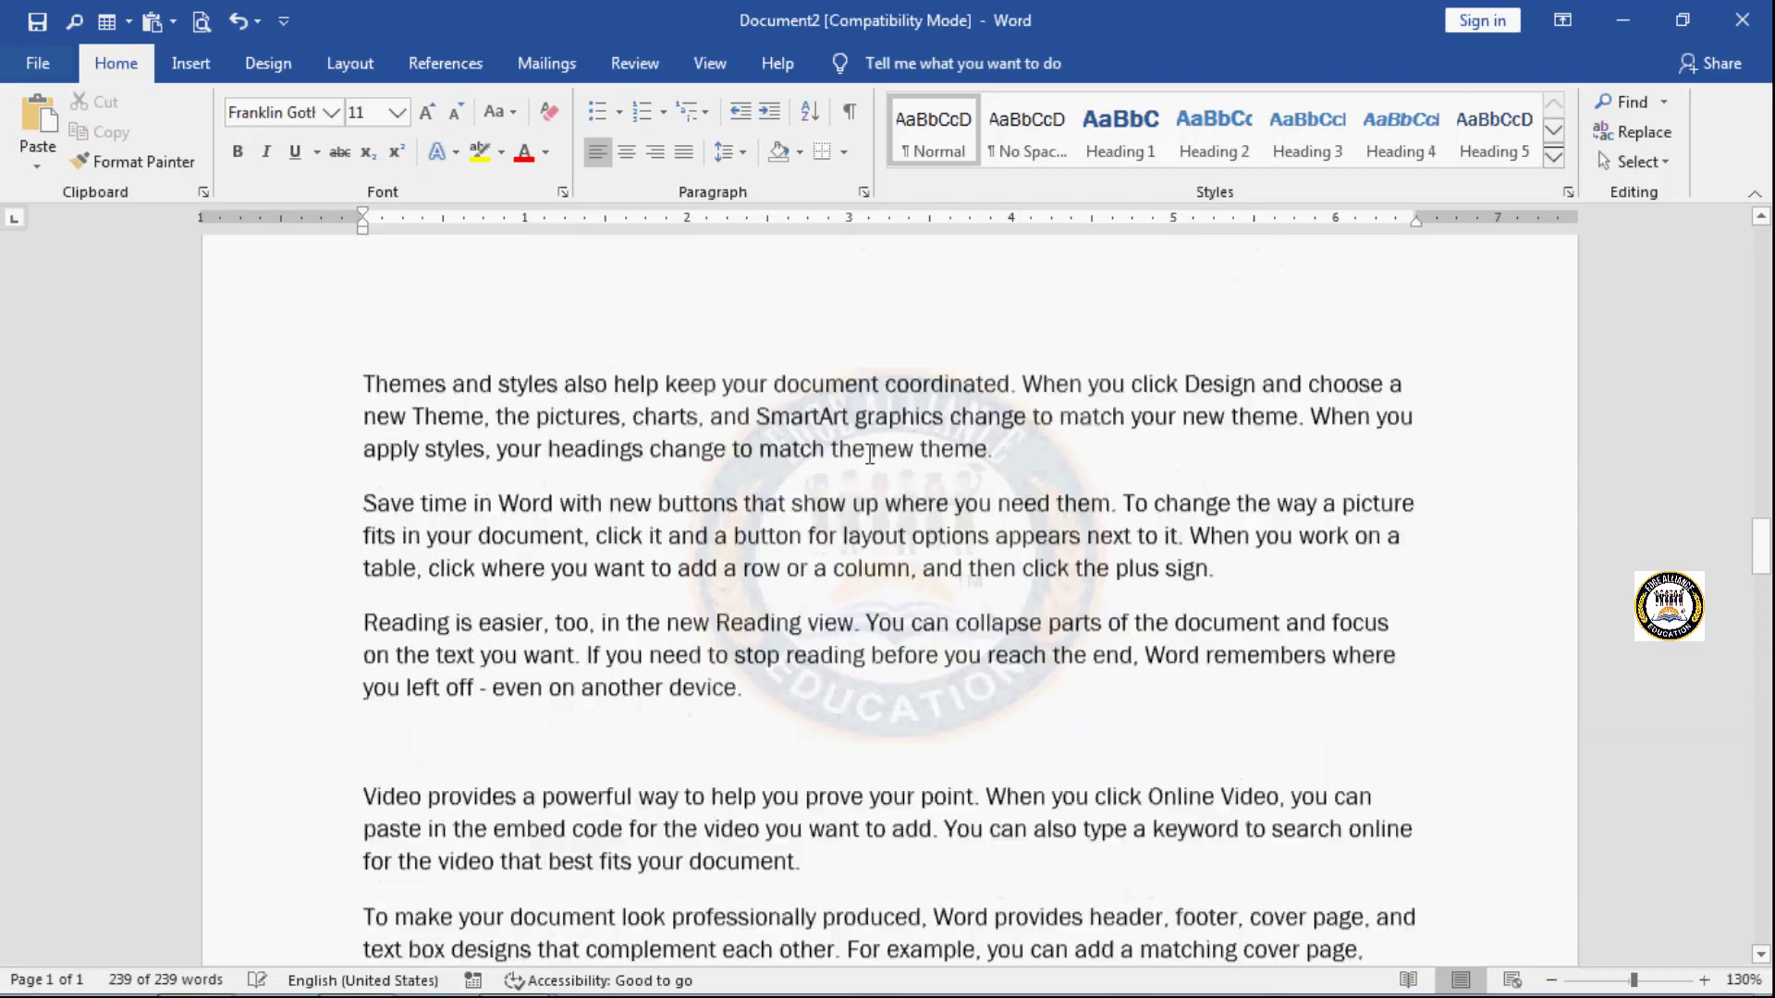
pyautogui.scroll(20, 869, 454)
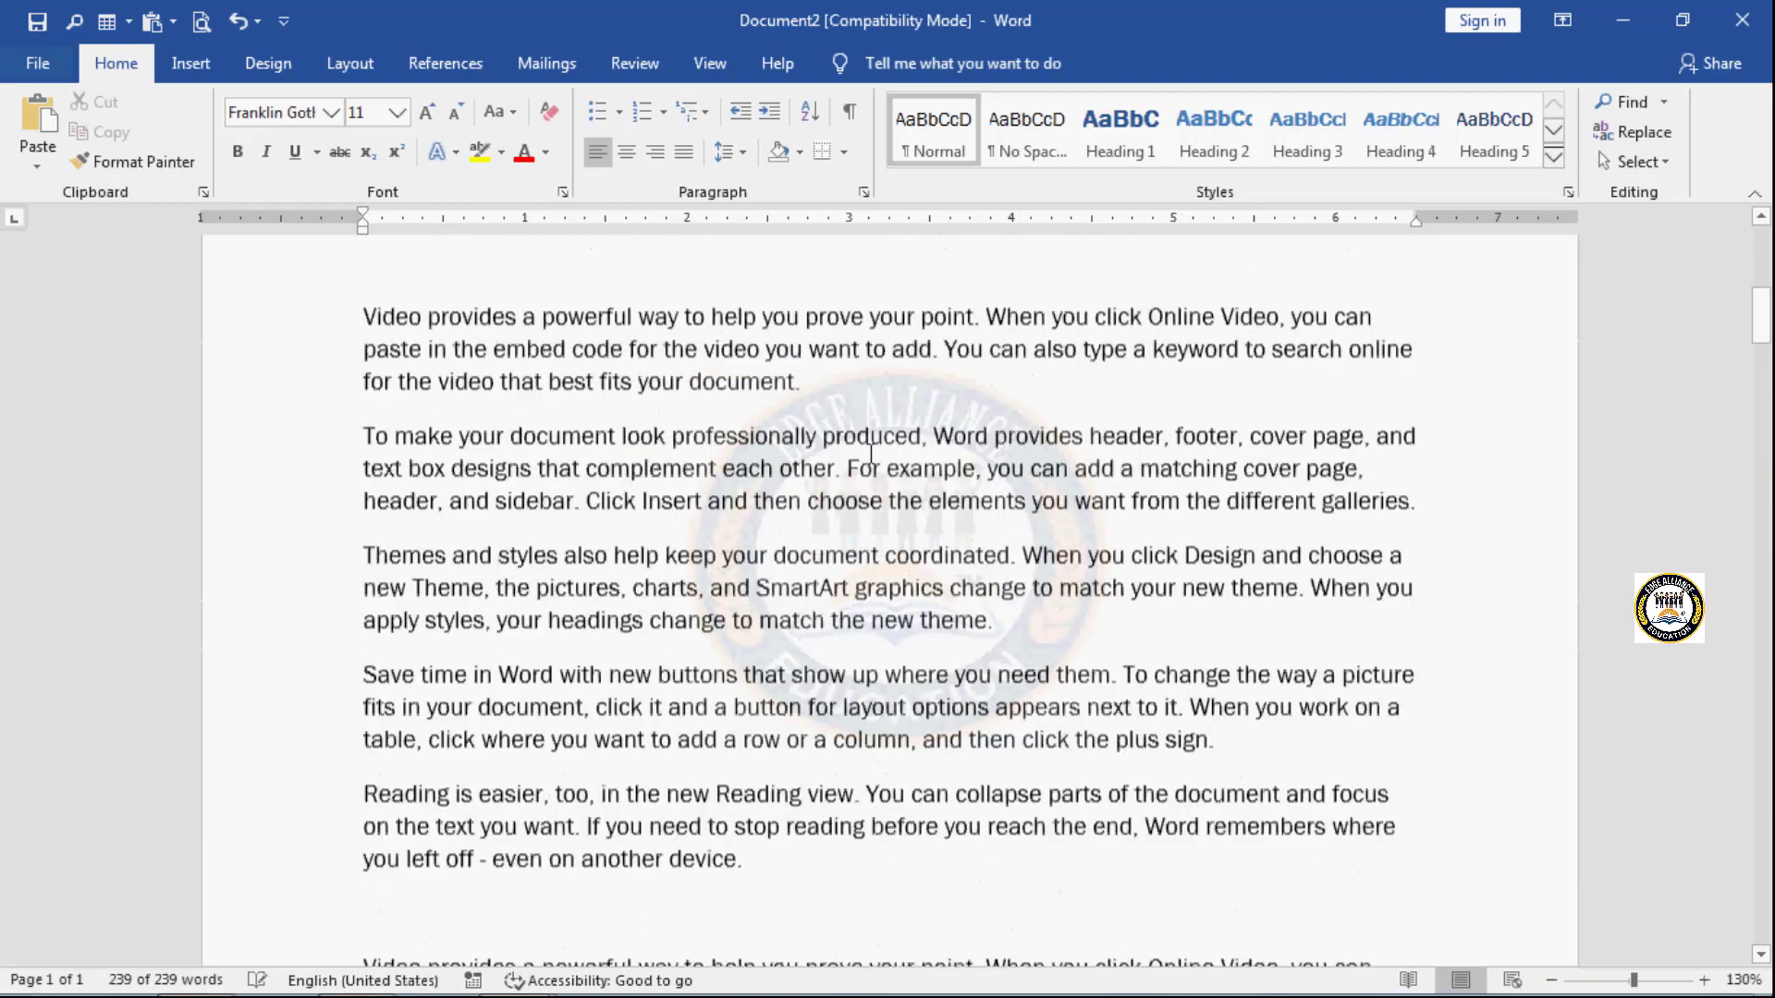
pyautogui.scroll(1, 872, 454)
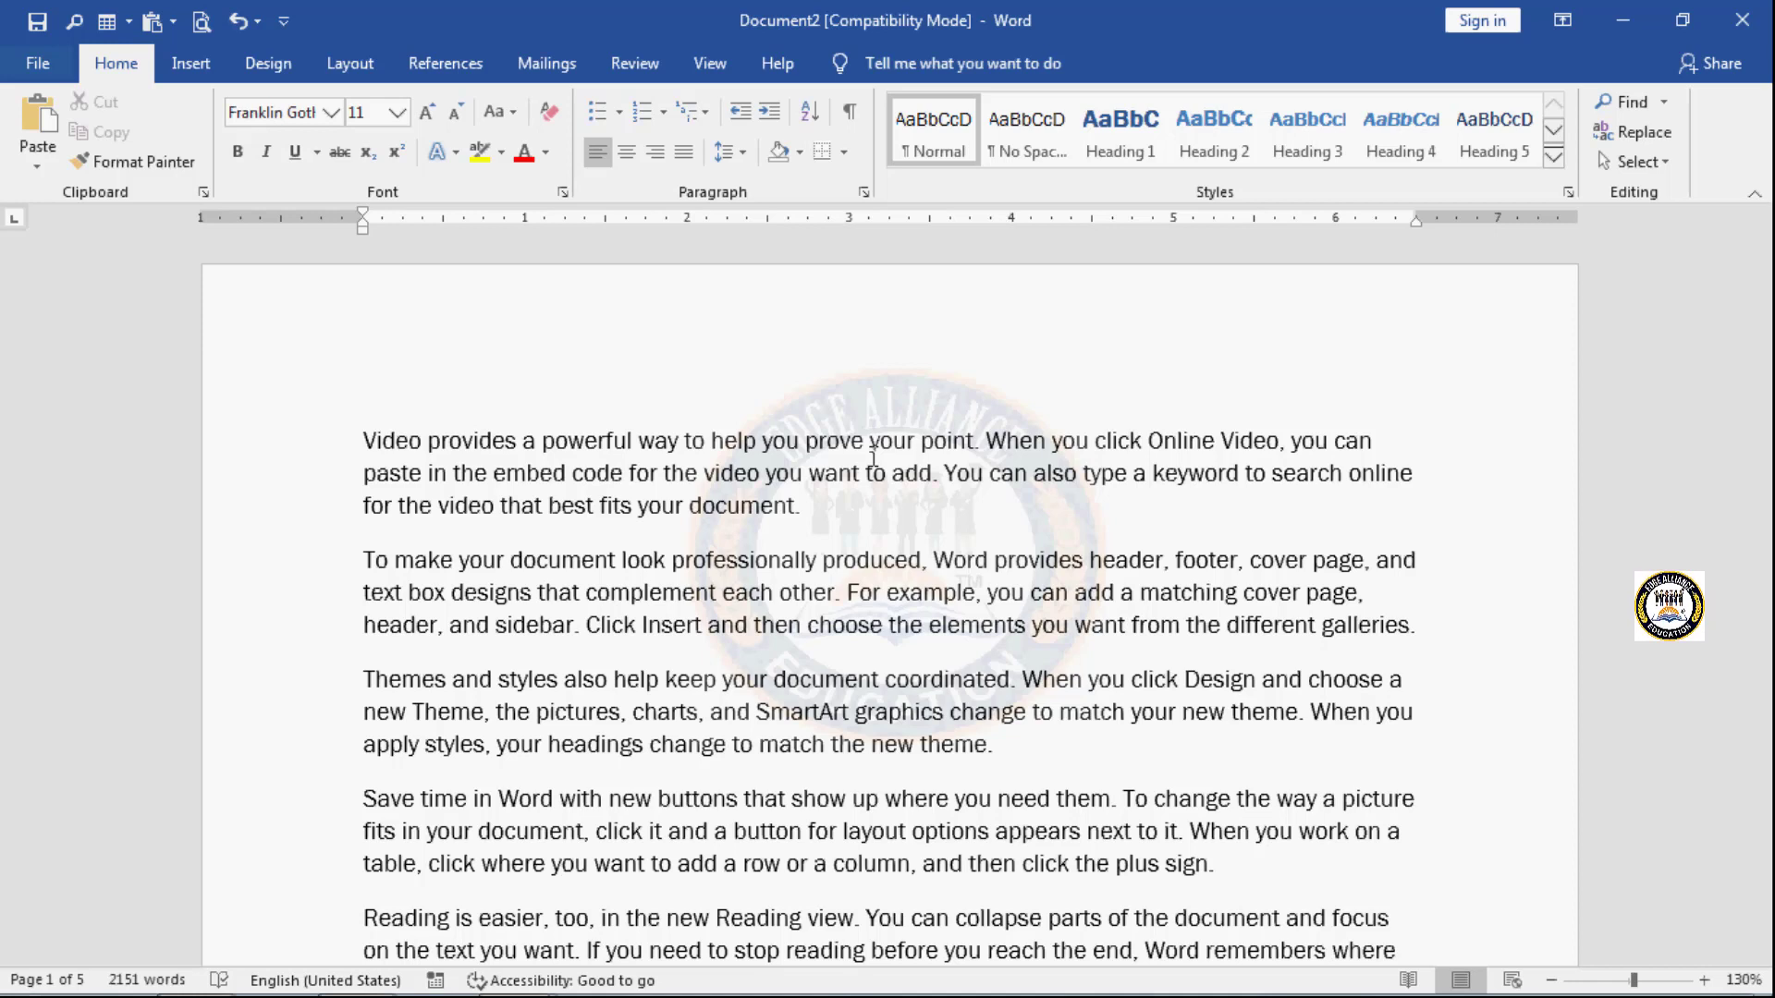
# - Insert a Next Page section break after the second paragraph, which ends with "from the different galleries."
pyautogui.click(1441, 628)
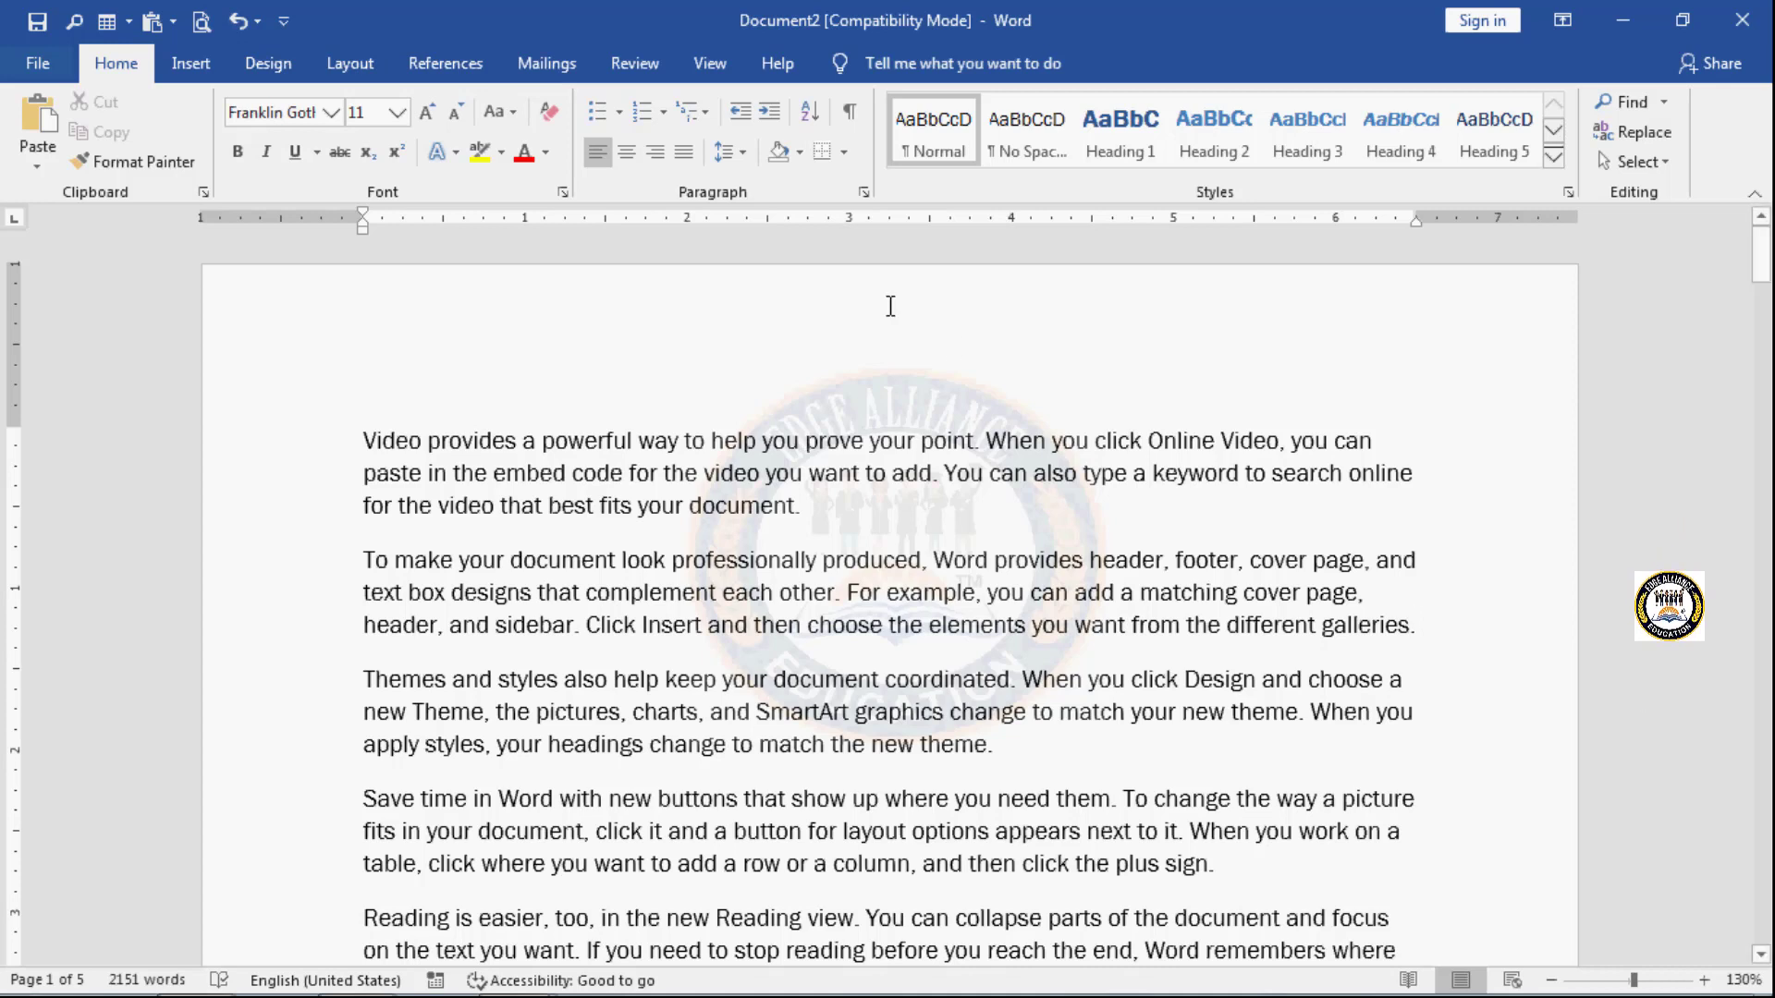
pyautogui.click(349, 79)
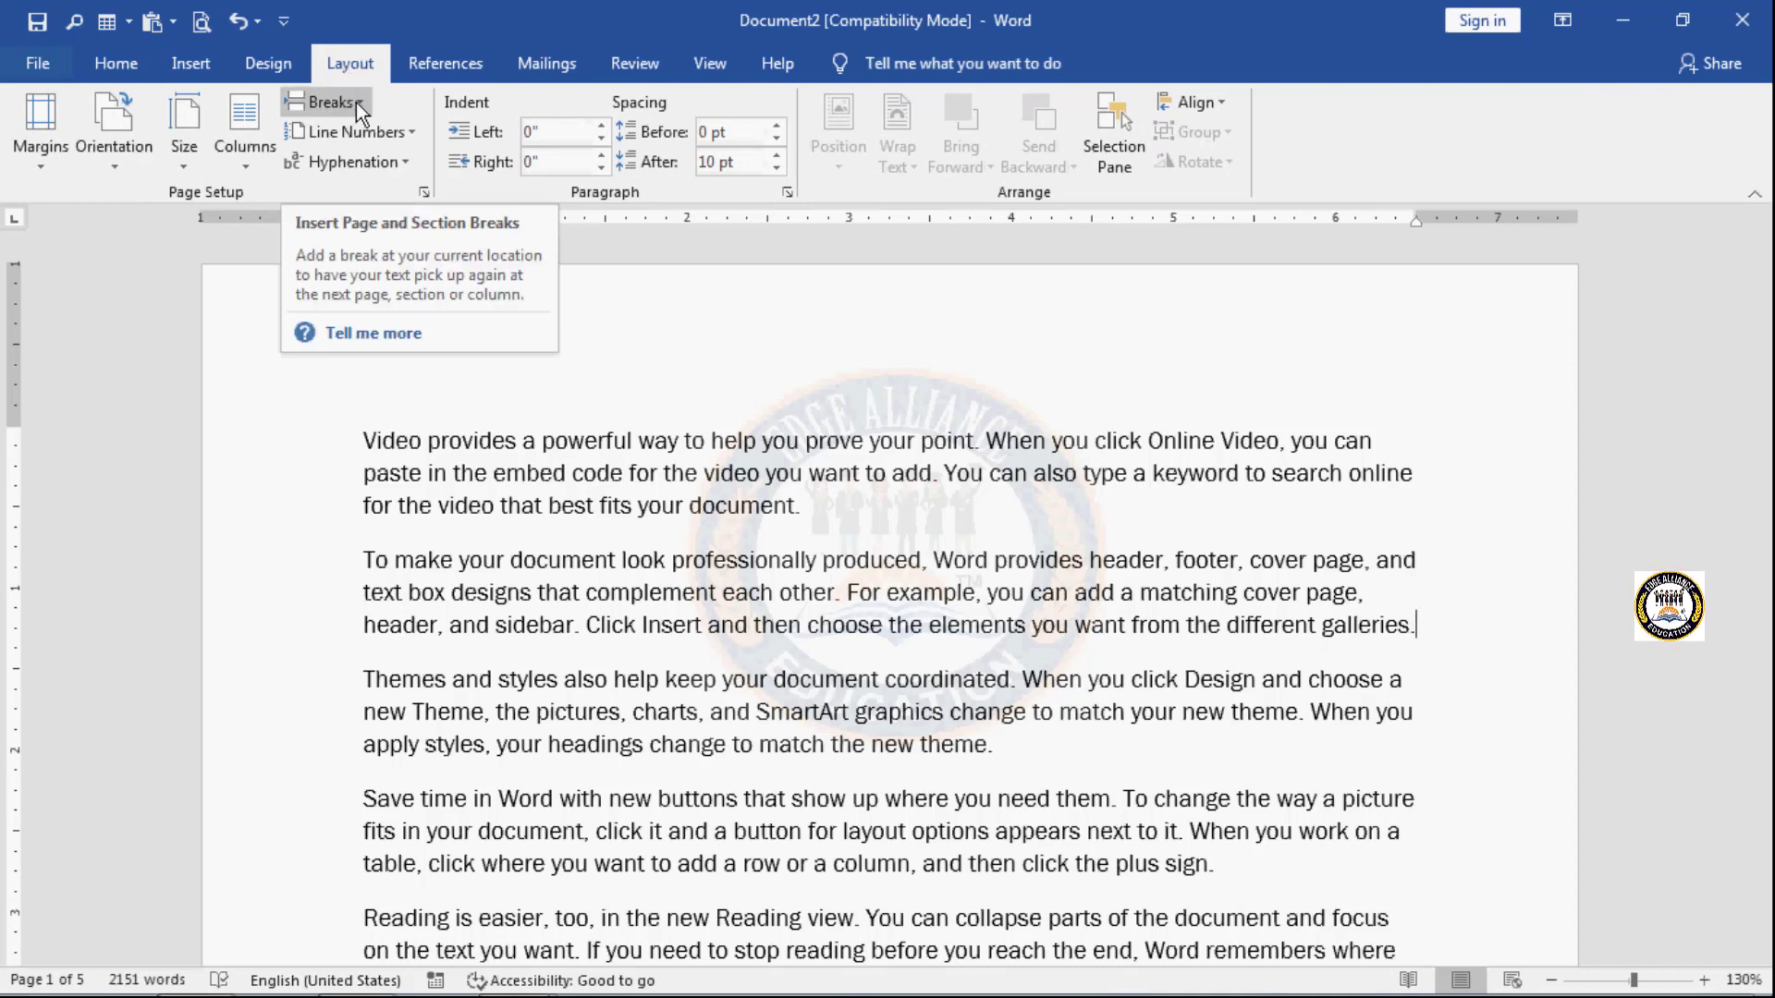
pyautogui.click(359, 102)
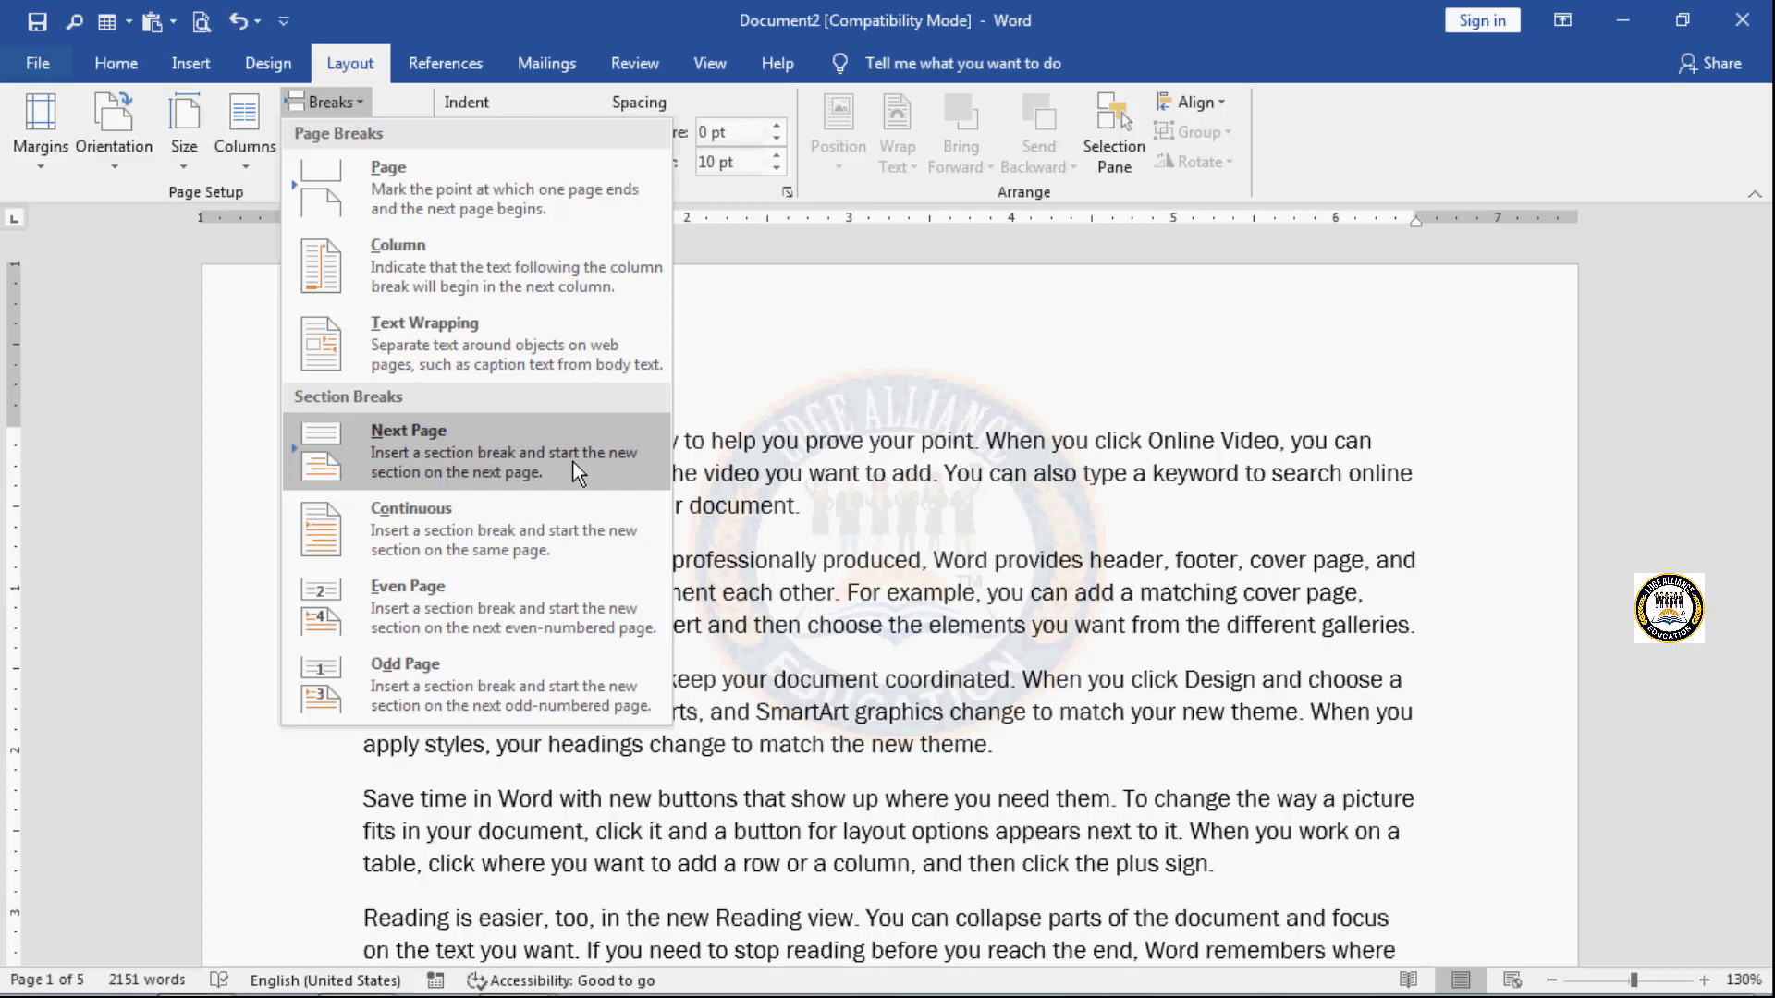
pyautogui.click(519, 449)
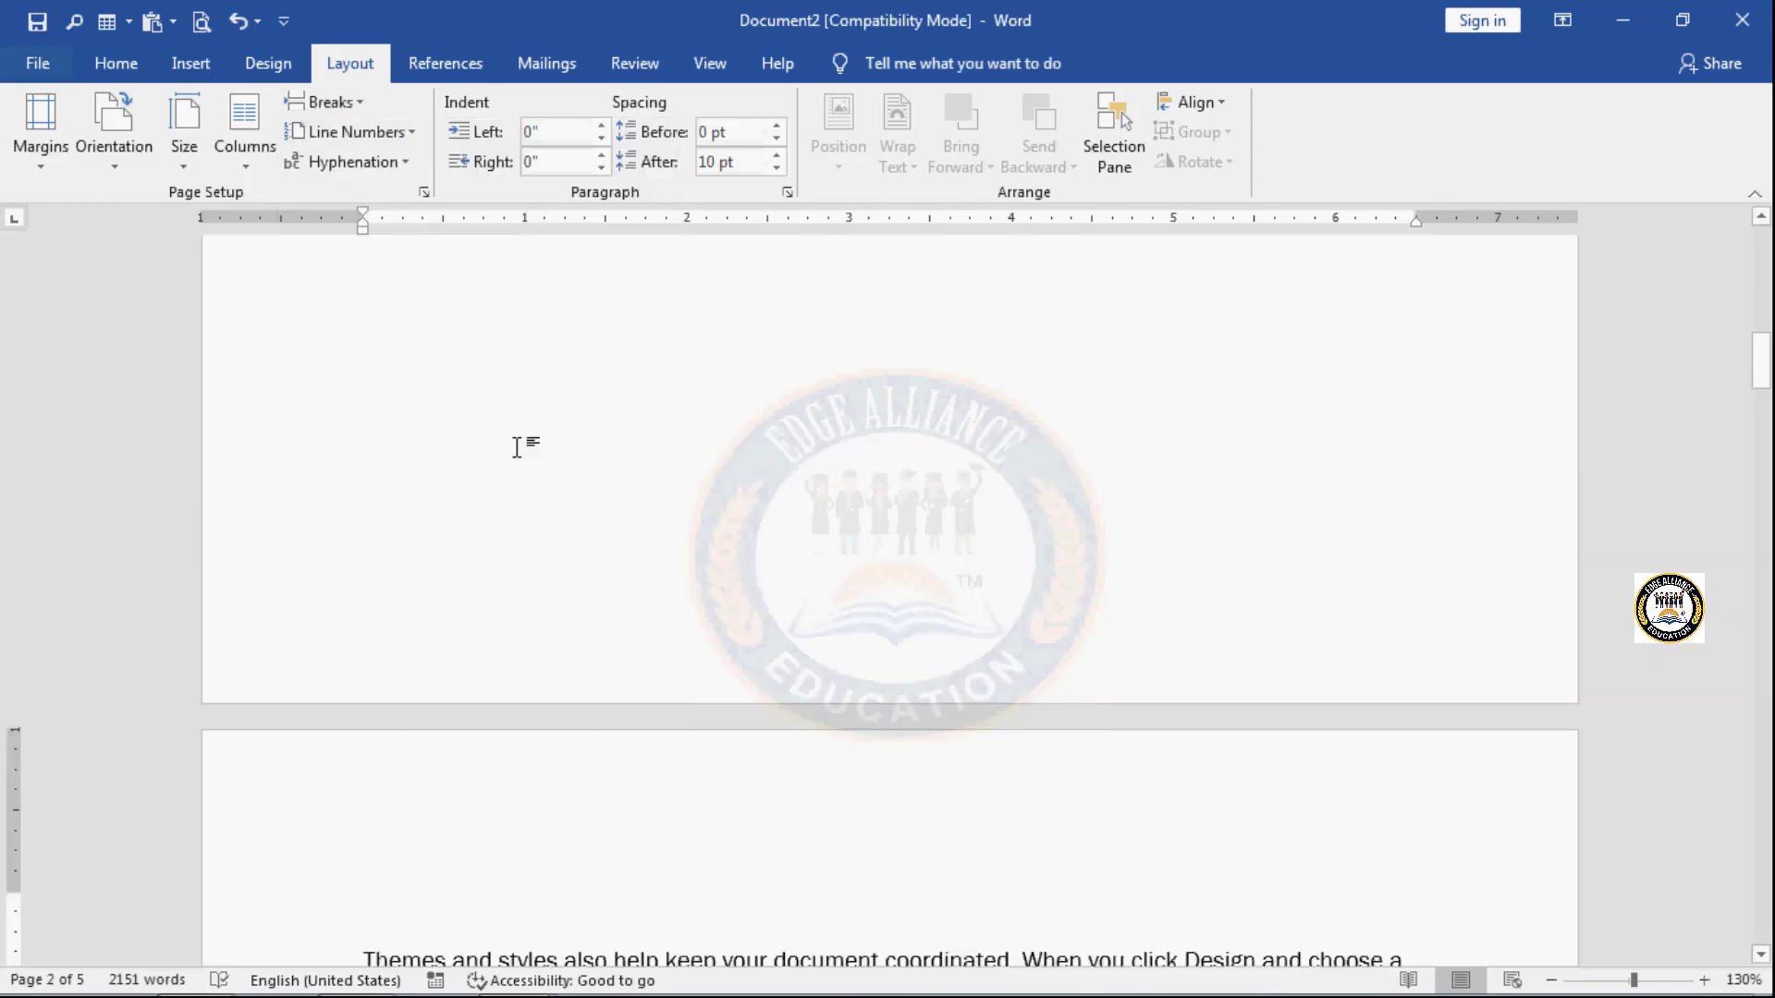
# - Insert a Next Page section break on page 2 after the paragraph ending with "click the plus sign."
pyautogui.scroll(-5, 516, 447)
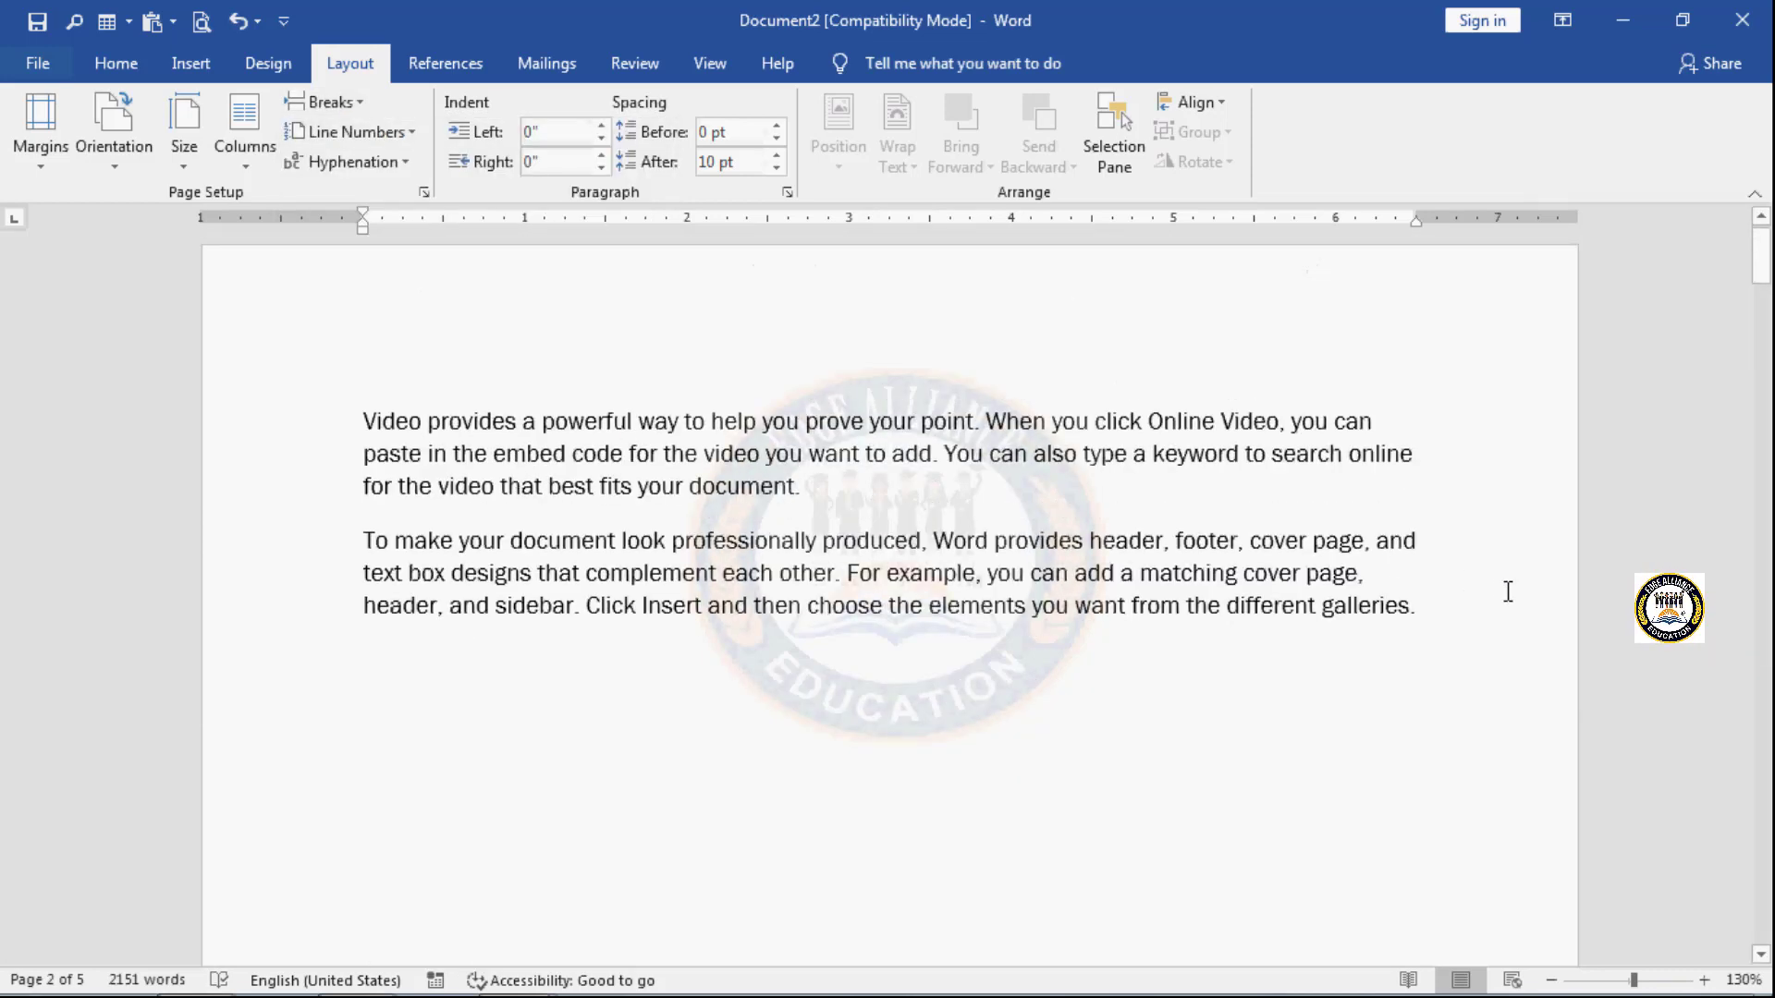
pyautogui.scroll(-3, 1419, 624)
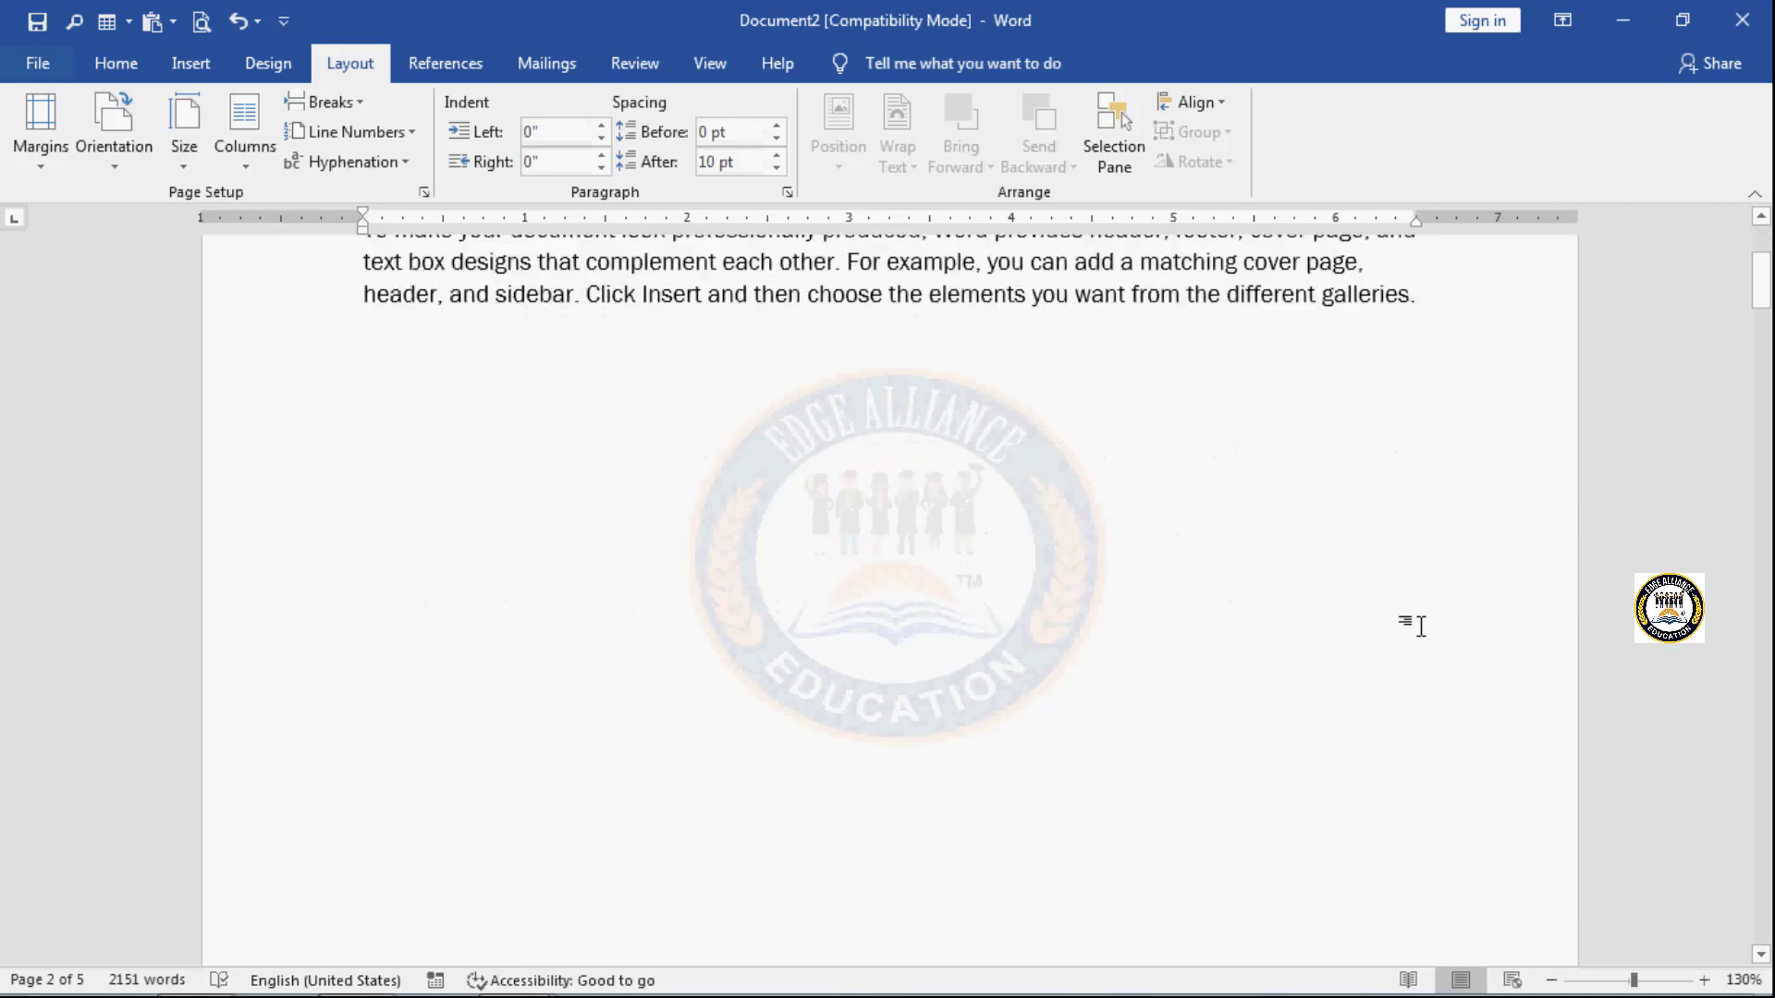
pyautogui.scroll(-8, 1419, 628)
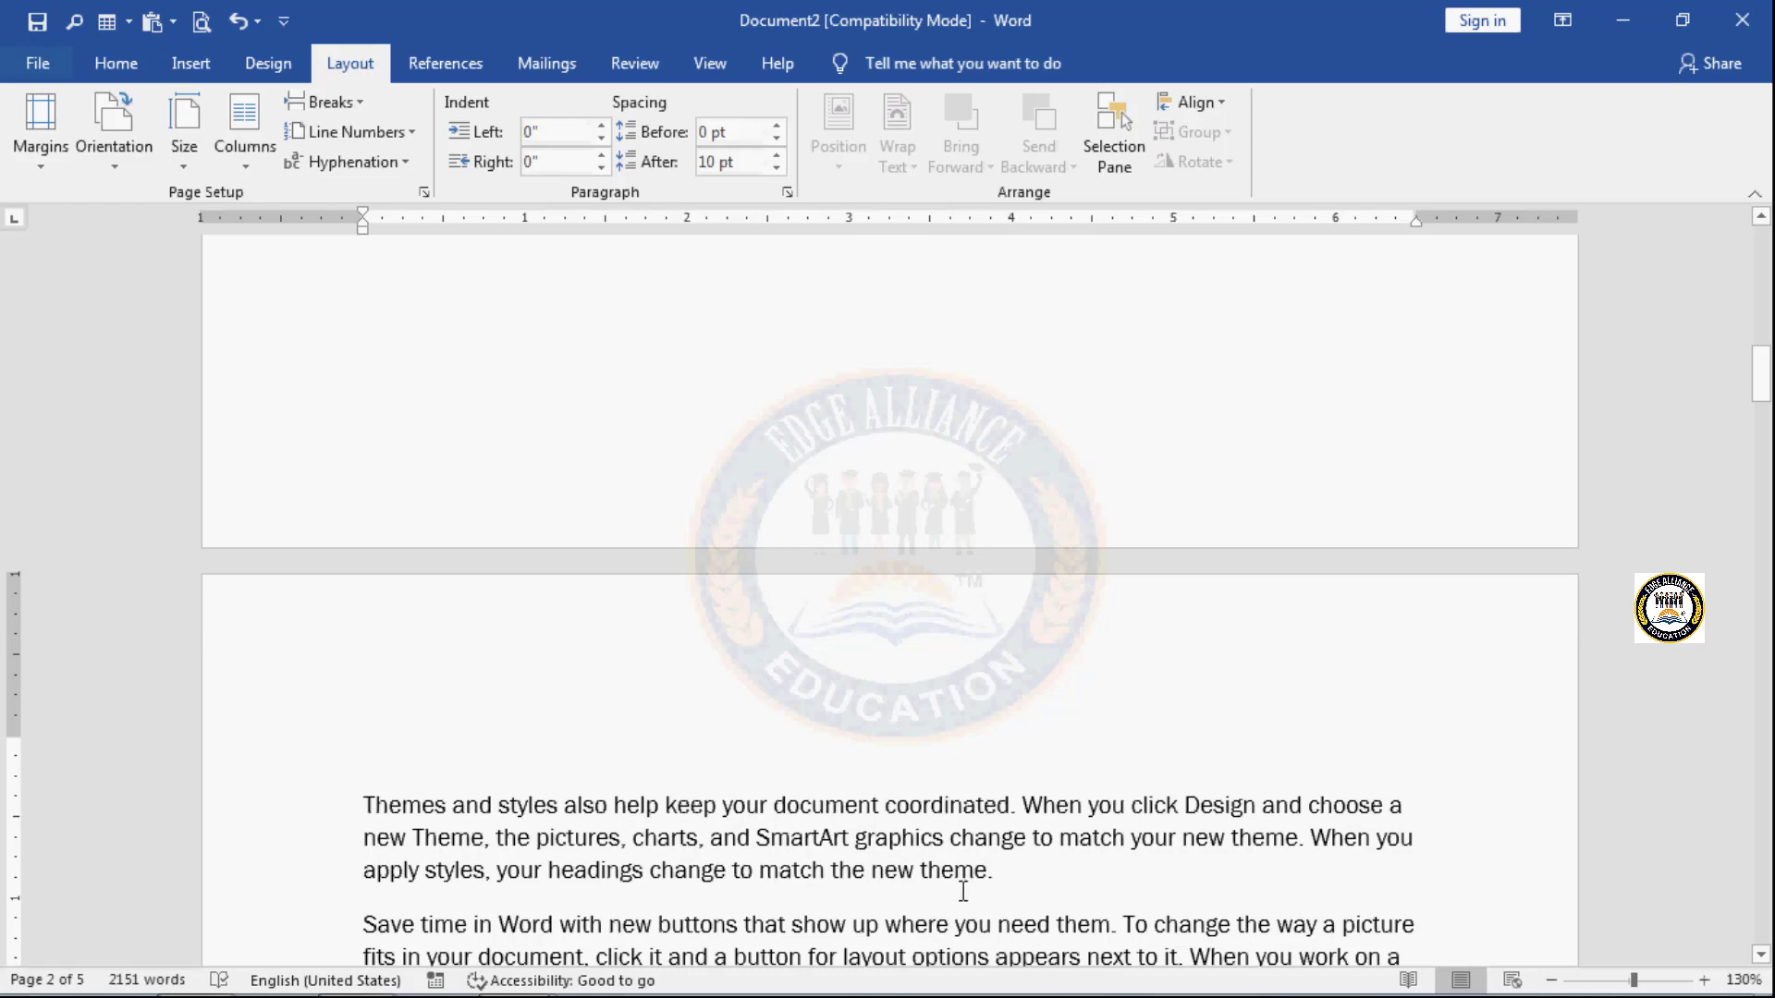
pyautogui.scroll(-3, 962, 890)
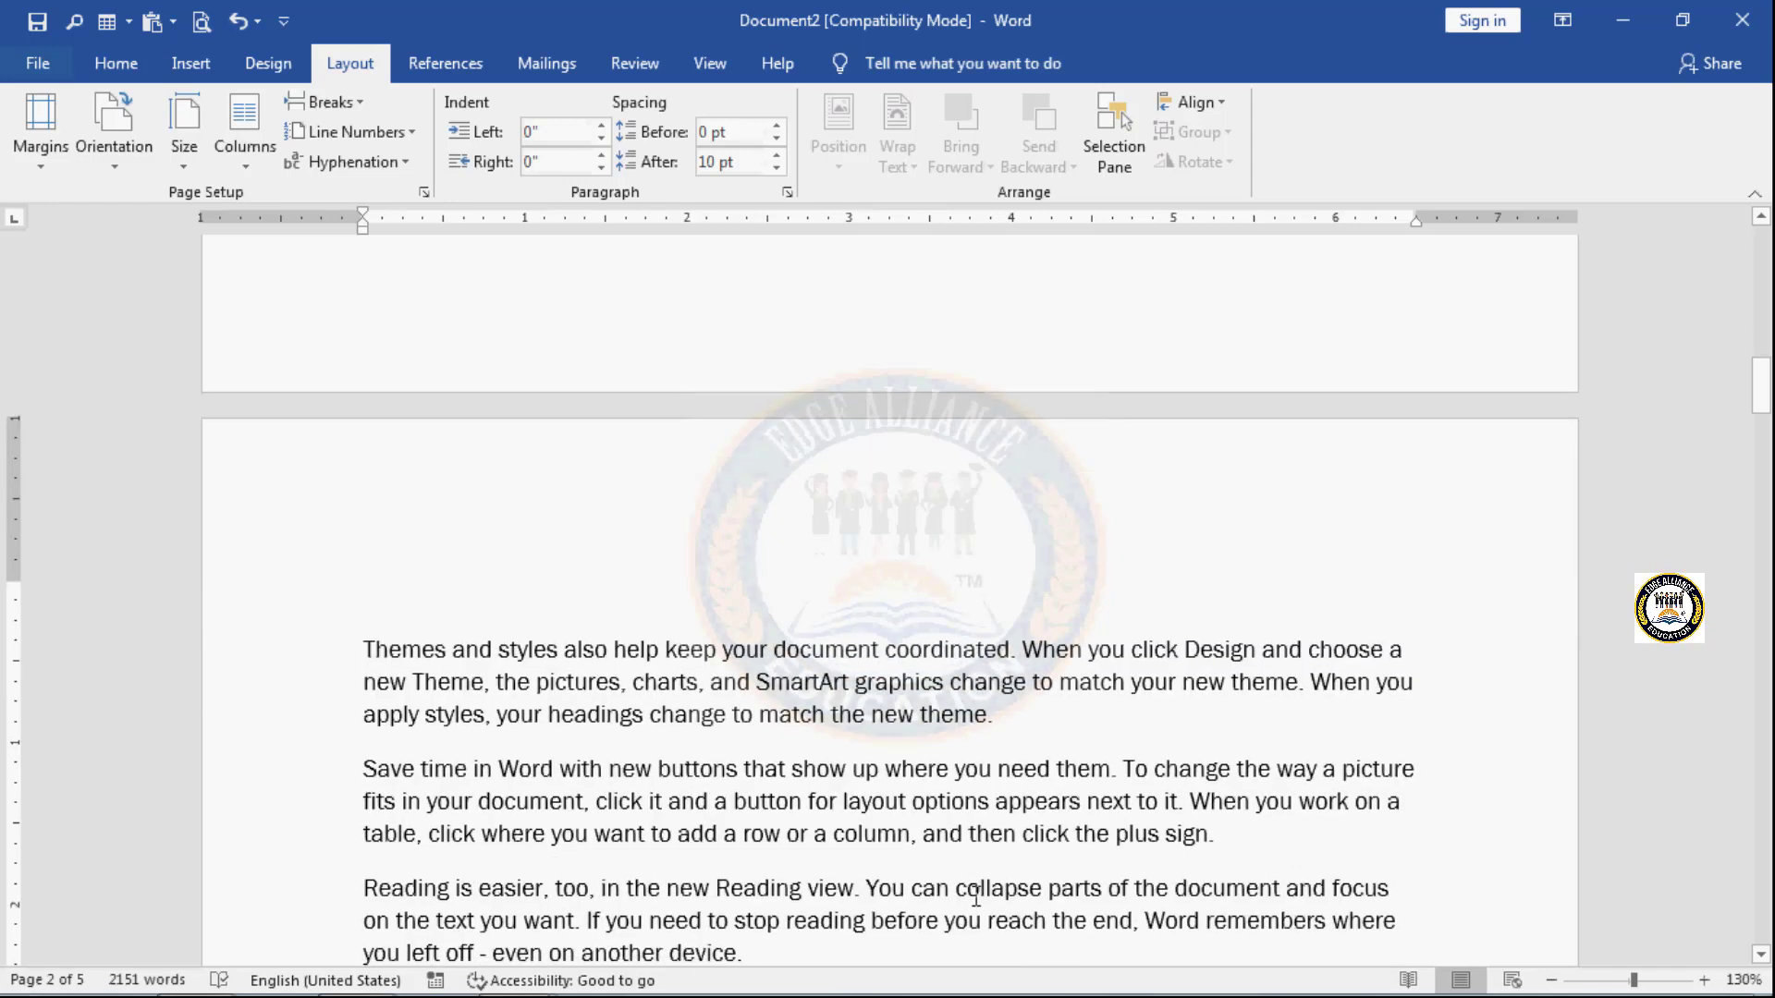
pyautogui.click(1232, 829)
pyautogui.click(362, 102)
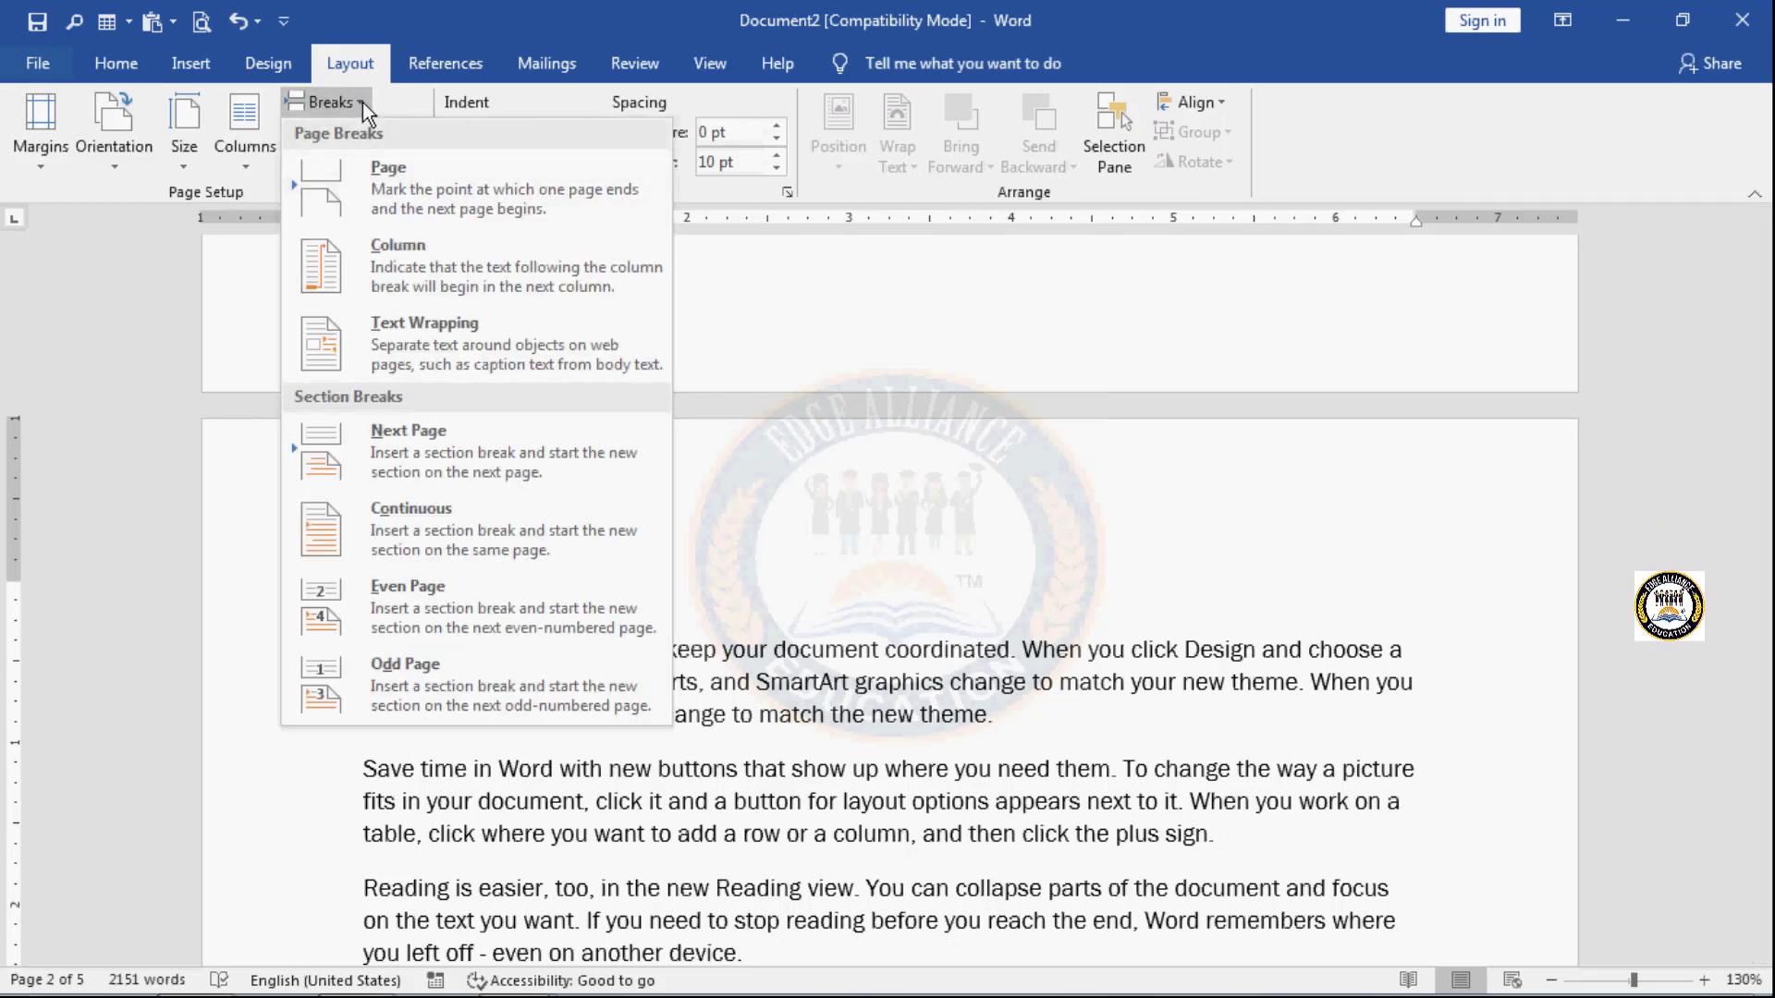
pyautogui.click(429, 443)
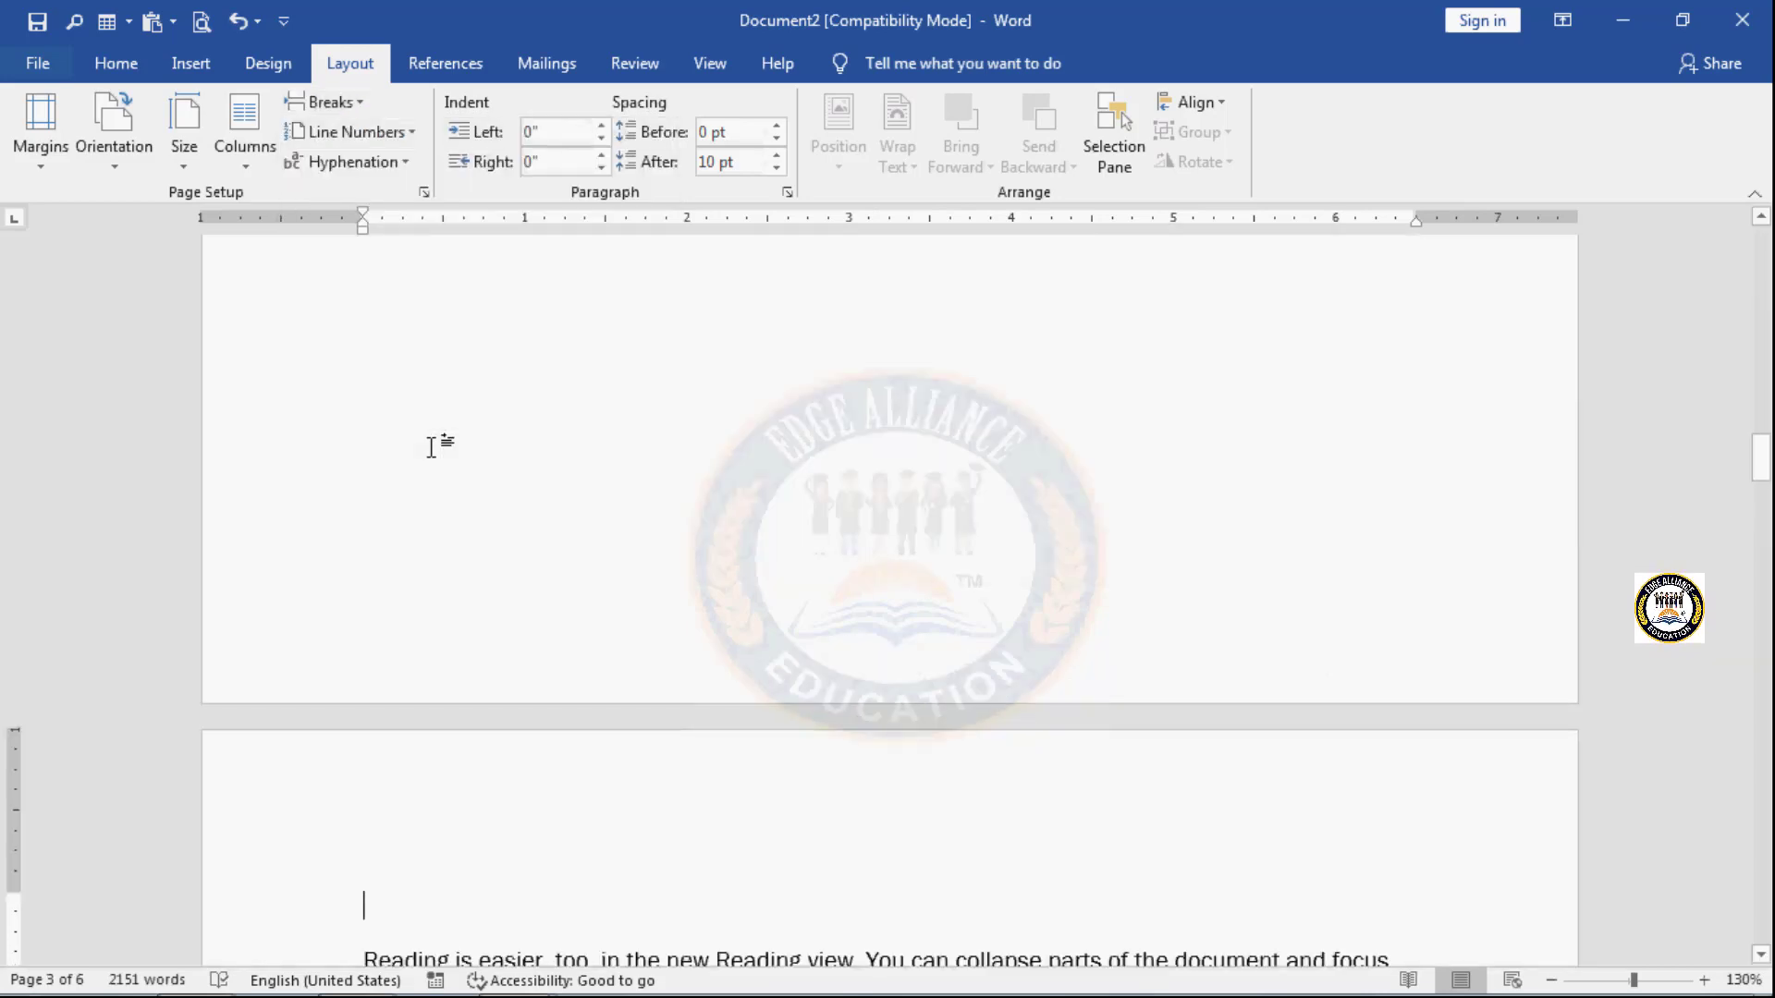
# - Insert a Next Page section break on page 3 after the paragraph ending with "best fits your document."
pyautogui.scroll(-4, 431, 447)
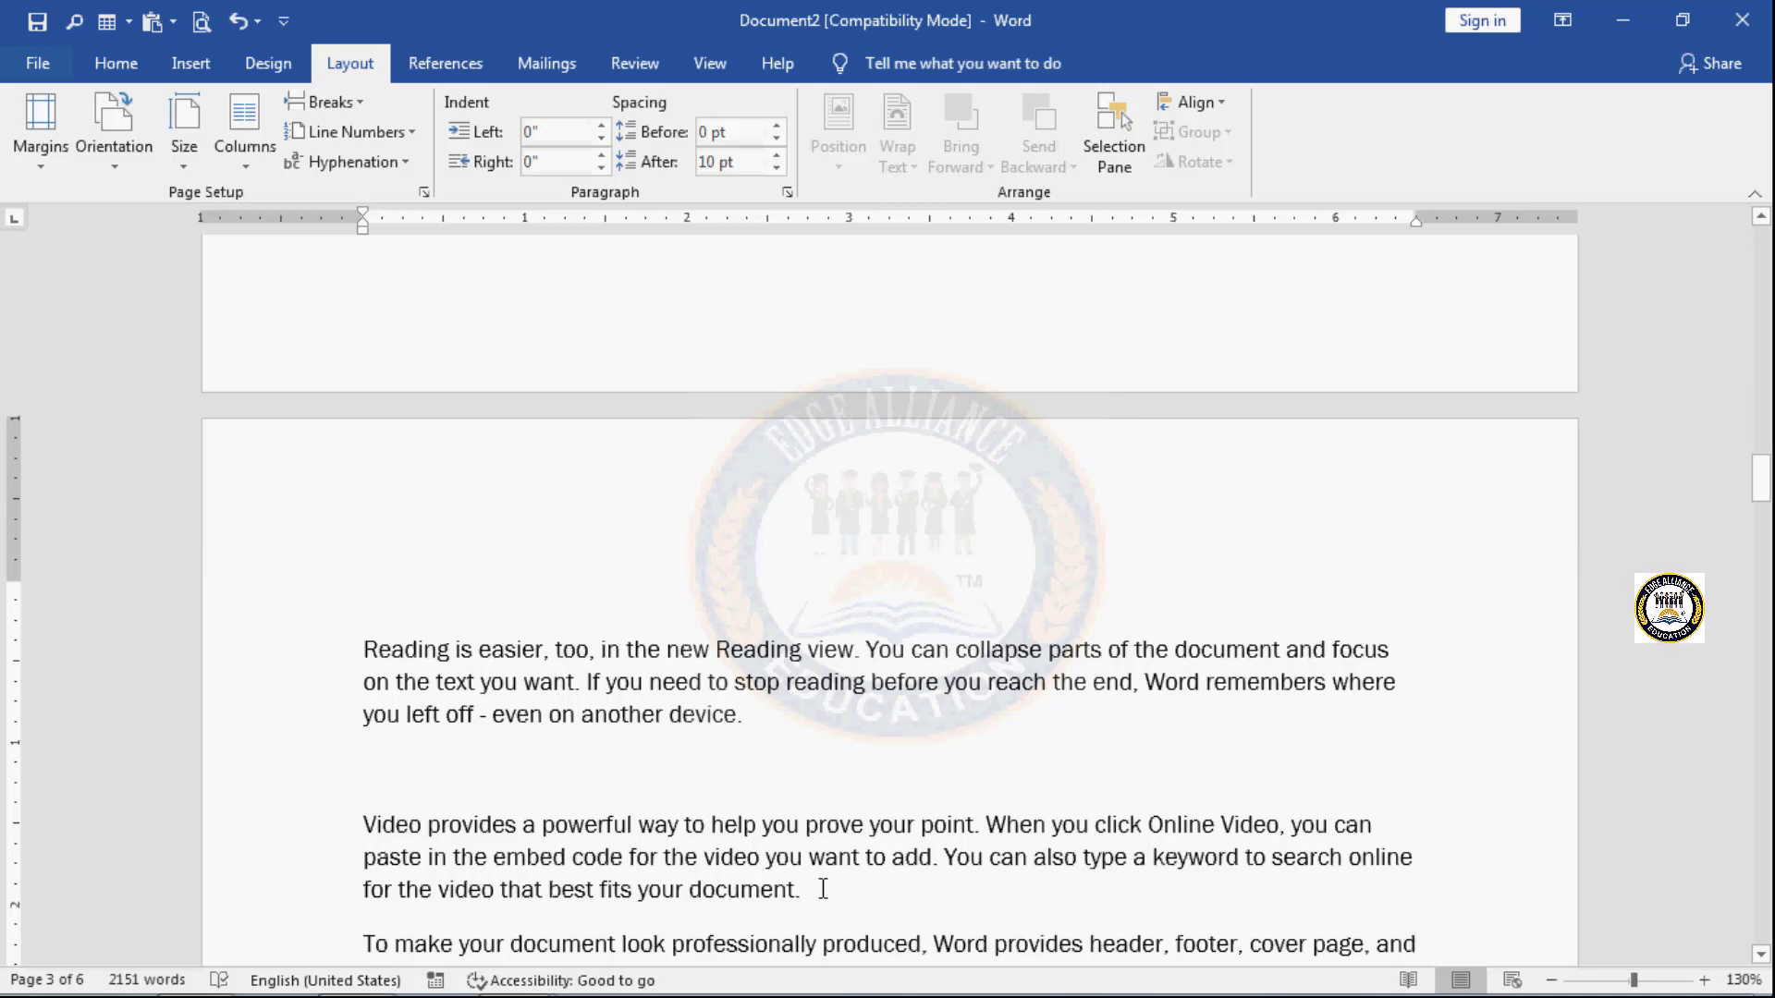
pyautogui.click(823, 890)
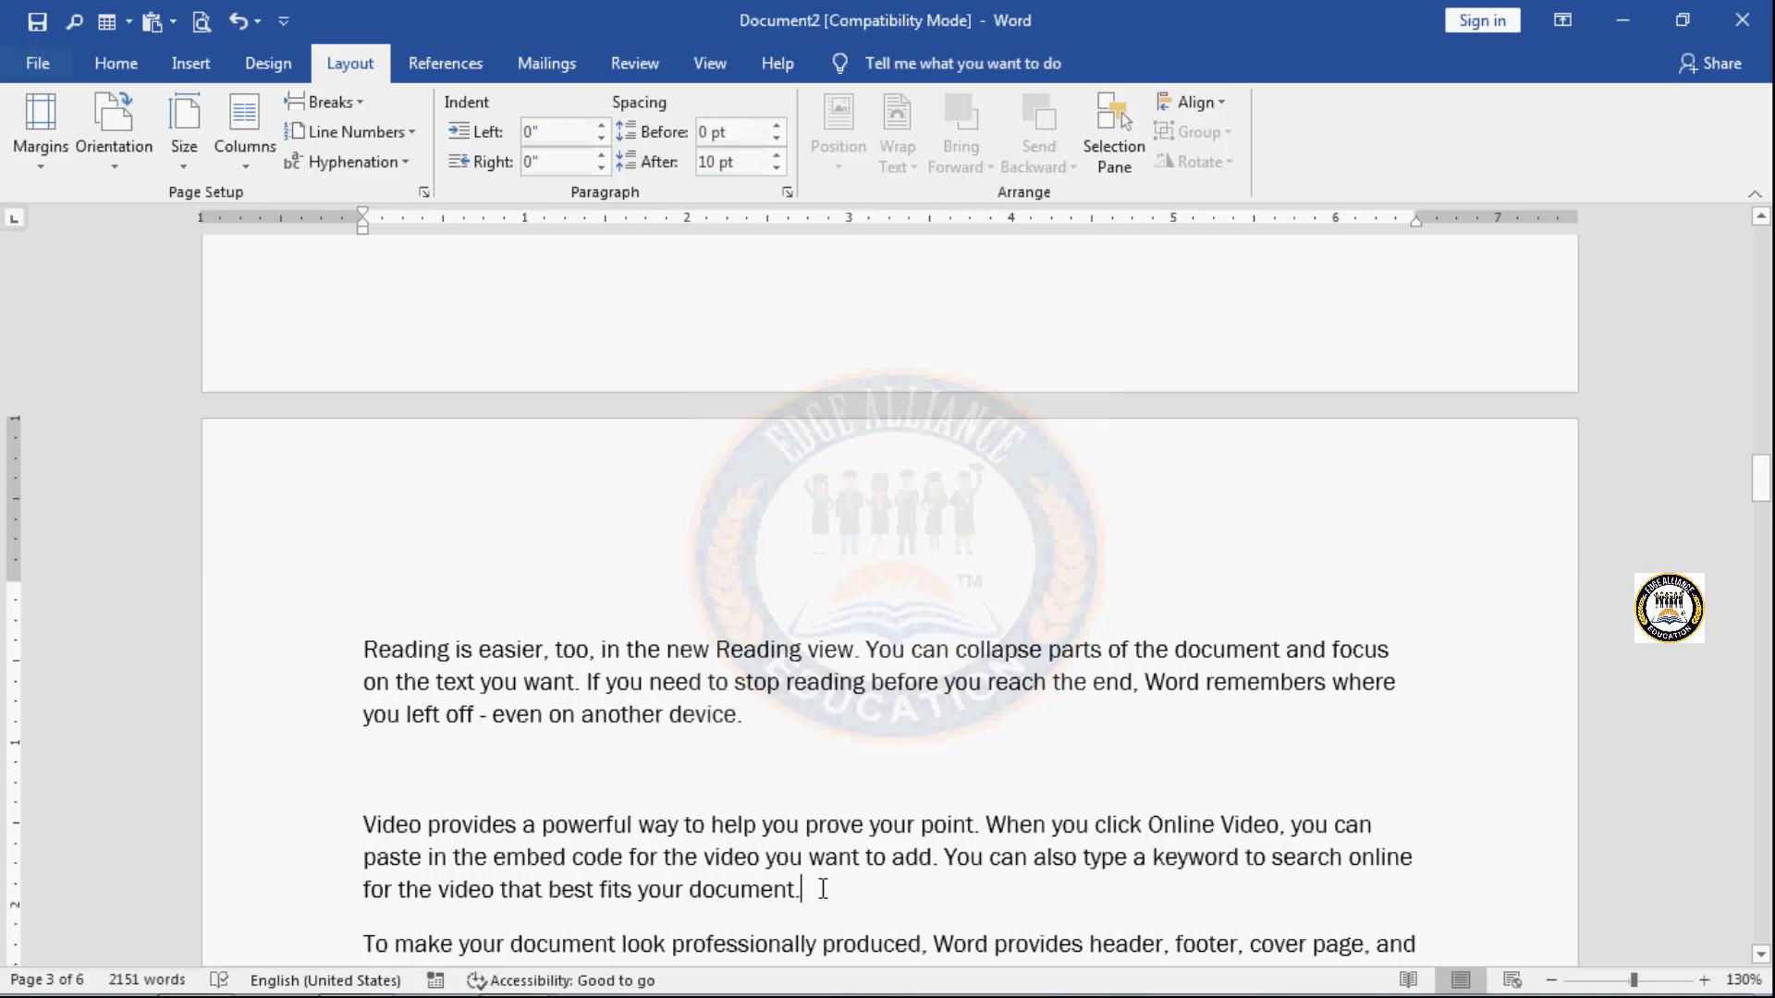
pyautogui.click(369, 96)
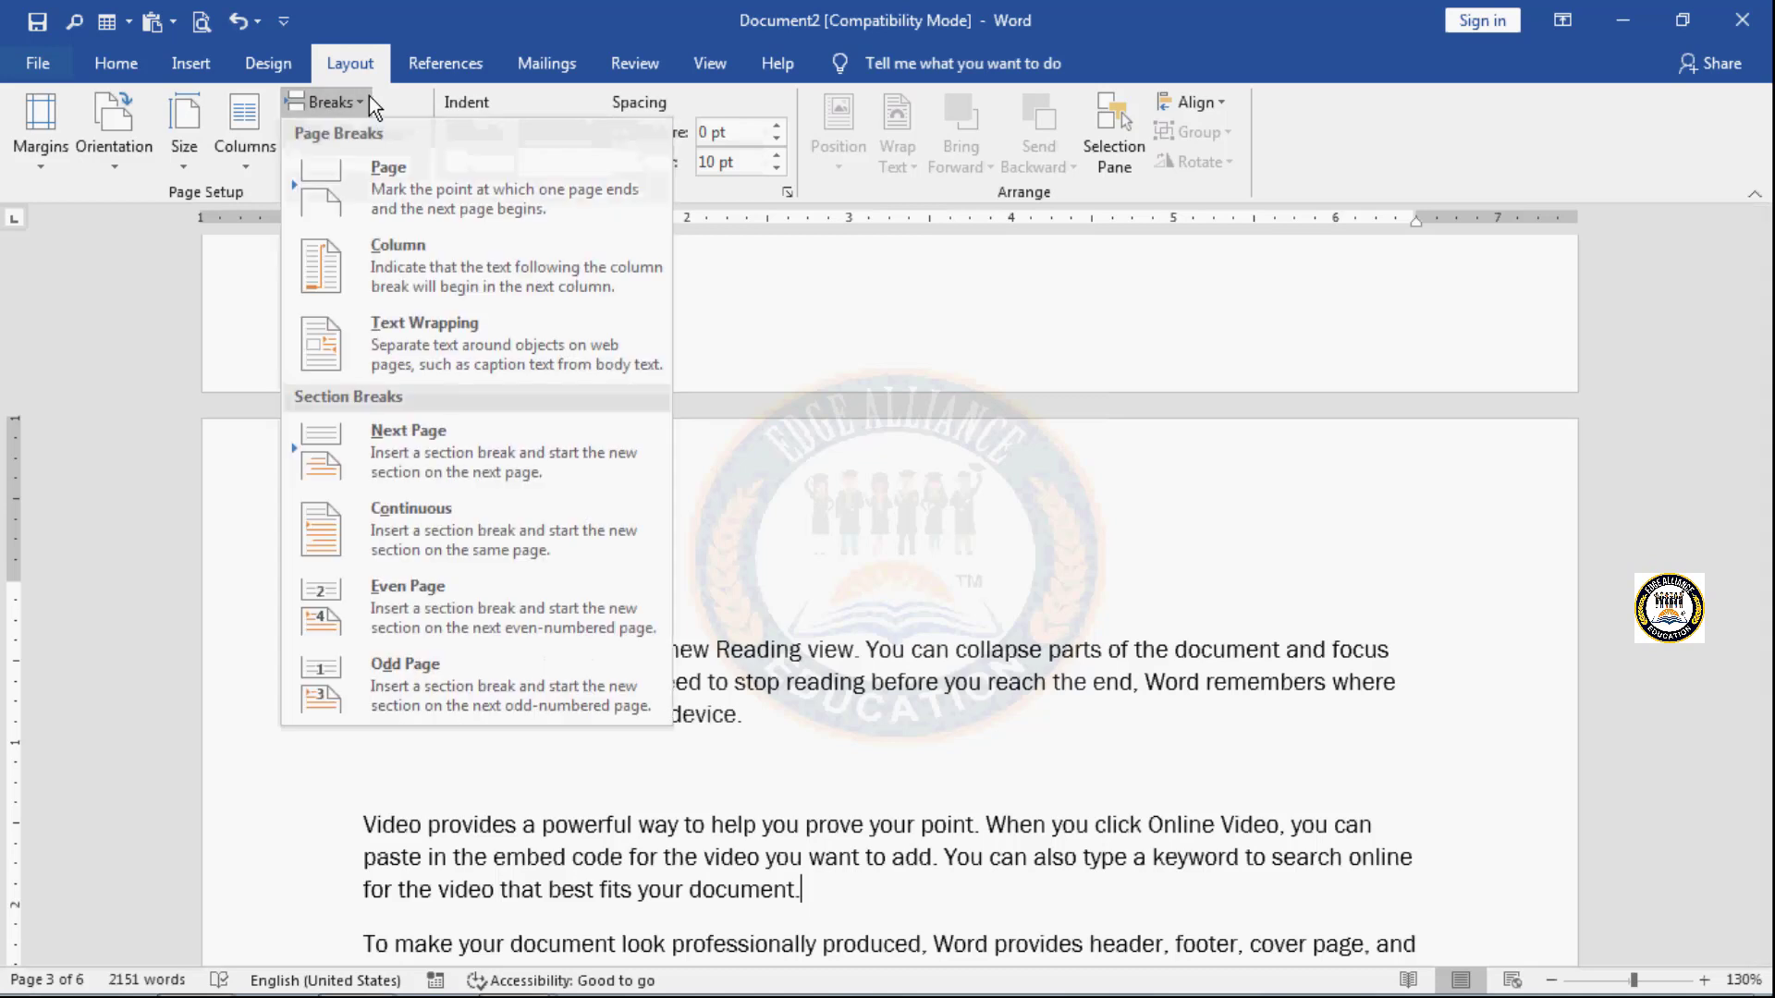
pyautogui.click(439, 463)
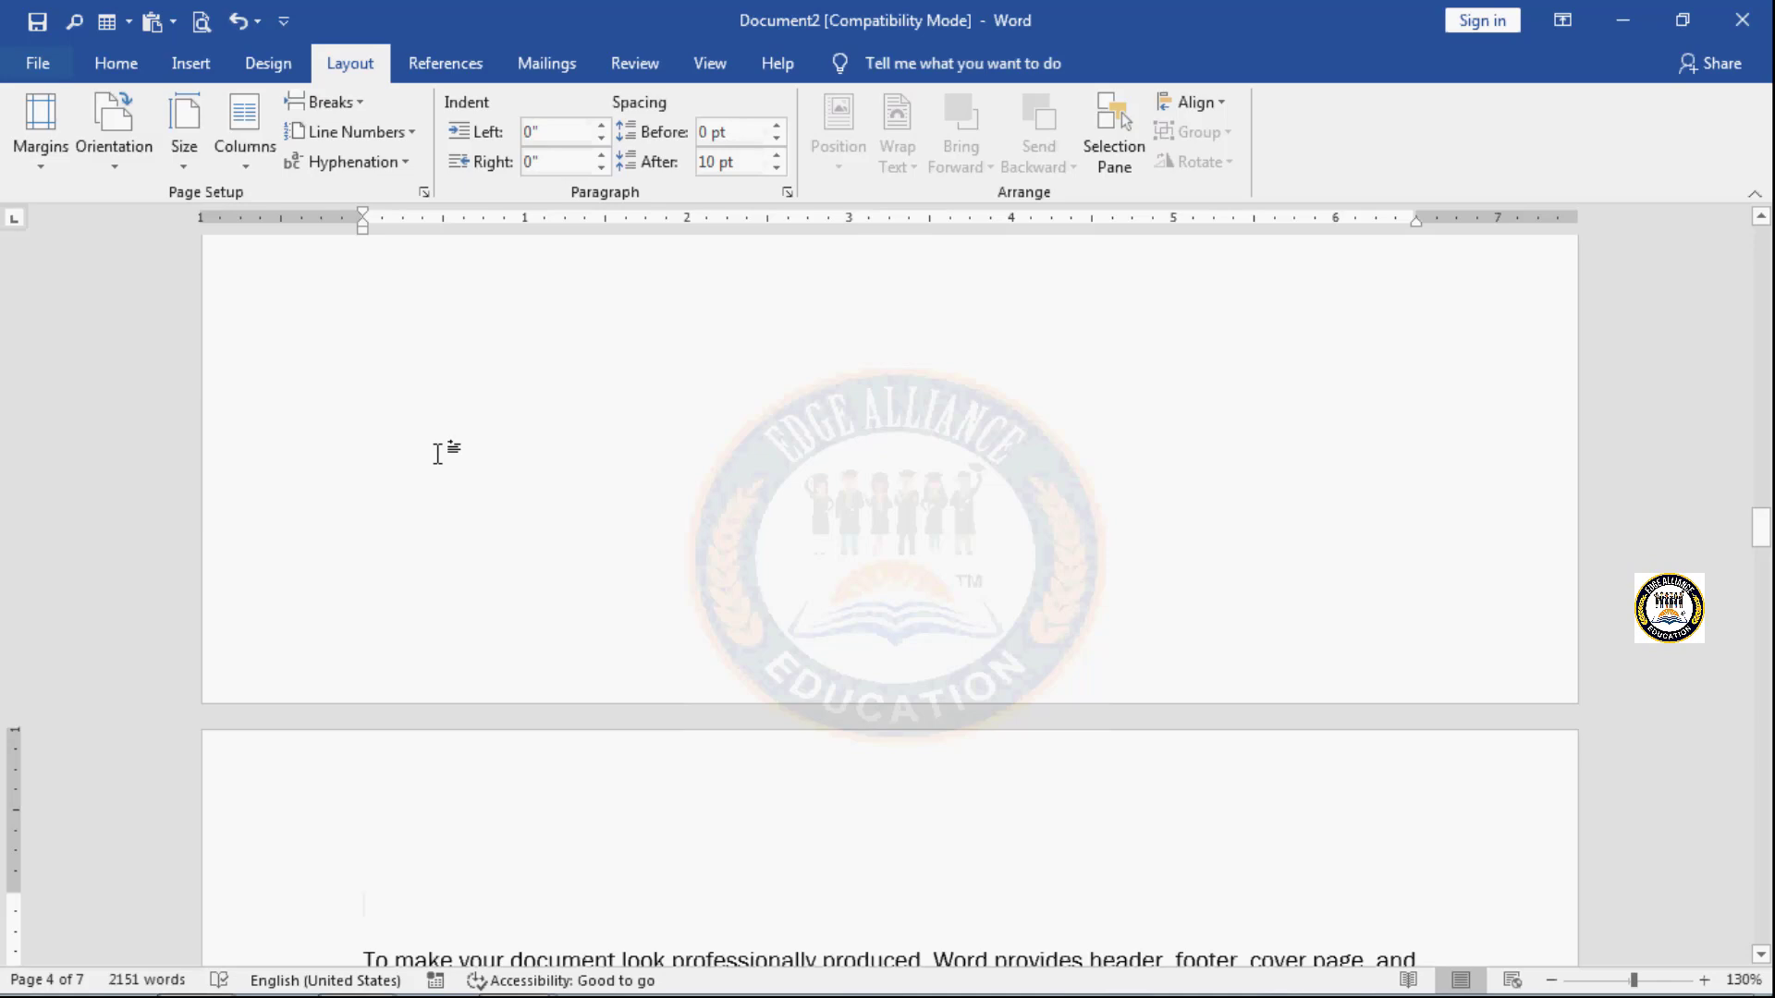
# - Insert the built-in Blank (Three Columns) header into the document
pyautogui.scroll(15, 438, 454)
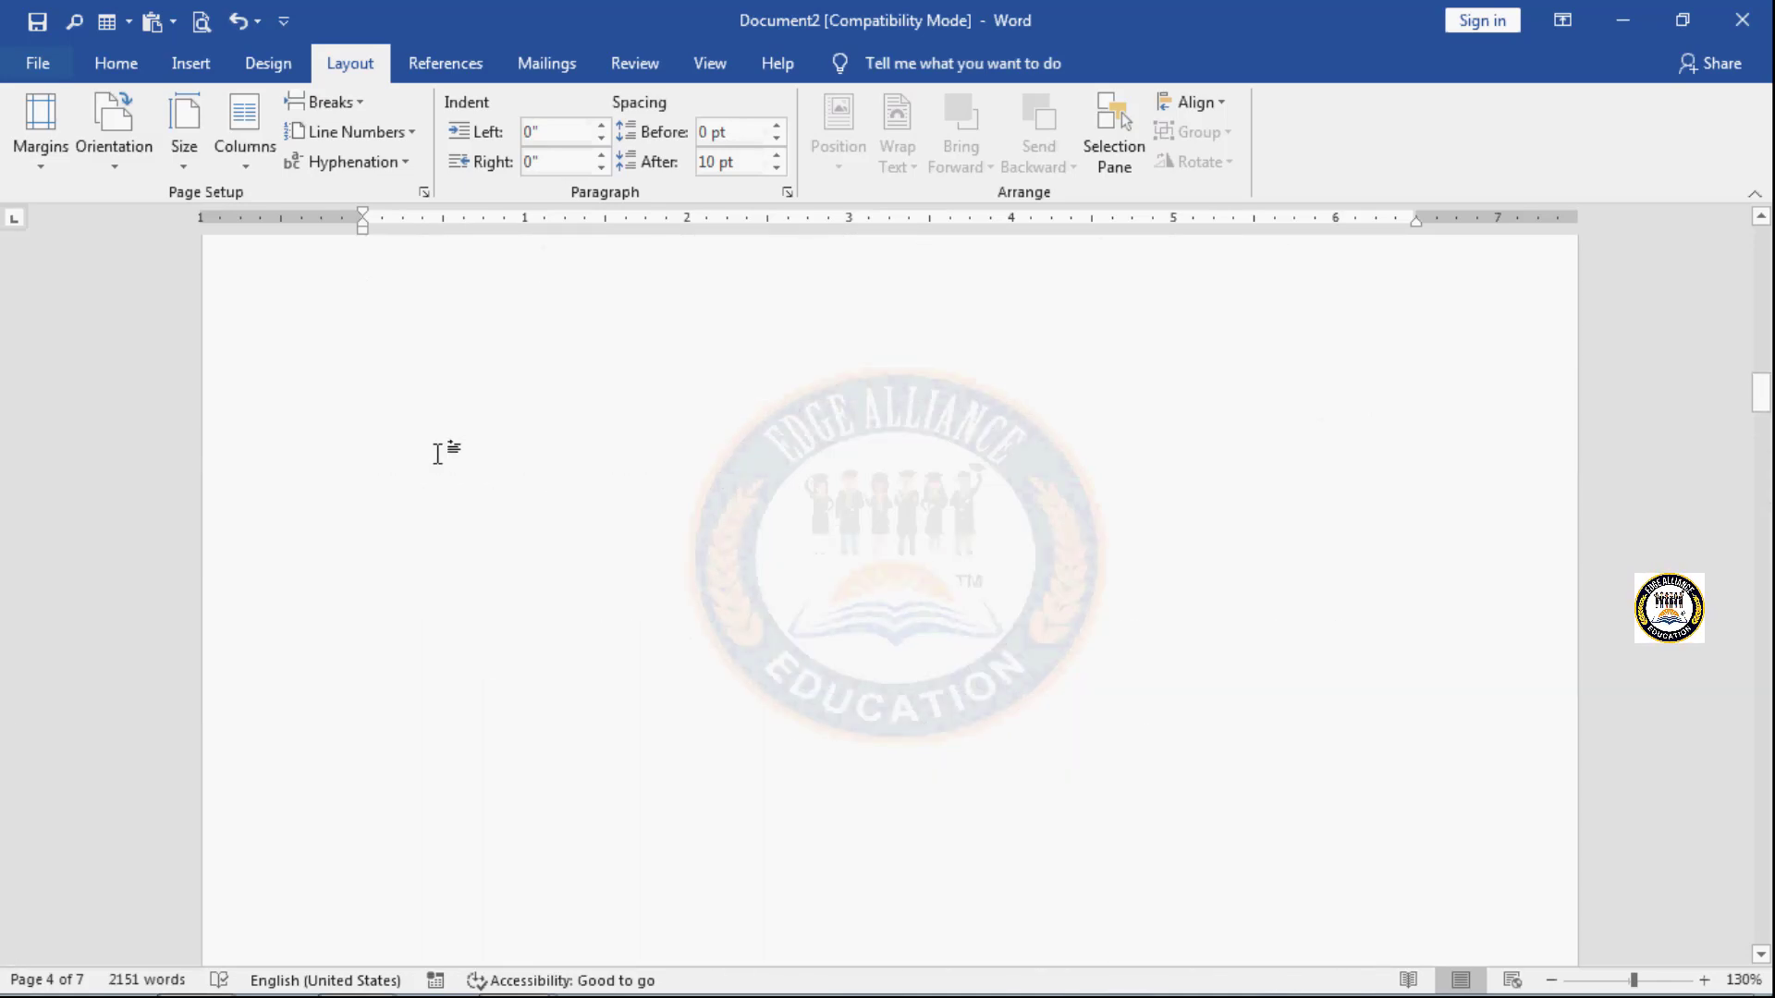
pyautogui.scroll(15, 438, 454)
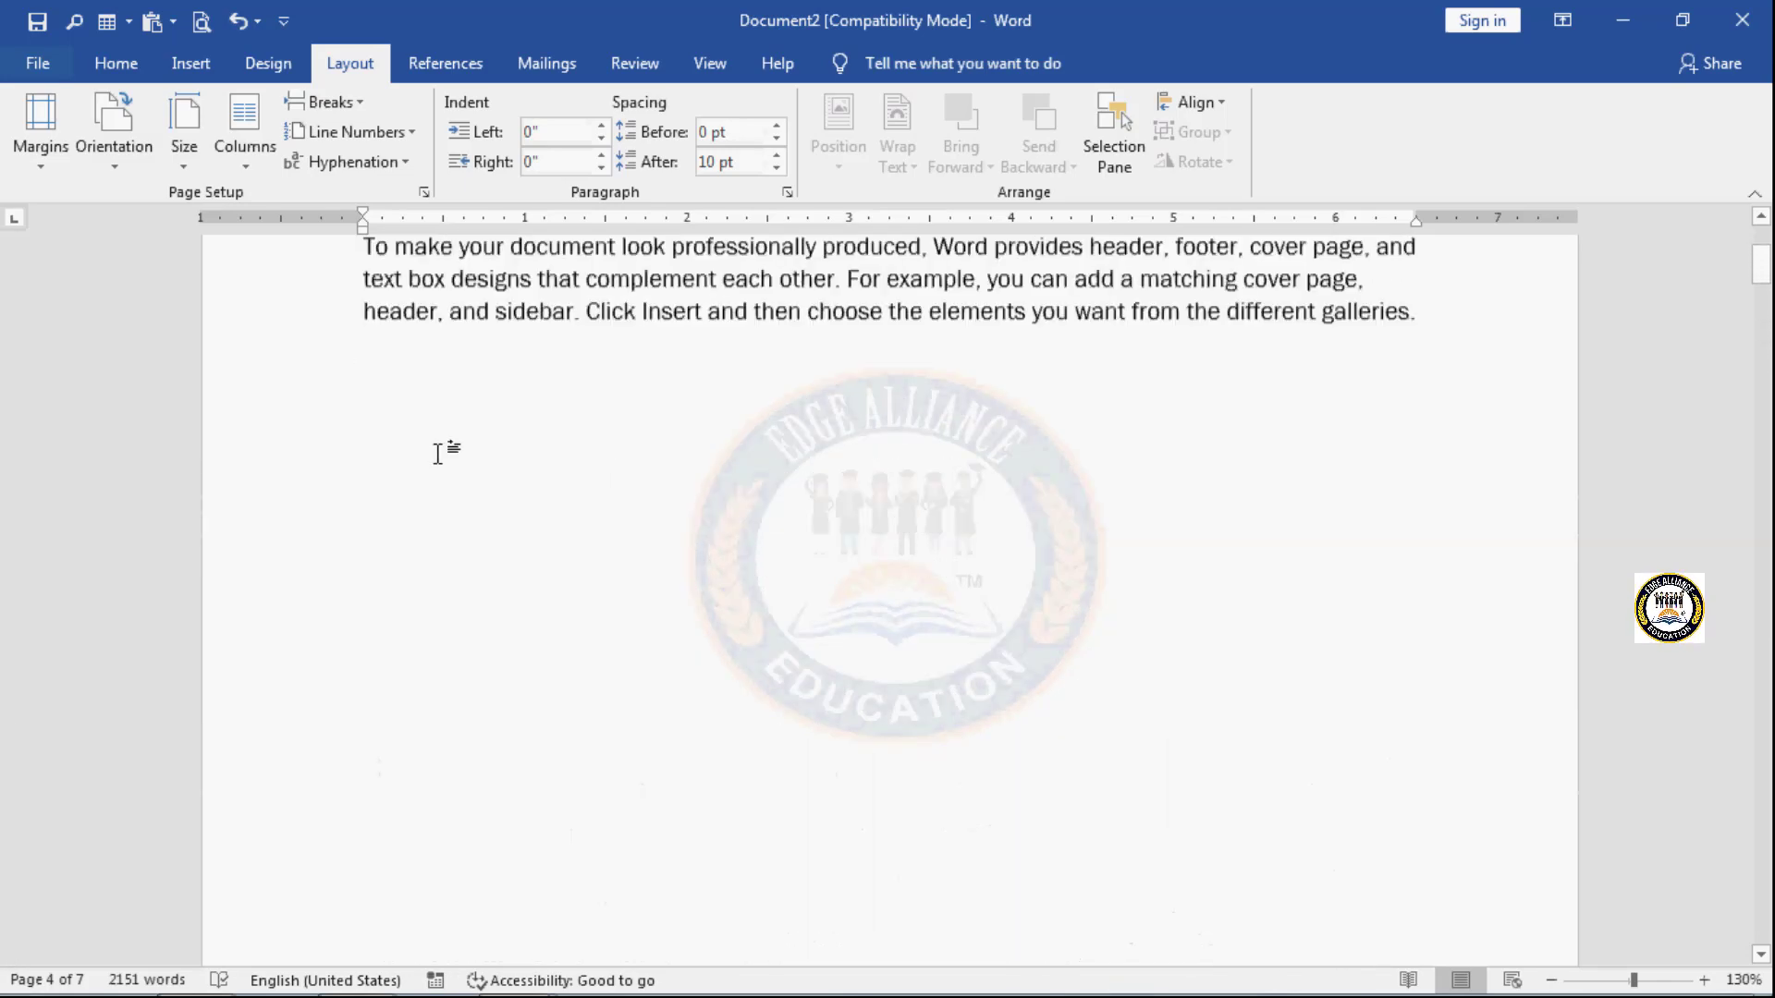
pyautogui.scroll(3, 438, 454)
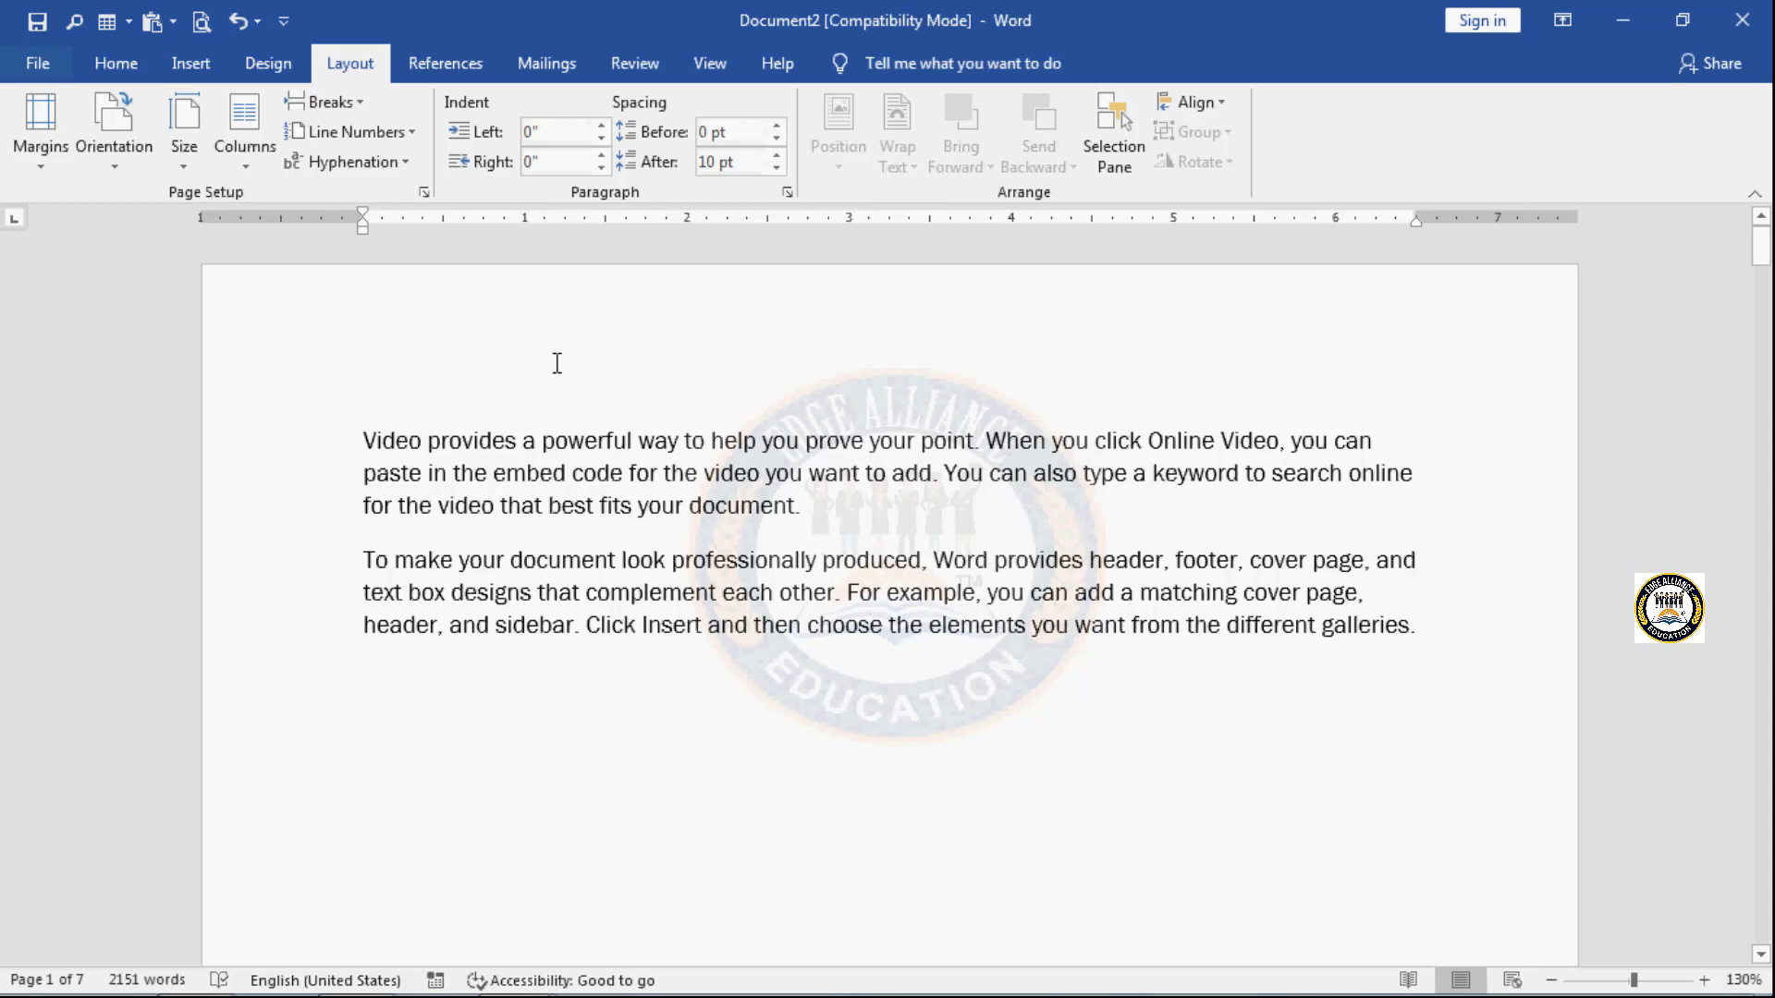
pyautogui.click(196, 61)
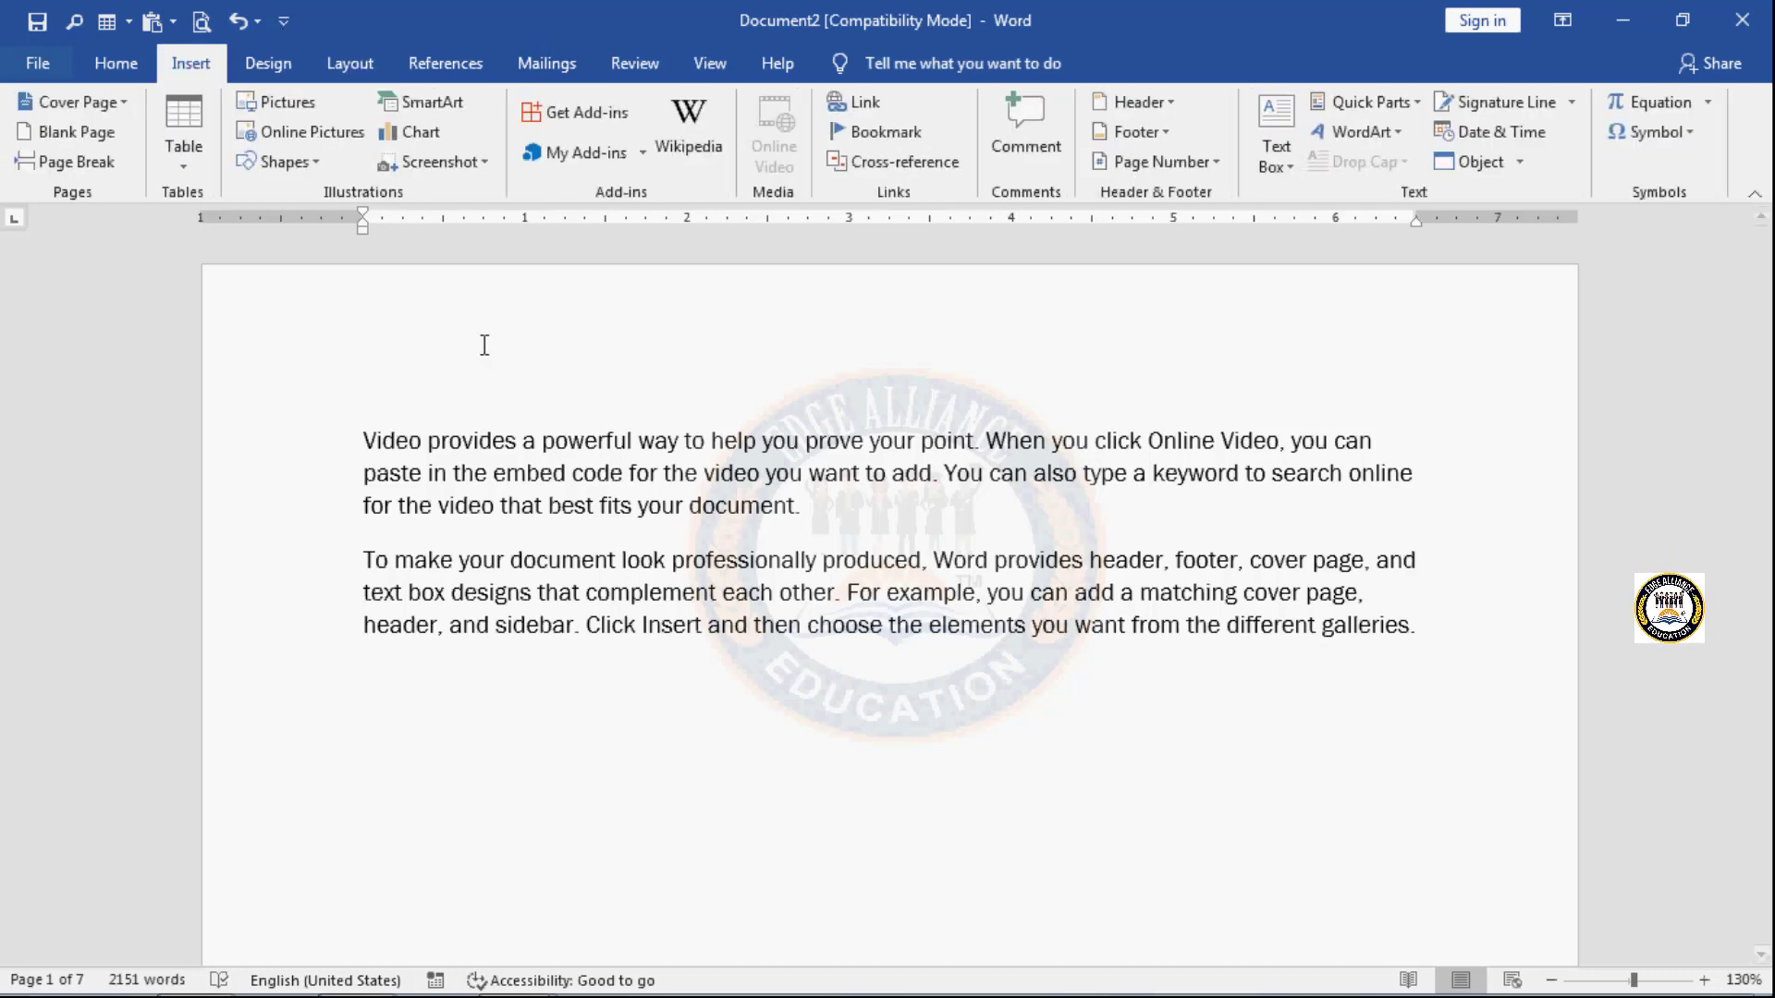
pyautogui.click(1173, 100)
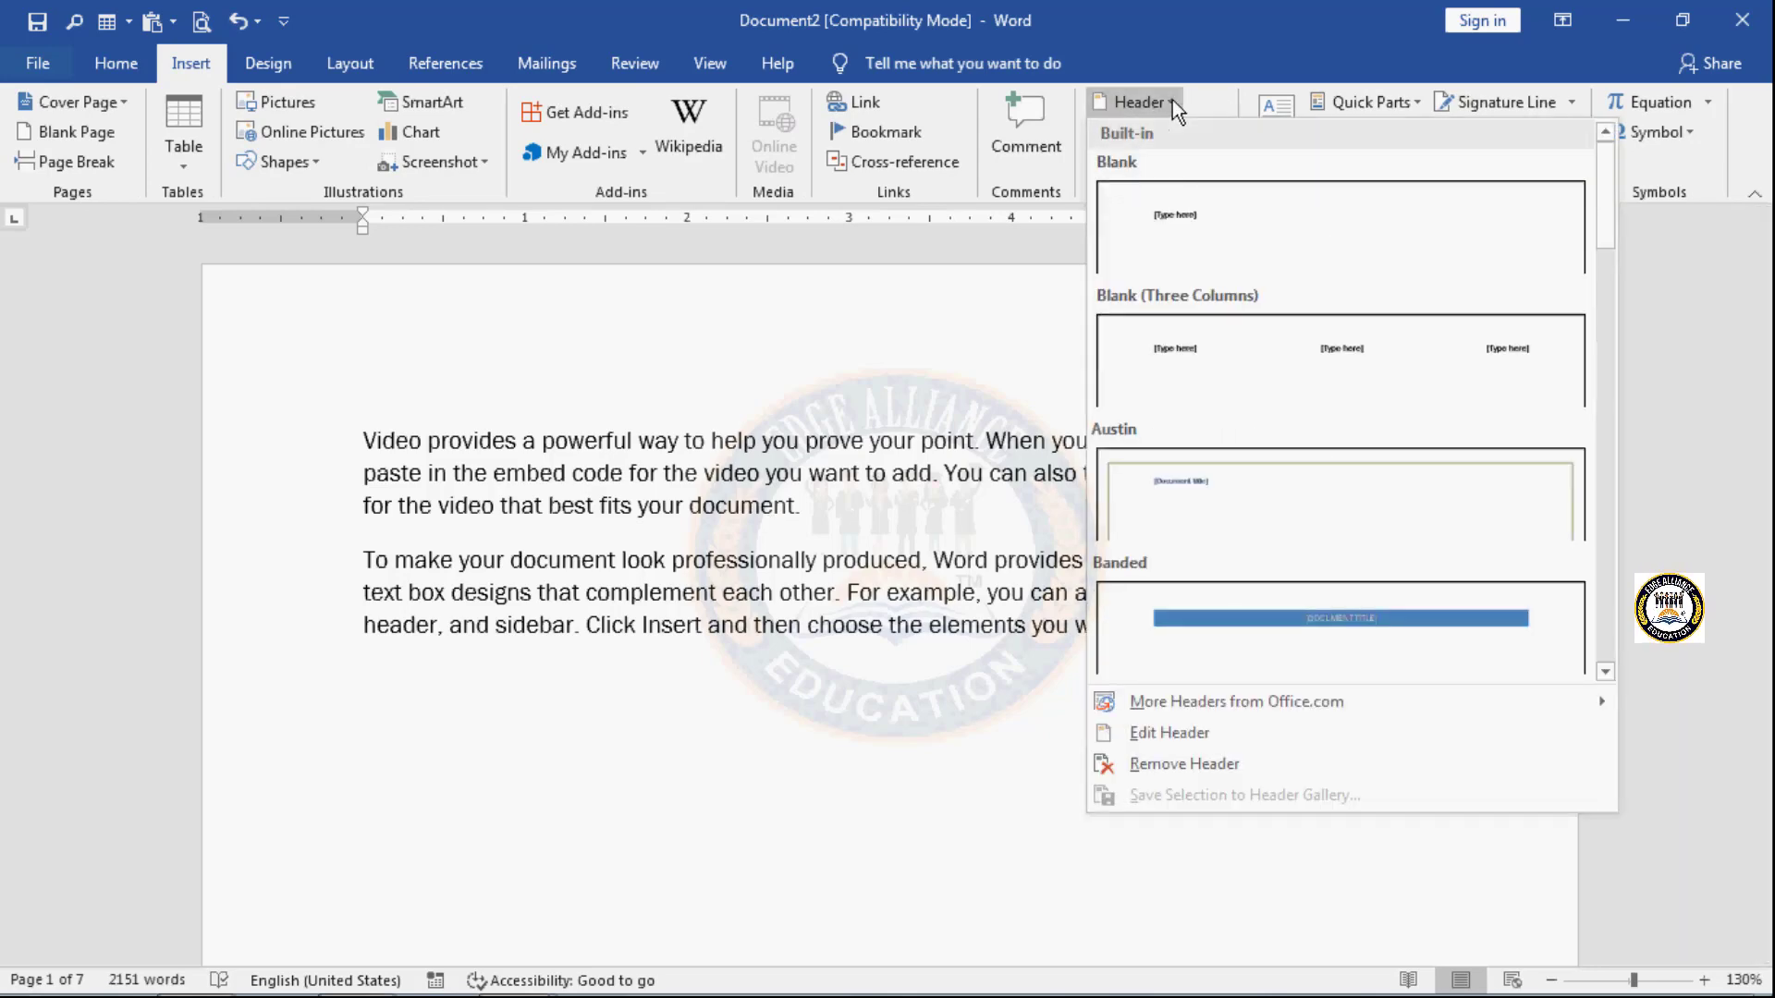
pyautogui.click(1217, 349)
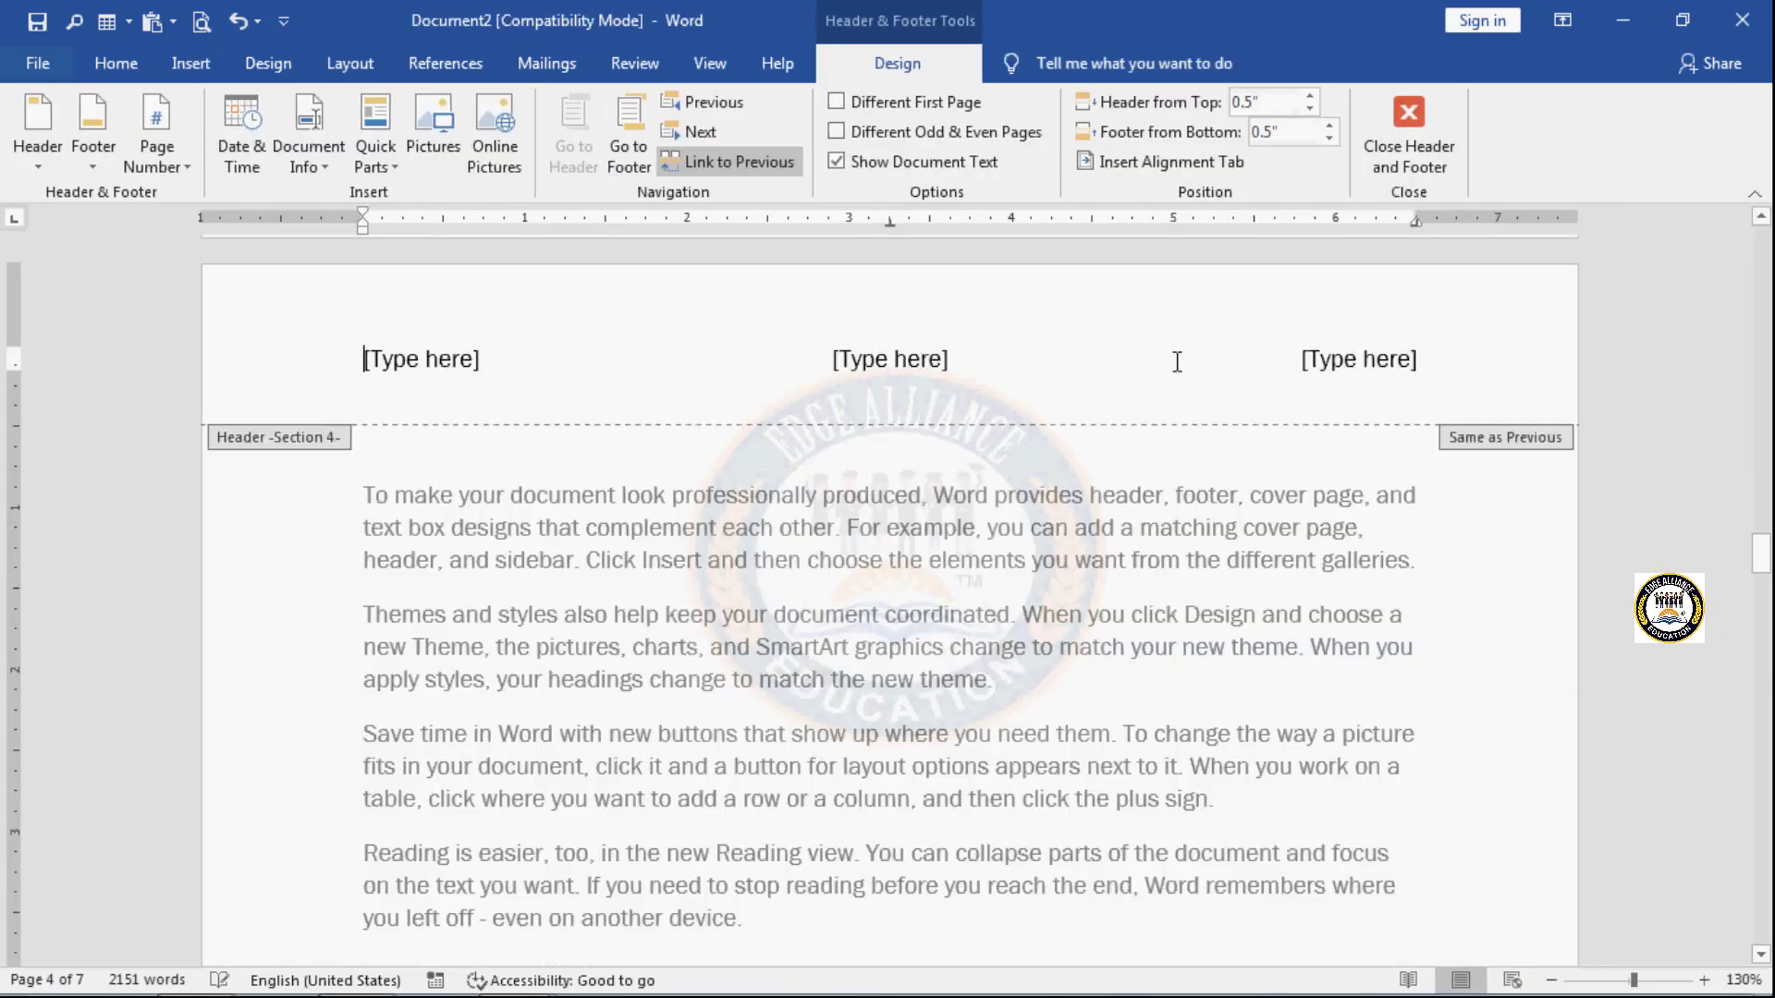
# - Replace the header's centre placeholder with the text "word 2016"
pyautogui.click(835, 356)
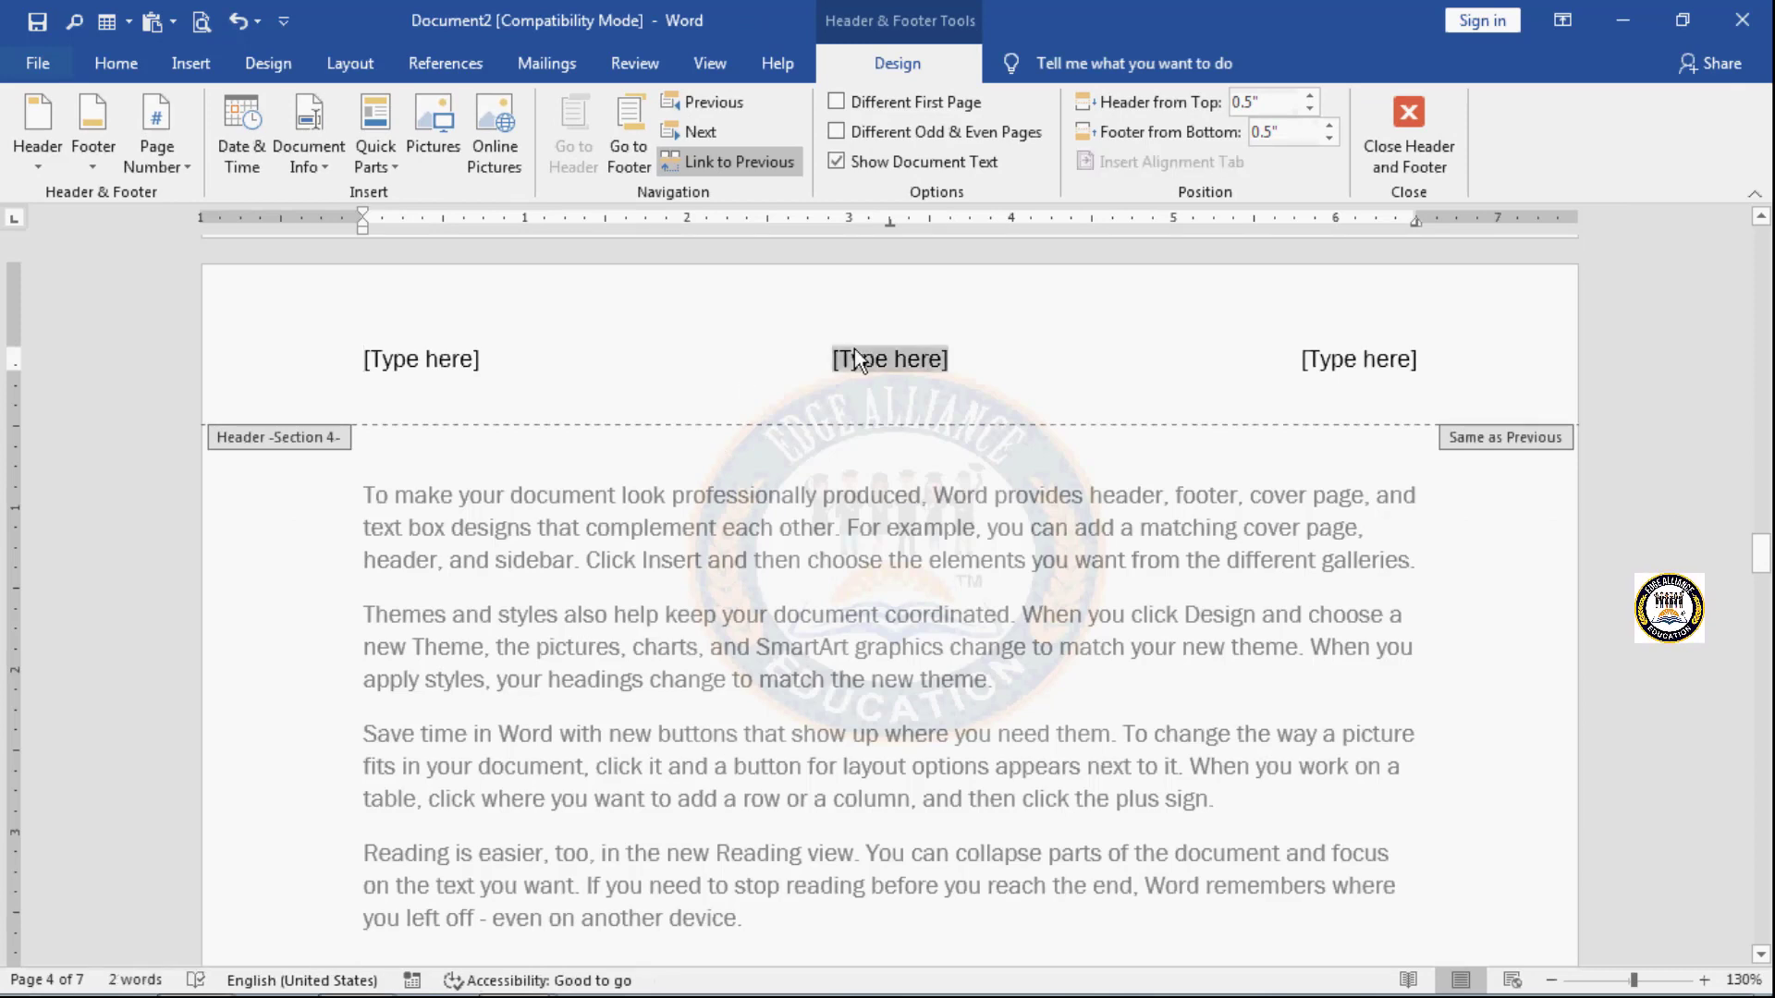
pyautogui.write('word')
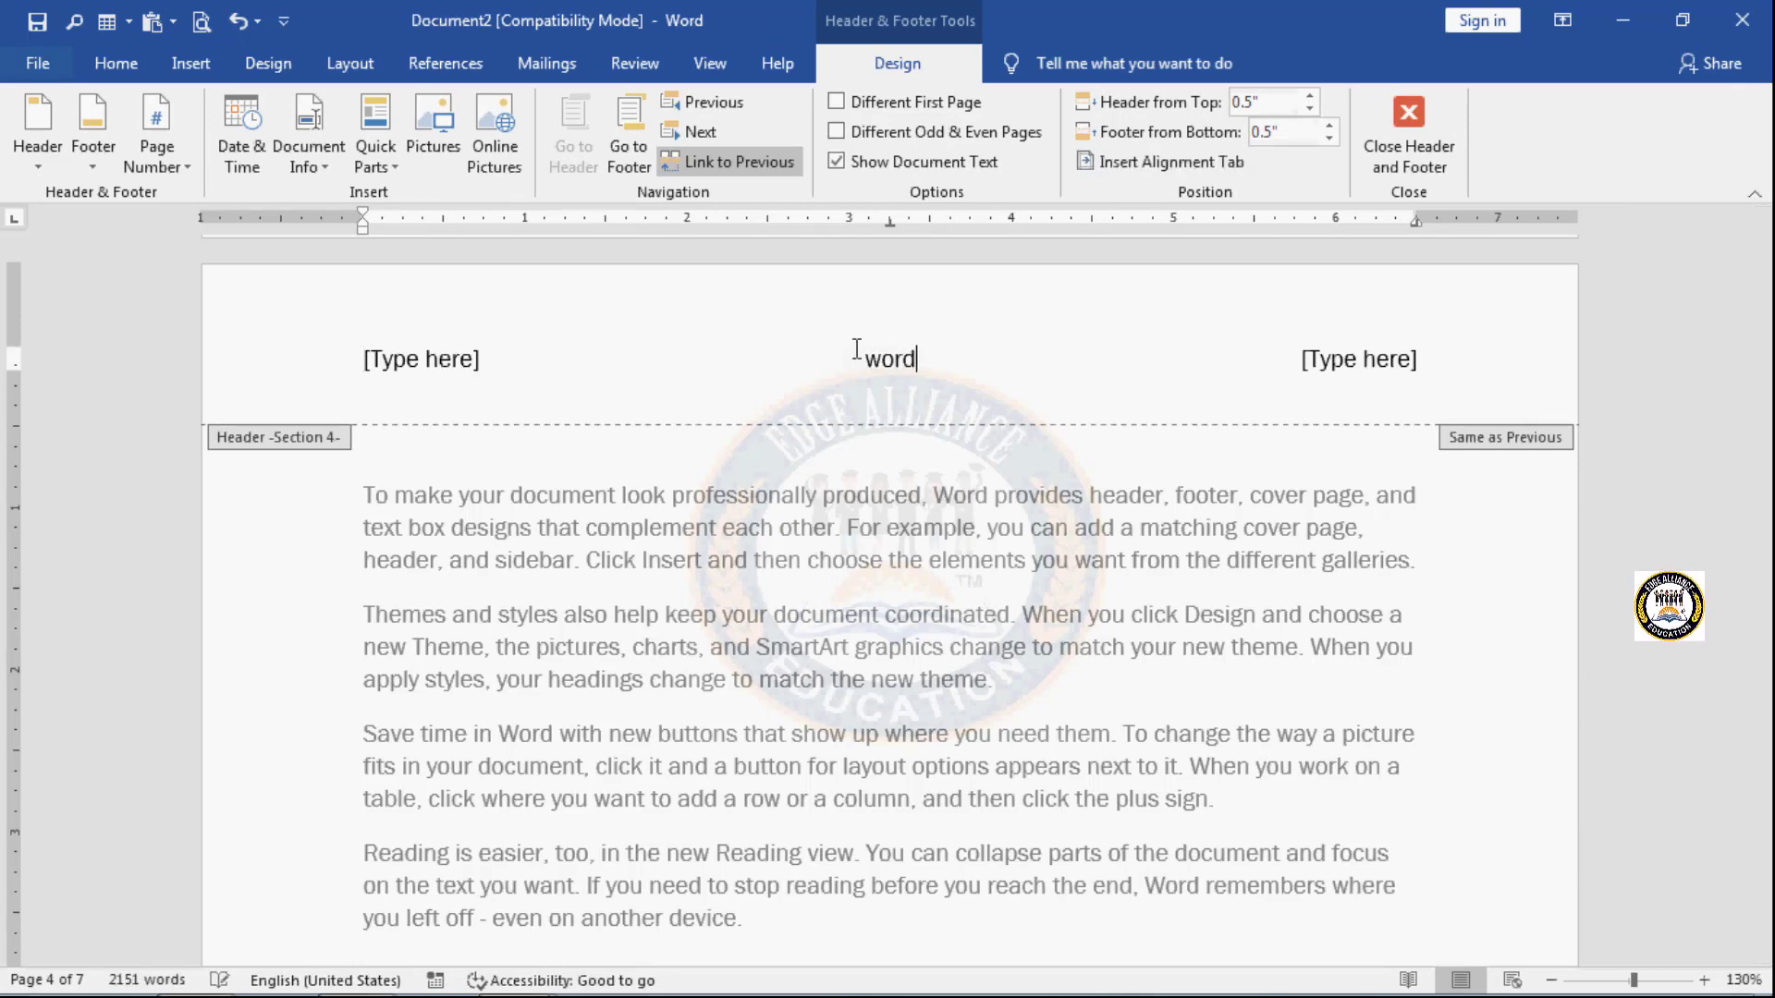
pyautogui.write(' 20')
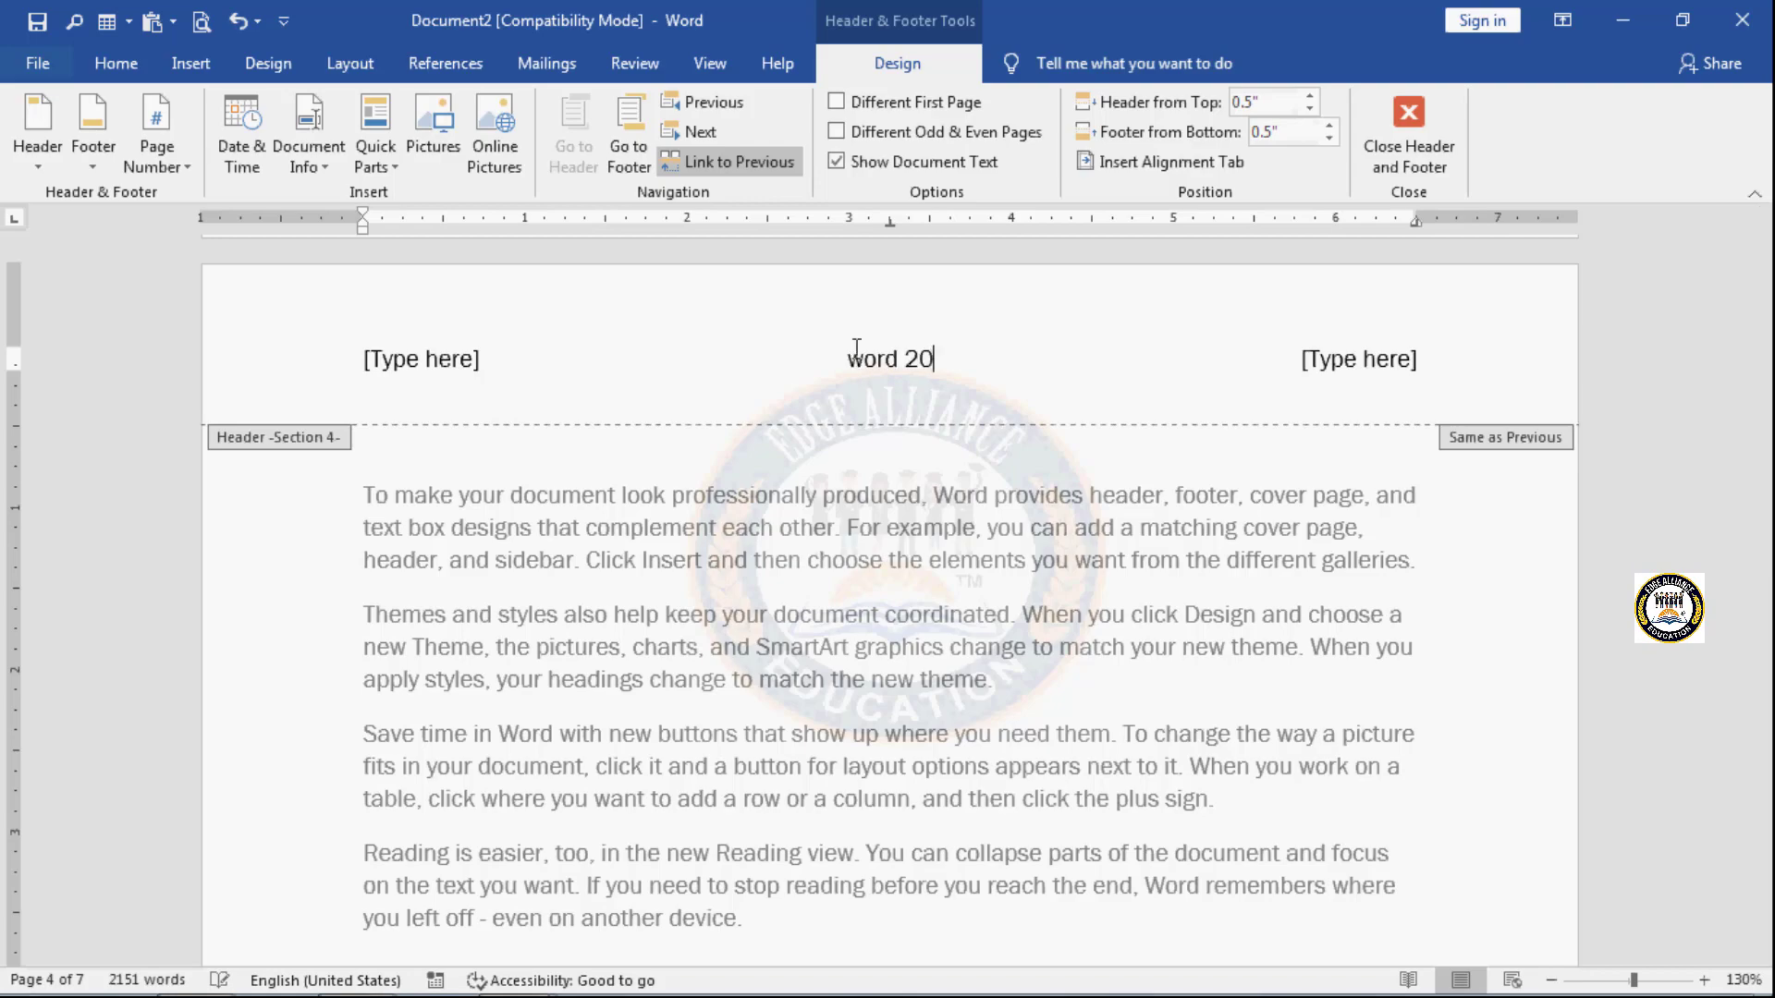
pyautogui.write('16')
# - Insert the built-in Blank footer and replace its placeholder with the text "p.t.o"
pyautogui.scroll(-12, 913, 716)
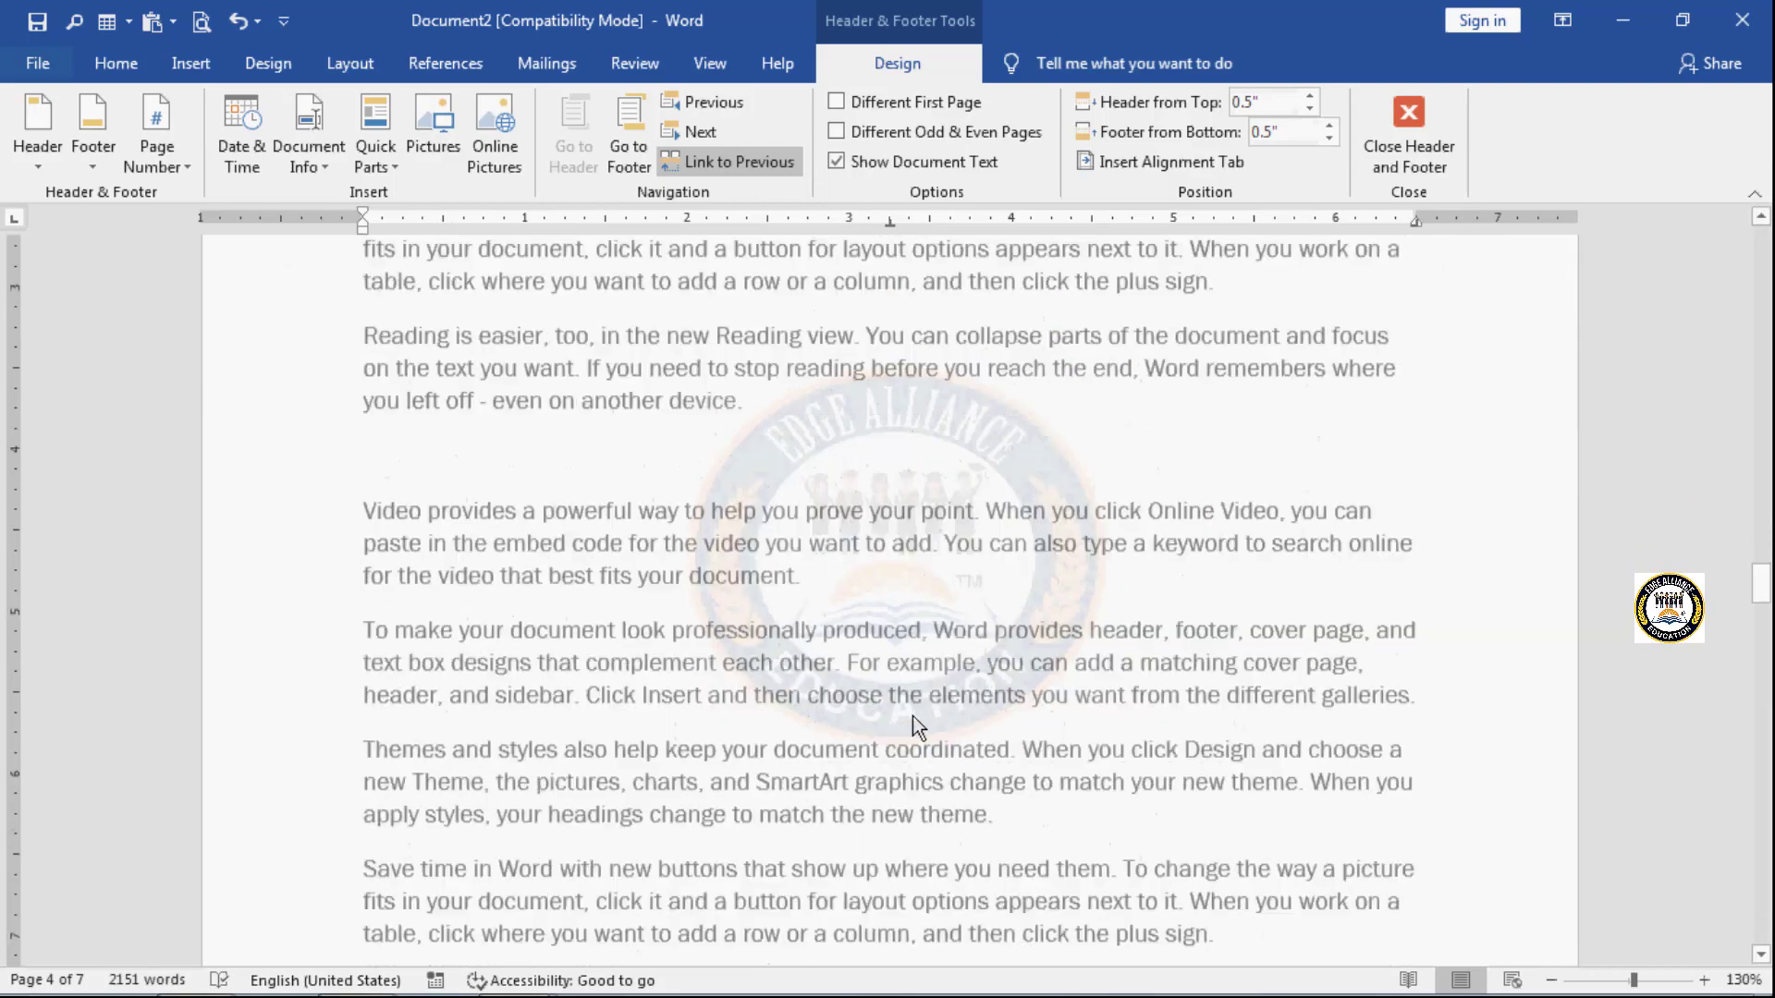
pyautogui.scroll(-18, 910, 730)
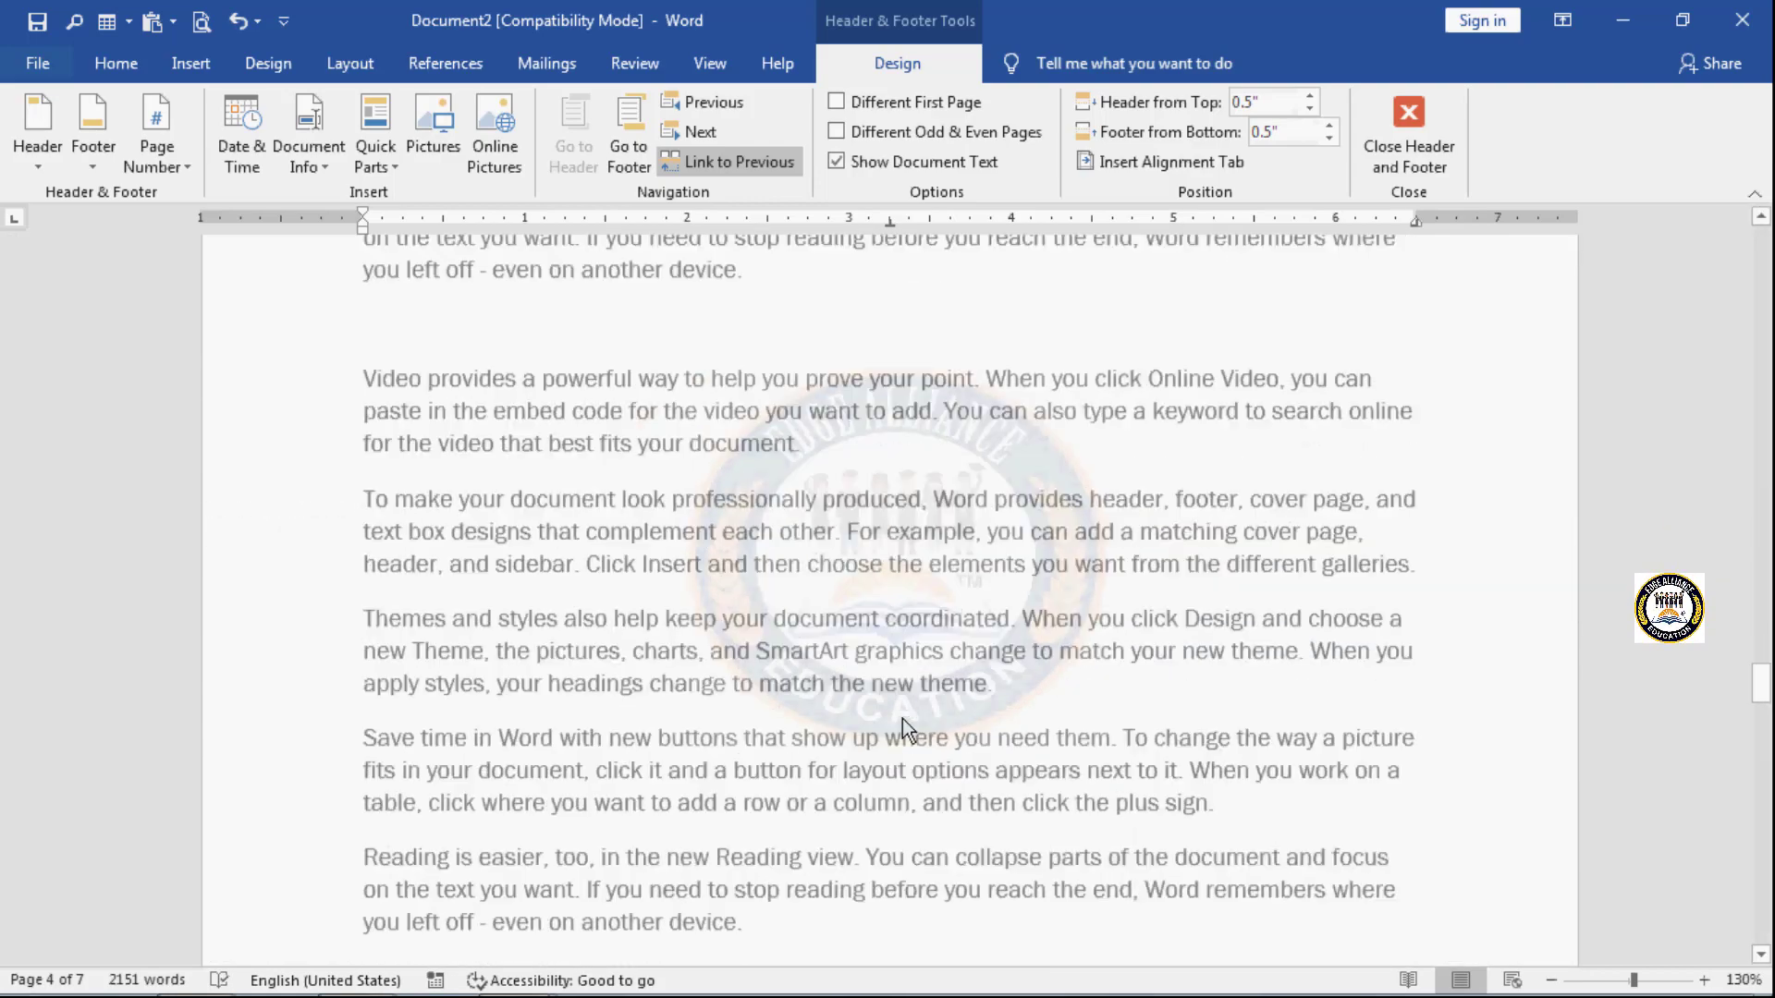
pyautogui.scroll(-20, 906, 727)
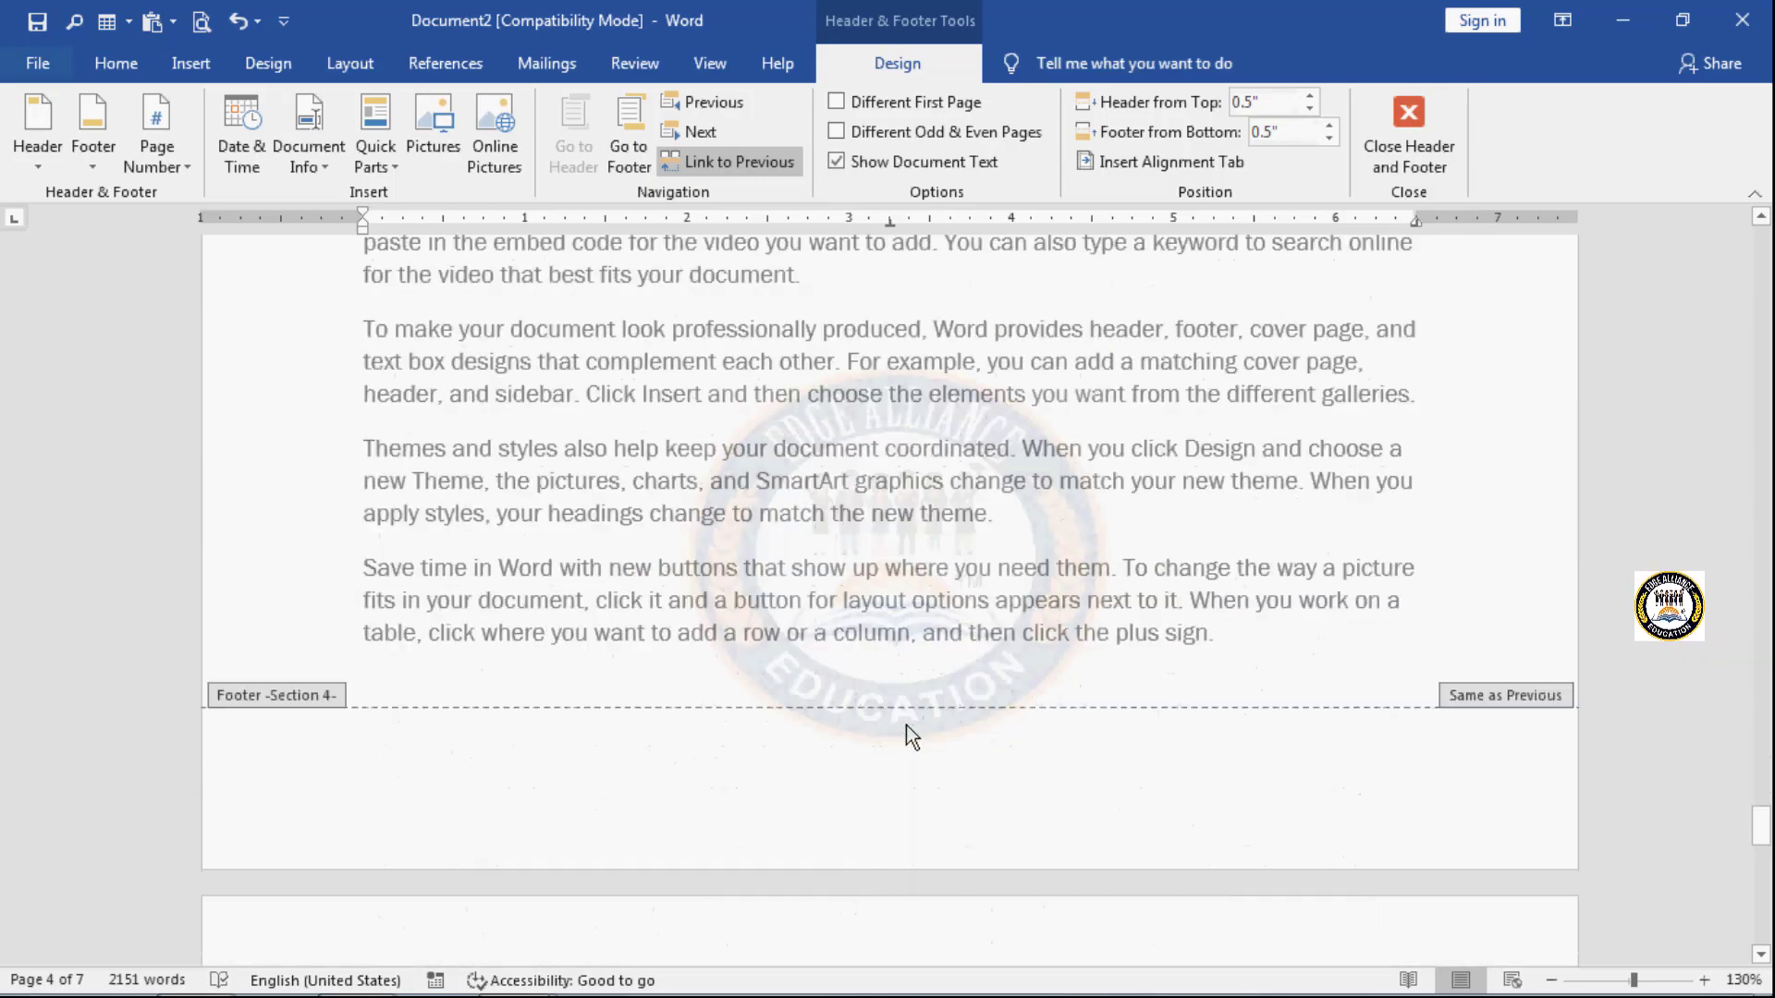
pyautogui.scroll(20, 906, 729)
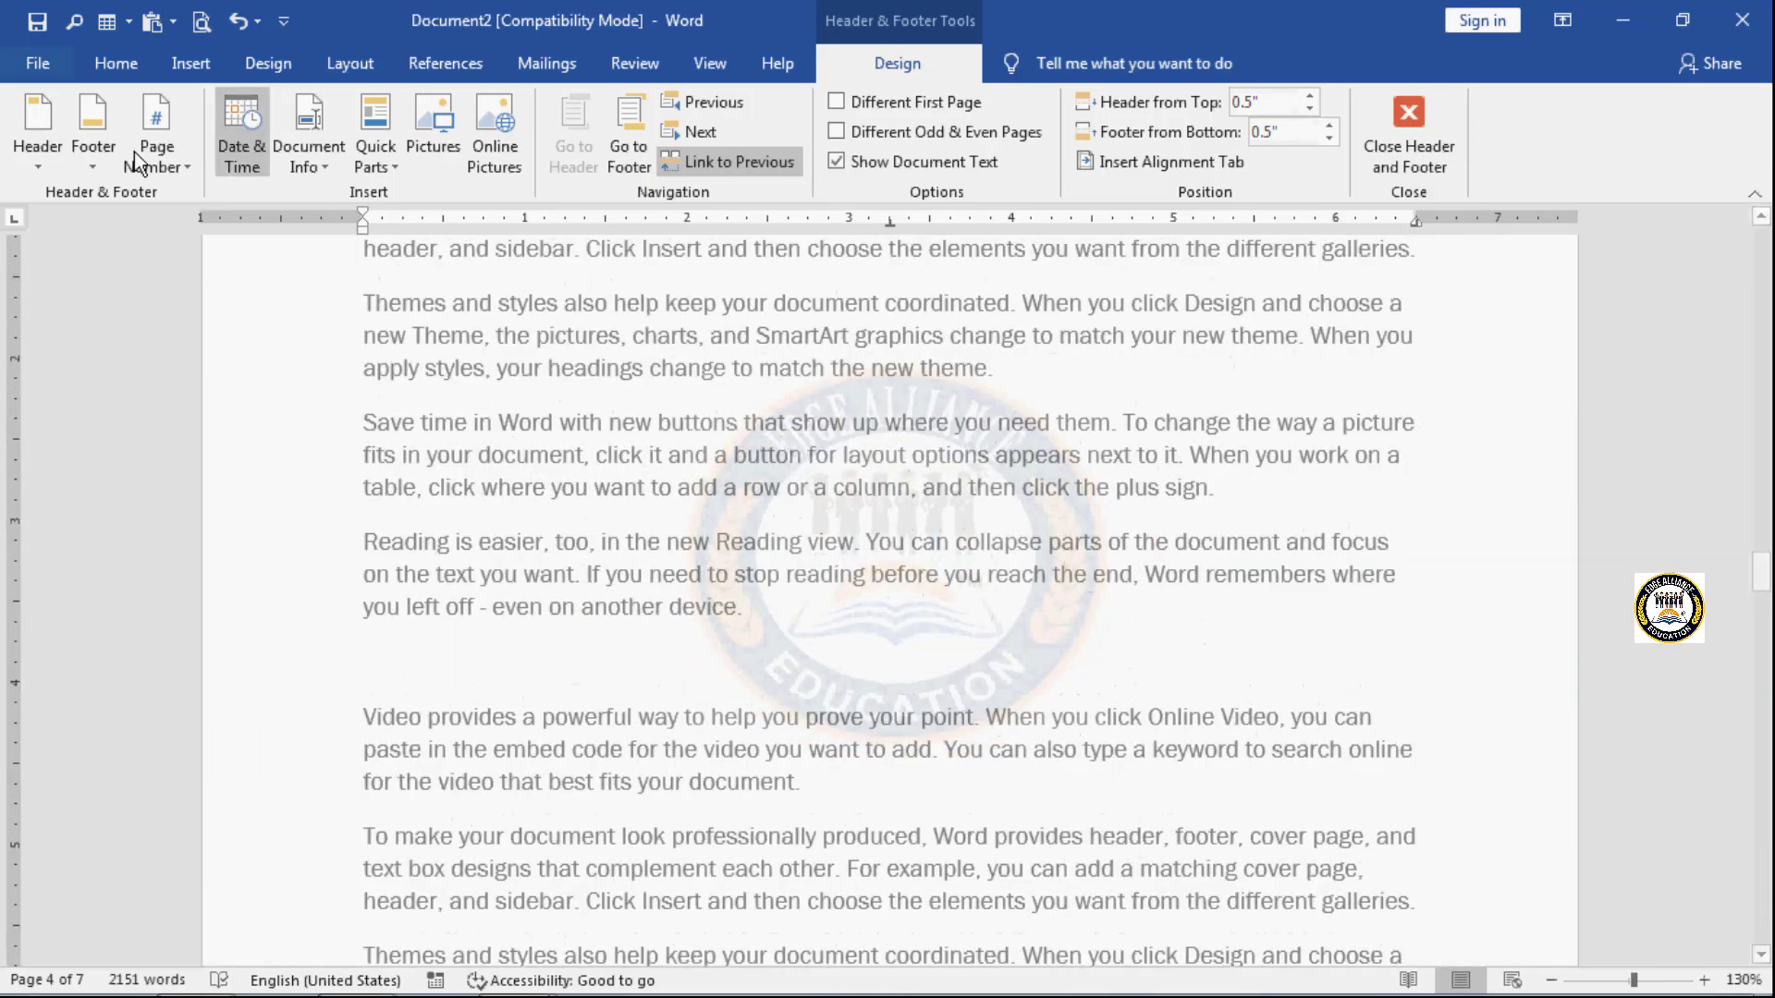
pyautogui.scroll(20, 579, 684)
pyautogui.scroll(20, 579, 684)
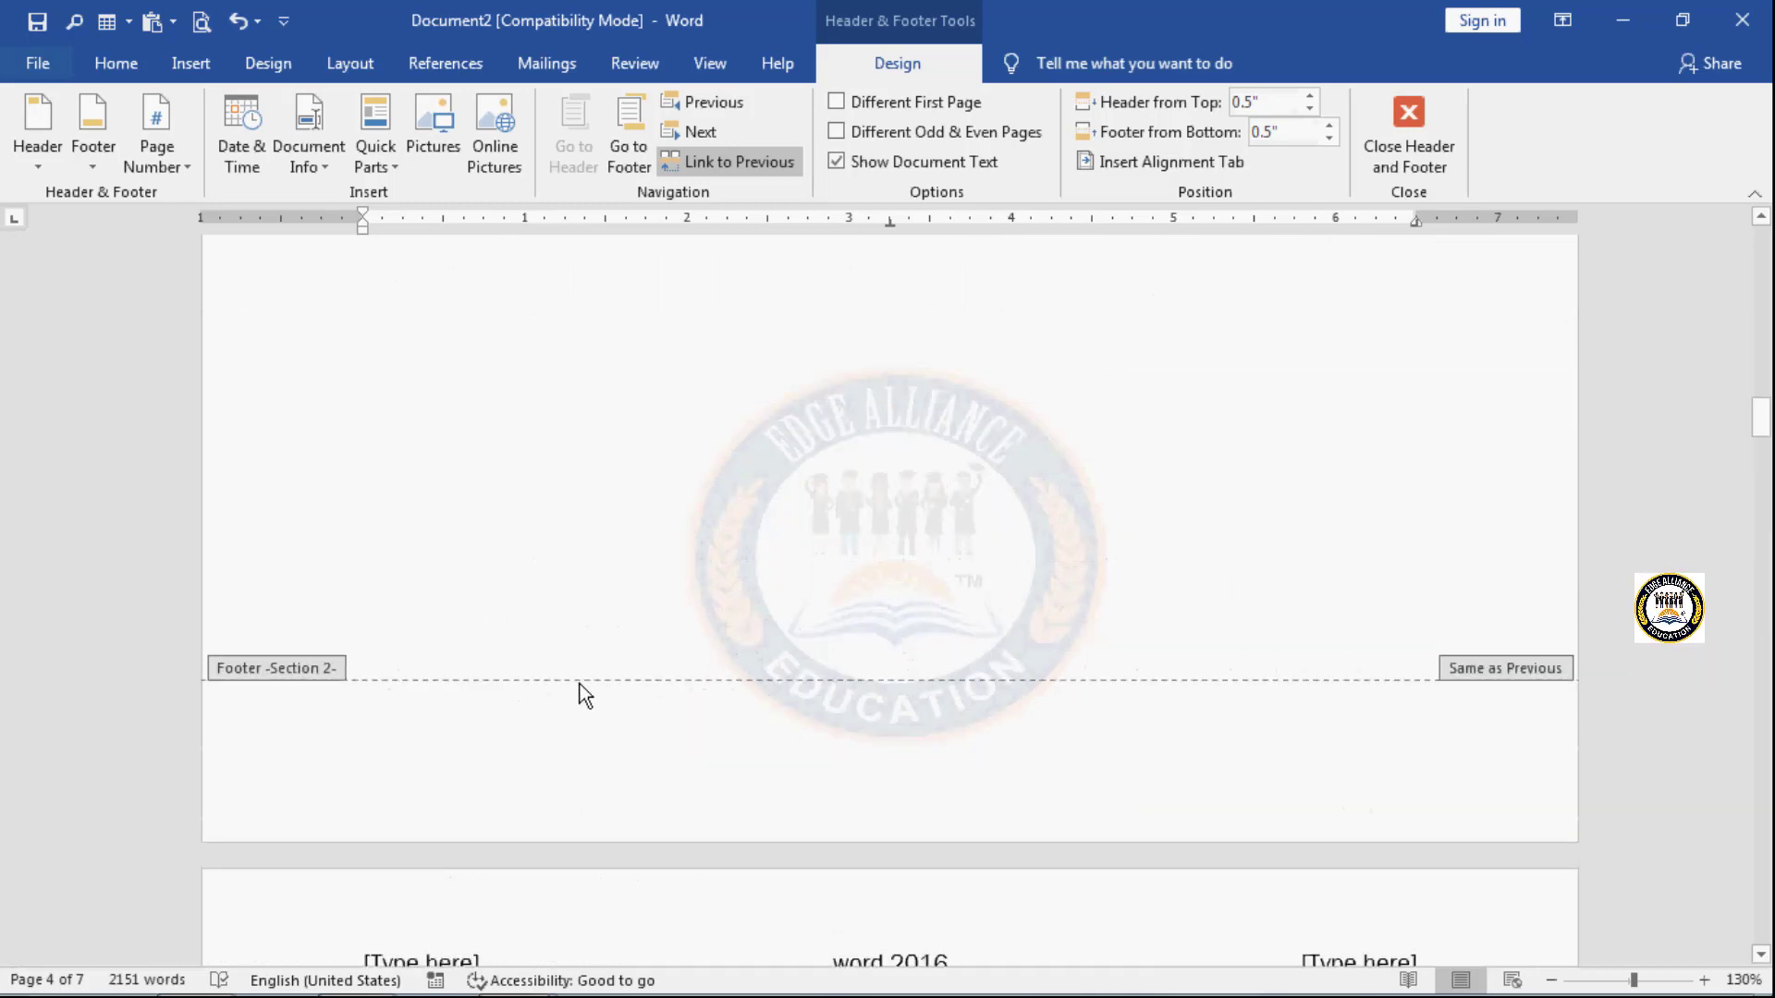
pyautogui.scroll(3, 580, 685)
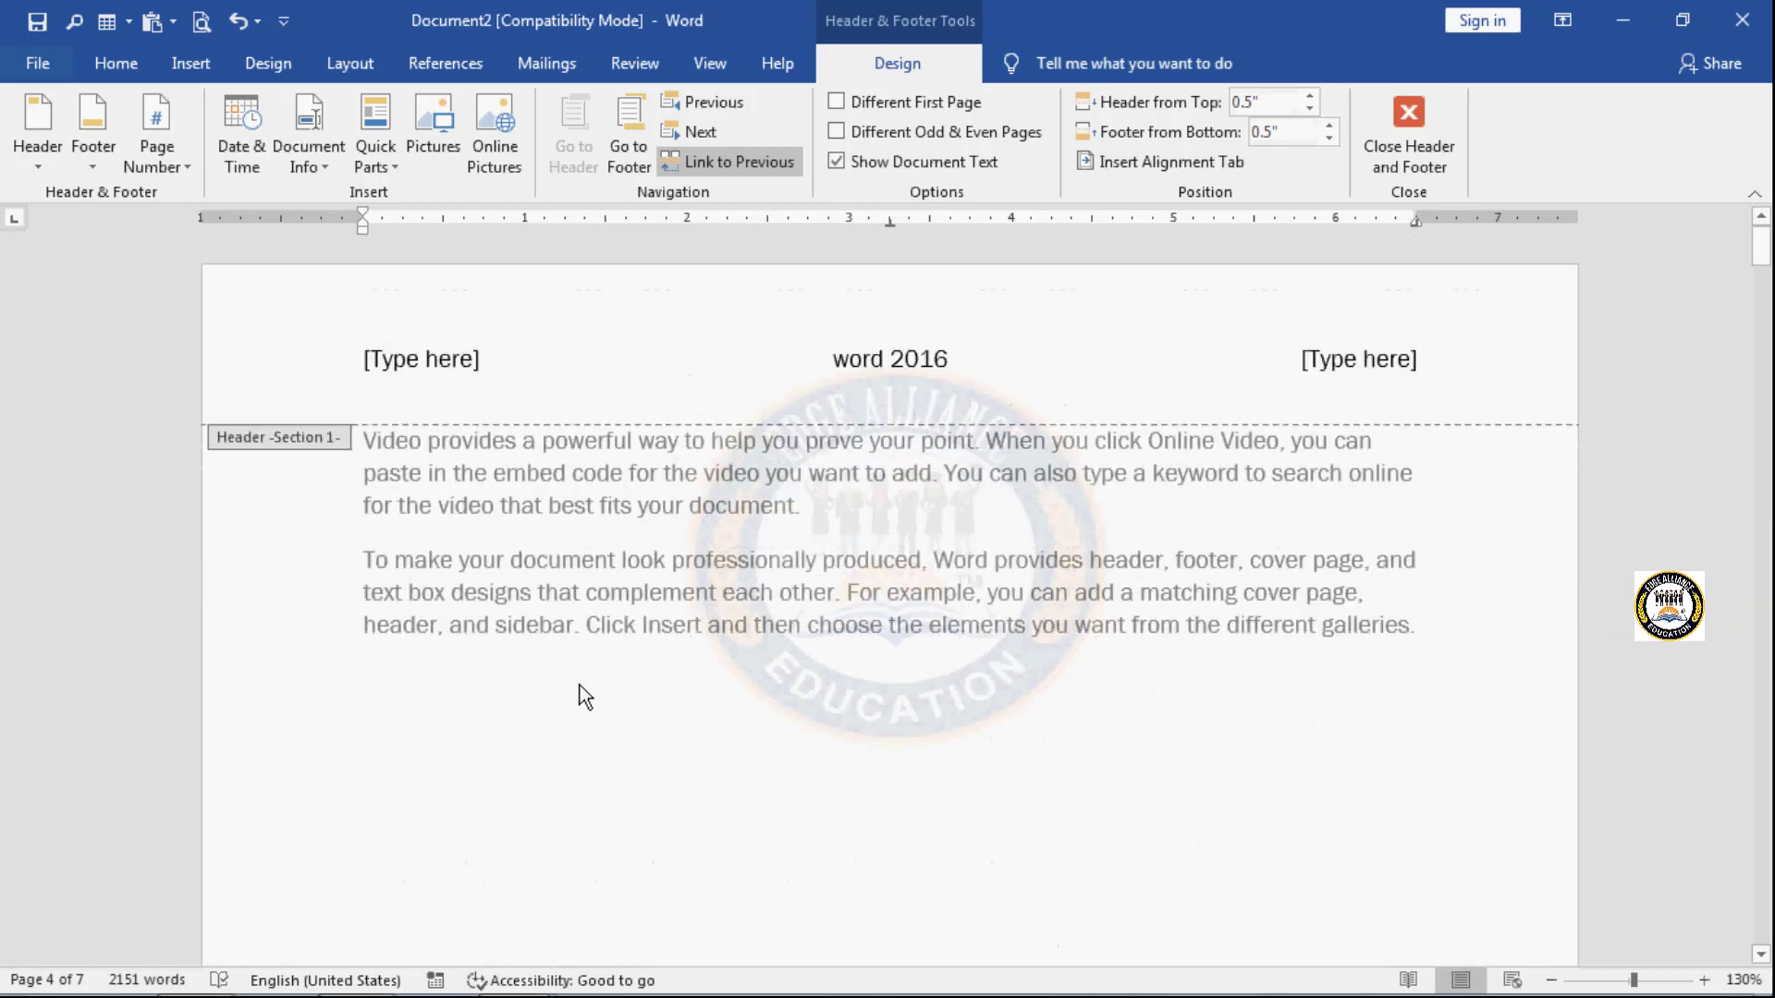
pyautogui.click(101, 171)
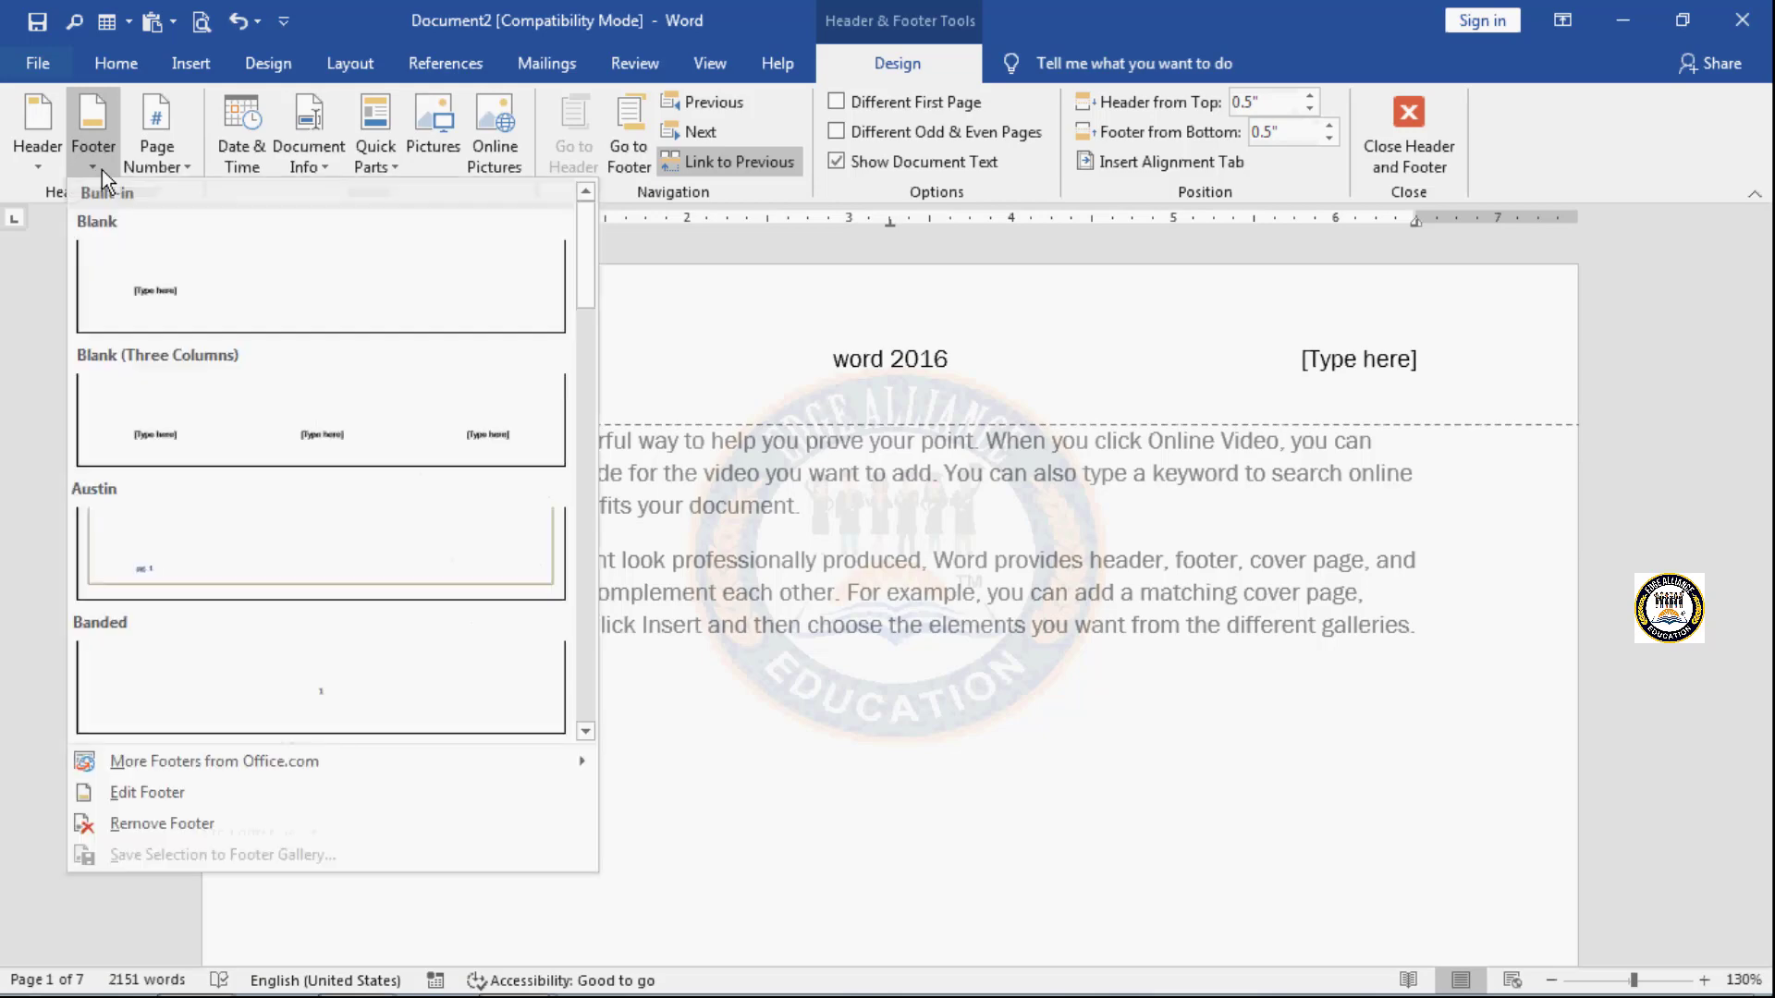
pyautogui.click(239, 303)
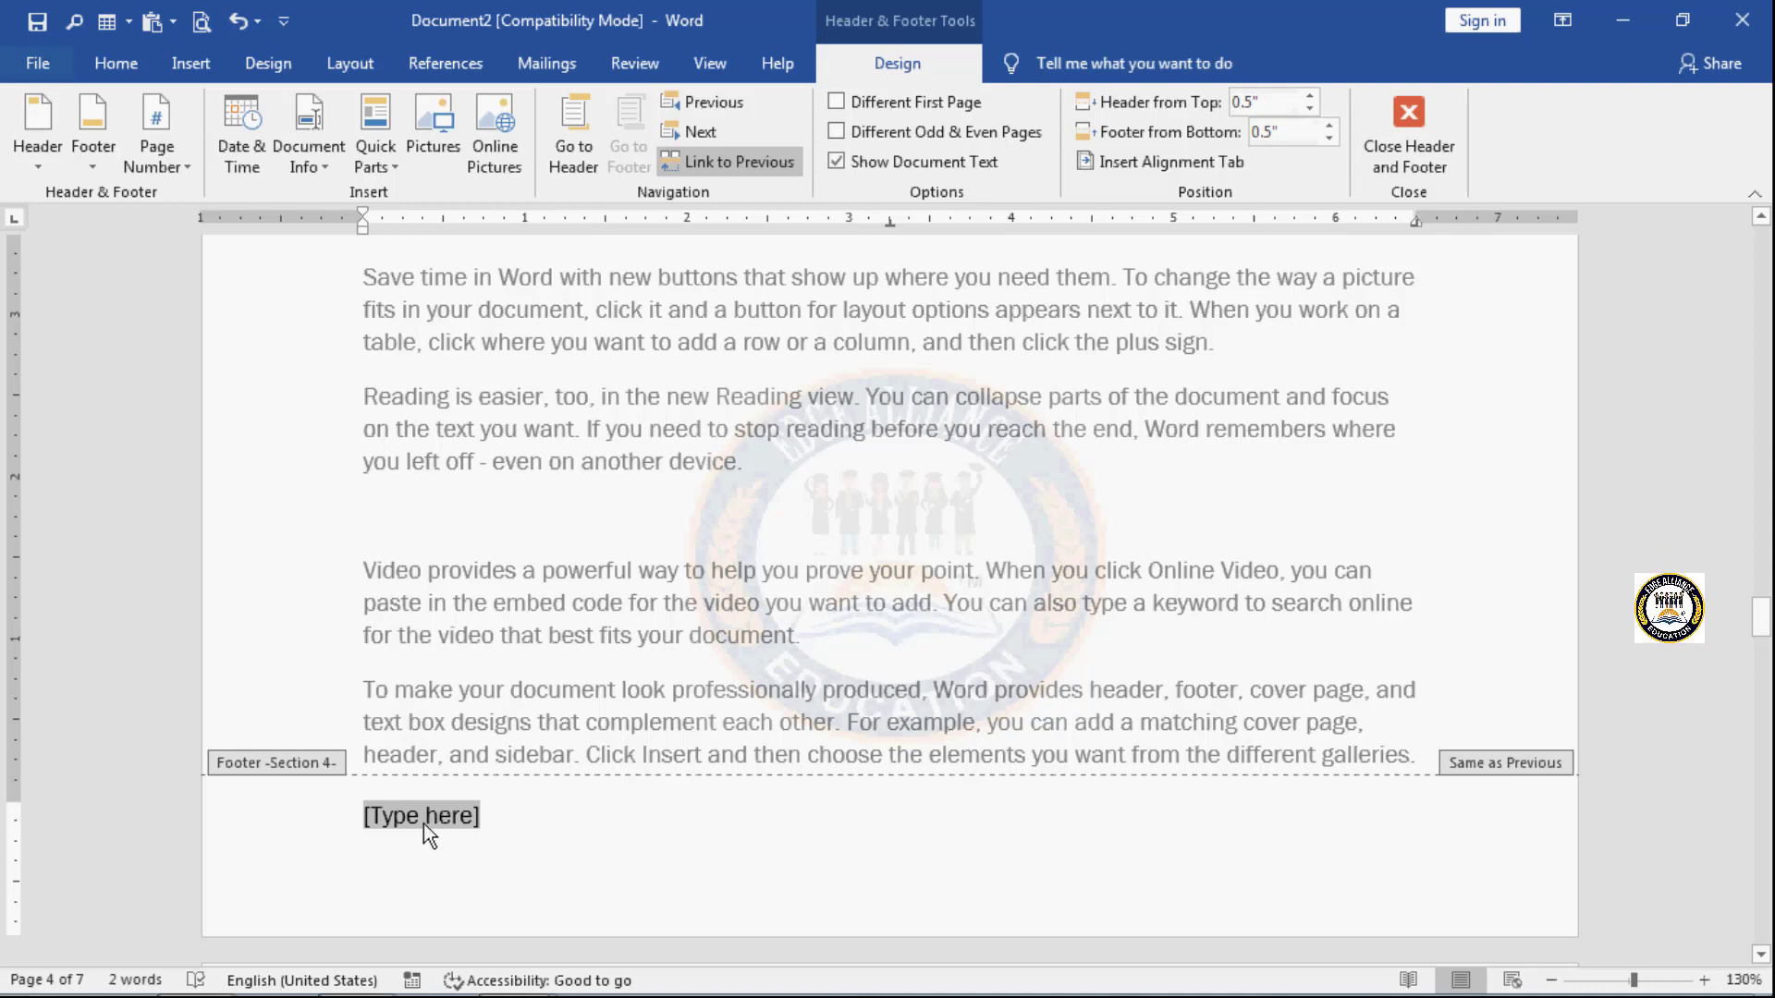
pyautogui.write('p')
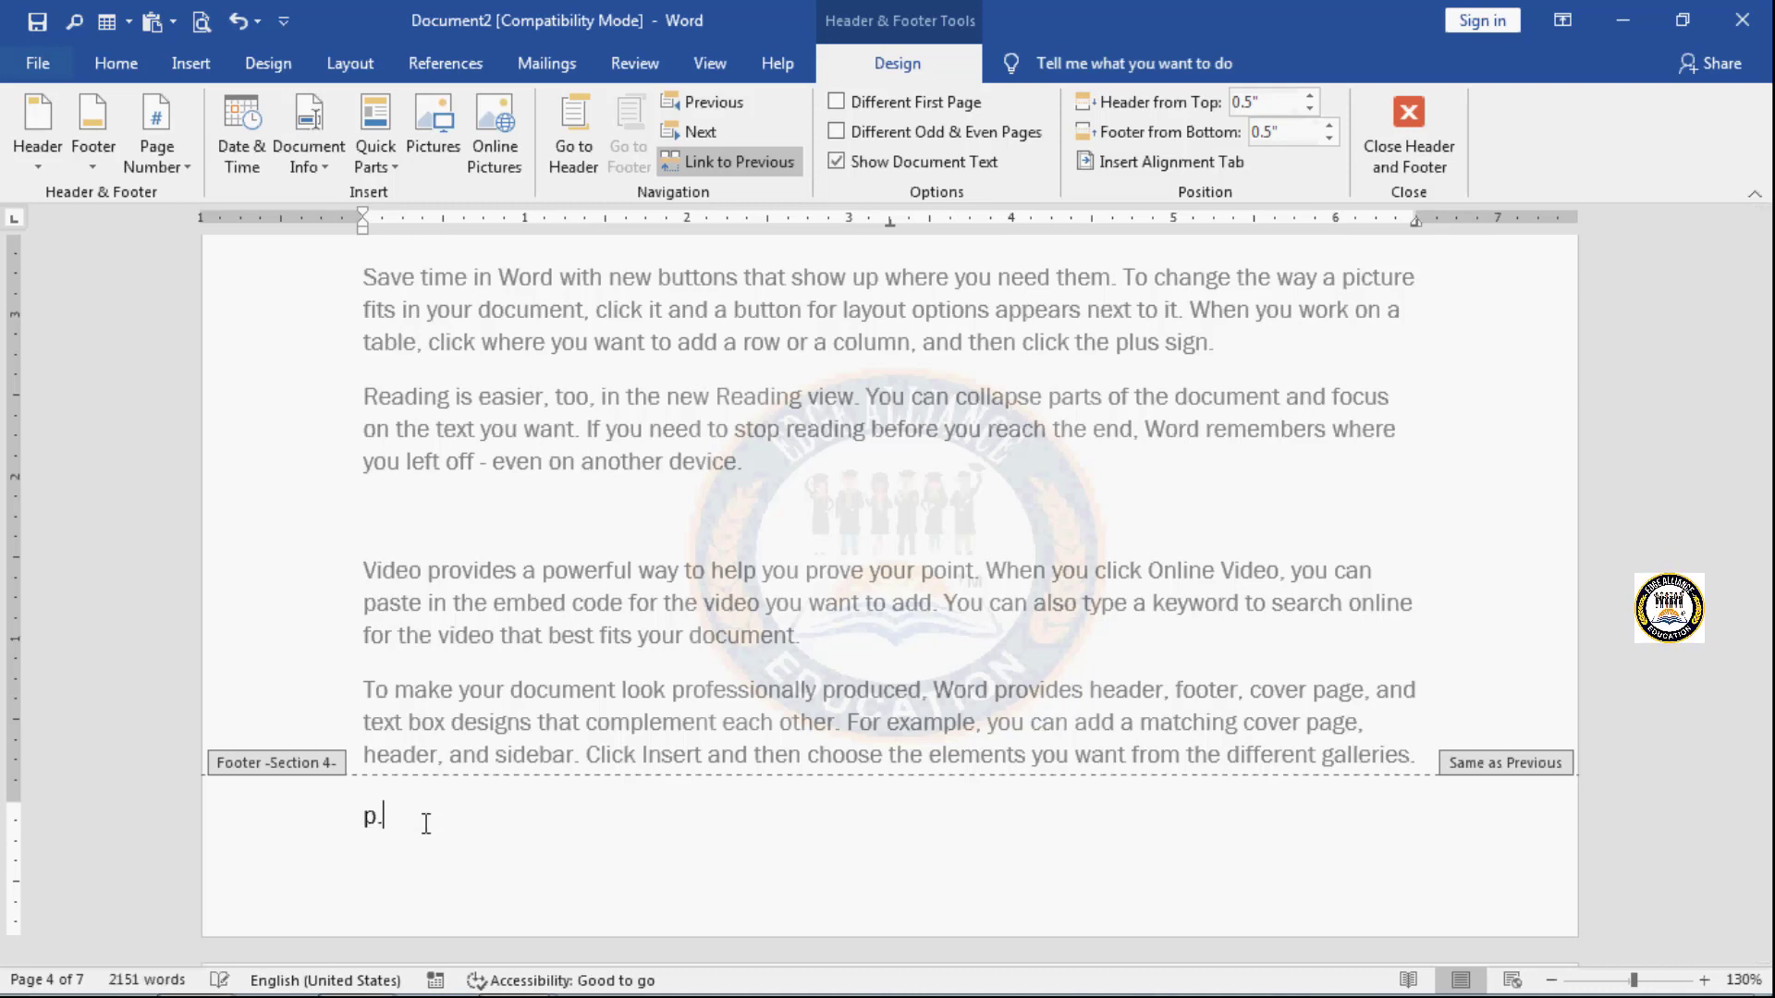
pyautogui.write('.t.o')
# - Examine the header and footer text and their section labels across the pages, especially in Section 1
pyautogui.scroll(15, 426, 823)
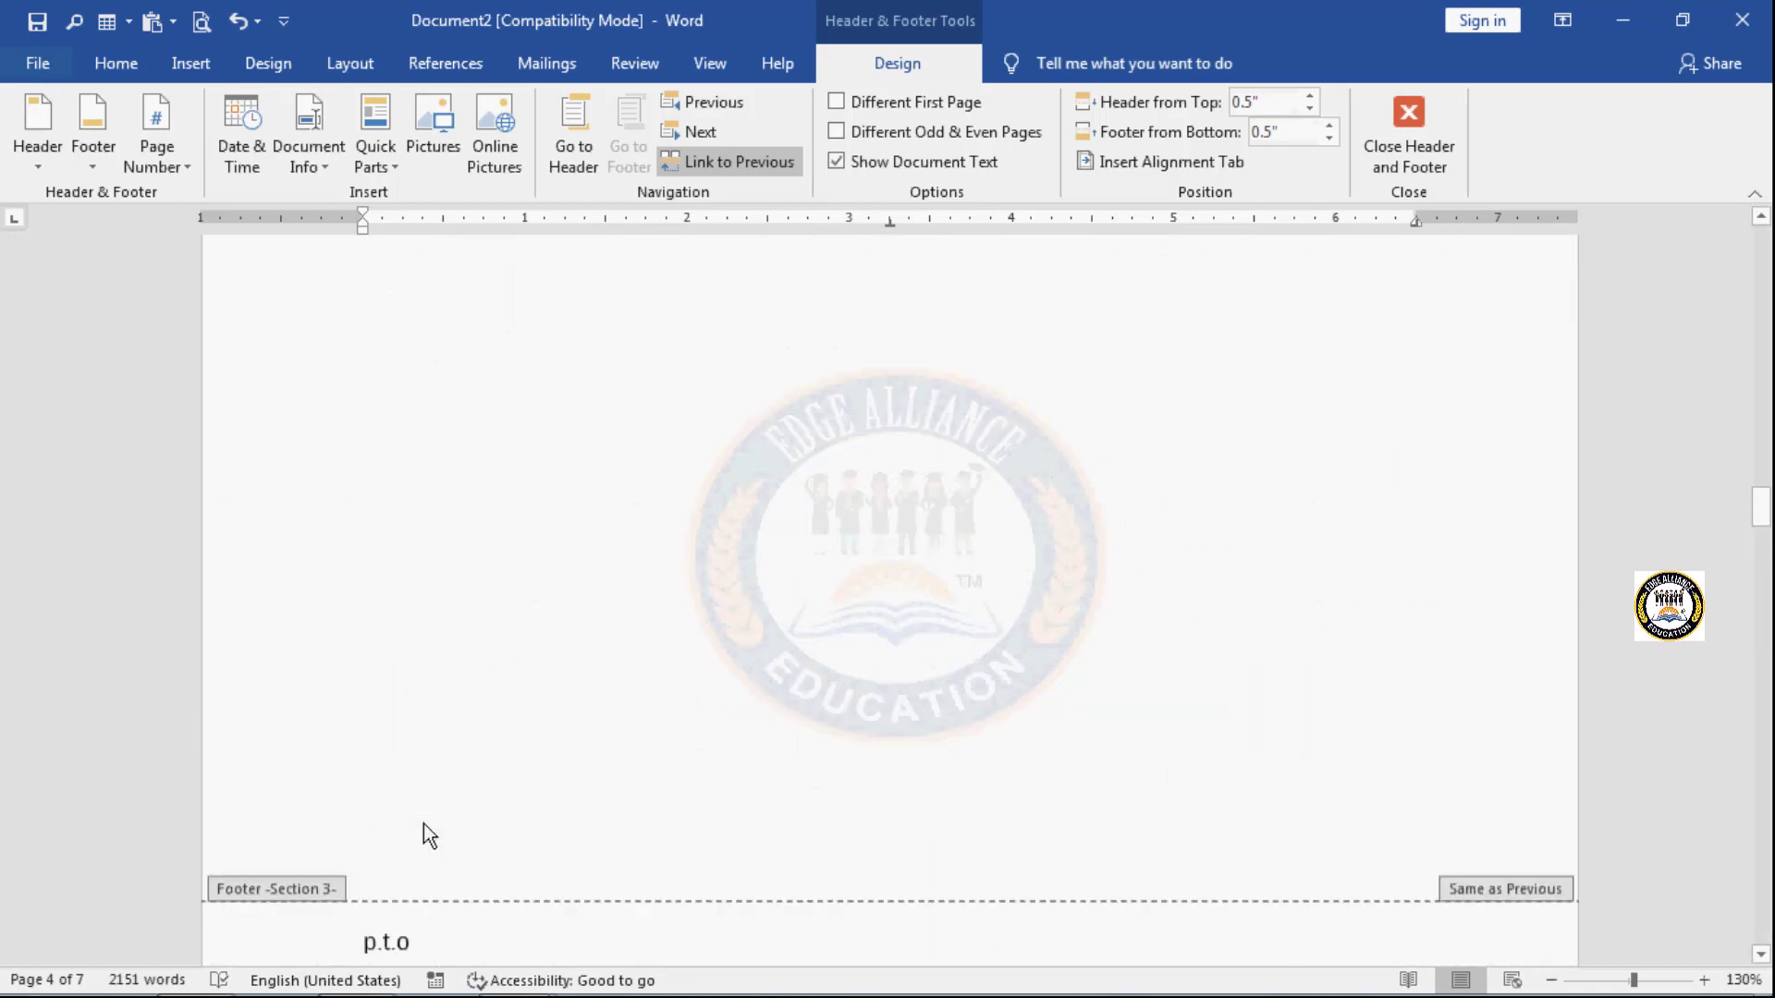
pyautogui.scroll(15, 423, 835)
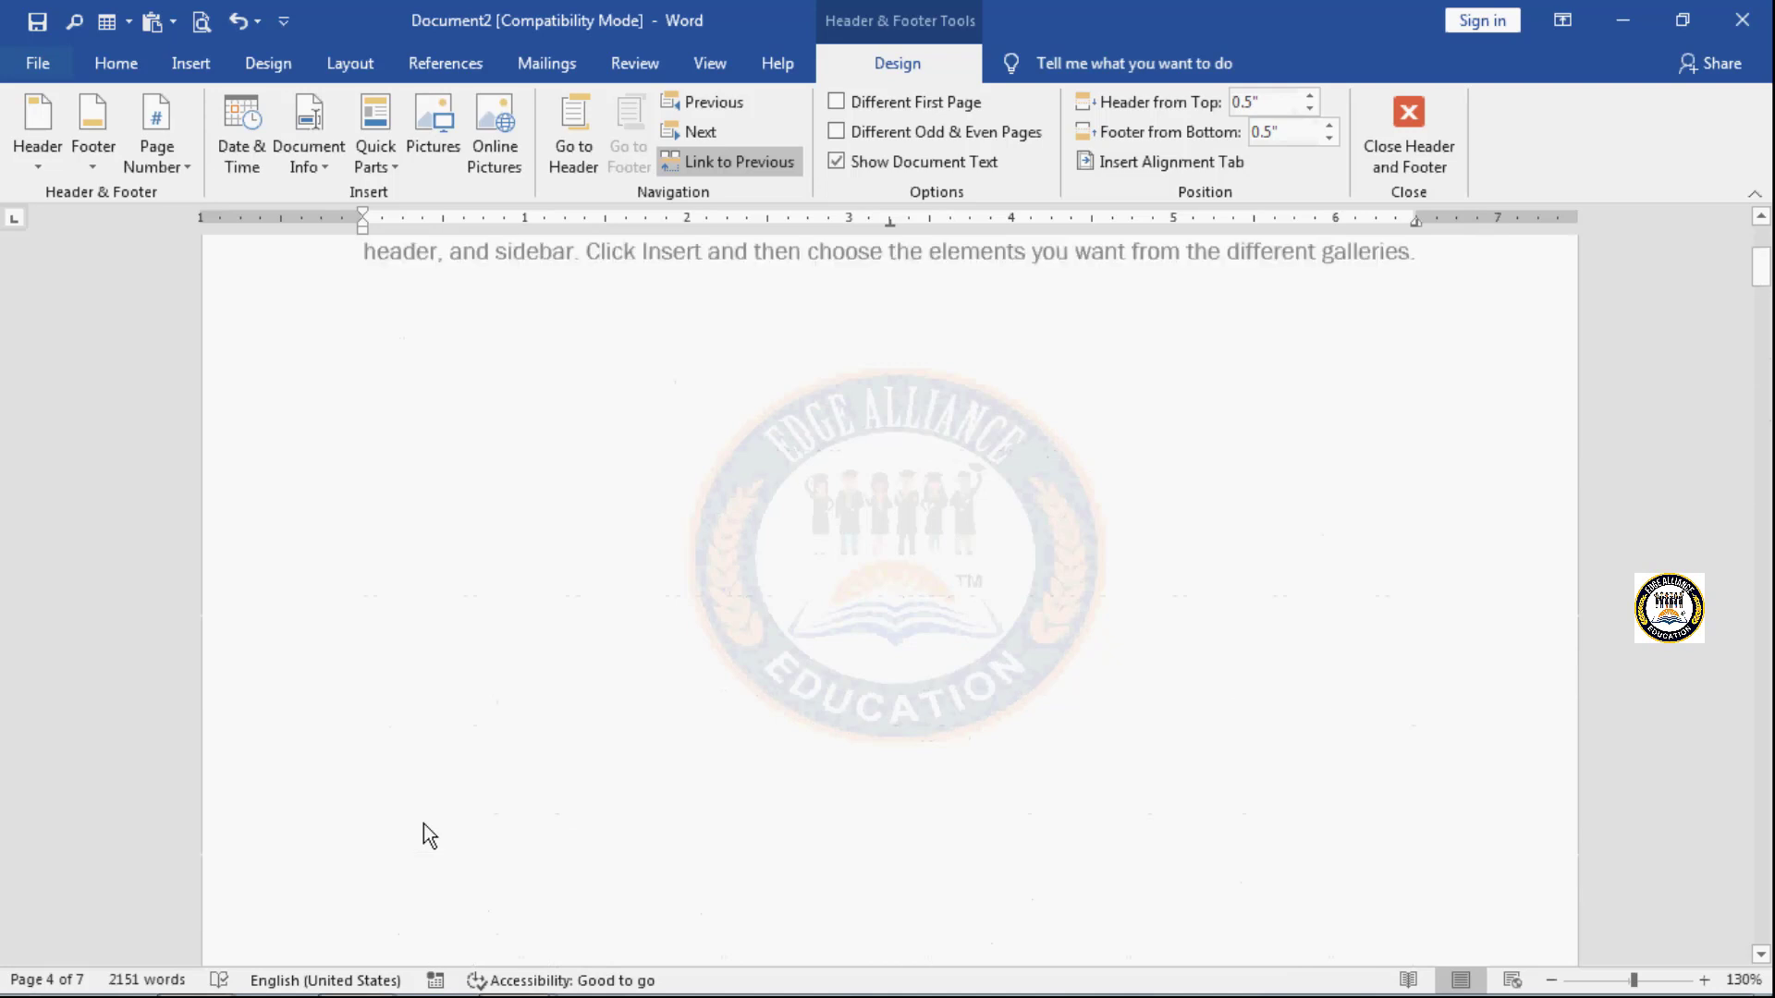
pyautogui.scroll(4, 424, 823)
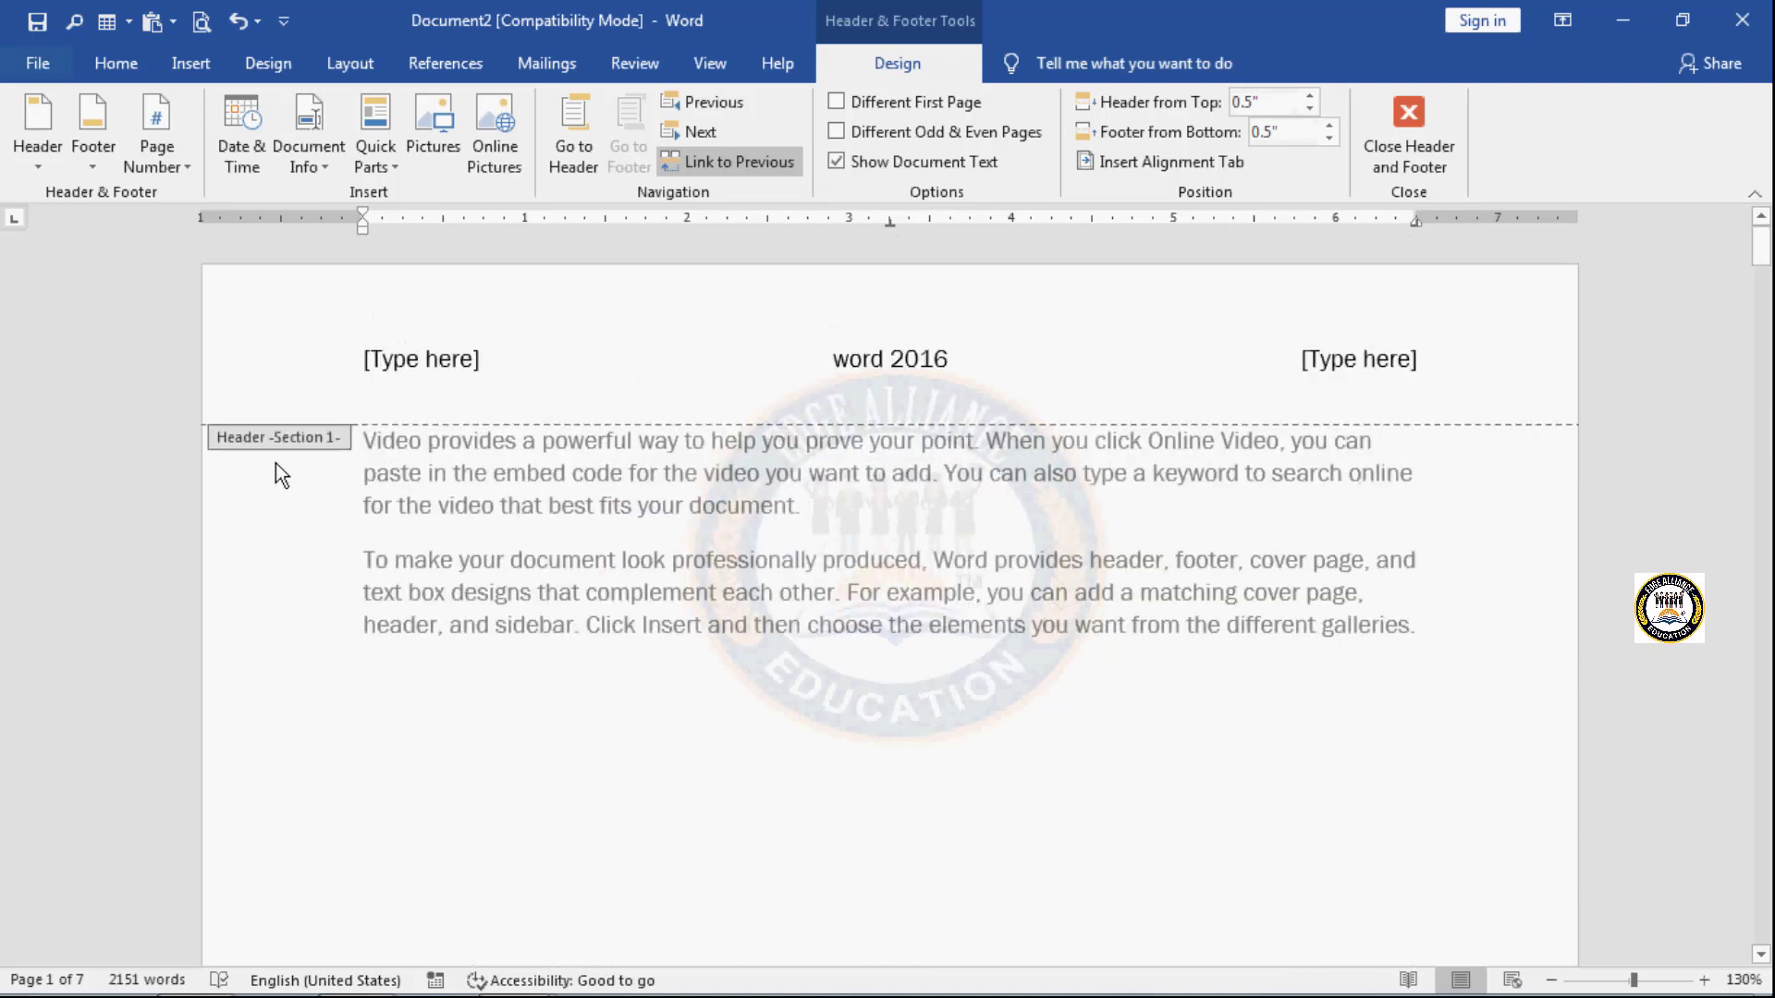
pyautogui.scroll(-8, 642, 728)
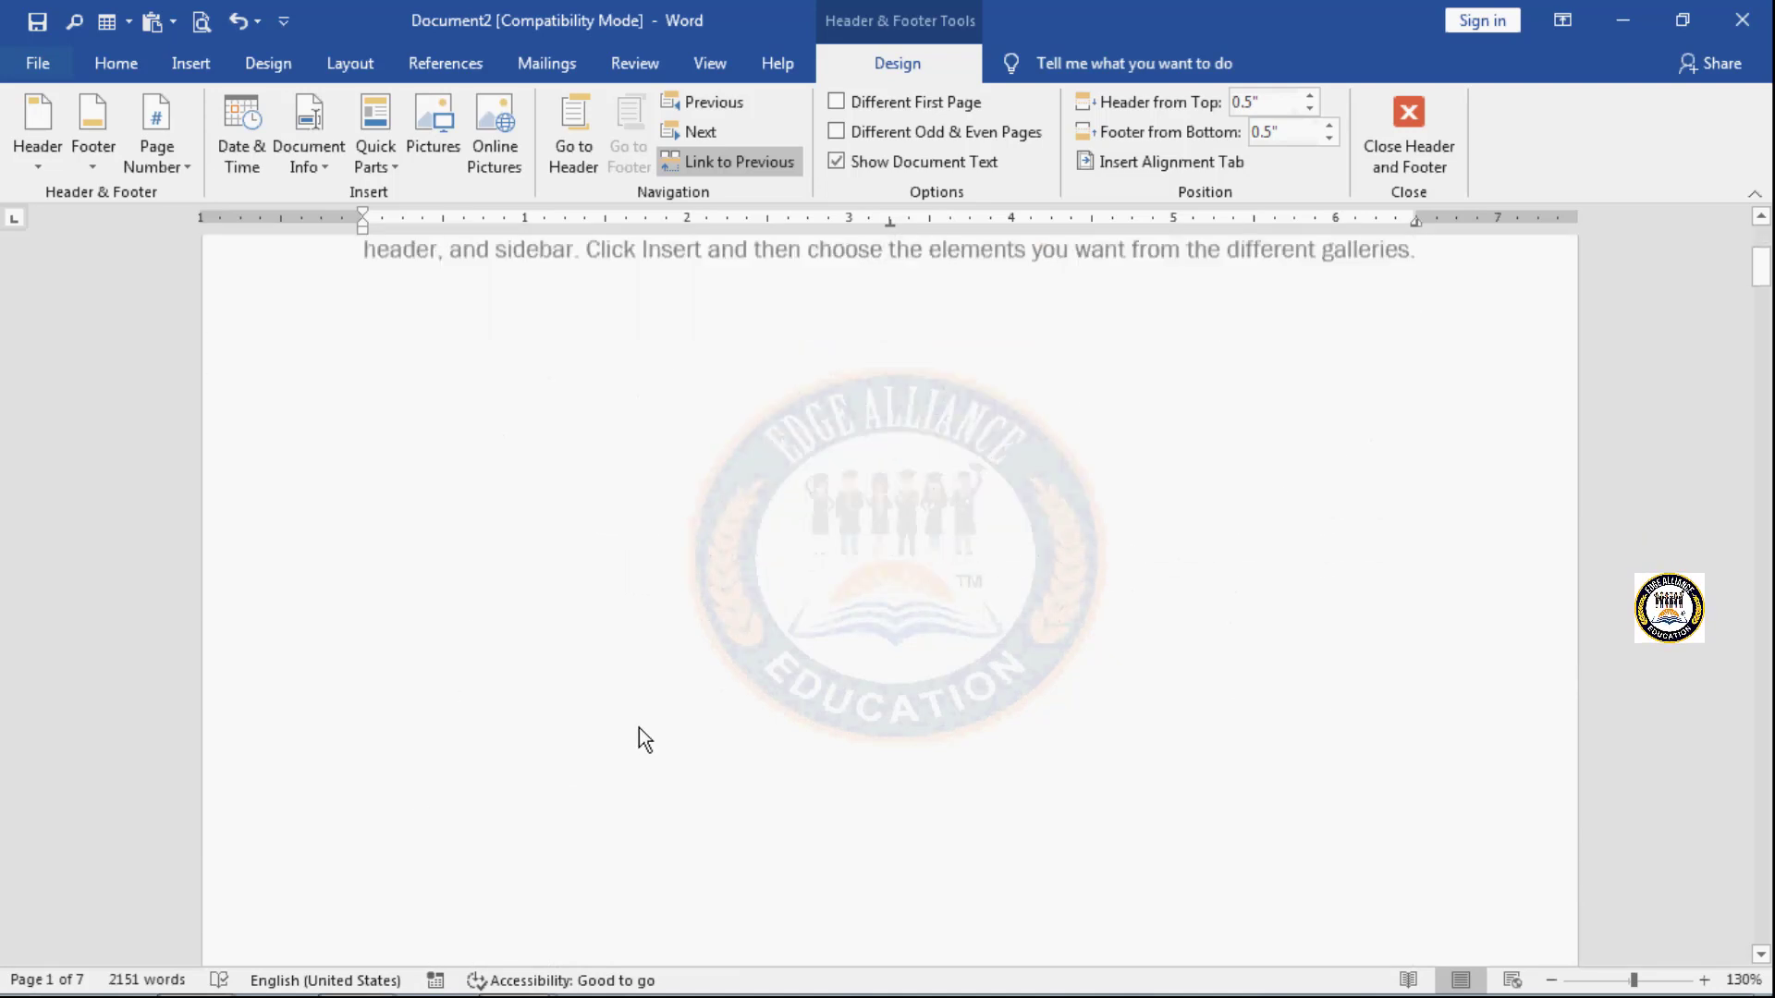
pyautogui.scroll(-6, 640, 730)
pyautogui.scroll(10, 641, 735)
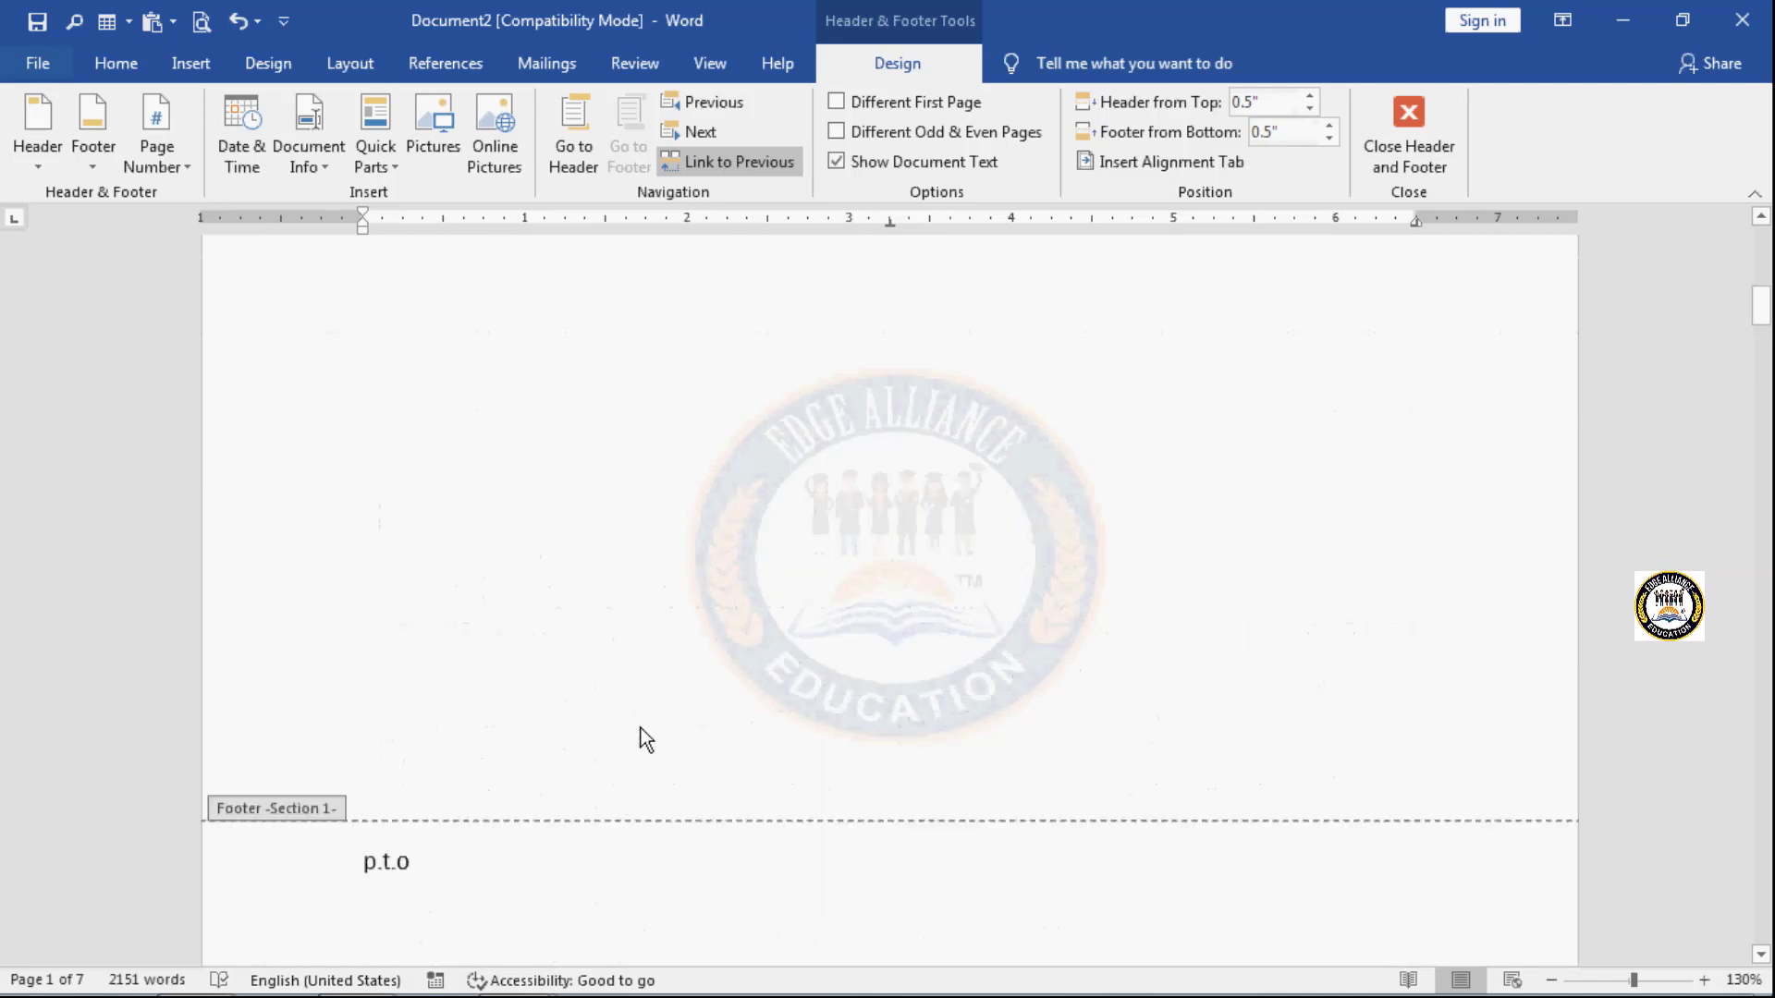
pyautogui.scroll(2, 645, 740)
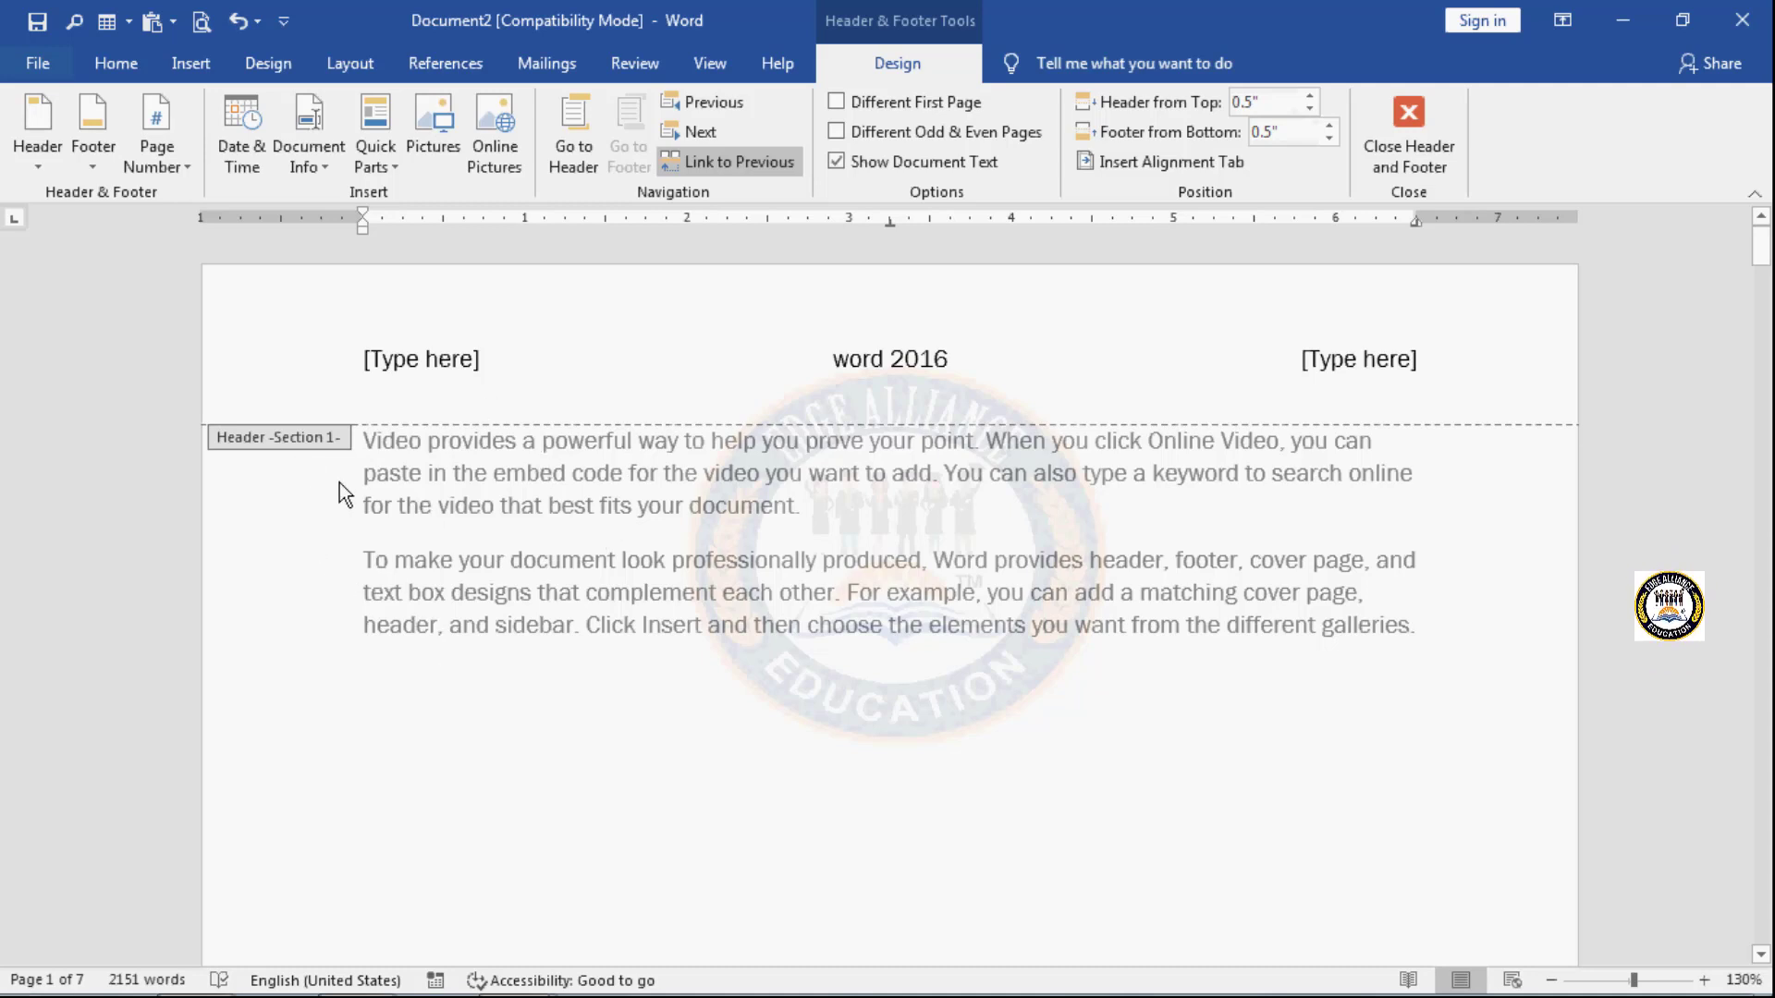
pyautogui.scroll(-10, 367, 453)
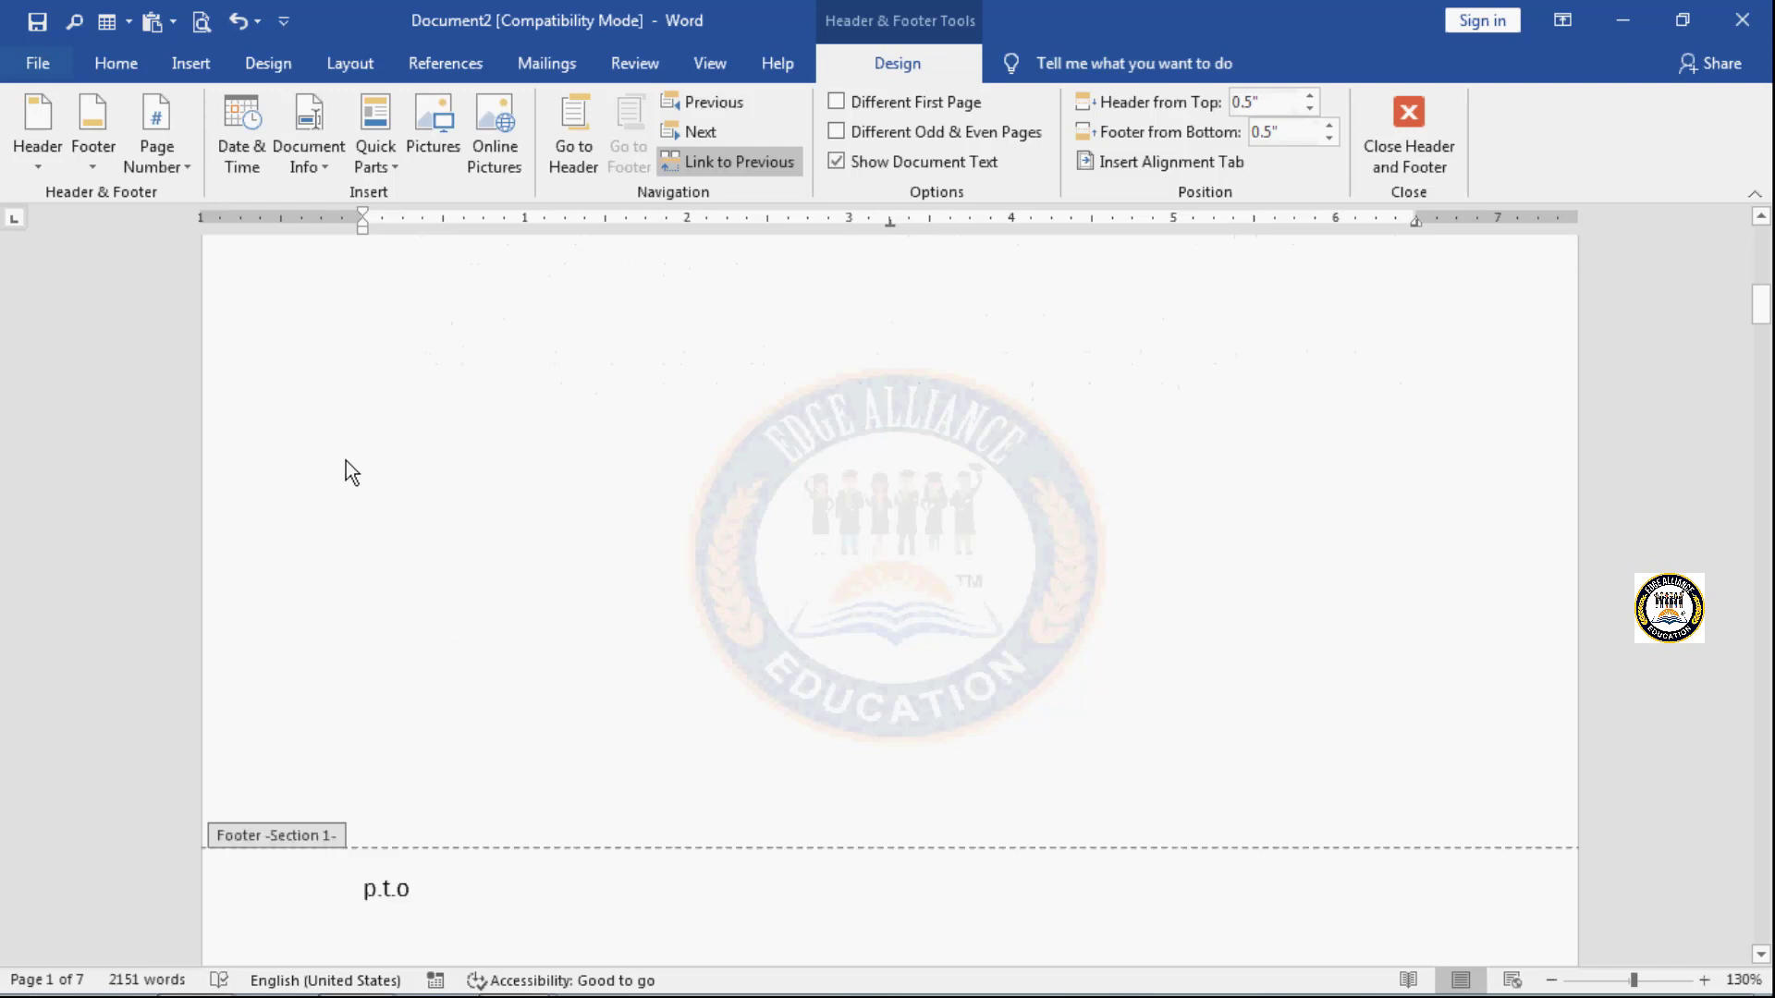
# - Step forward through the linked section footers from Section 1 to Section 3
pyautogui.scroll(-5, 324, 770)
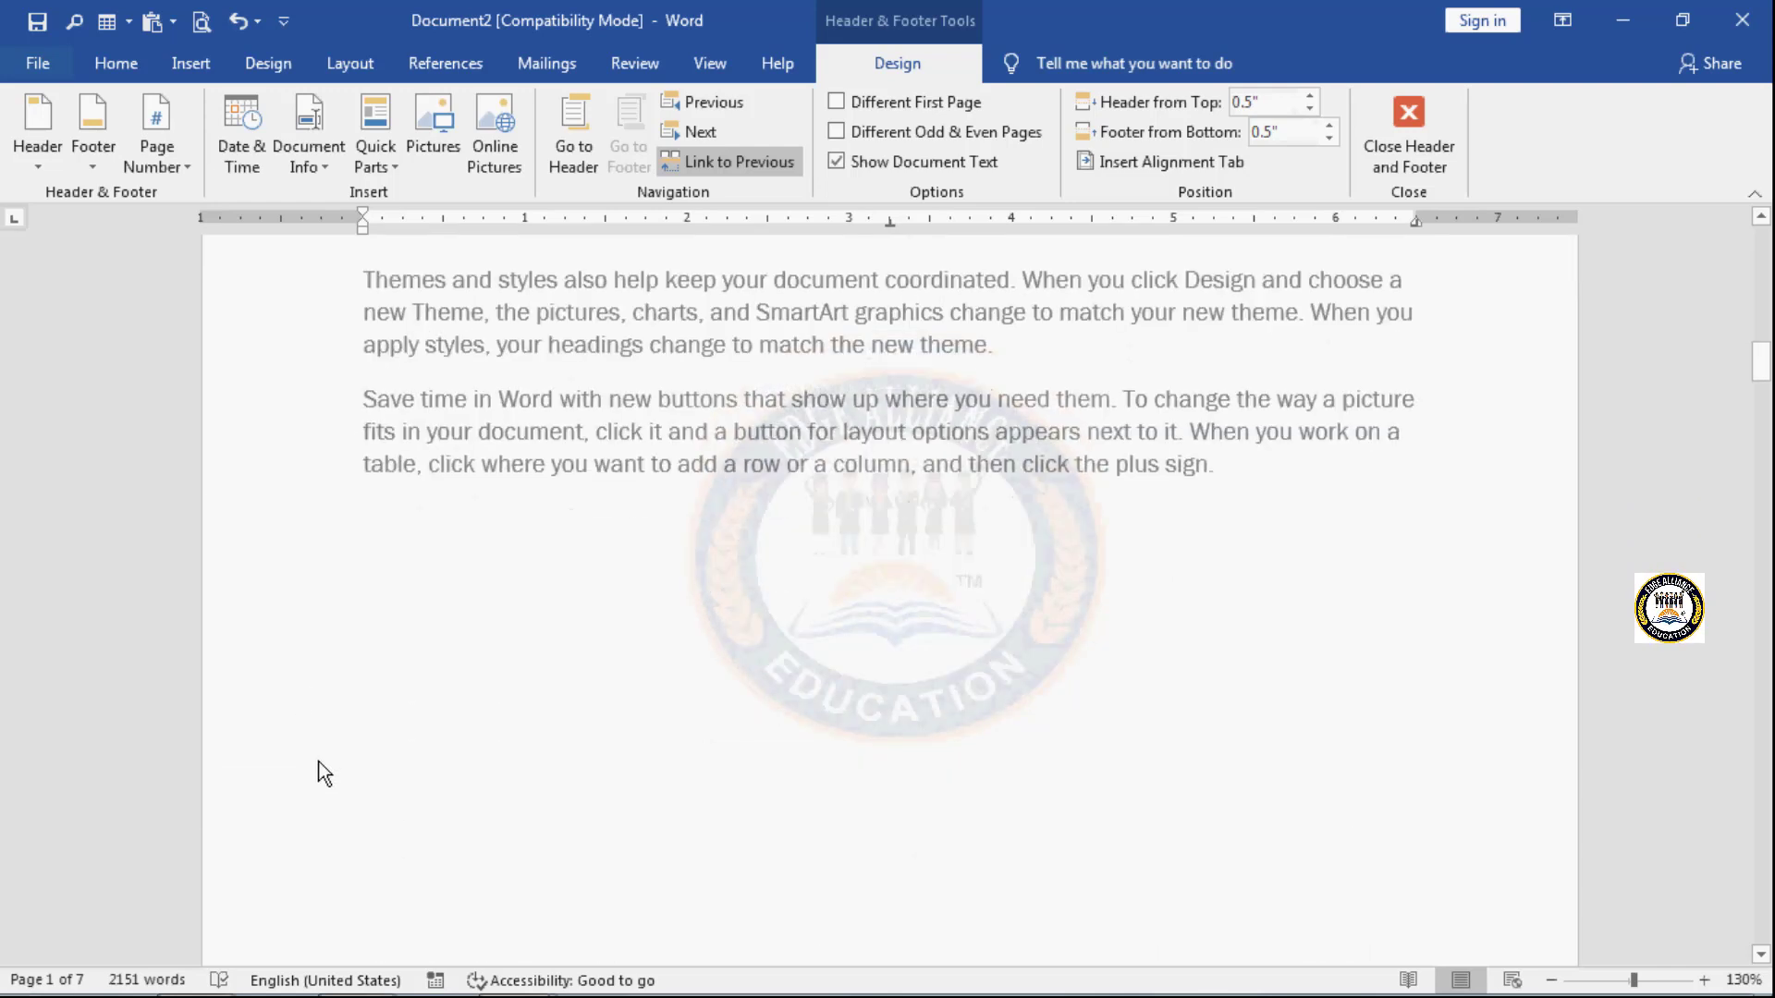
pyautogui.scroll(10, 324, 770)
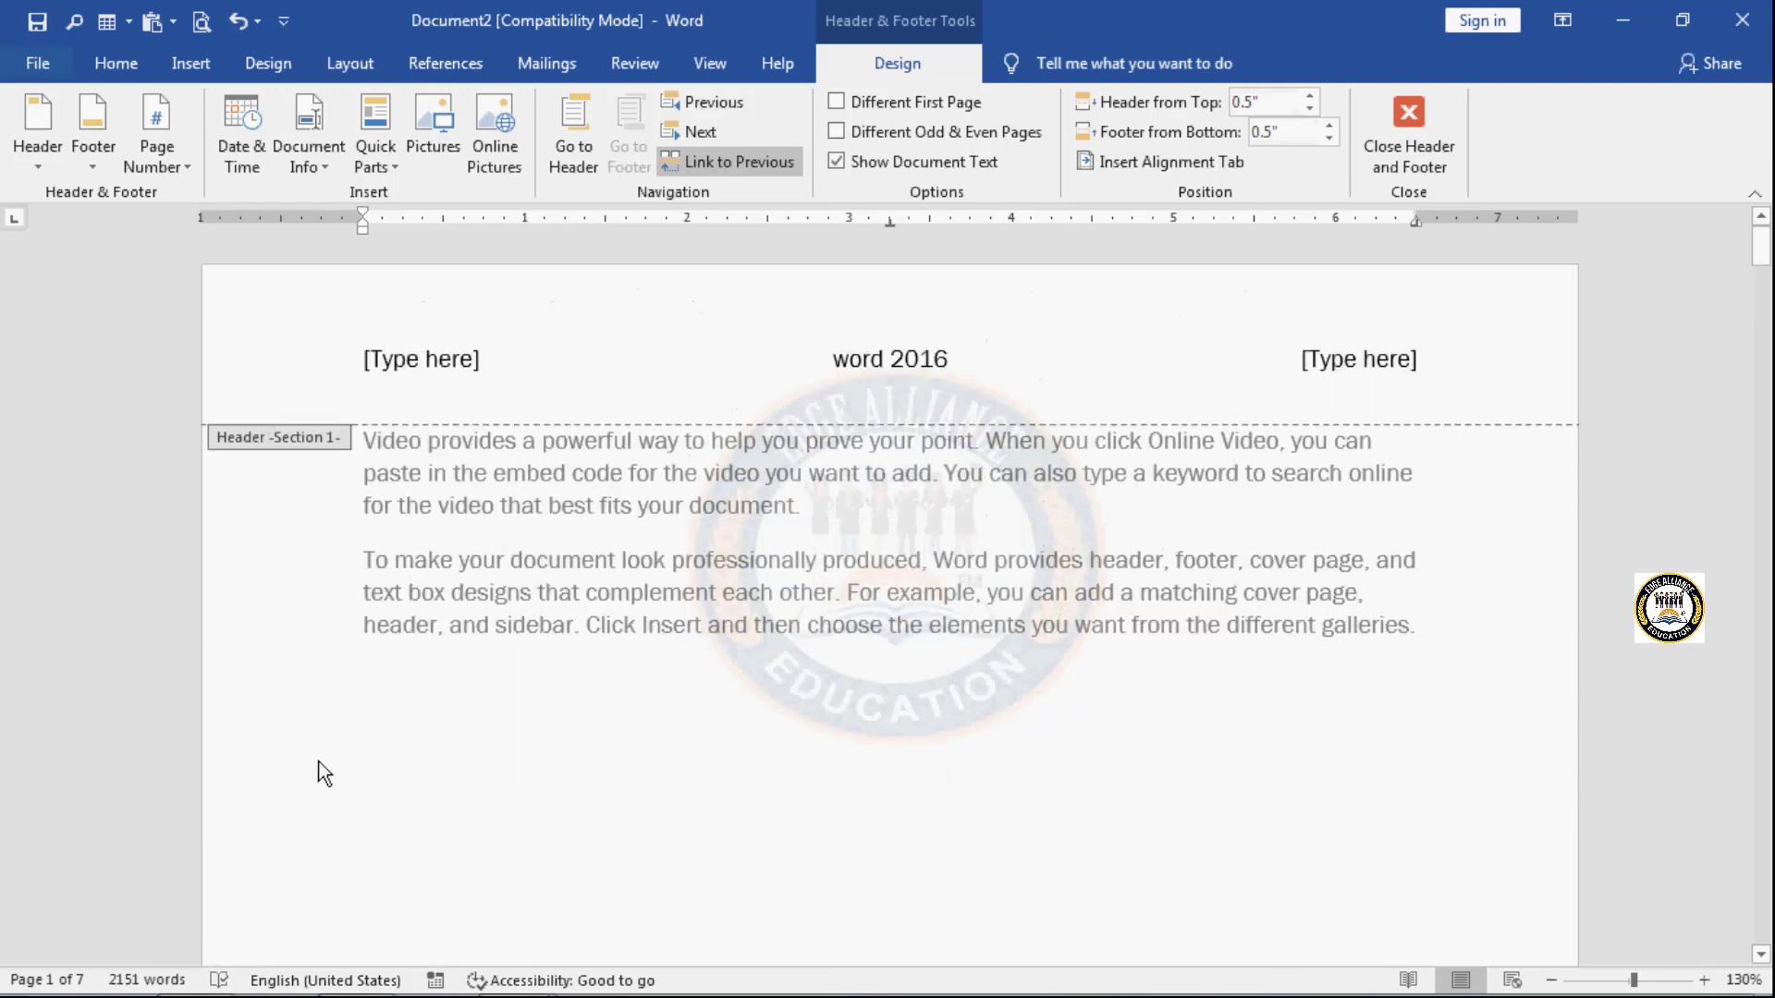
pyautogui.click(710, 131)
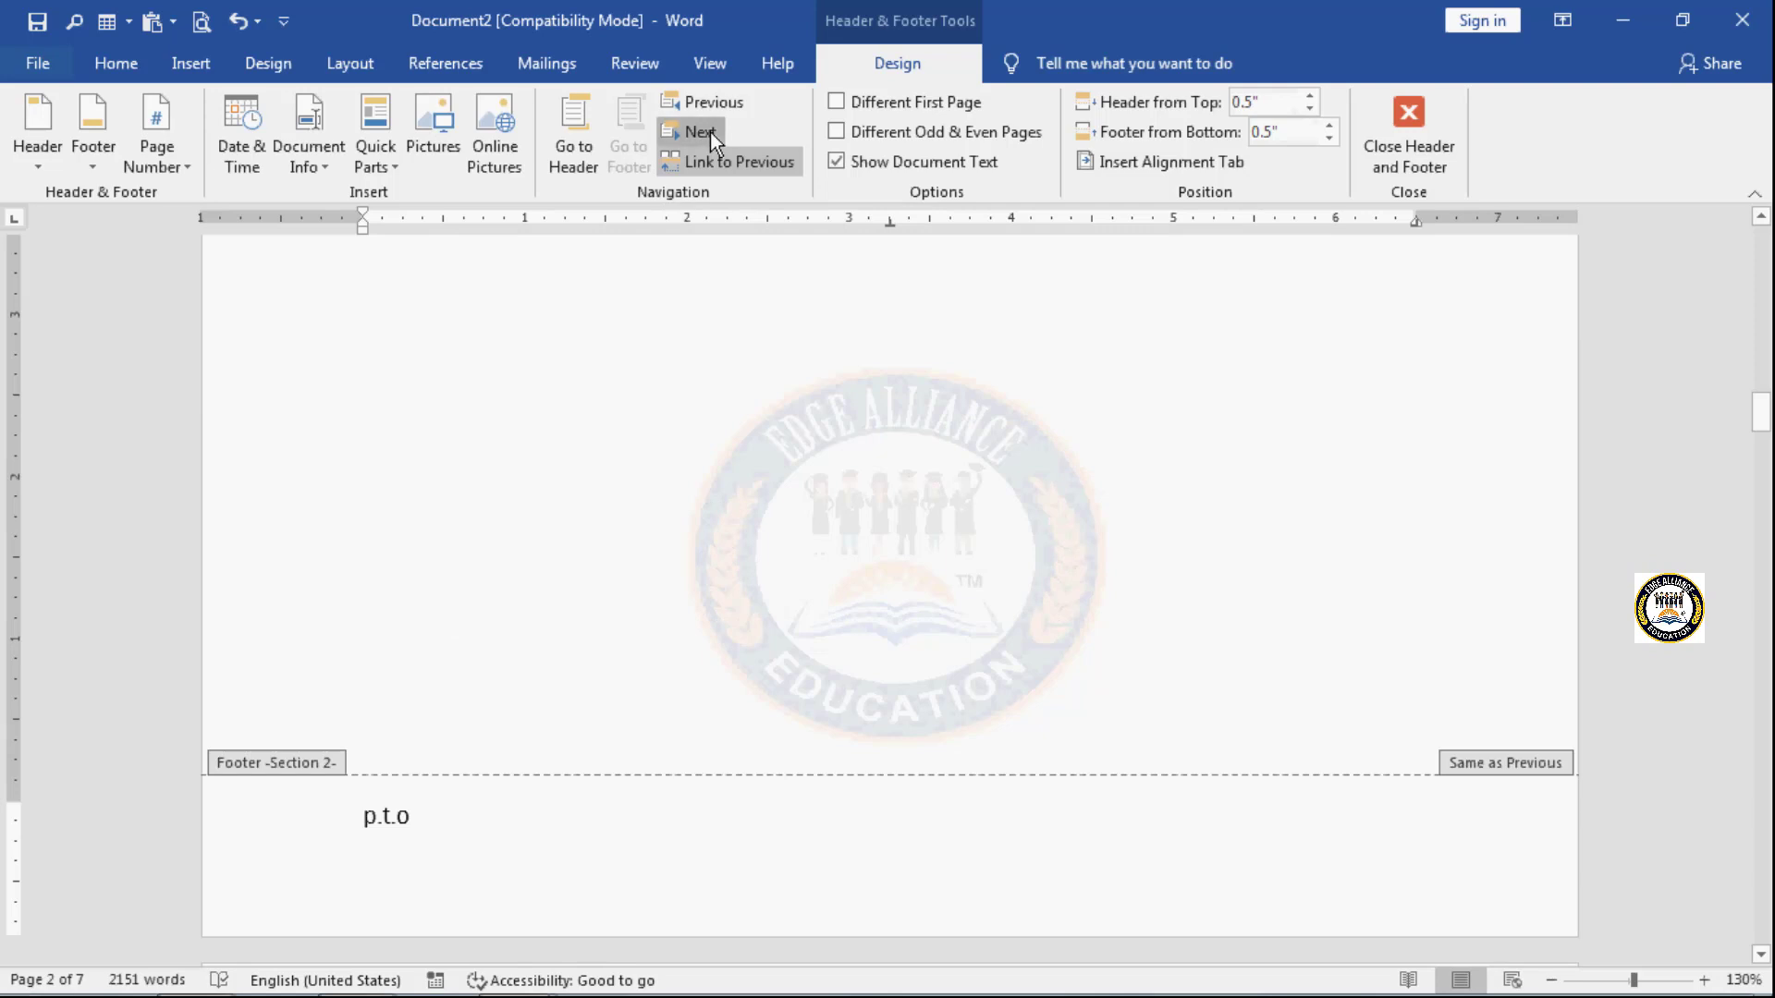
pyautogui.click(710, 131)
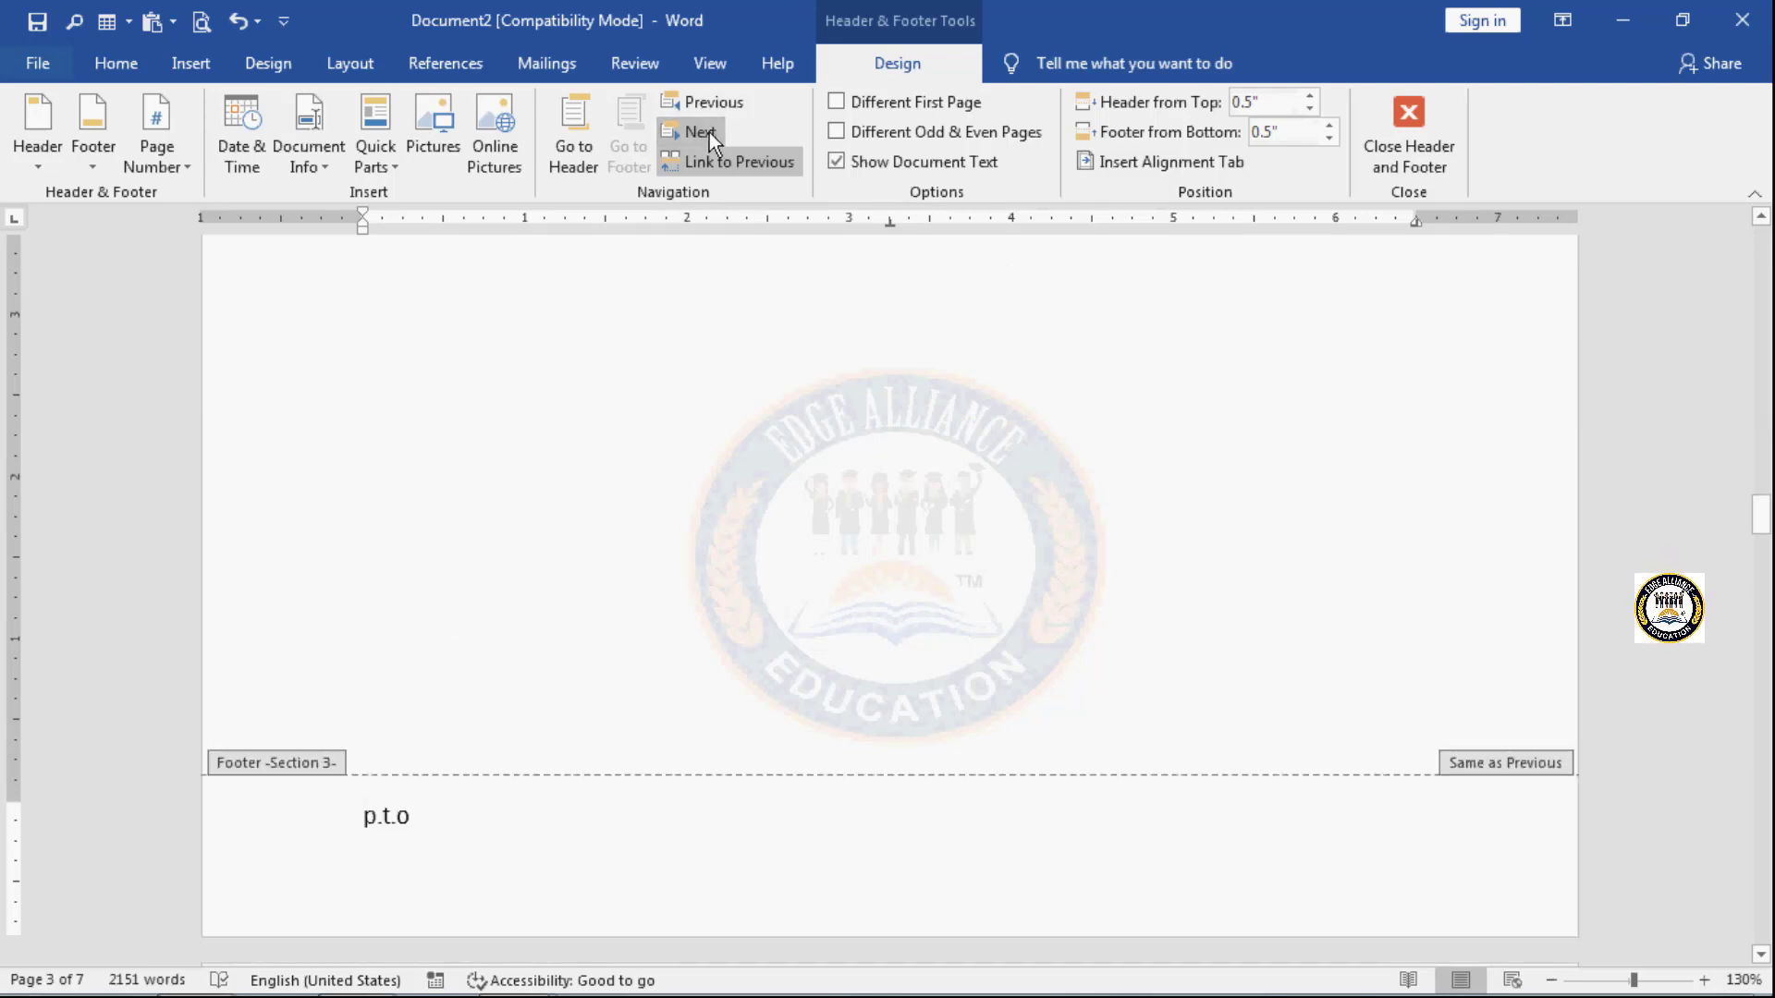
# - From the Section 1 header, step forward through the section headers to Section 4 and back to Section 1
pyautogui.scroll(20, 584, 647)
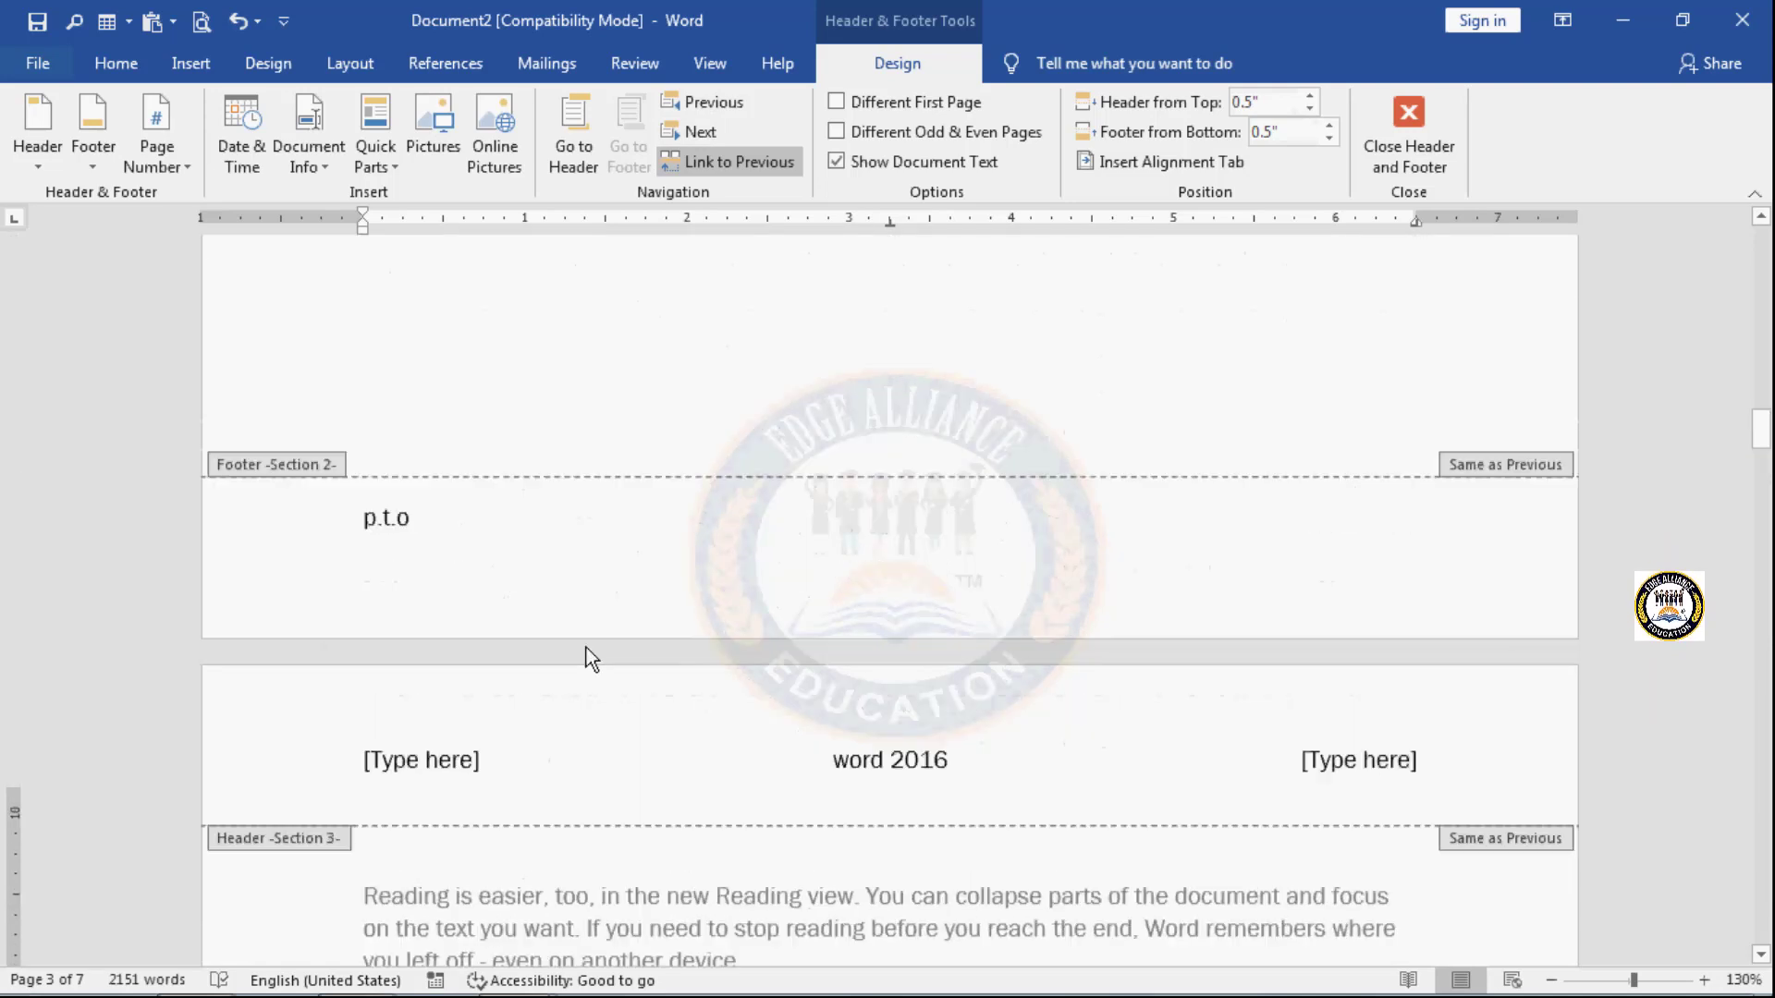
pyautogui.scroll(20, 586, 659)
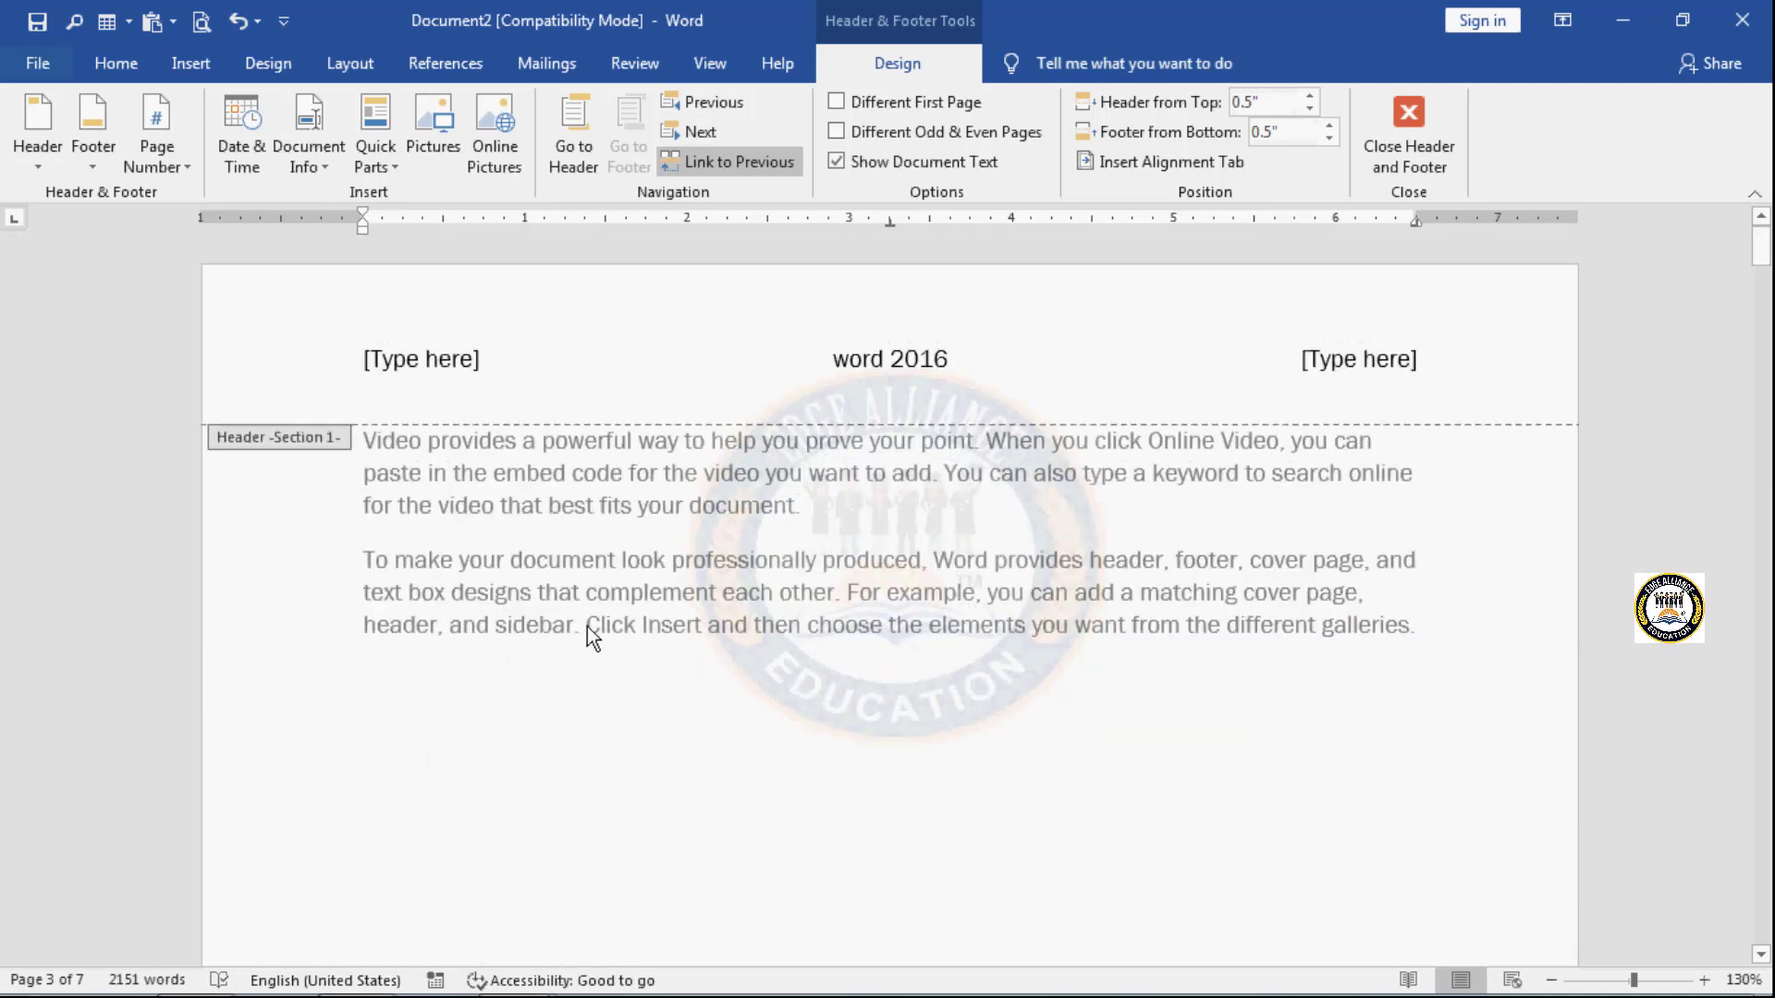
pyautogui.click(810, 352)
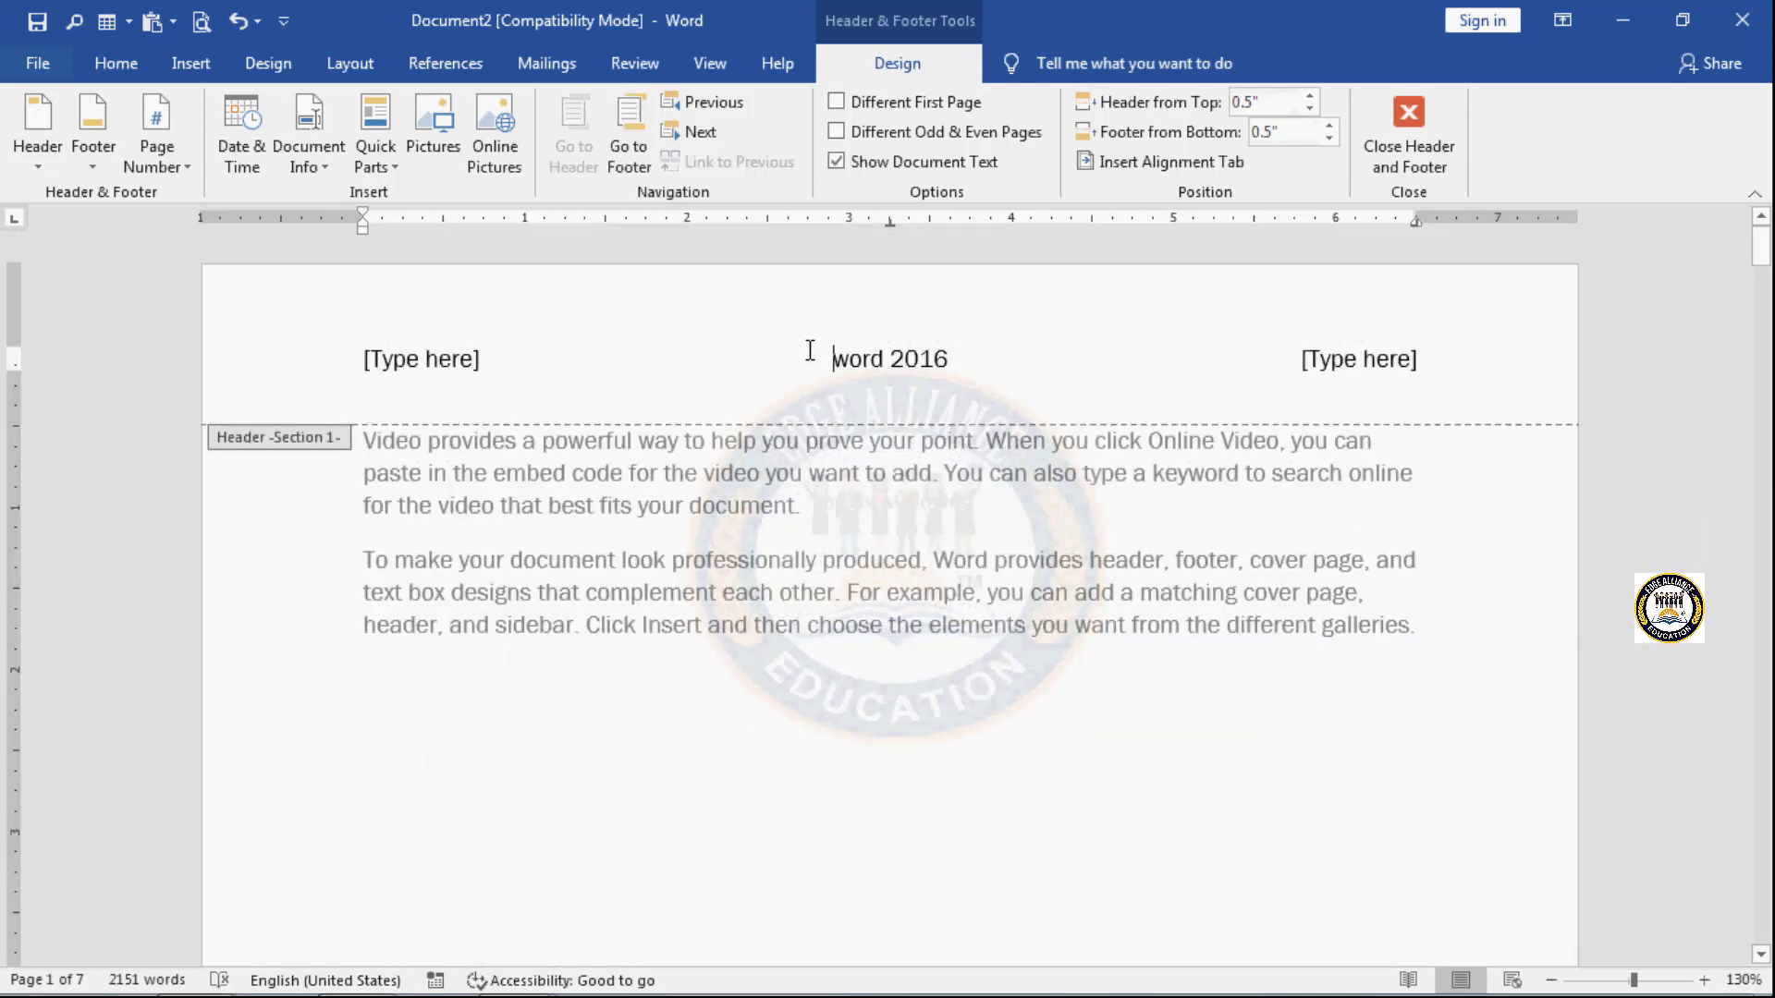
pyautogui.click(713, 134)
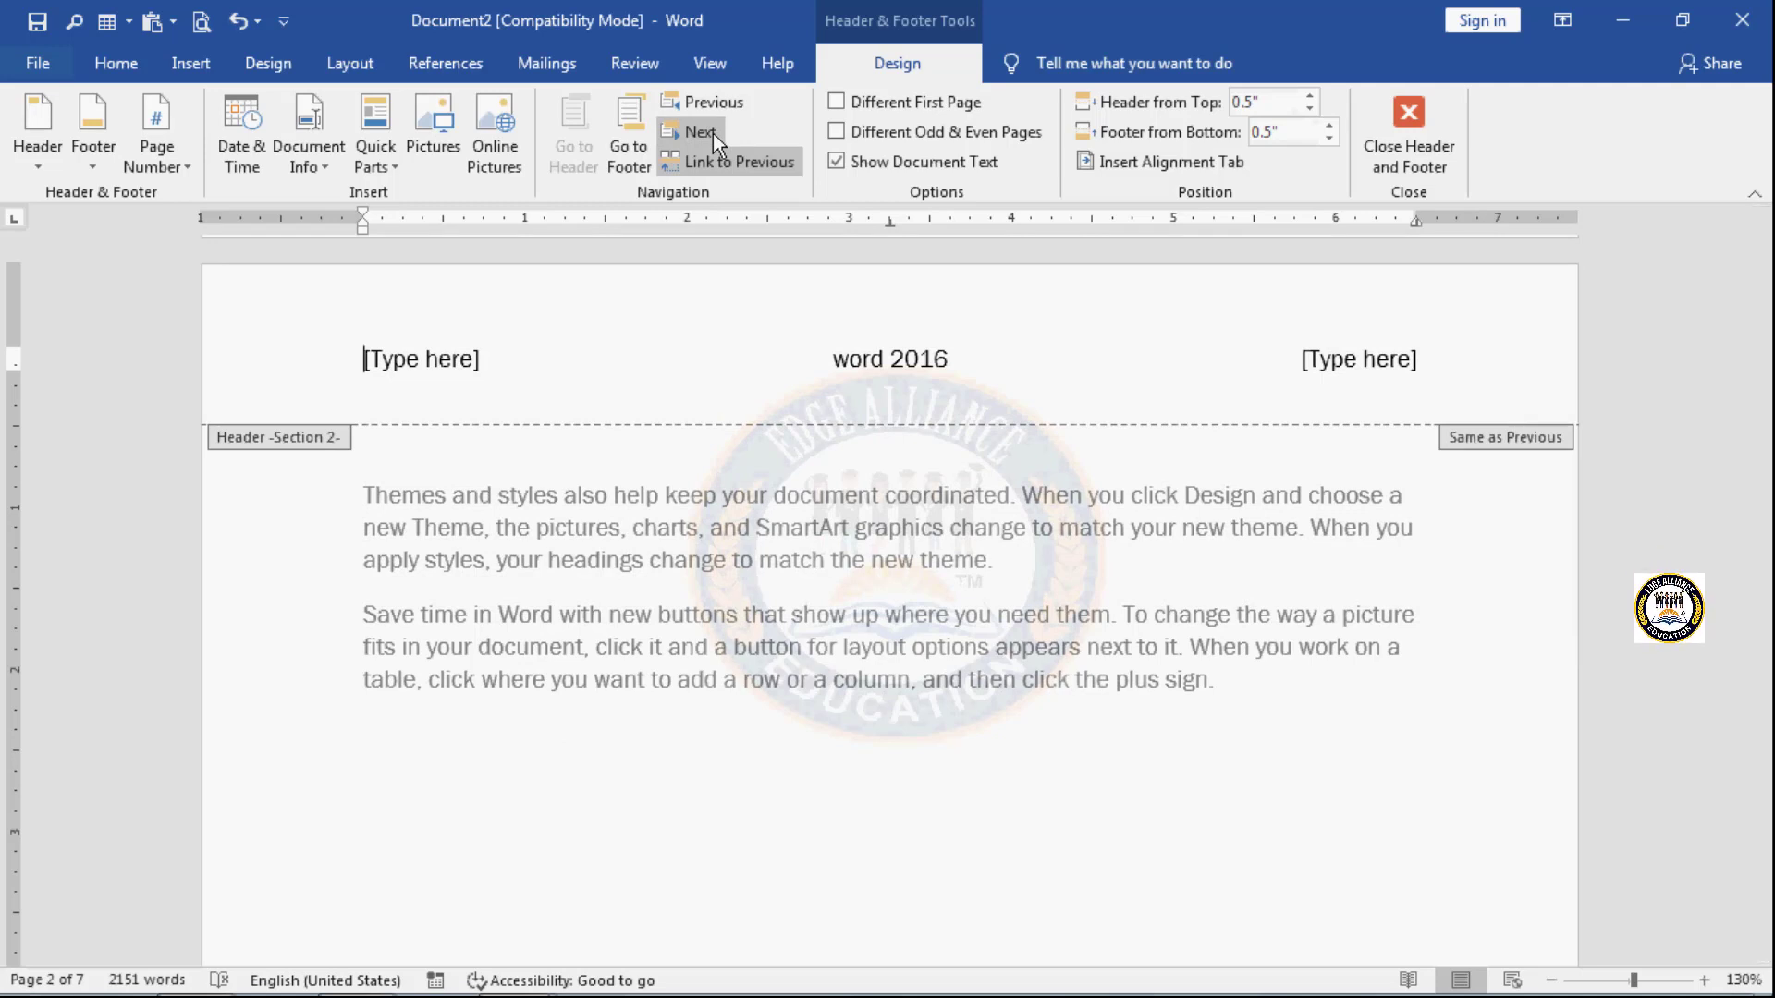
pyautogui.click(713, 133)
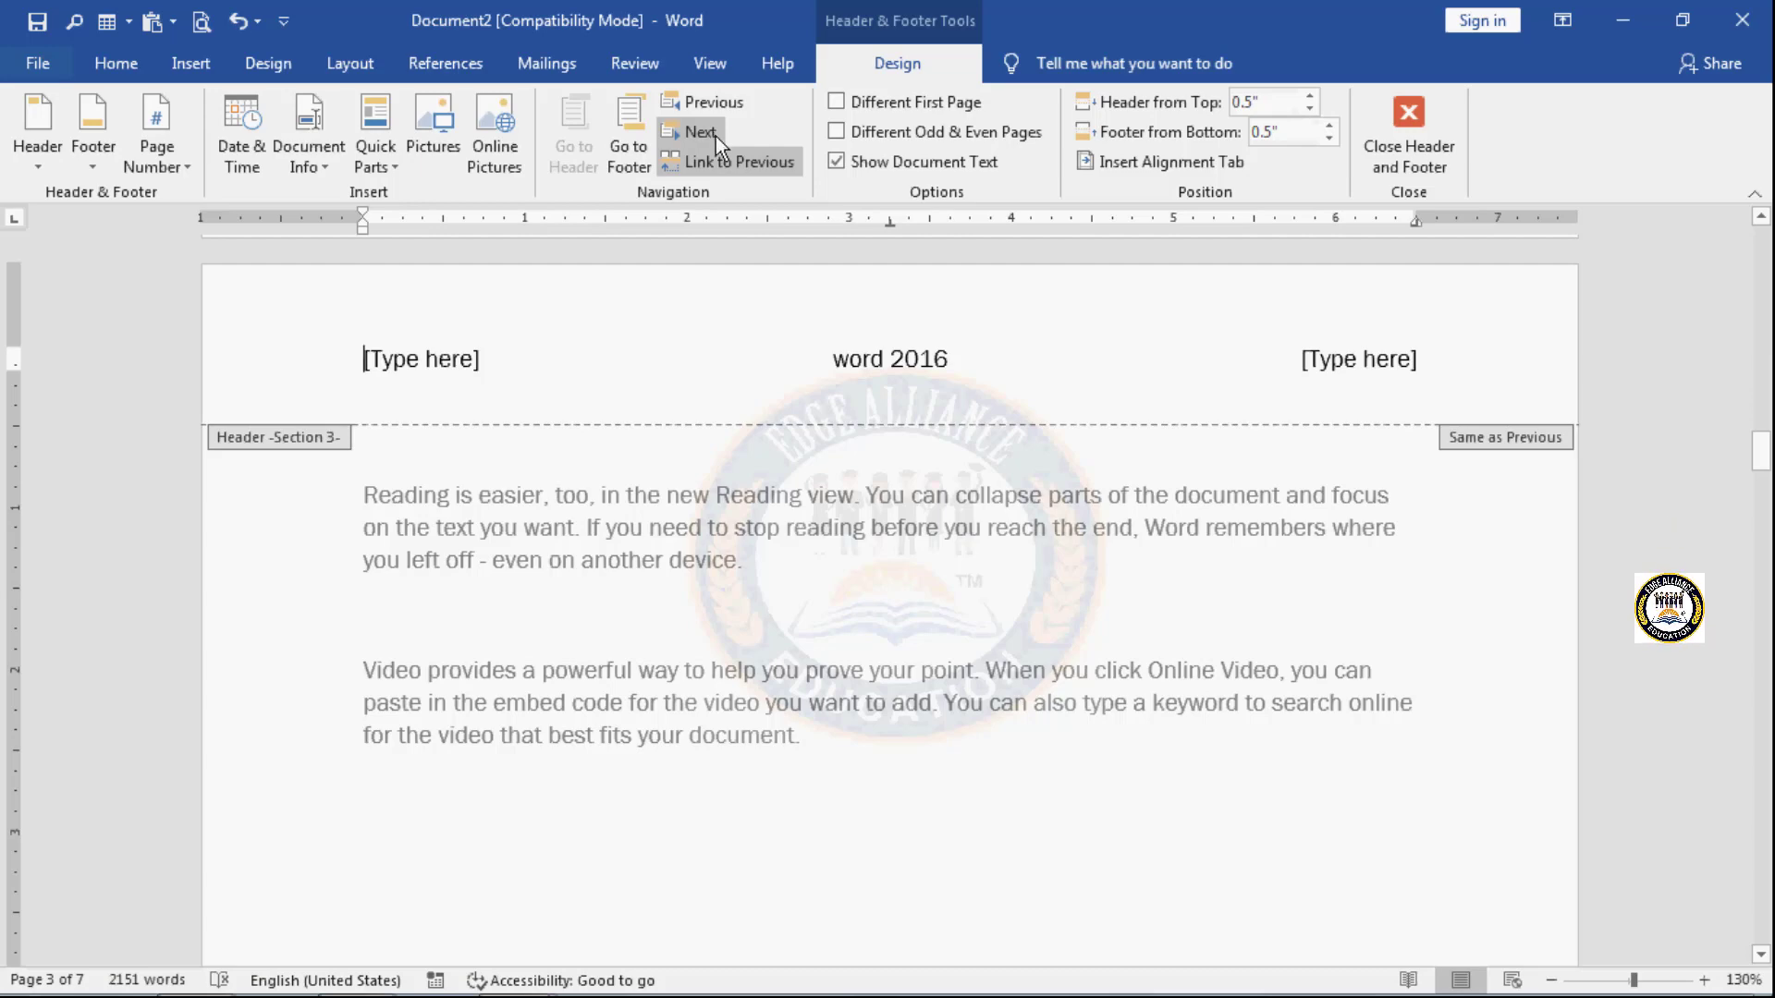
pyautogui.click(701, 132)
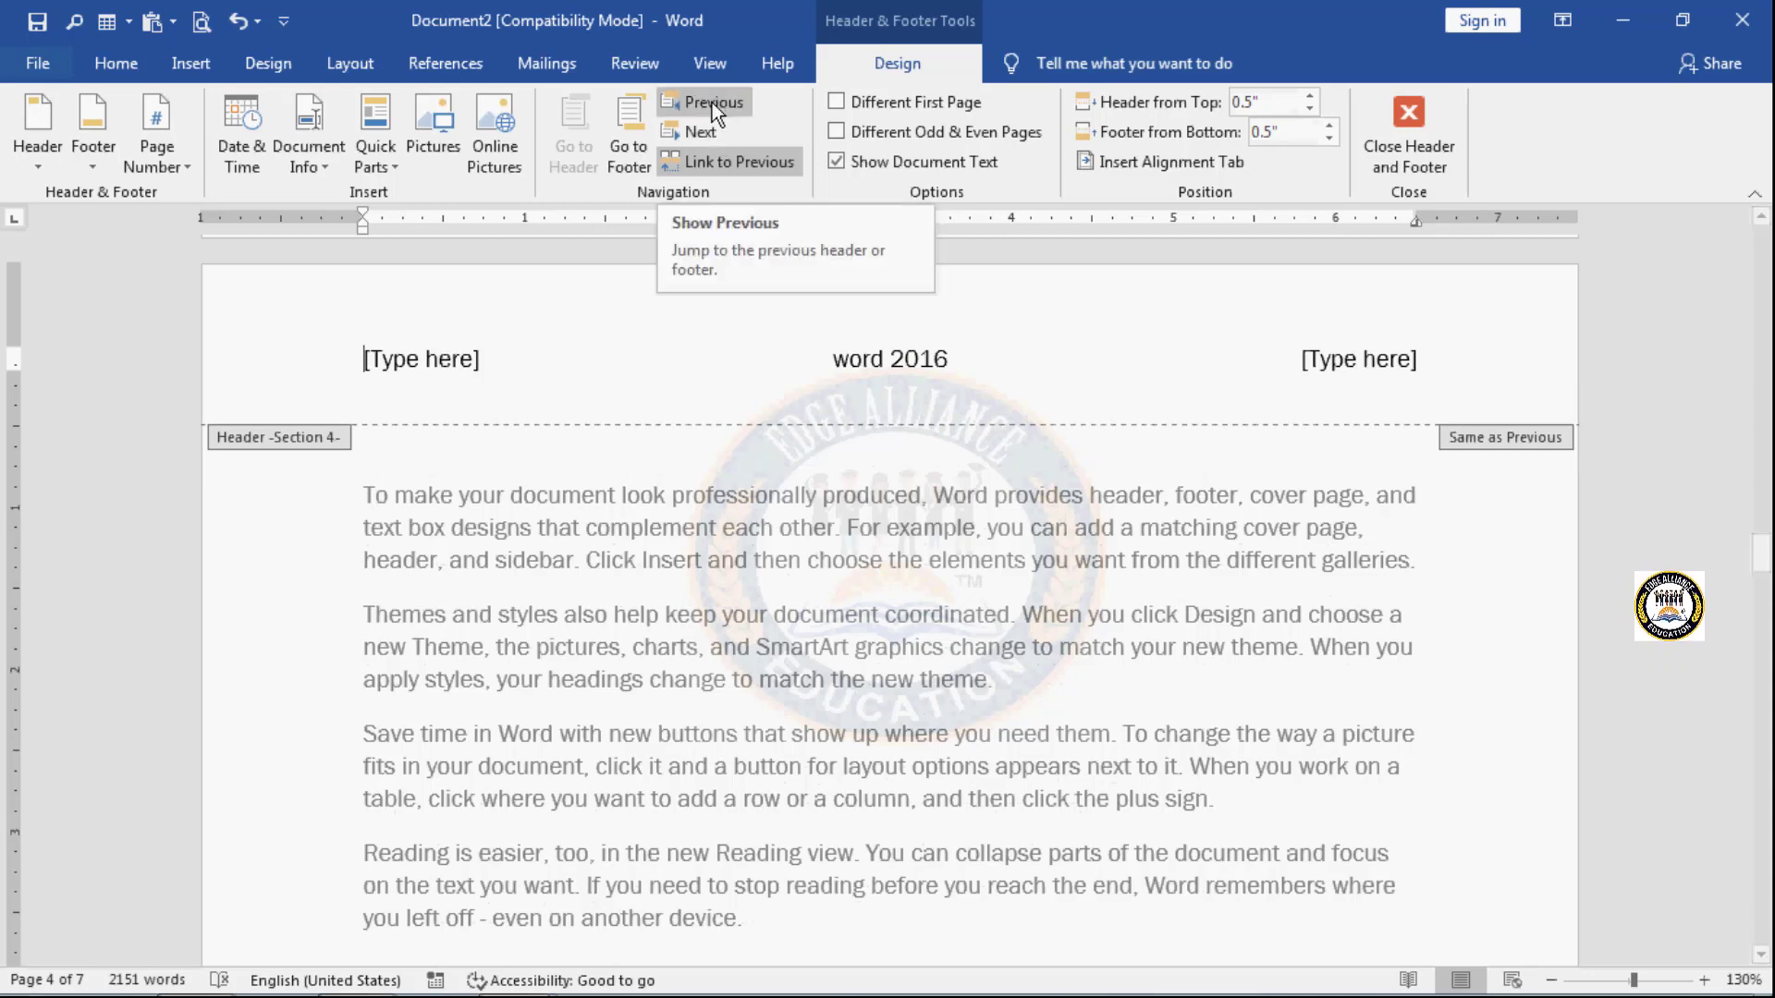
pyautogui.click(712, 103)
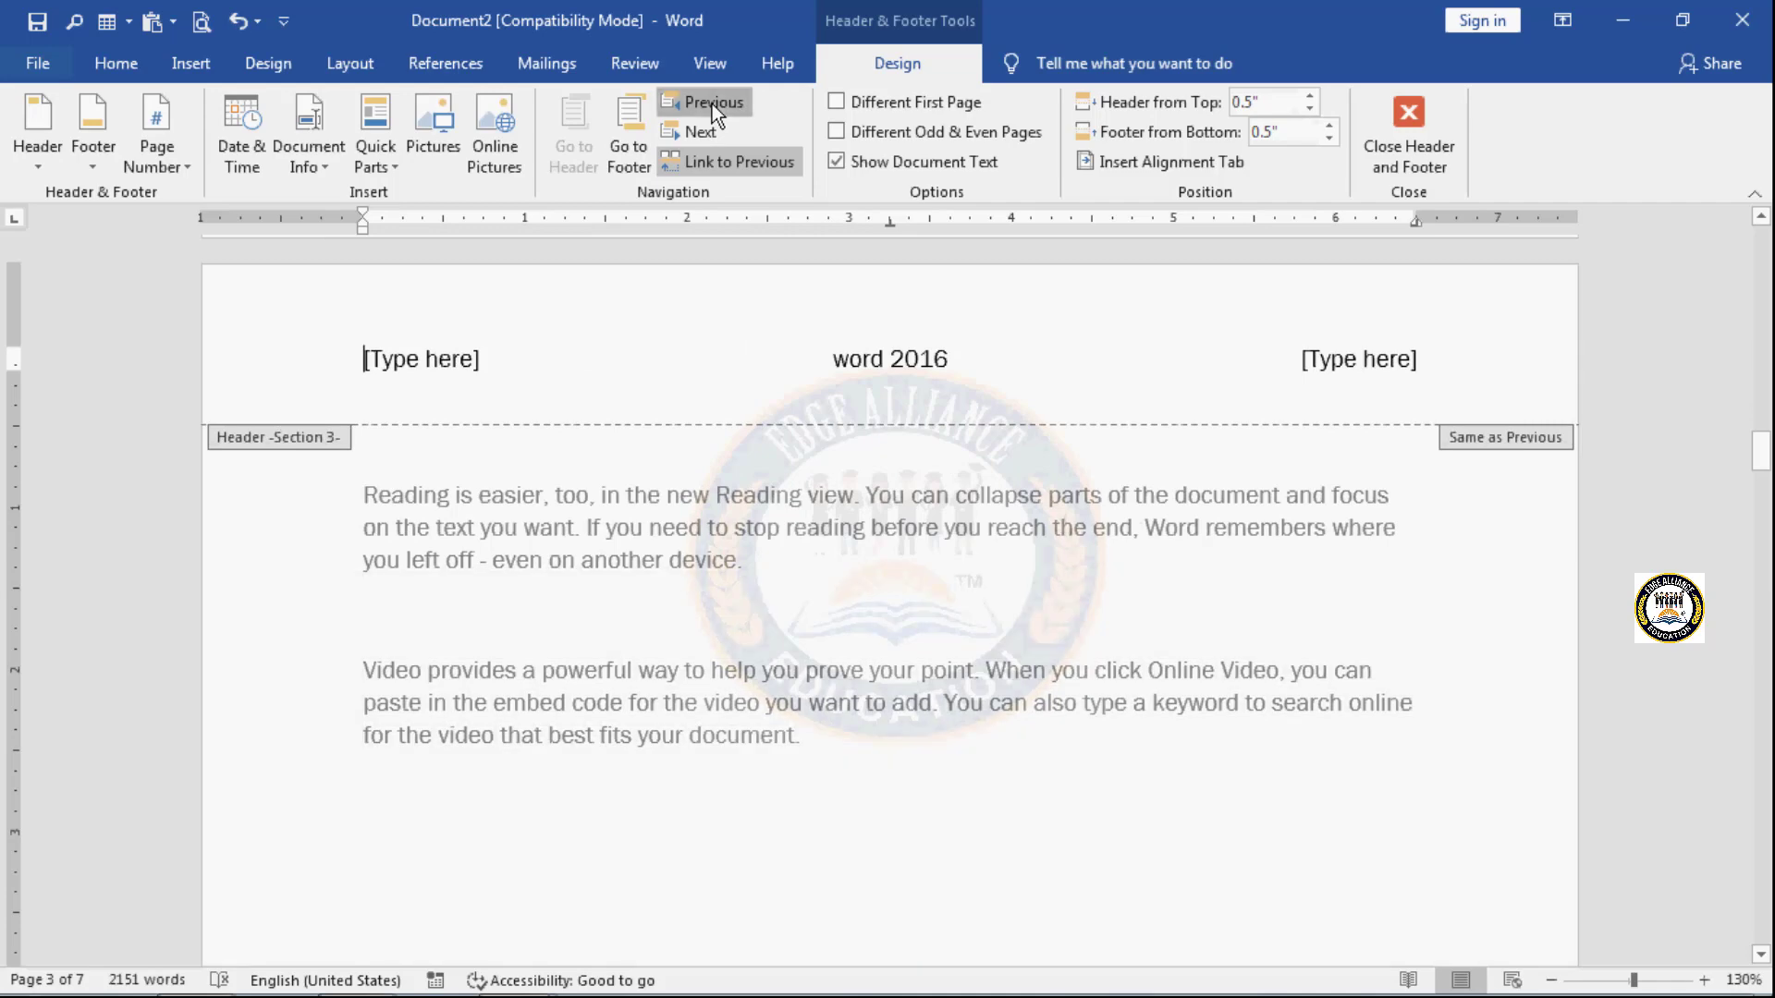
pyautogui.click(712, 103)
pyautogui.click(712, 103)
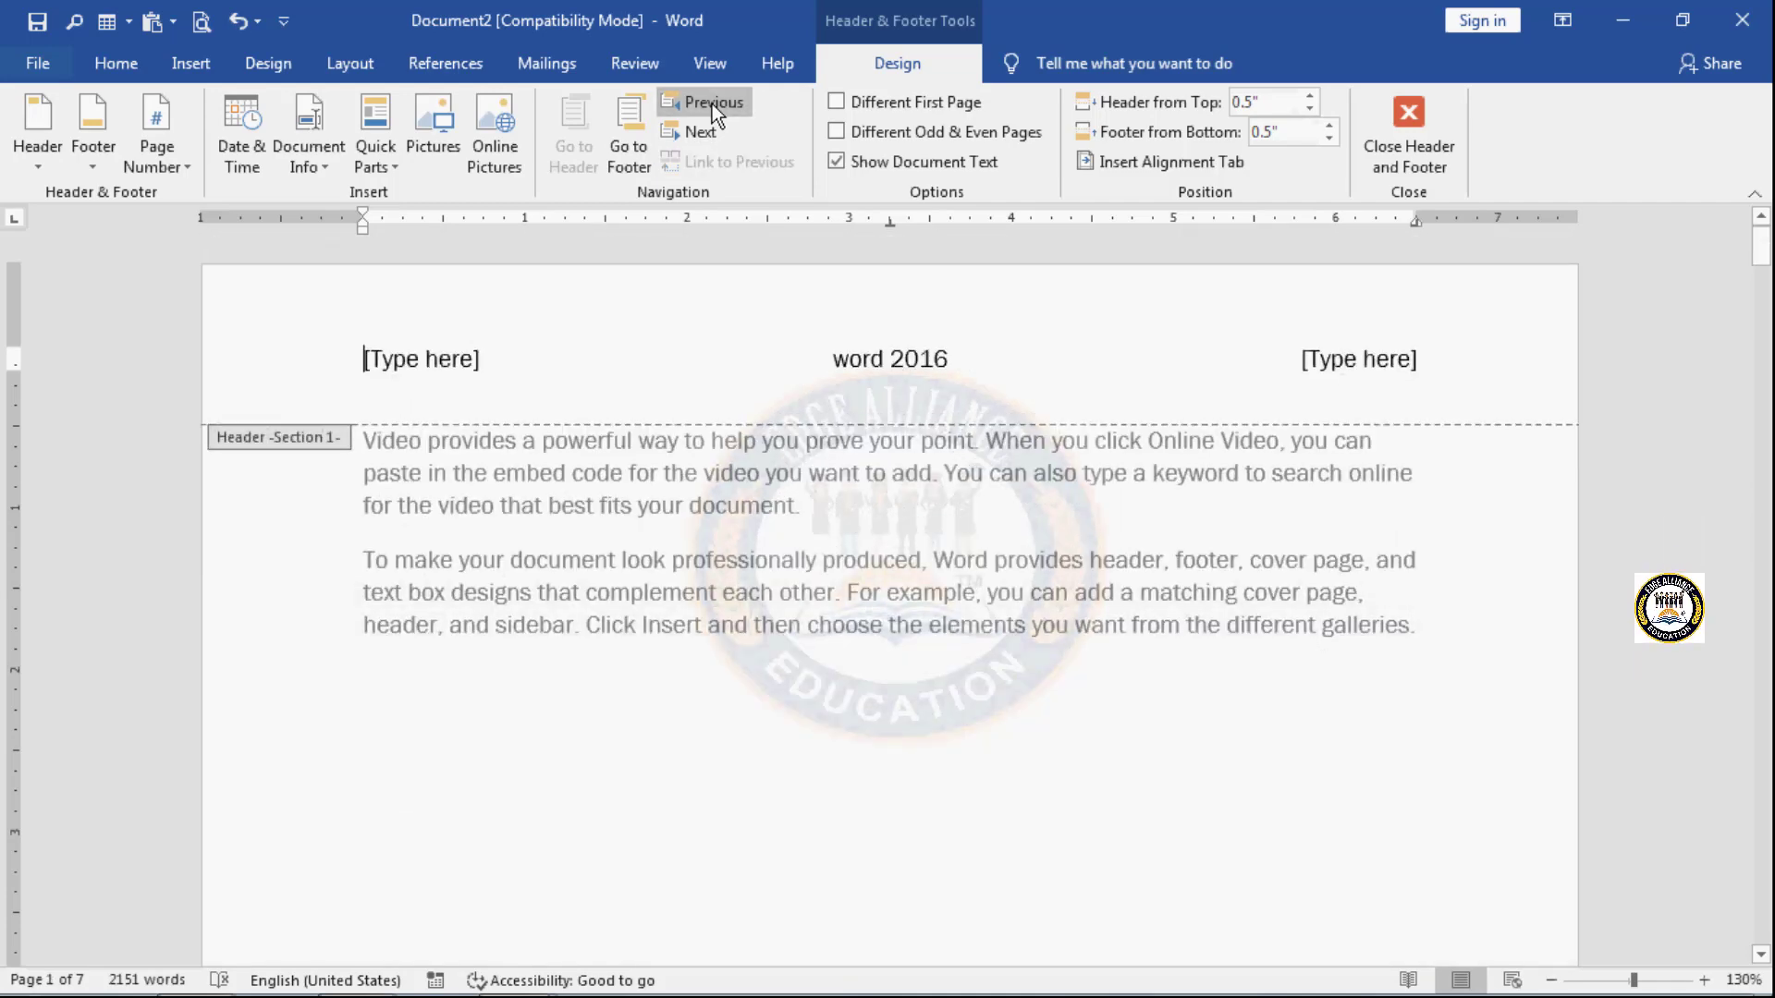
# - From the Section 1 footer, step forward to the Section 3 footer and back to Section 1
pyautogui.scroll(-10, 718, 756)
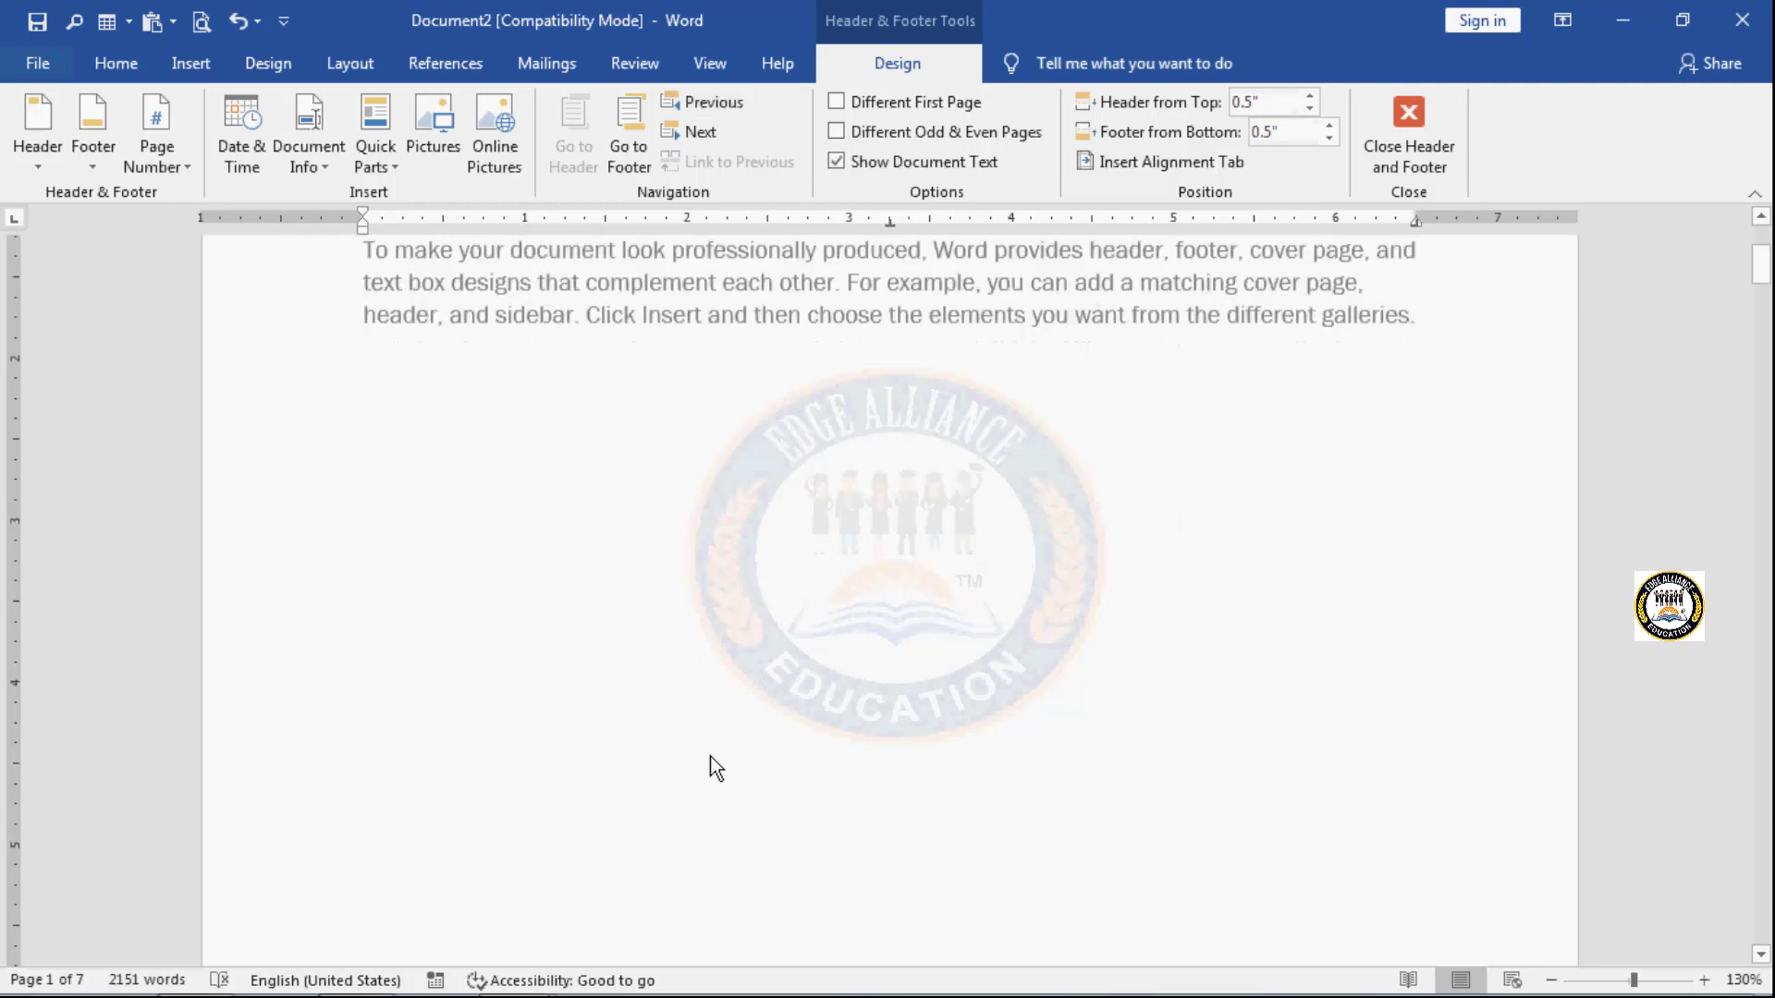
pyautogui.scroll(-2, 711, 756)
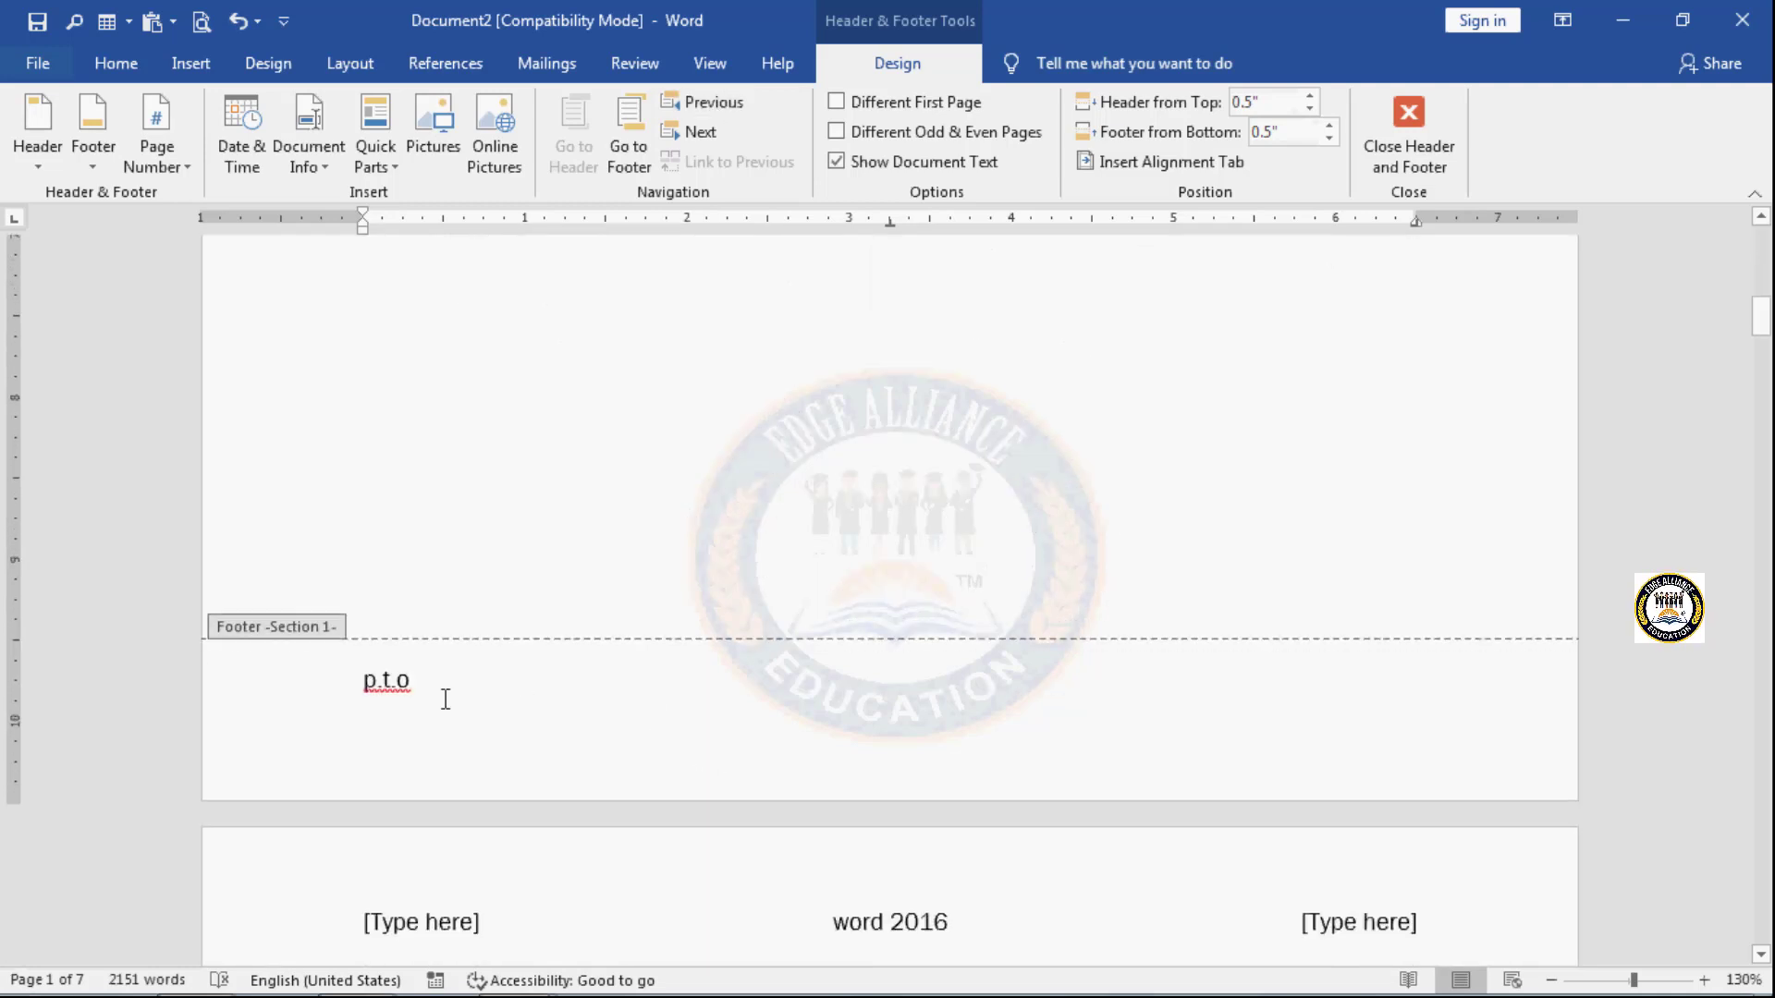
pyautogui.click(360, 681)
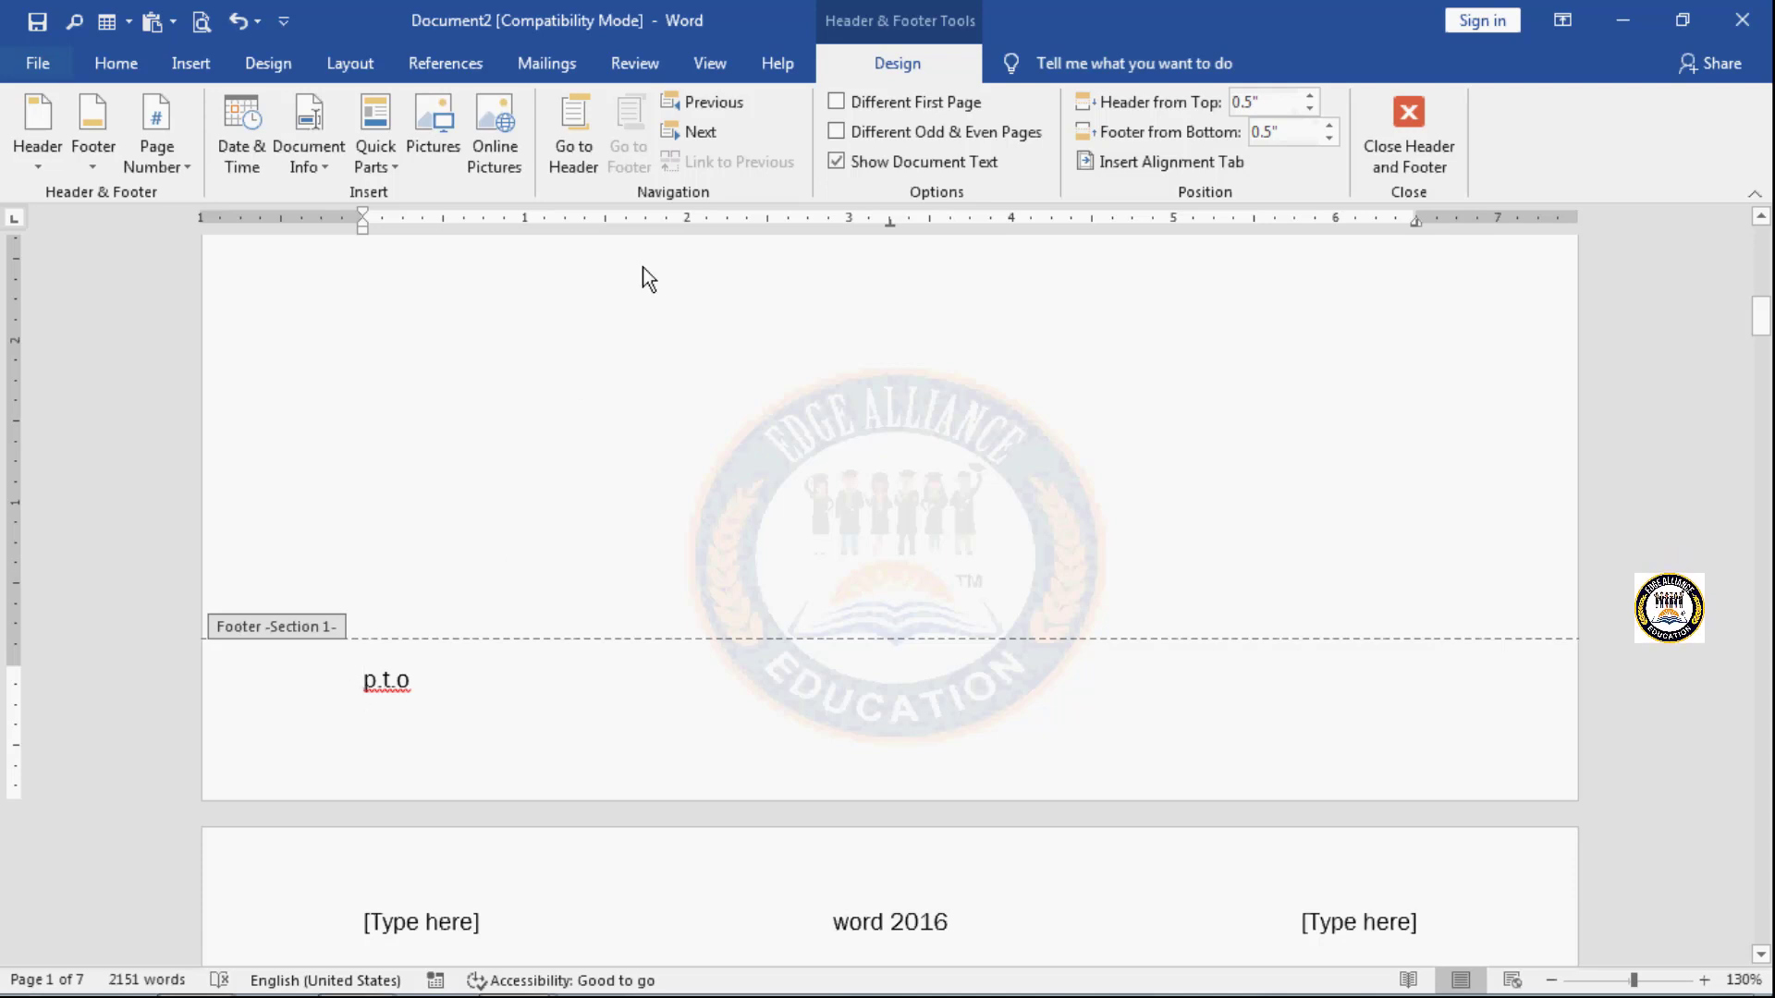
pyautogui.click(715, 140)
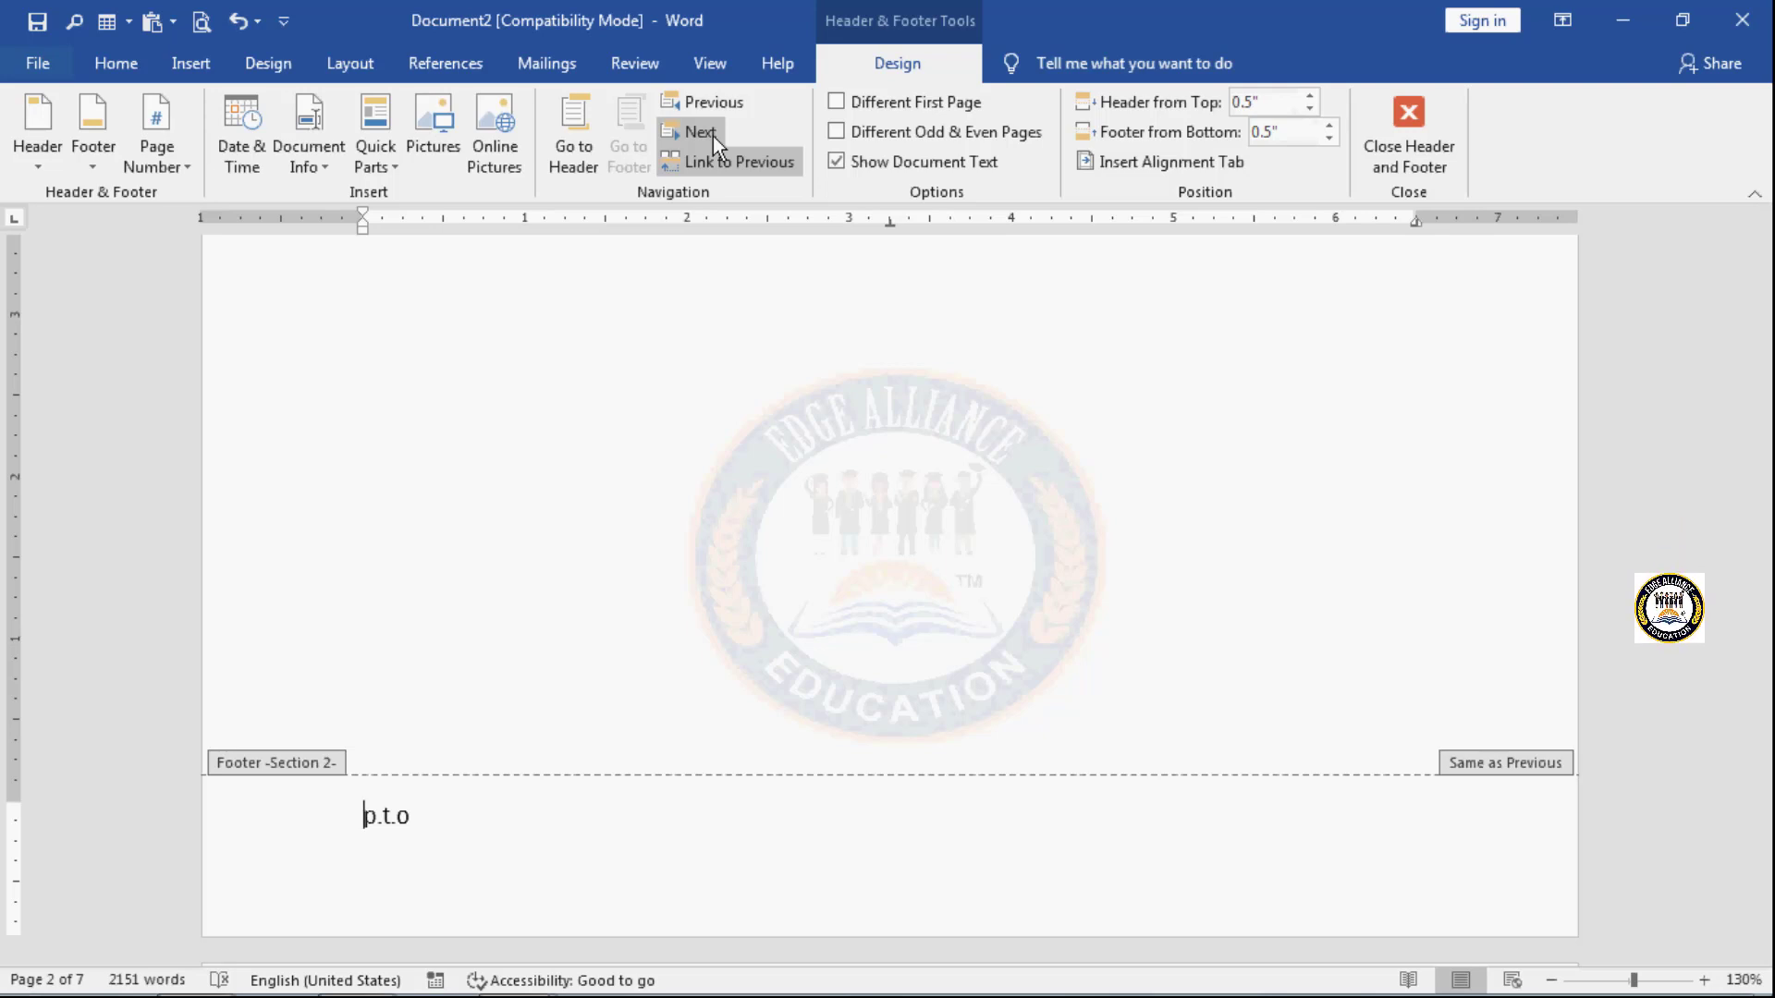
pyautogui.click(713, 136)
pyautogui.click(717, 103)
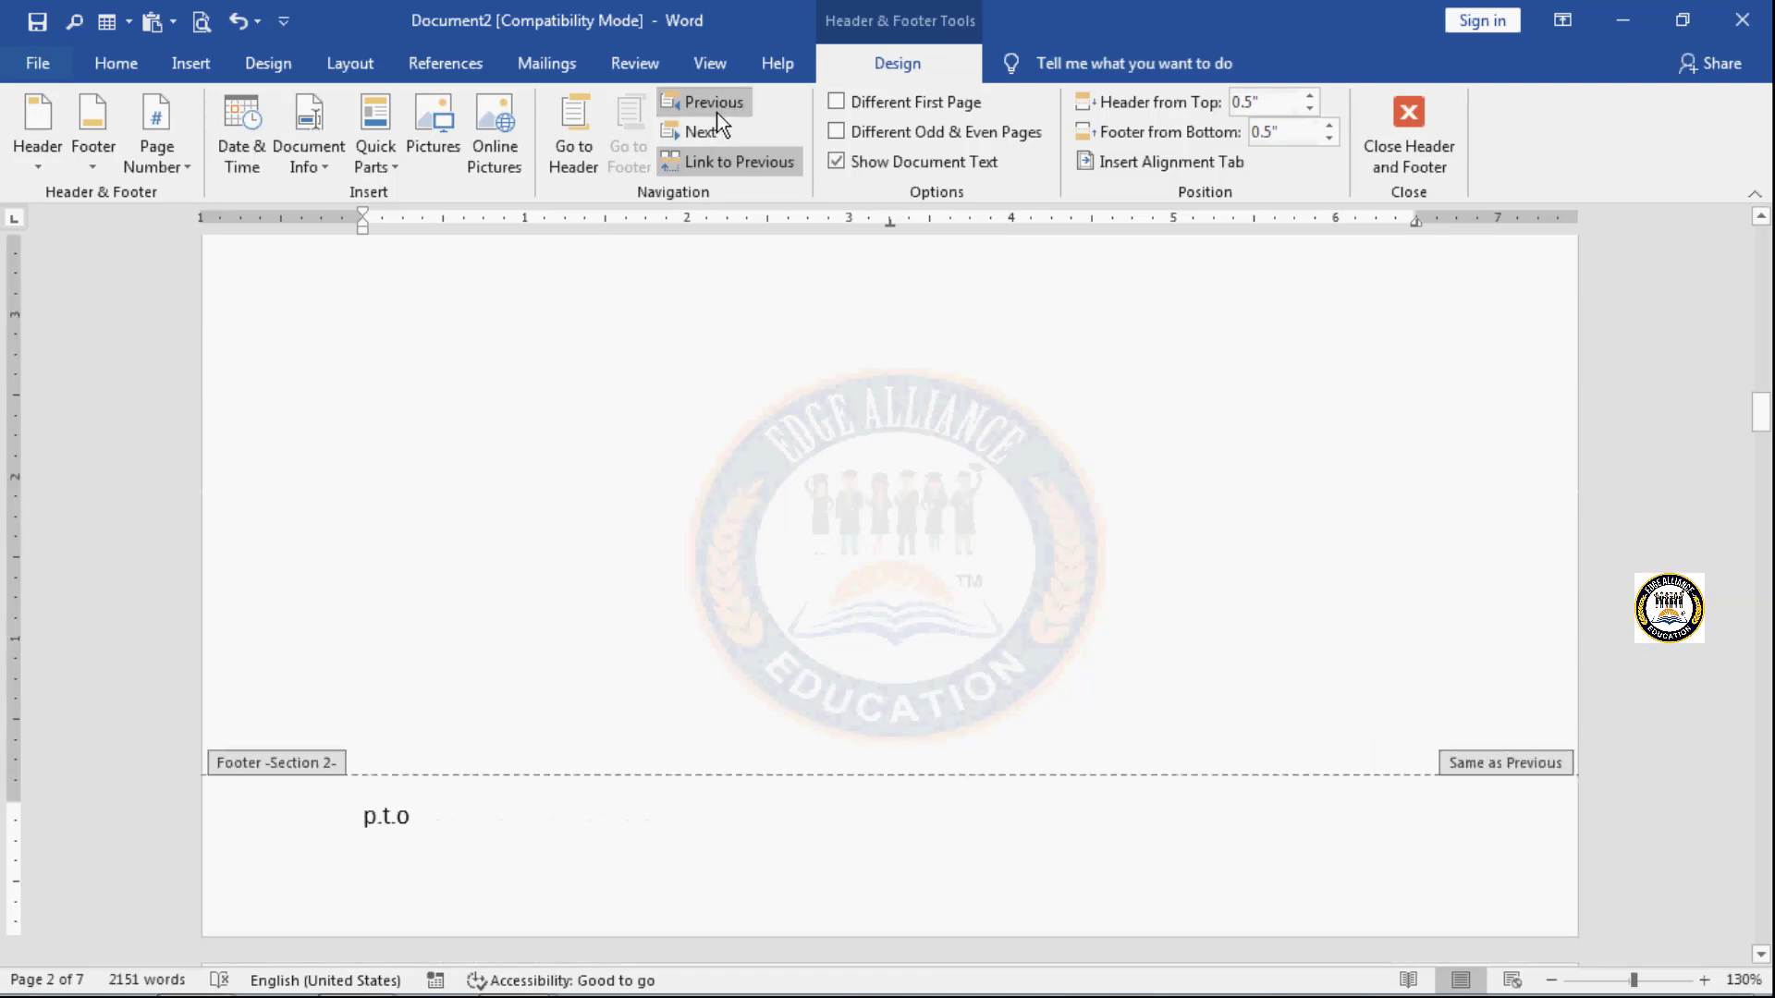
pyautogui.click(718, 113)
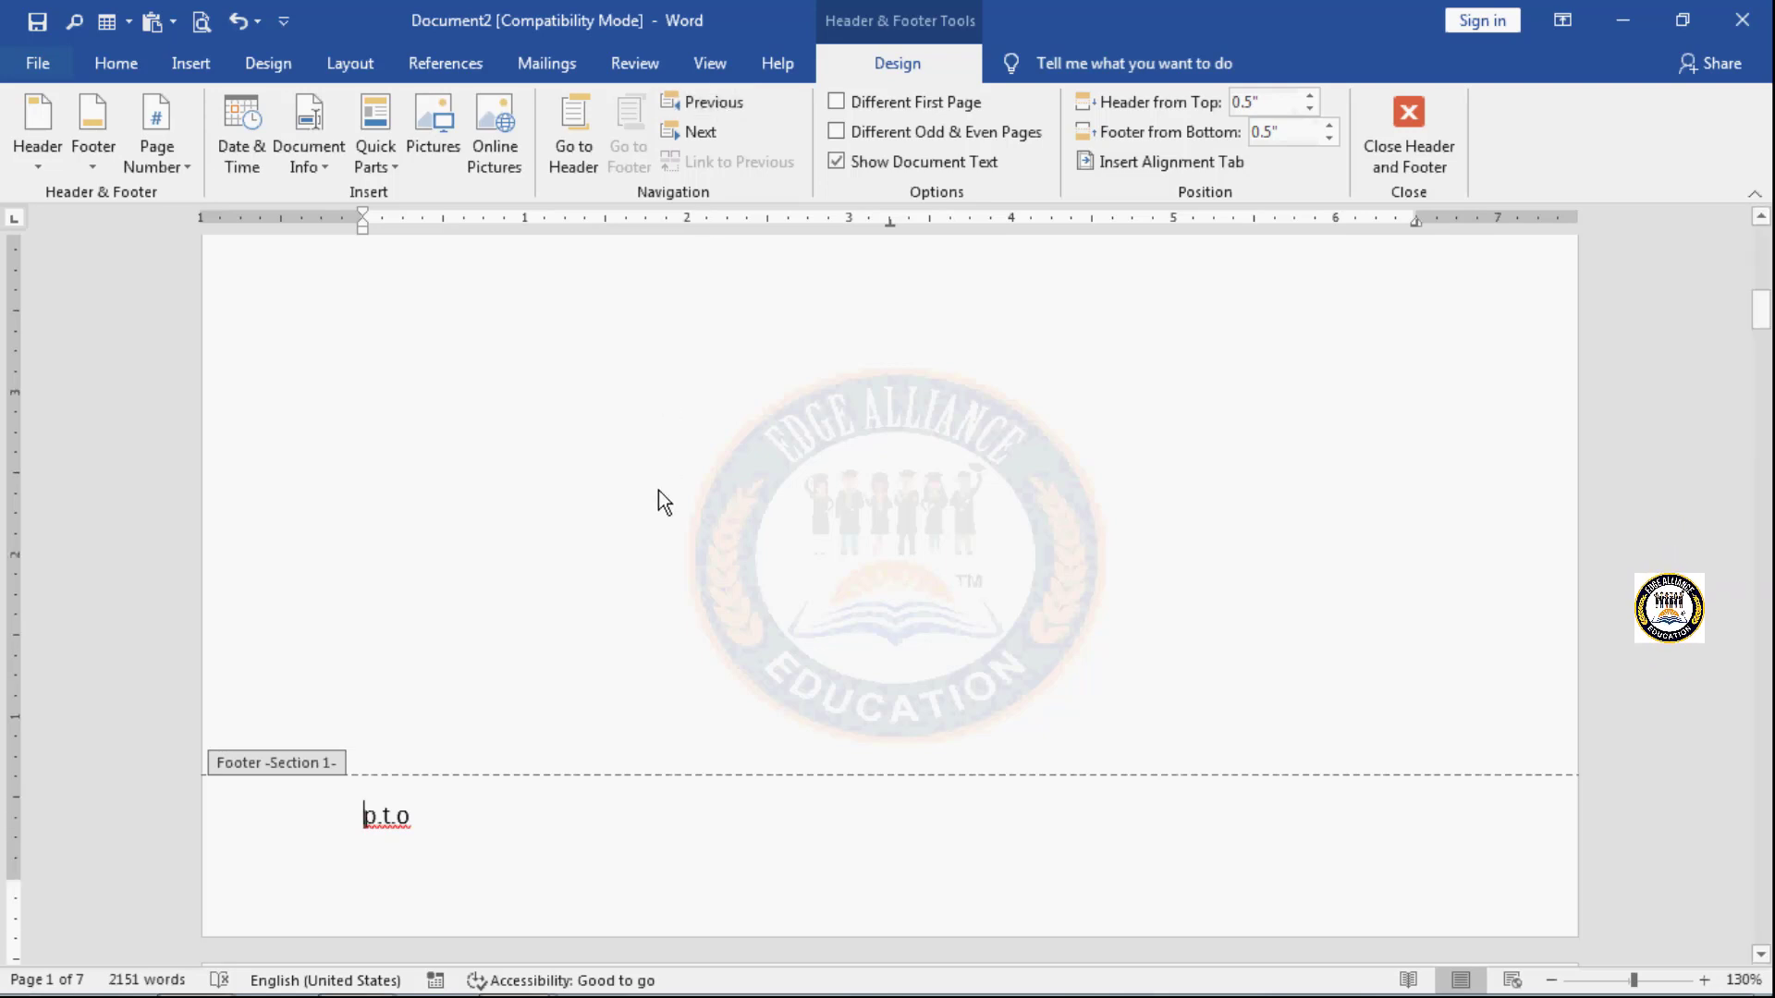
# - Unlink the Section 2 header from the previous section's header
pyautogui.scroll(10, 658, 490)
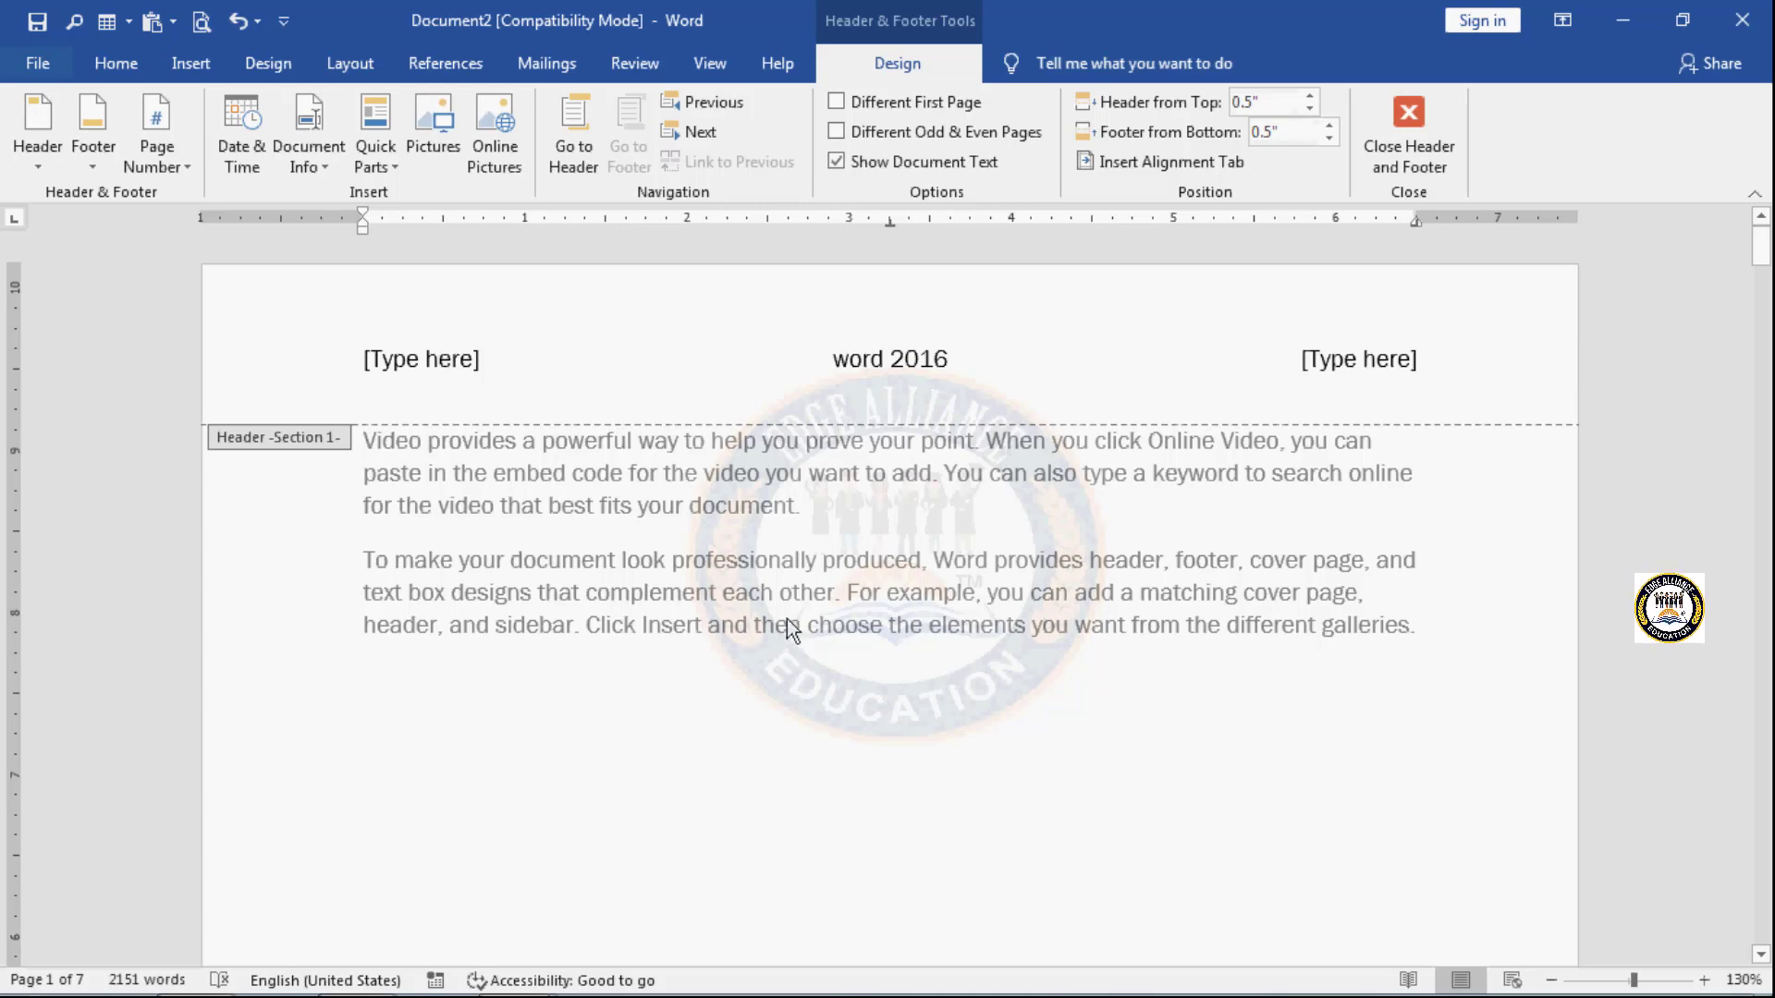
pyautogui.scroll(-10, 786, 618)
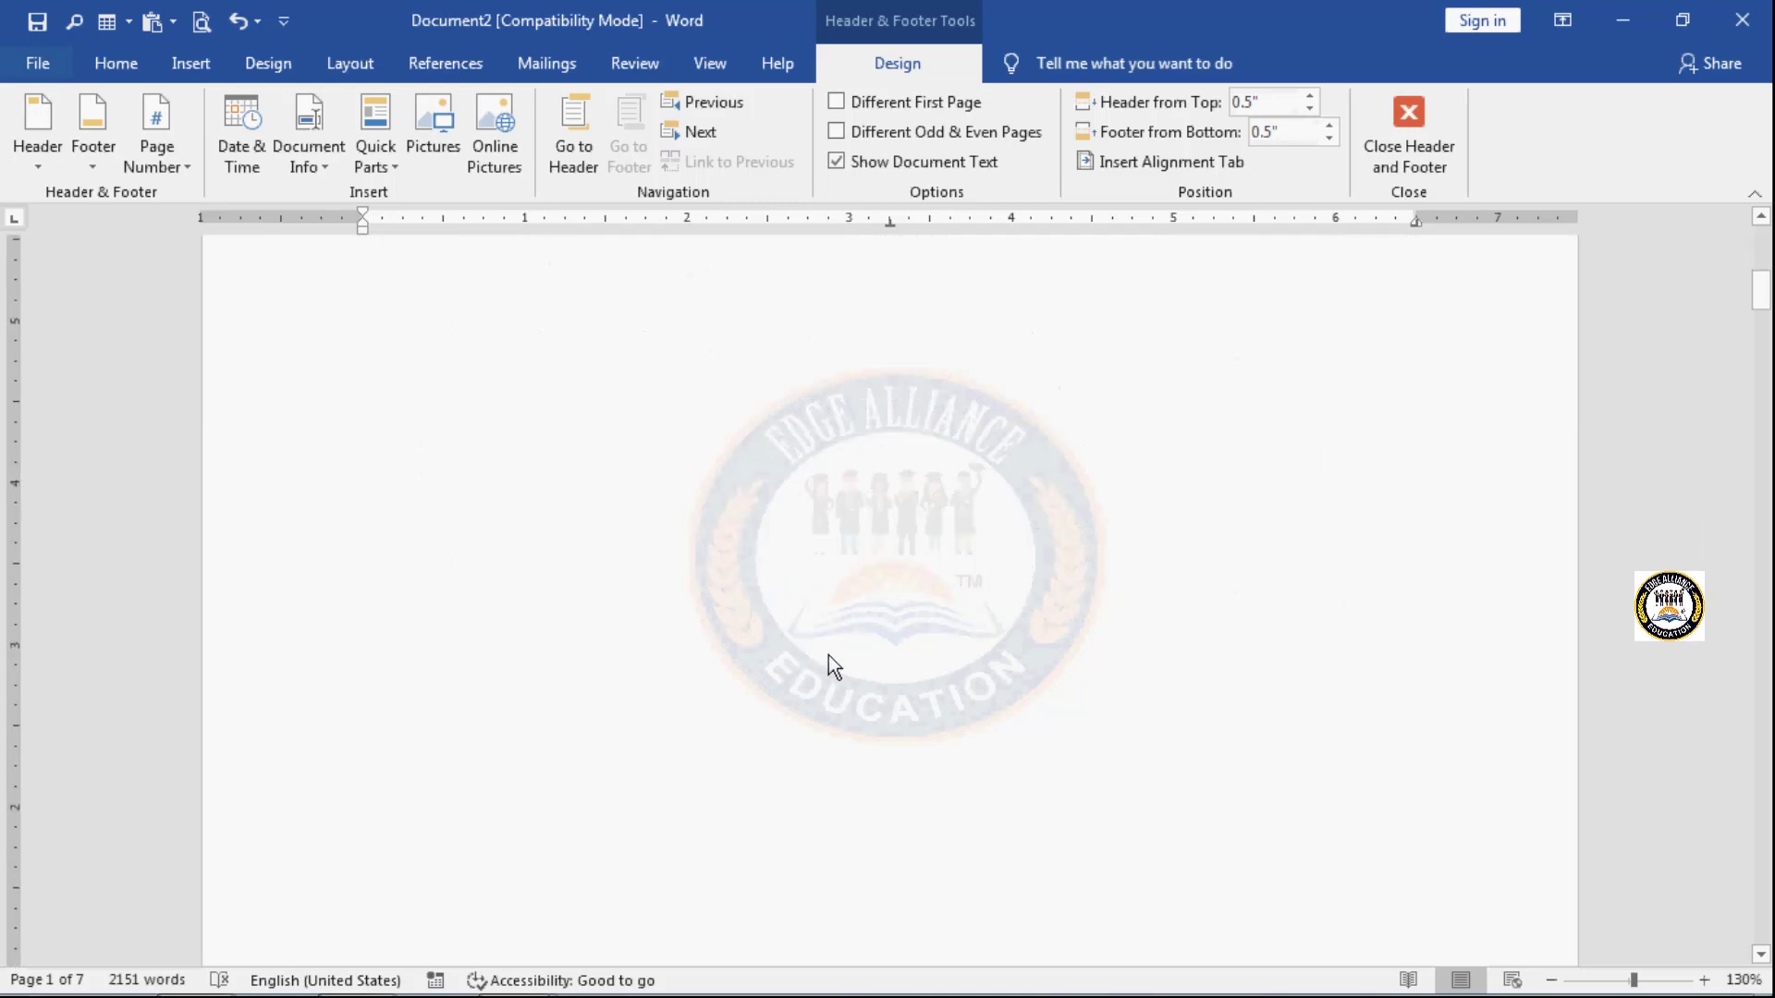
pyautogui.scroll(-1, 831, 654)
pyautogui.click(898, 668)
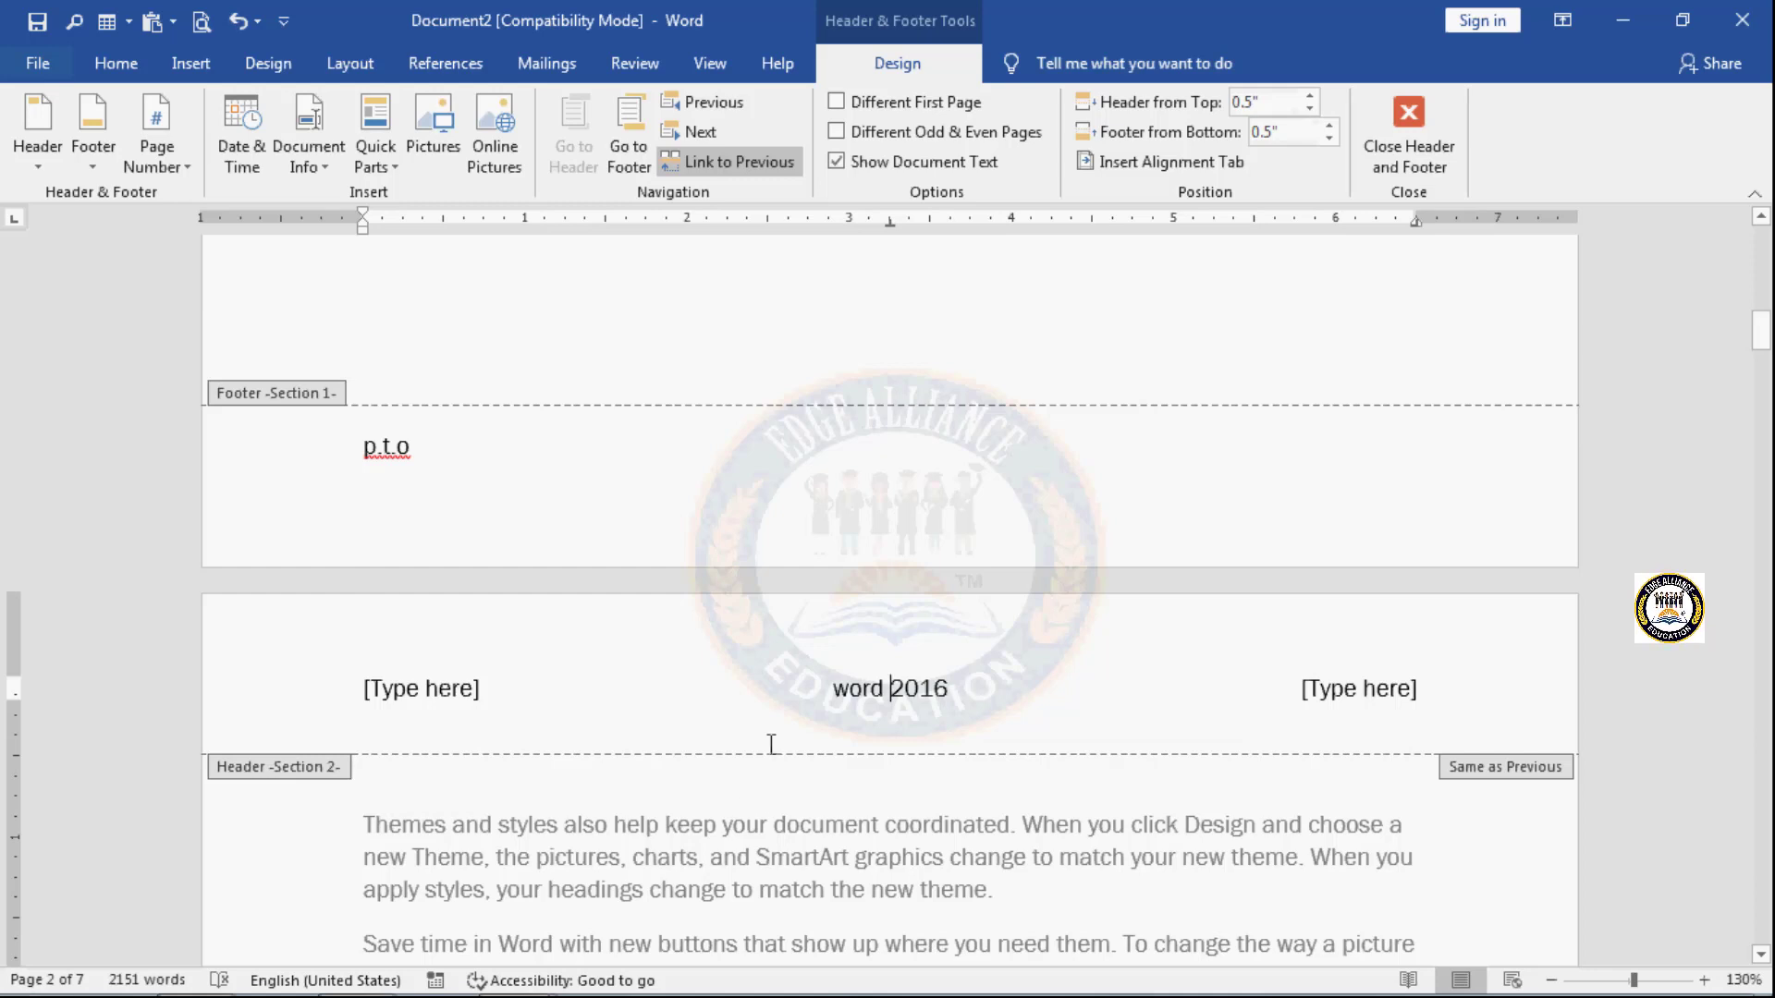
pyautogui.click(773, 172)
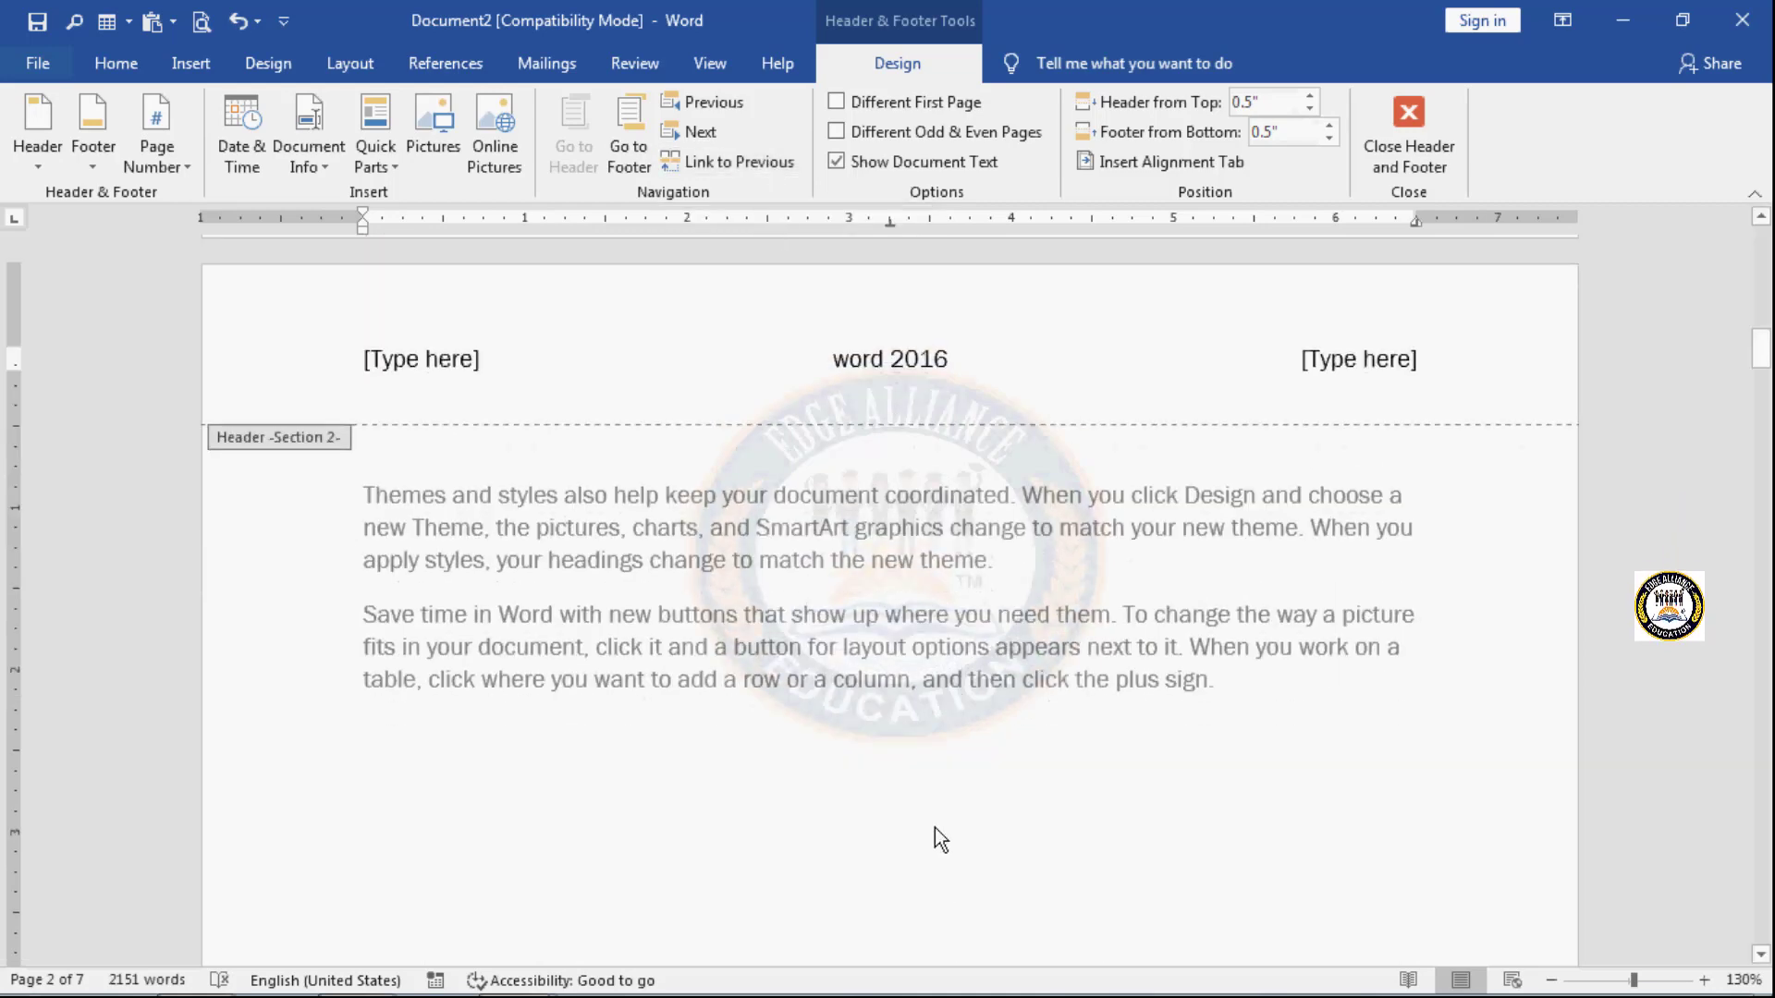
# - Replace the first placeholder in the Section 1 header with the text "Edge educations"
pyautogui.scroll(15, 941, 869)
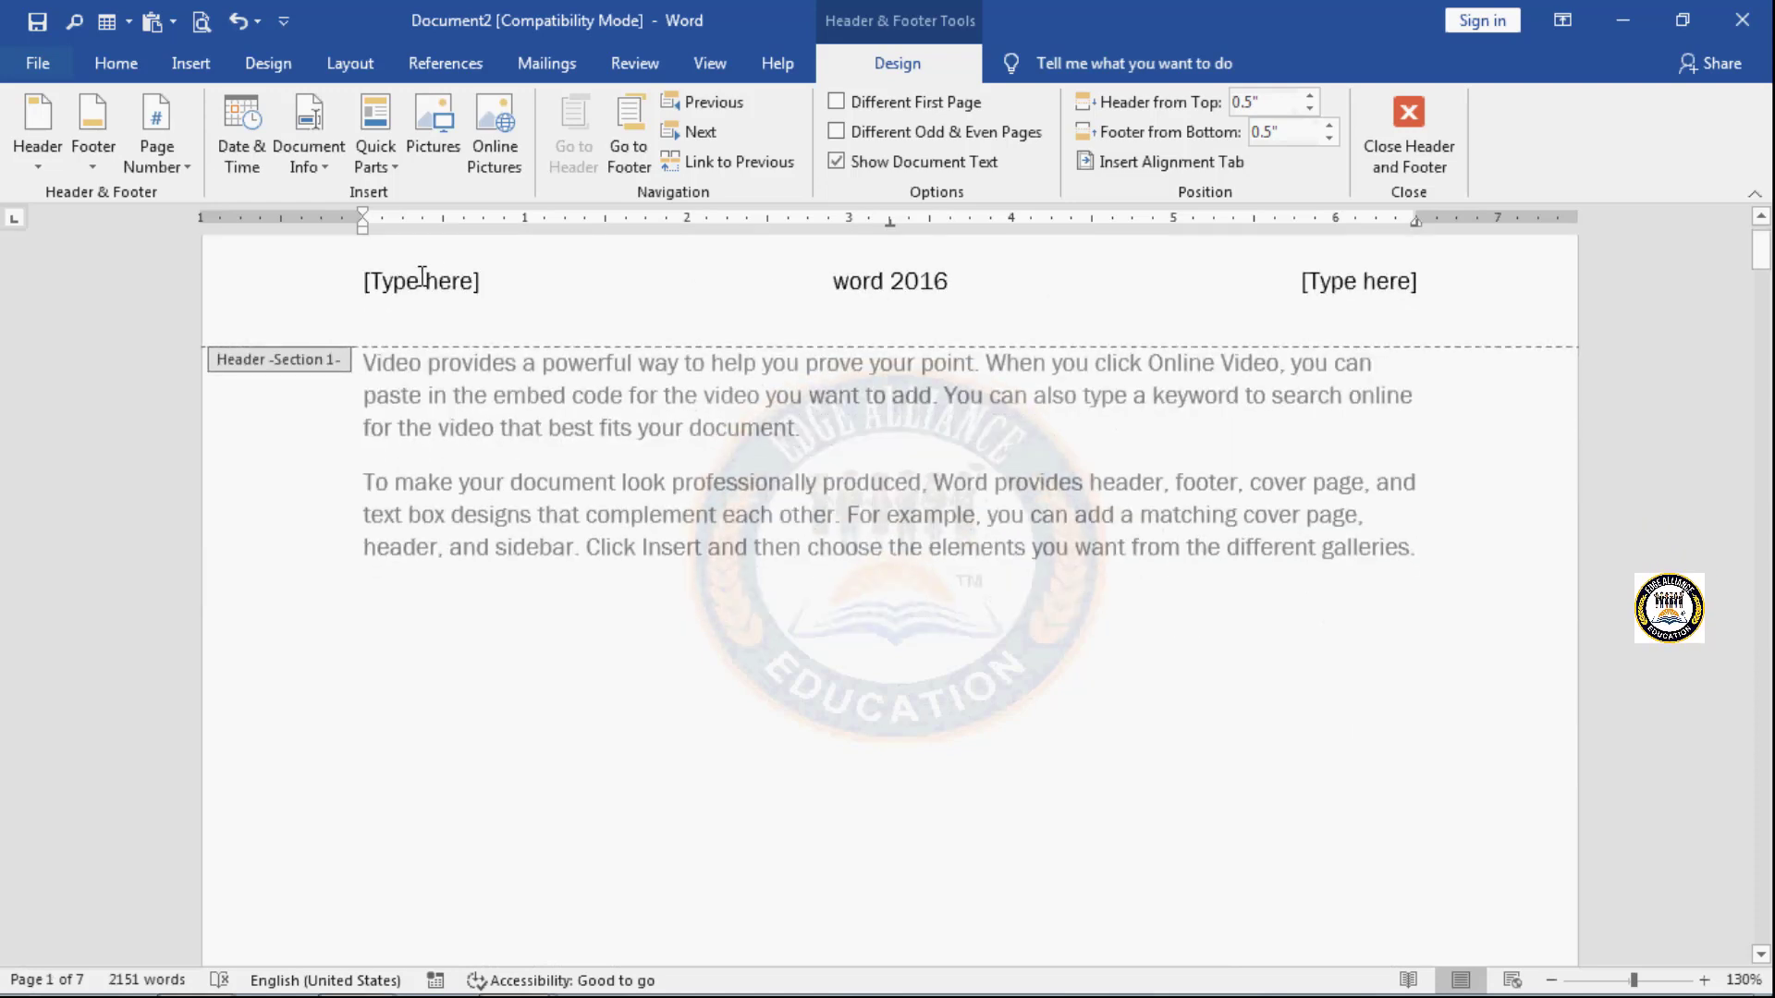
pyautogui.click(422, 276)
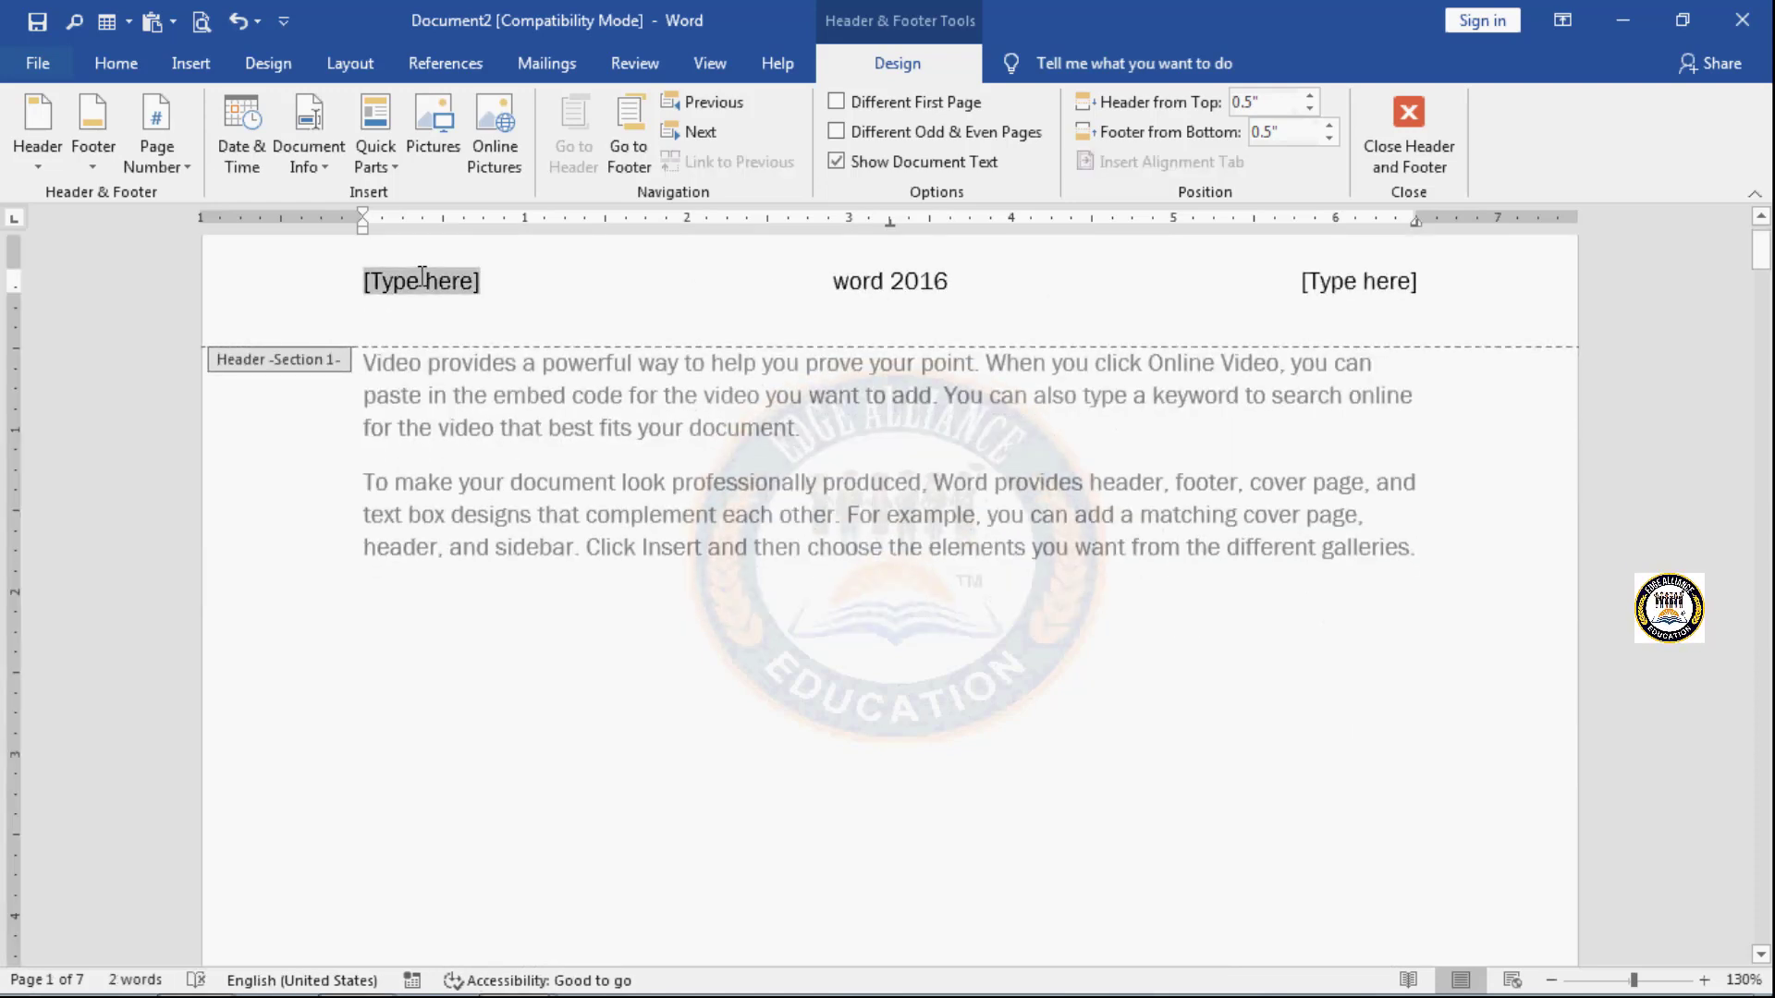
pyautogui.write('edge')
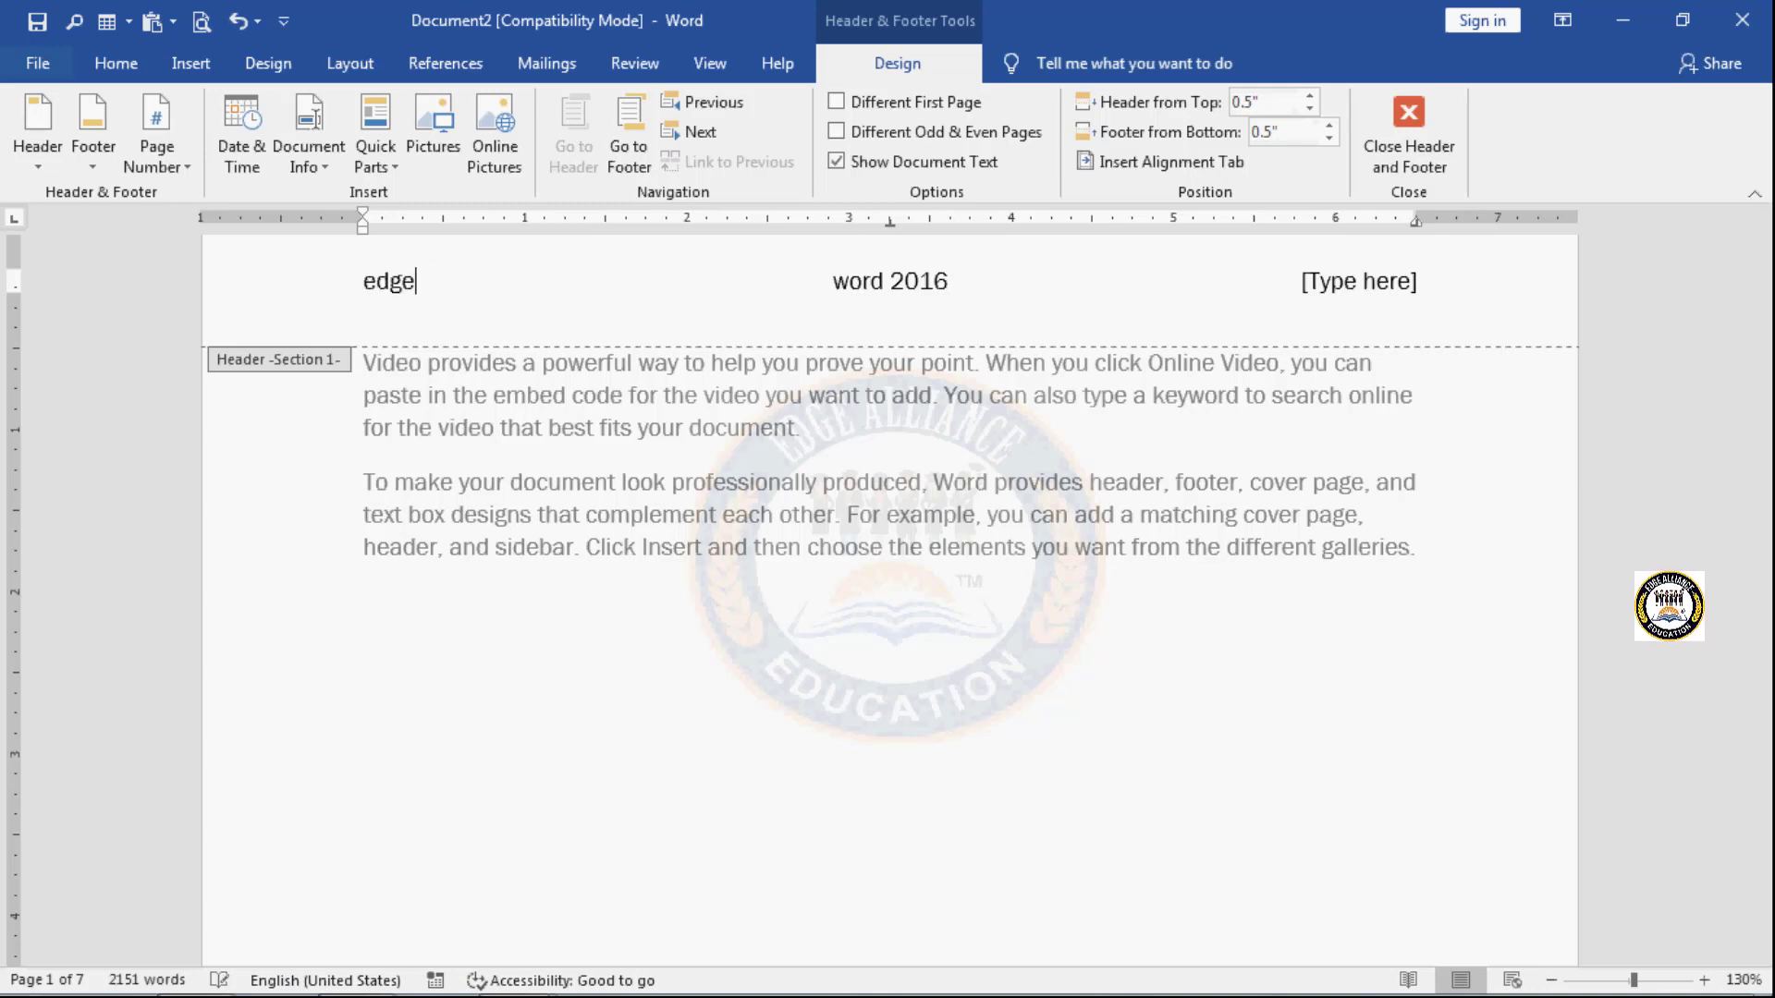
pyautogui.press('alt')
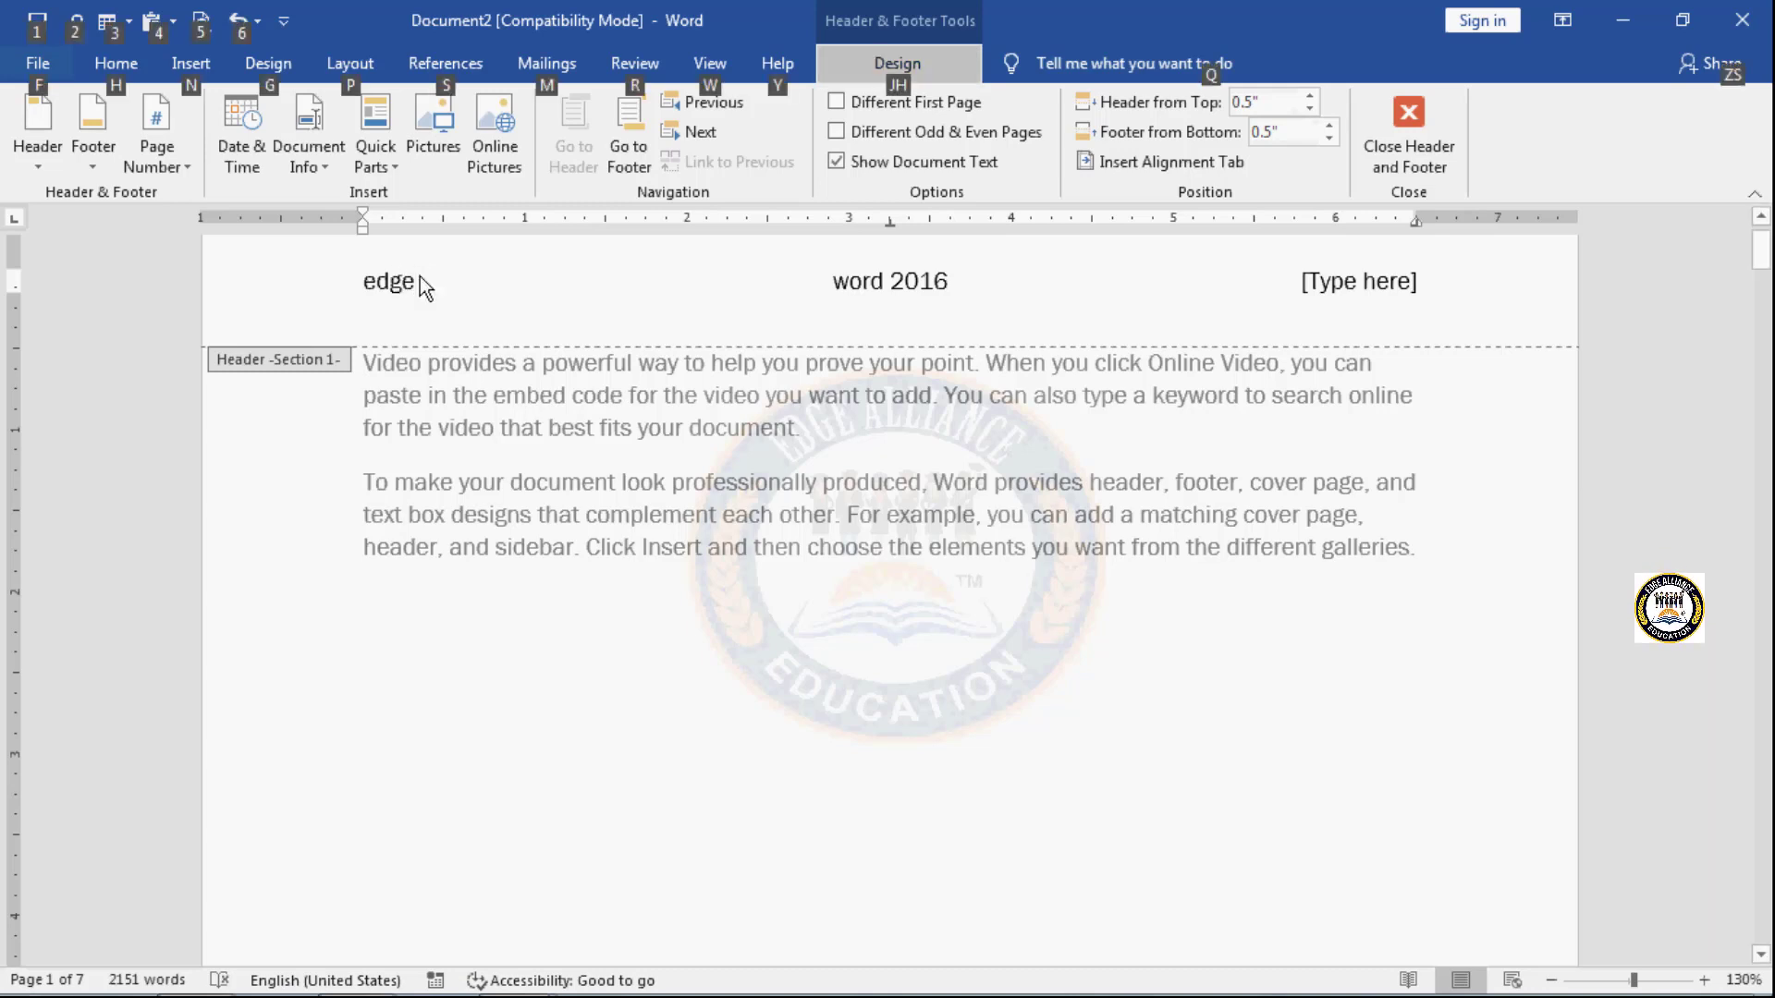
pyautogui.press('alt')
pyautogui.write('ed')
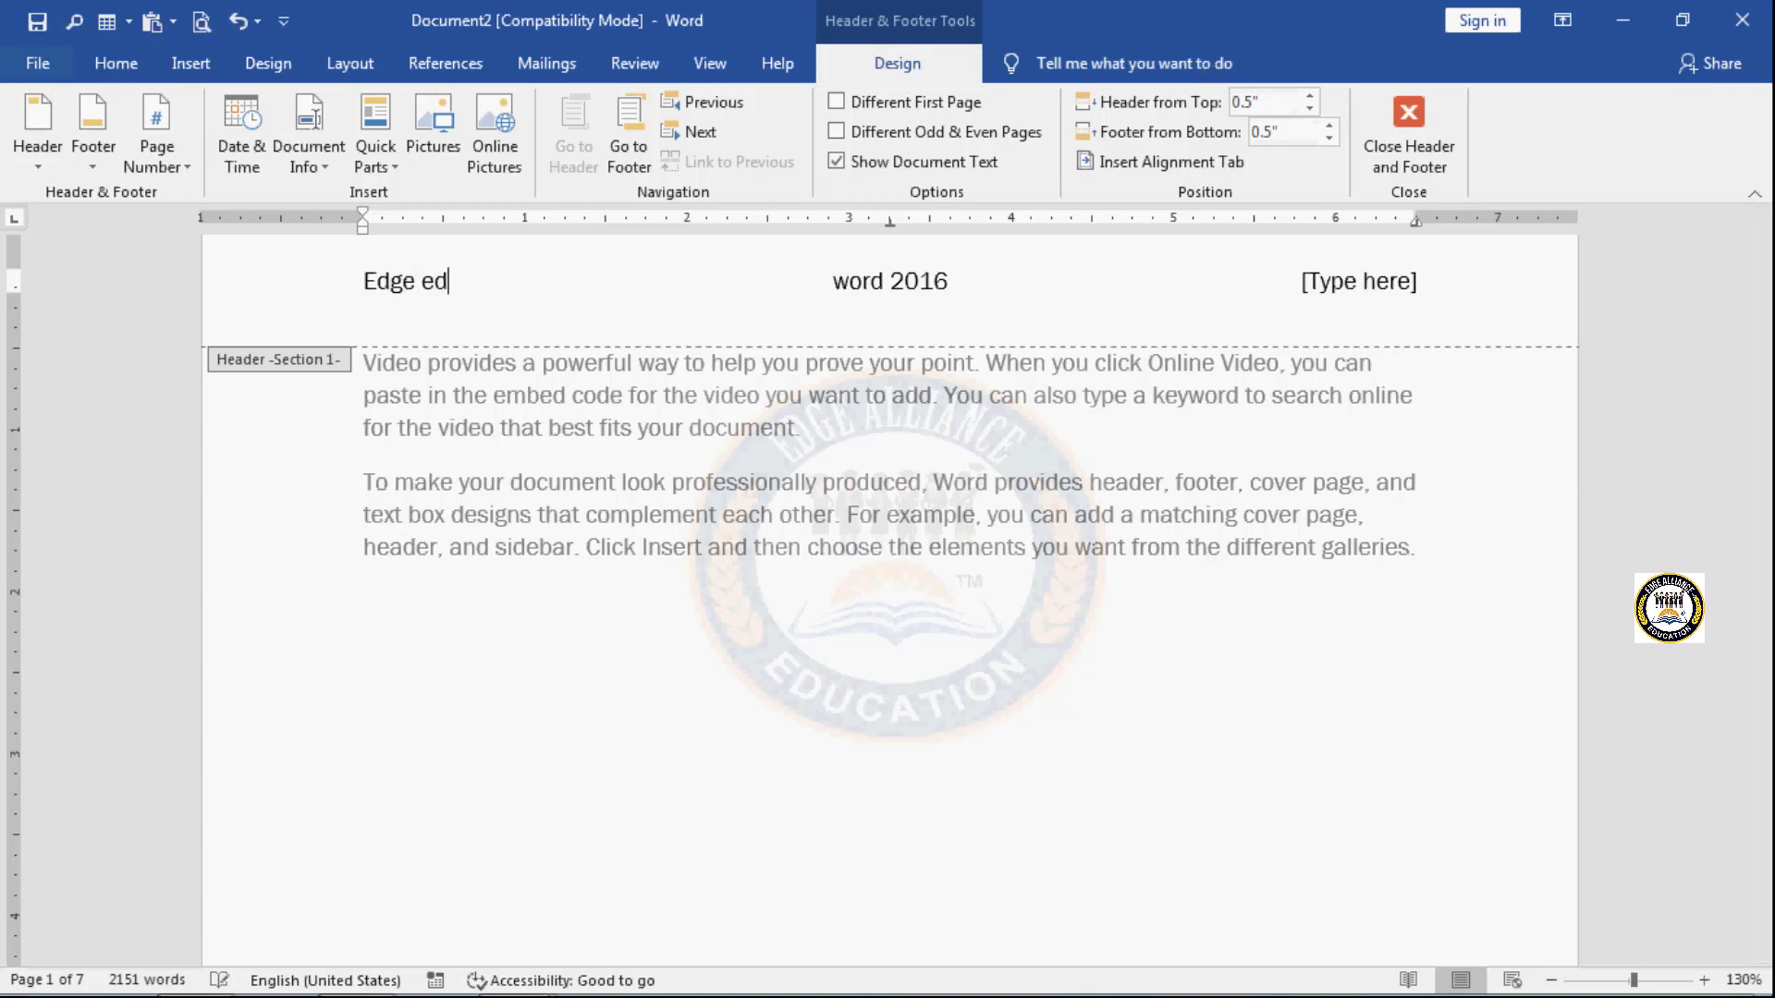
pyautogui.write('ucations')
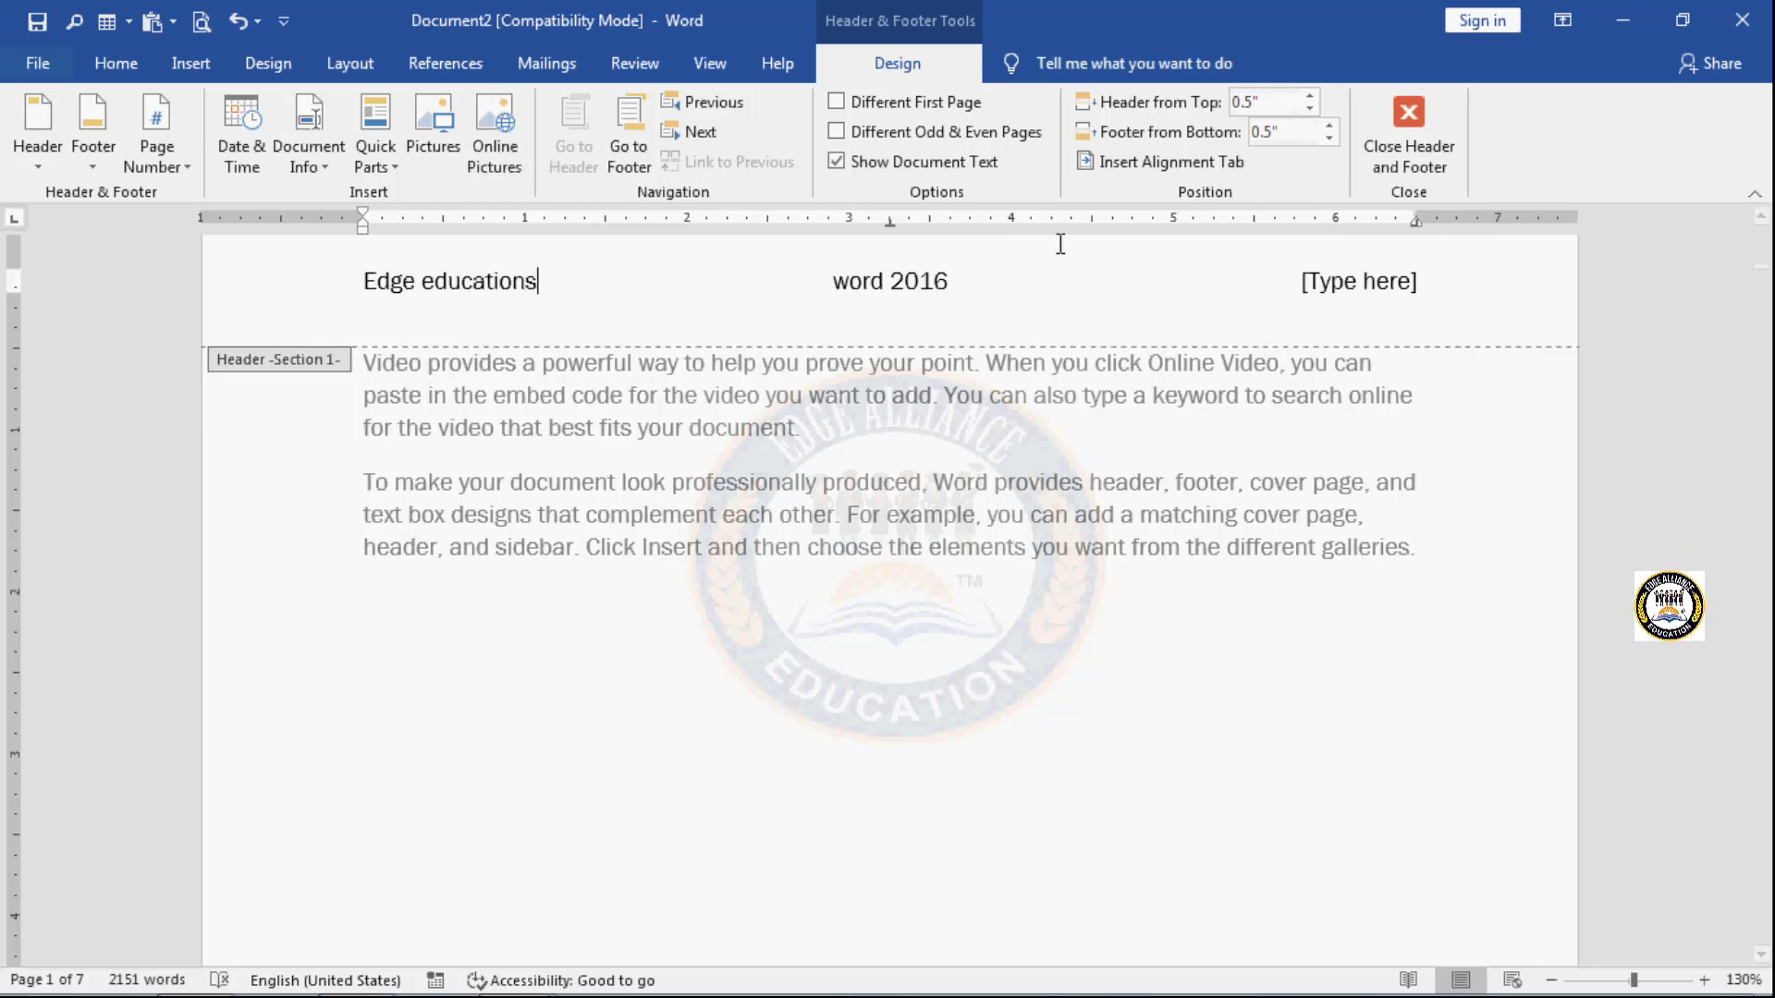
# - Link the Section 2 header to the previous section again, deleting its own content, and review the Section 1 header
pyautogui.moveTo(1764, 259)
pyautogui.mouseDown()
pyautogui.moveTo(1770, 515)
pyautogui.moveTo(1768, 241)
pyautogui.mouseUp()
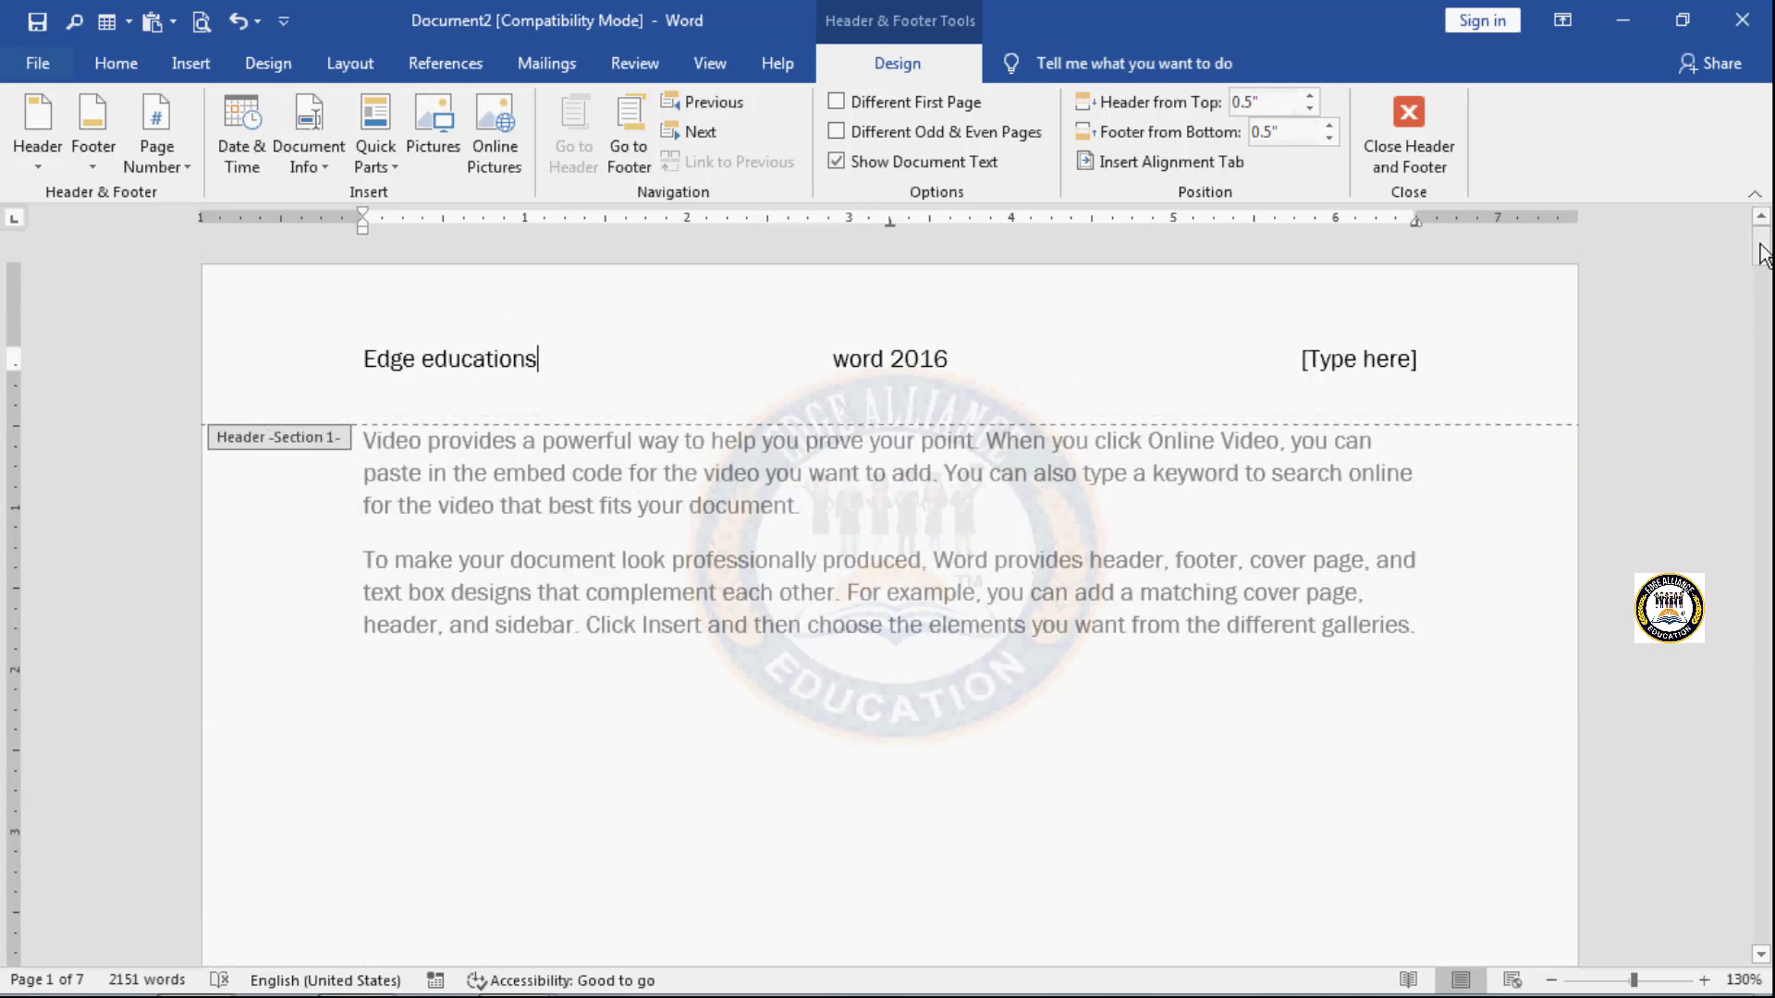
pyautogui.moveTo(1767, 245)
pyautogui.mouseDown()
pyautogui.moveTo(1769, 490)
pyautogui.moveTo(1768, 239)
pyautogui.mouseUp()
pyautogui.moveTo(1763, 248)
pyautogui.mouseDown()
pyautogui.moveTo(1772, 591)
pyautogui.moveTo(1766, 241)
pyautogui.mouseUp()
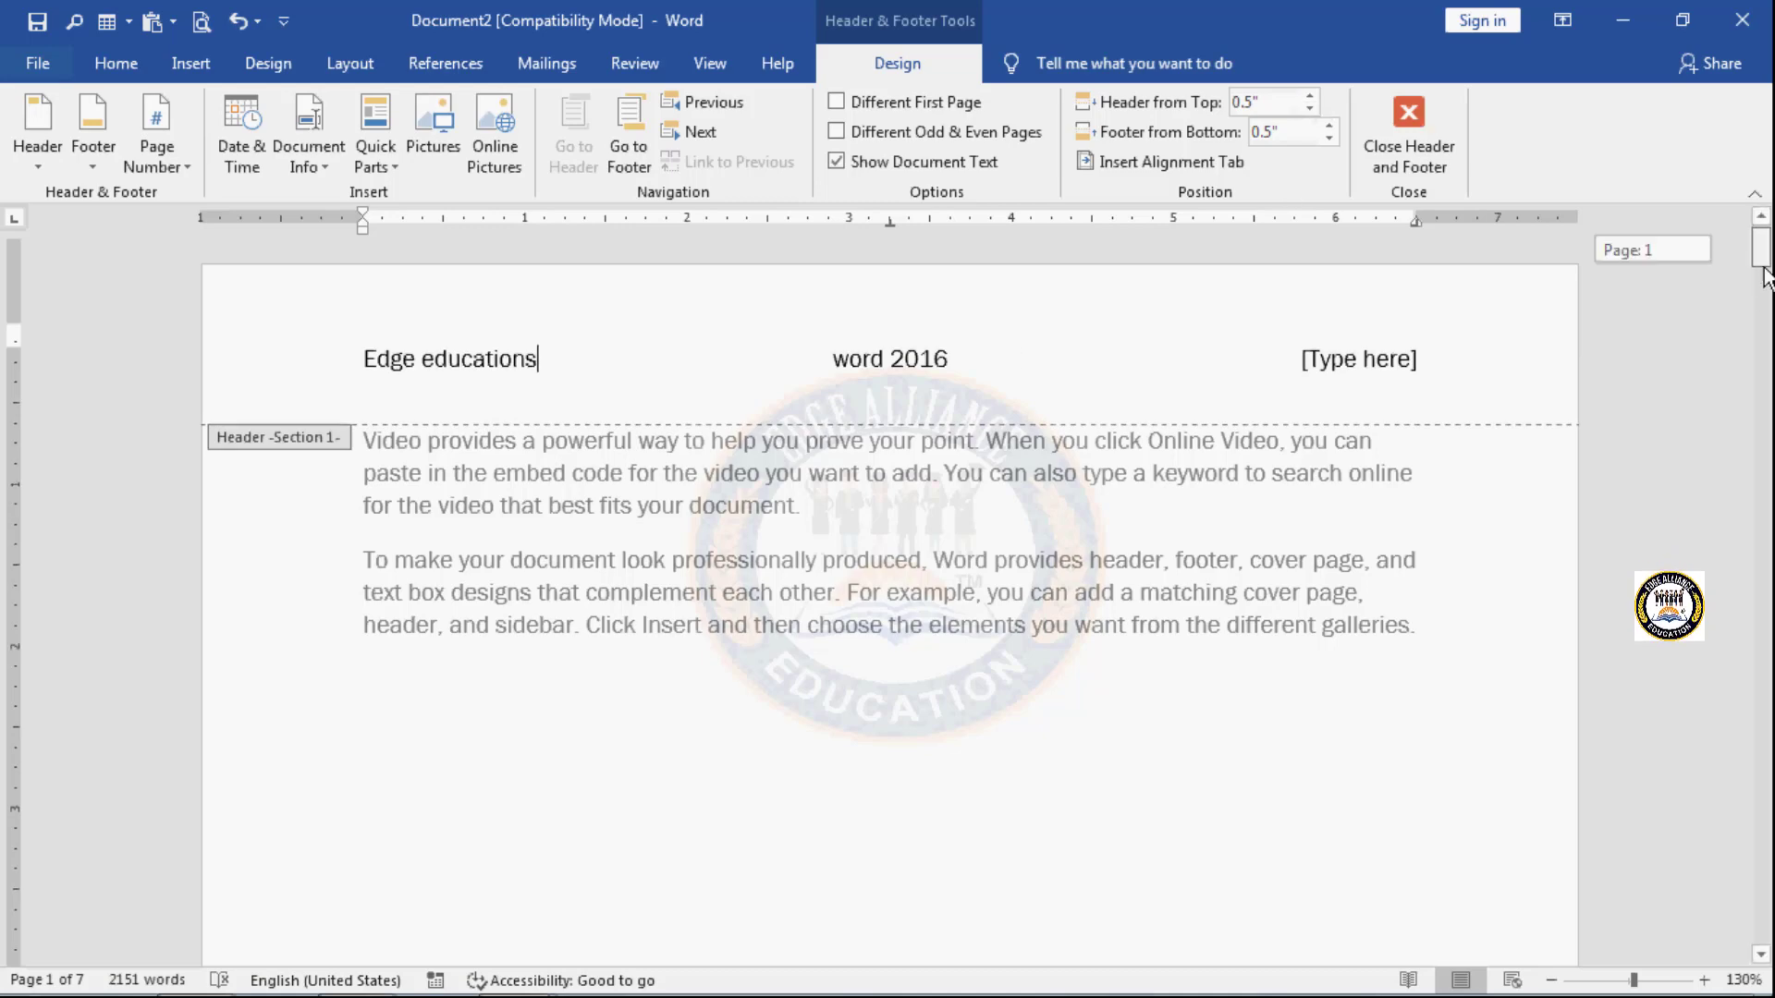
pyautogui.scroll(-10, 1095, 707)
pyautogui.click(1054, 612)
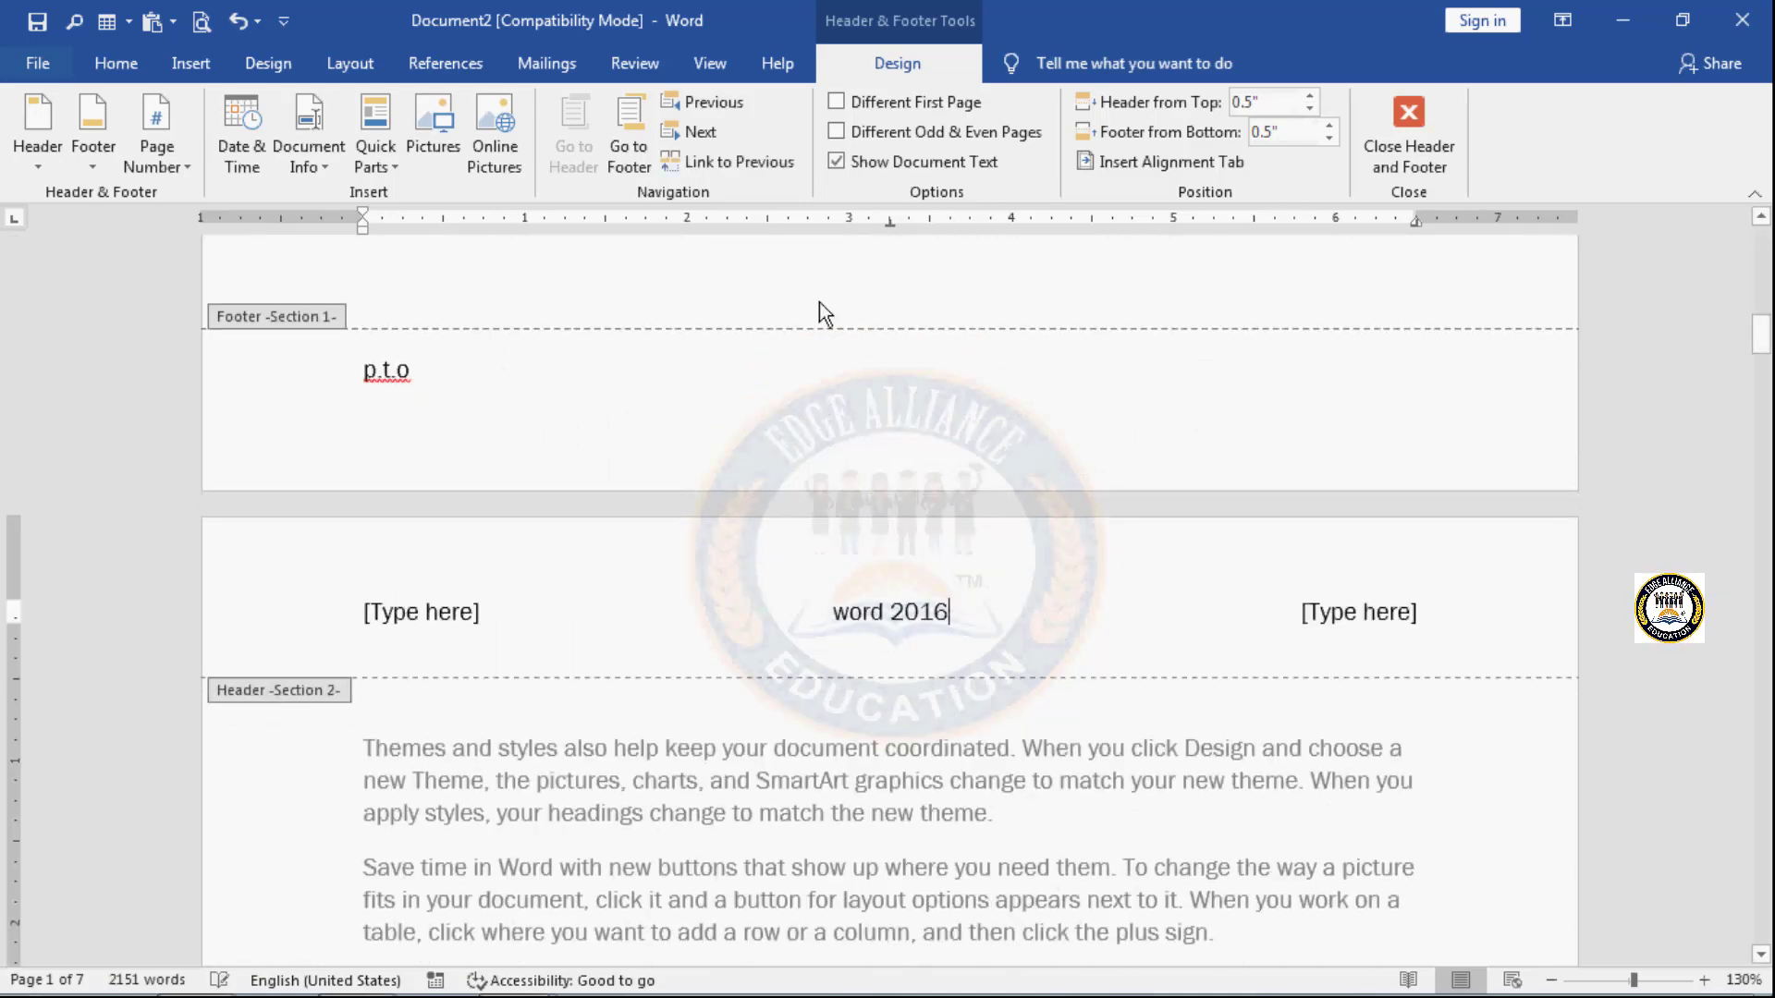
pyautogui.click(757, 168)
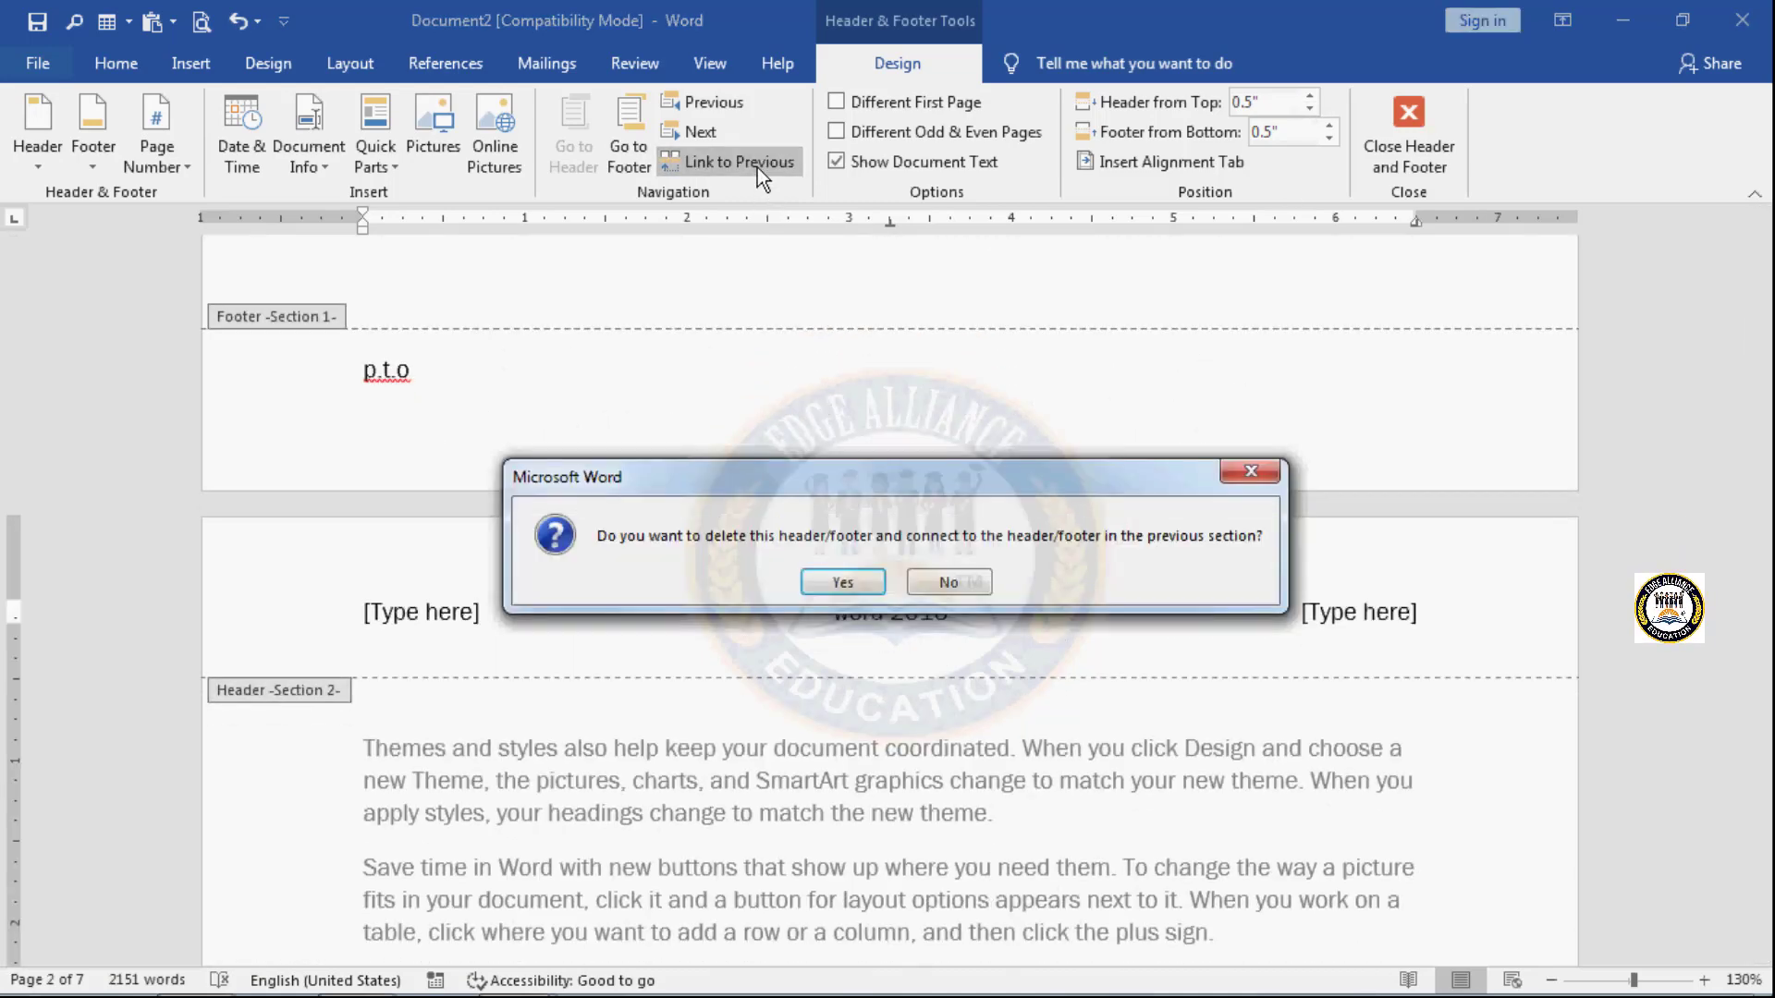
pyautogui.click(818, 582)
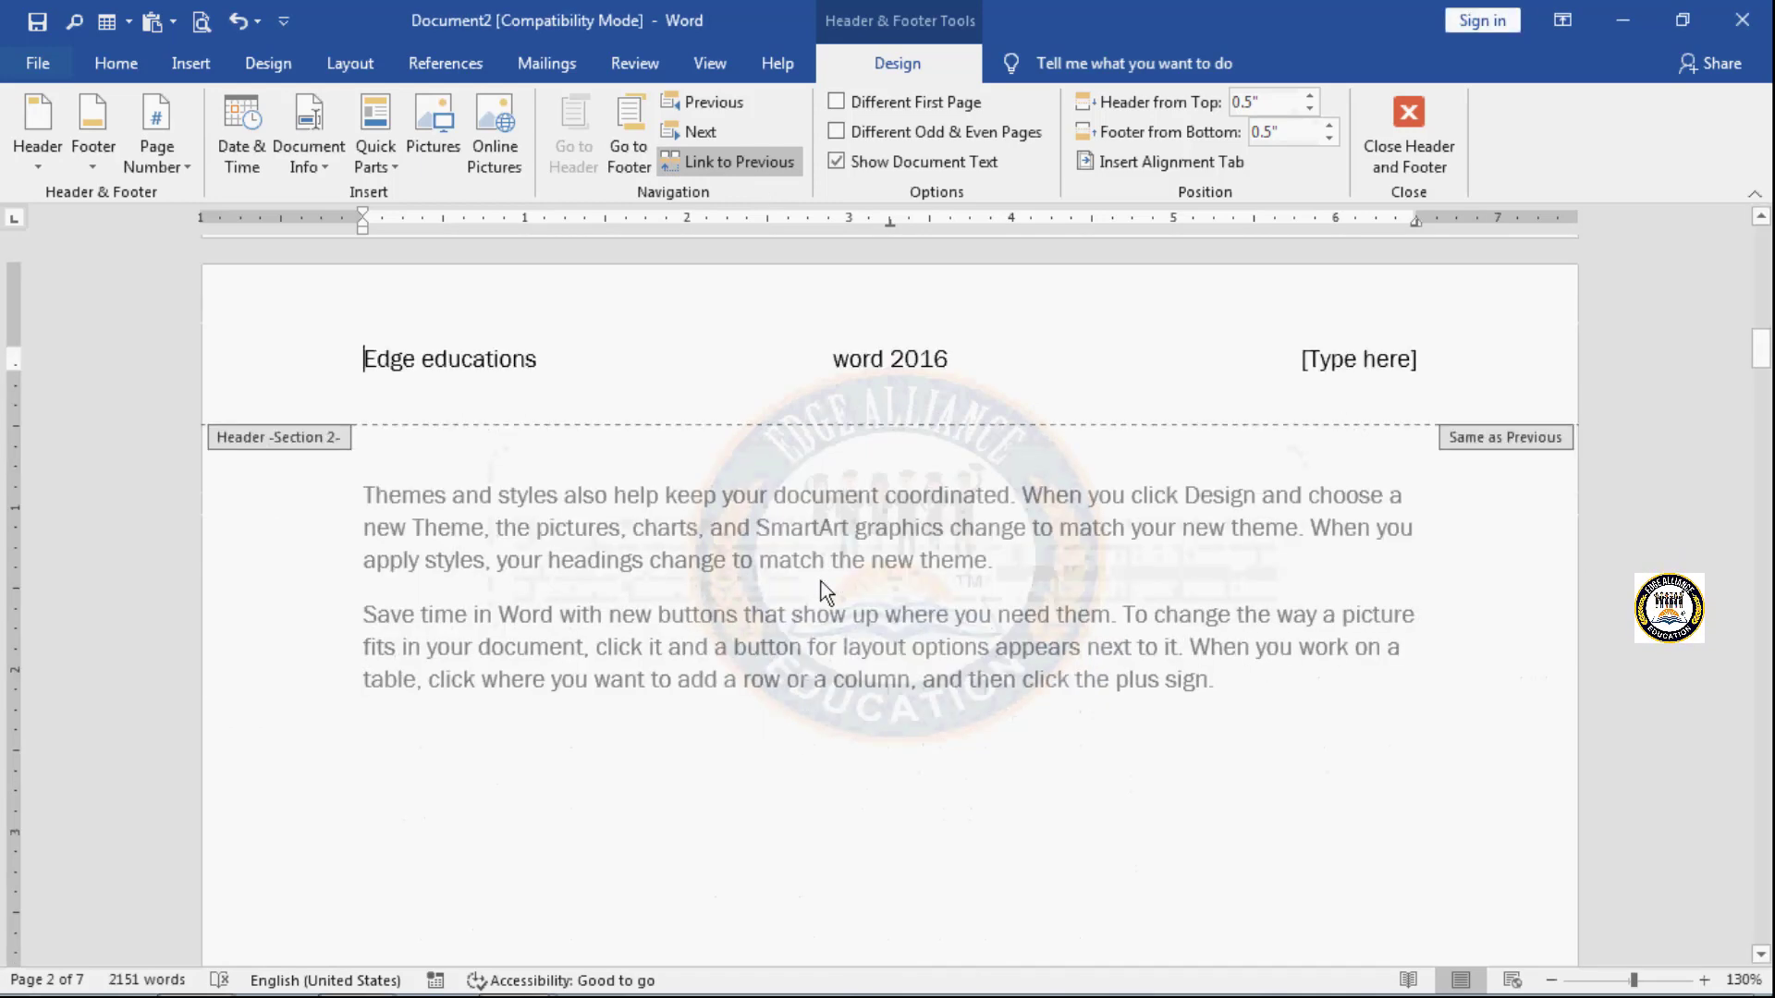
pyautogui.scroll(5, 873, 428)
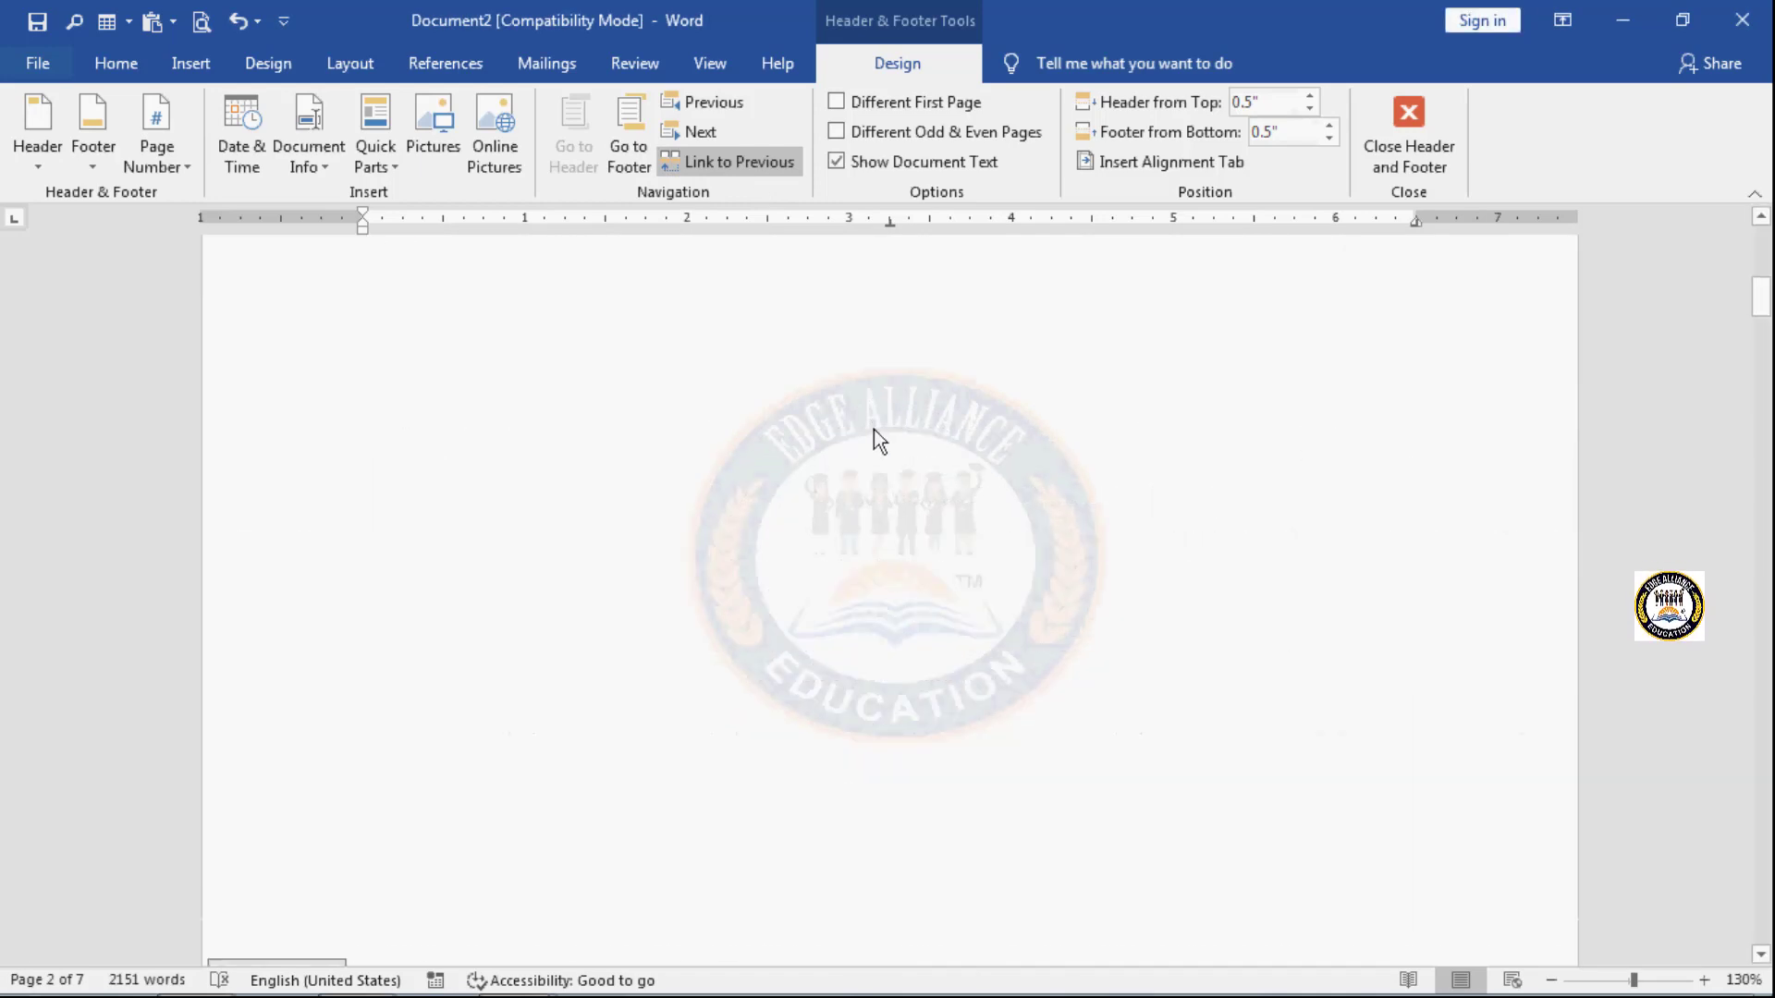
pyautogui.scroll(3, 875, 430)
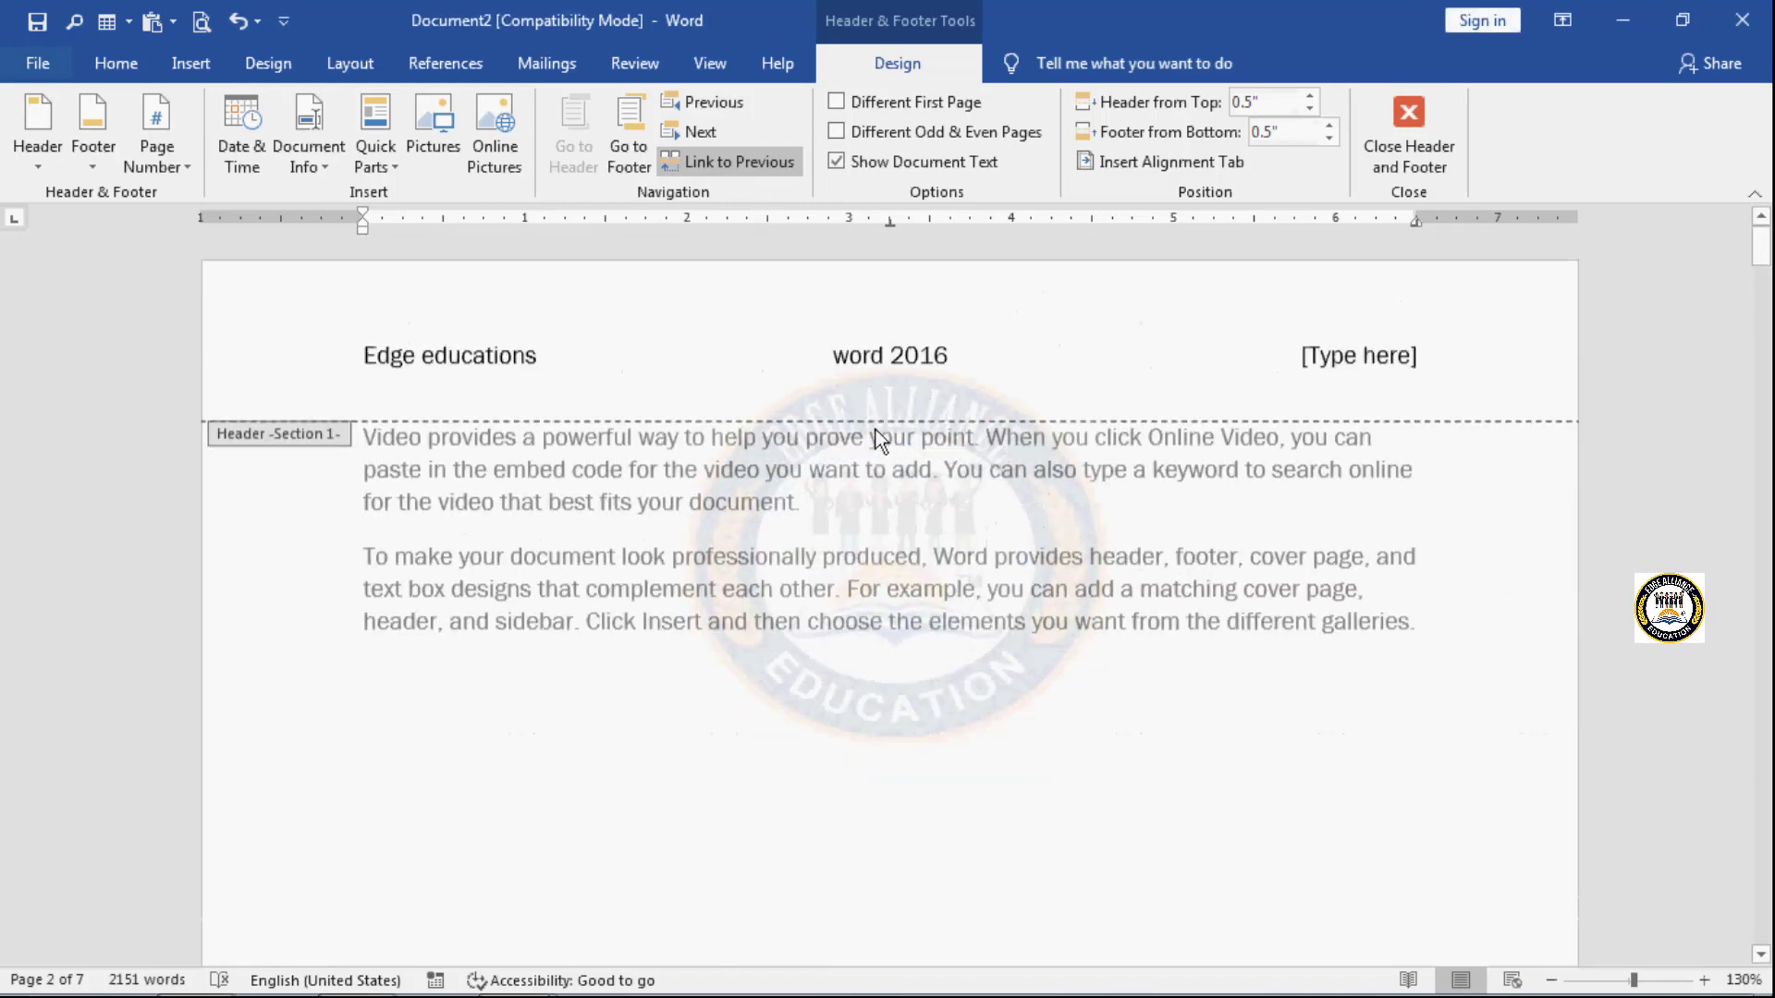
# - Replace the last placeholder in the Section 1 header with the text "notes"
pyautogui.click(1362, 370)
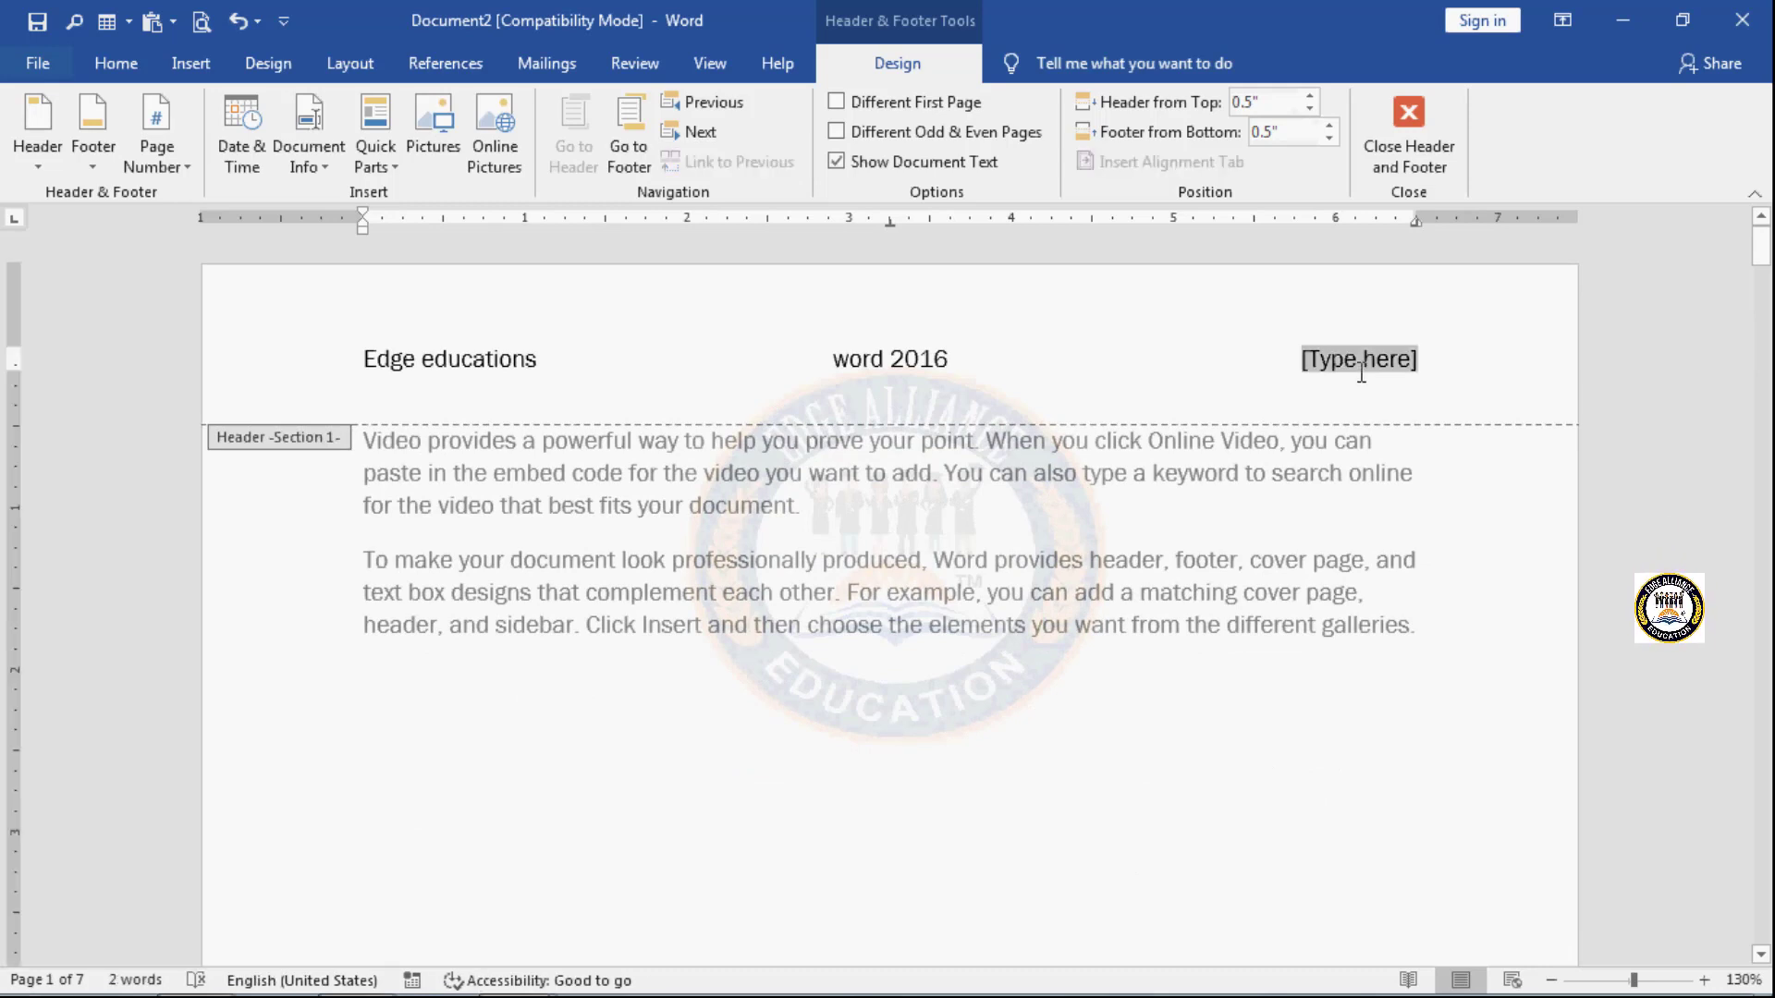
pyautogui.write('notes')
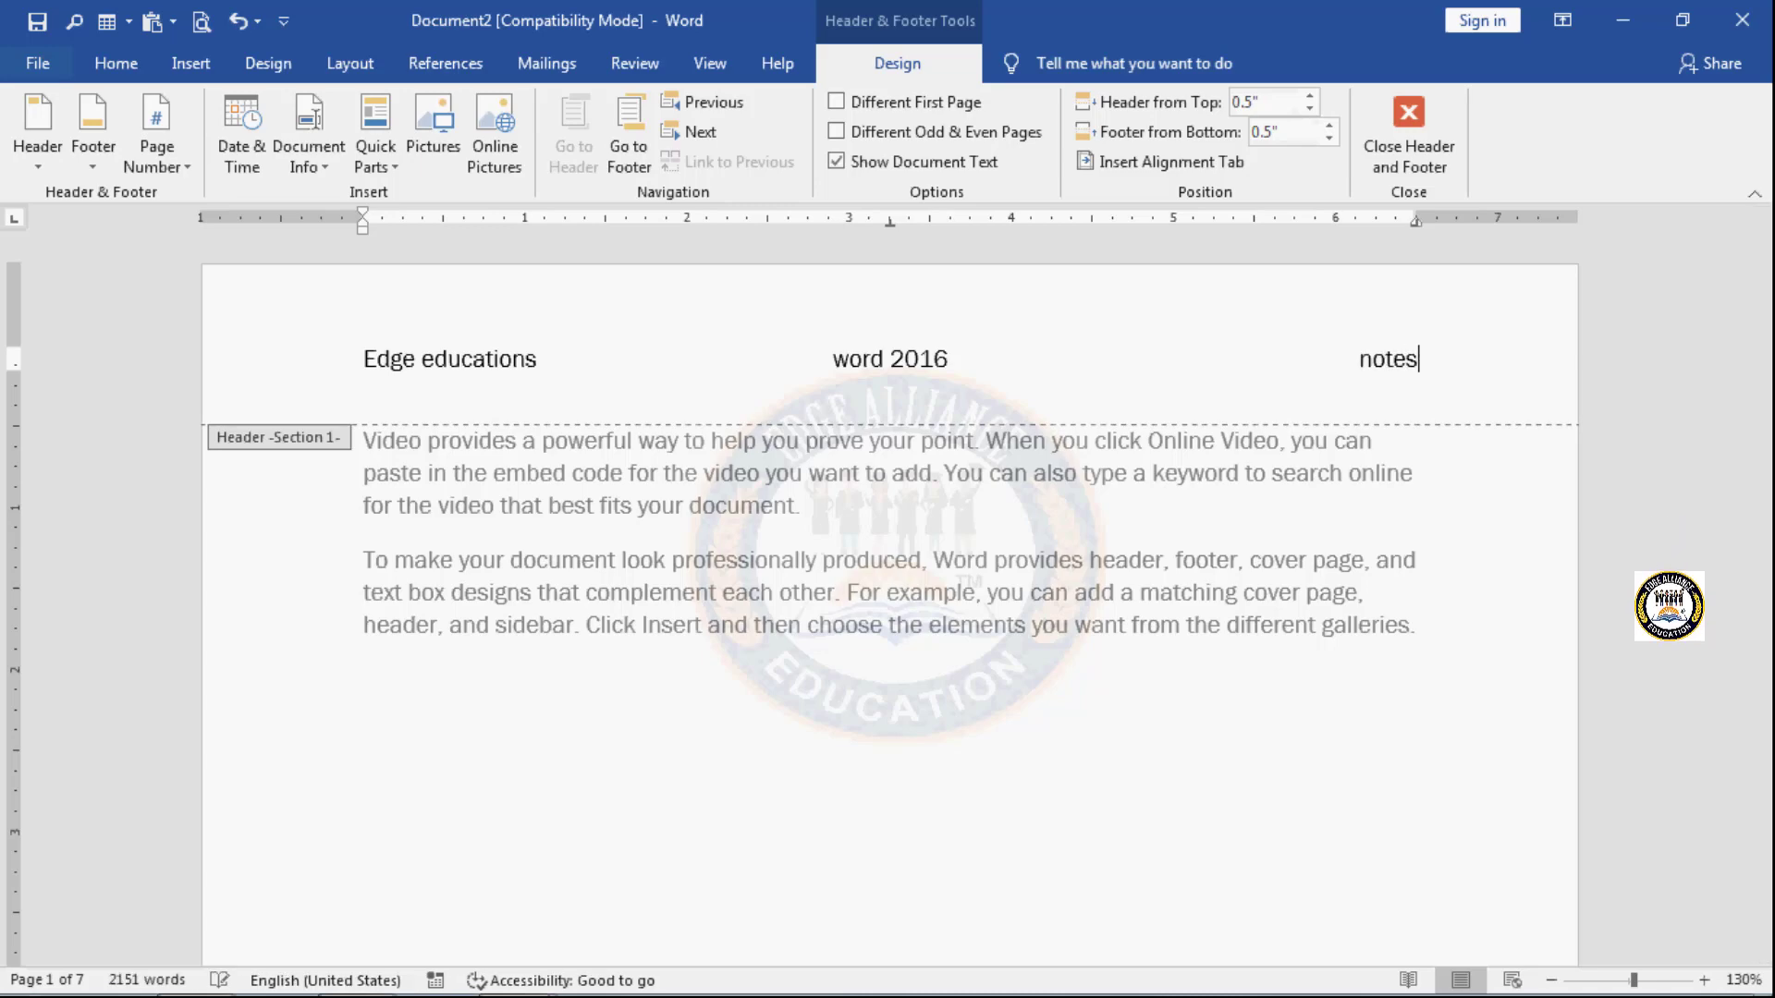
# - Examine the headers and footers on the pages of Sections 1 to 4, then return to the first page
pyautogui.scroll(-15, 1285, 536)
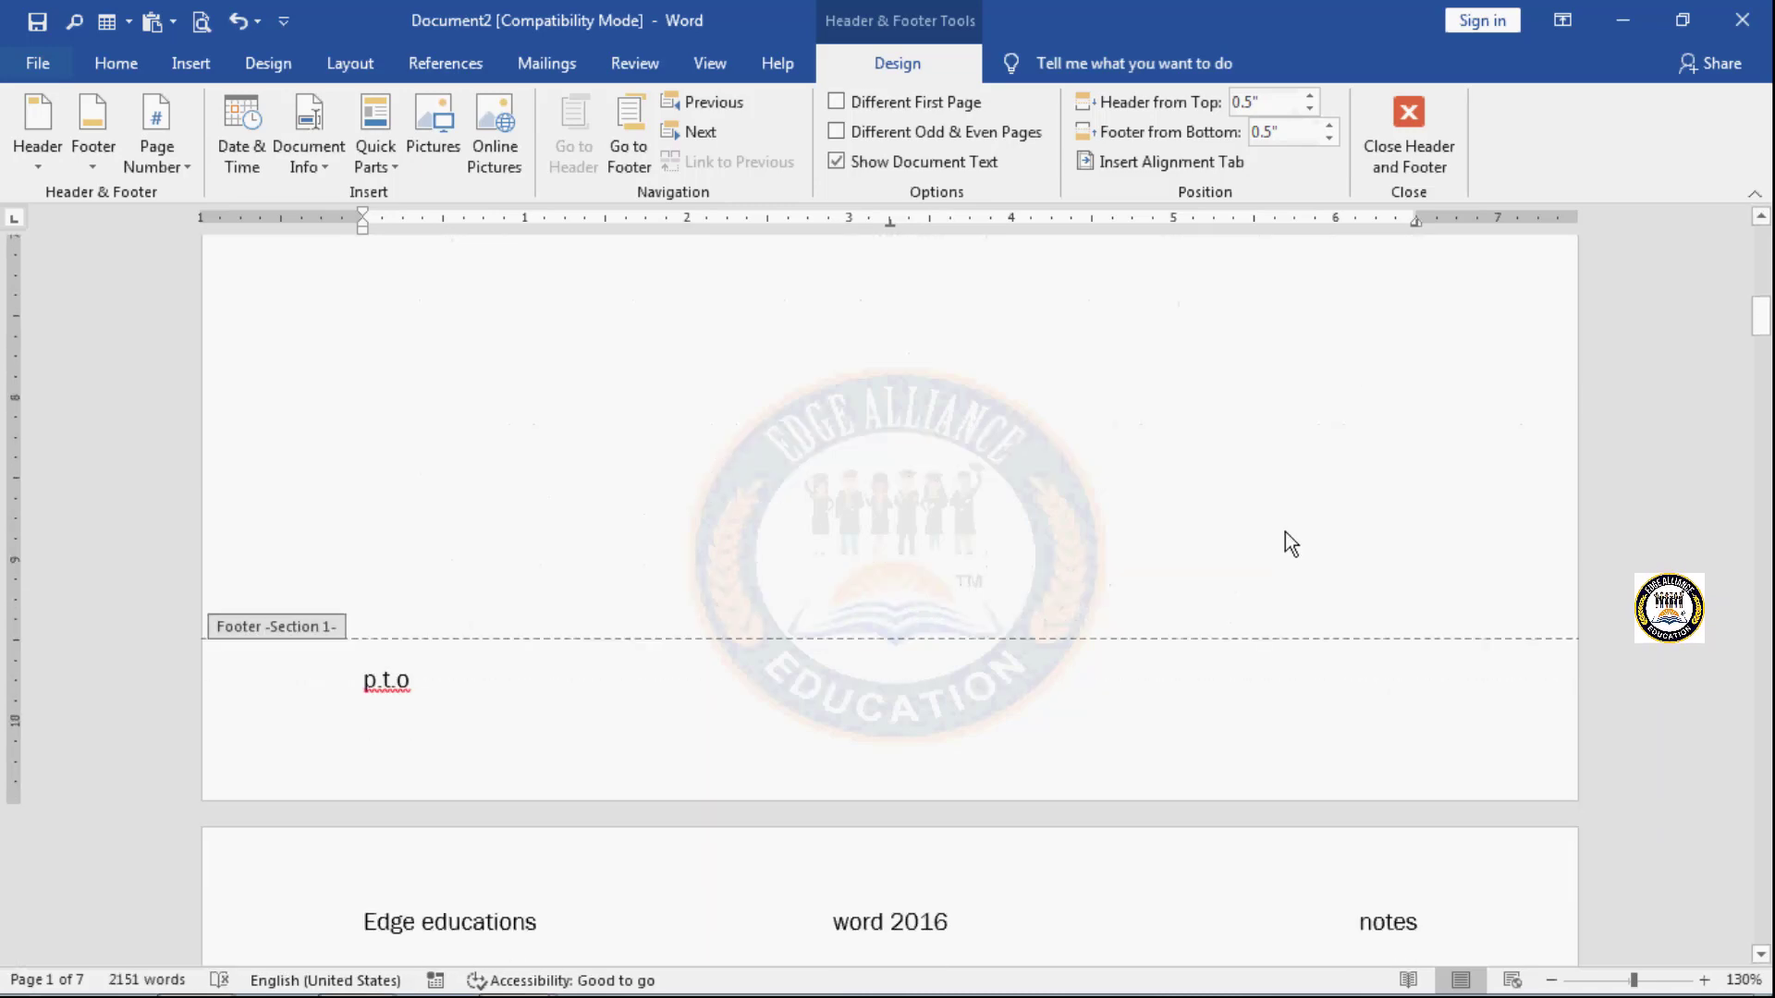
pyautogui.scroll(-20, 1285, 533)
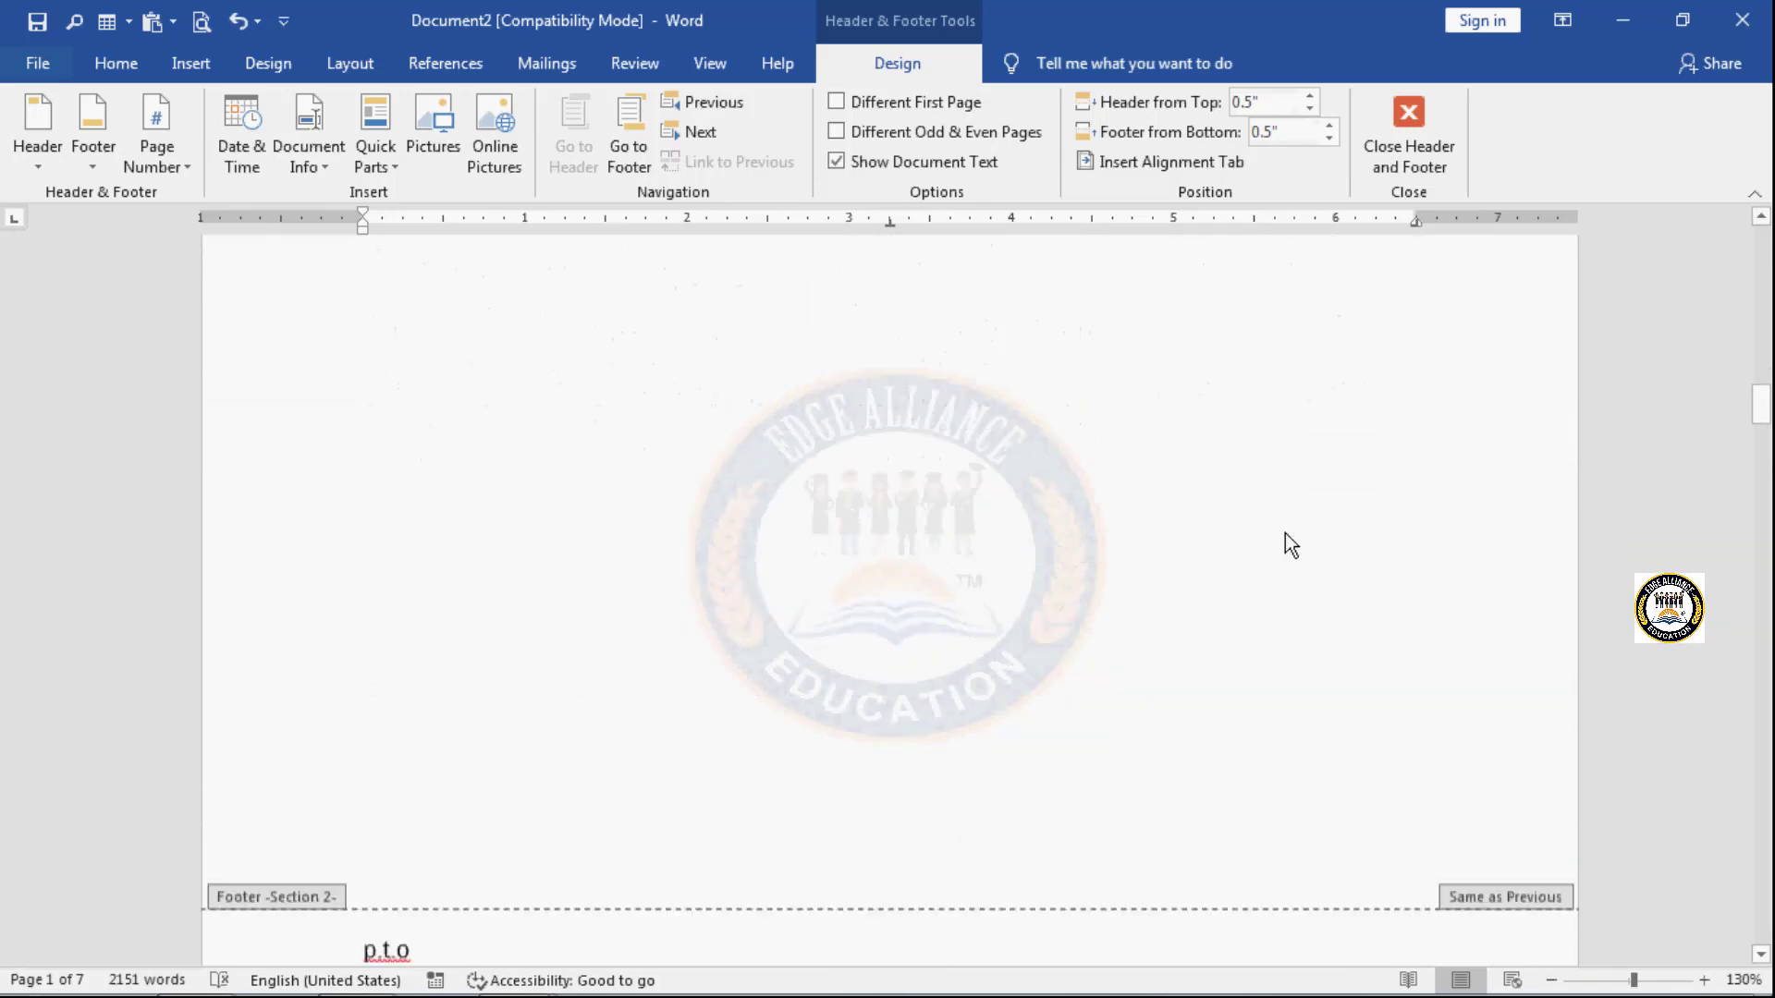
pyautogui.scroll(-7, 1285, 534)
pyautogui.scroll(20, 1285, 535)
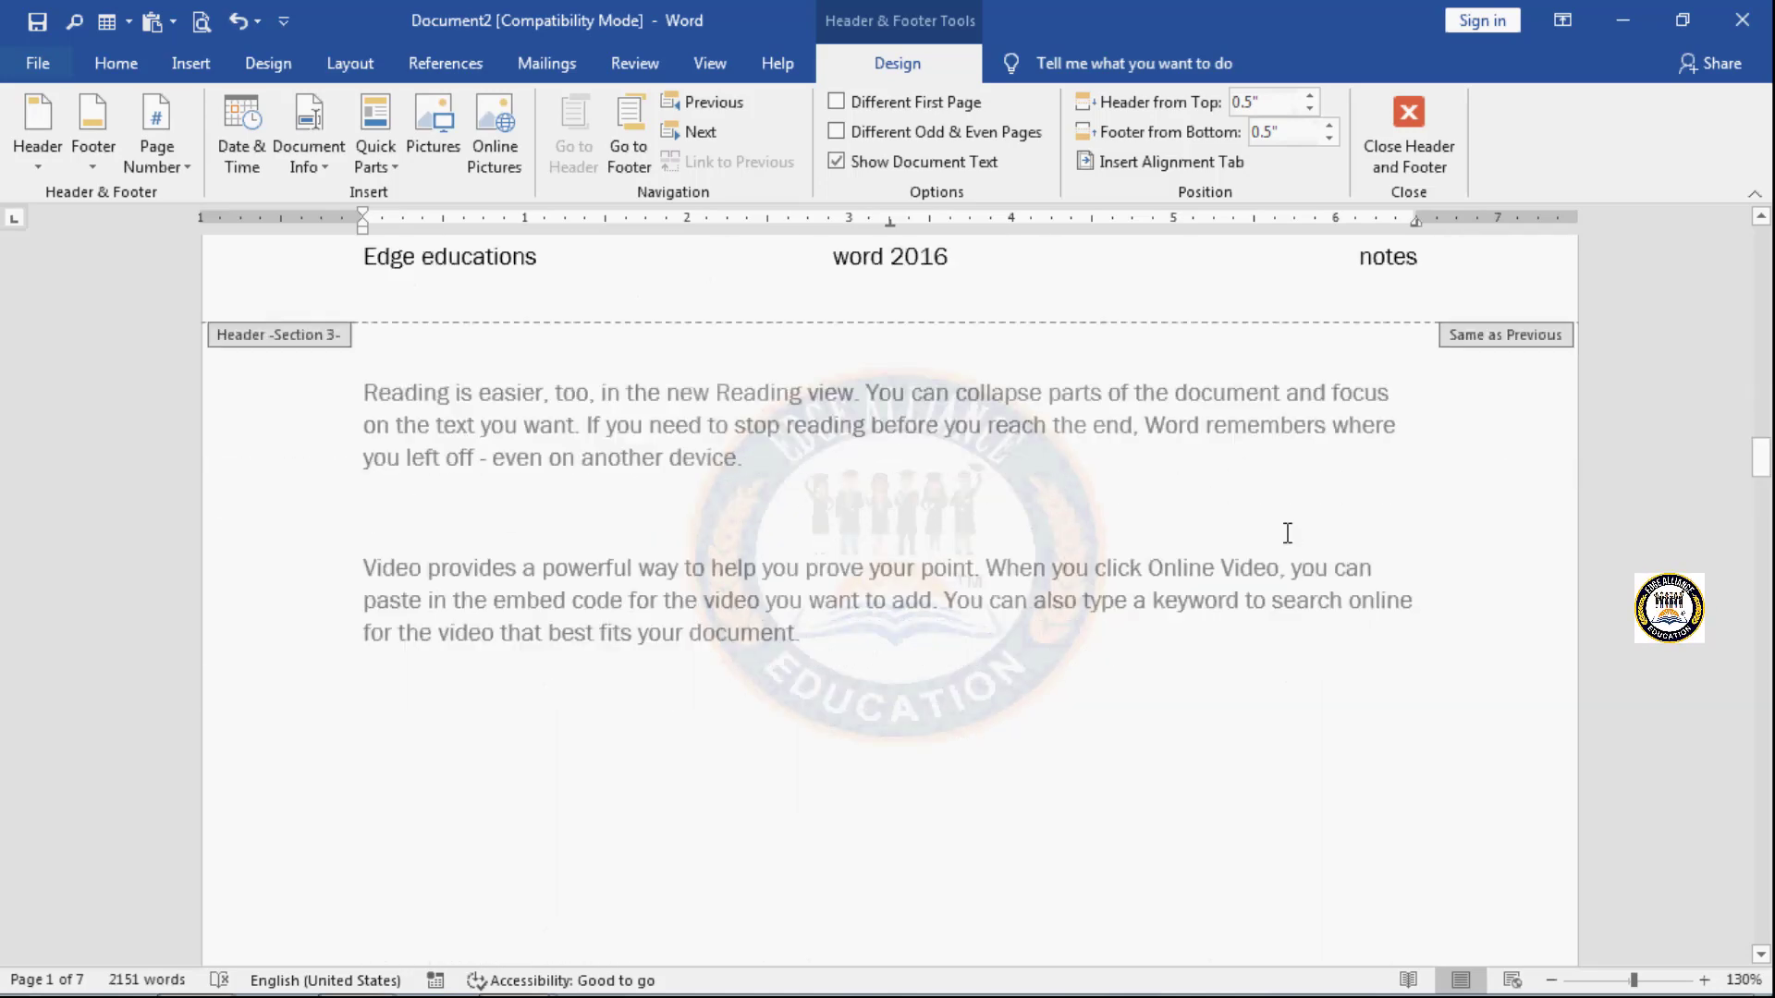
pyautogui.scroll(-5, 1292, 546)
pyautogui.scroll(20, 1292, 546)
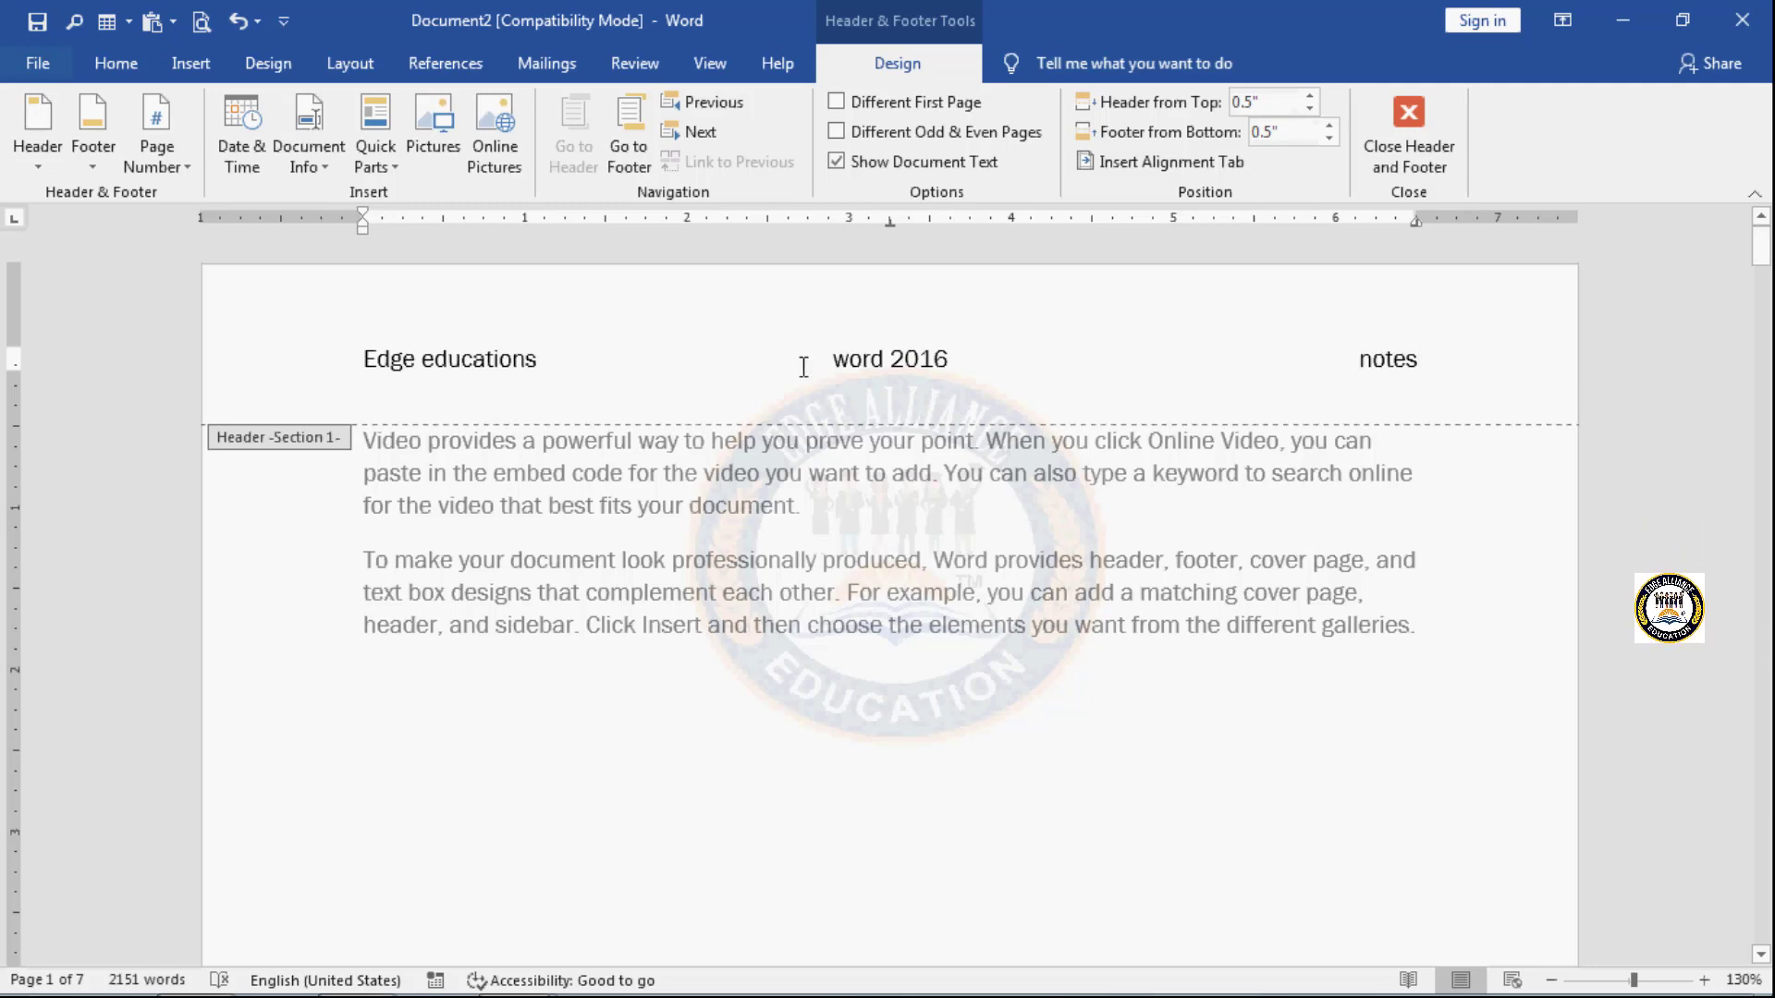
pyautogui.scroll(-7, 766, 688)
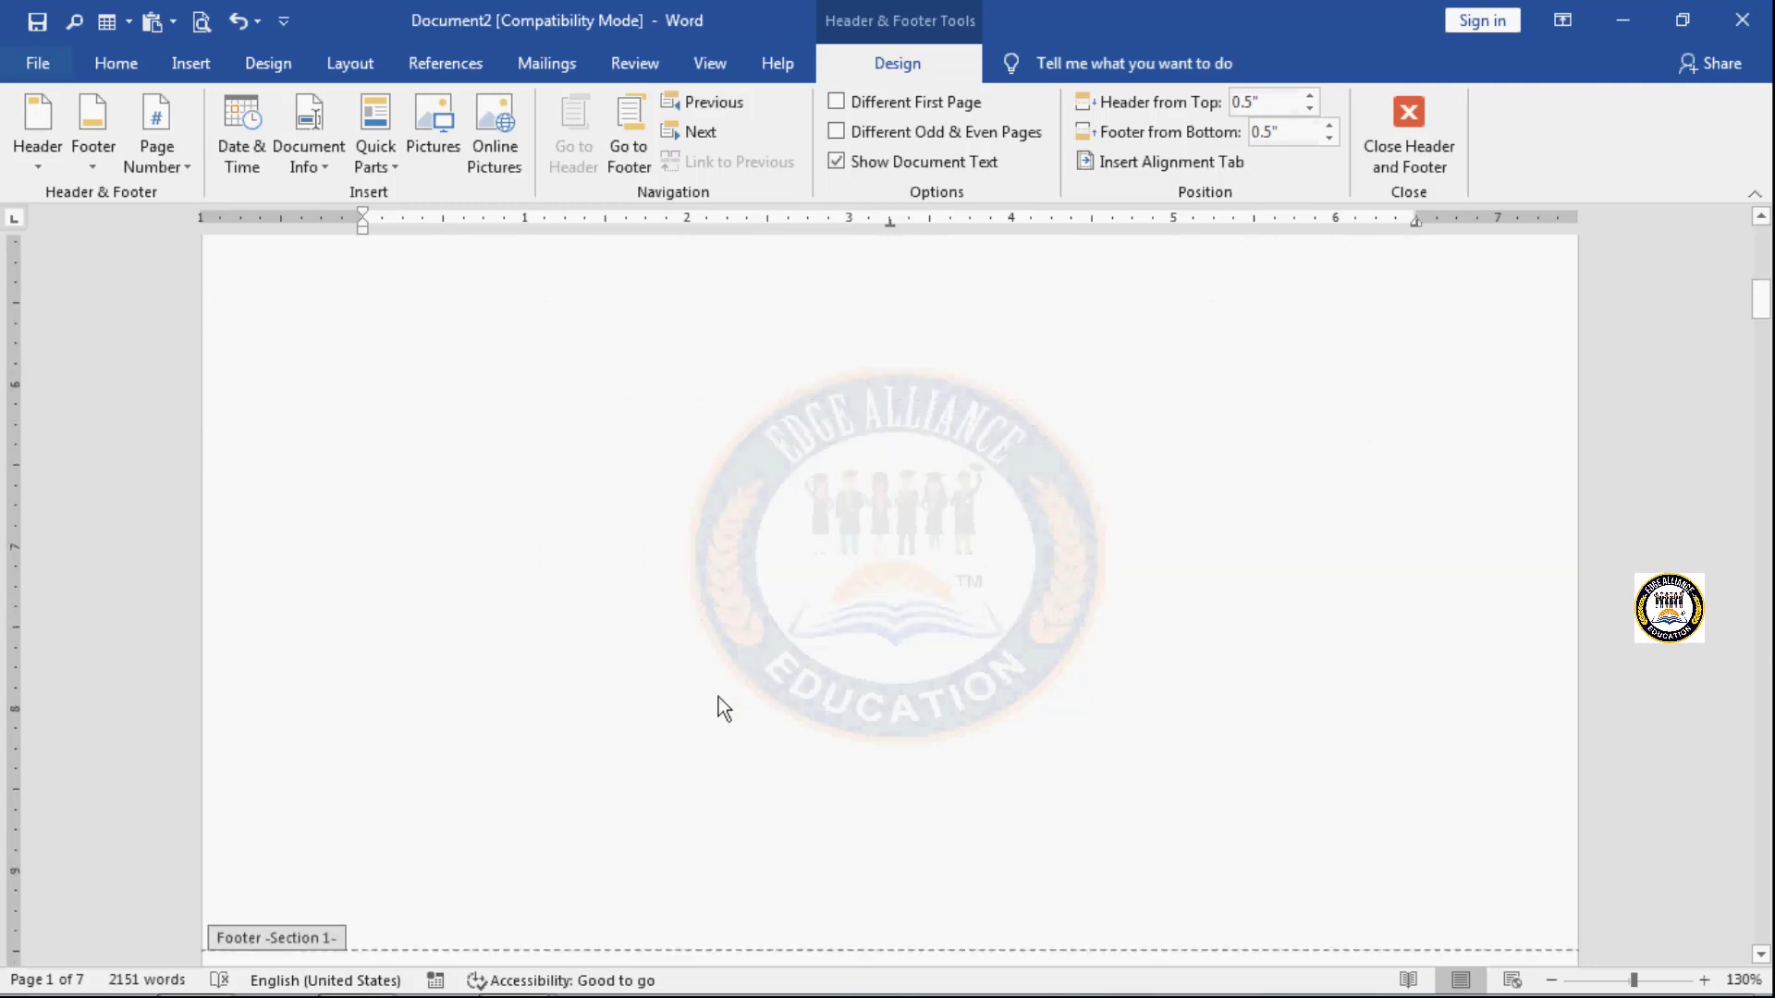
pyautogui.scroll(-3, 806, 782)
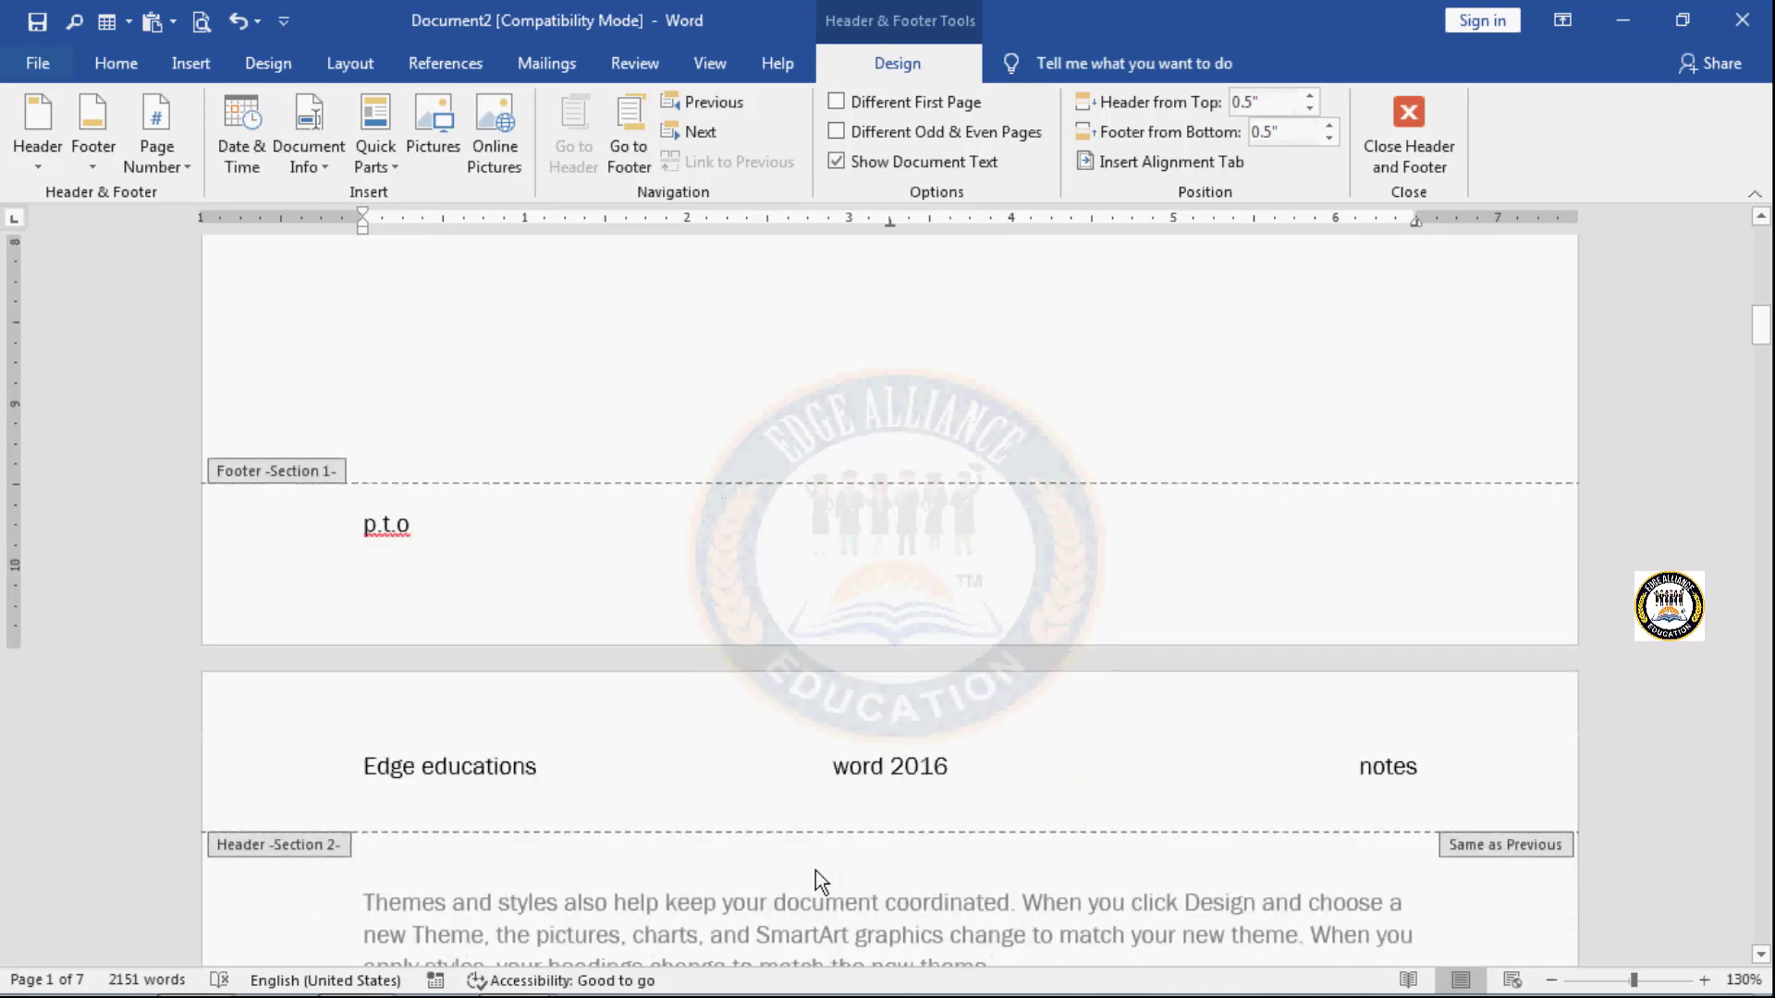
pyautogui.scroll(1, 816, 871)
pyautogui.scroll(1, 810, 718)
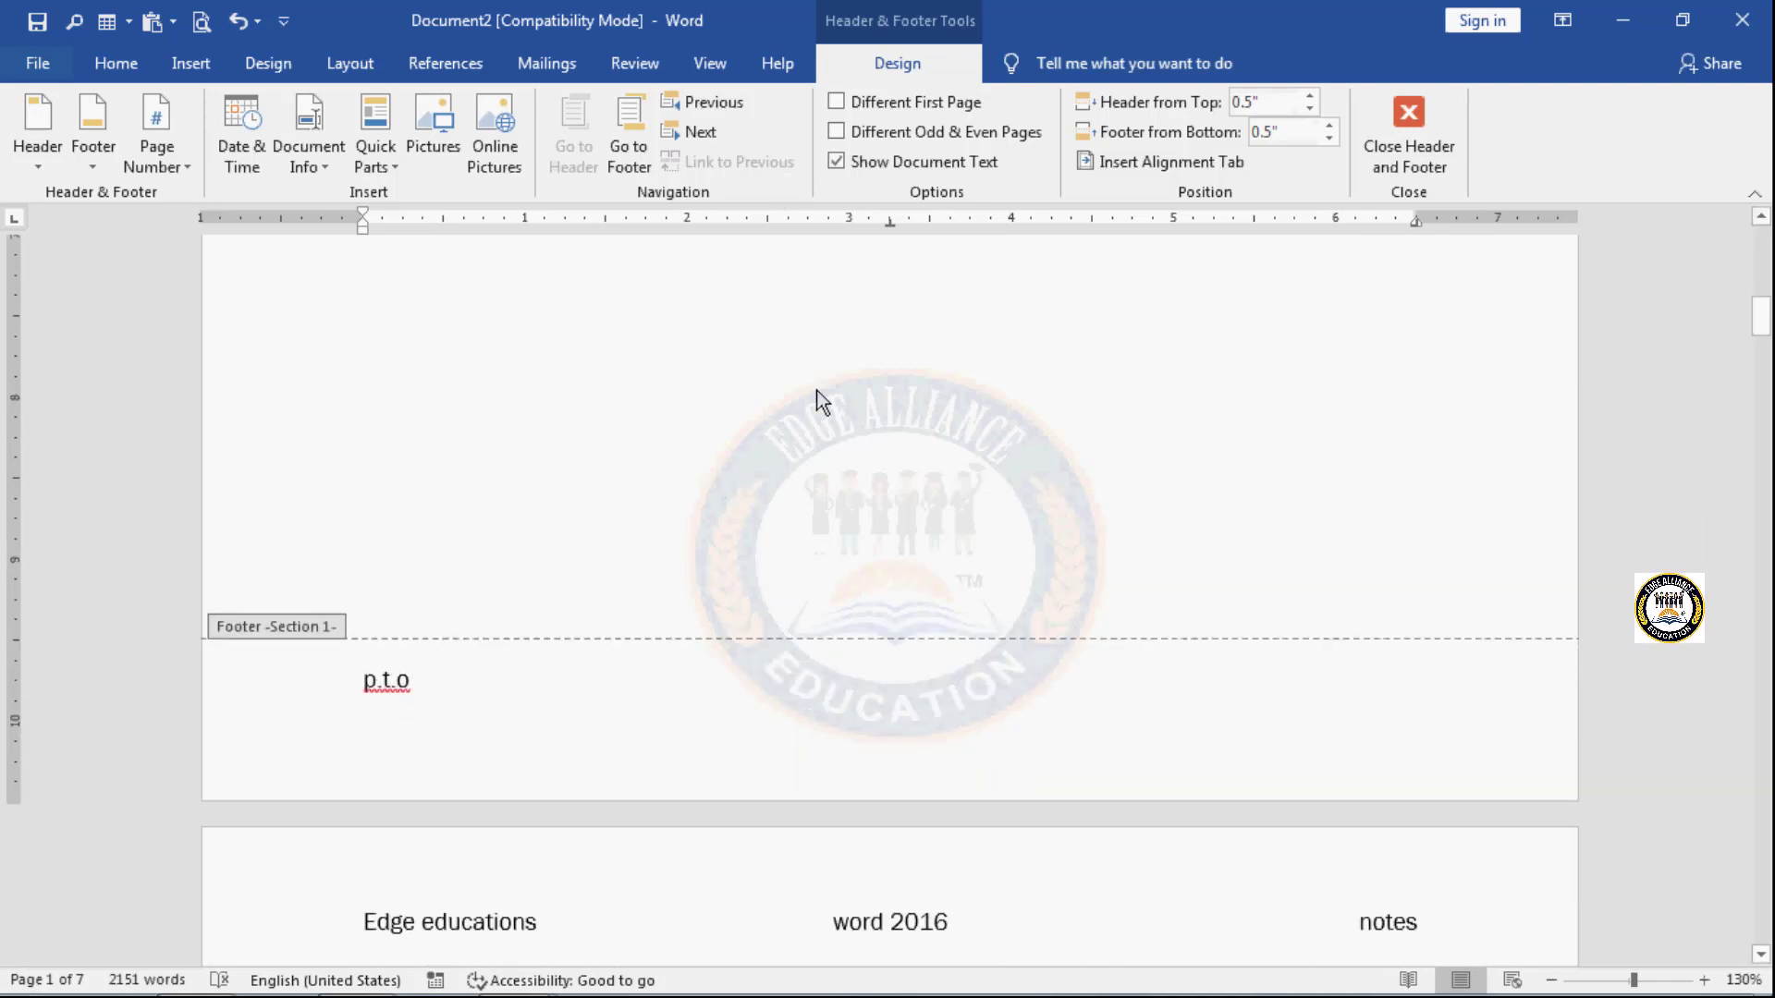
pyautogui.scroll(-5, 816, 403)
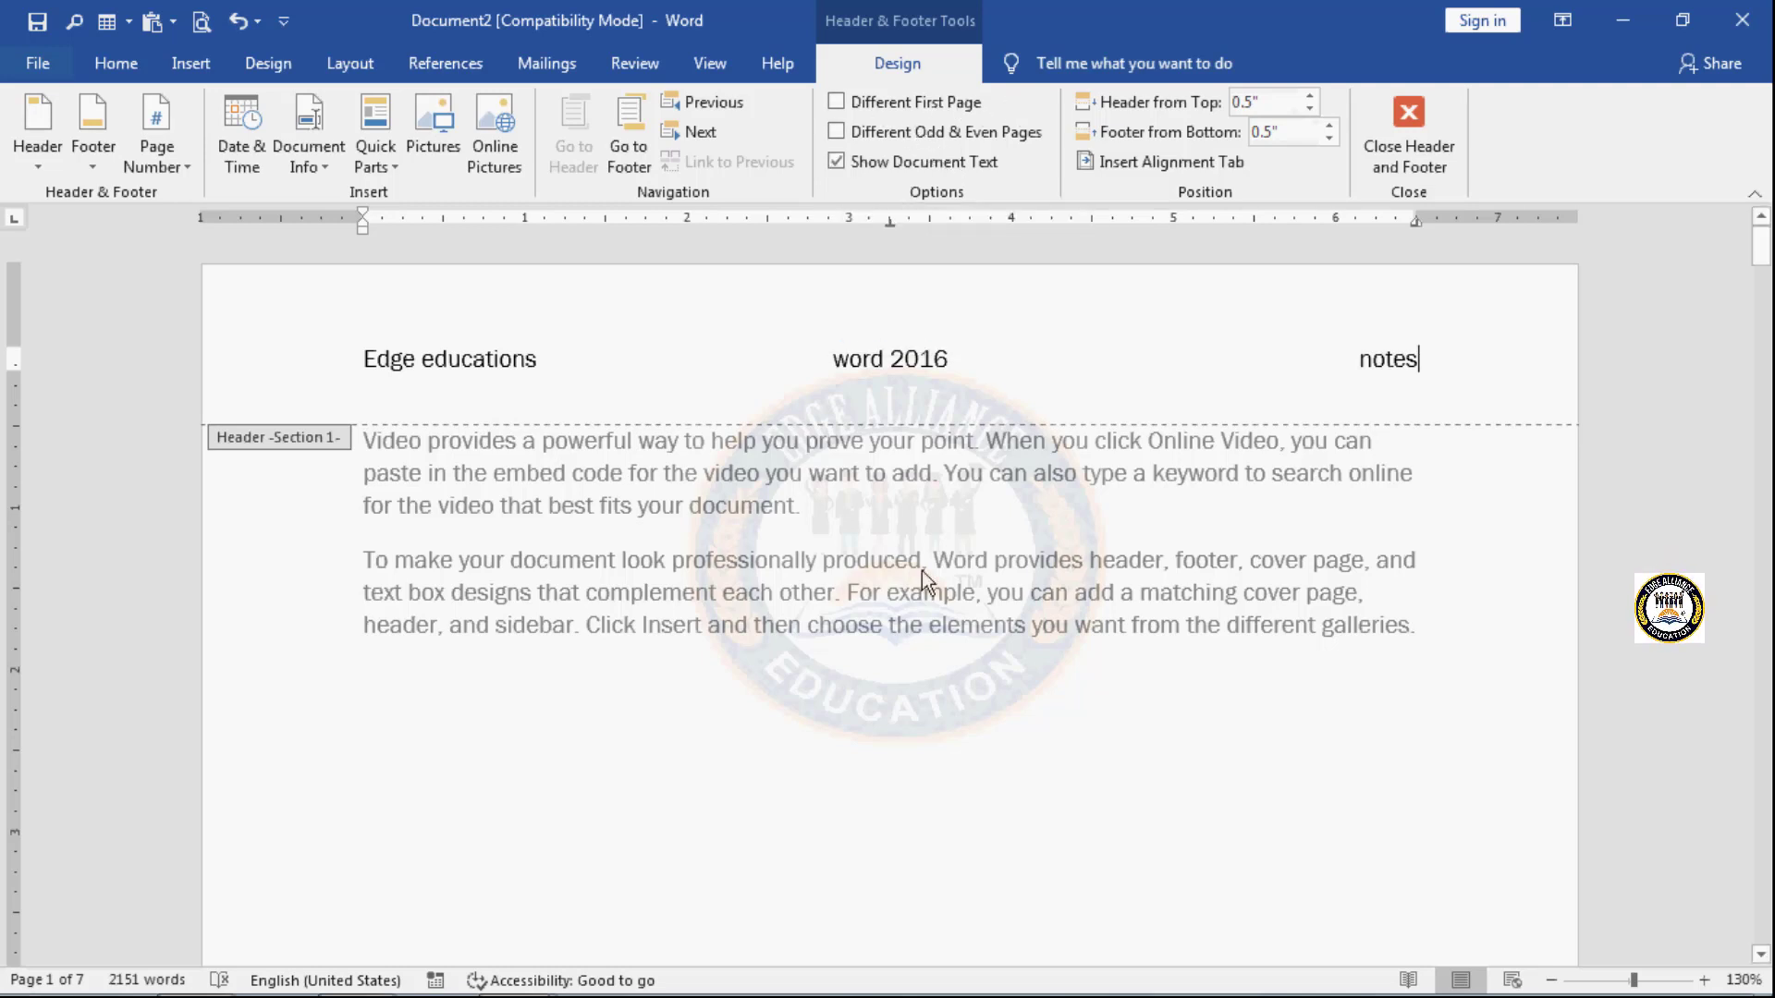
pyautogui.scroll(-2, 923, 579)
pyautogui.scroll(2, 923, 579)
pyautogui.scroll(-8, 923, 580)
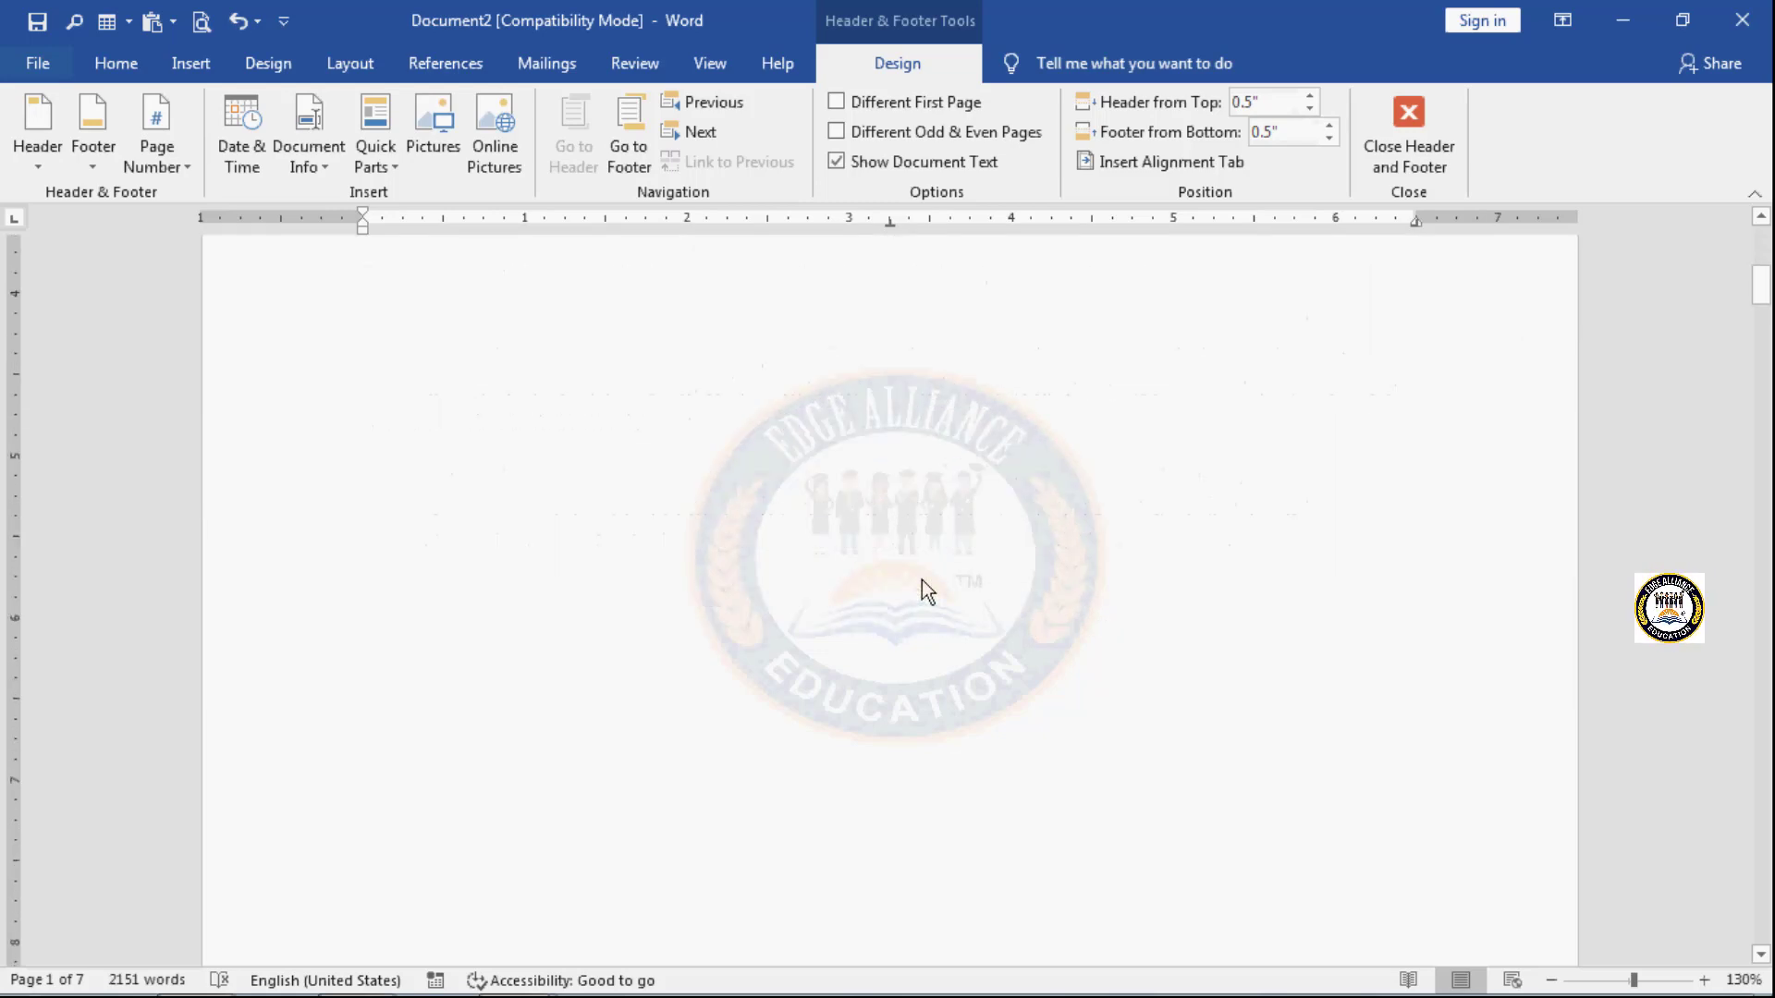
pyautogui.scroll(-3, 923, 580)
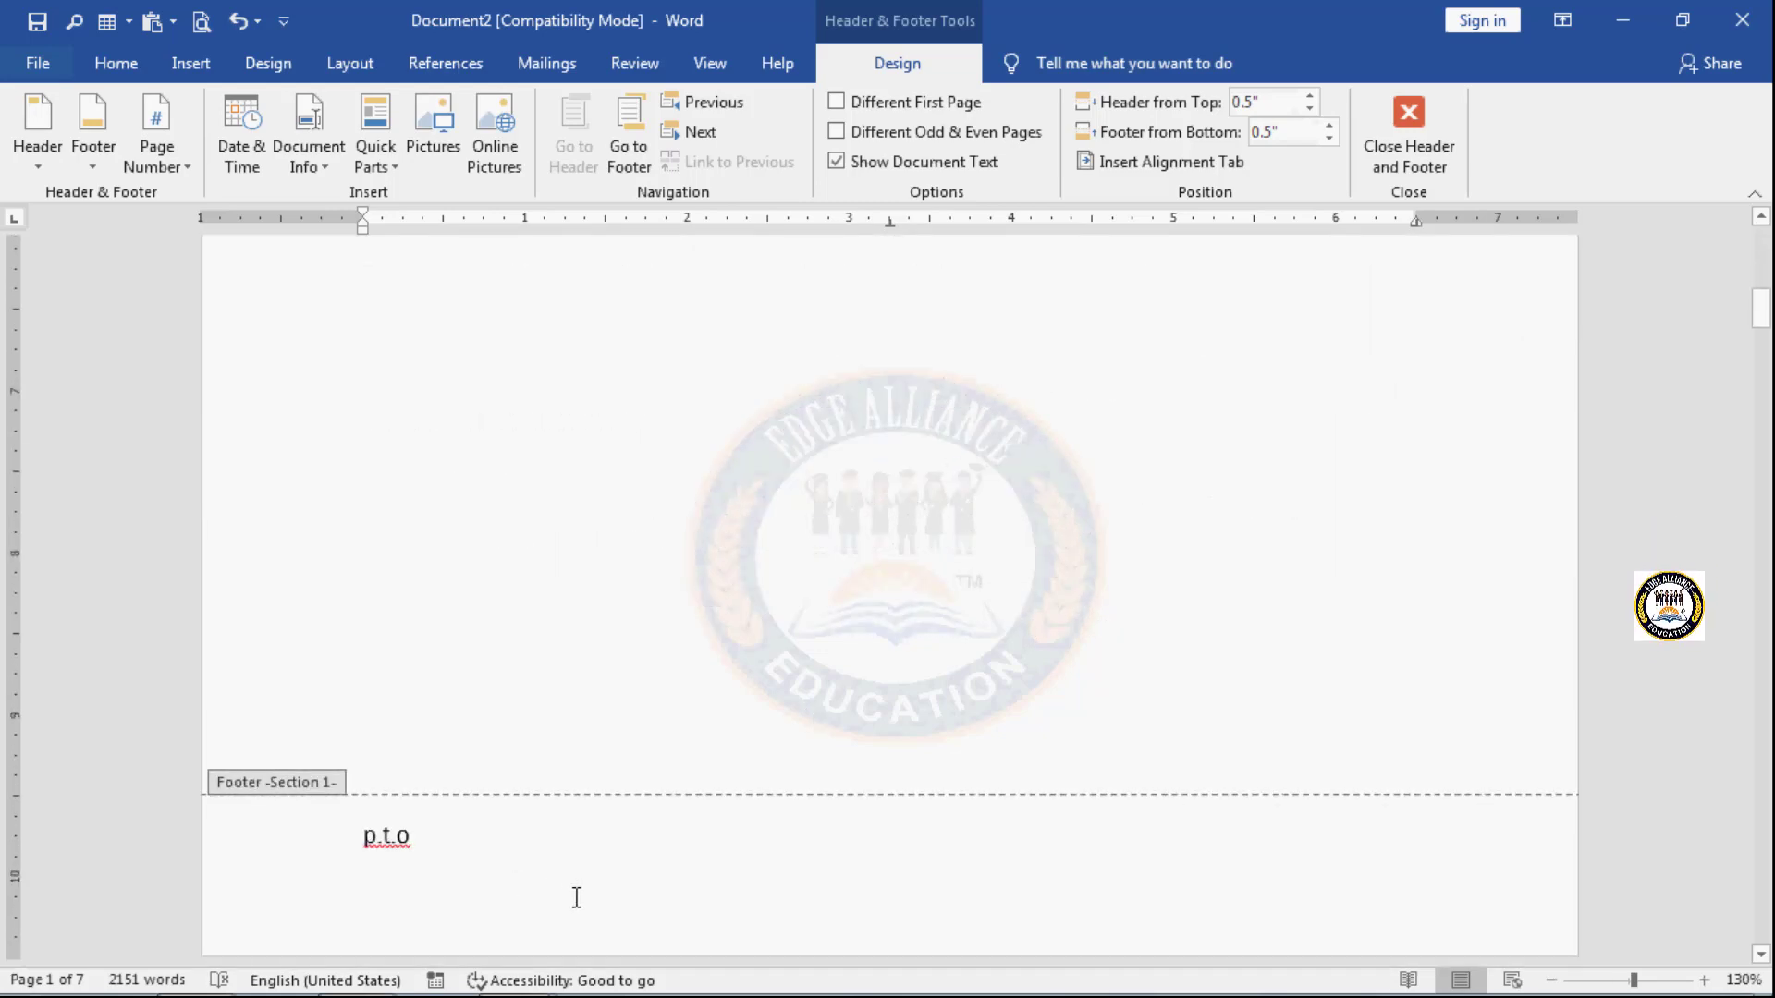
pyautogui.scroll(-14, 574, 897)
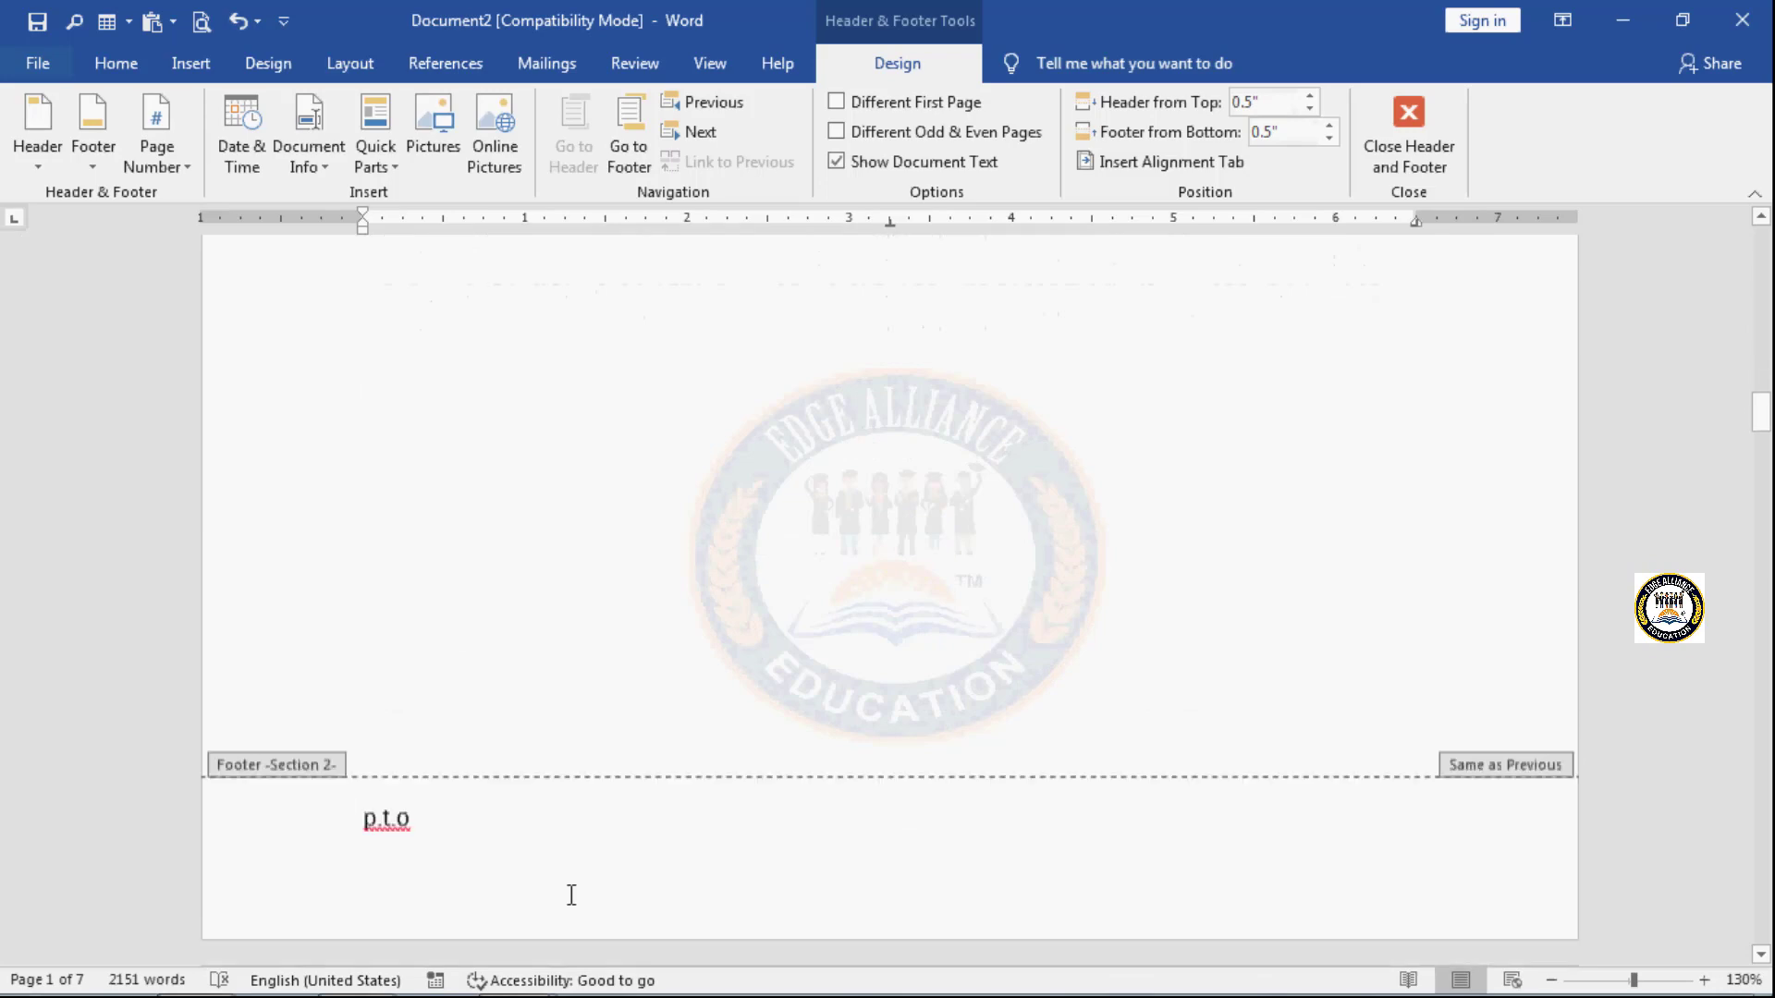
pyautogui.scroll(-15, 571, 895)
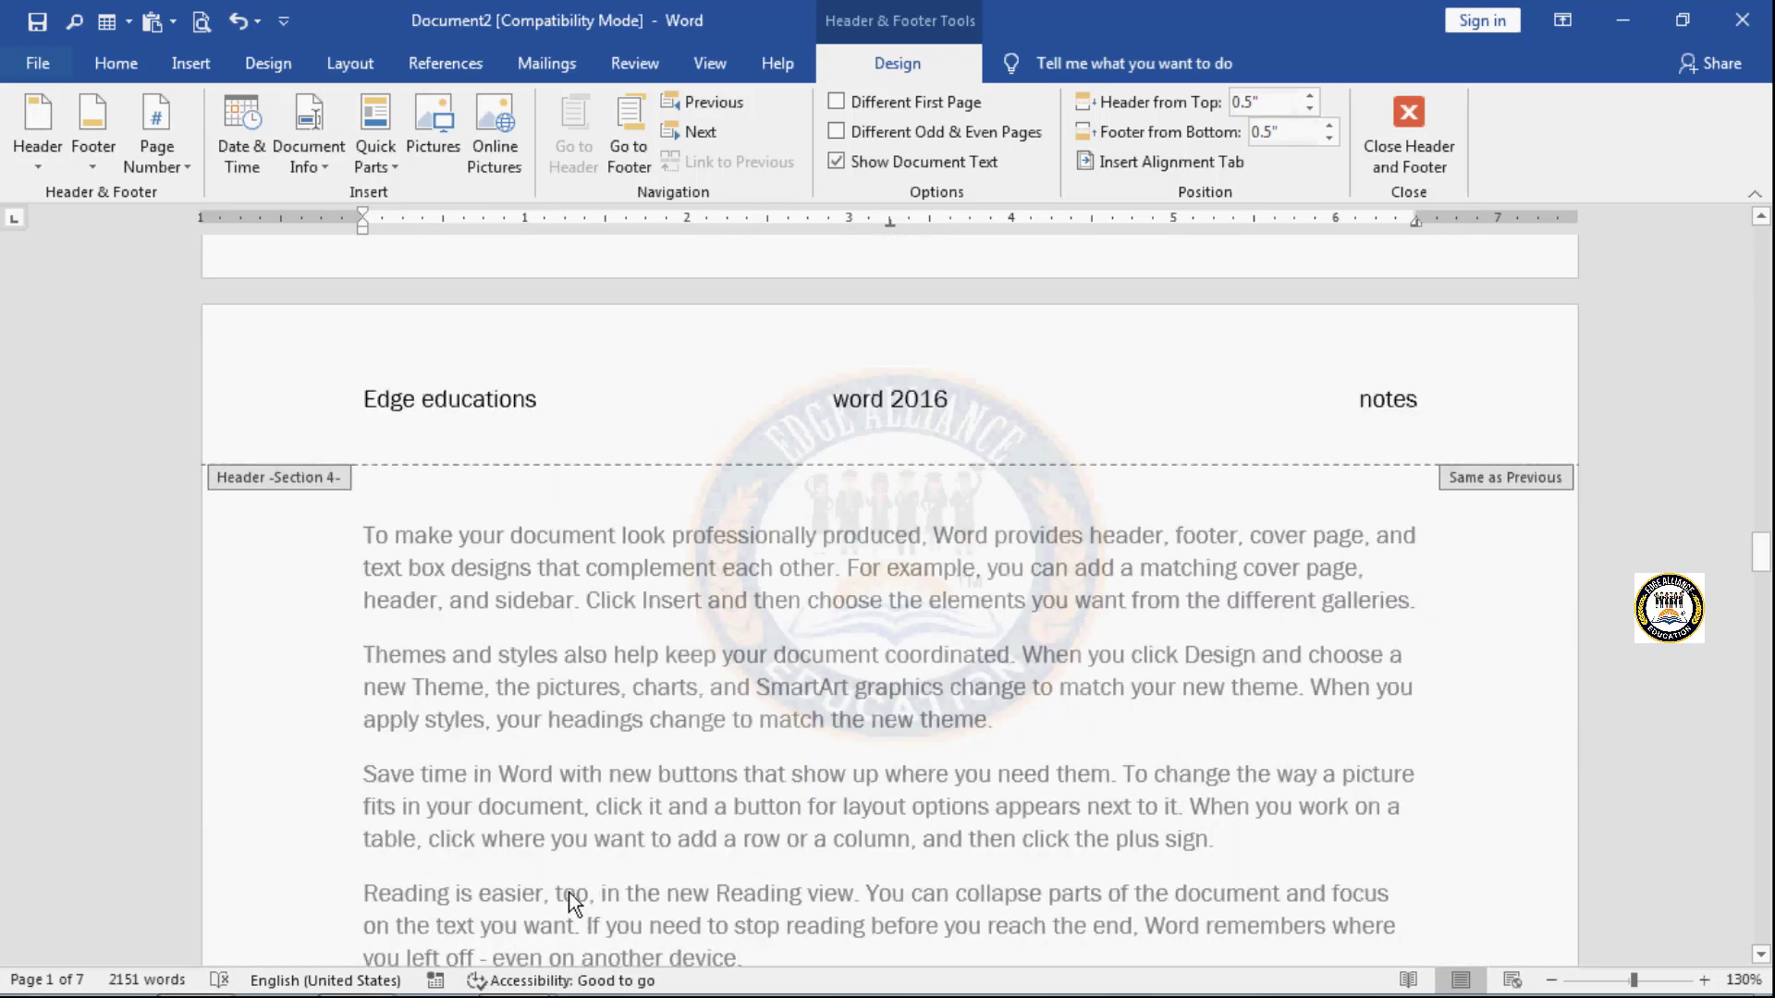
pyautogui.scroll(20, 570, 899)
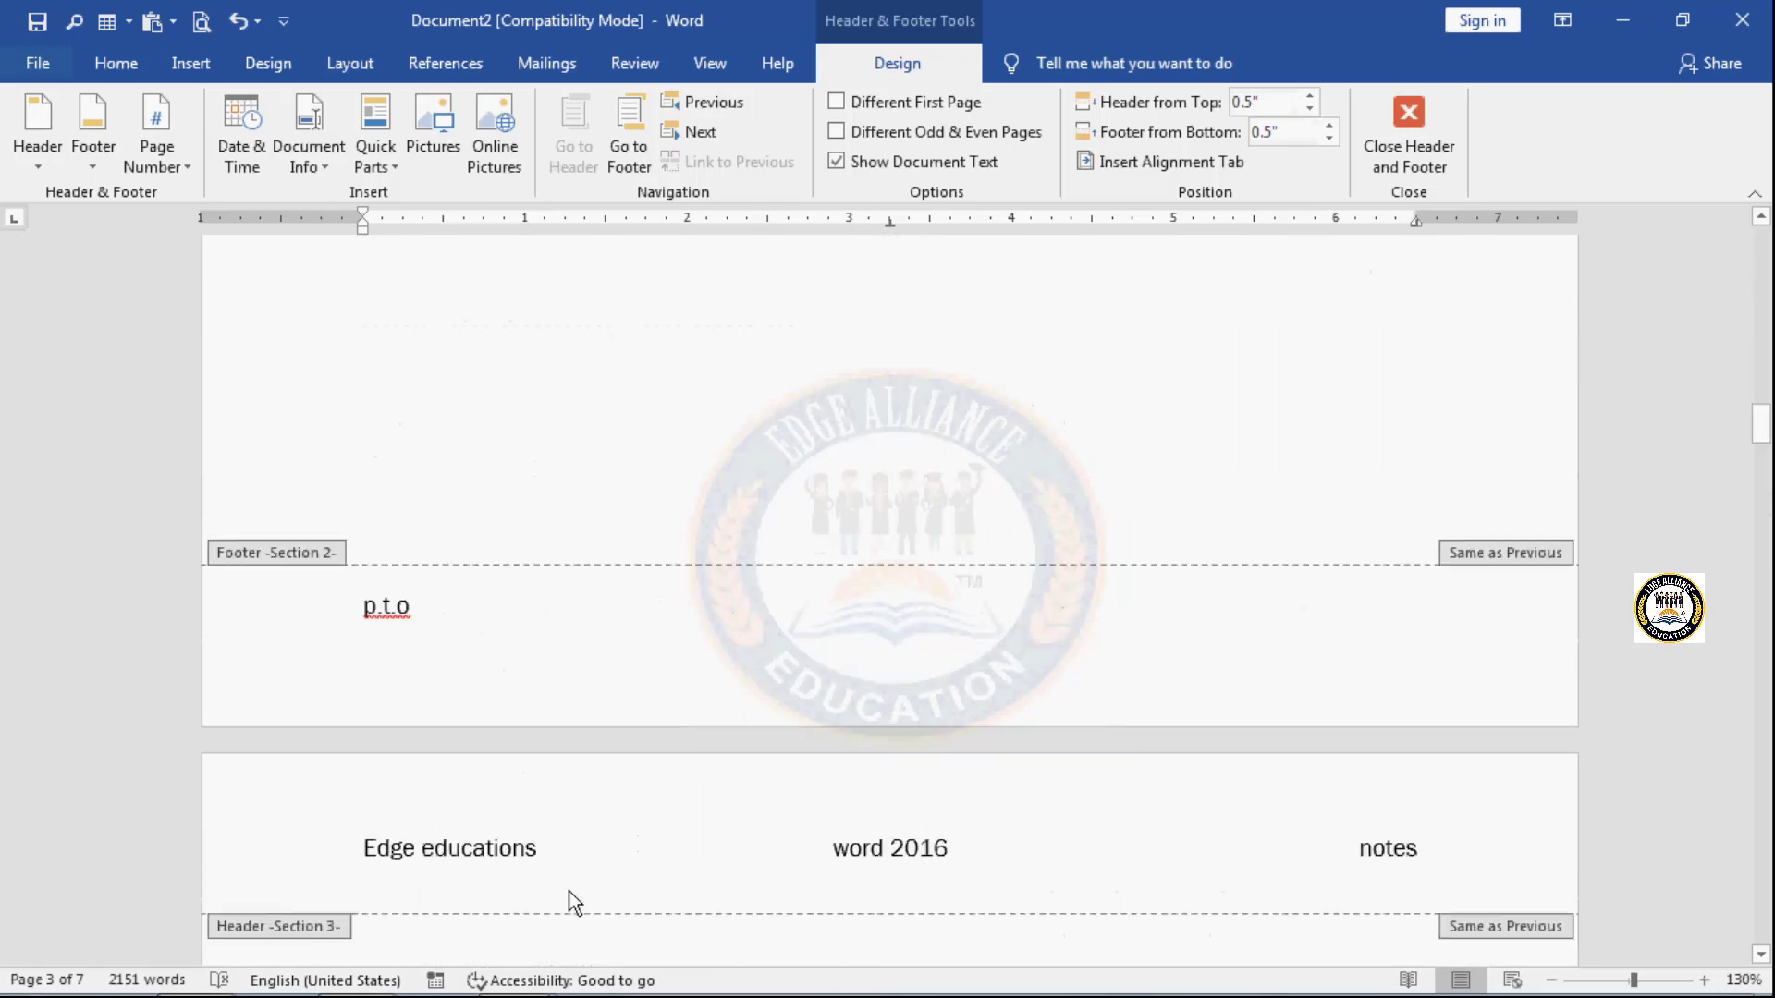
pyautogui.scroll(20, 568, 891)
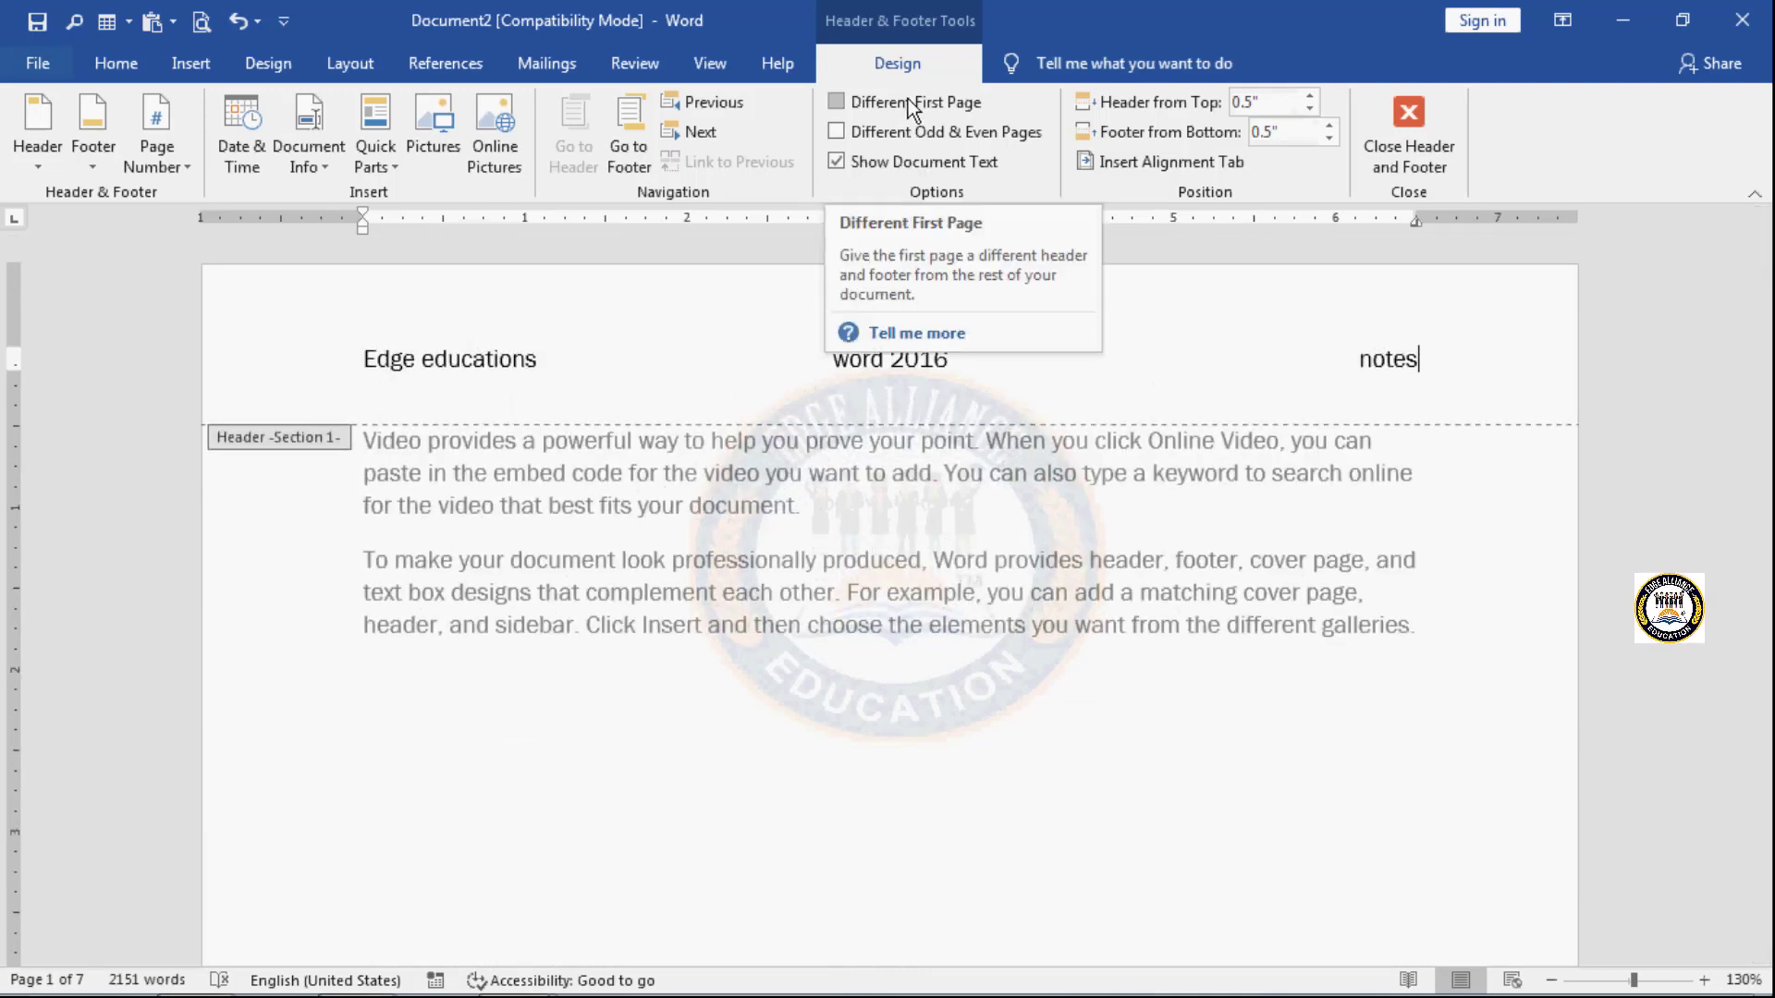
# - Turn on a different first-page header and footer for Section 1, and compare the first page with the following pages
pyautogui.click(838, 104)
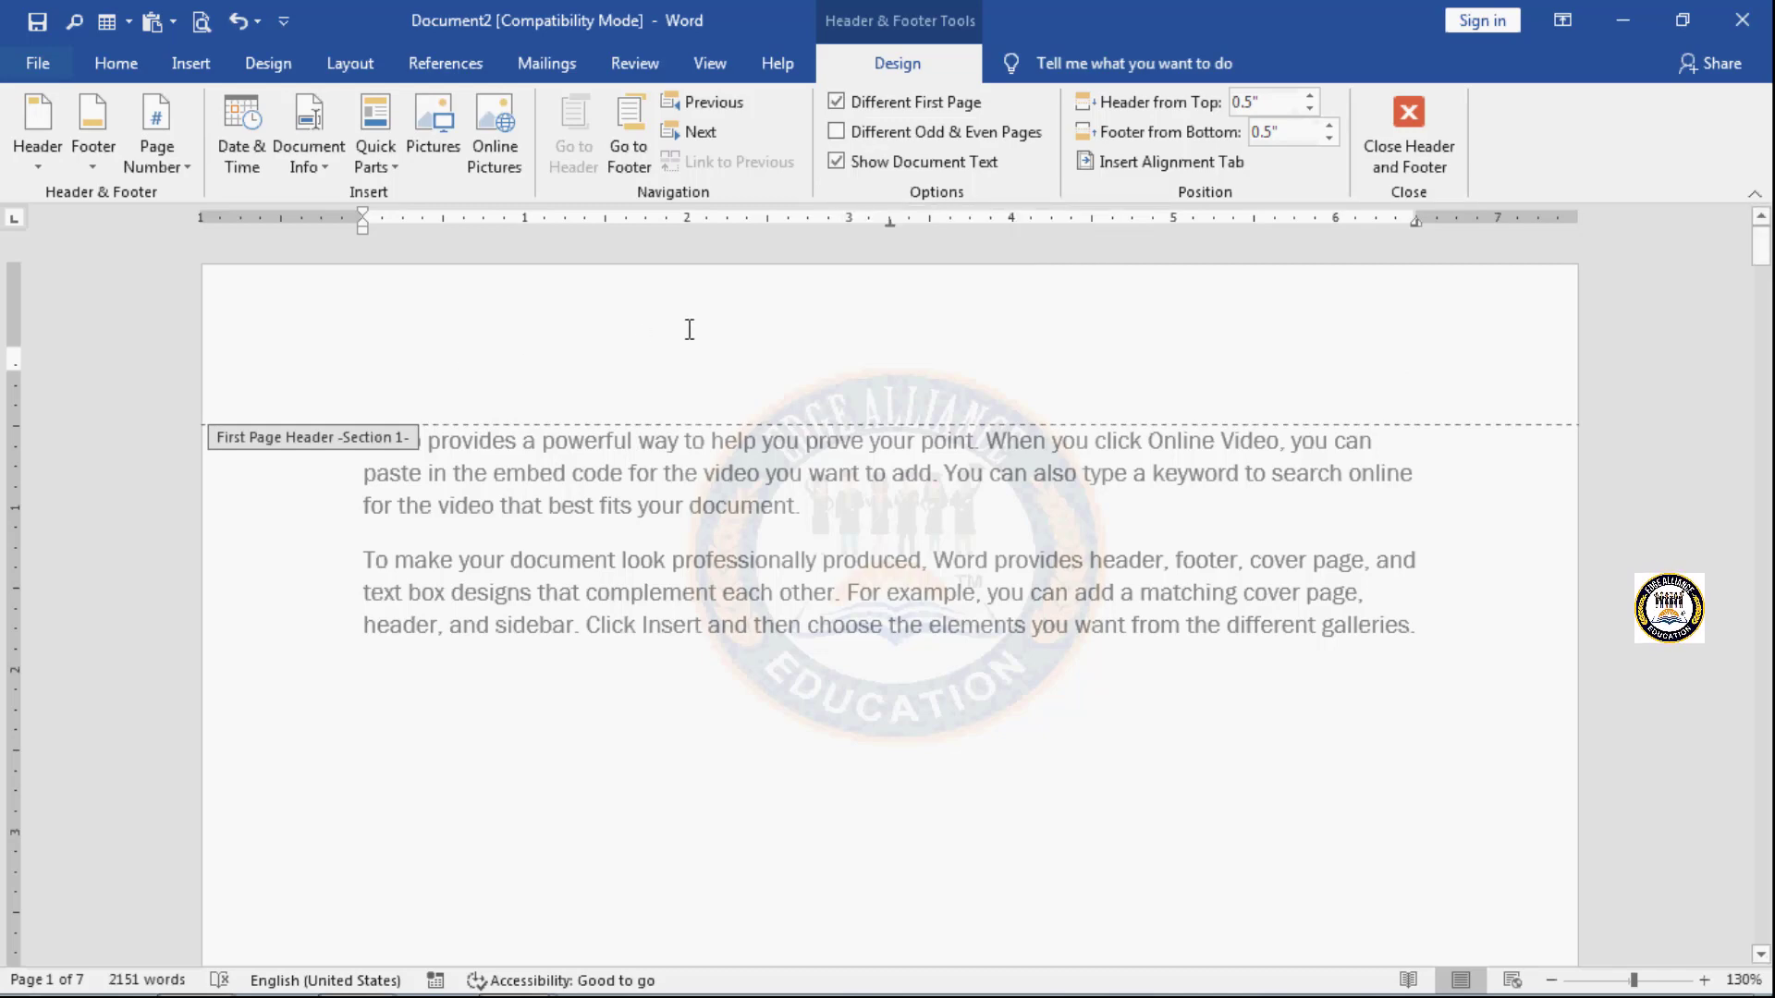
pyautogui.scroll(-10, 781, 666)
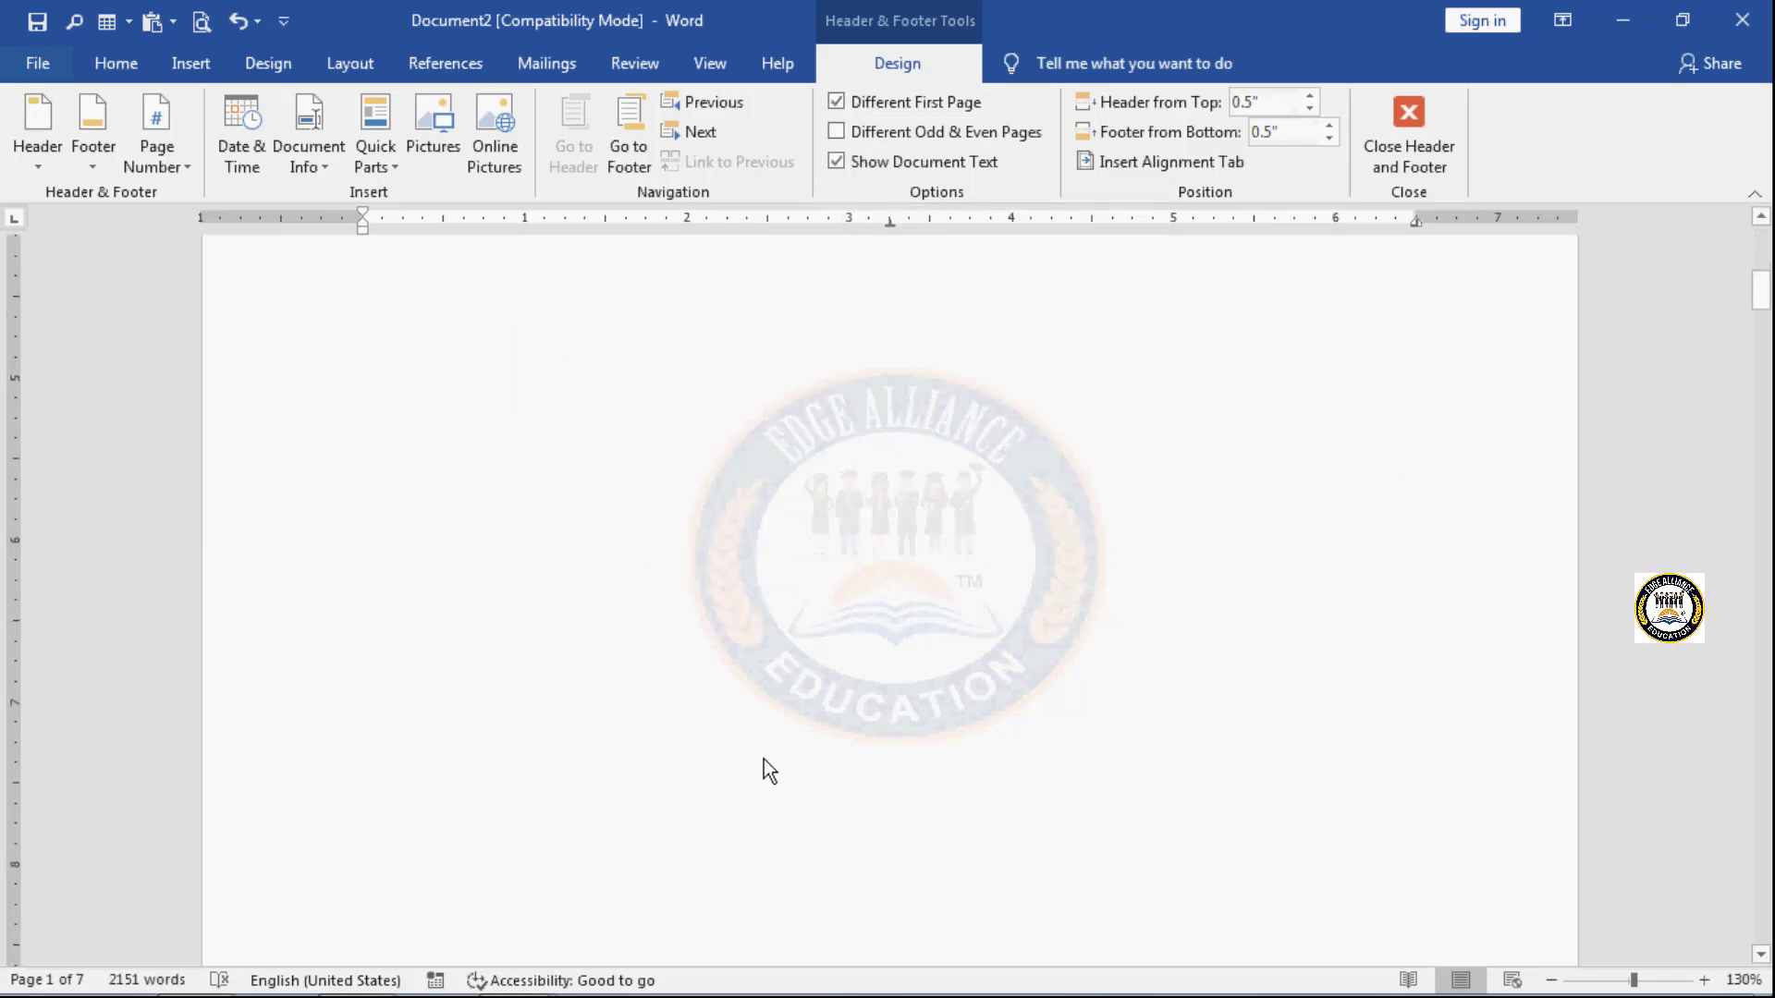
pyautogui.scroll(-7, 763, 758)
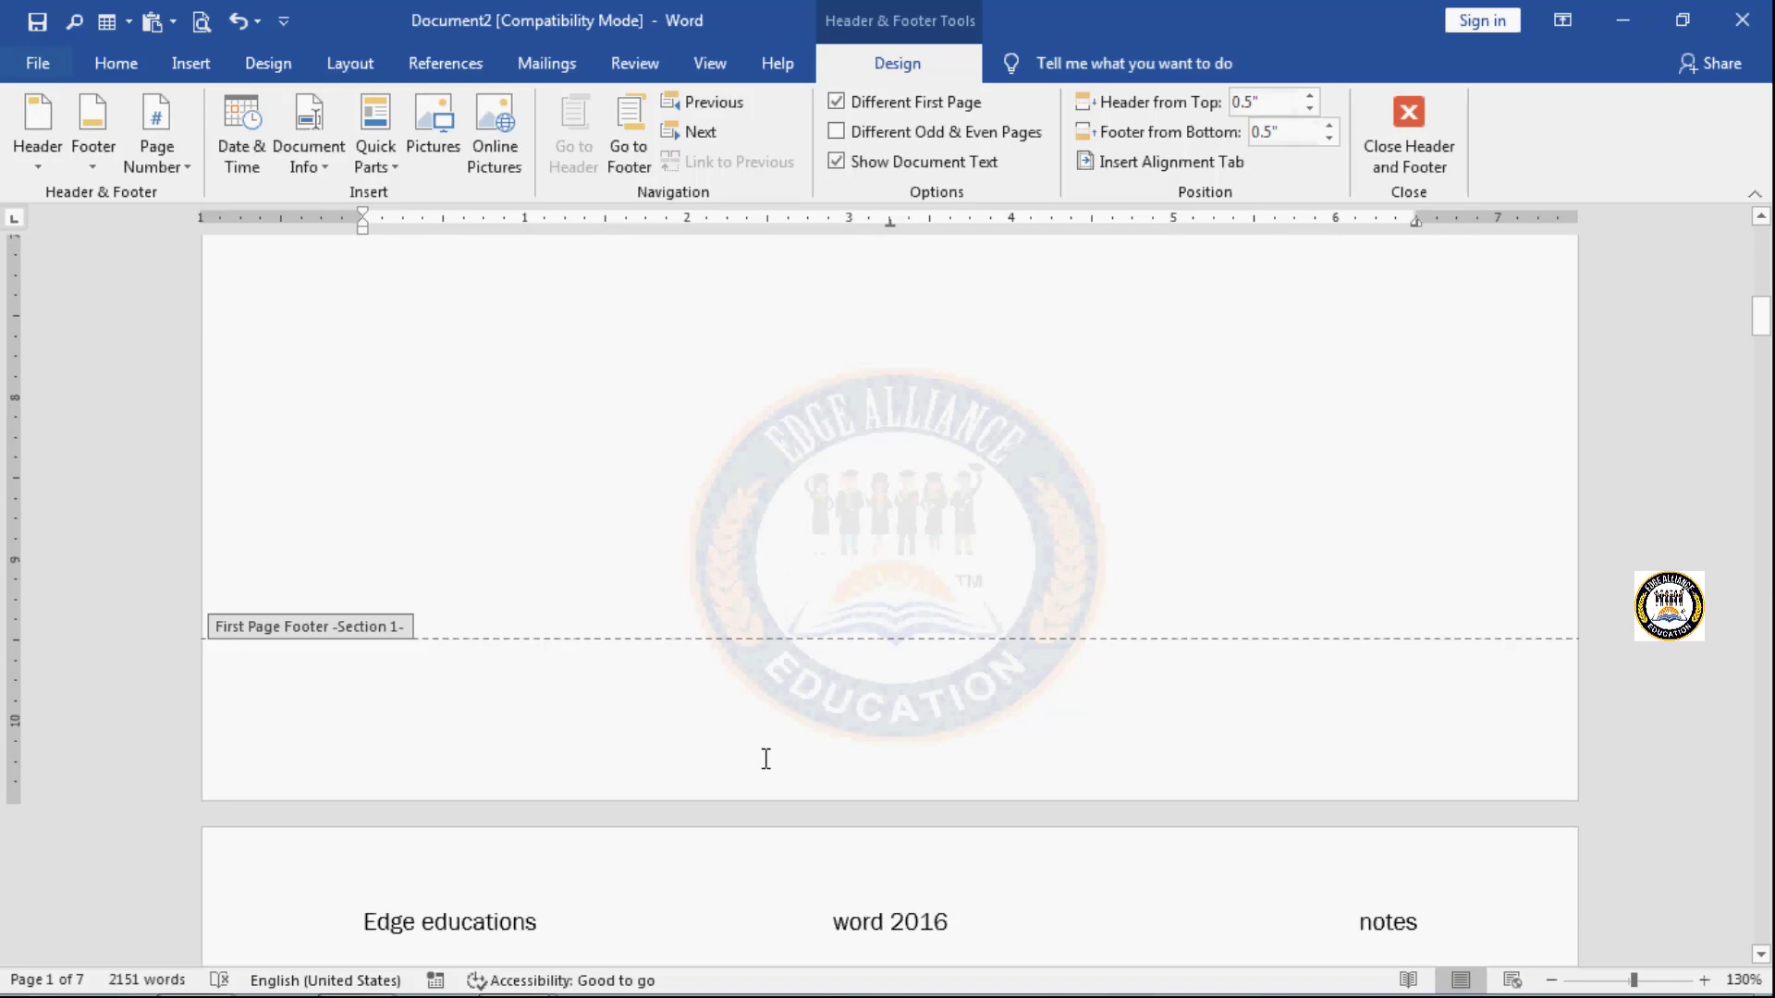
pyautogui.scroll(-20, 755, 707)
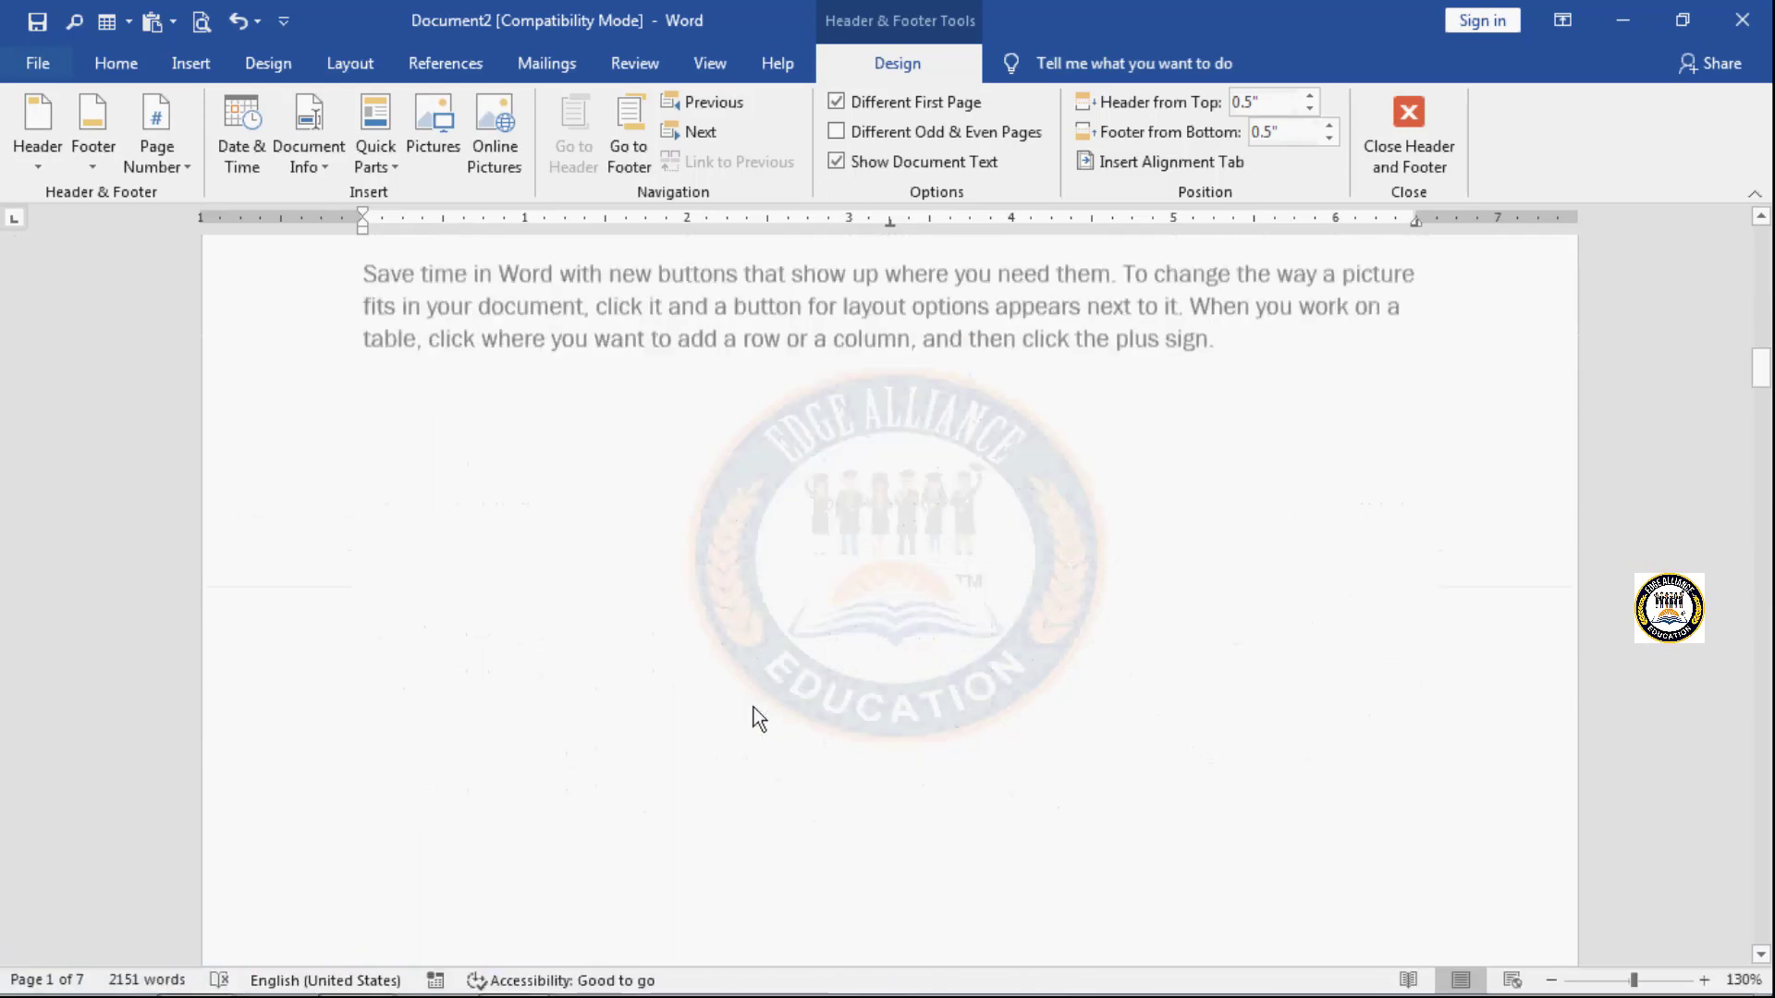
pyautogui.scroll(-20, 755, 707)
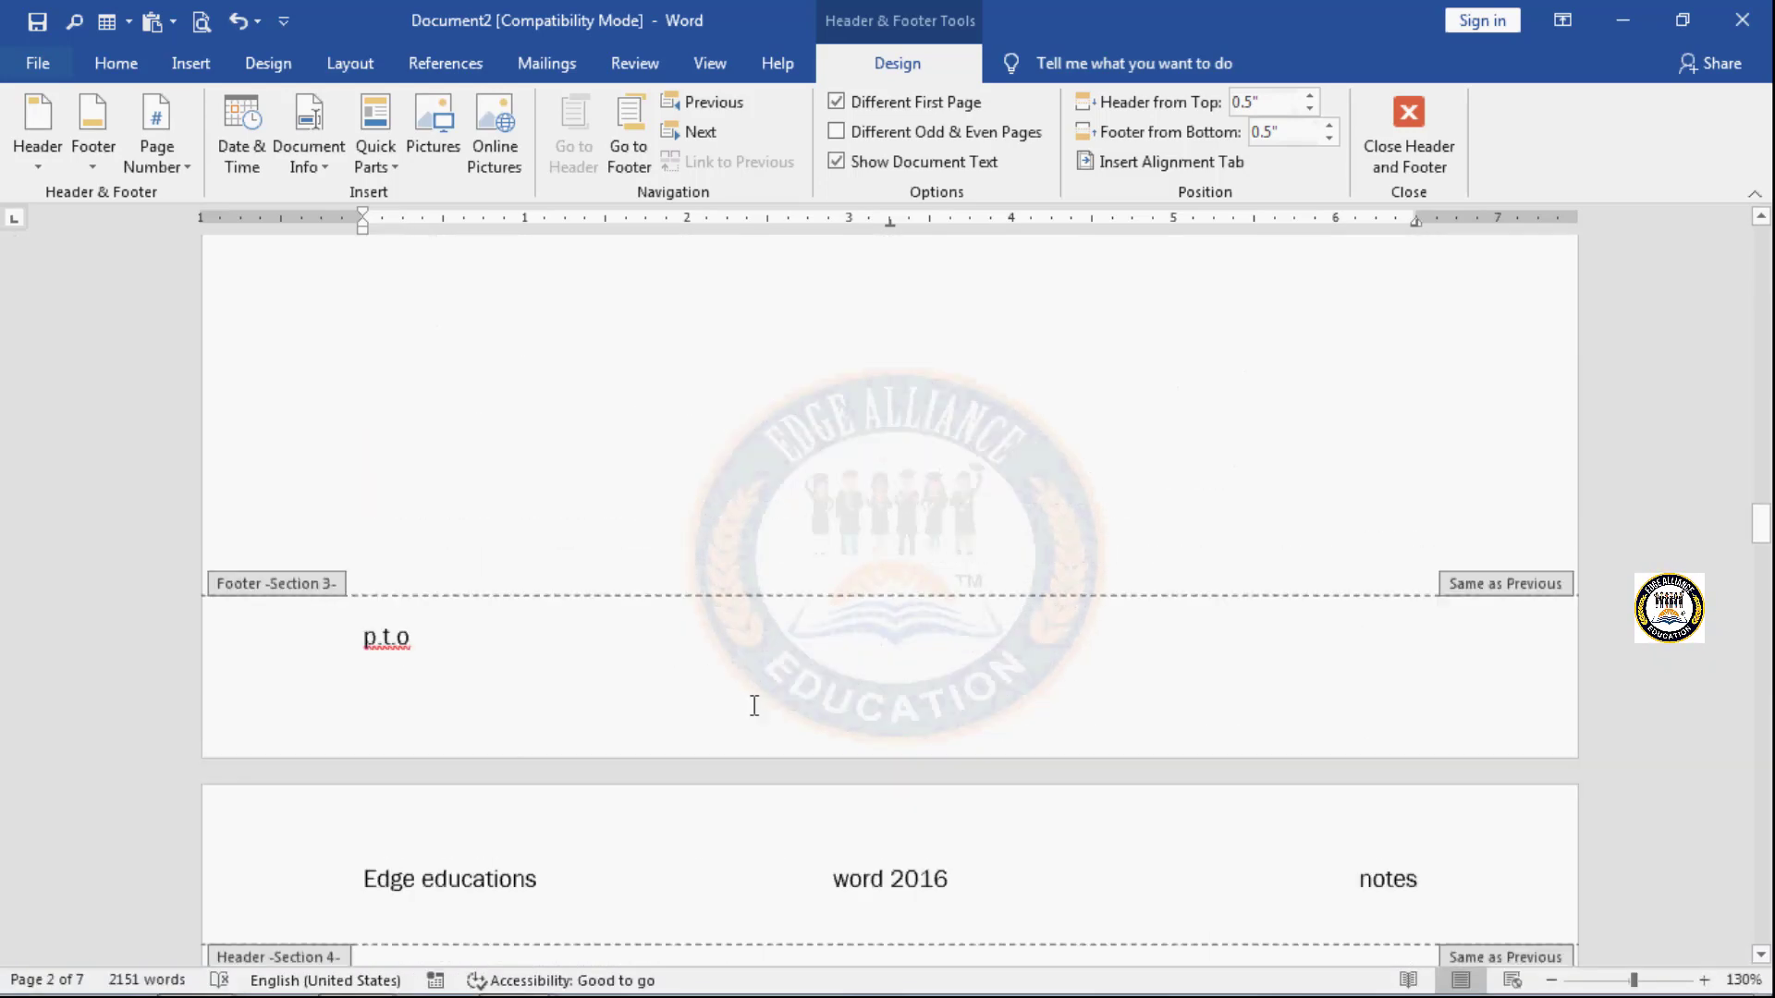
pyautogui.scroll(-20, 752, 706)
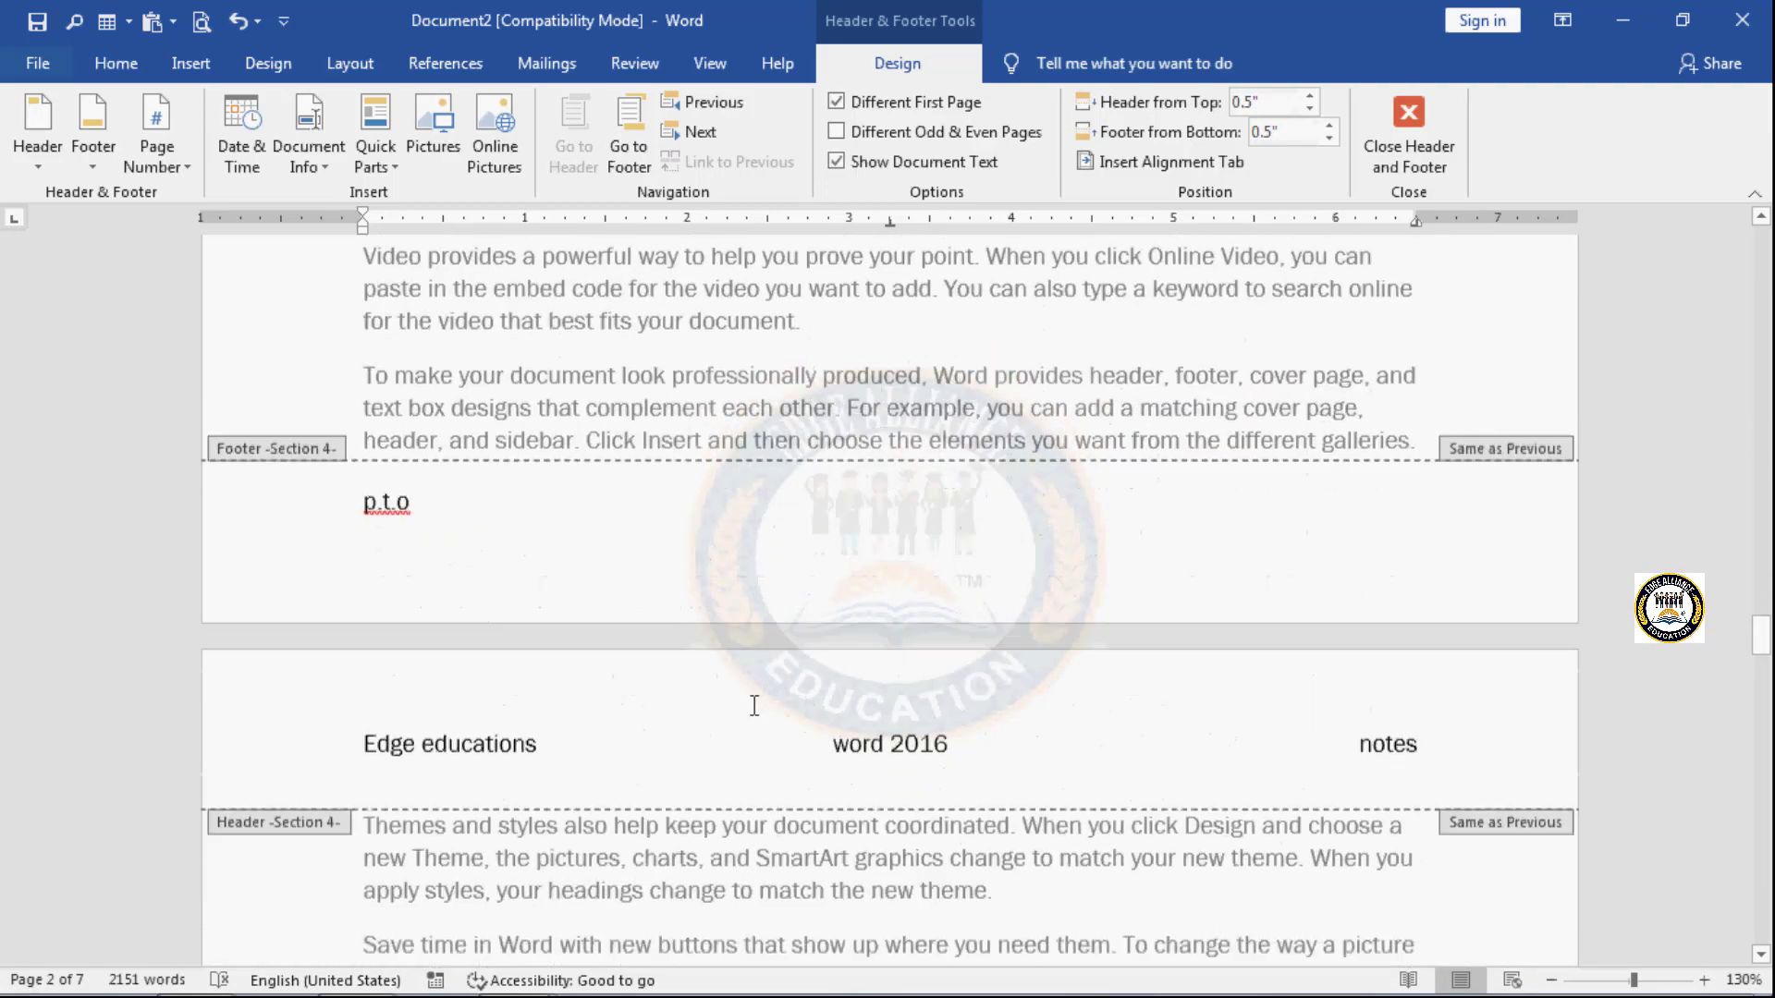
pyautogui.scroll(20, 755, 706)
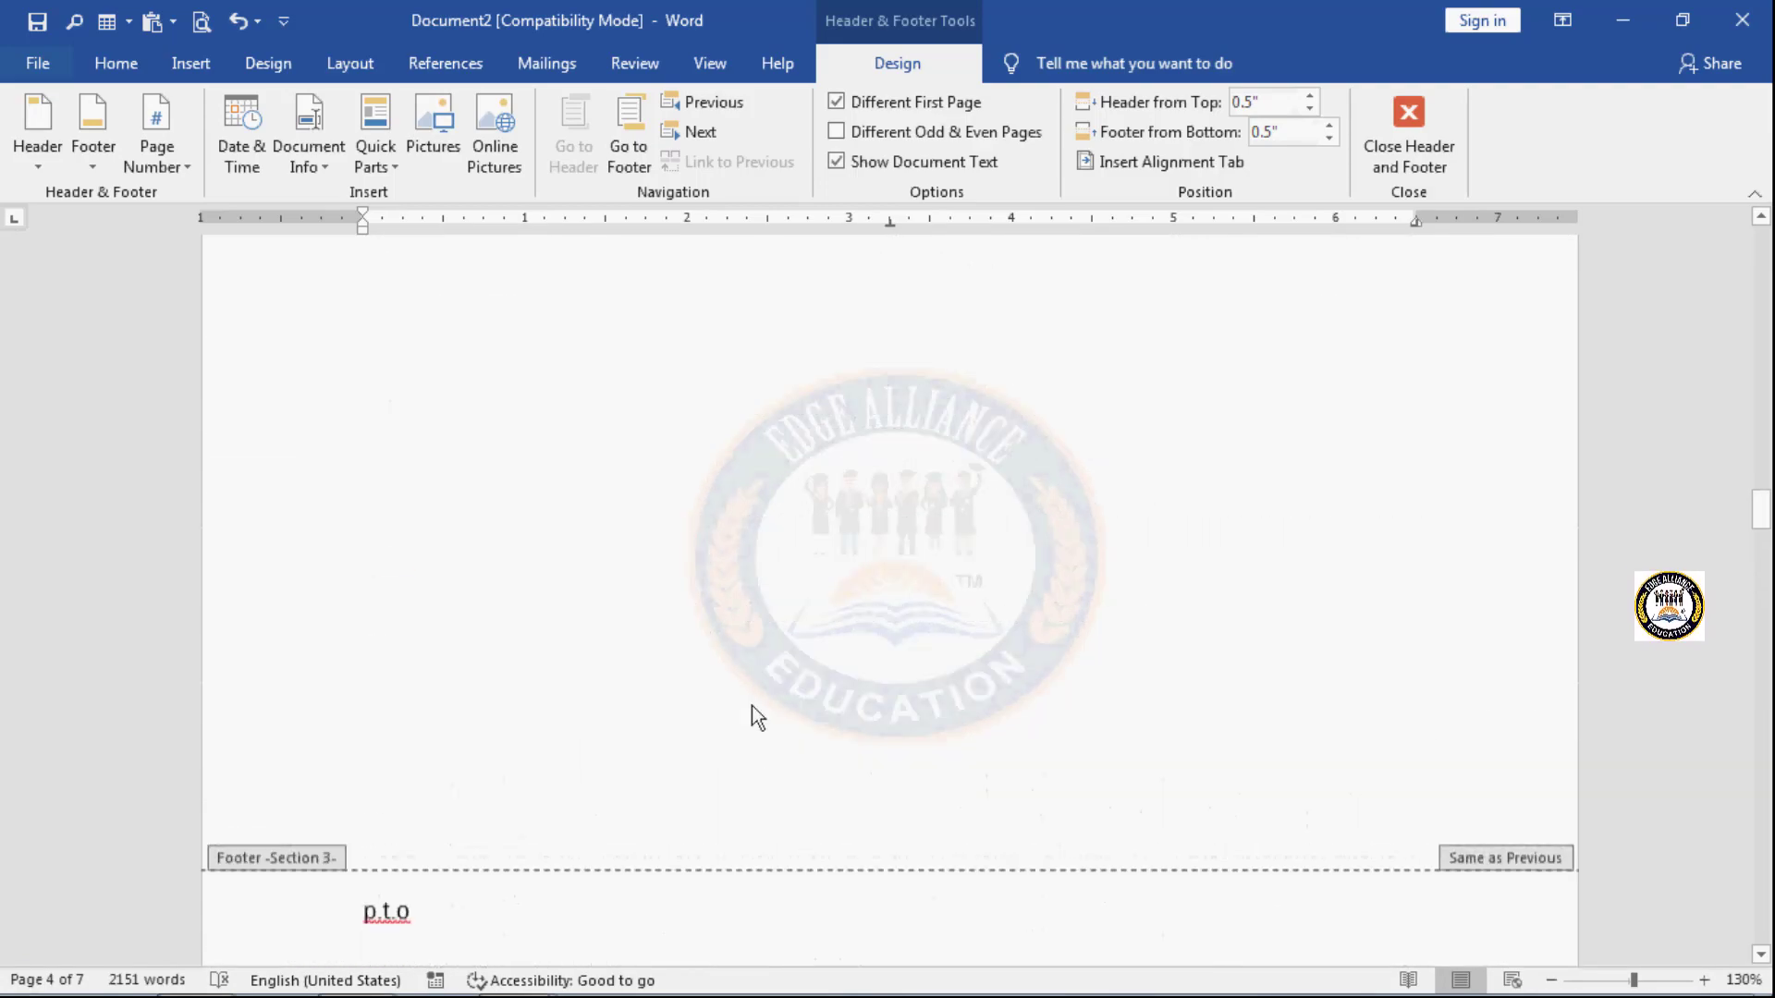
pyautogui.scroll(20, 752, 706)
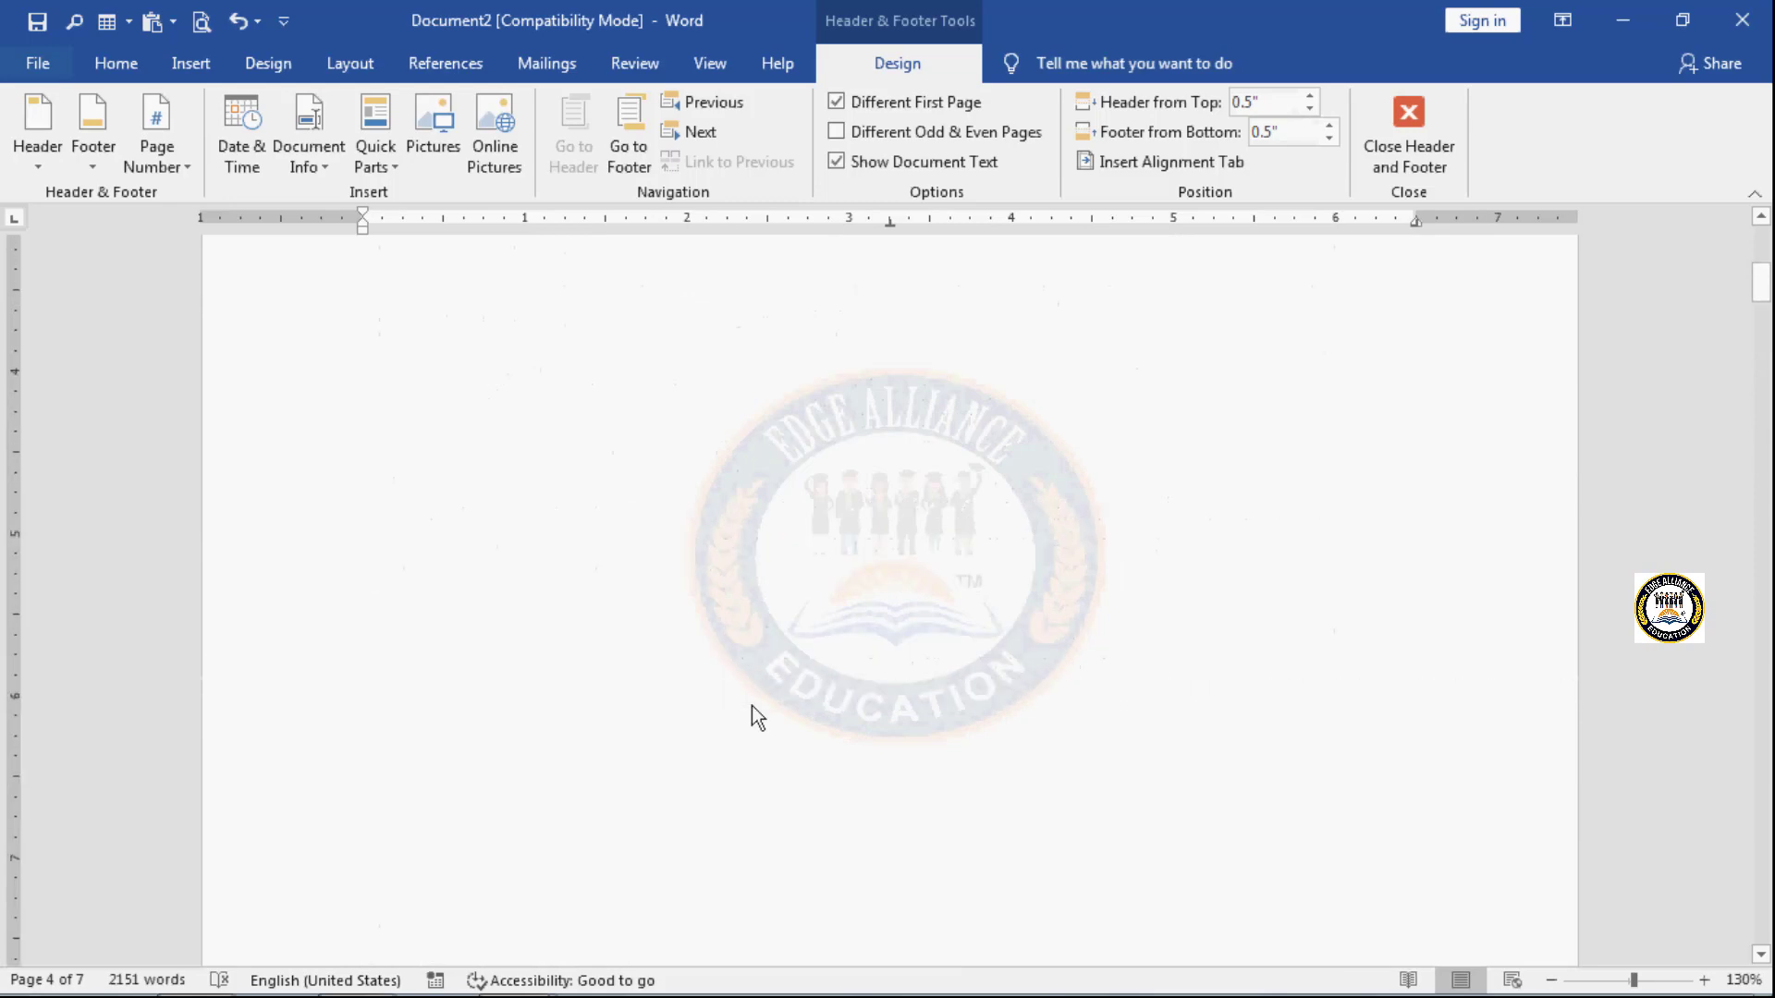
pyautogui.scroll(1, 752, 706)
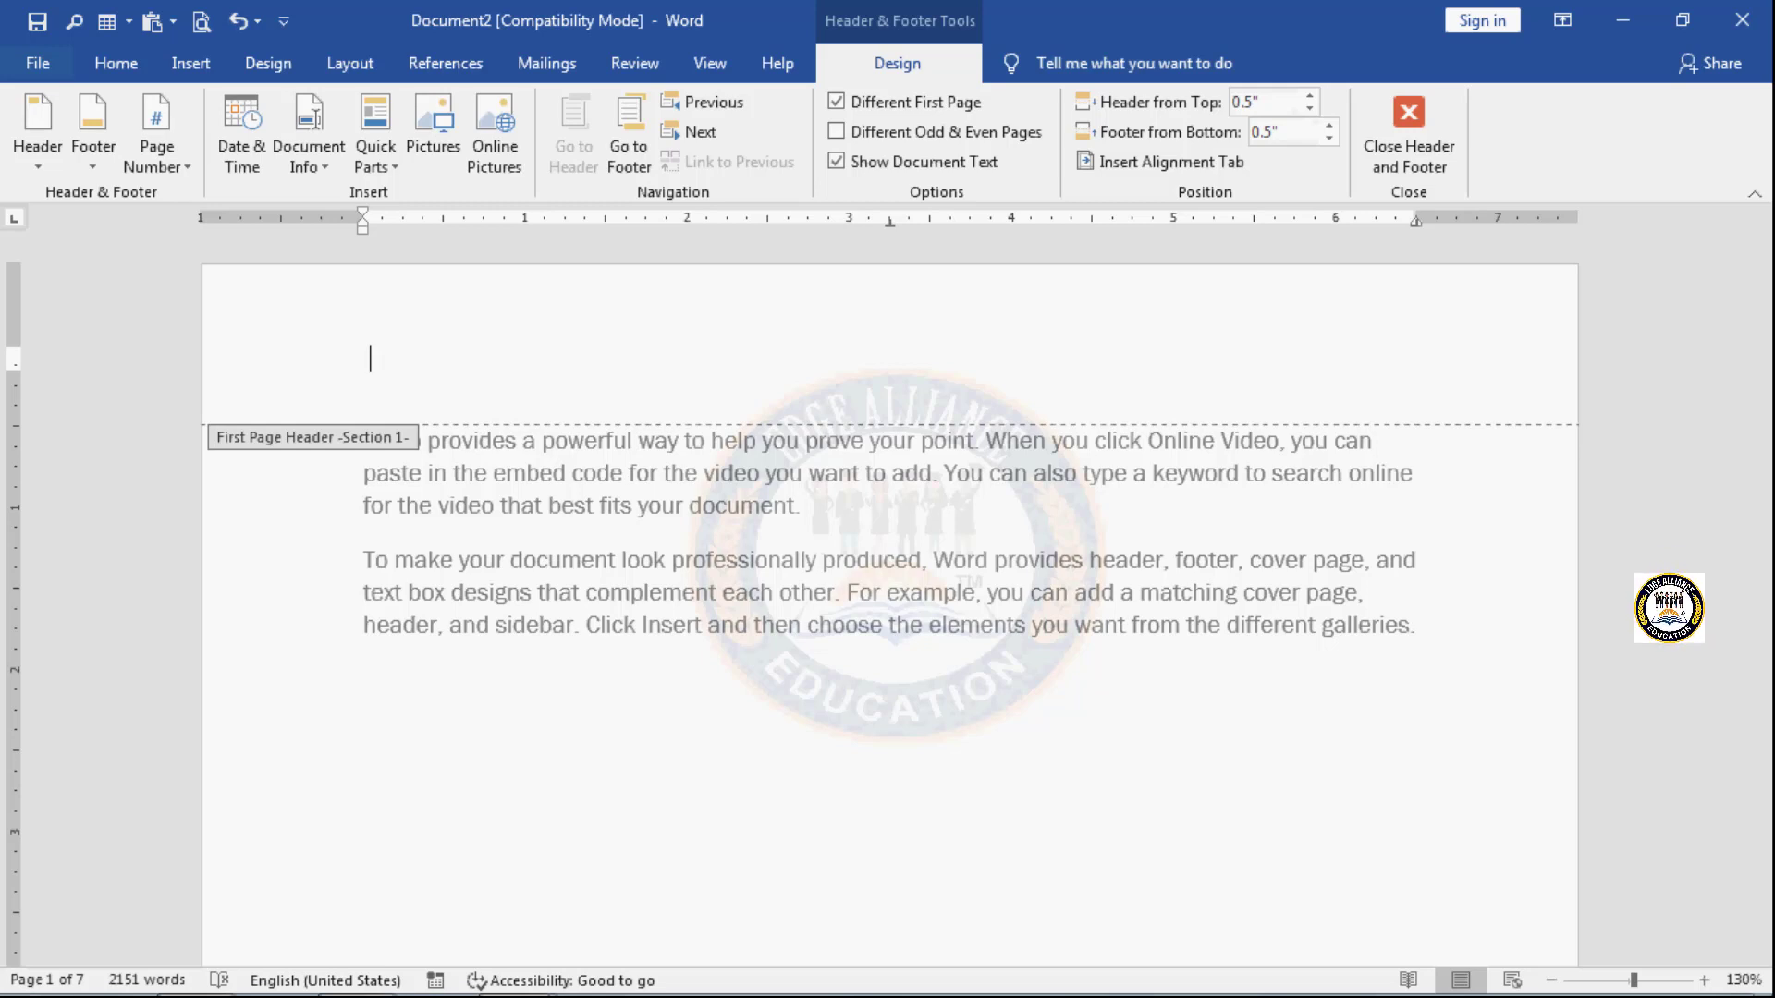
# - Enter the text "information" in the first page header of Section 1
pyautogui.write('fo')
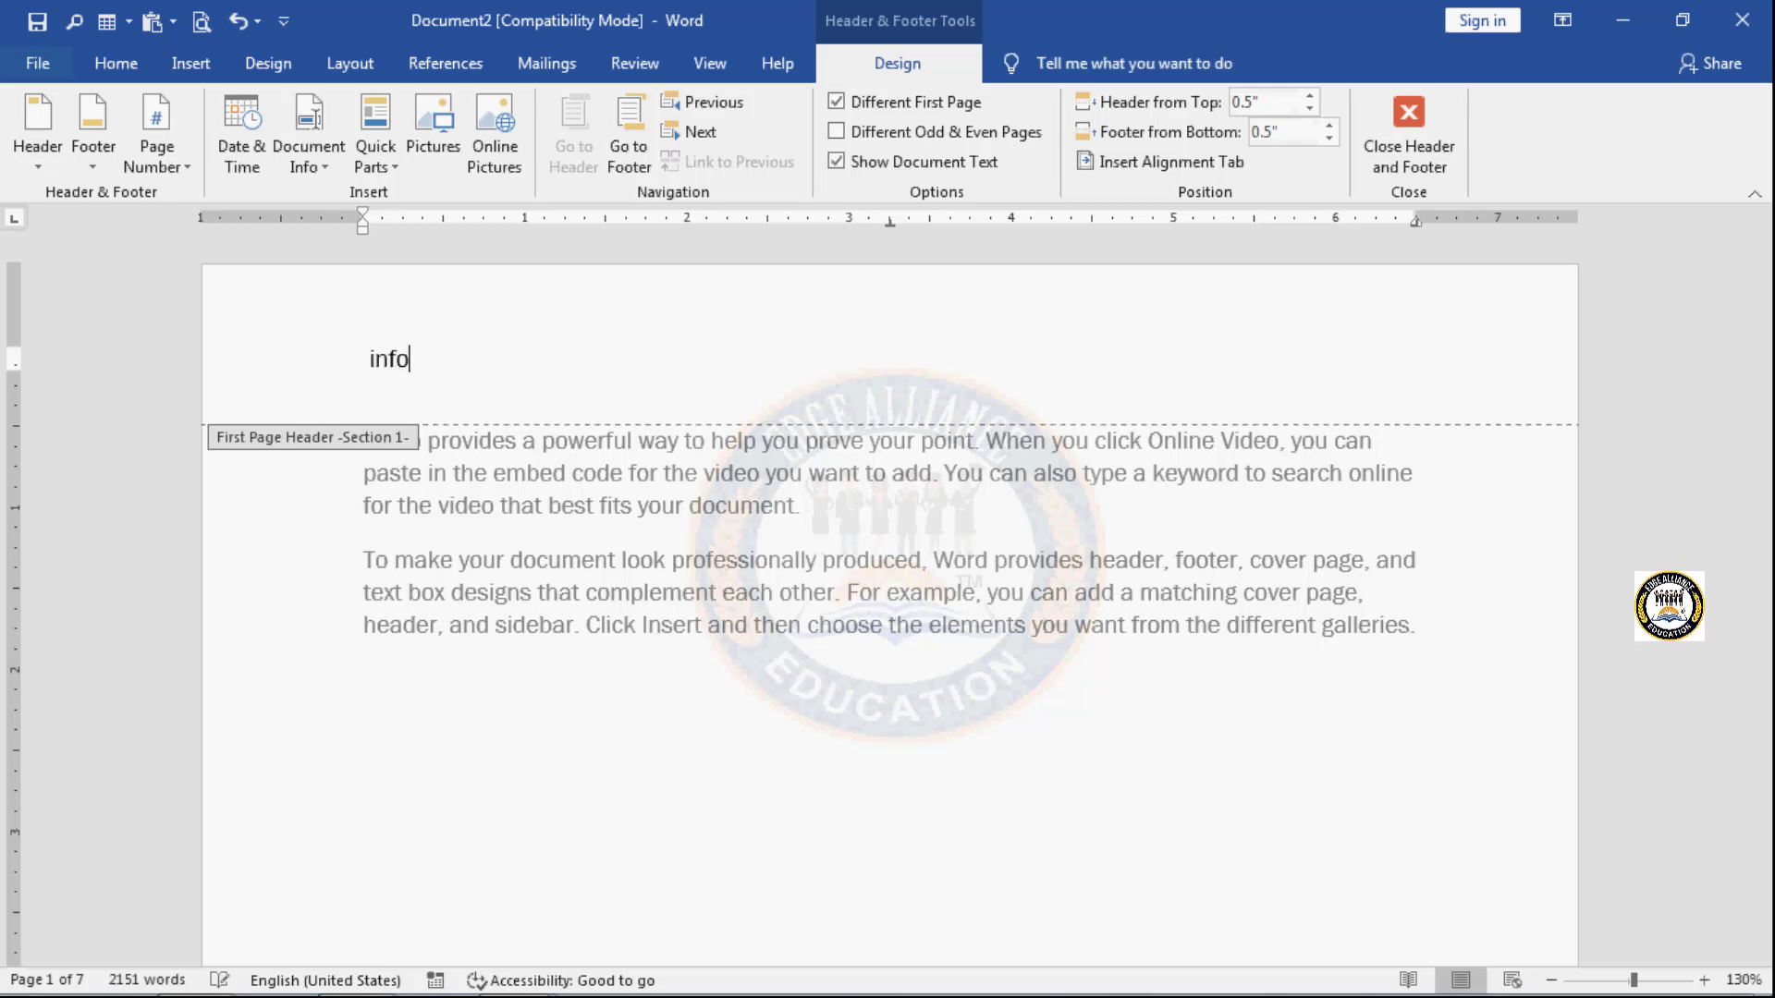
pyautogui.write('rmatio')
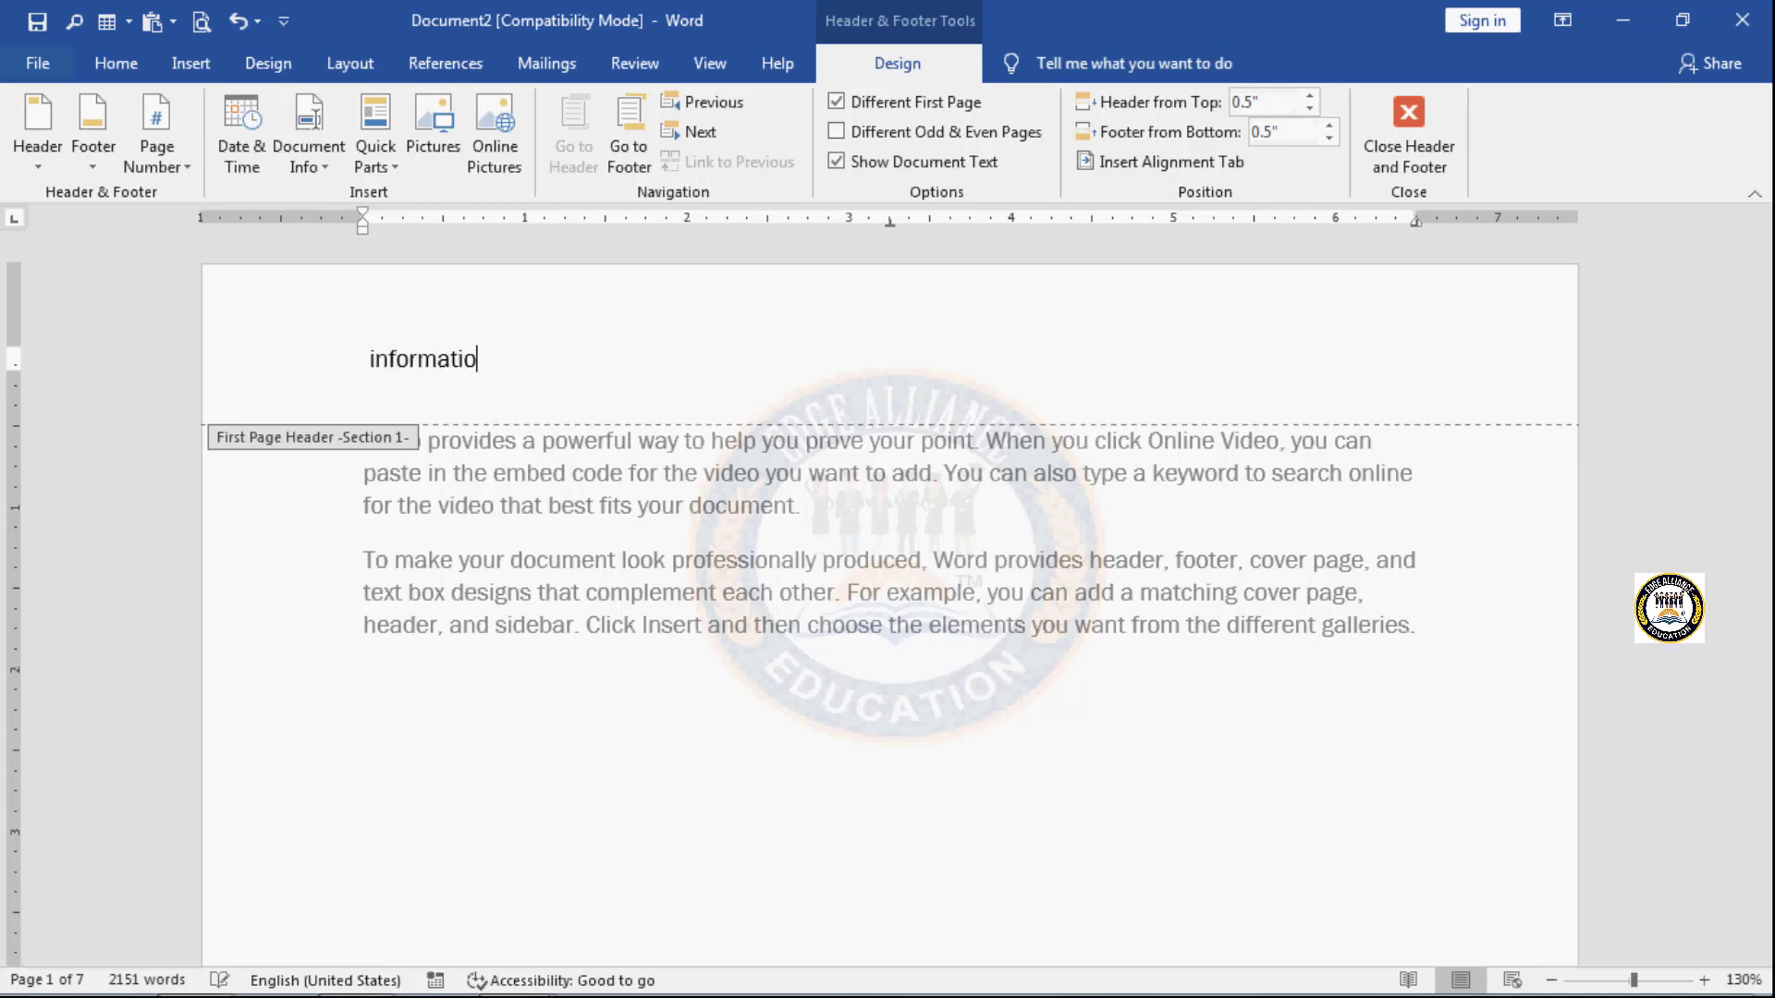
pyautogui.write('n')
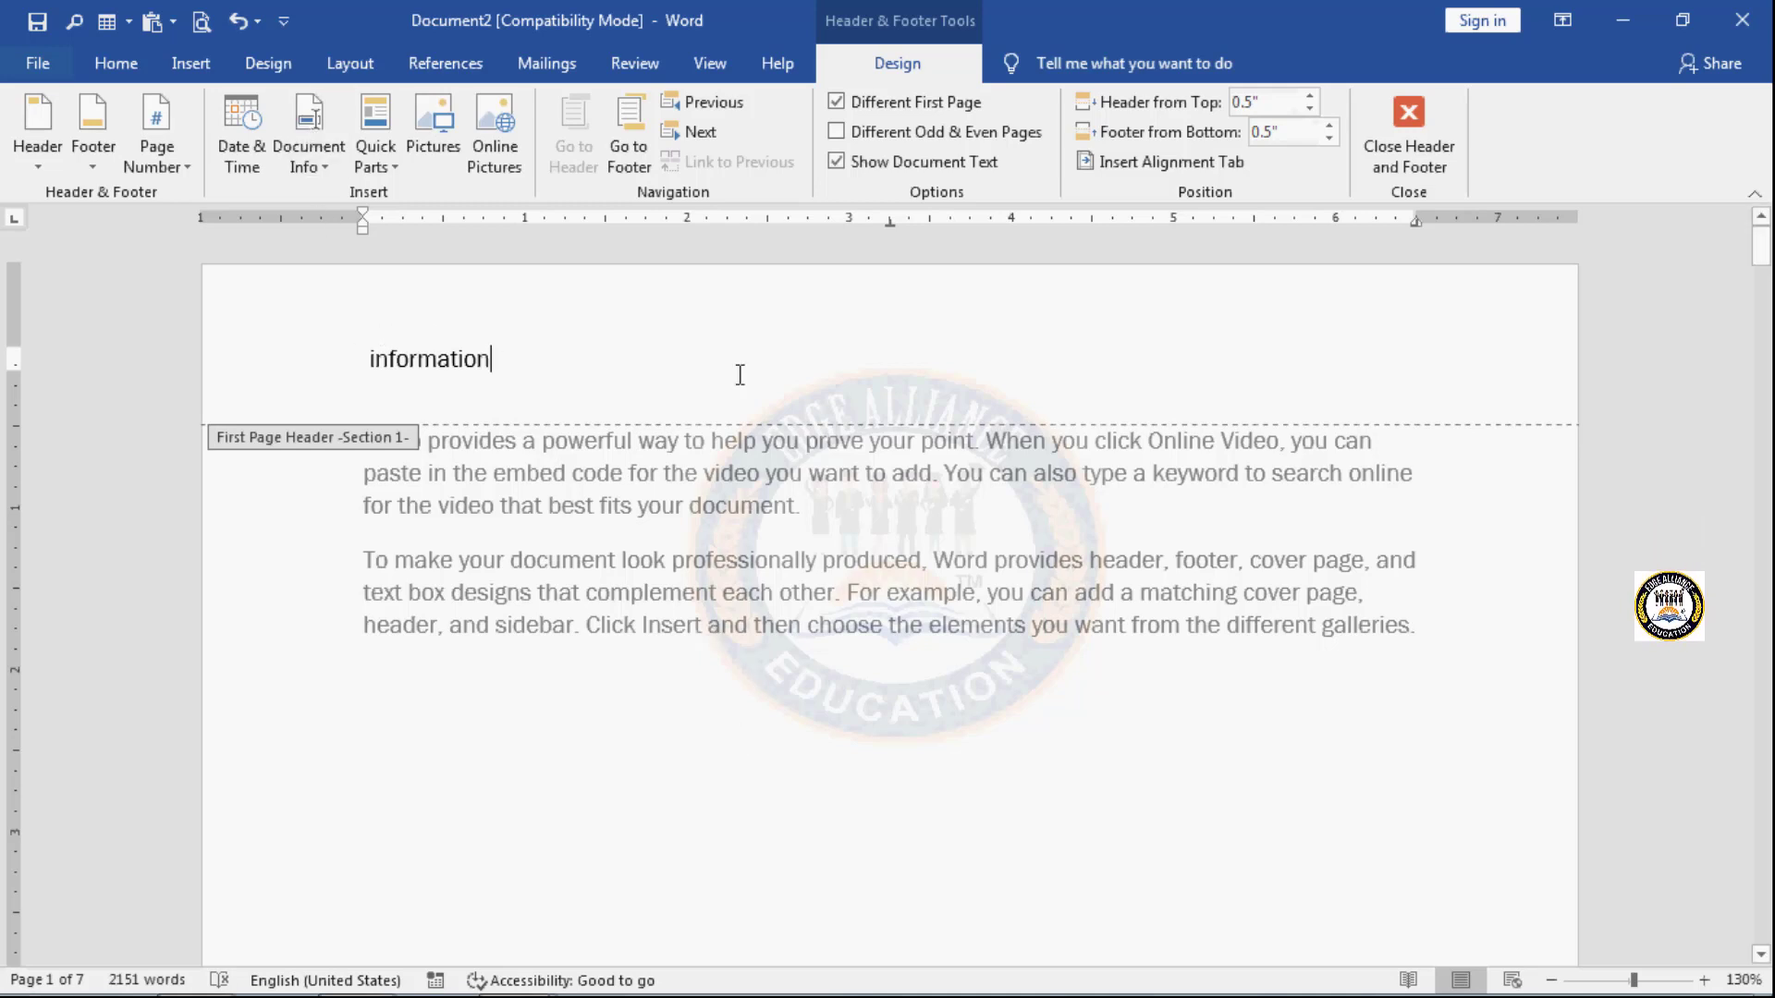
# - Compare the headers and footers of the later sections with the first page's own header
pyautogui.scroll(-6, 796, 601)
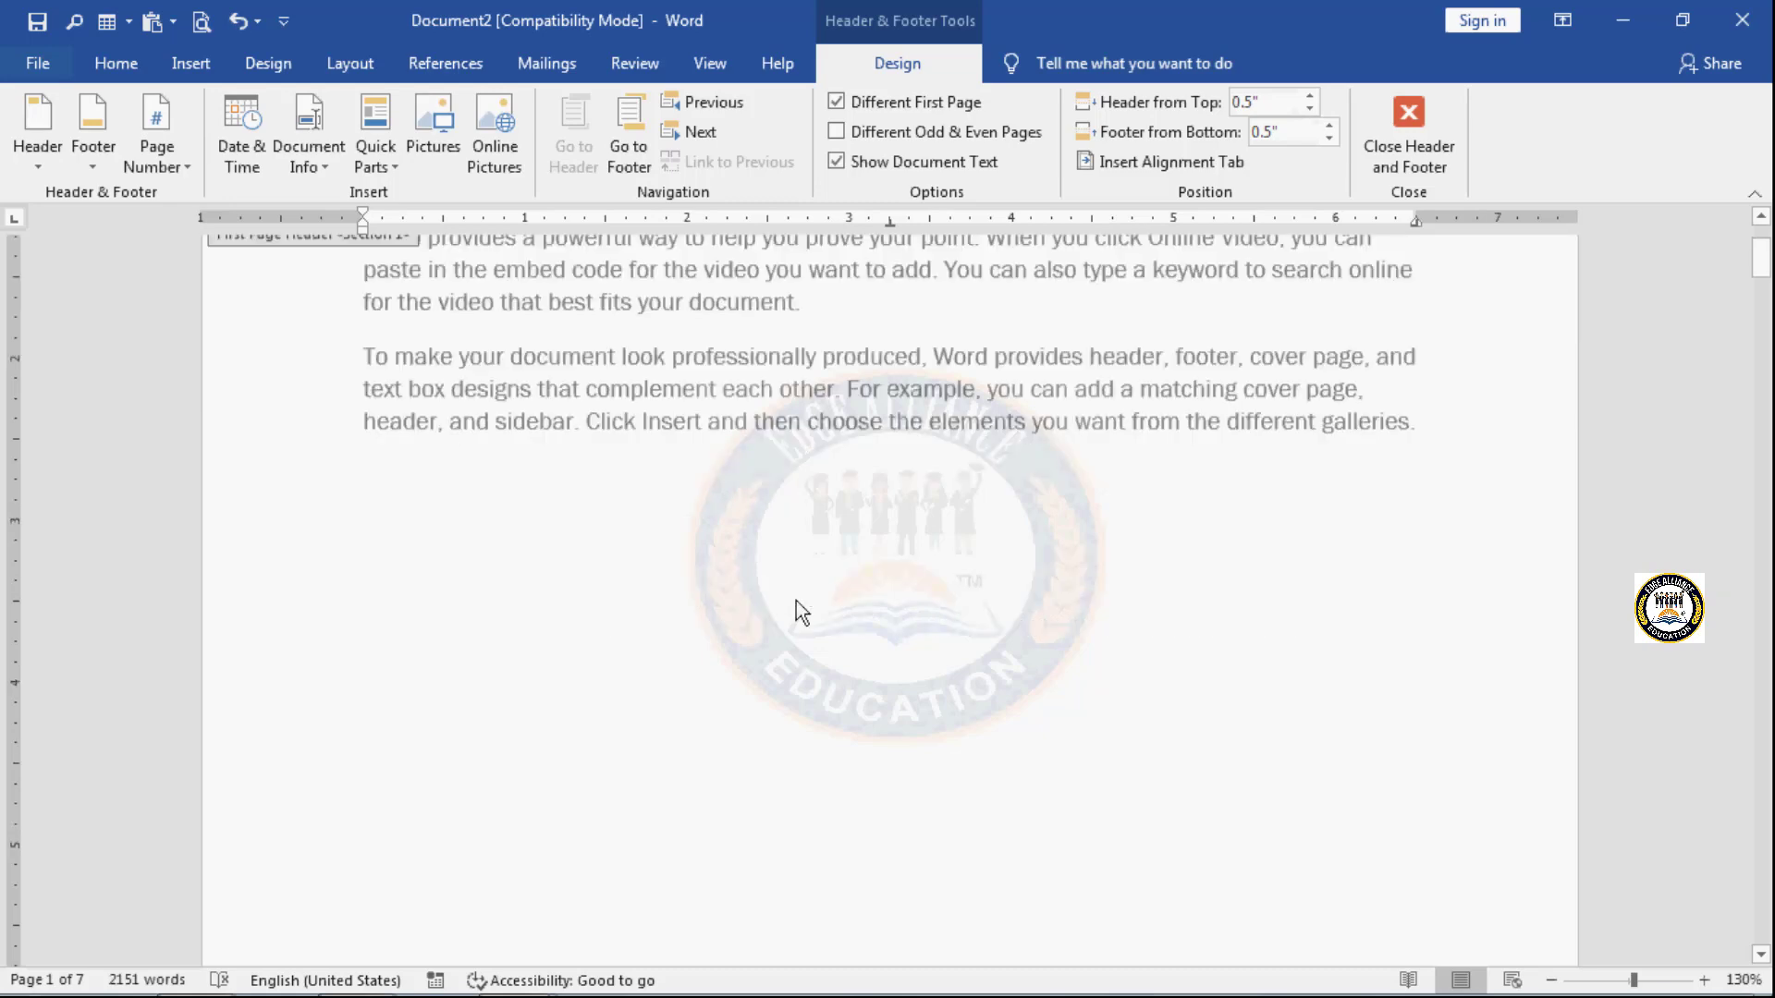
pyautogui.scroll(-4, 796, 601)
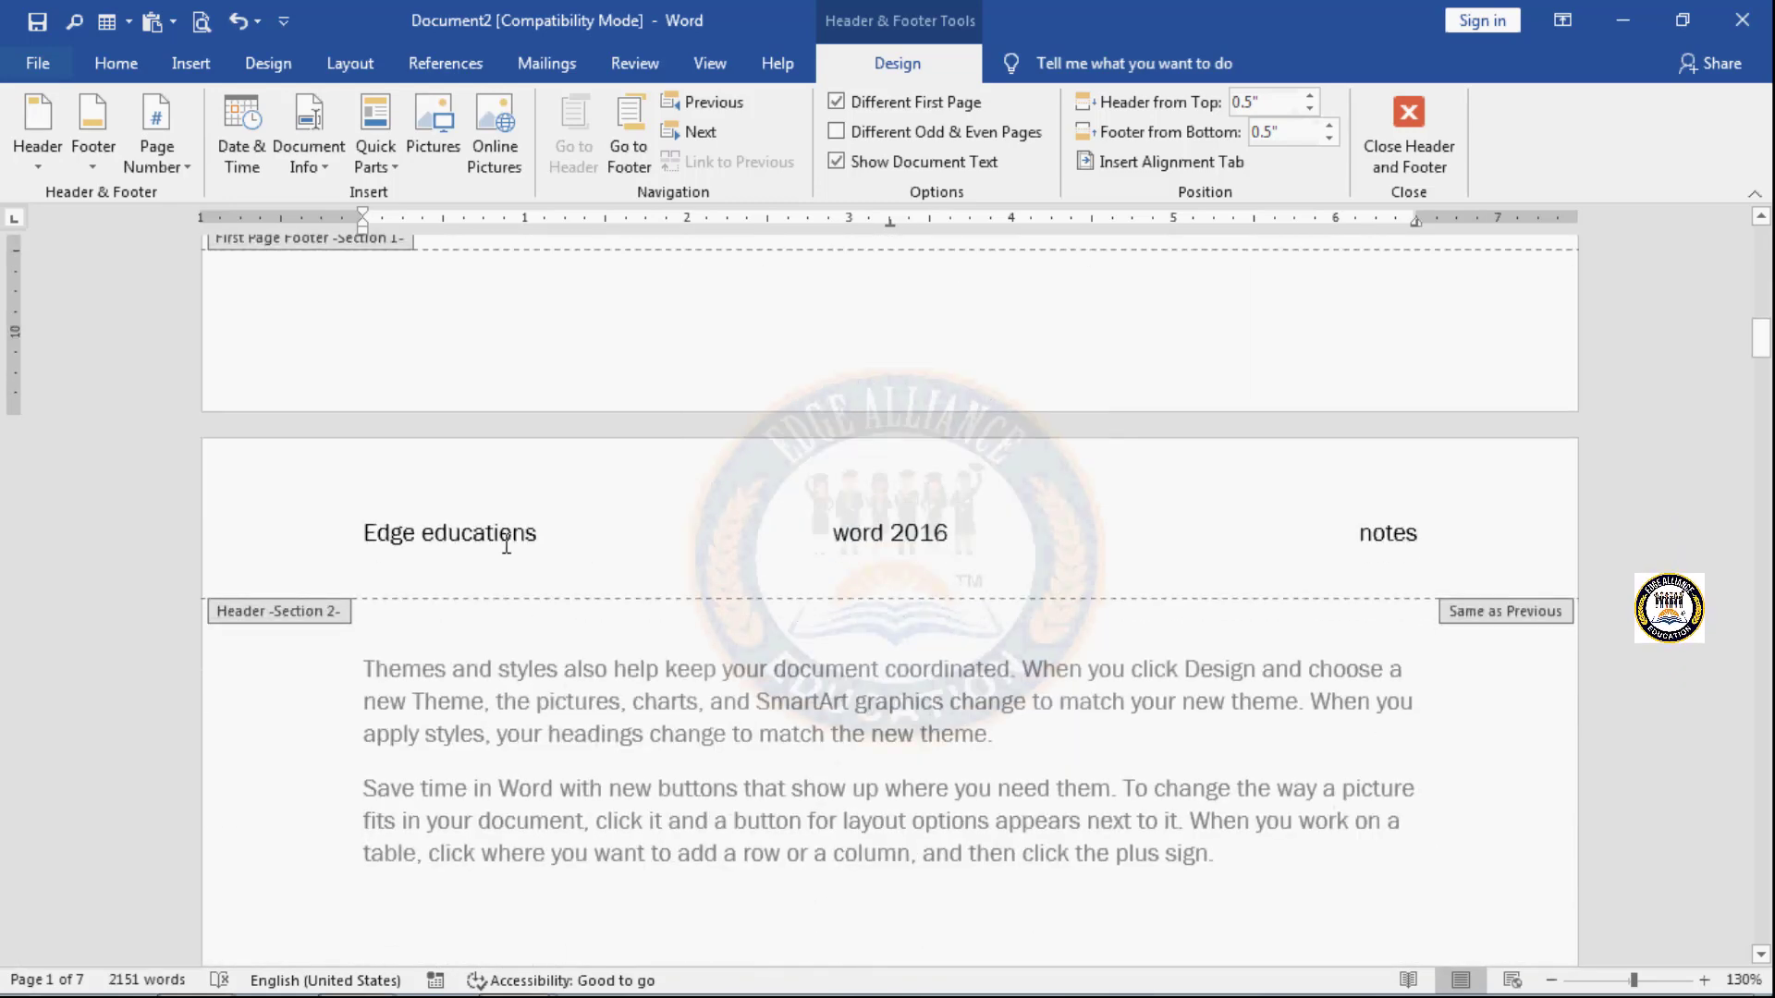
pyautogui.scroll(-10, 800, 565)
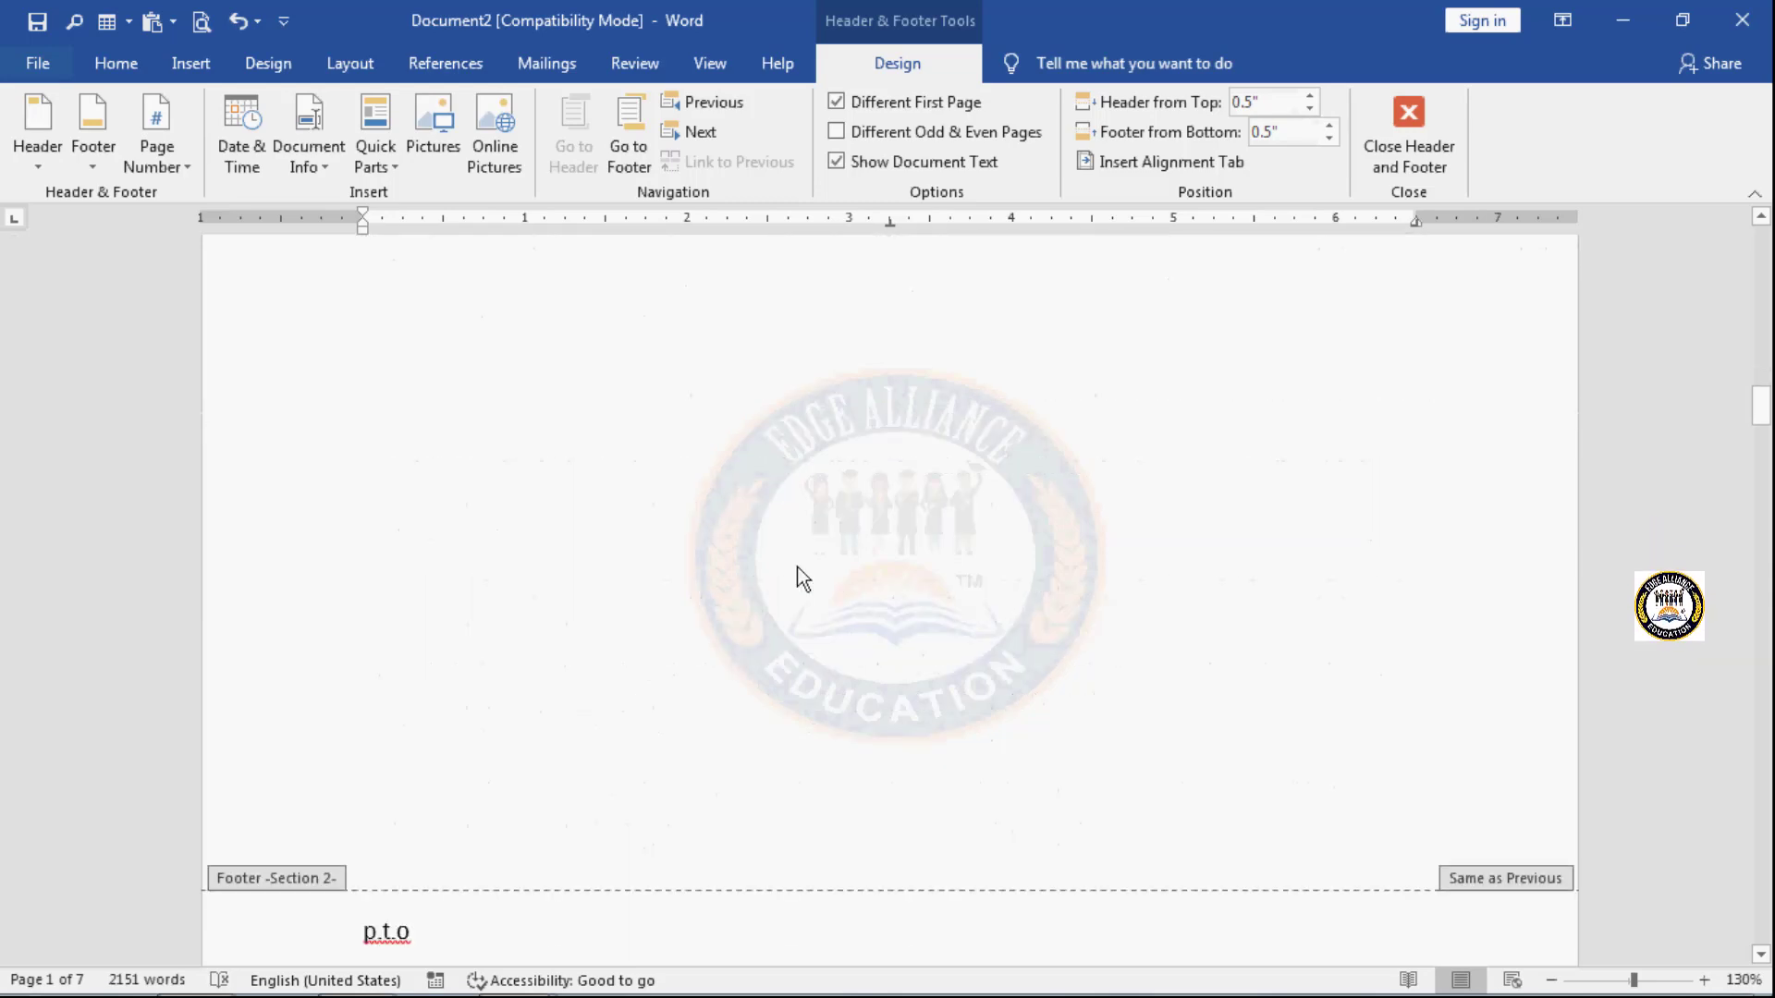
pyautogui.scroll(-10, 803, 578)
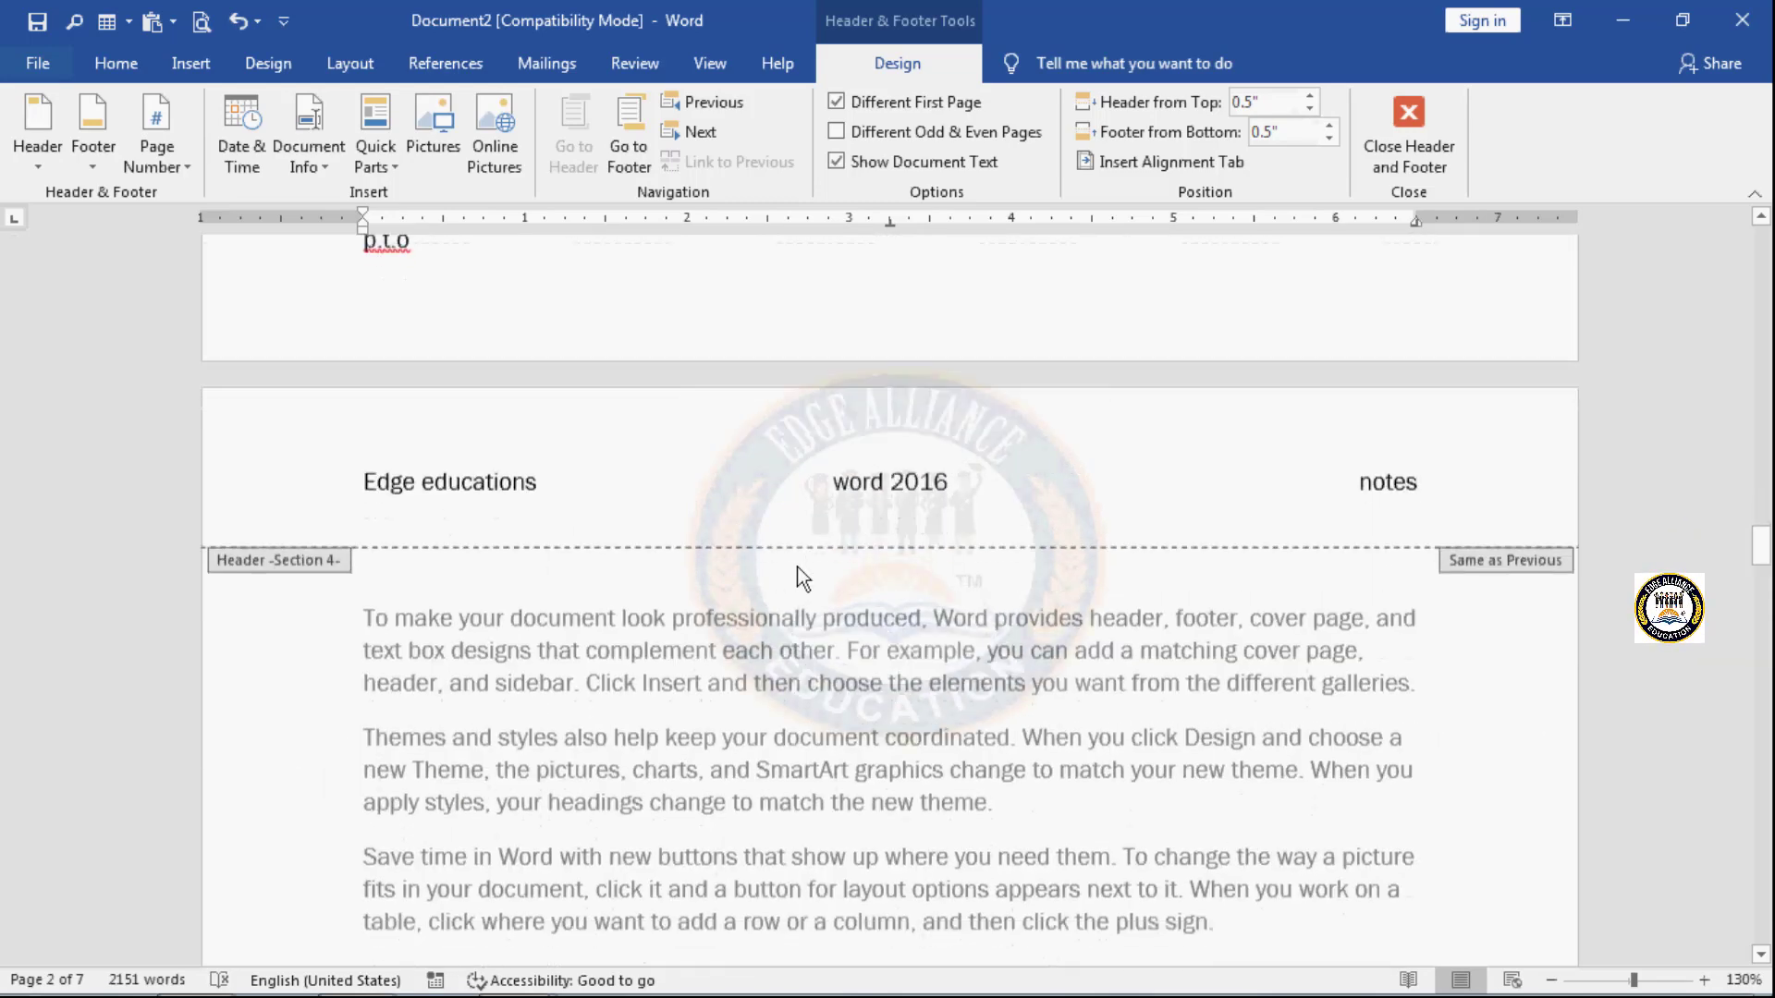
pyautogui.scroll(-15, 800, 578)
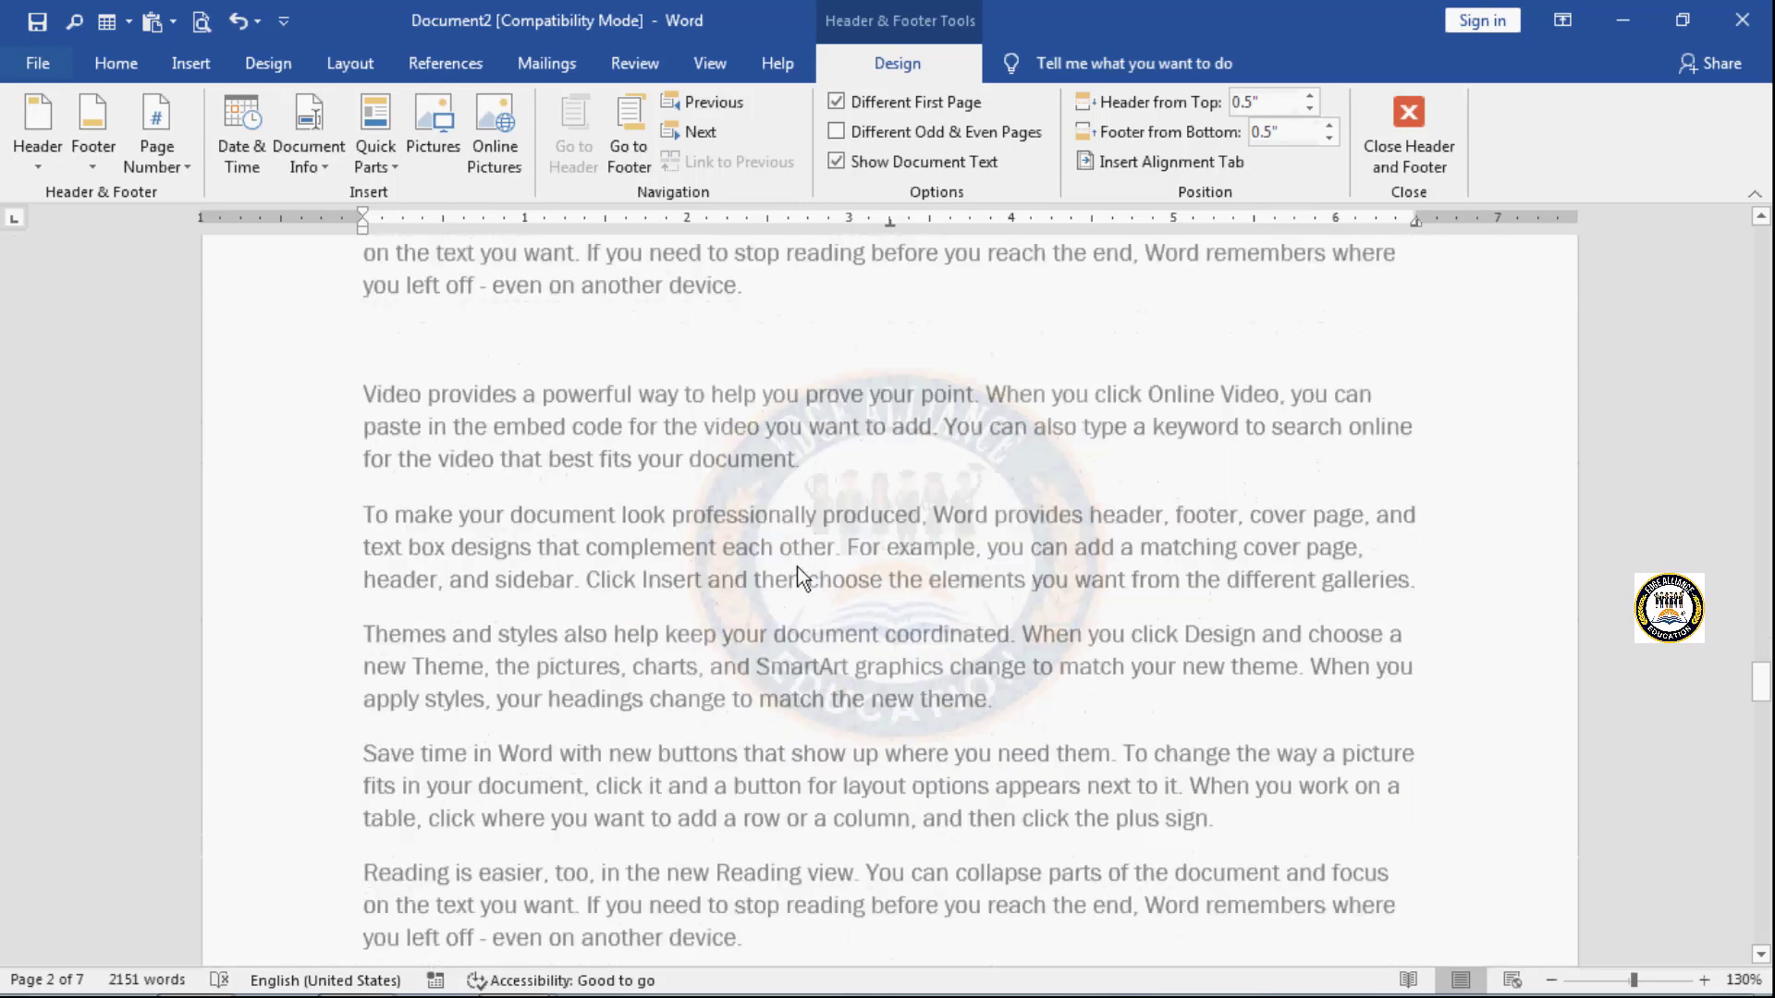
pyautogui.scroll(15, 797, 568)
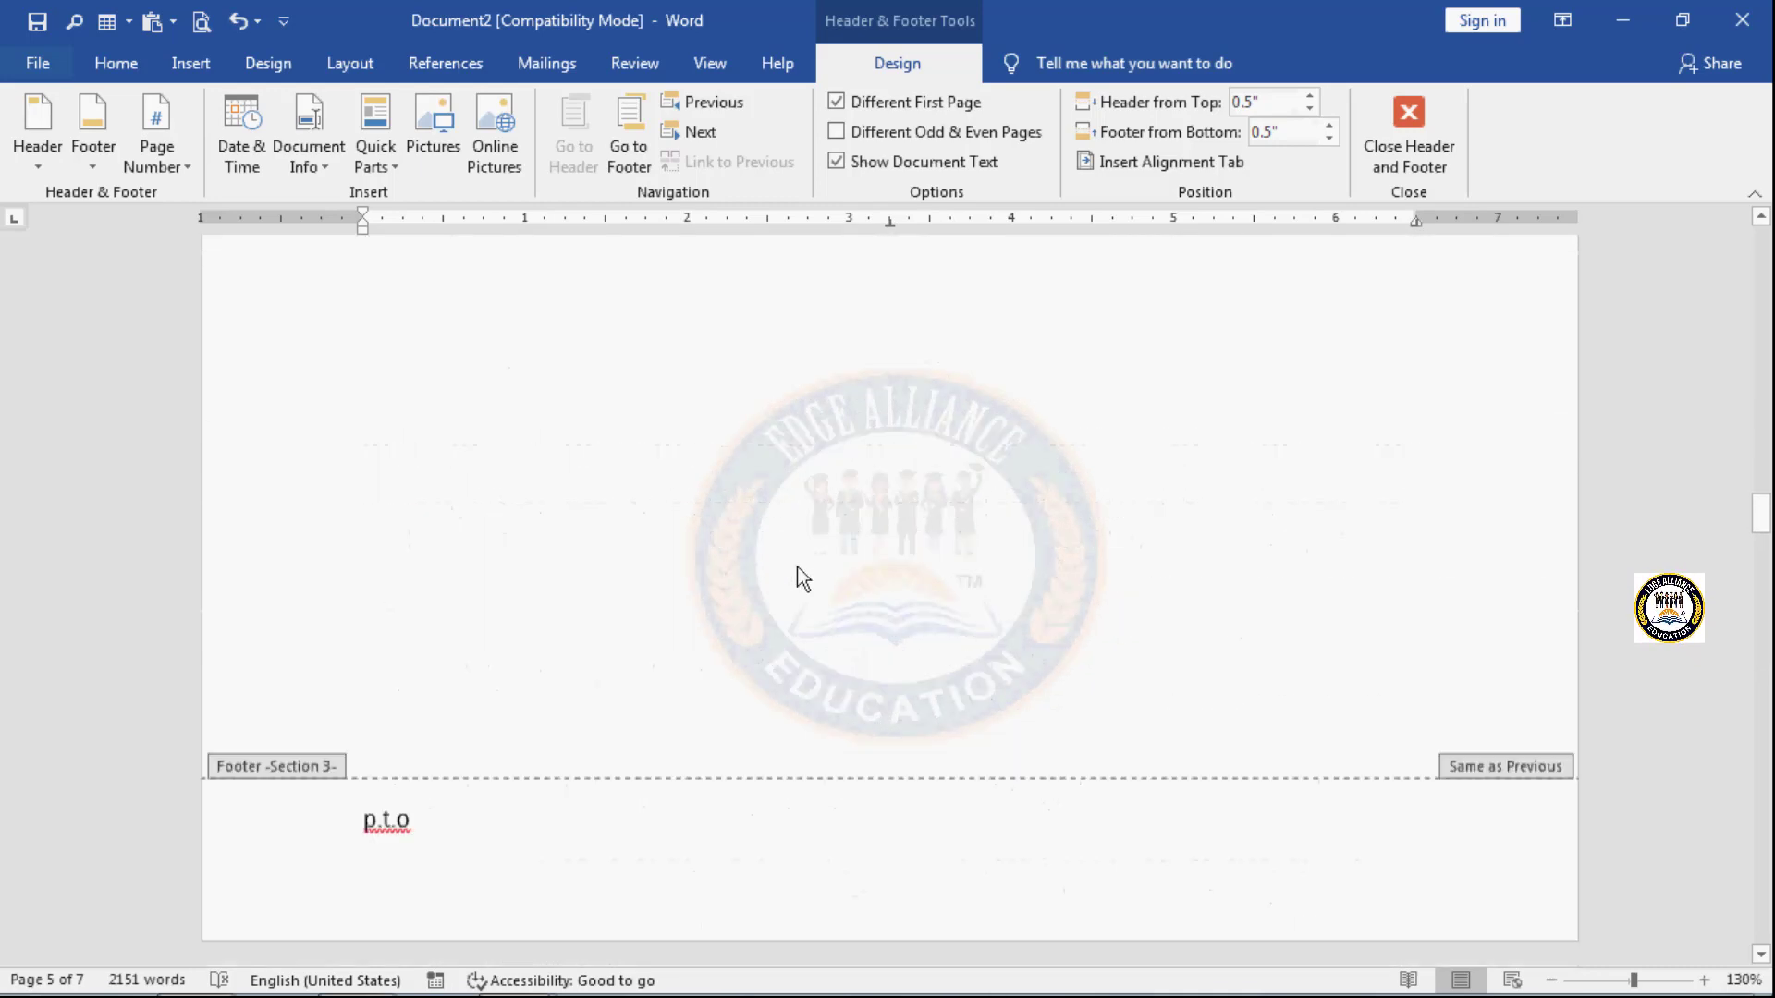
pyautogui.scroll(6, 801, 578)
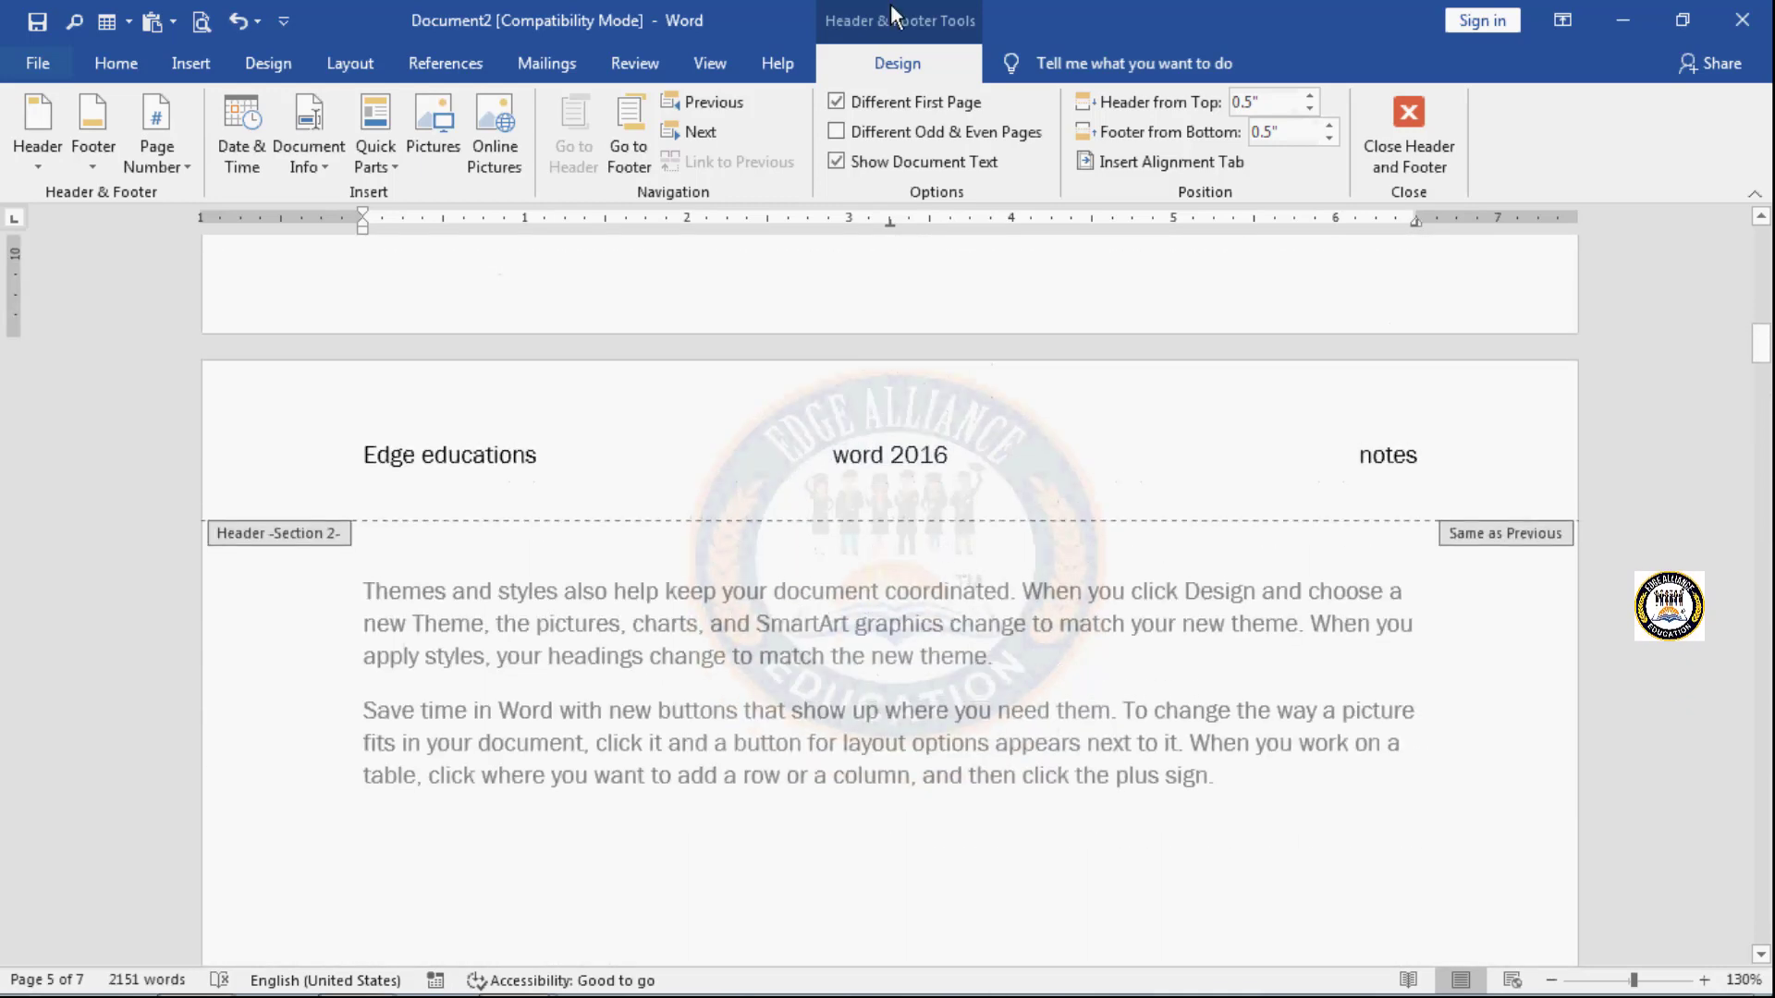
# - Turn off the different first-page header and footer for Section 1, and check the first page's header and footer
pyautogui.scroll(20, 851, 512)
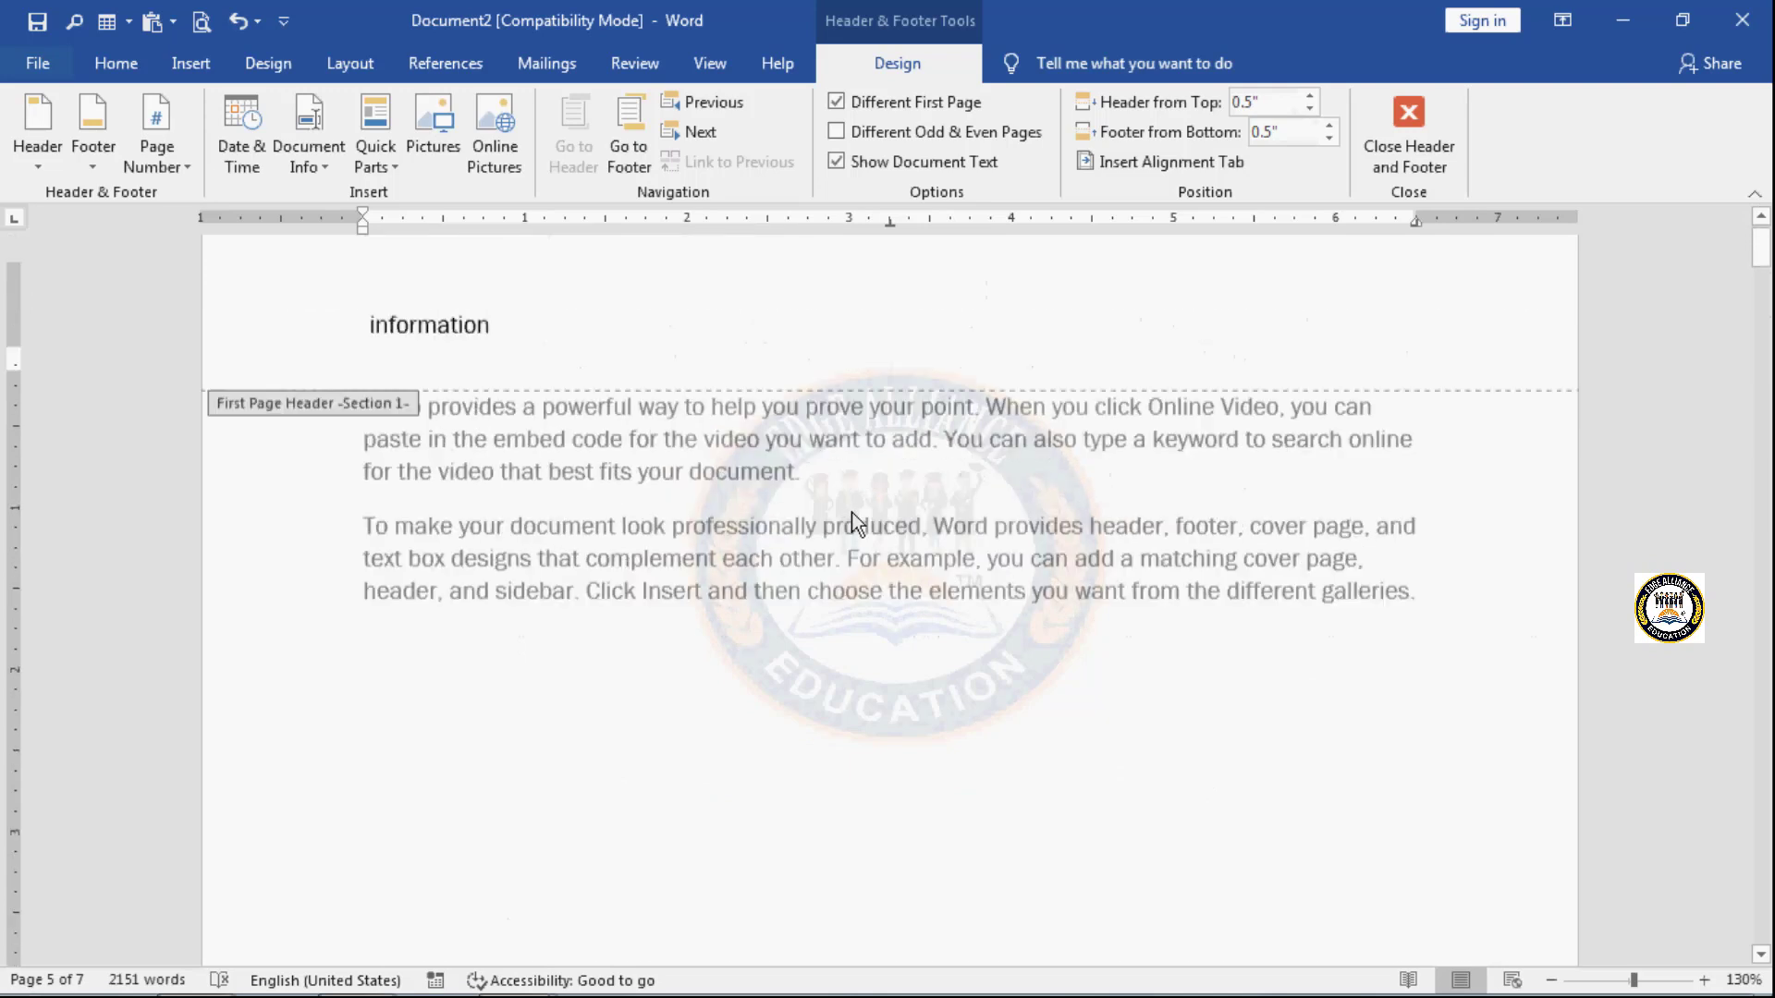
pyautogui.click(642, 412)
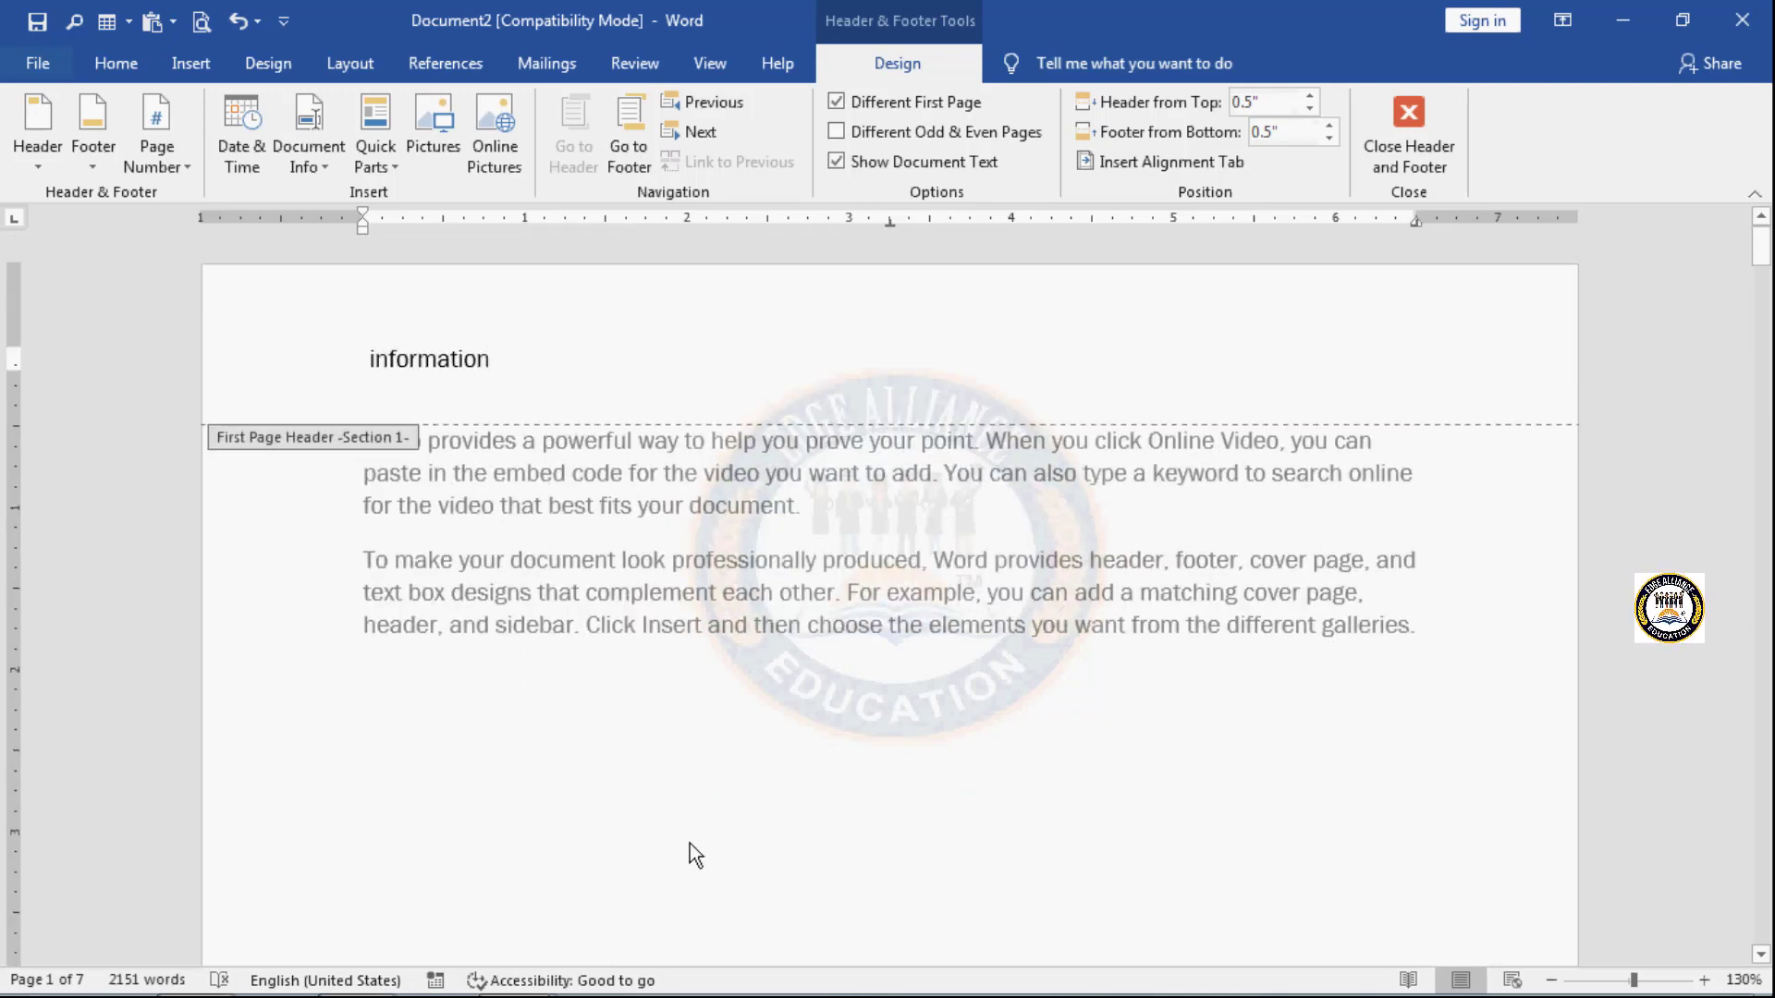
pyautogui.scroll(-10, 689, 843)
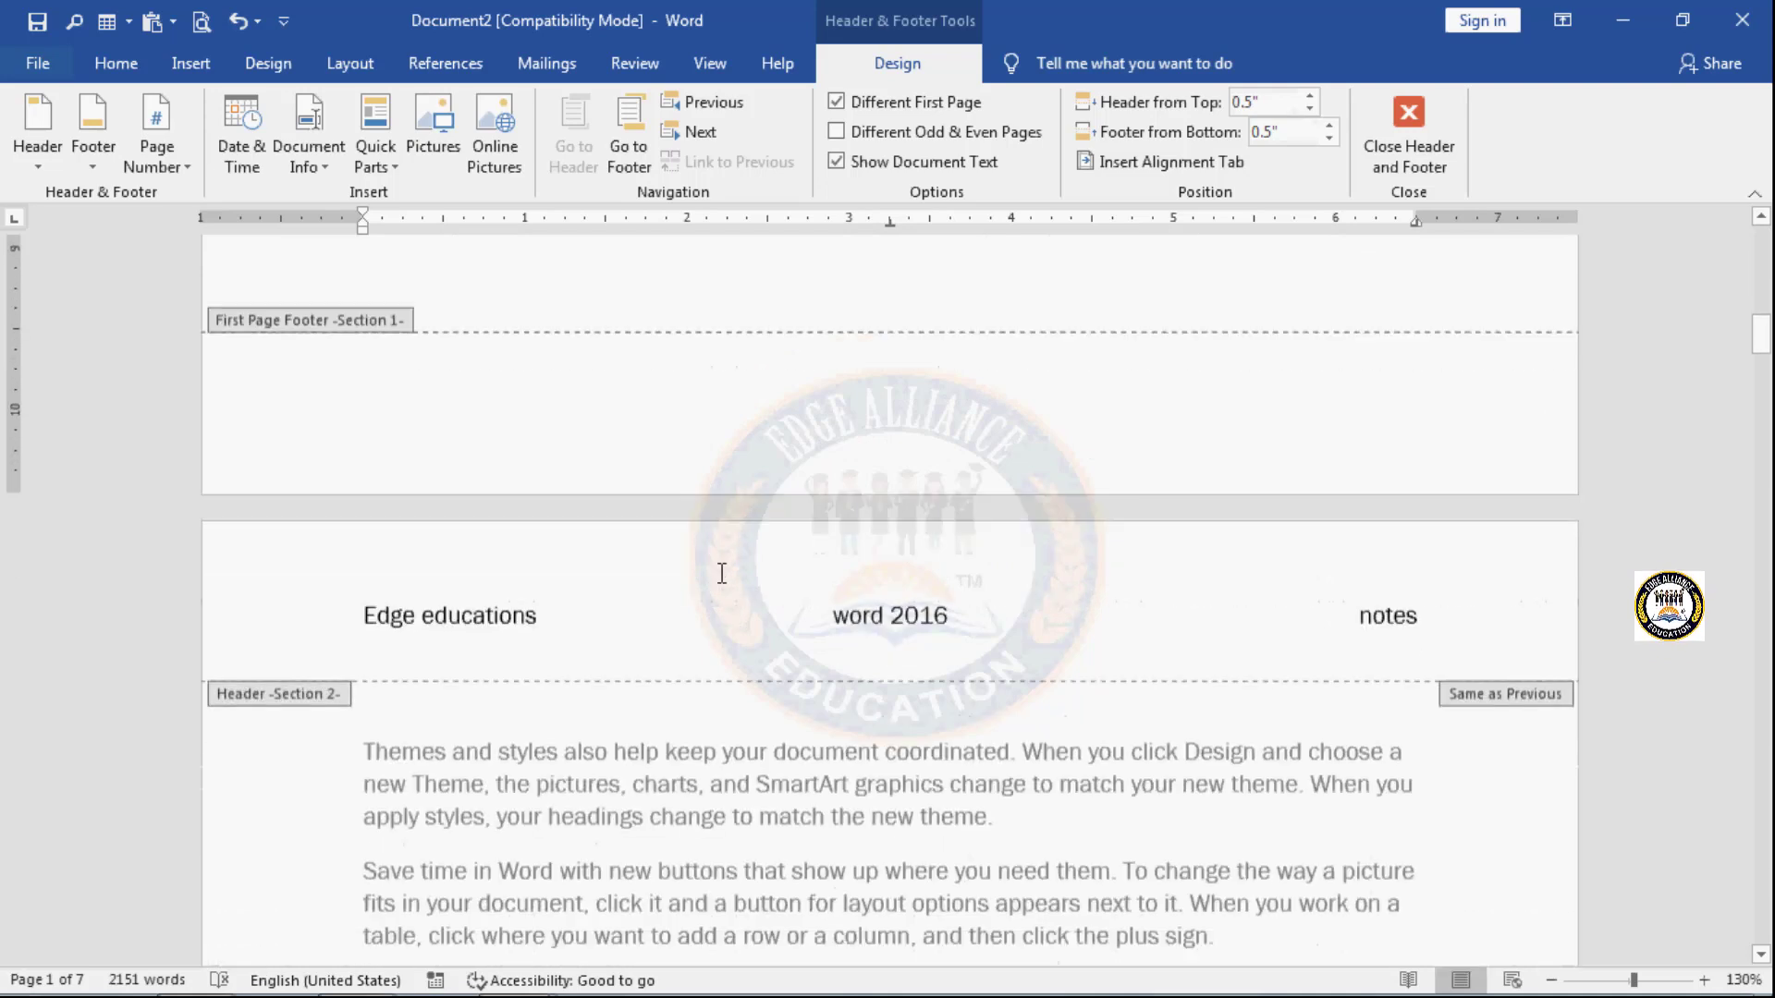
pyautogui.scroll(12, 722, 573)
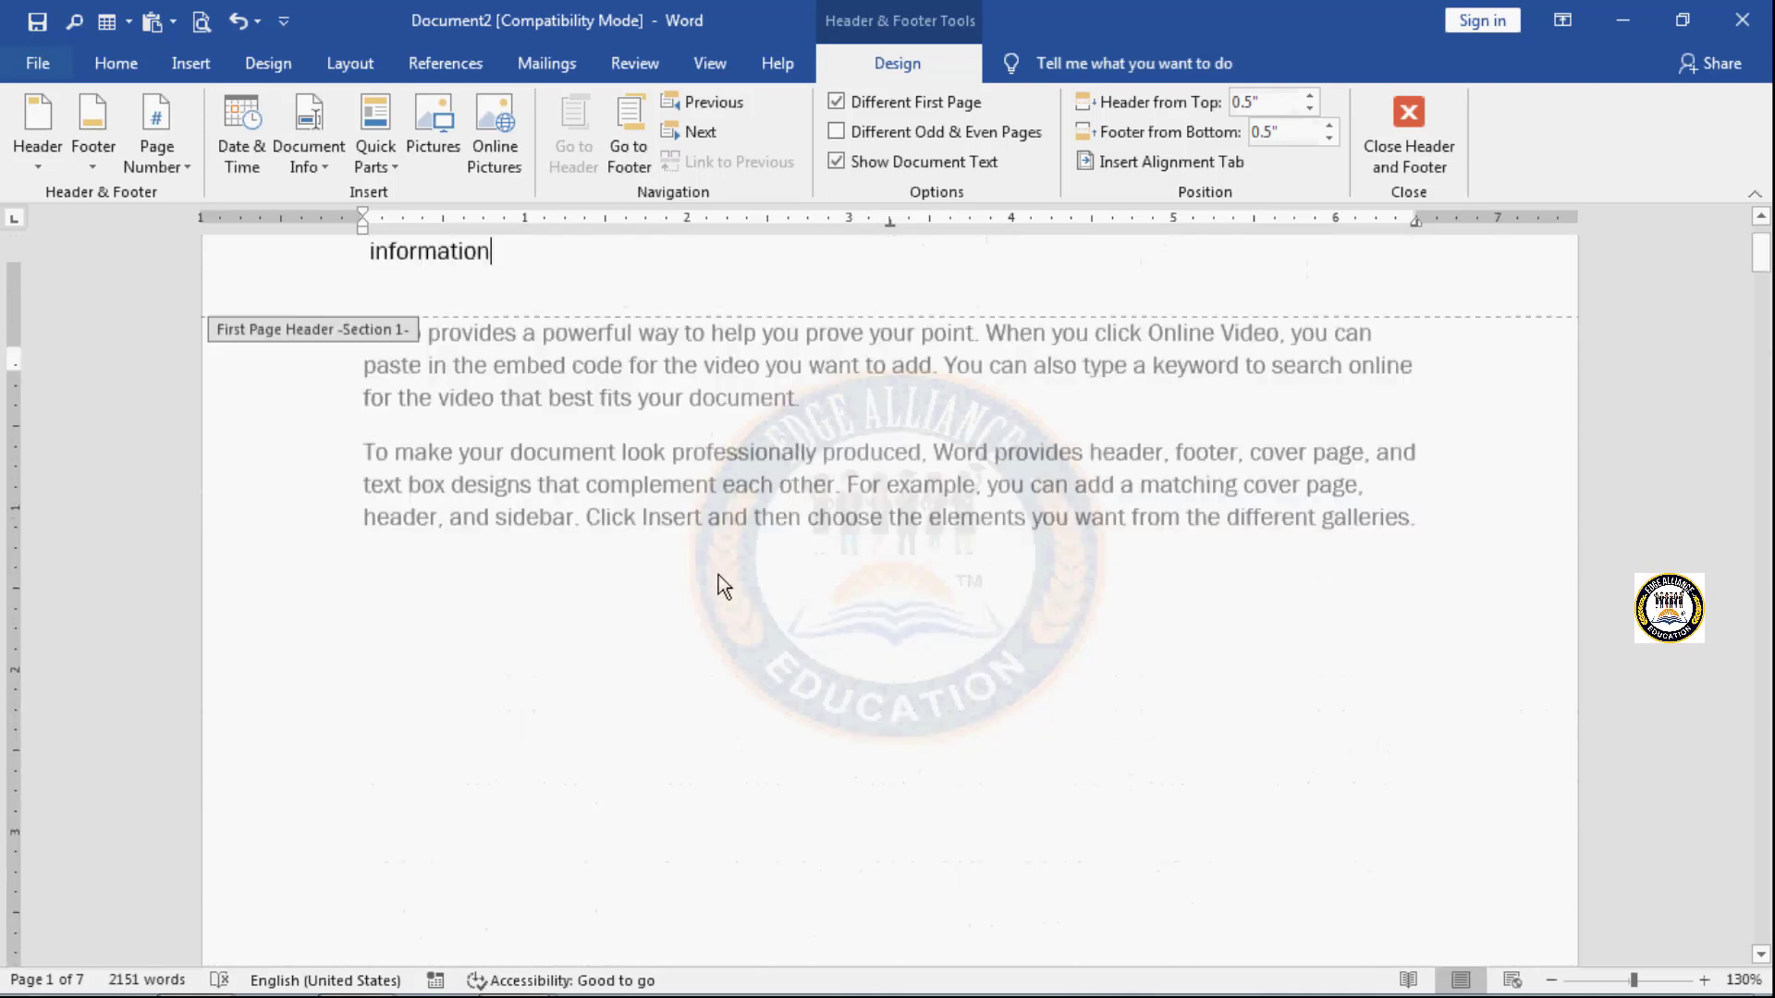
pyautogui.click(842, 100)
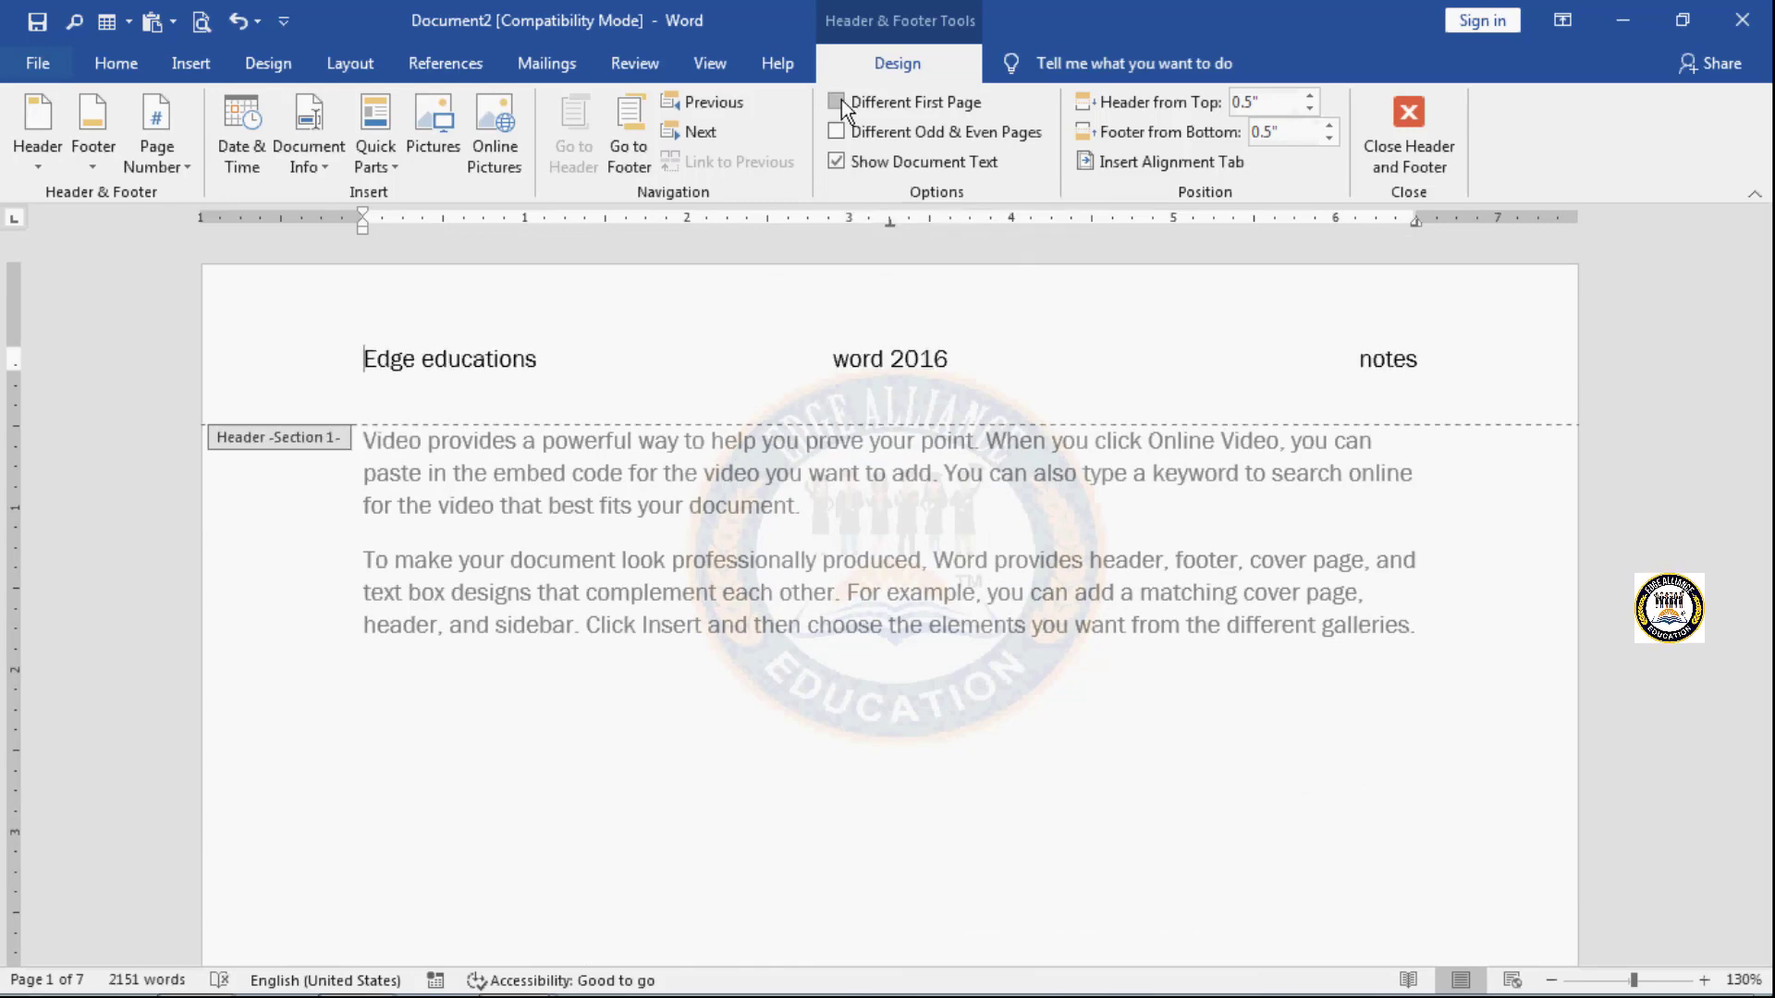
pyautogui.scroll(-12, 832, 577)
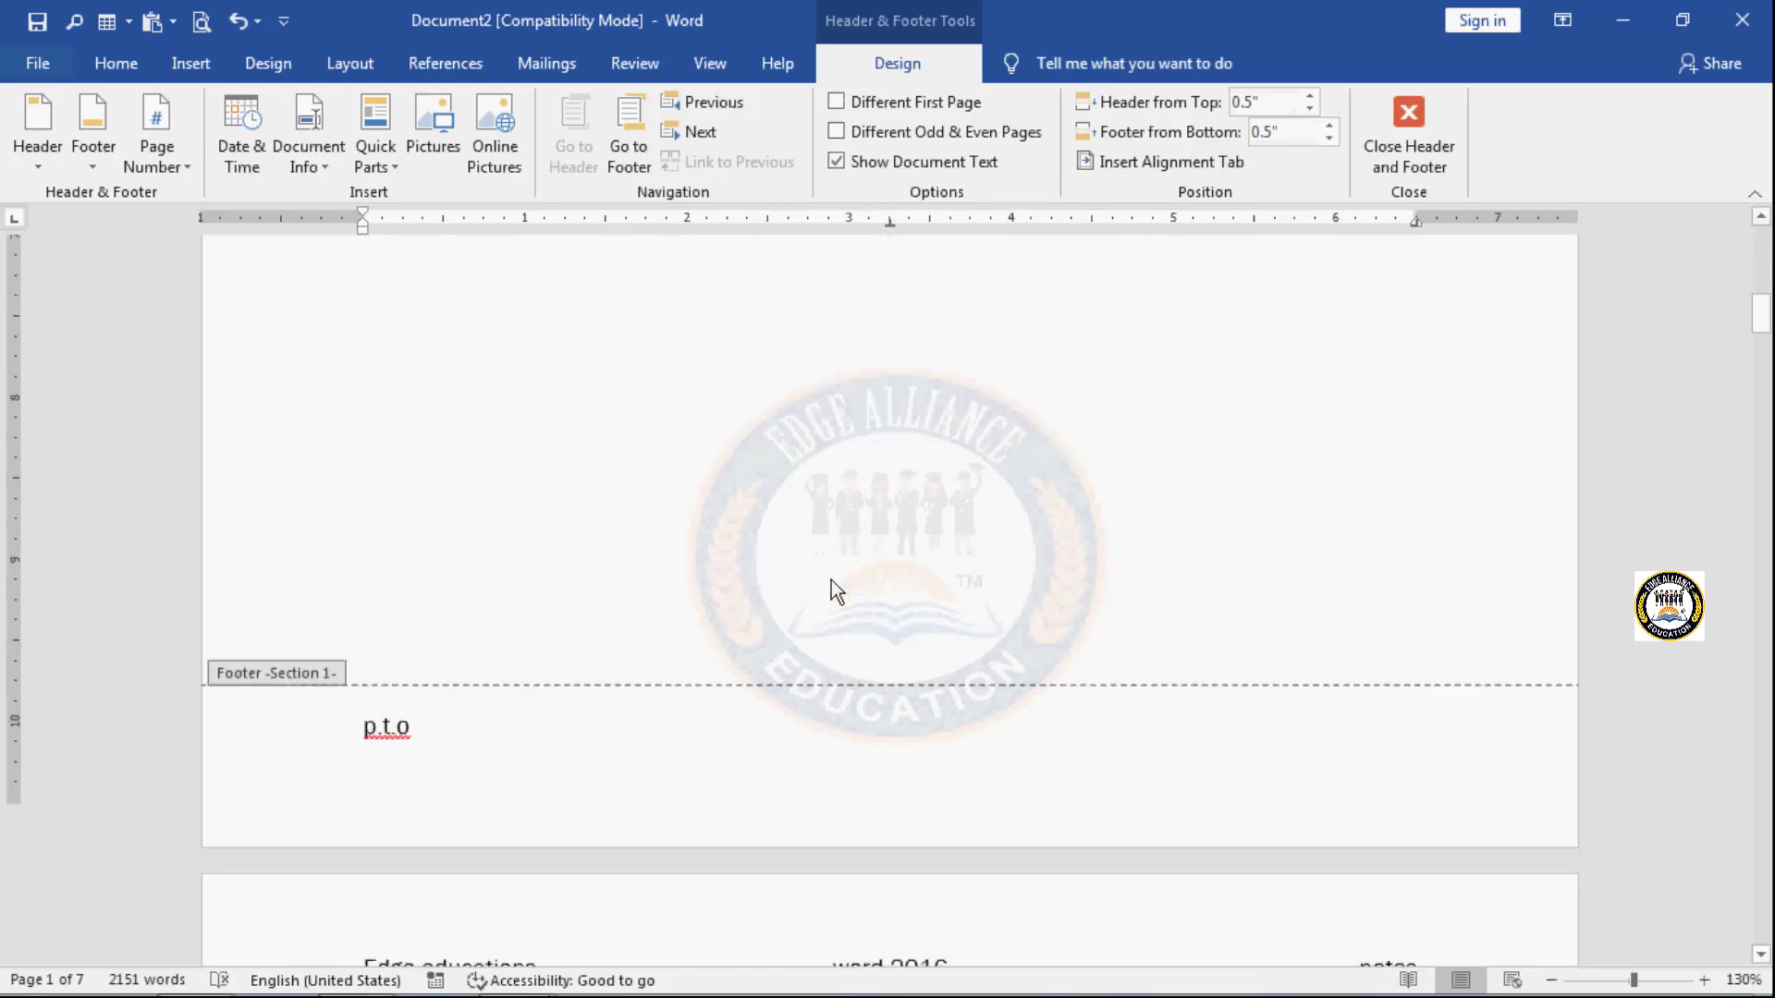
pyautogui.scroll(10, 830, 580)
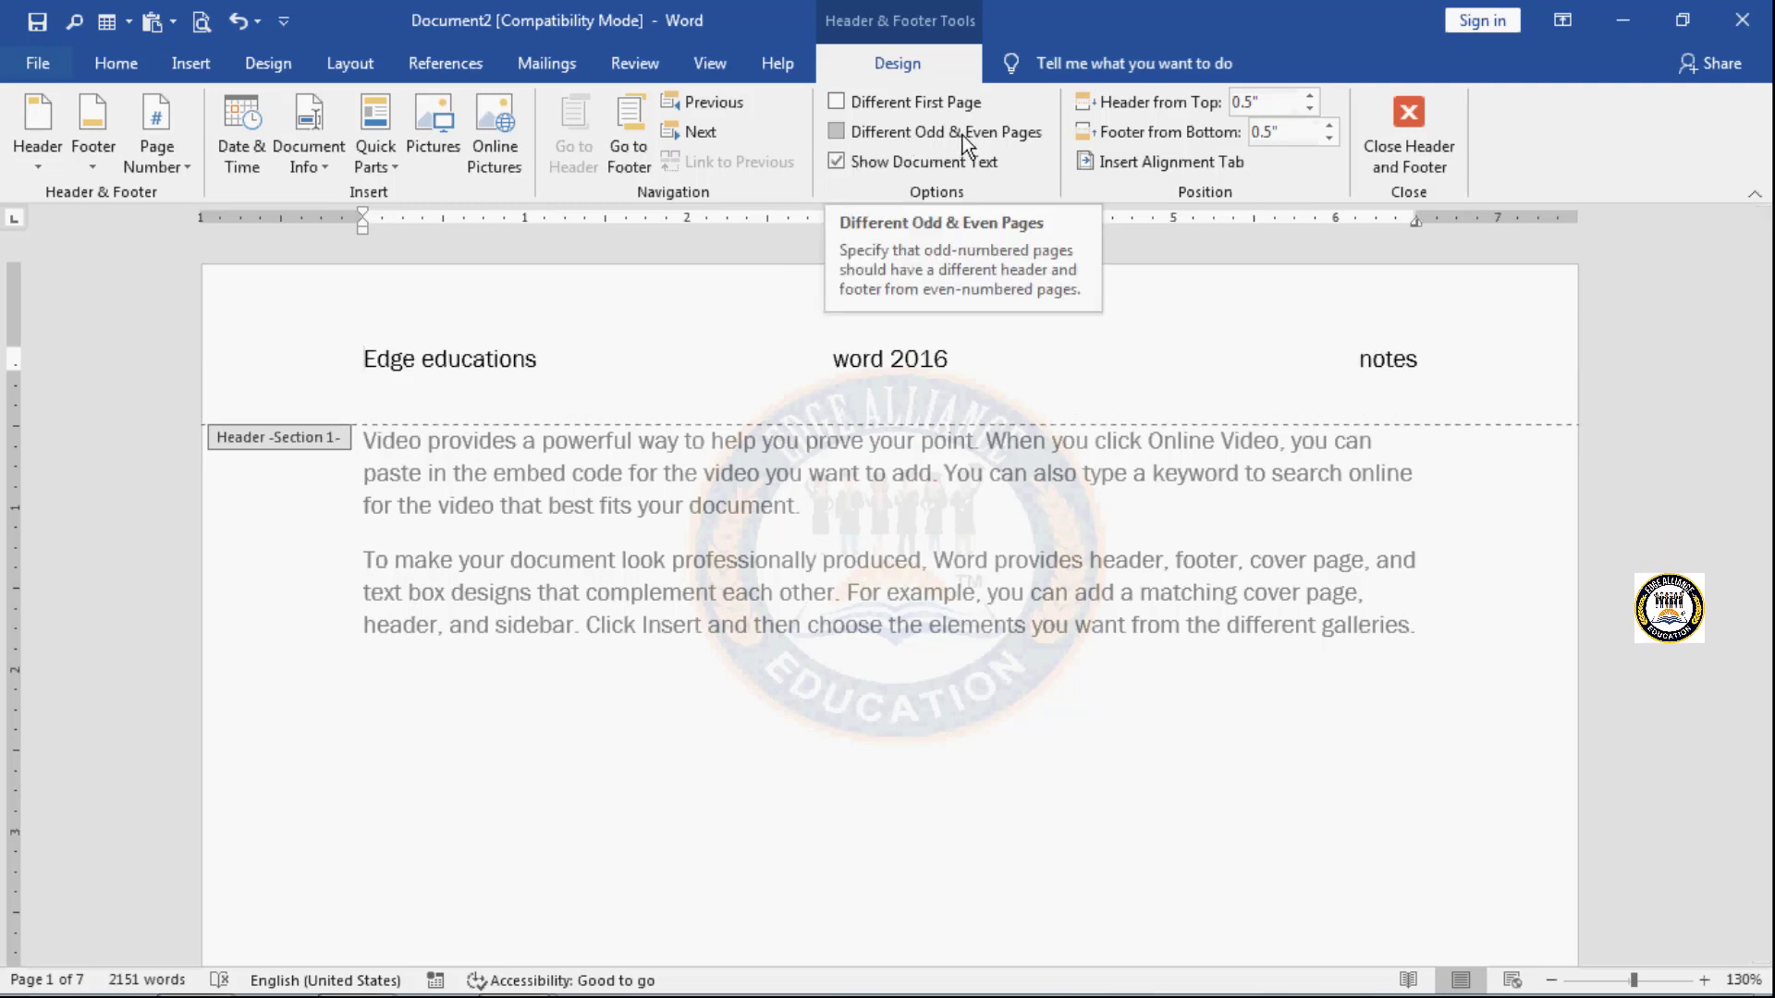
# - Turn on different odd and even page headers and footers, and compare them across the first three sections
pyautogui.click(838, 137)
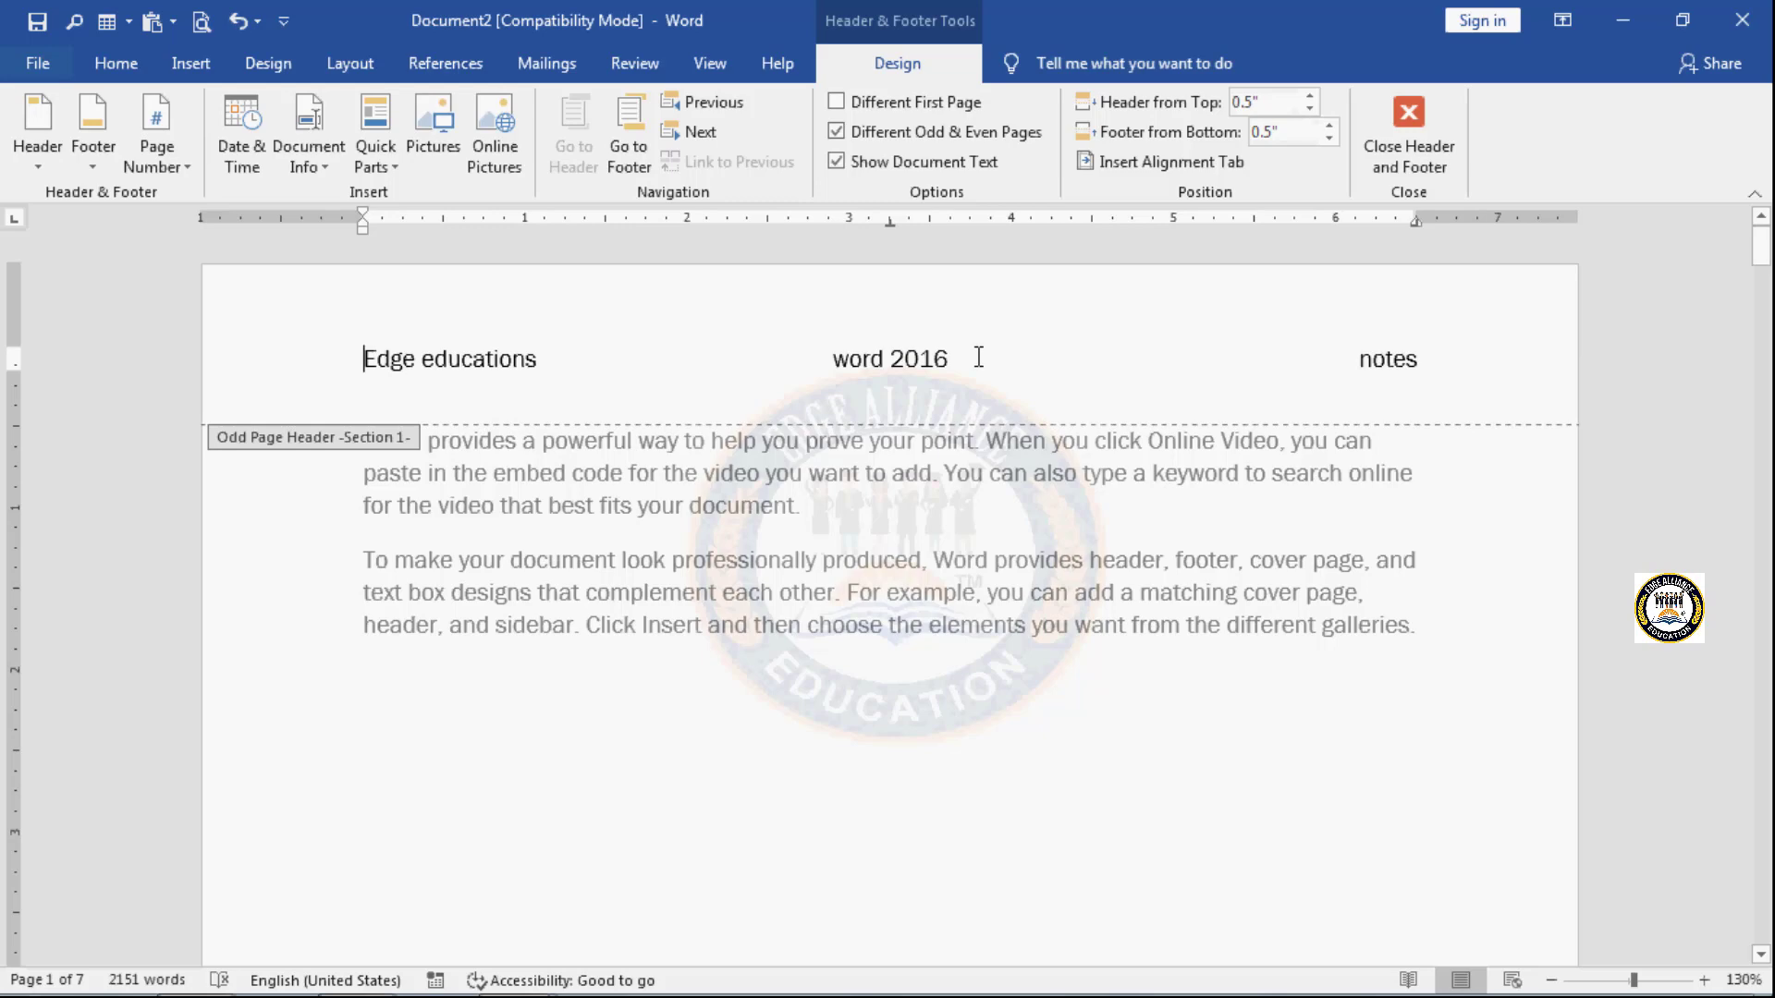
pyautogui.scroll(-12, 978, 359)
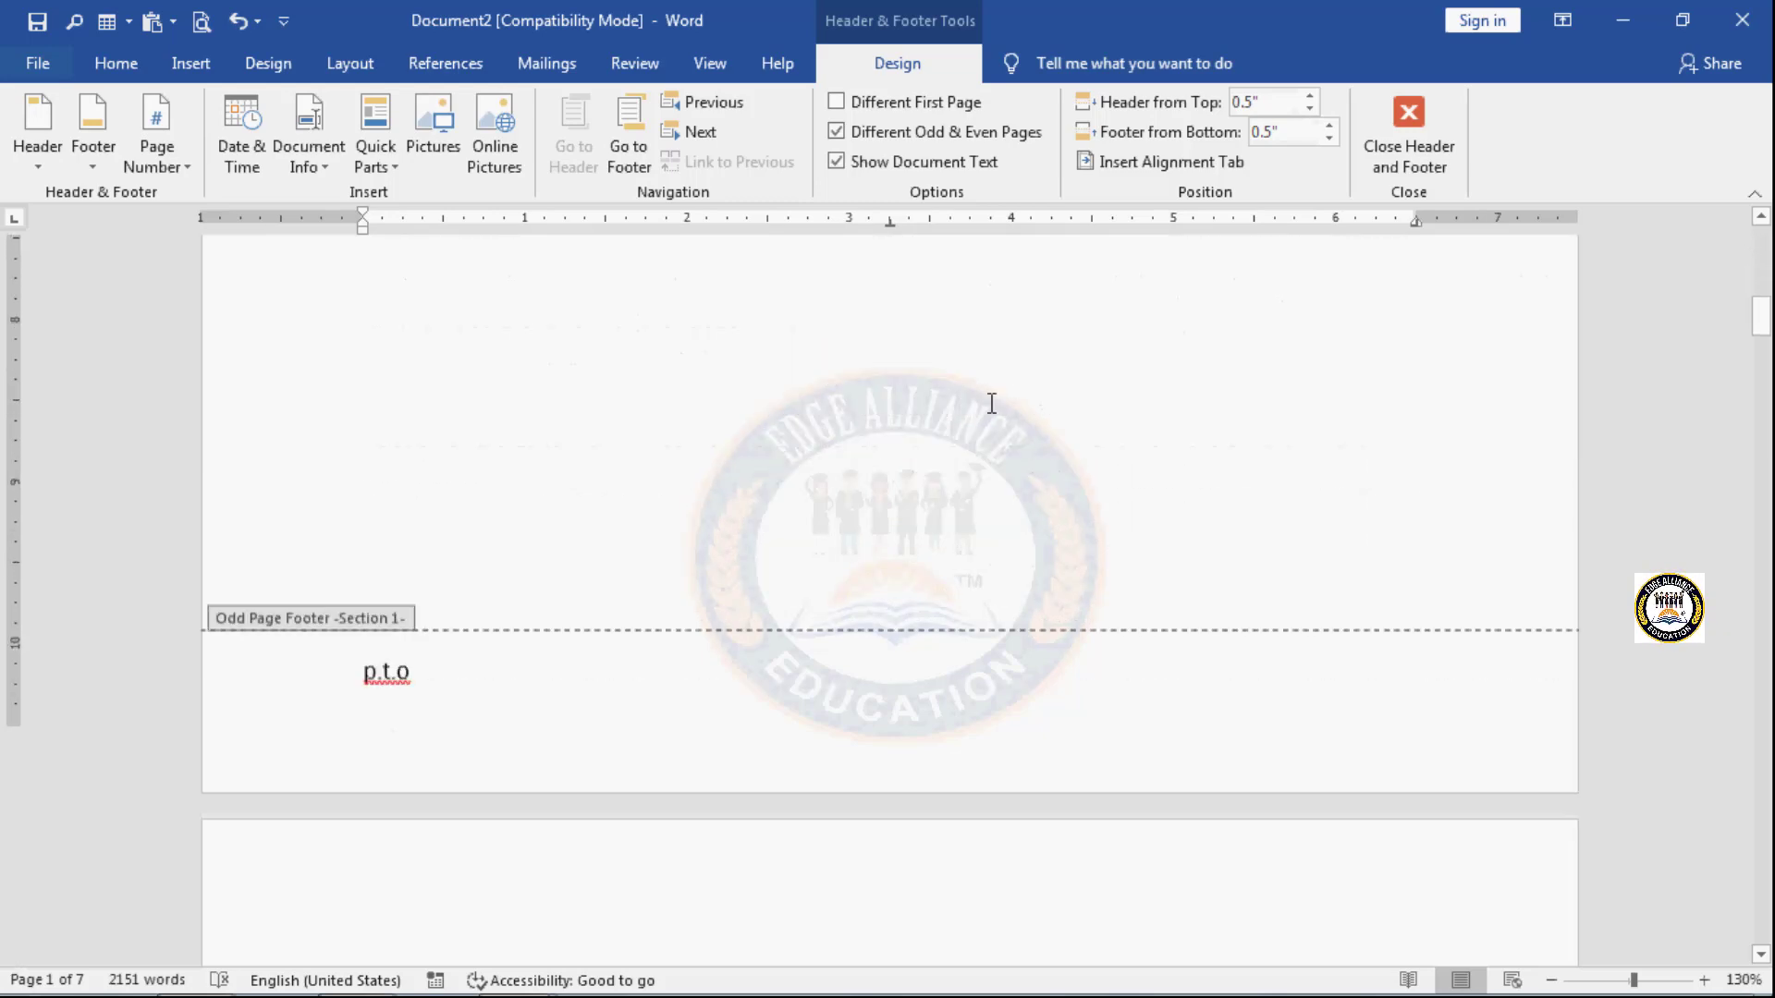
pyautogui.scroll(-15, 991, 404)
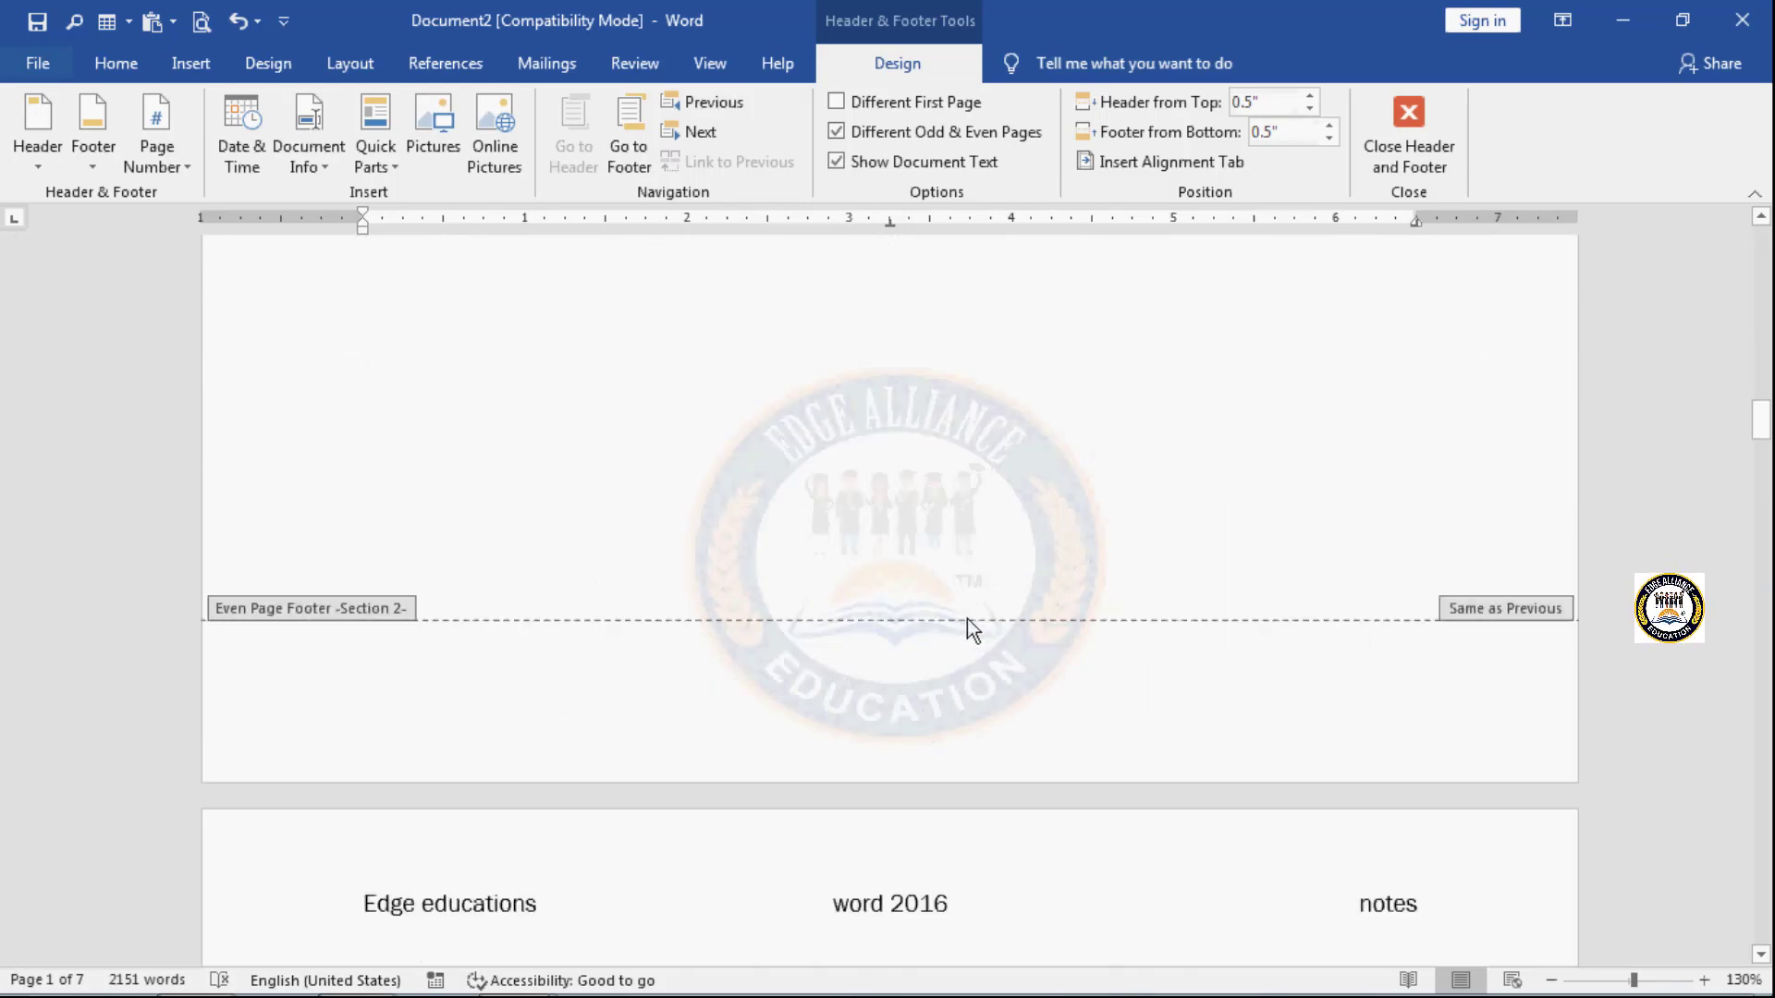
pyautogui.scroll(-1, 967, 619)
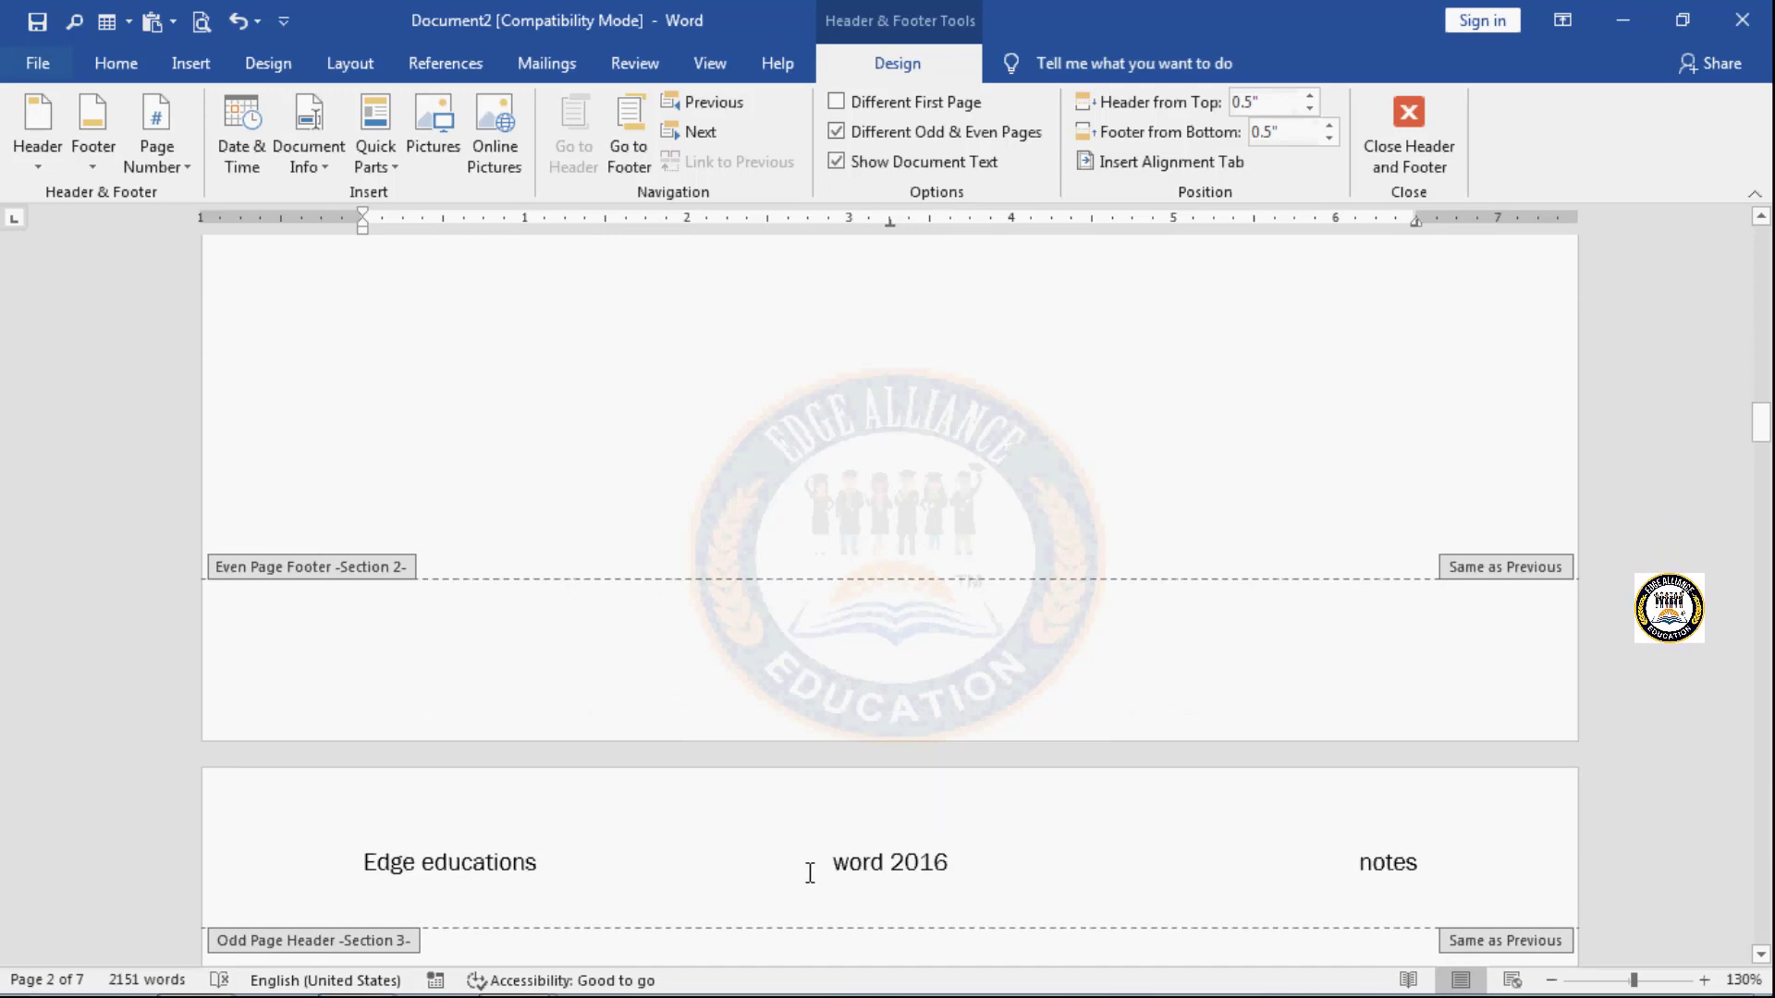
pyautogui.scroll(-20, 809, 873)
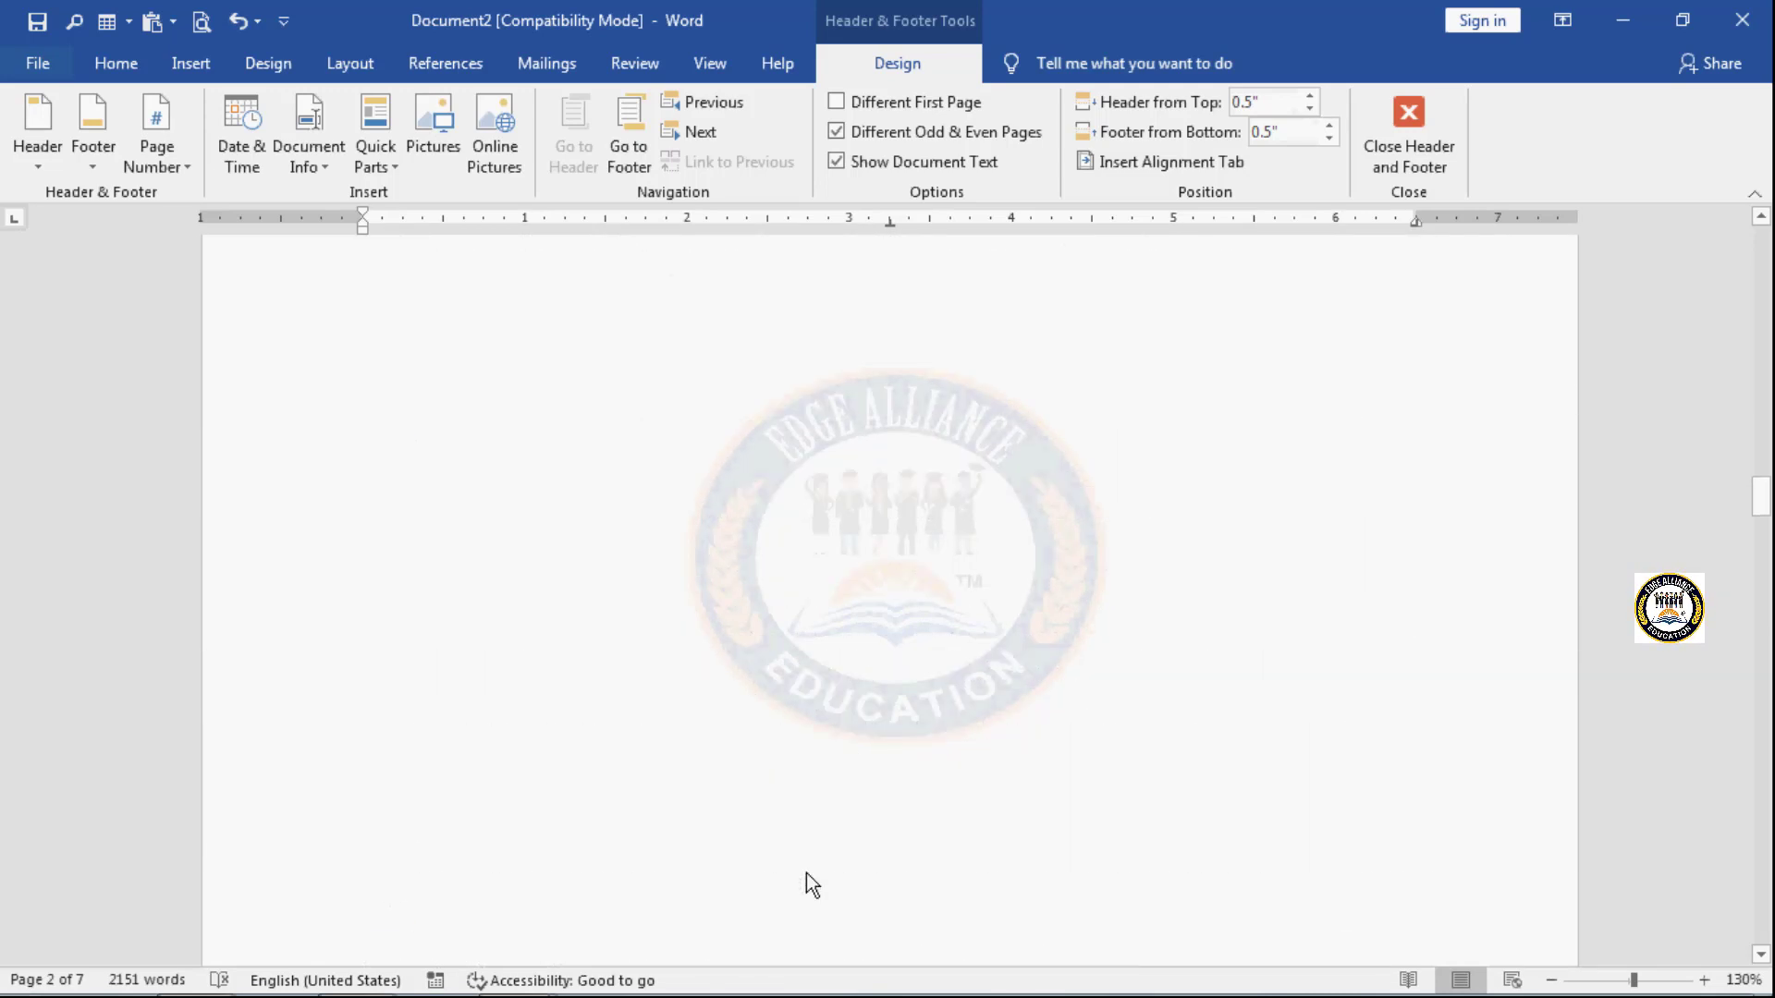
pyautogui.scroll(20, 808, 876)
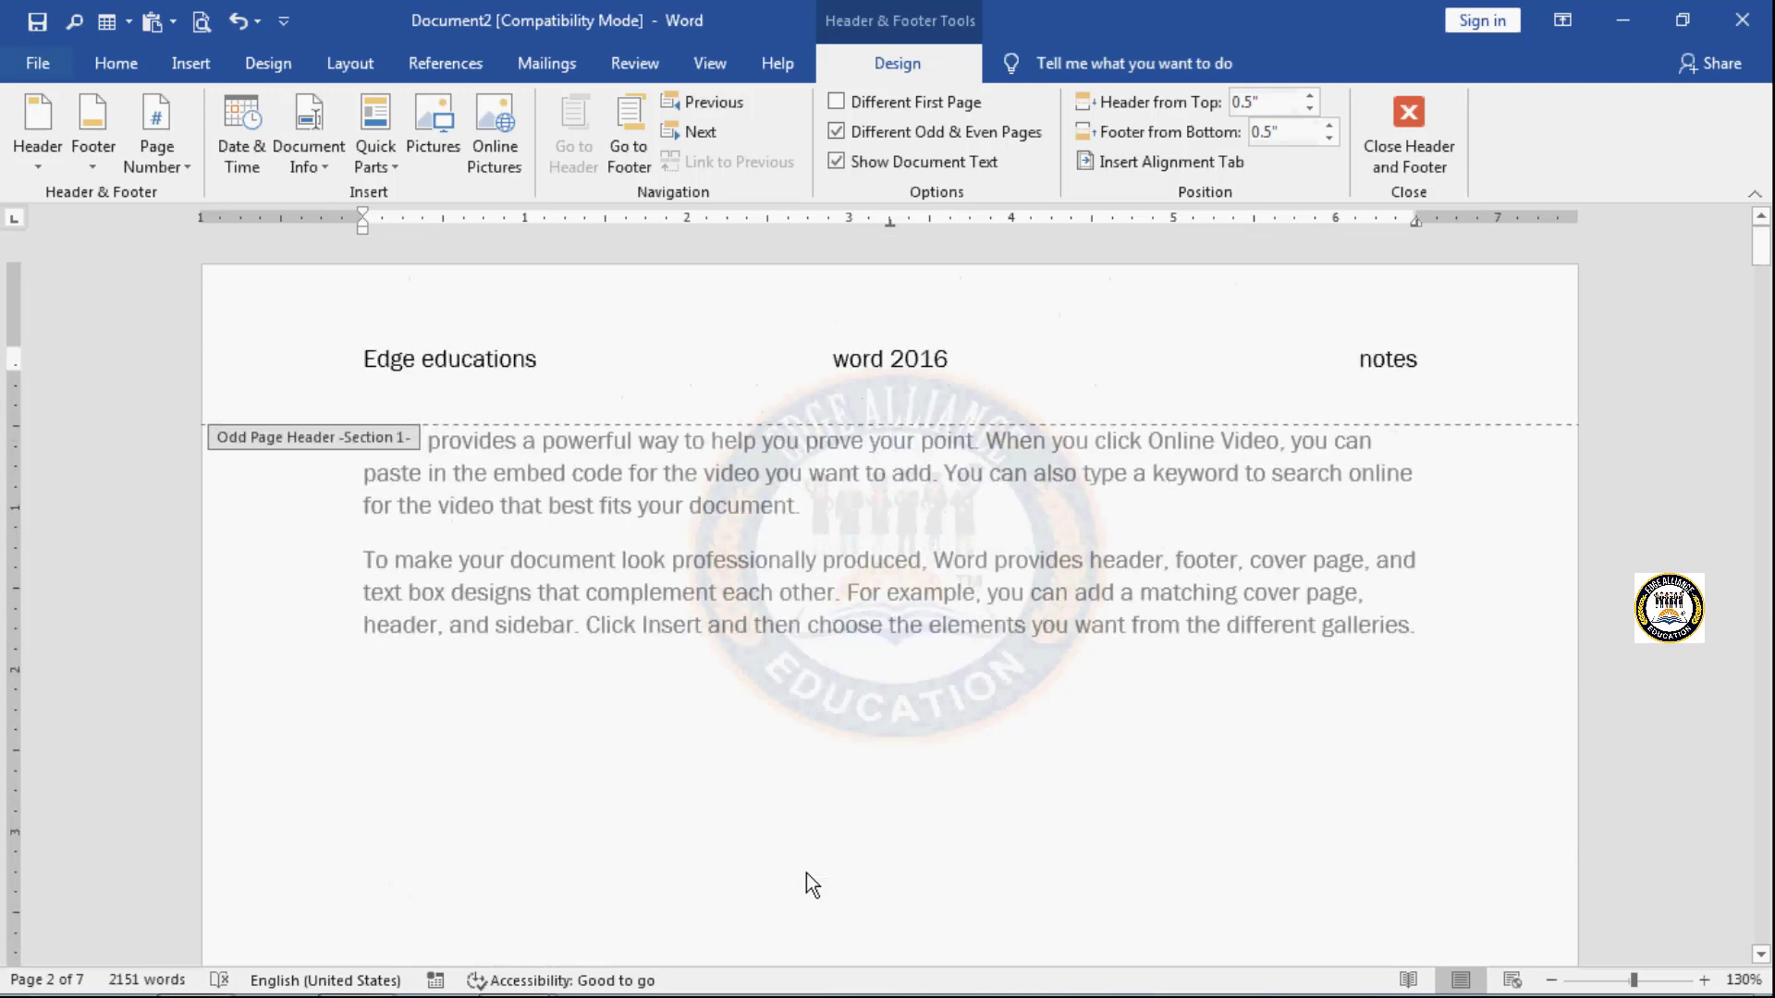
# - Enter the text "Edge education" in the even page header of Section 2
pyautogui.scroll(-10, 806, 873)
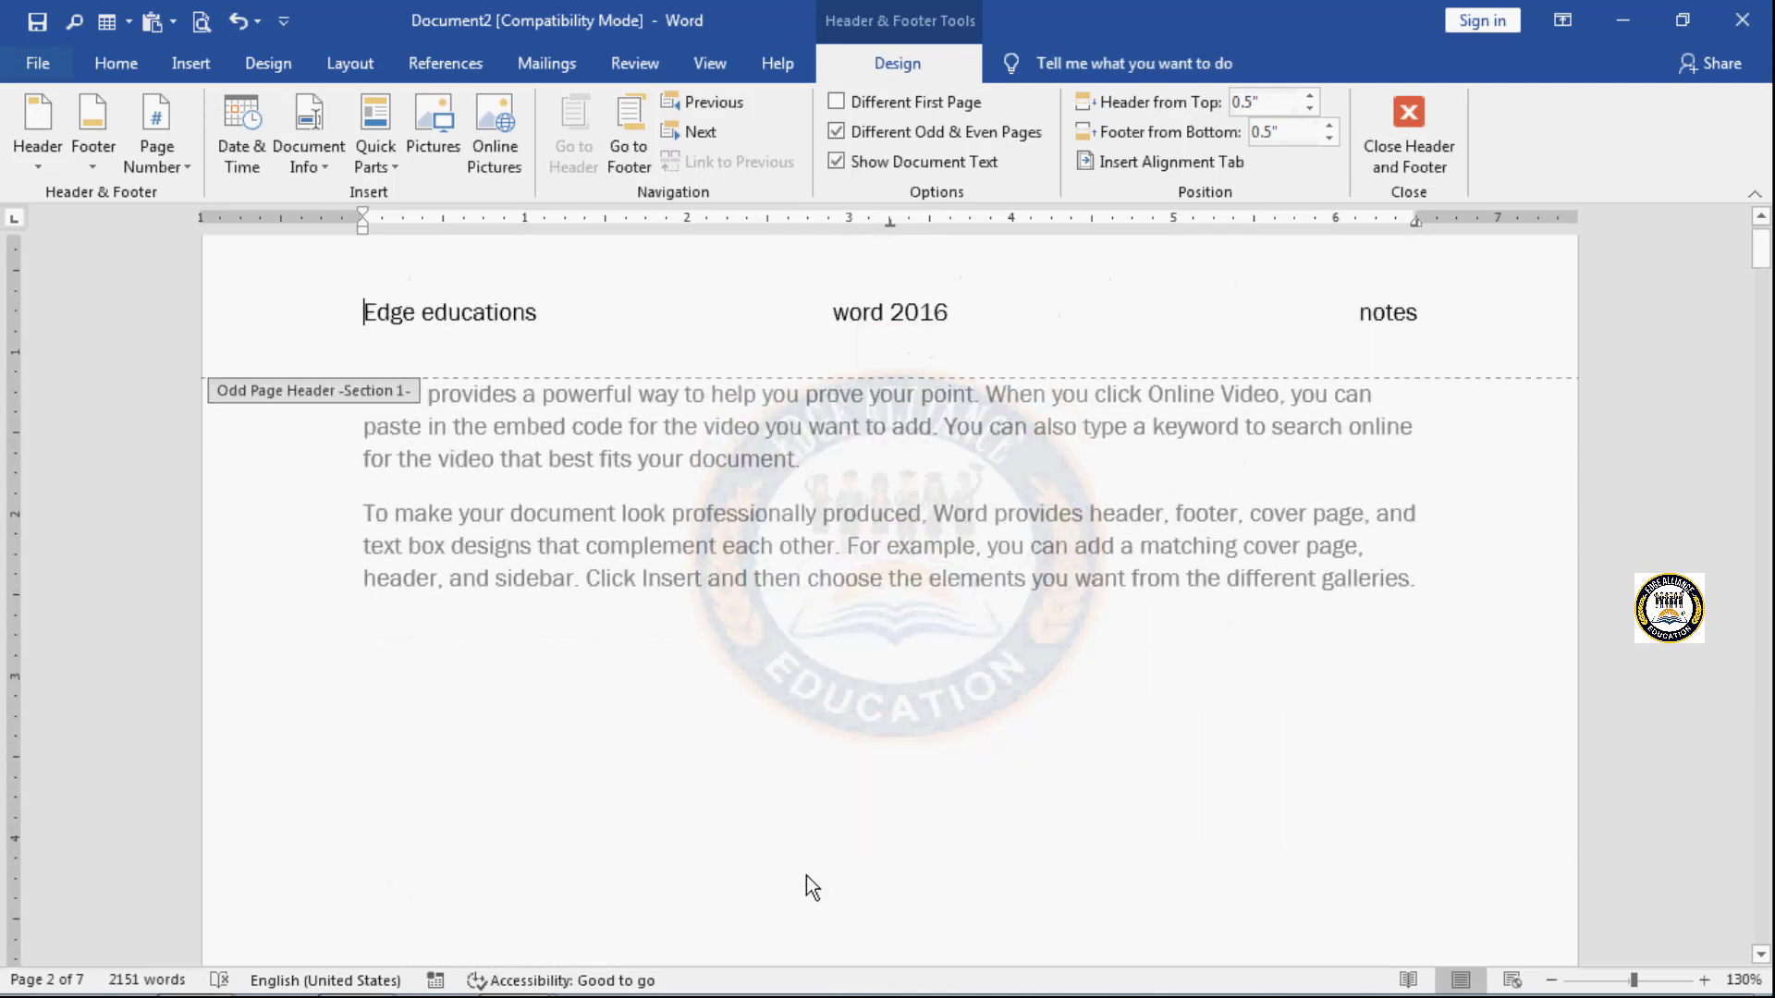
pyautogui.click(782, 768)
pyautogui.write('ed')
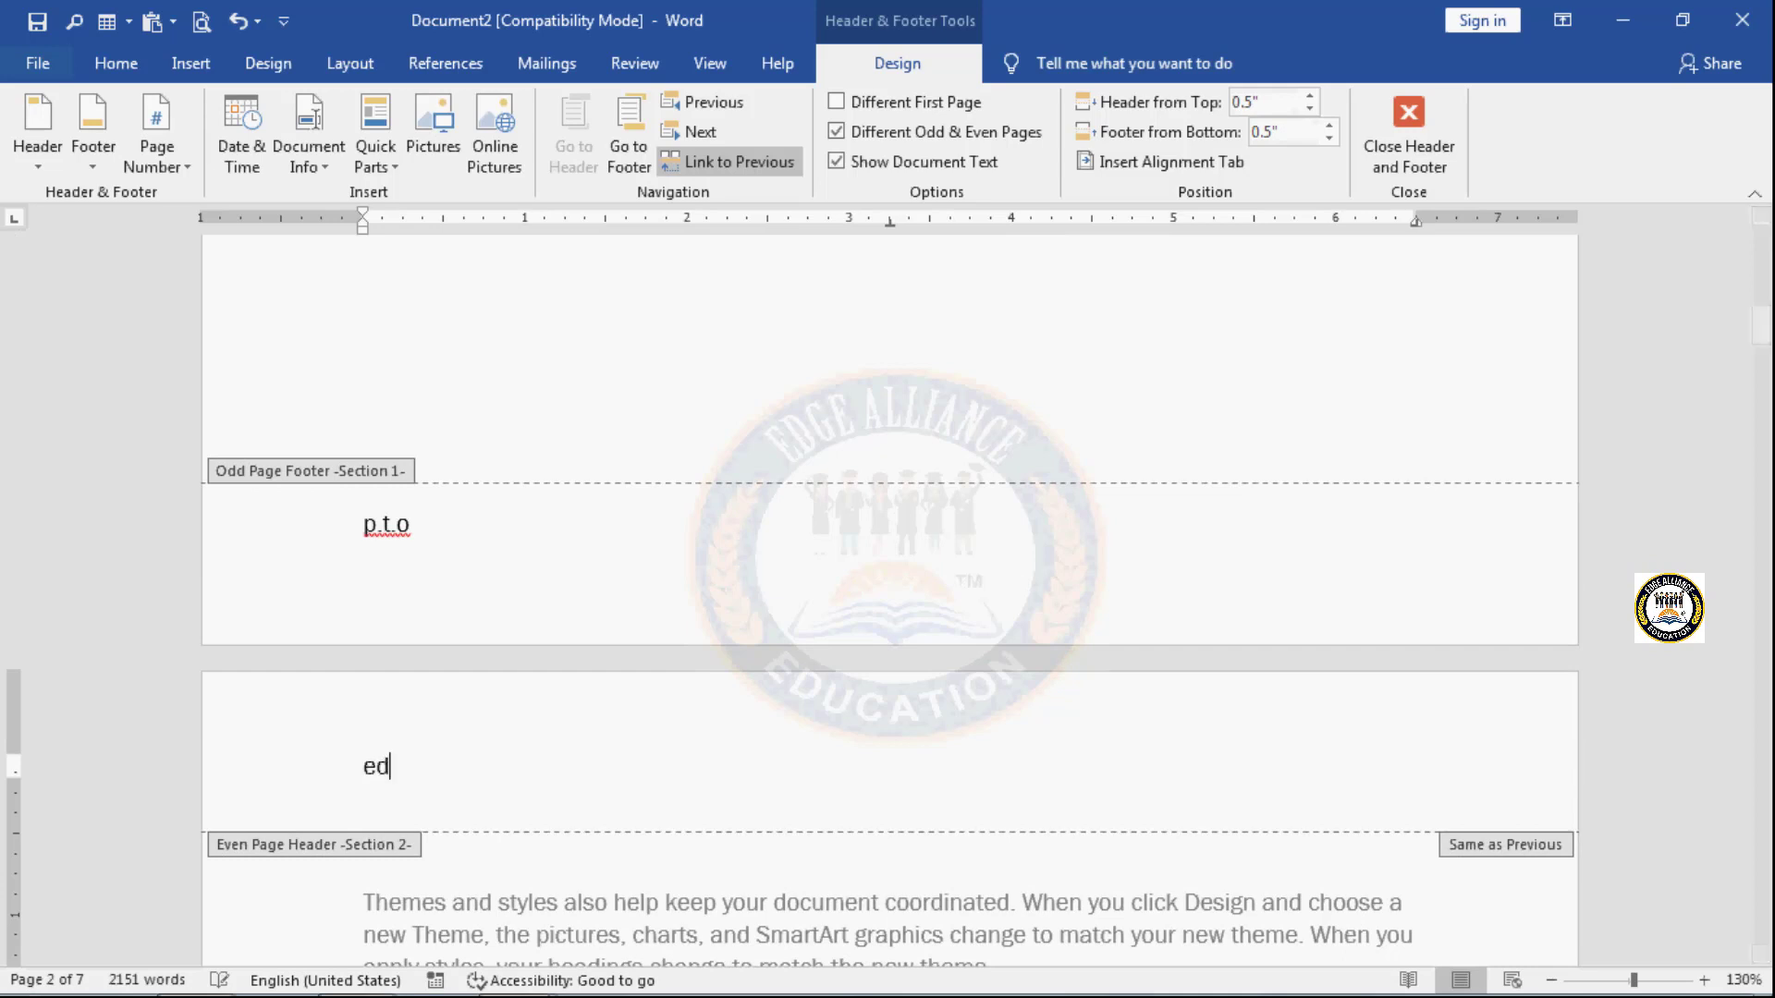
pyautogui.write('f')
pyautogui.write('ge edu')
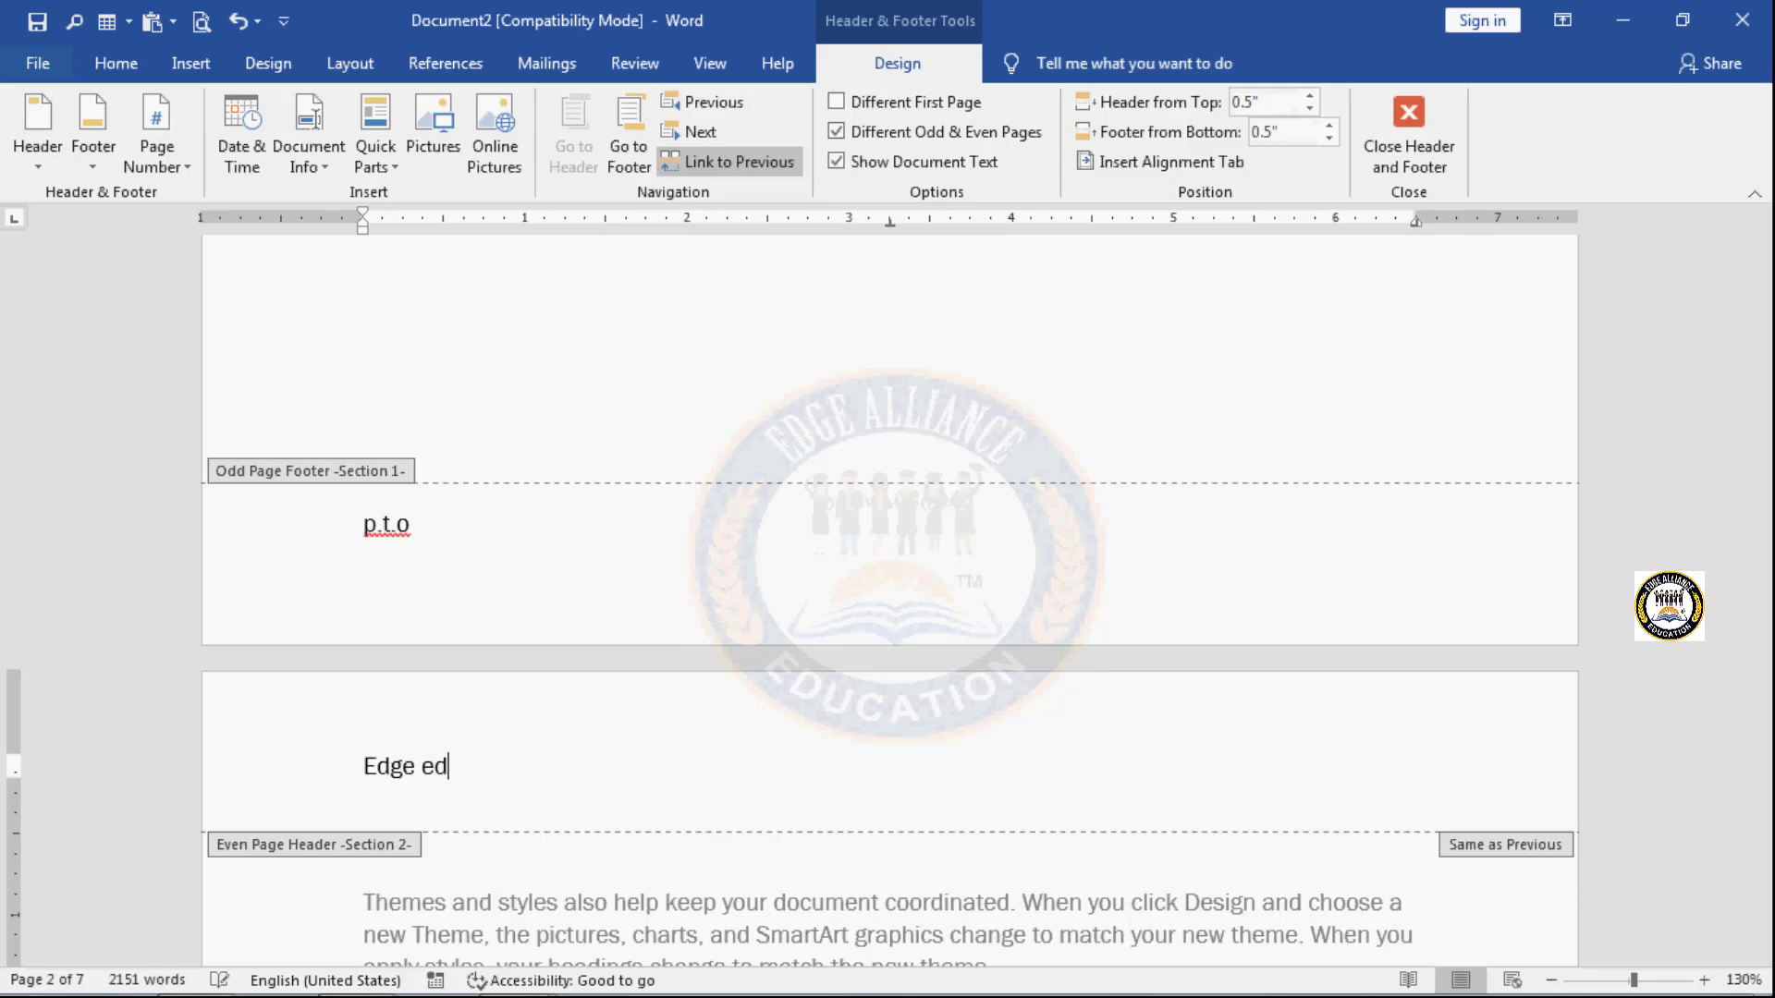
pyautogui.write('cati')
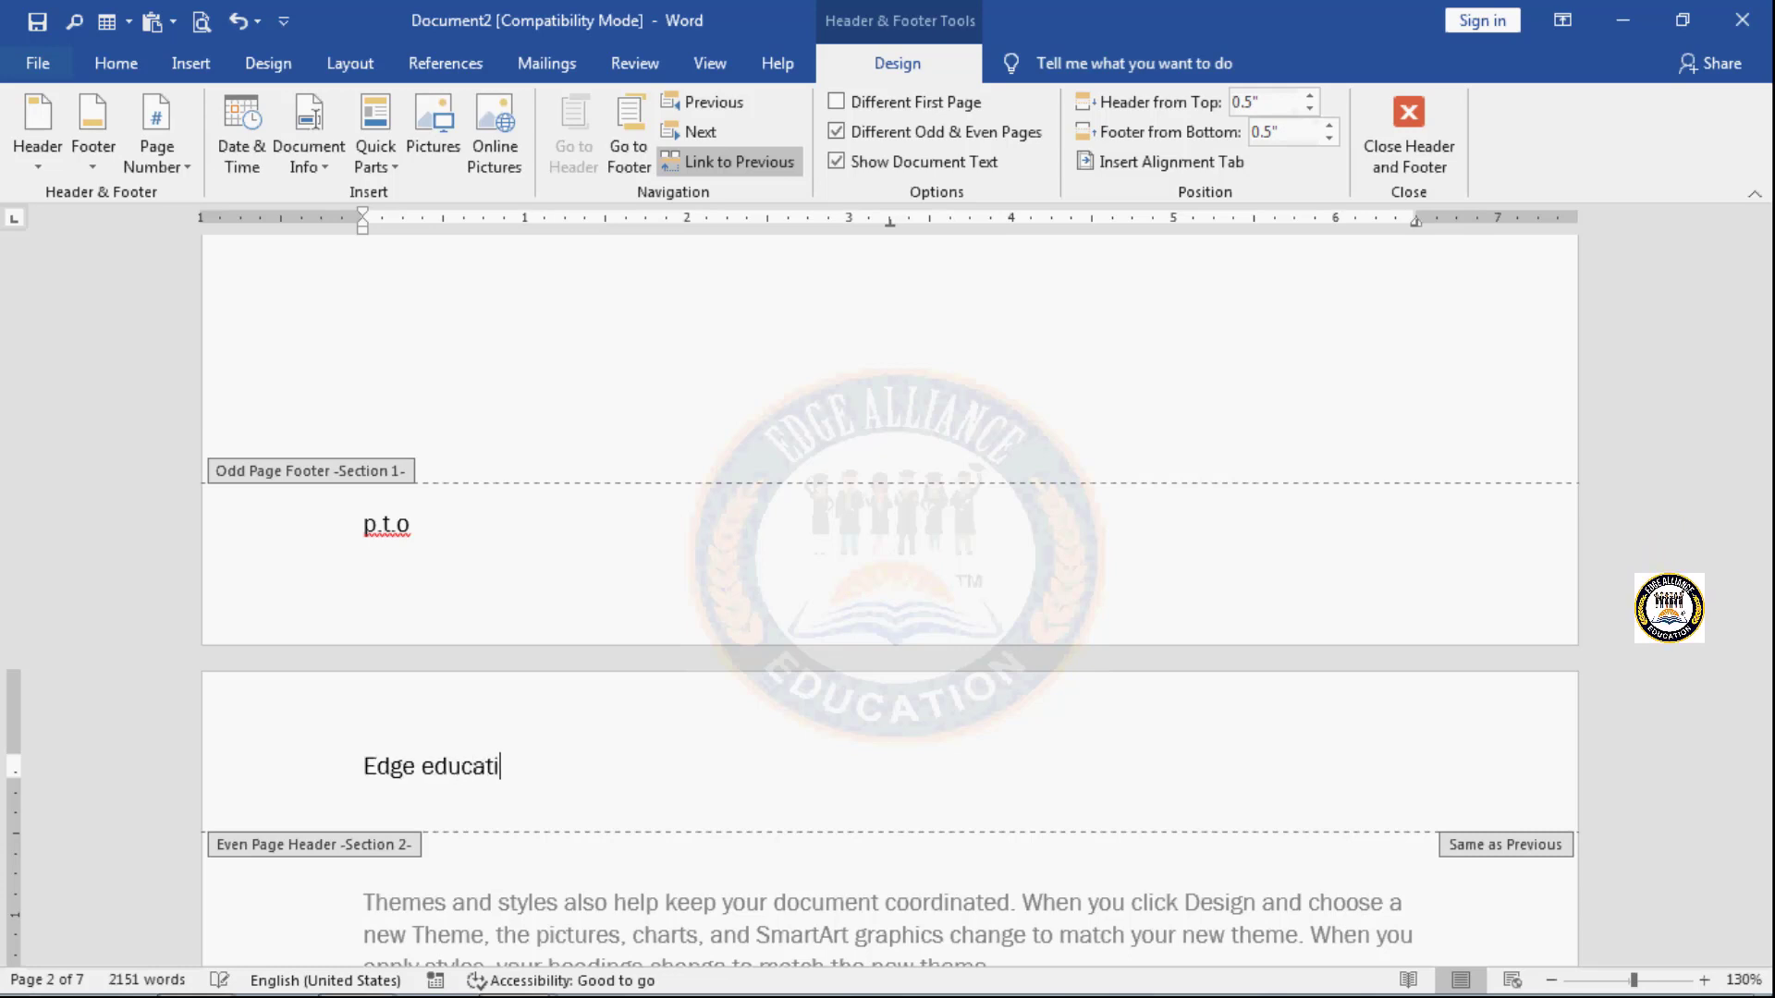
pyautogui.write('on')
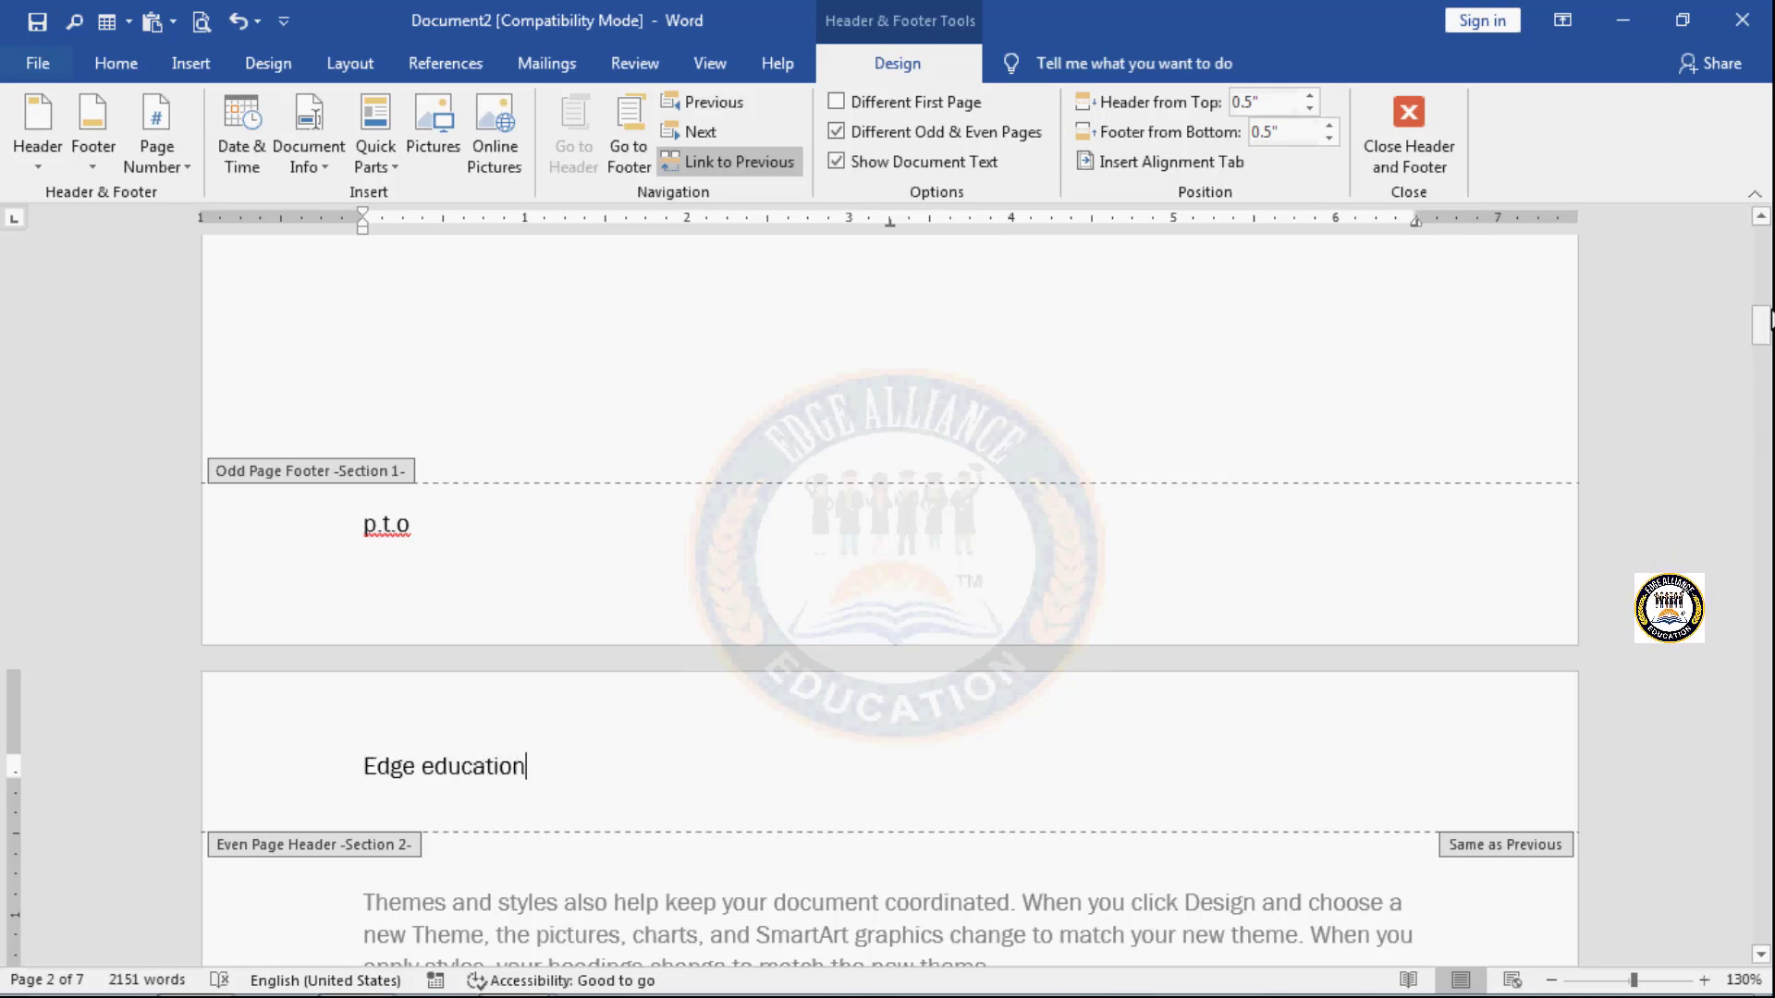
# - Turn off different odd and even pages after checking the even page header in Section 4, and try hiding the document text
pyautogui.moveTo(1761, 323); pyautogui.dragTo(1764, 539)
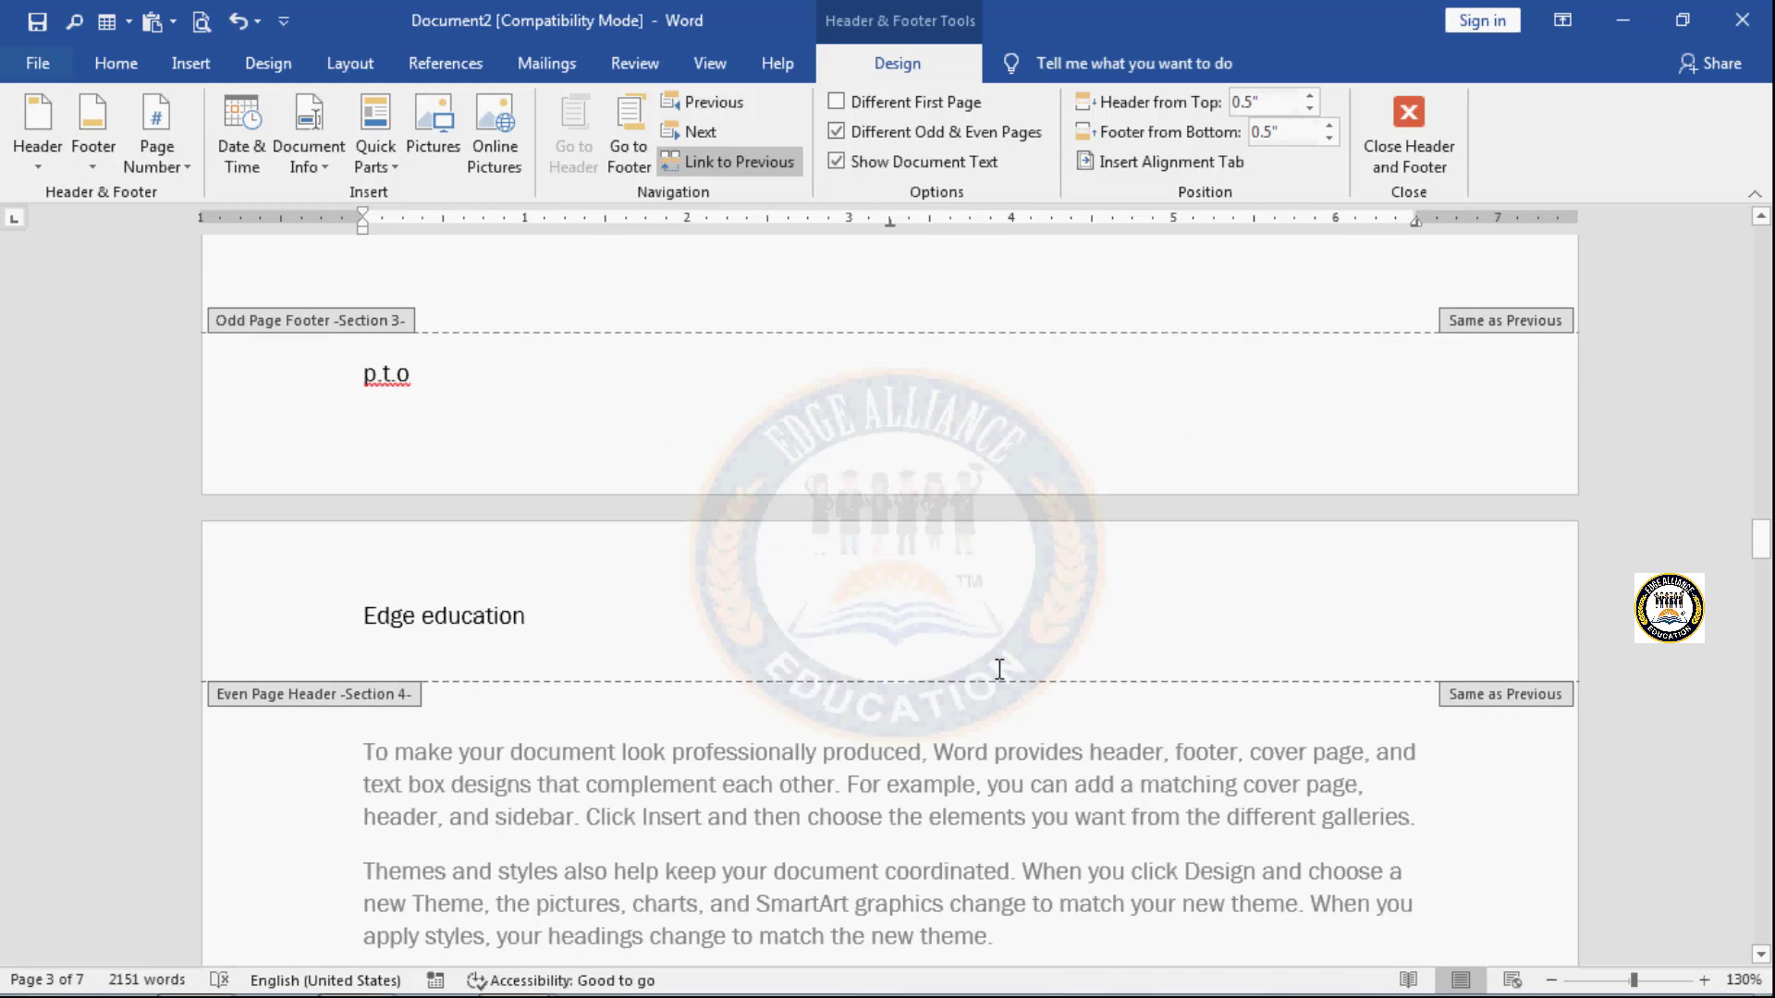
pyautogui.scroll(10, 999, 668)
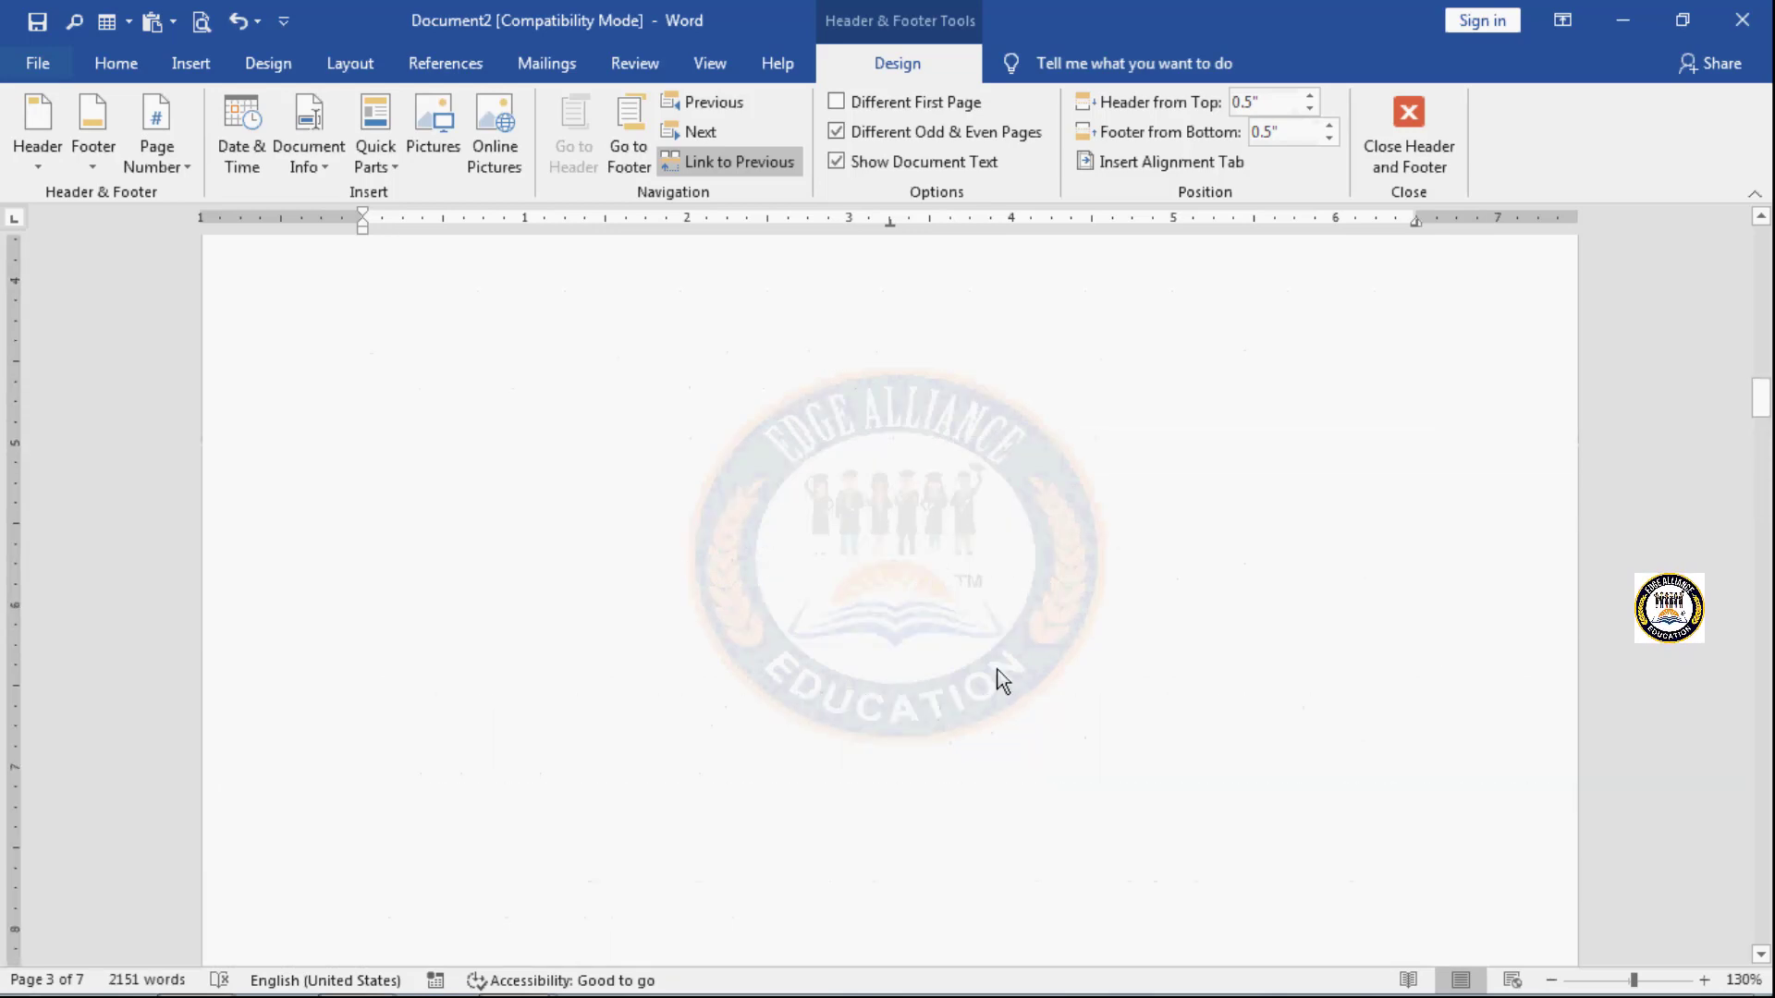
pyautogui.scroll(3, 1003, 681)
pyautogui.click(874, 135)
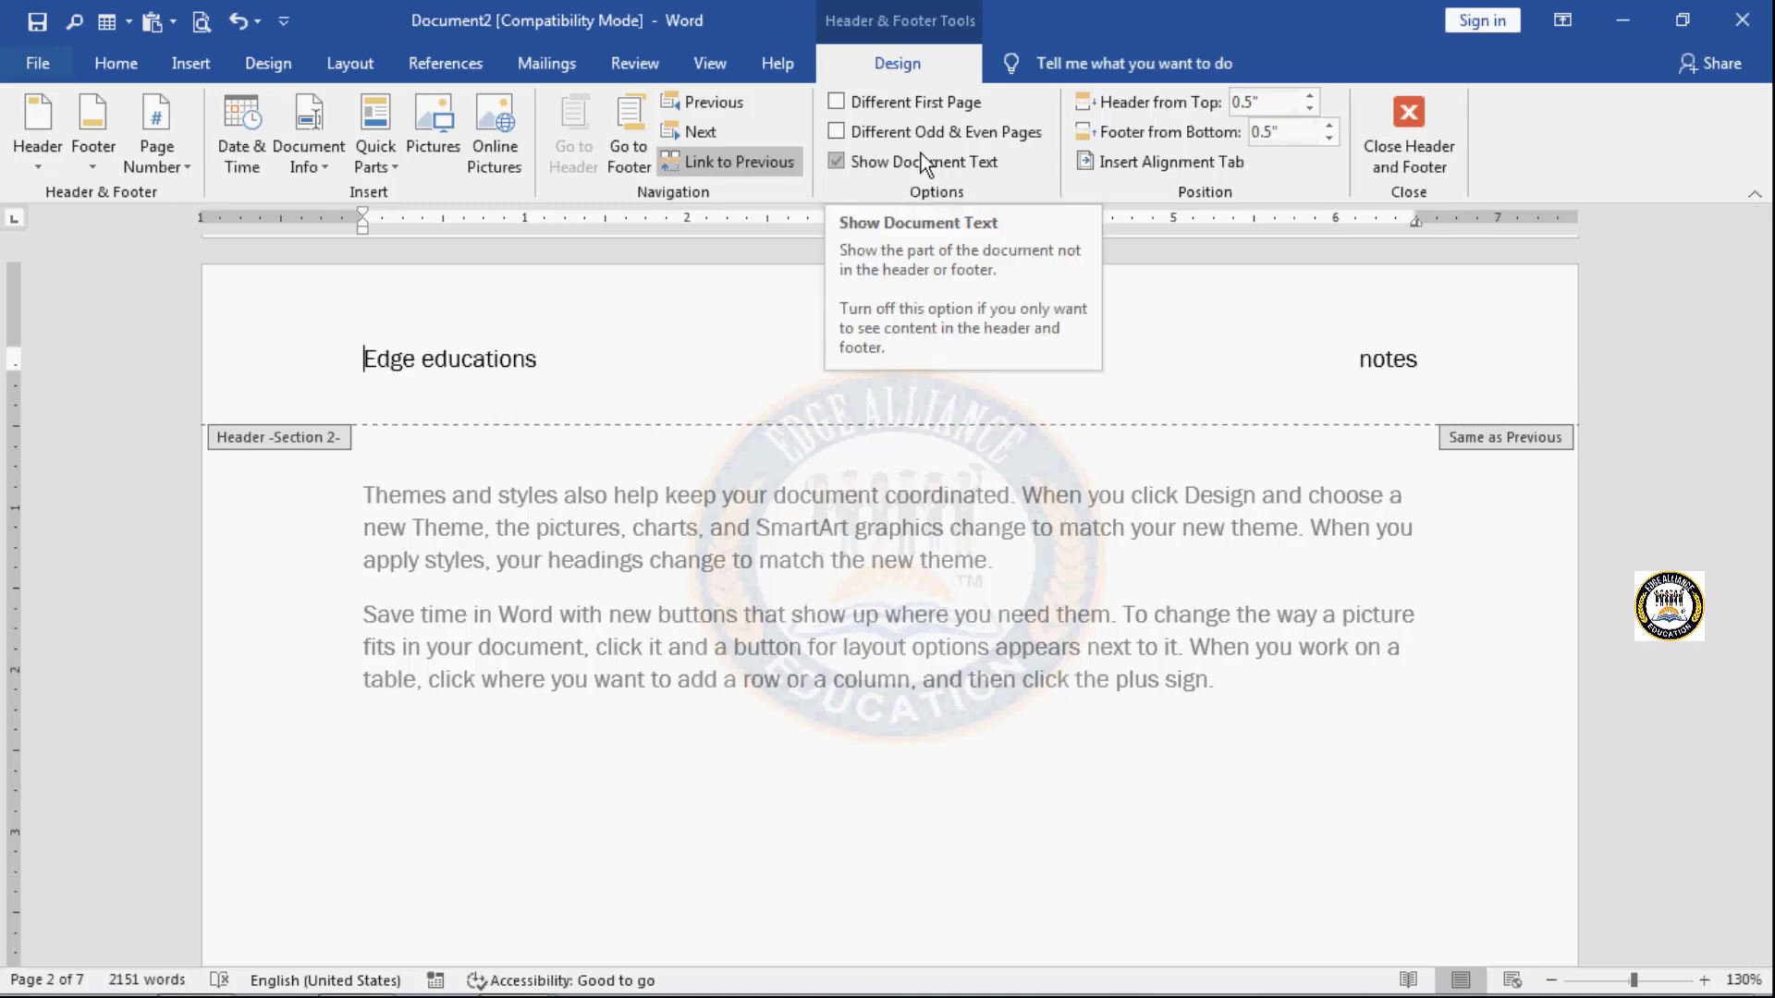
pyautogui.click(838, 164)
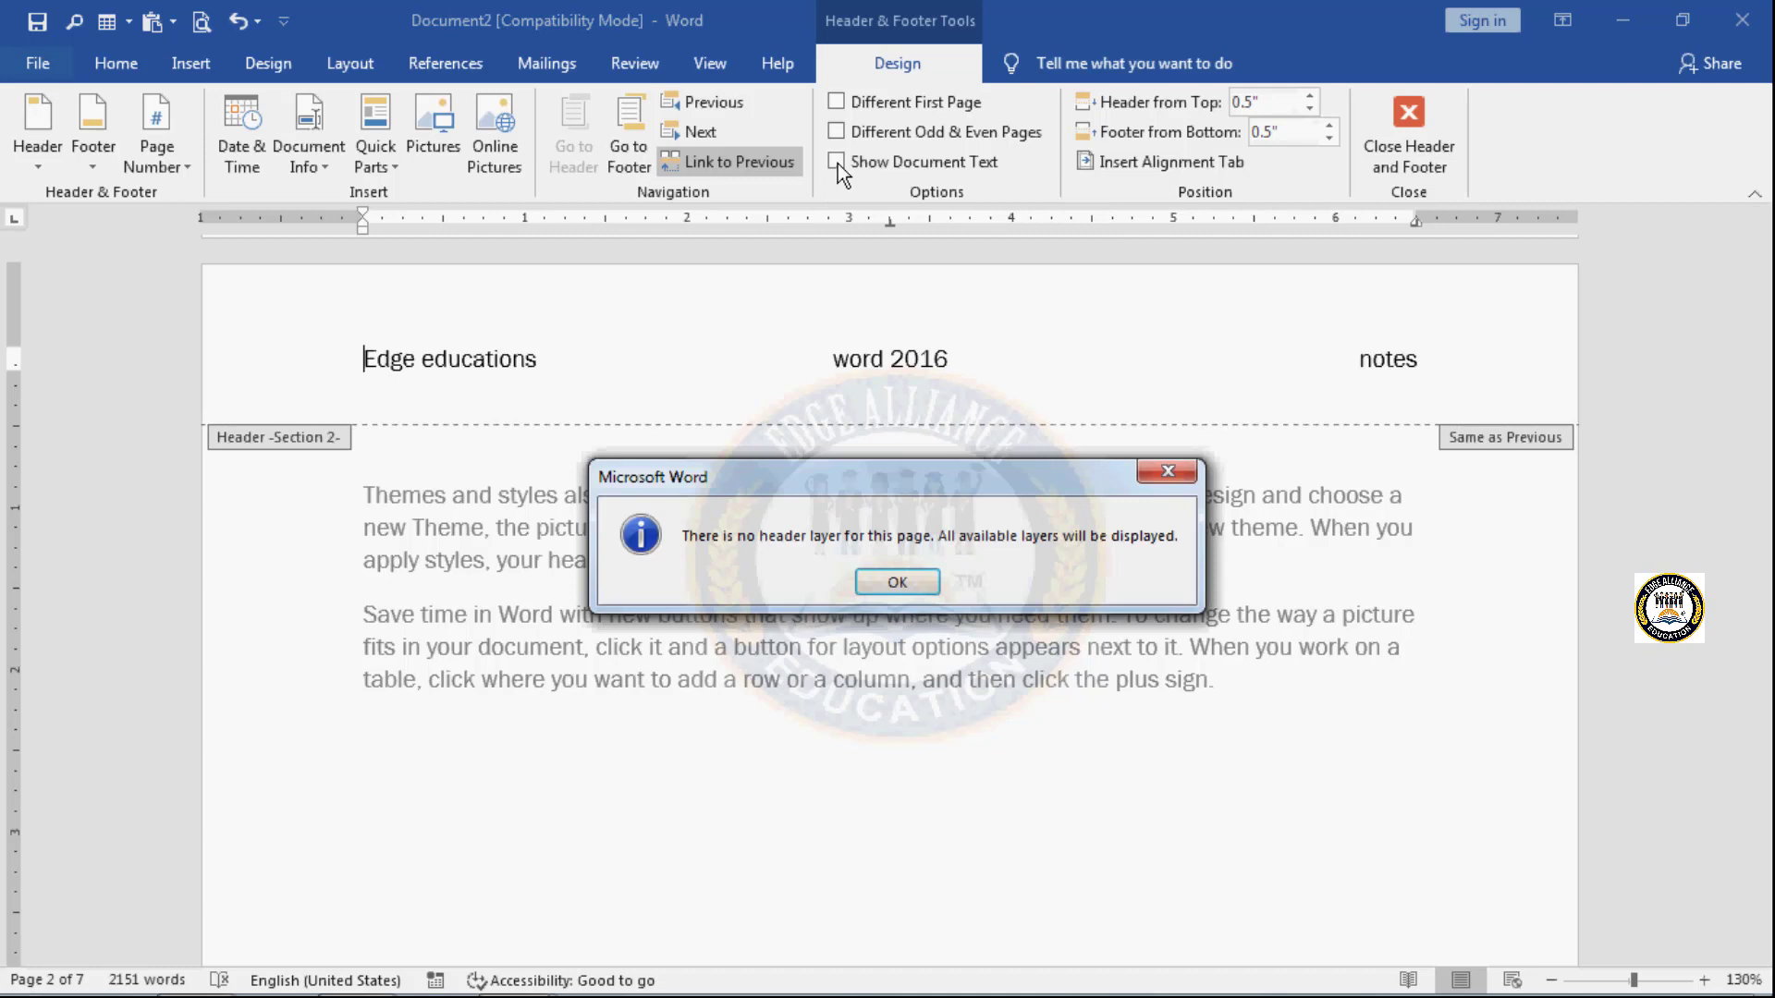
pyautogui.click(895, 584)
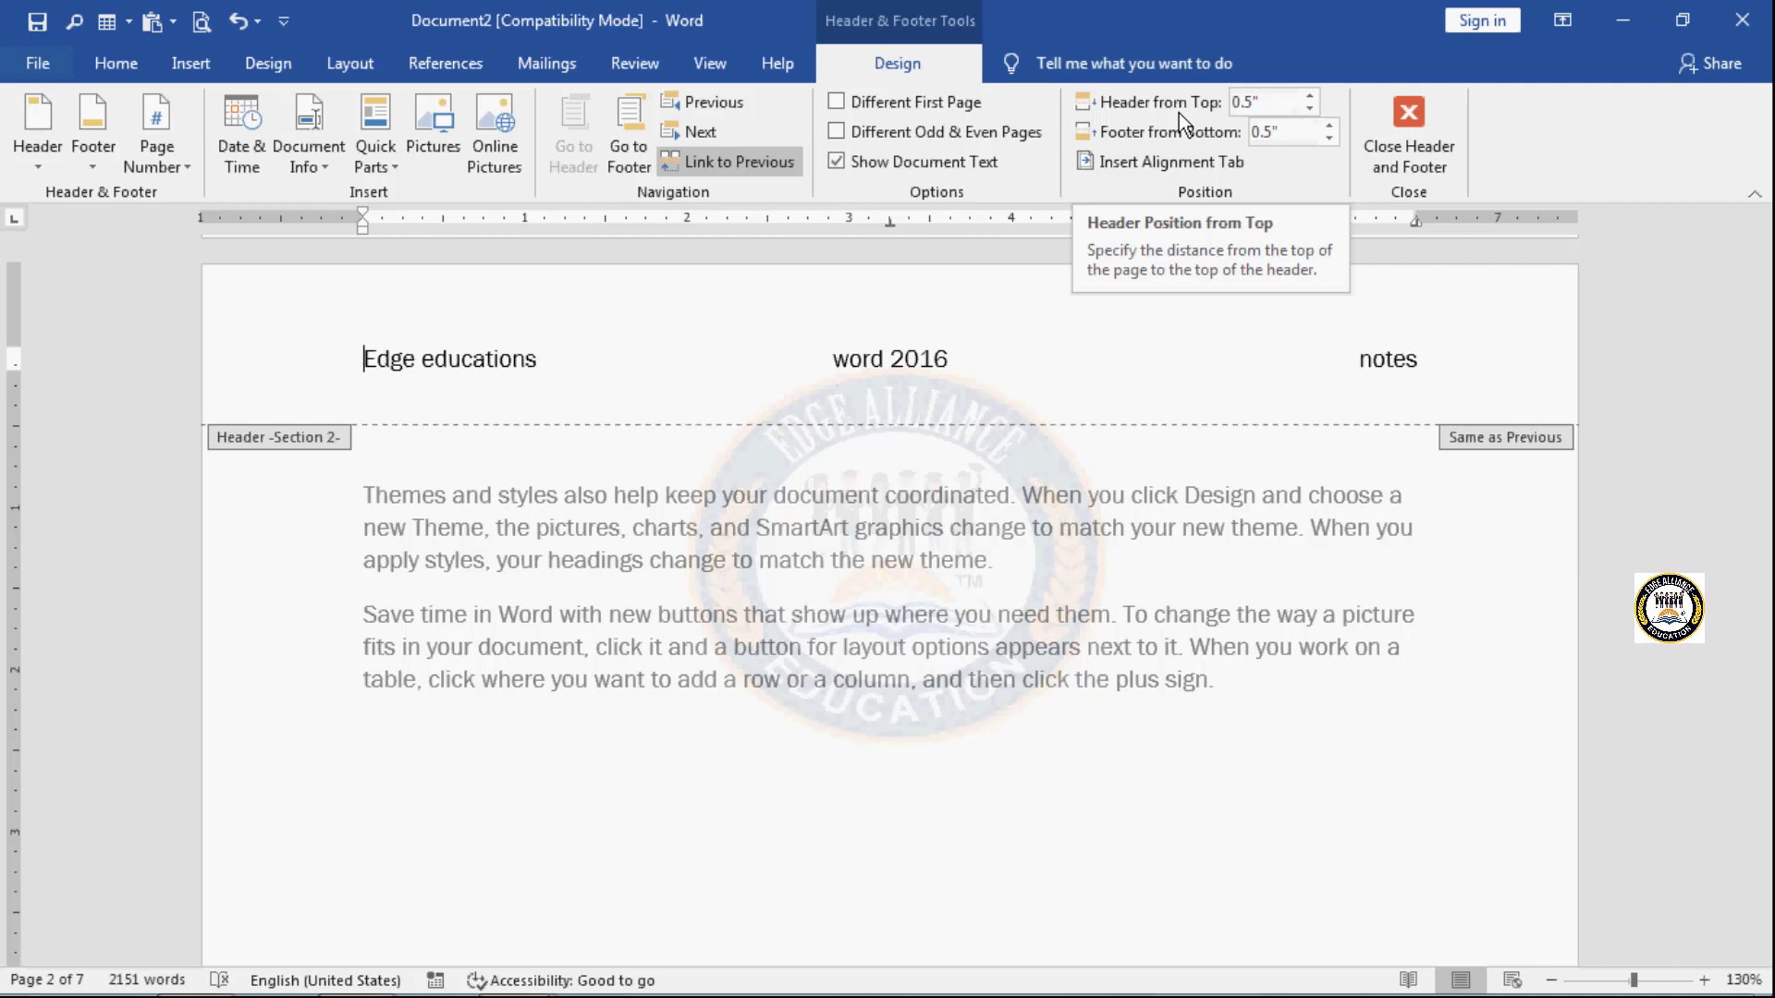
# - Increase the Section 2 header's distance from the top of the page to 1.2"
pyautogui.click(1309, 97)
pyautogui.click(1309, 97)
pyautogui.click(1309, 97)
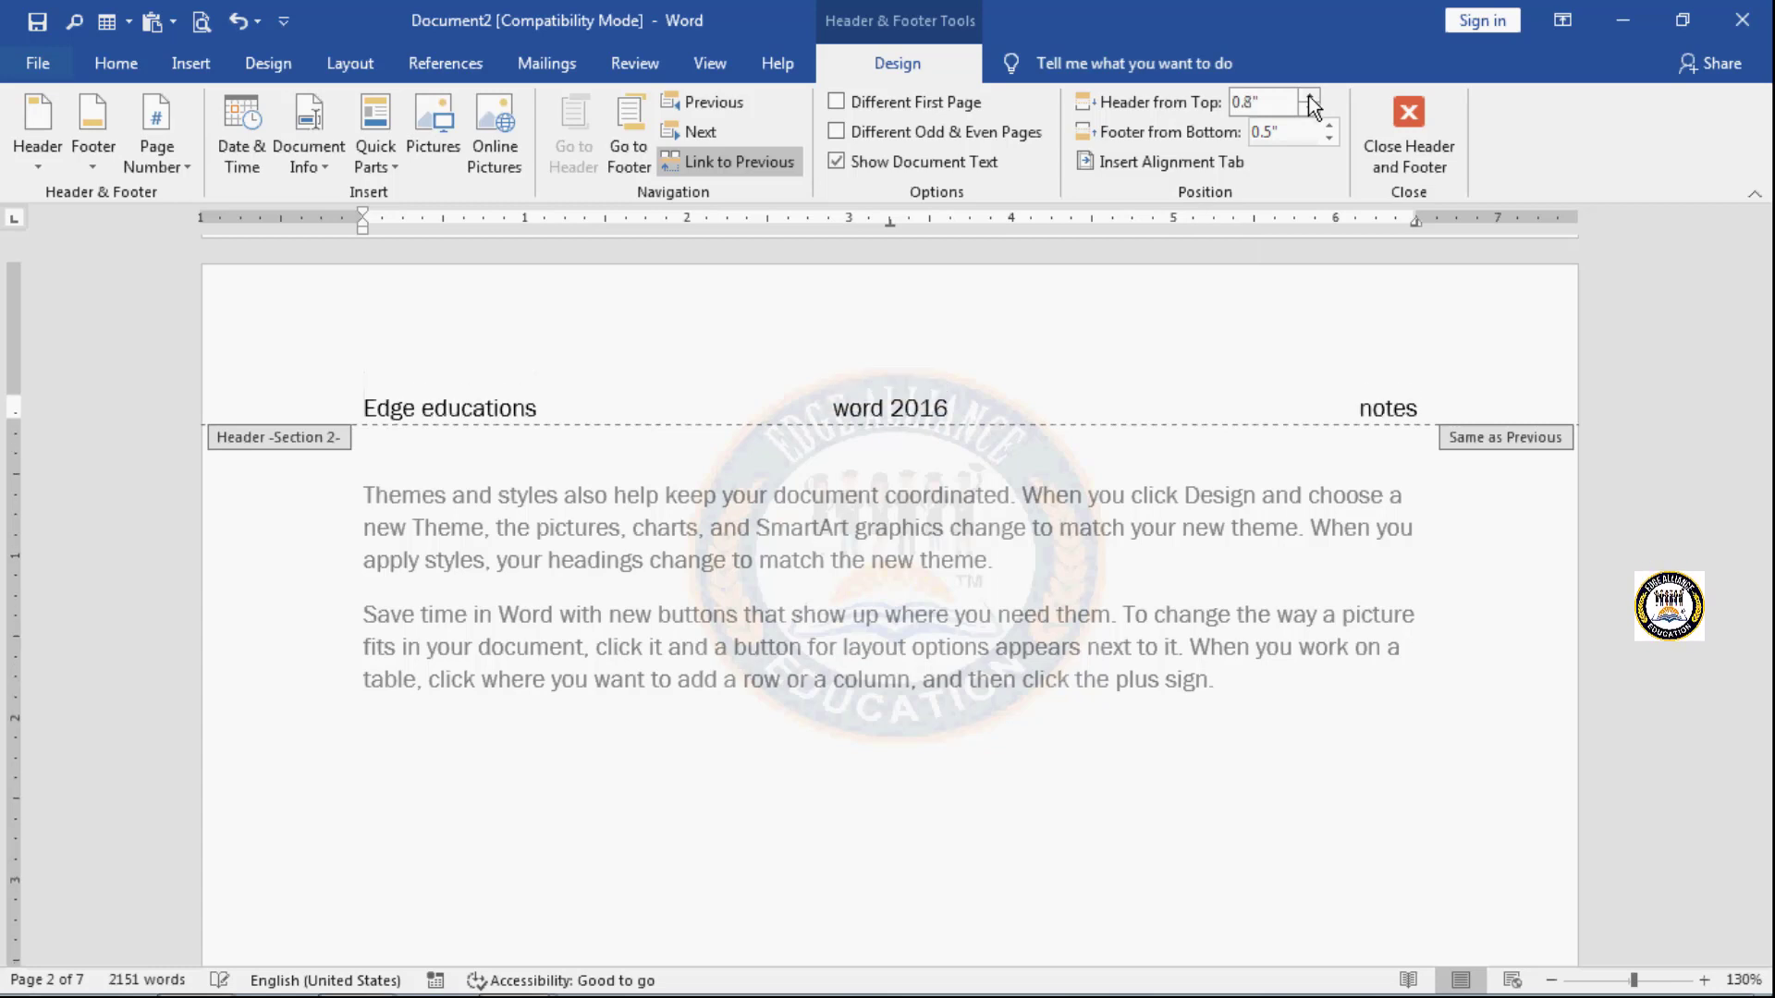
pyautogui.click(1309, 97)
pyautogui.click(1309, 97)
pyautogui.click(1309, 97)
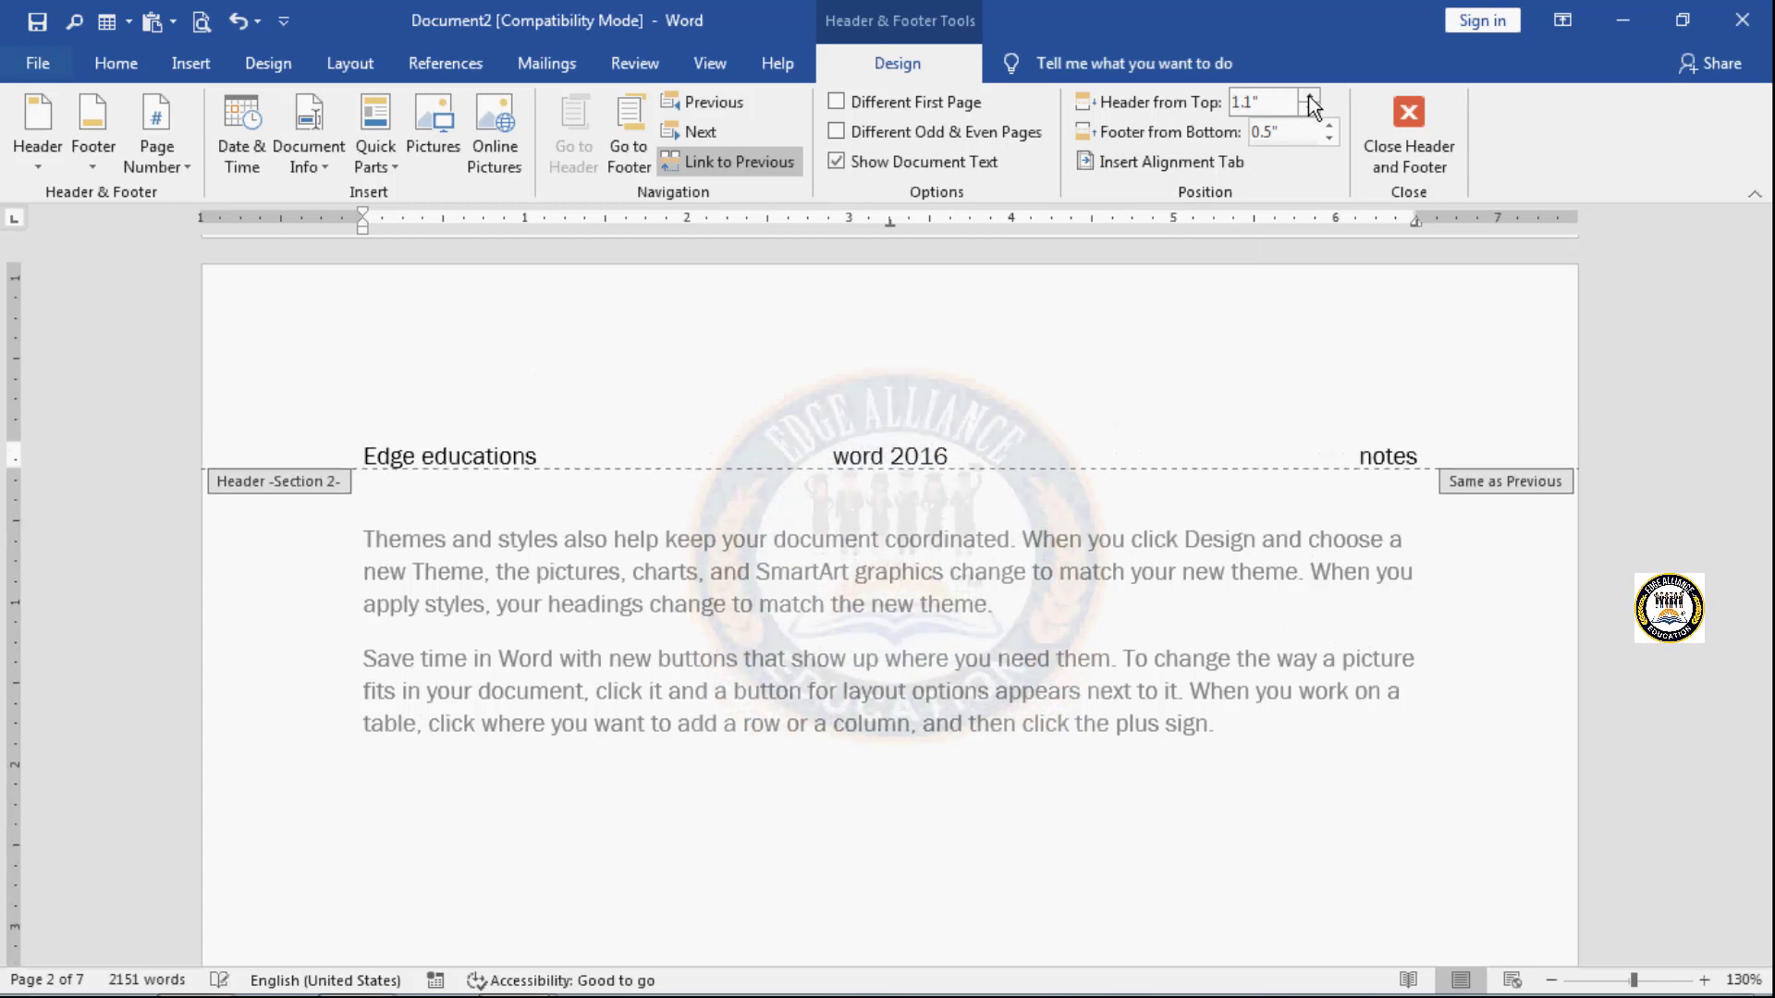
pyautogui.click(1309, 97)
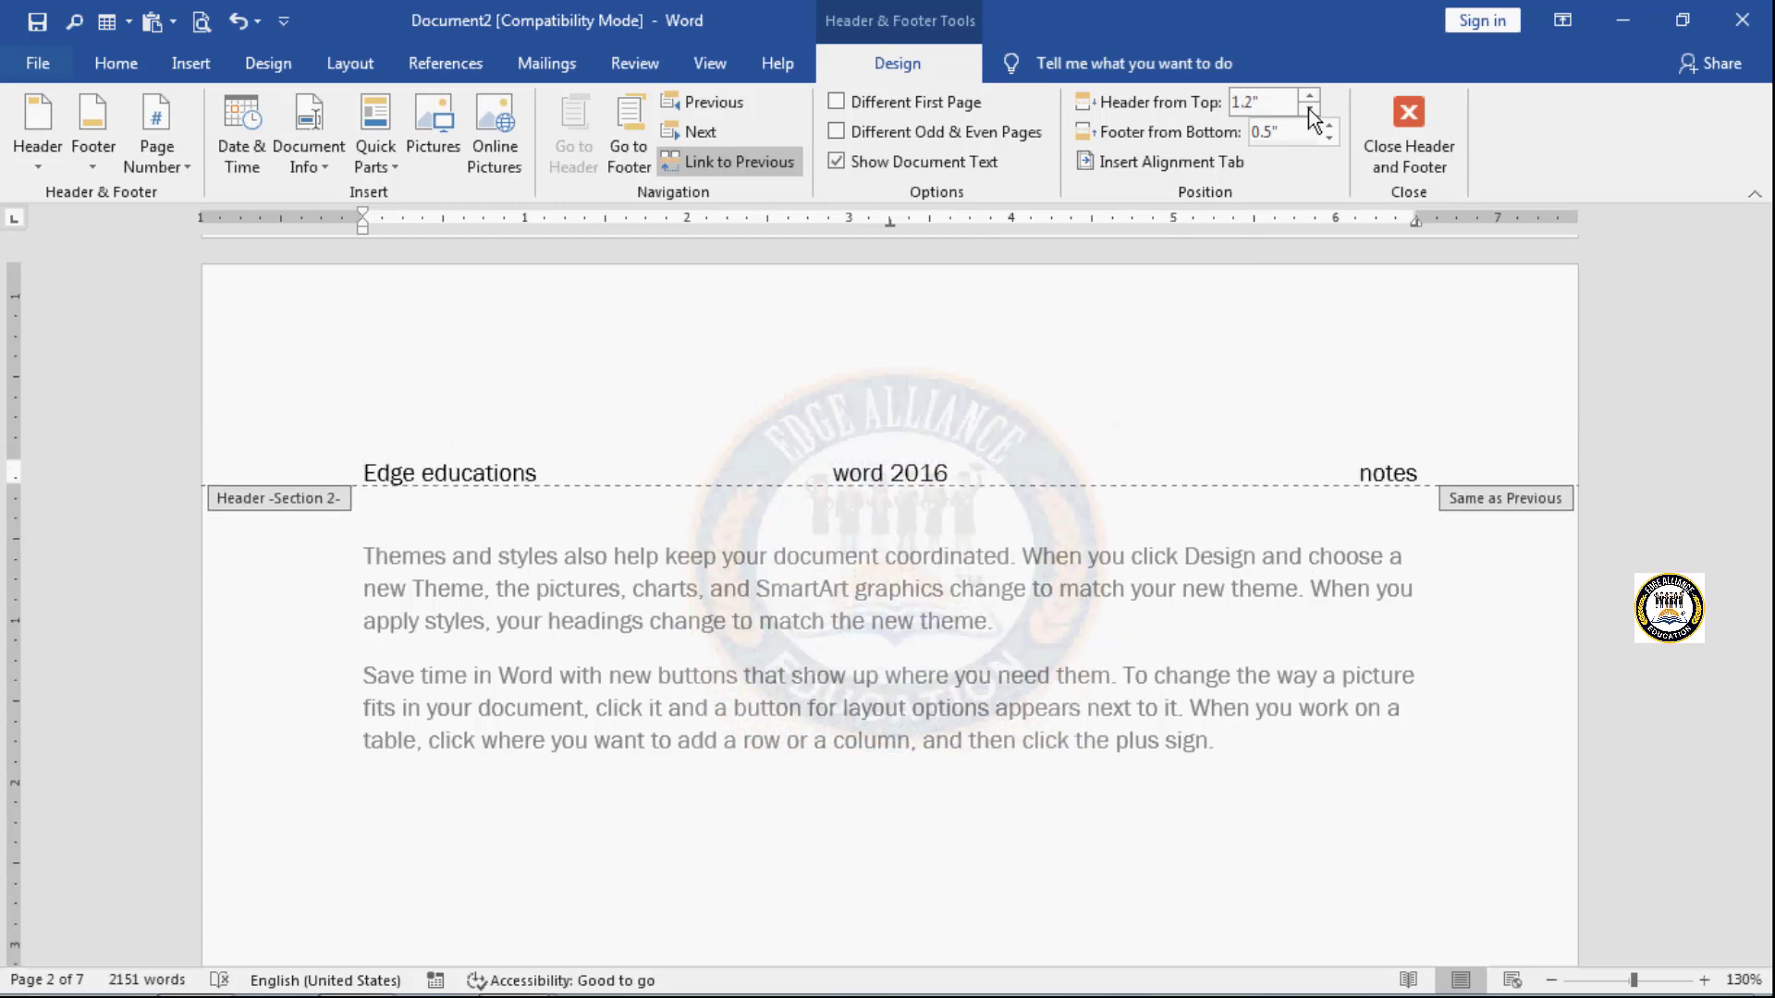
# - Reduce the Section 2 header's distance from the top of the page to 0.4"
pyautogui.click(1310, 110)
pyautogui.click(1310, 110)
pyautogui.click(1310, 110)
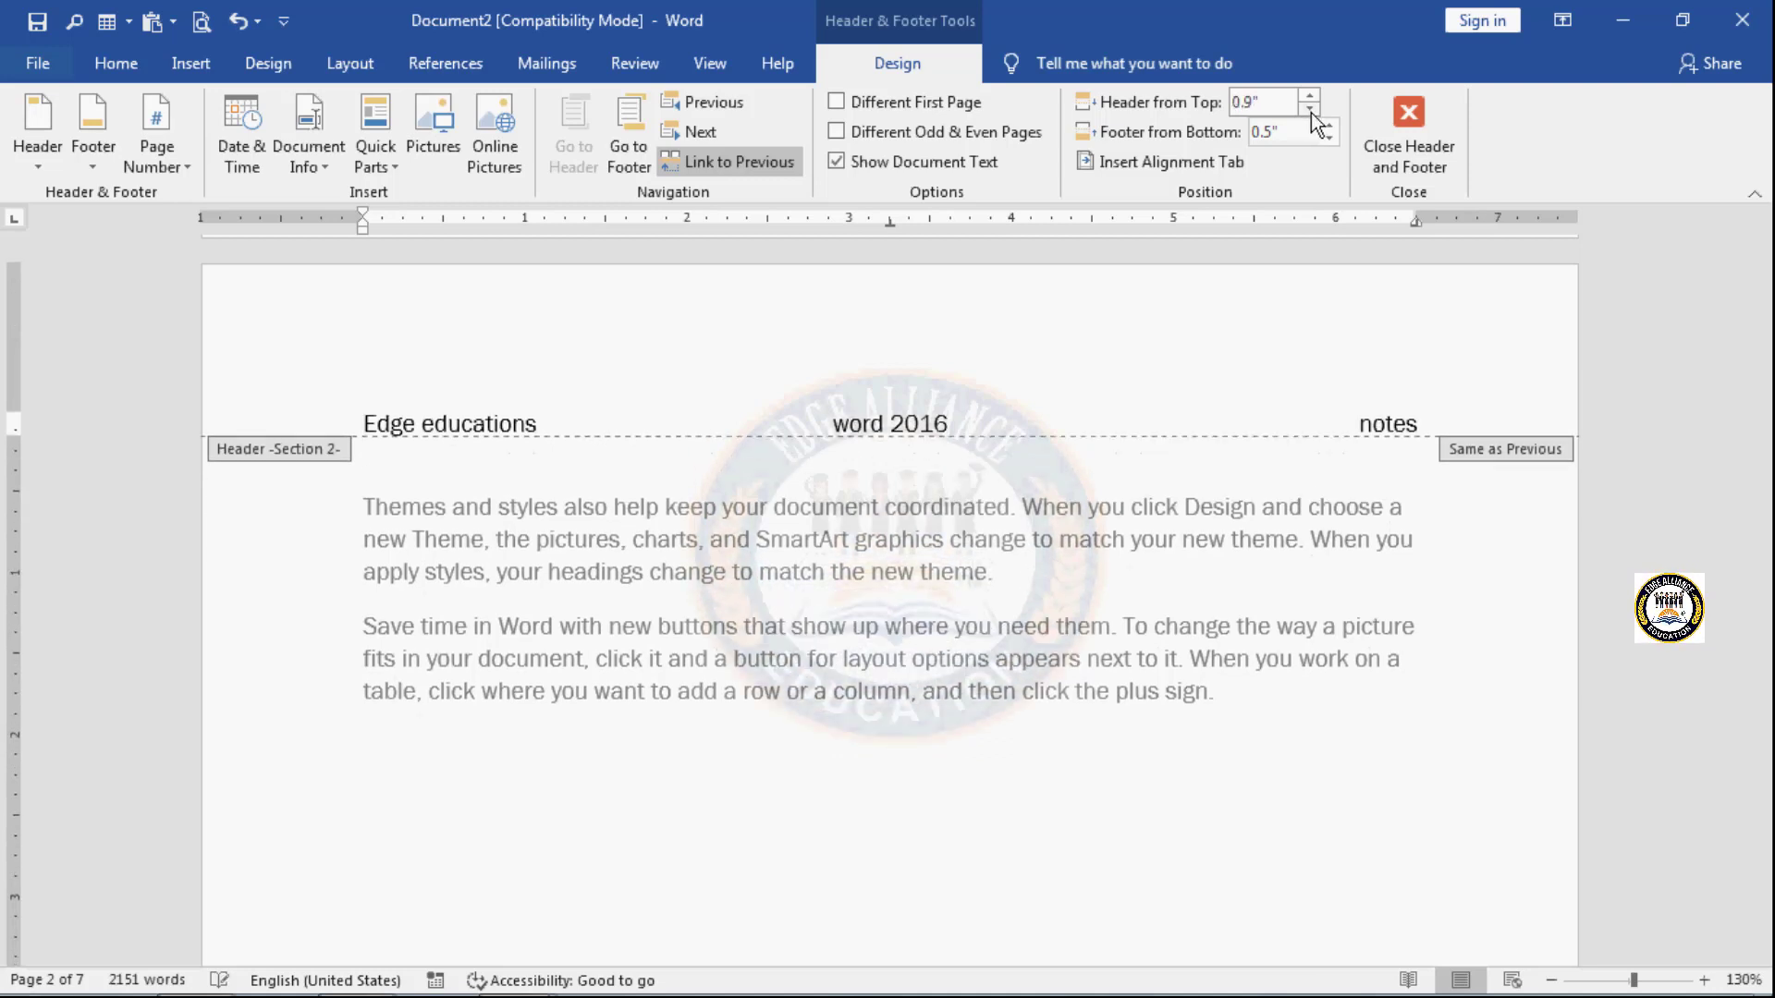
pyautogui.click(1310, 110)
pyautogui.click(1310, 110)
pyautogui.click(1310, 110)
pyautogui.click(1310, 110)
pyautogui.click(1310, 110)
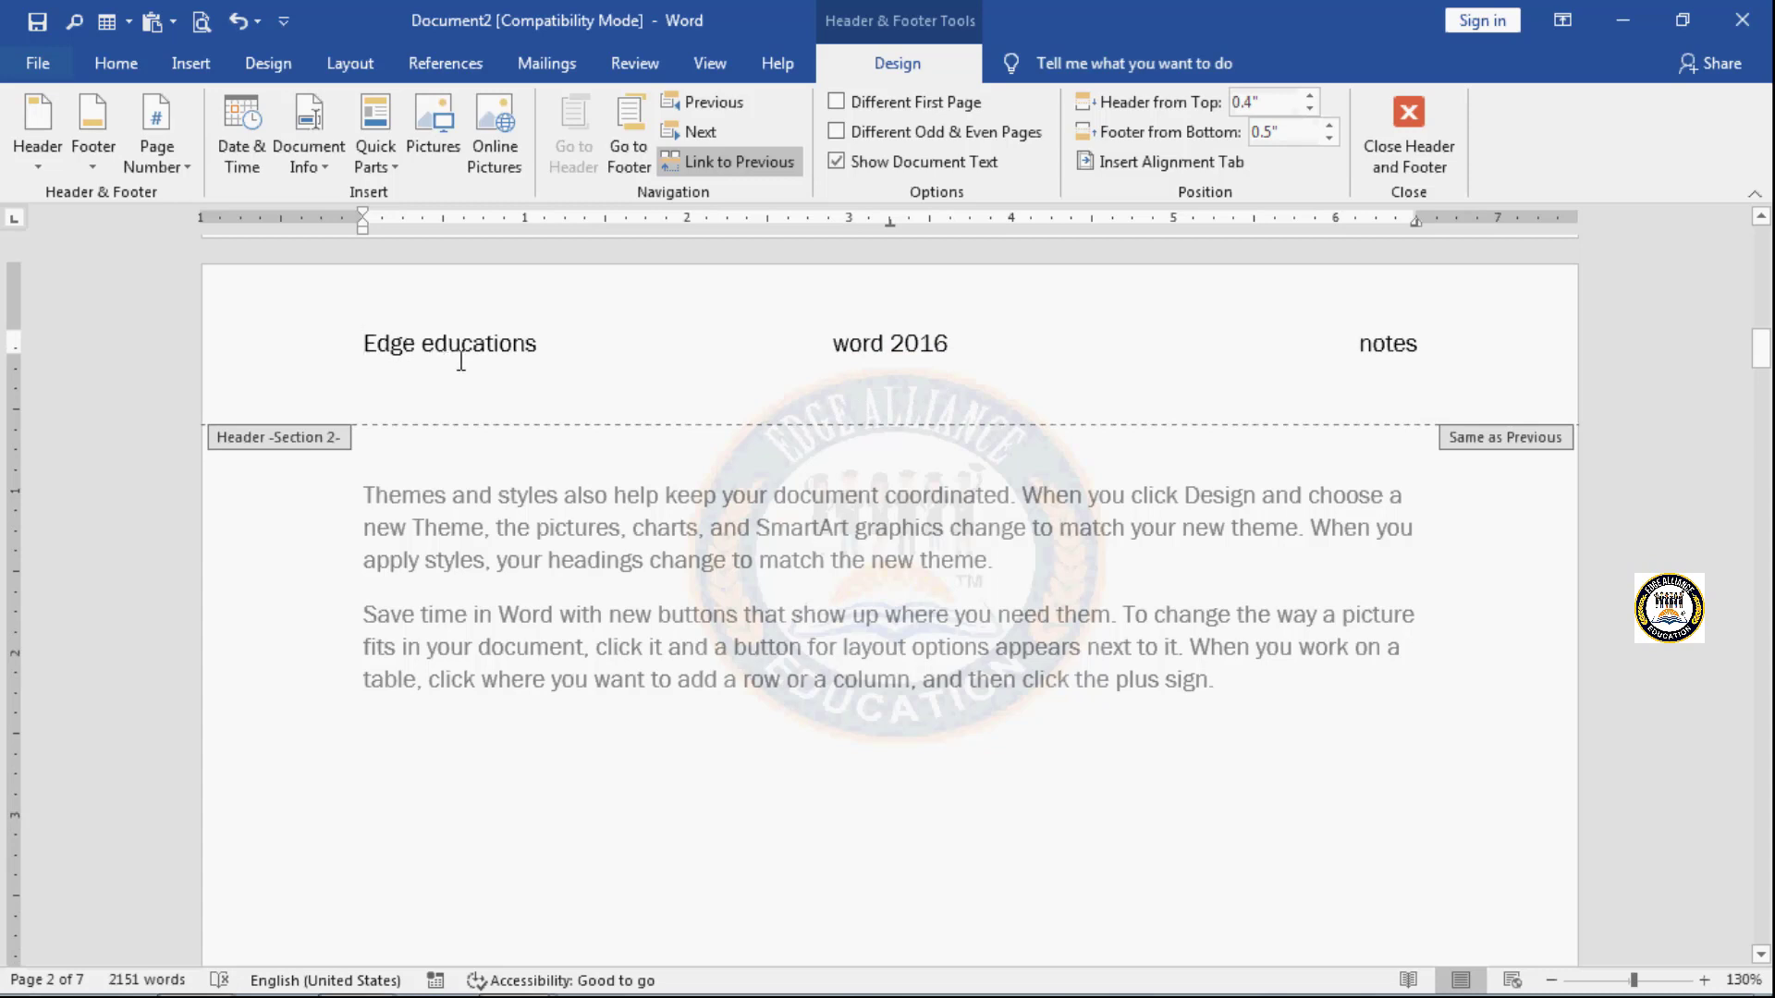
# - Increase the Section 2 footer's distance from the bottom of the page to 0.6" and check the footer's position
pyautogui.scroll(-5, 745, 690)
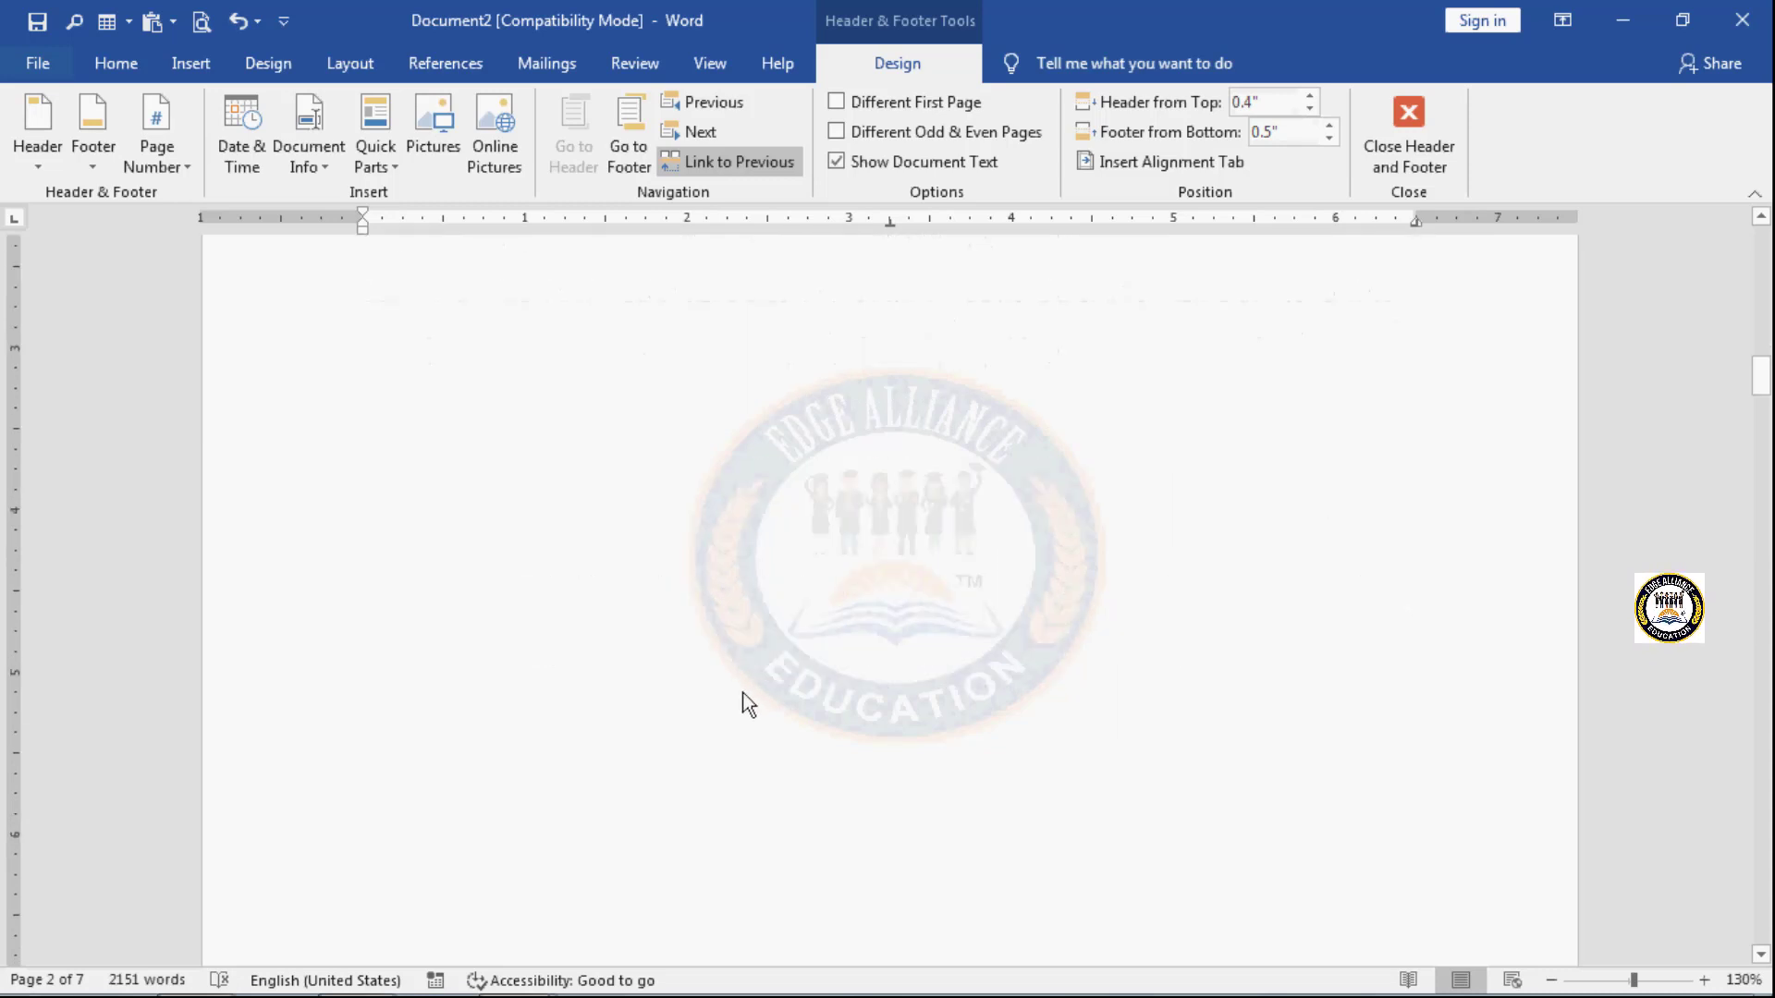
pyautogui.scroll(-6, 745, 702)
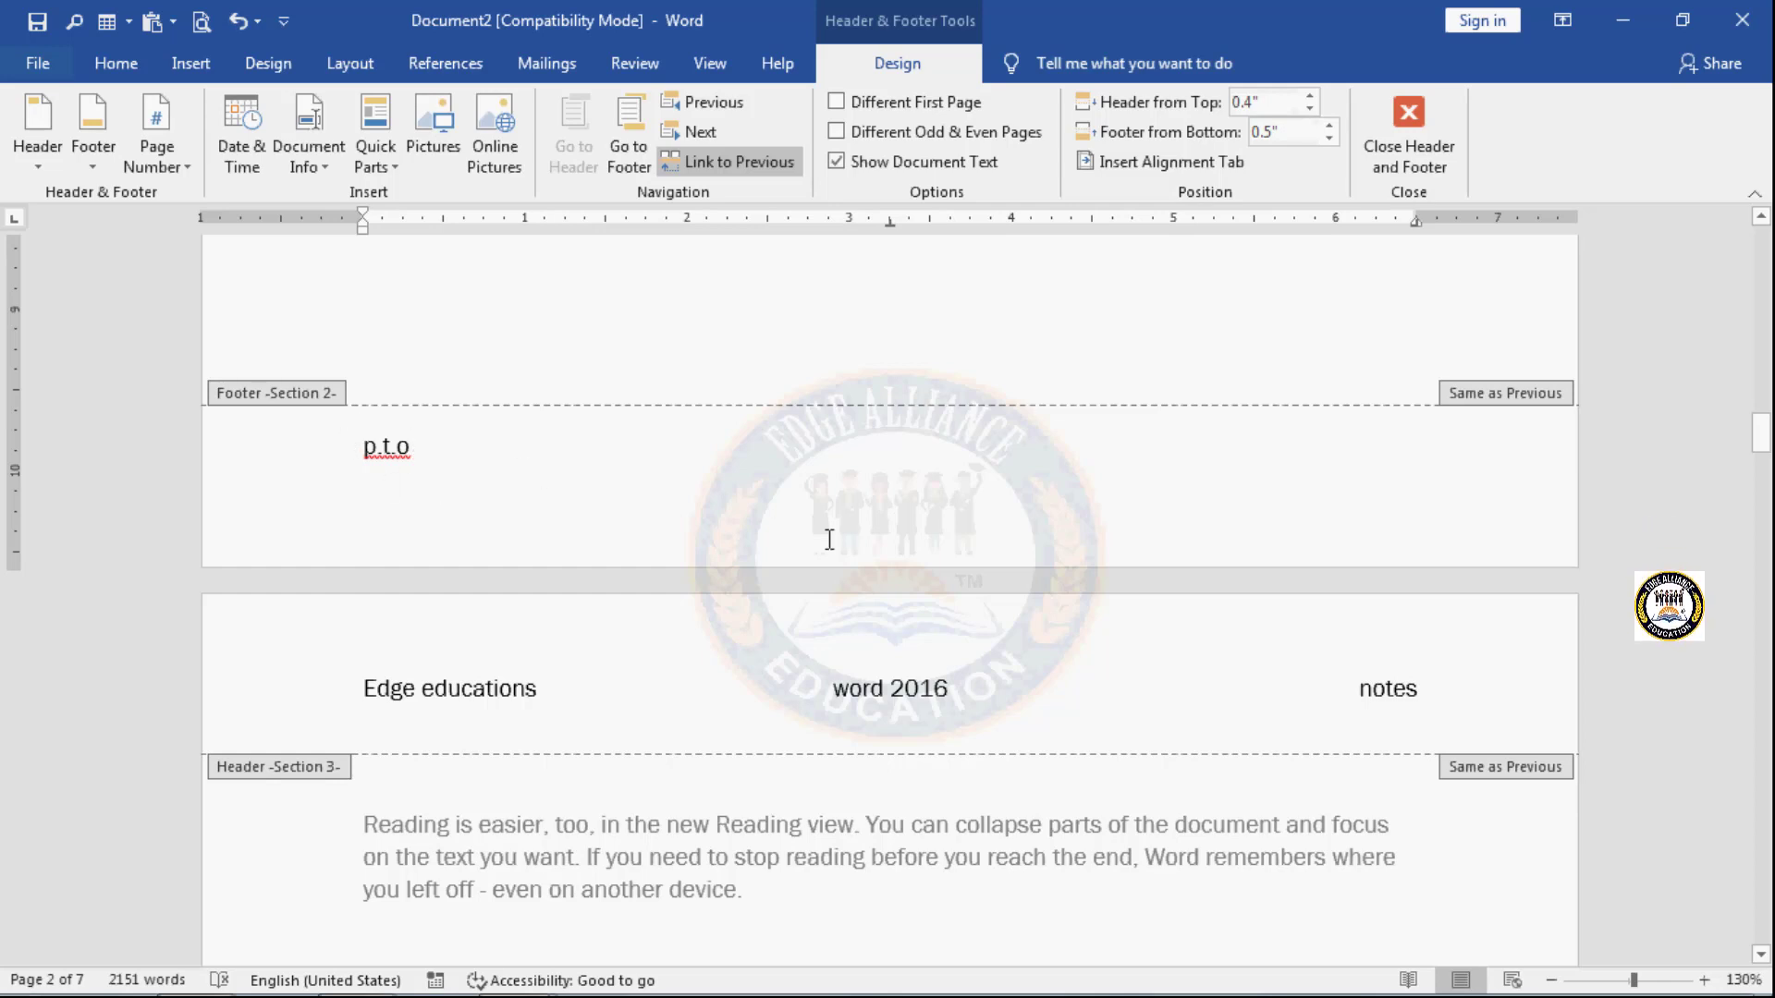
pyautogui.click(1331, 125)
pyautogui.scroll(-5, 1047, 627)
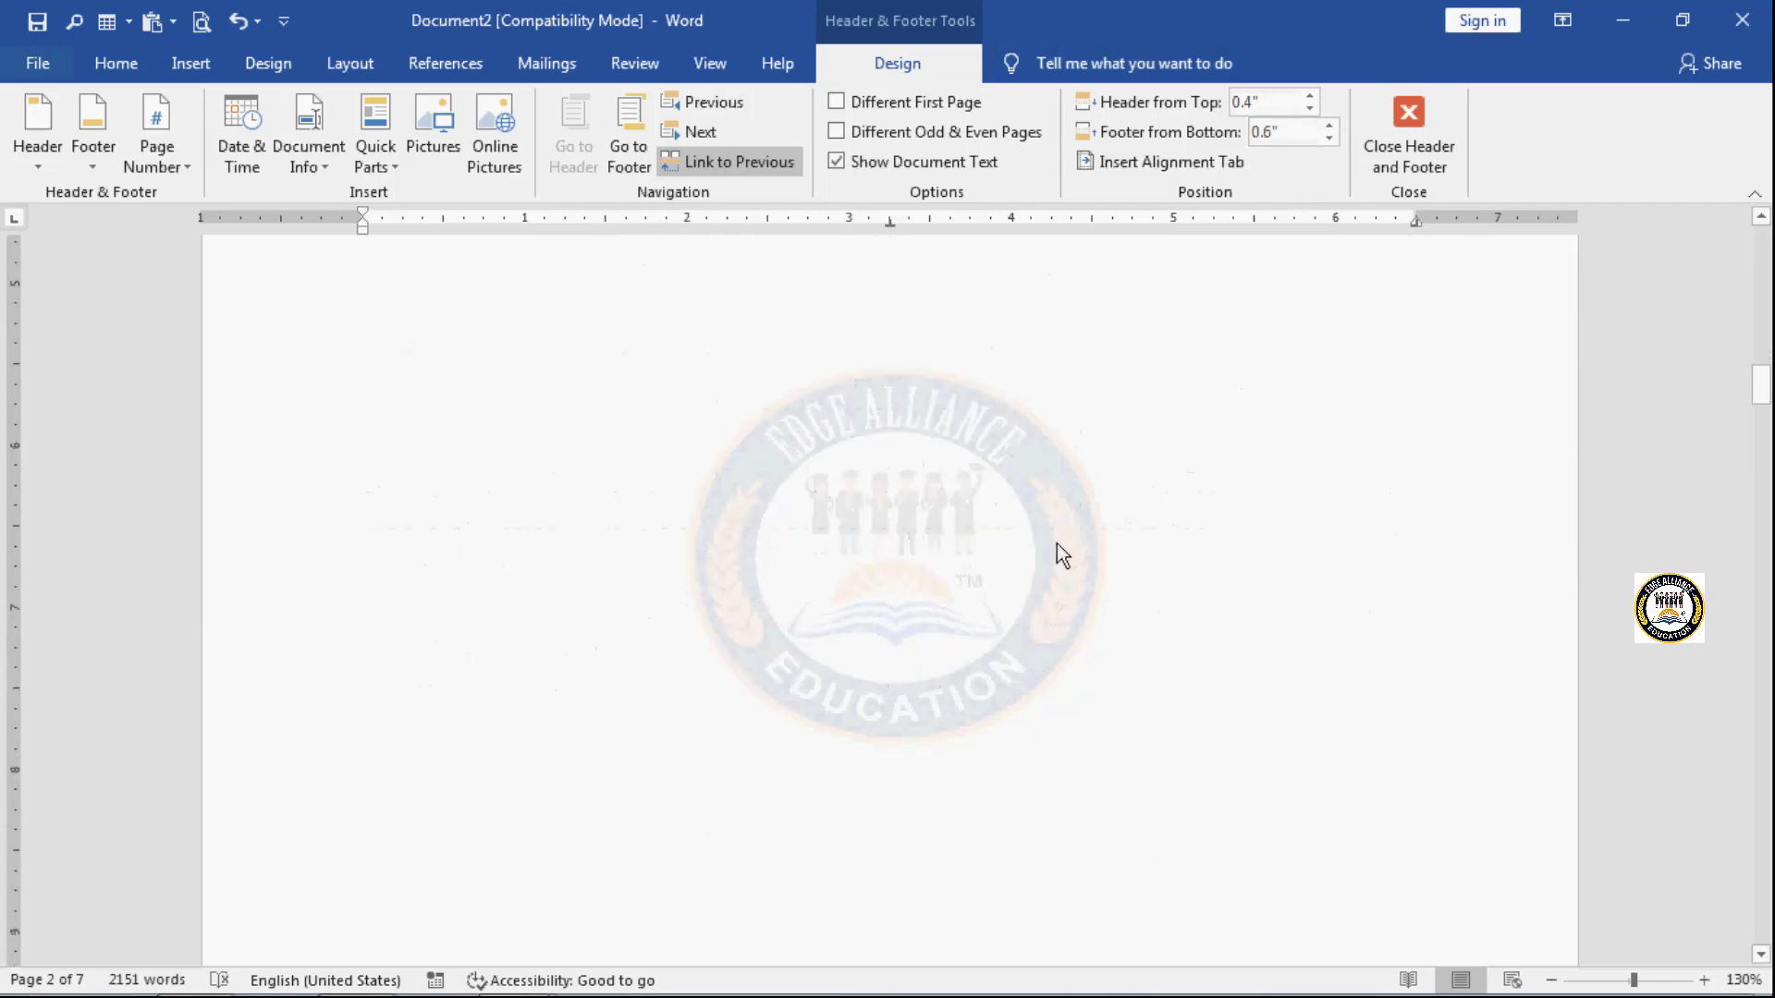
pyautogui.scroll(-5, 1091, 462)
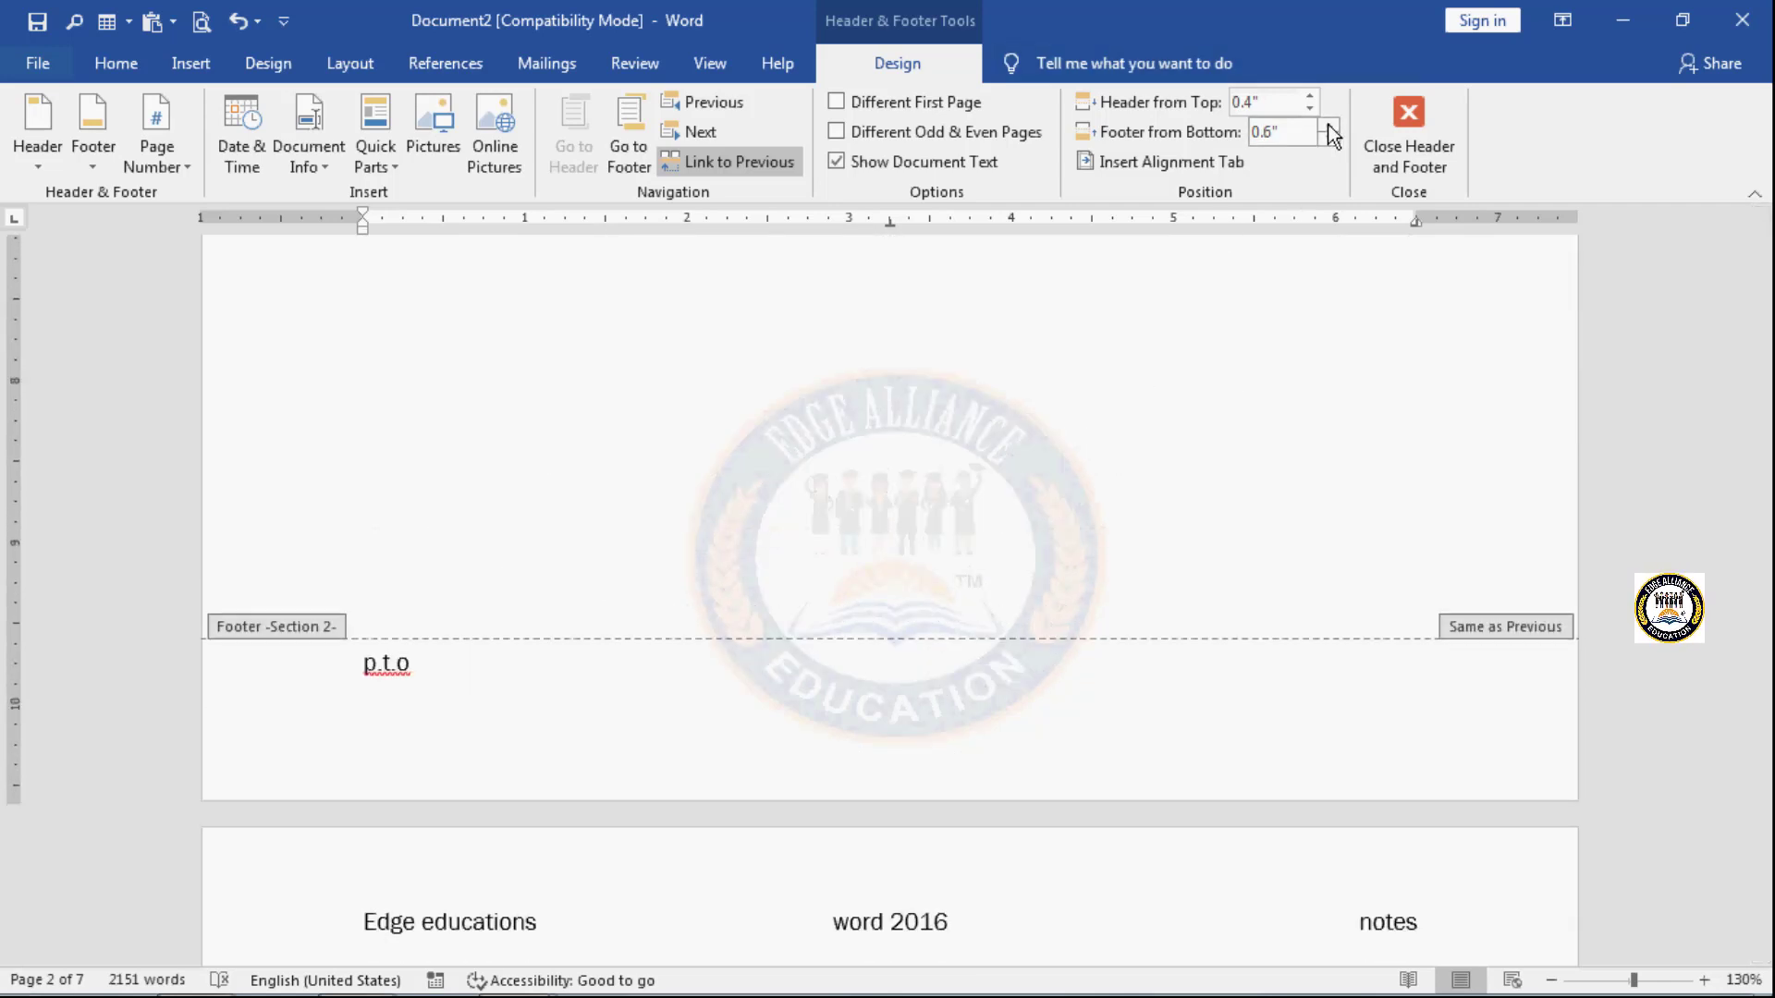
# - Set the Section 2 footer's distance from the bottom to 0.4" and place the cursor after "p.t.o" in that footer
pyautogui.click(1330, 126)
pyautogui.click(1330, 140)
pyautogui.click(1330, 140)
pyautogui.scroll(-8, 1196, 557)
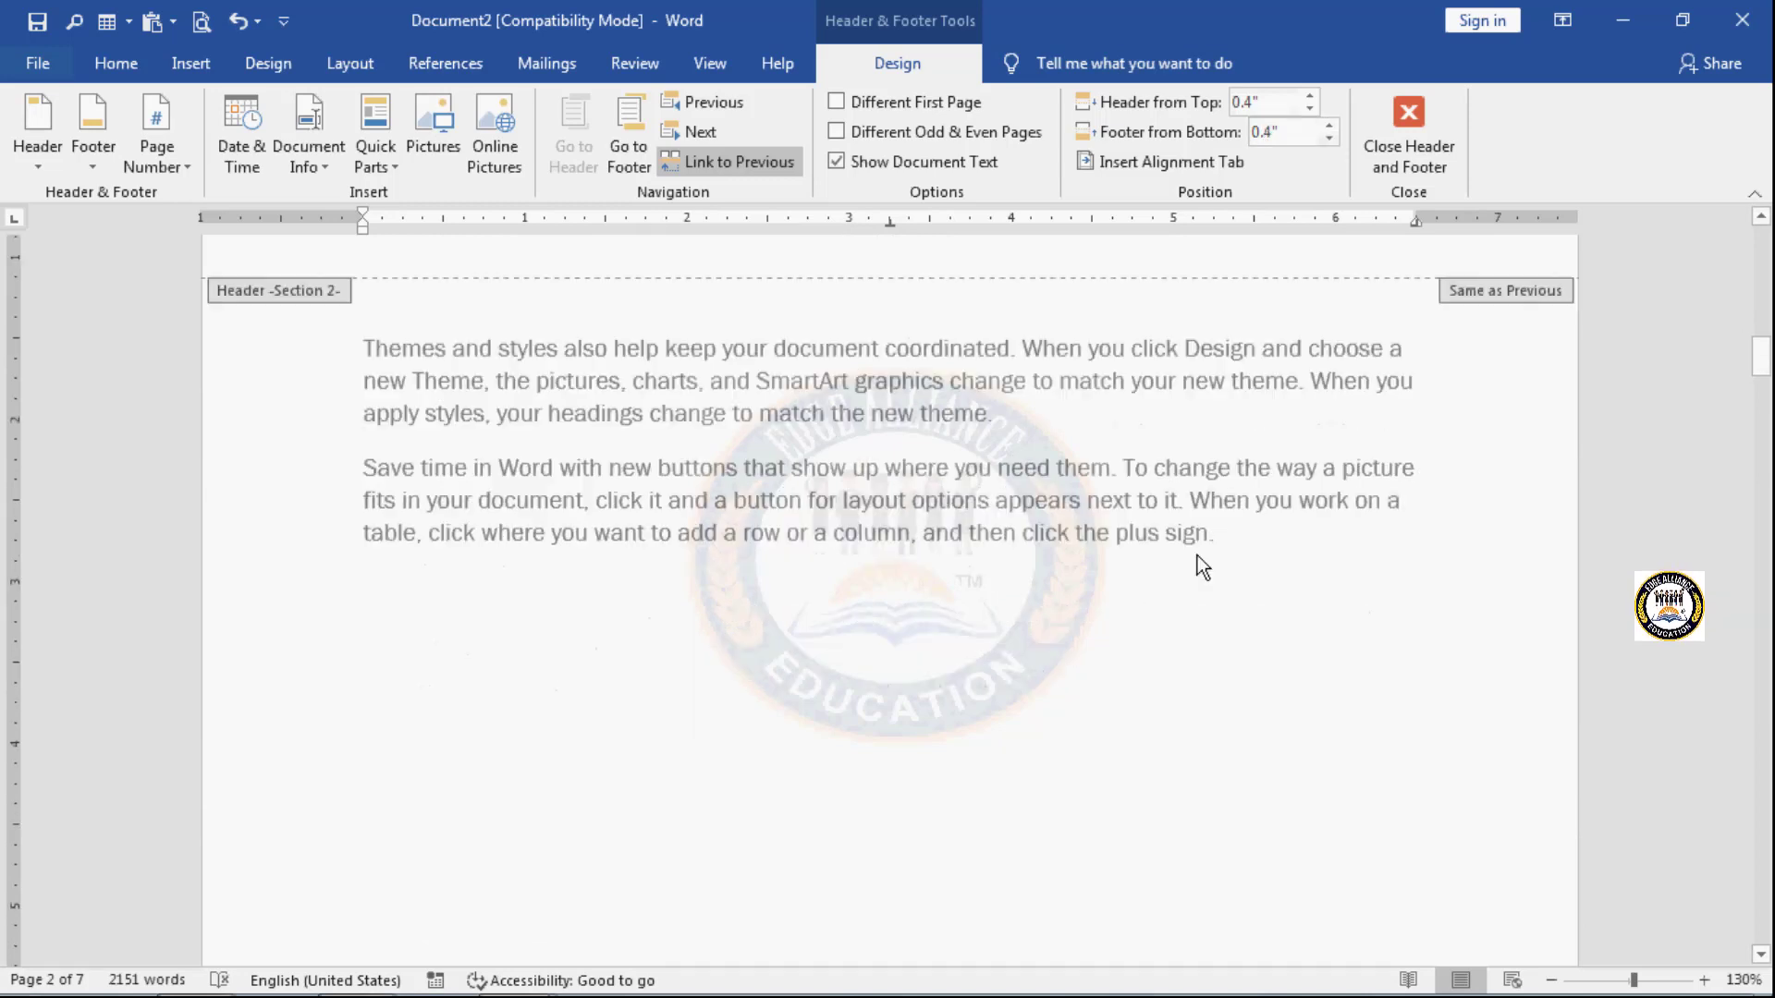
pyautogui.scroll(-3, 1059, 727)
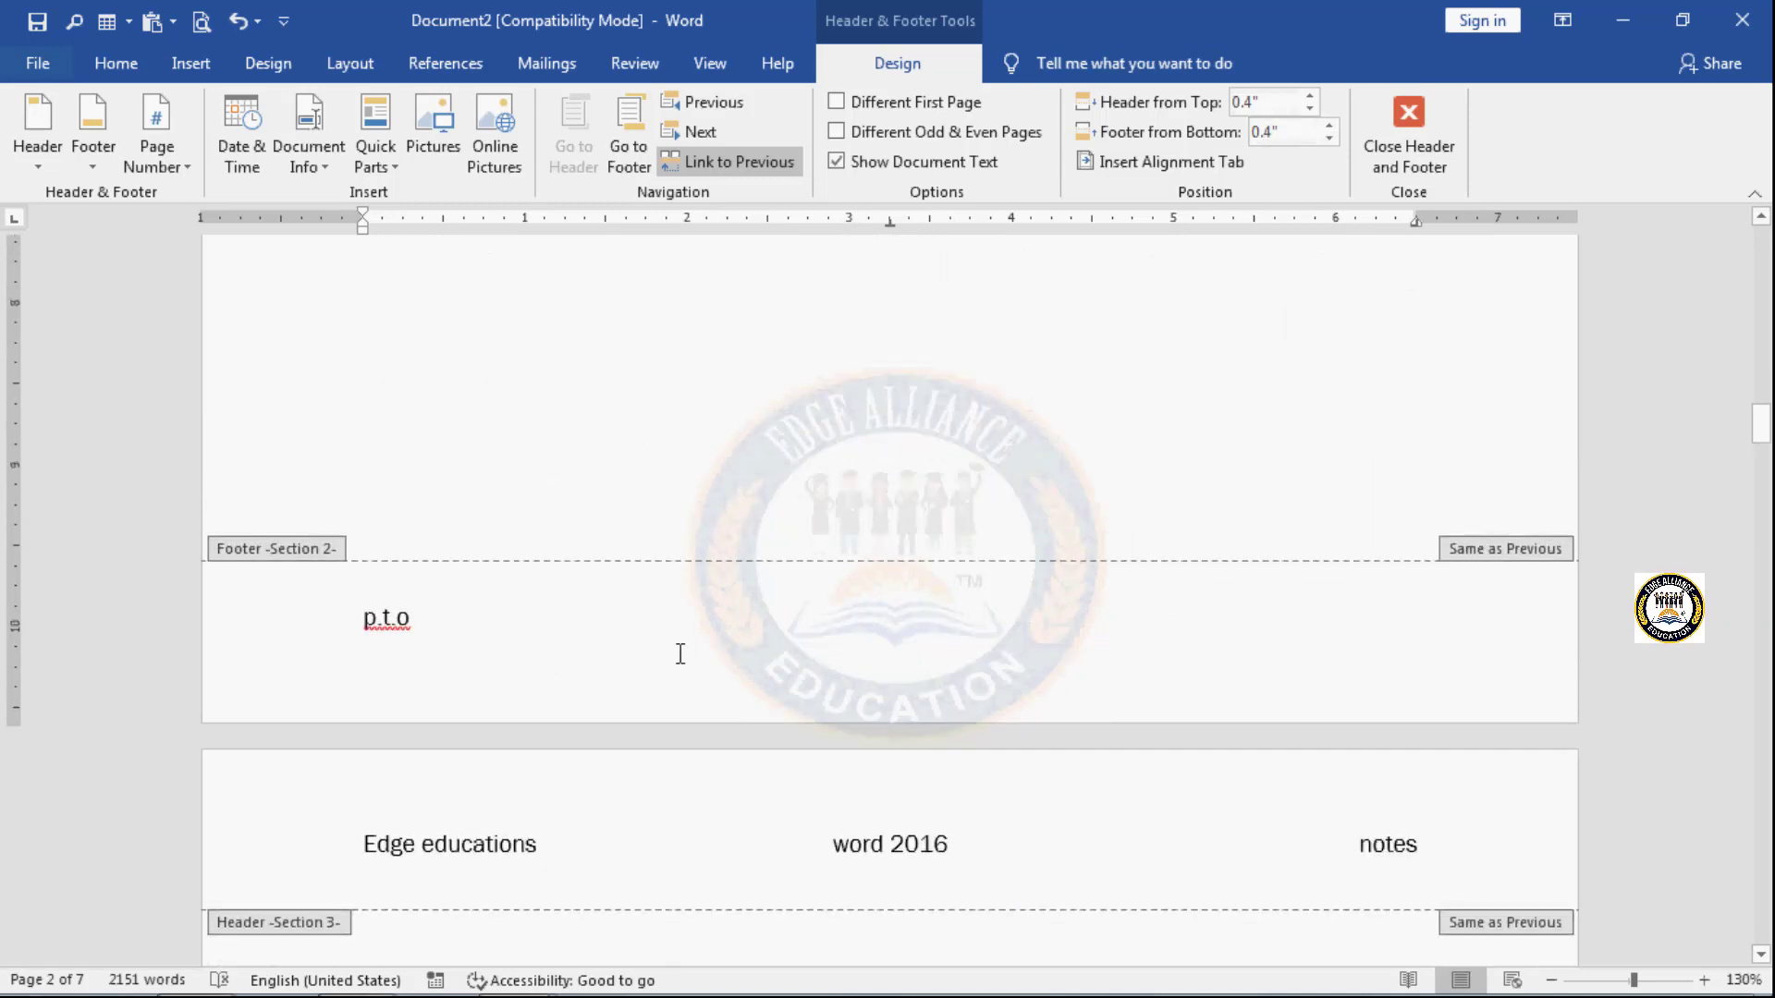
pyautogui.click(425, 623)
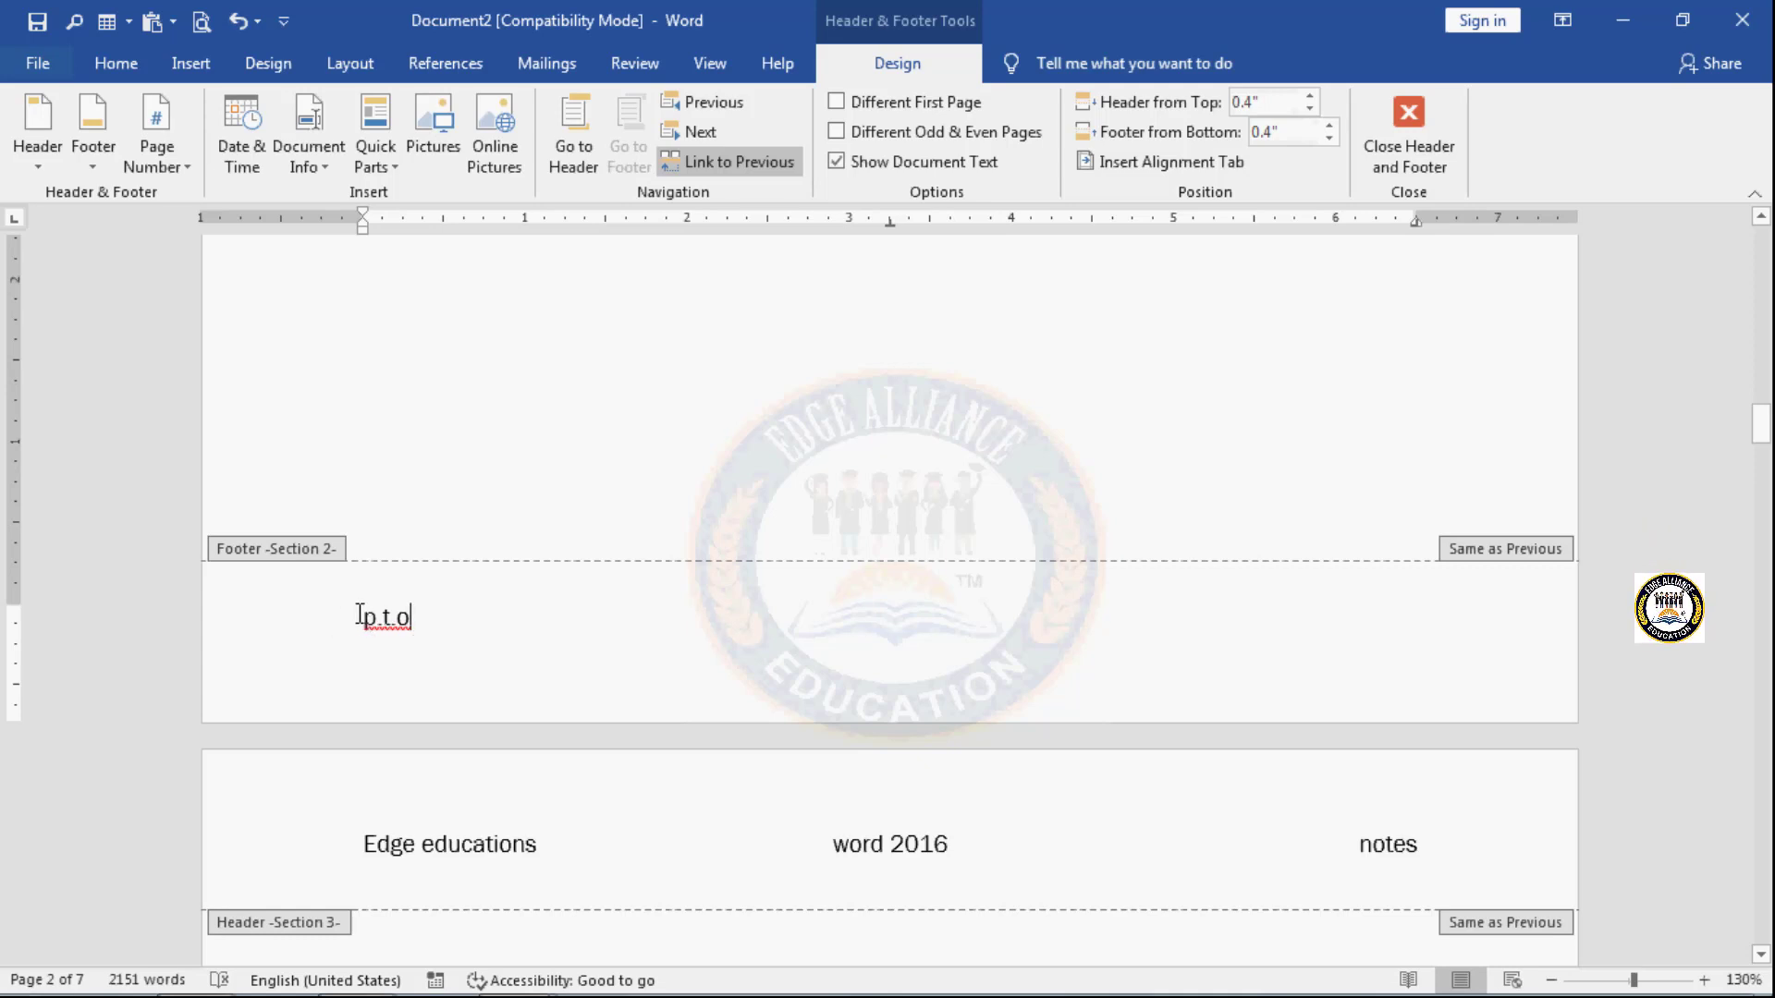
# - Insert a right alignment tab relative to the margin after "p.t.o" in the Section 2 footer and enter "abc" there
pyautogui.click(1183, 161)
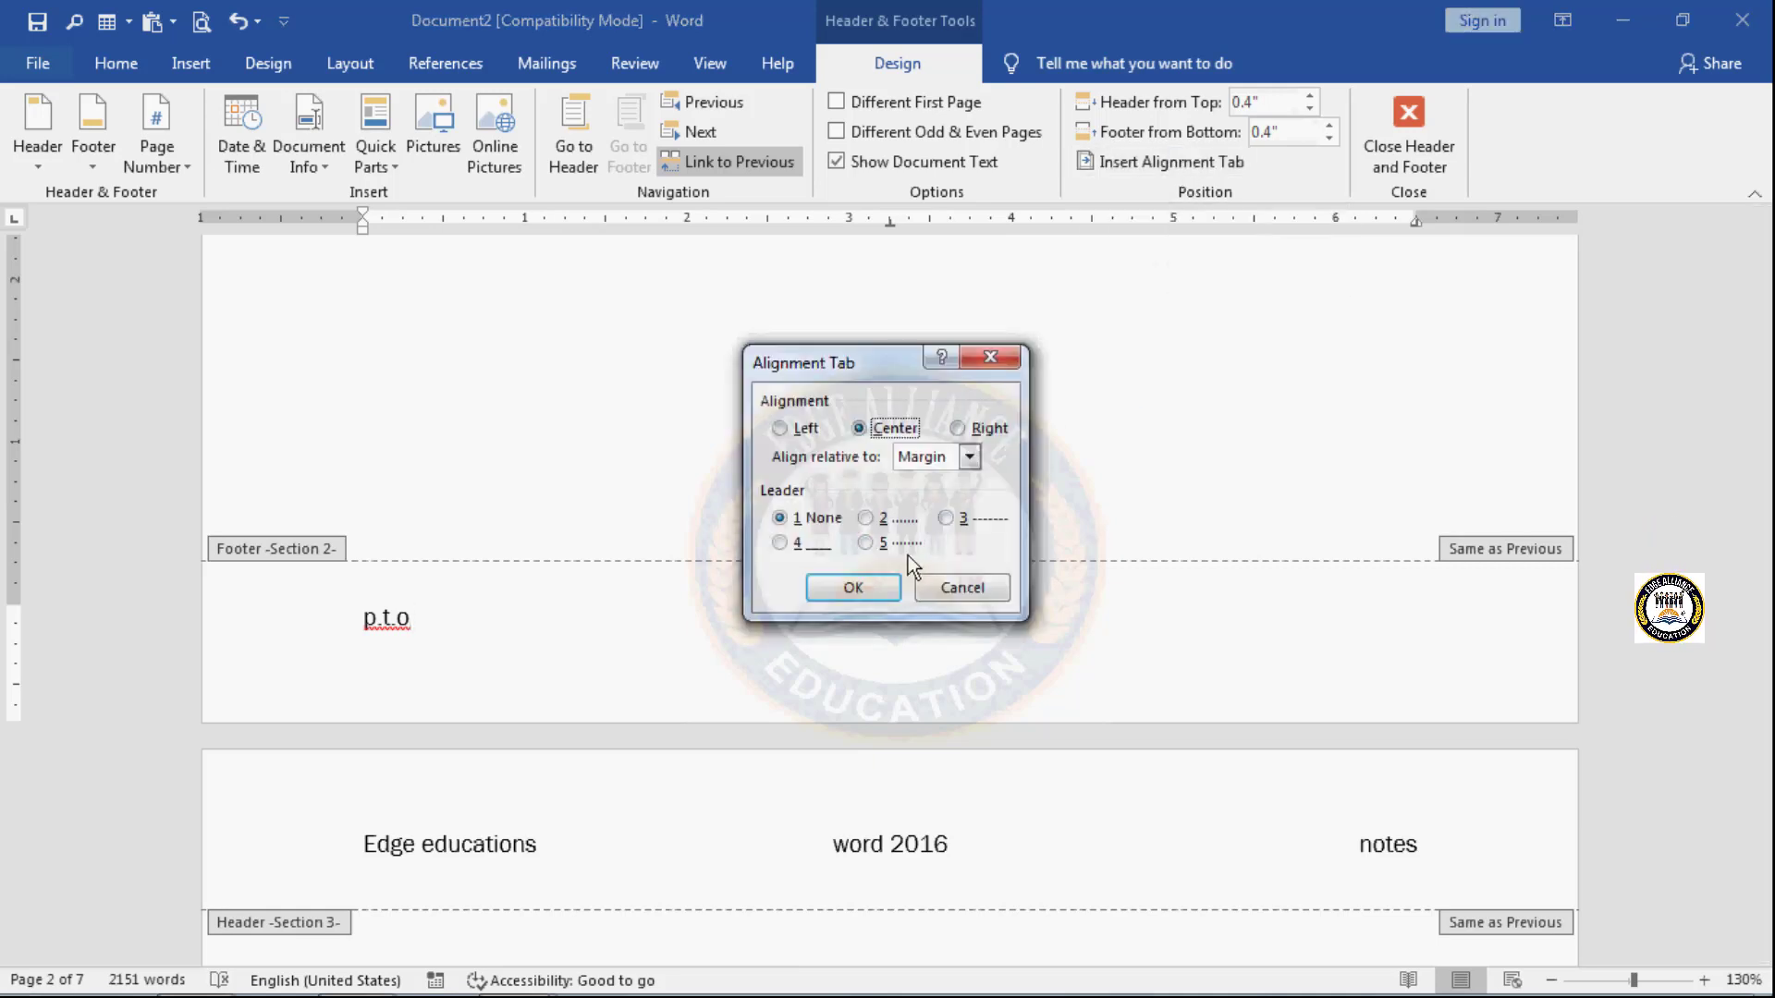
pyautogui.click(987, 428)
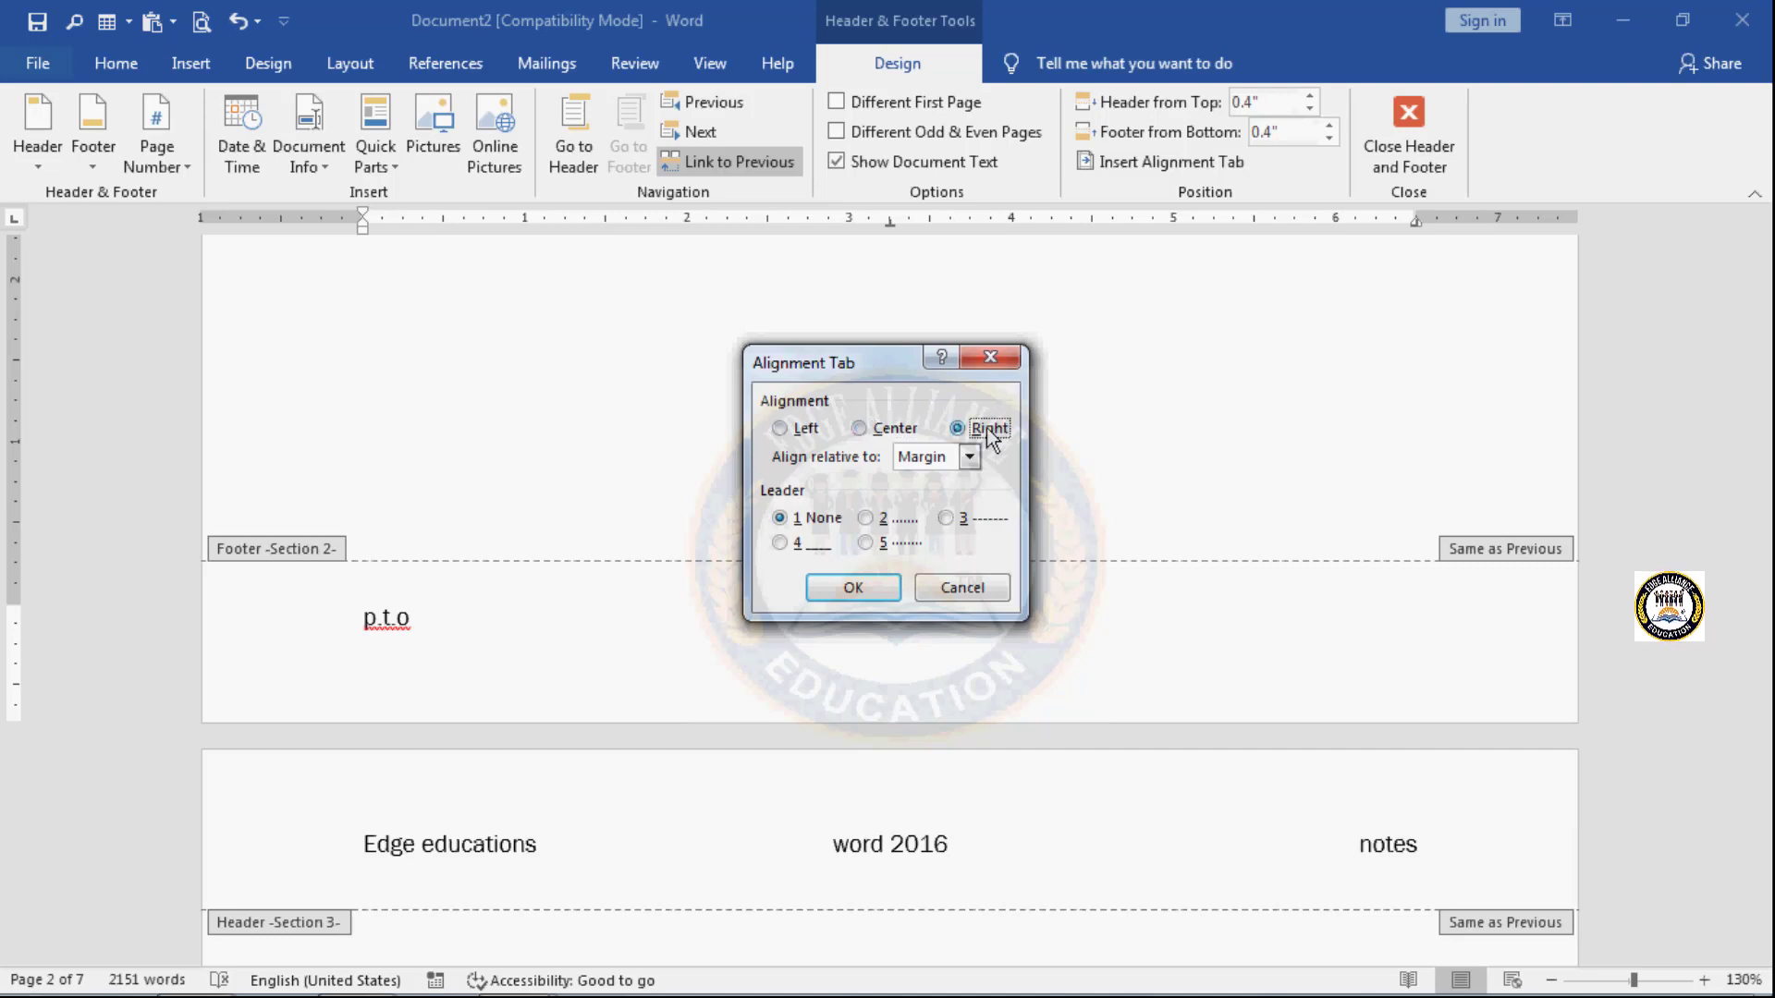
pyautogui.click(870, 584)
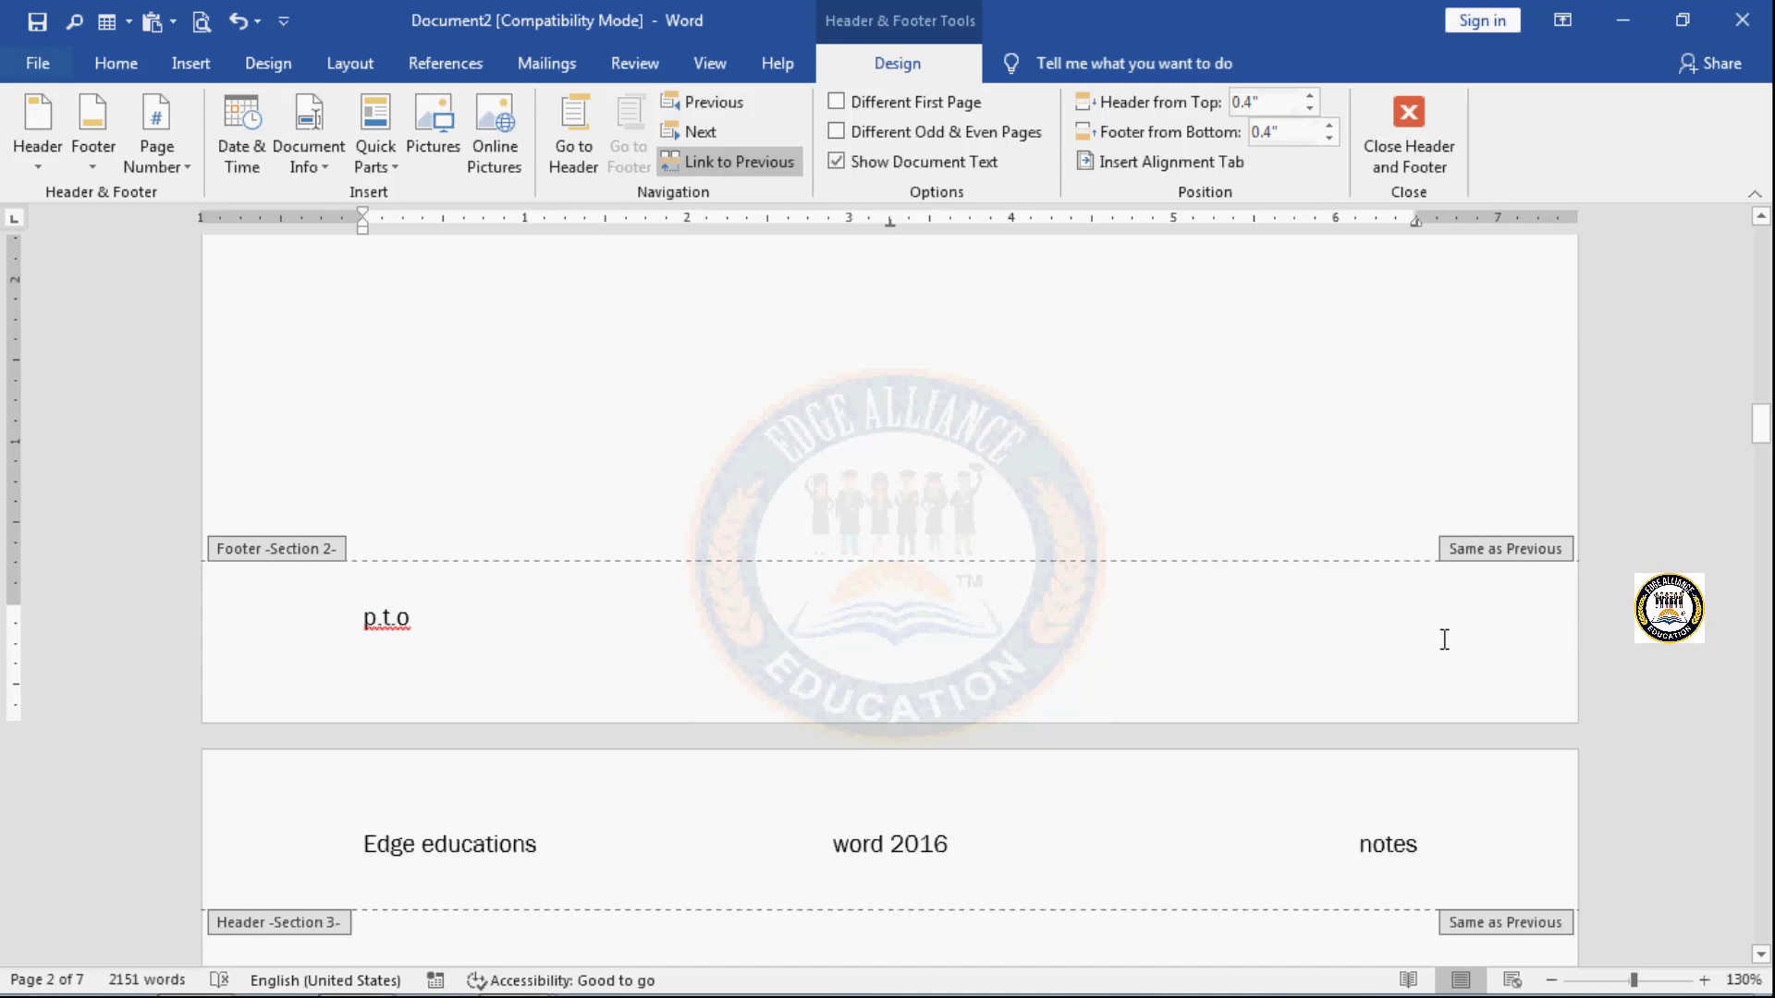
pyautogui.write('abc')
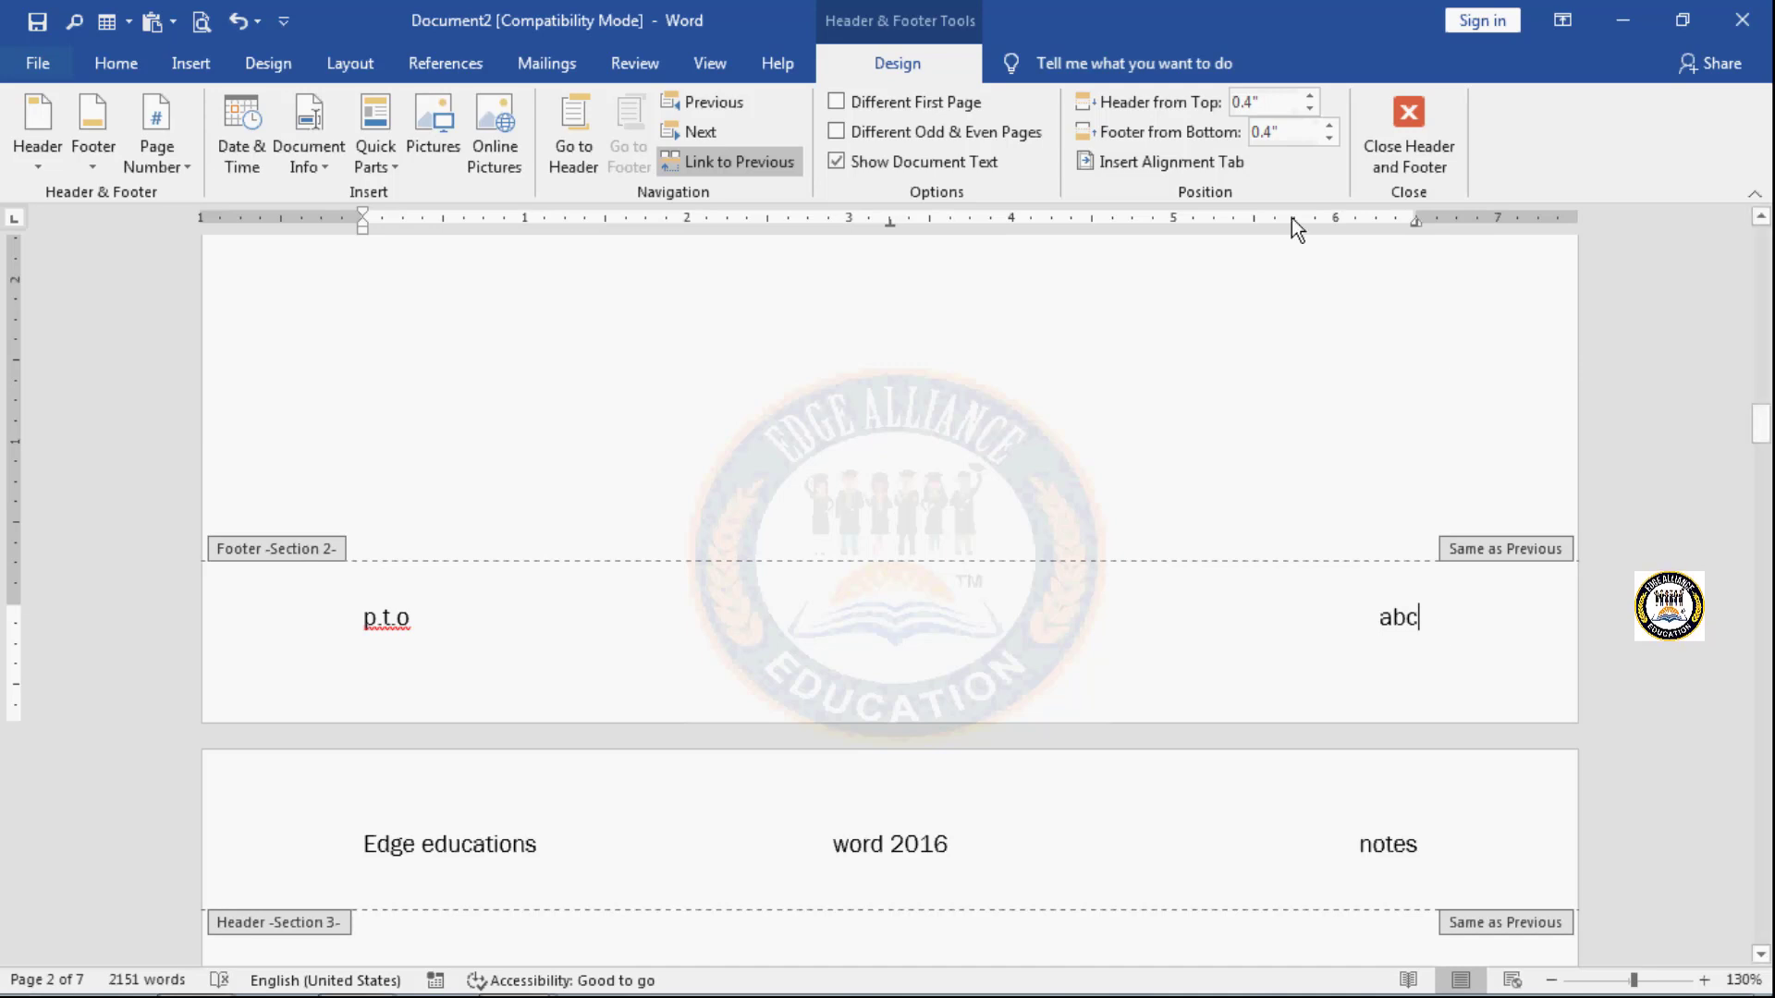
# - Insert a centered alignment tab after "abc" in the Section 2 footer, followed by a left alignment tab, both without a leader
pyautogui.click(1239, 163)
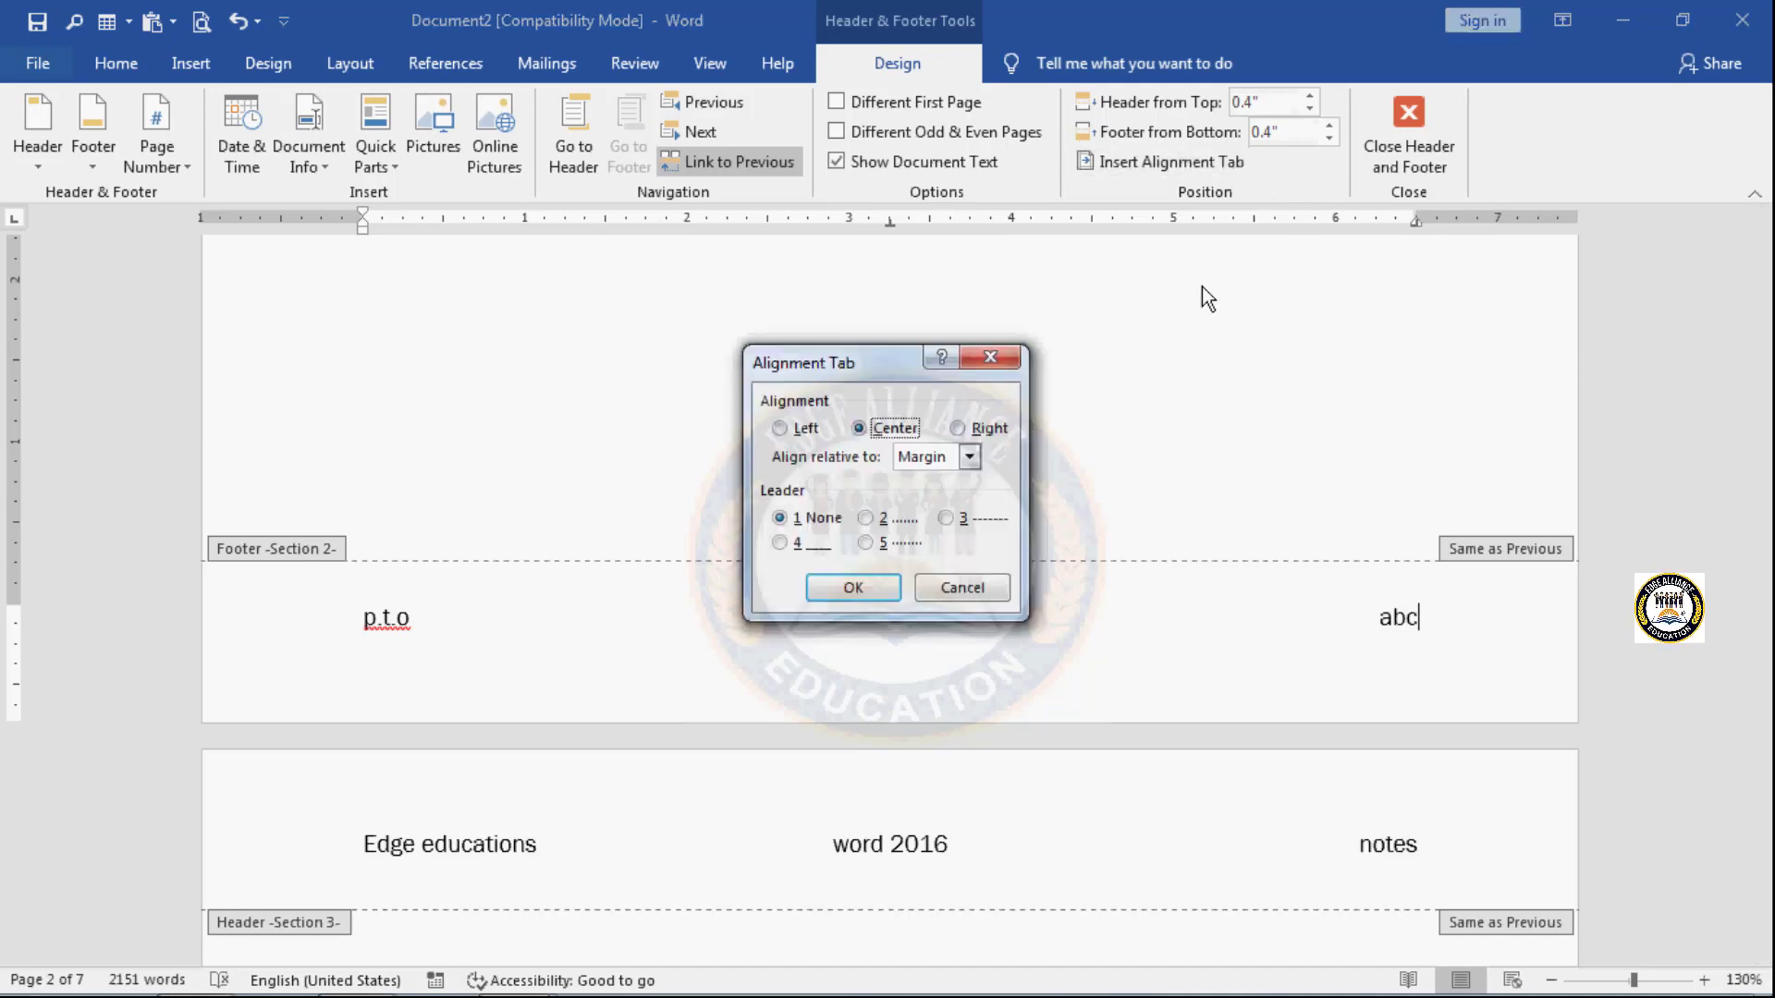
pyautogui.click(834, 597)
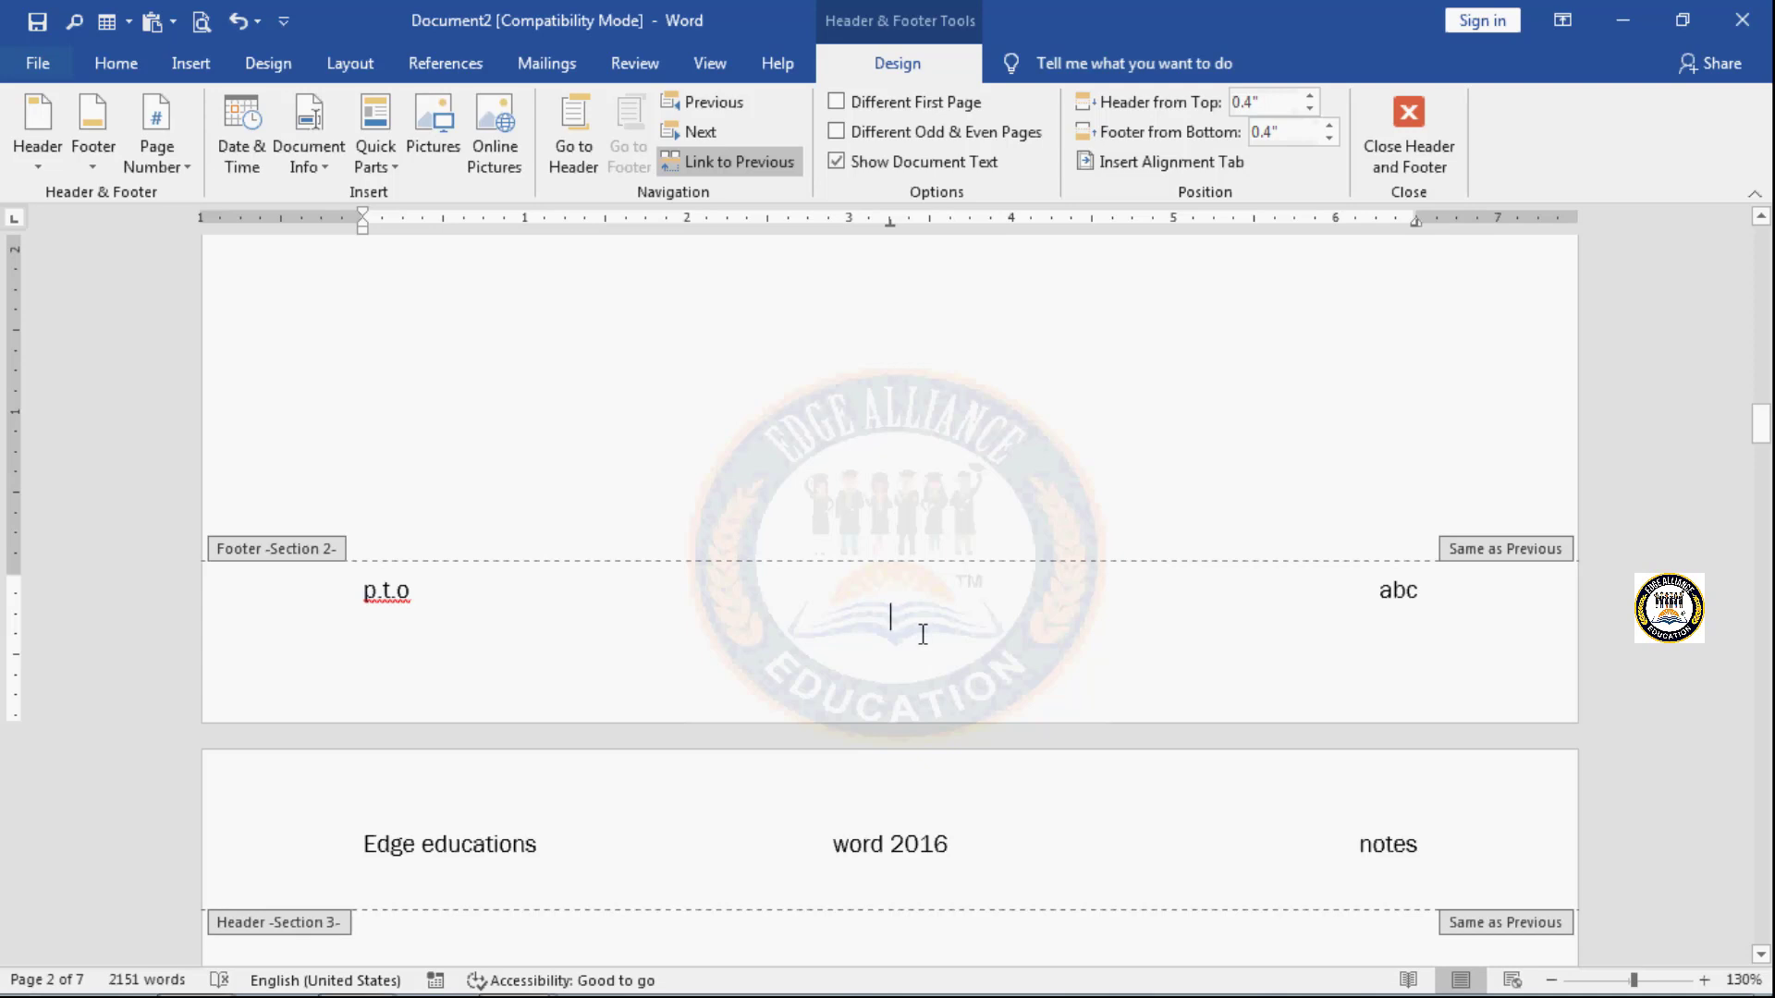
pyautogui.click(1204, 166)
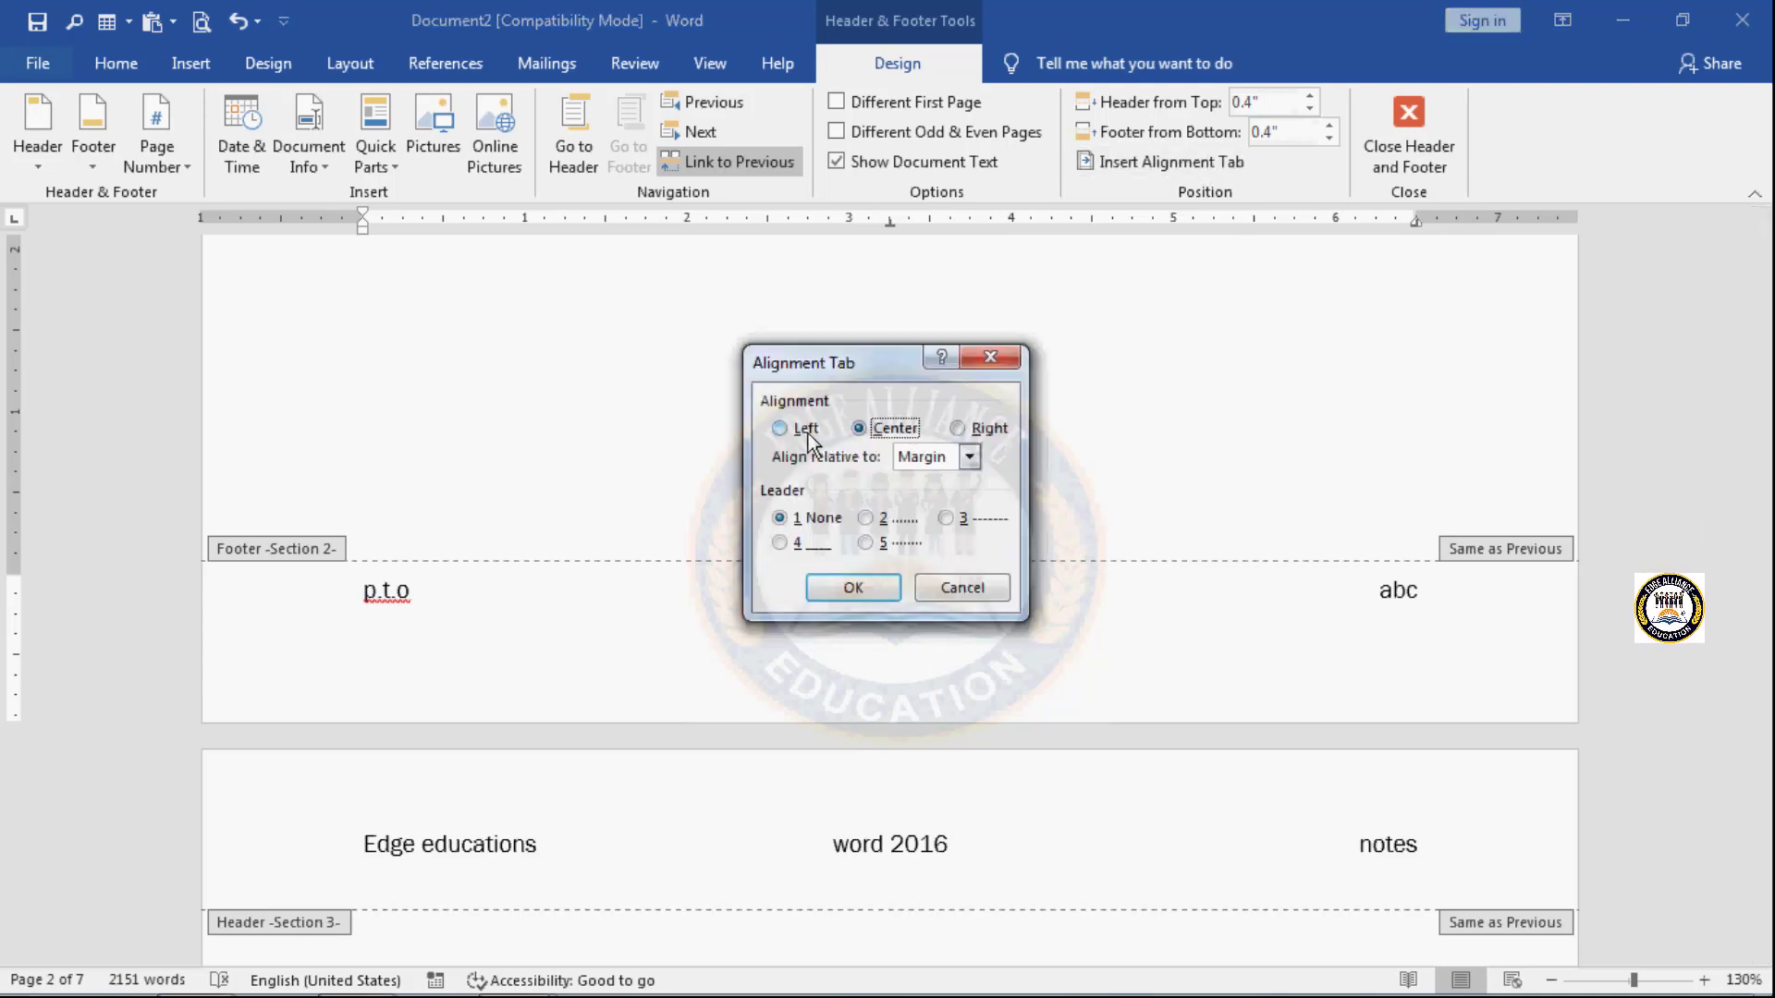
pyautogui.click(852, 588)
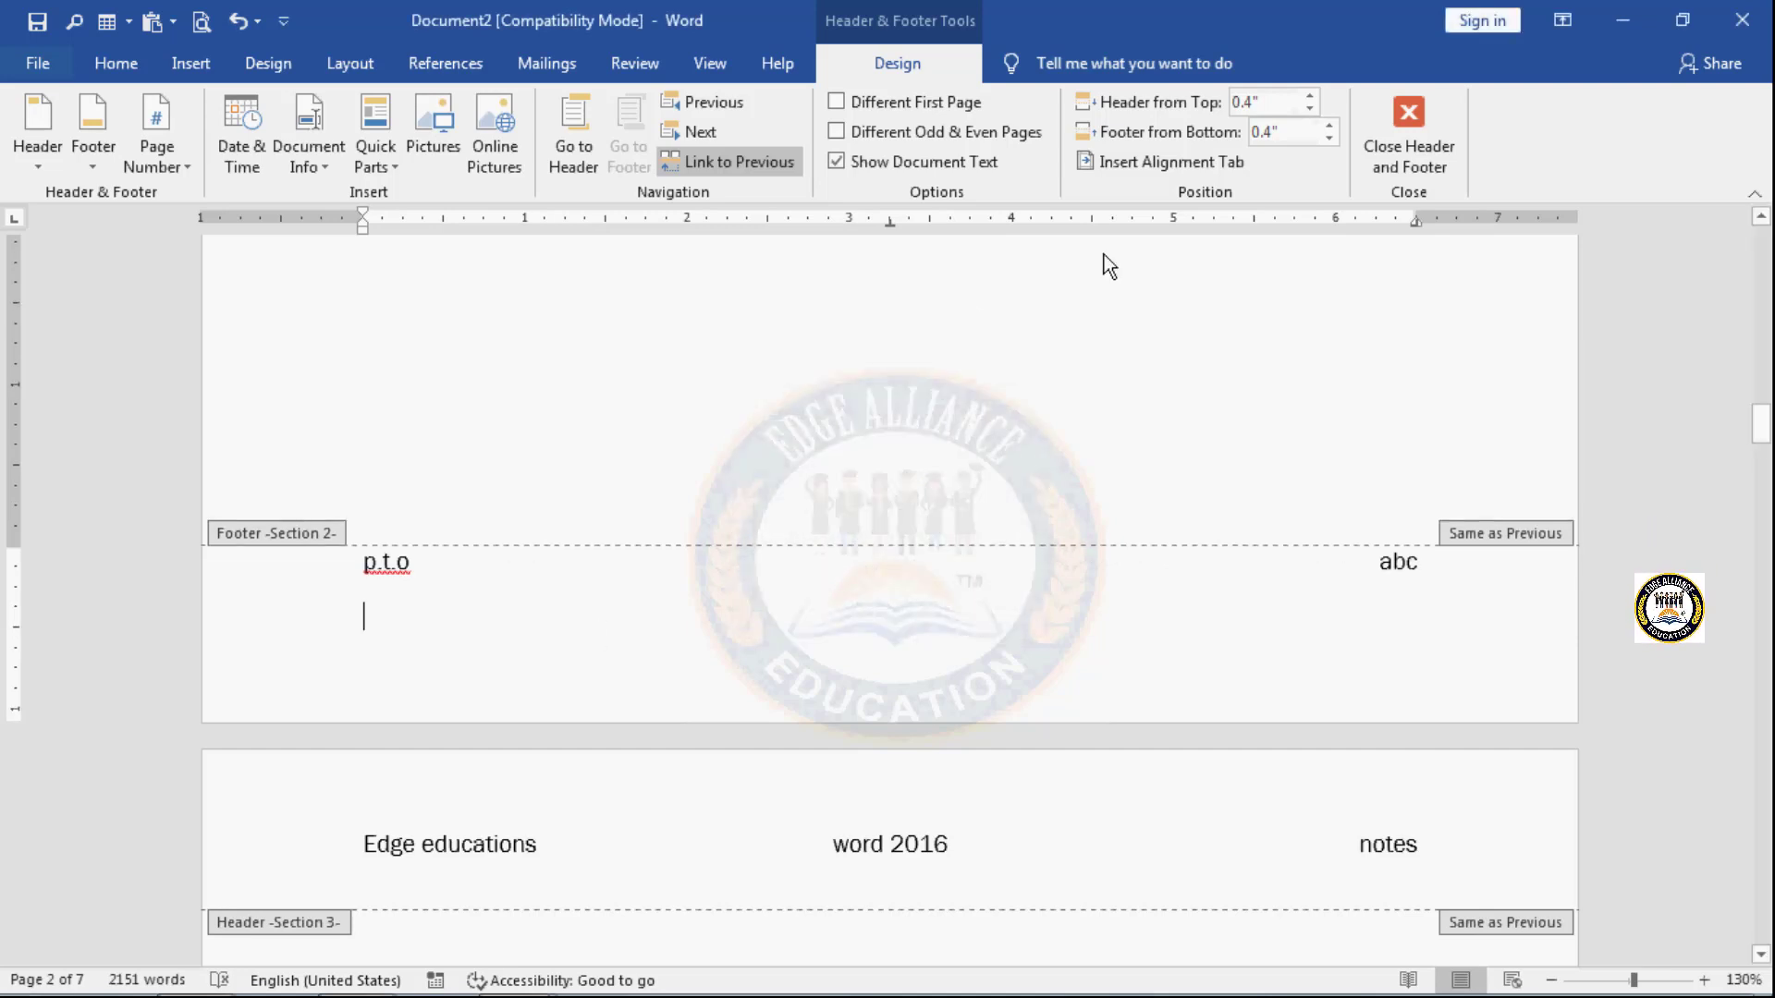
# - Insert a centered alignment tab with underline leader 4 on the footer's new line and enter "please turn over" after it
pyautogui.click(1230, 163)
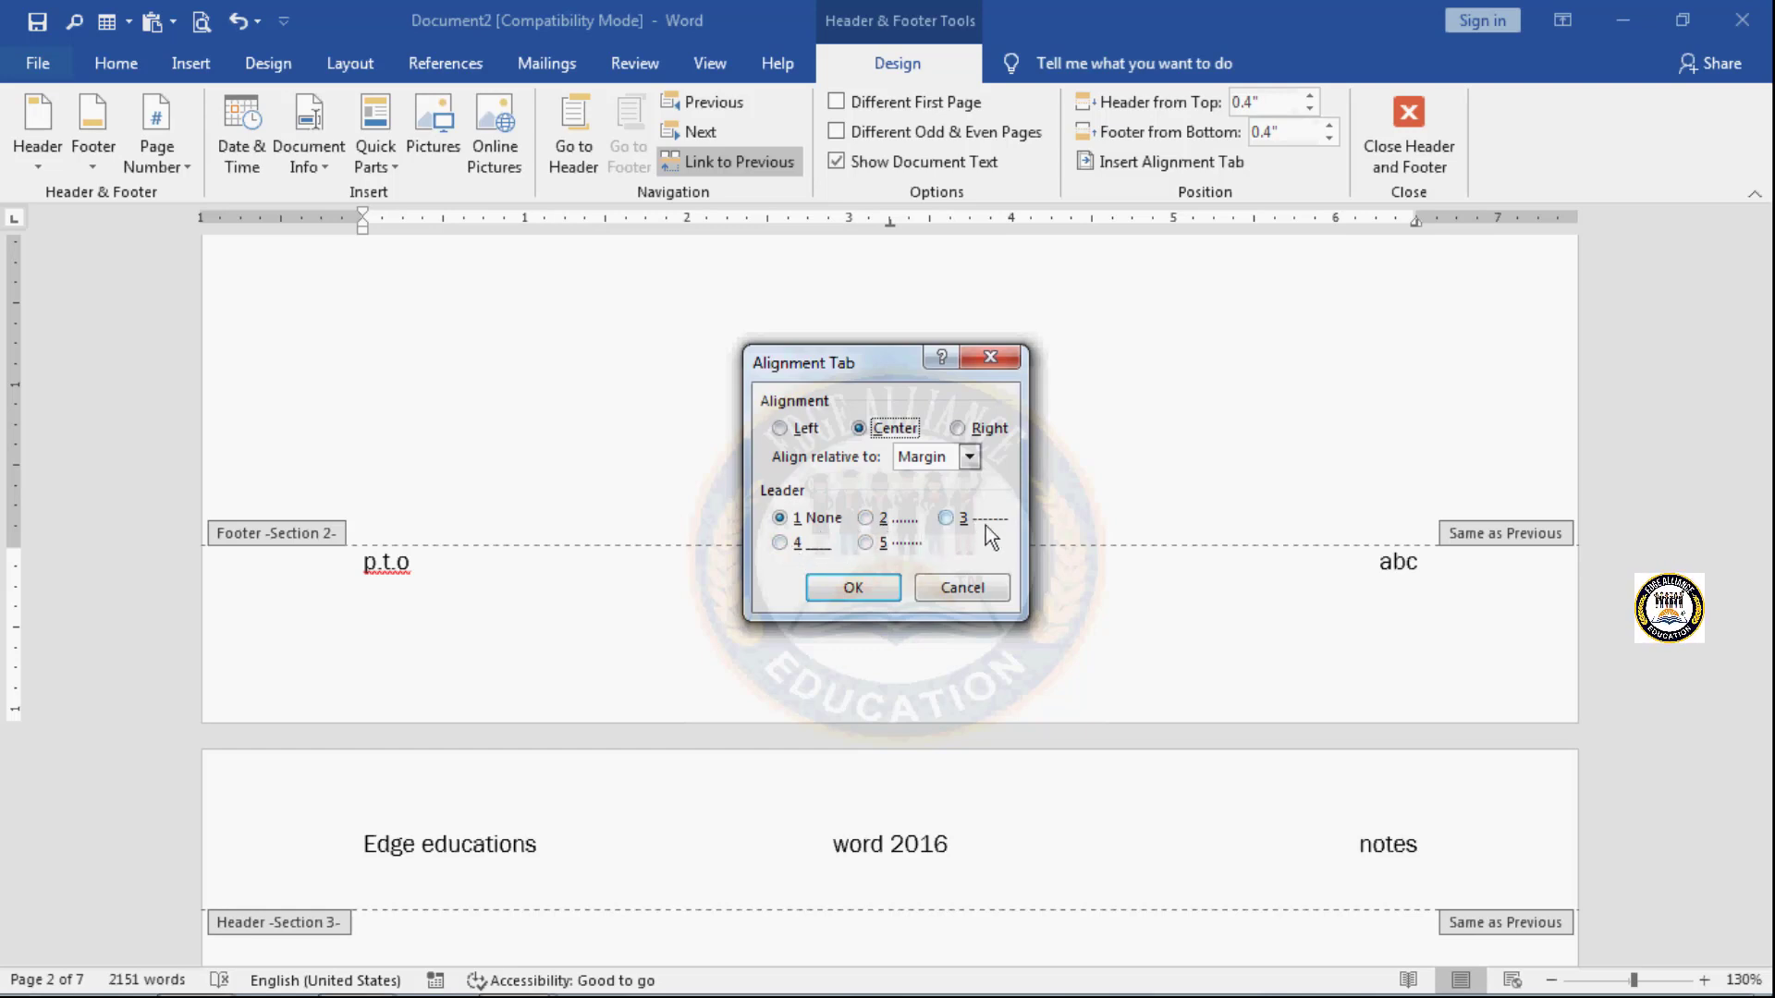
pyautogui.click(781, 544)
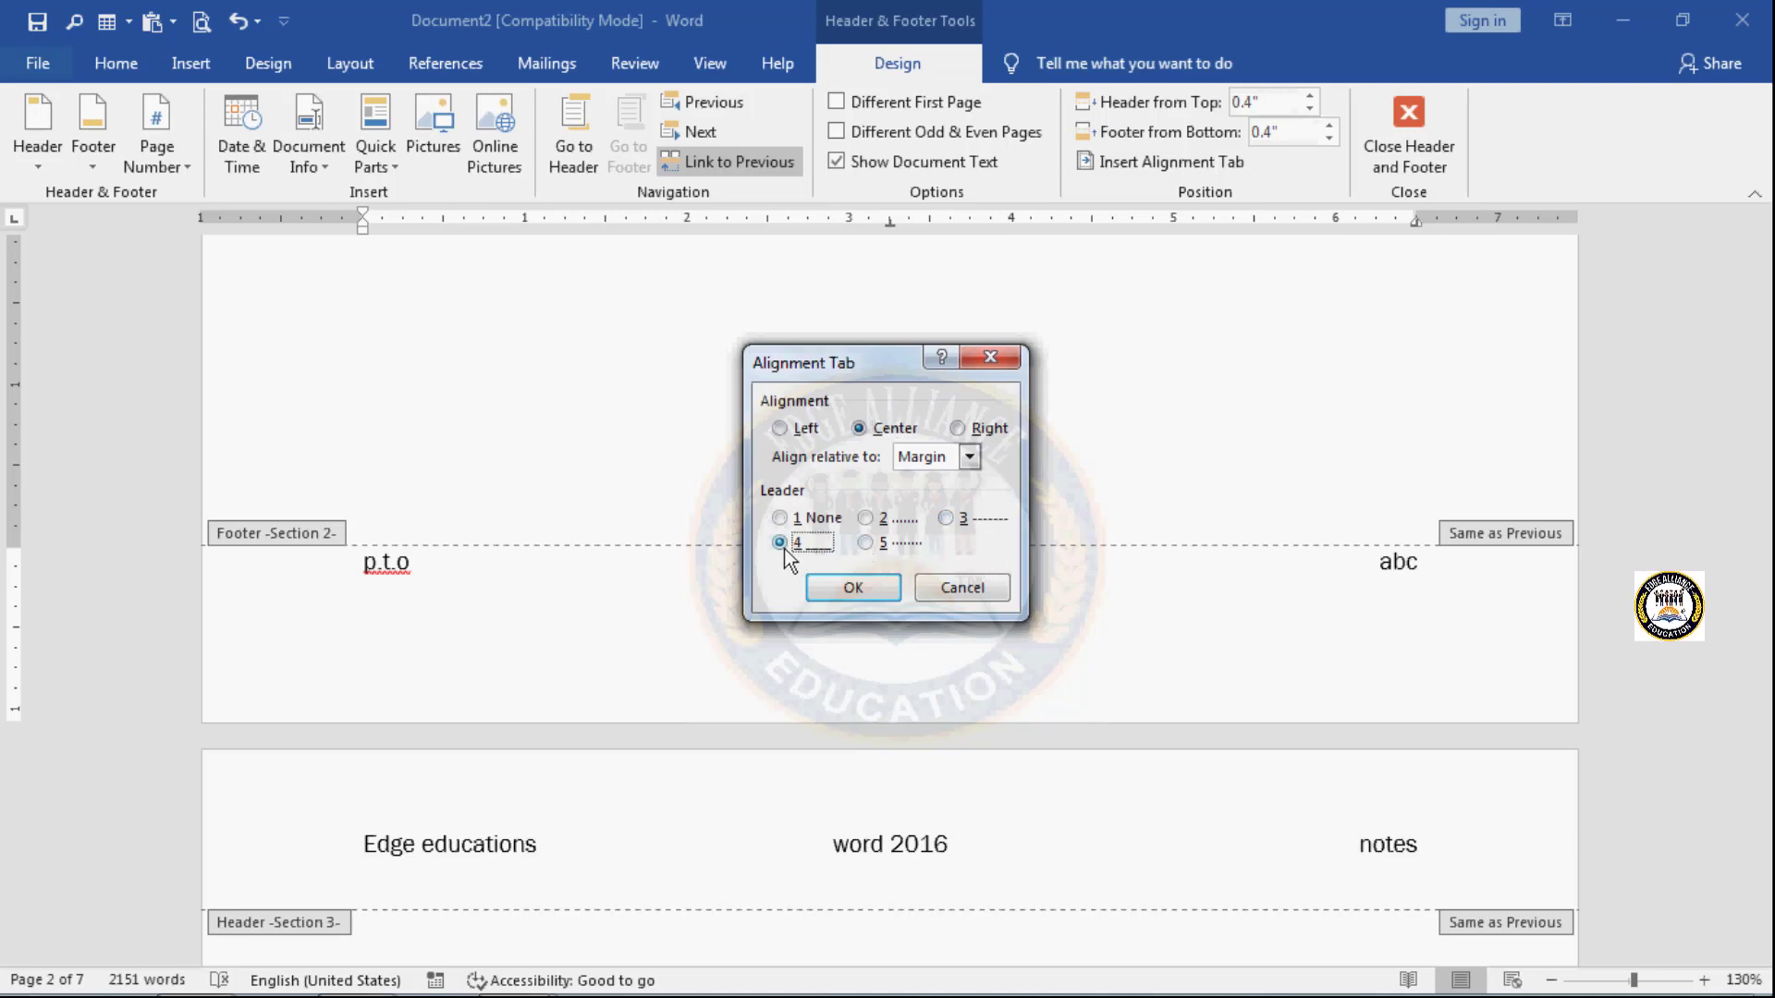
pyautogui.click(854, 589)
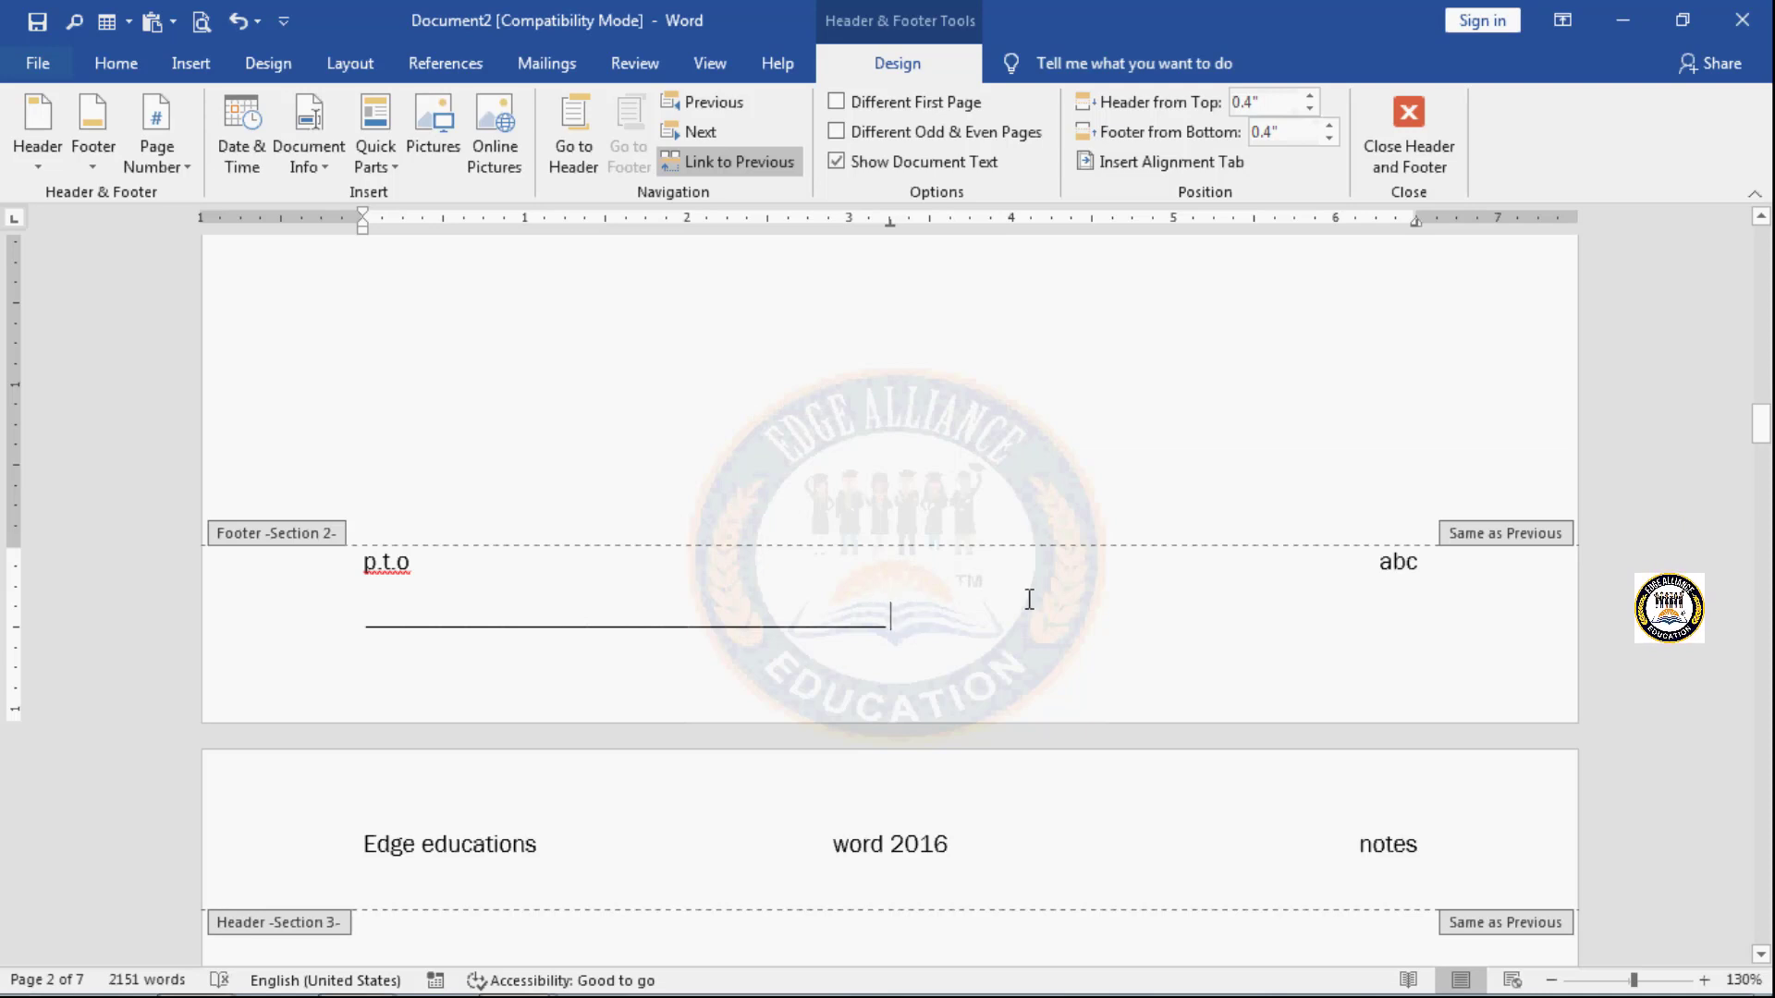
pyautogui.write('pl')
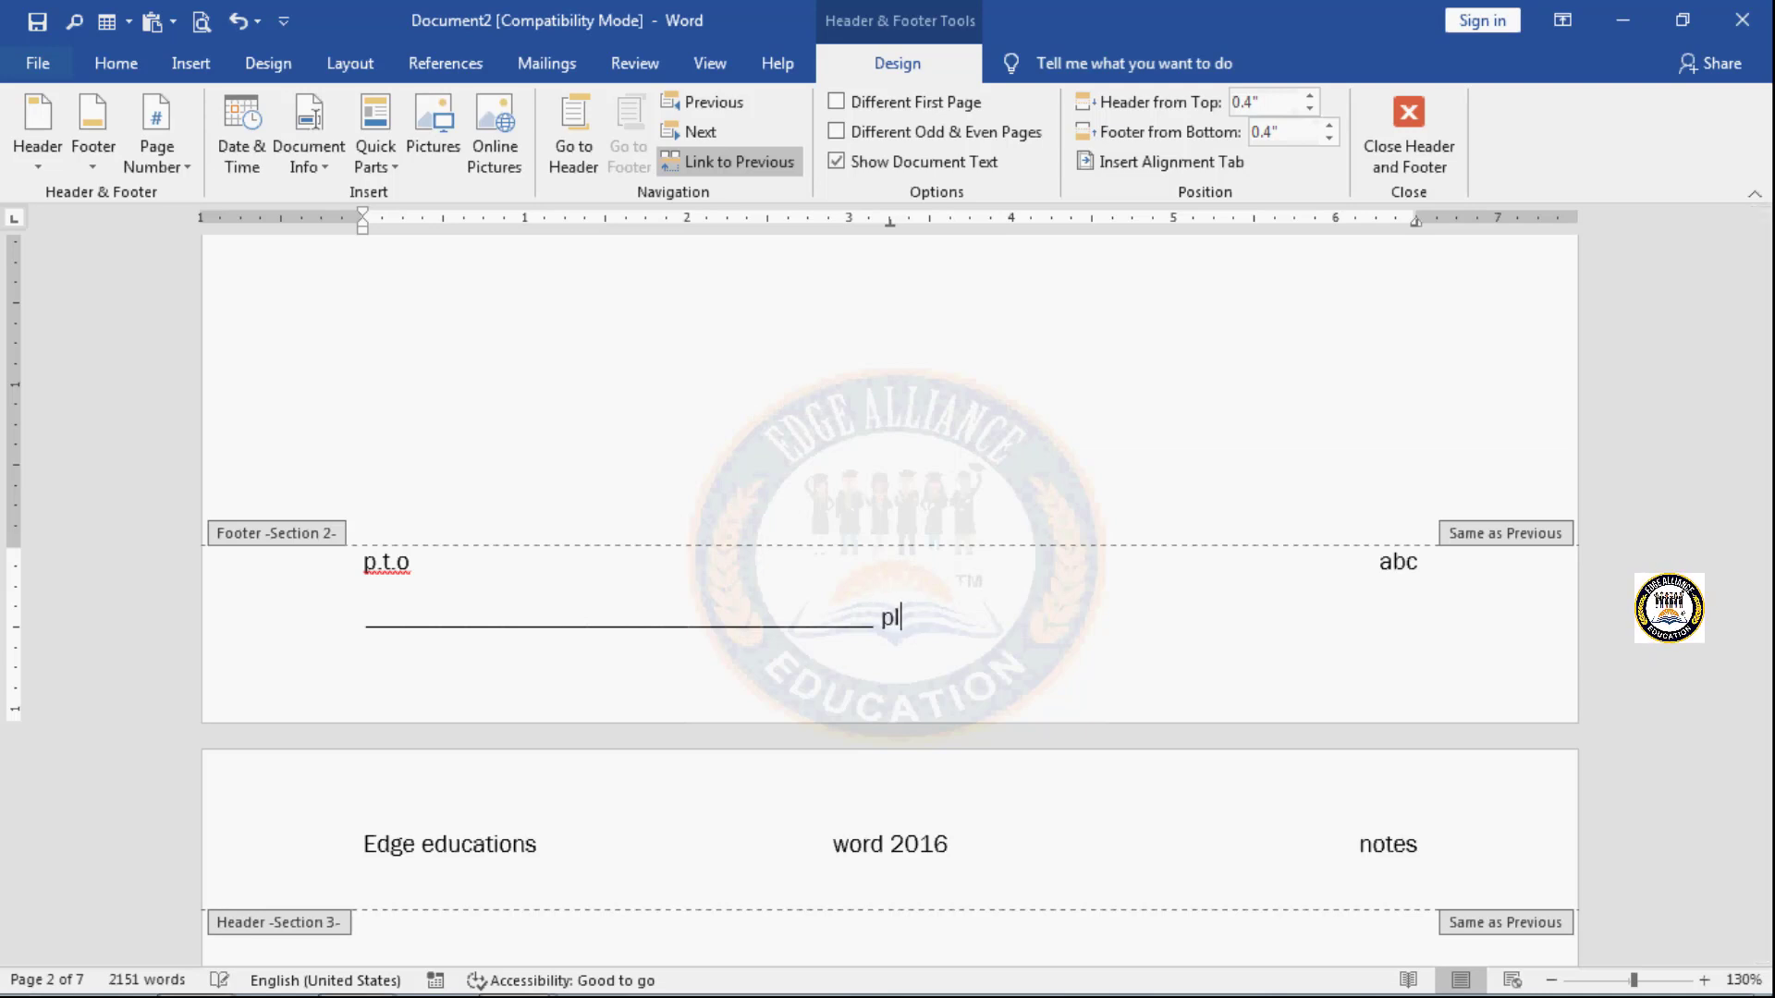
pyautogui.write('ease')
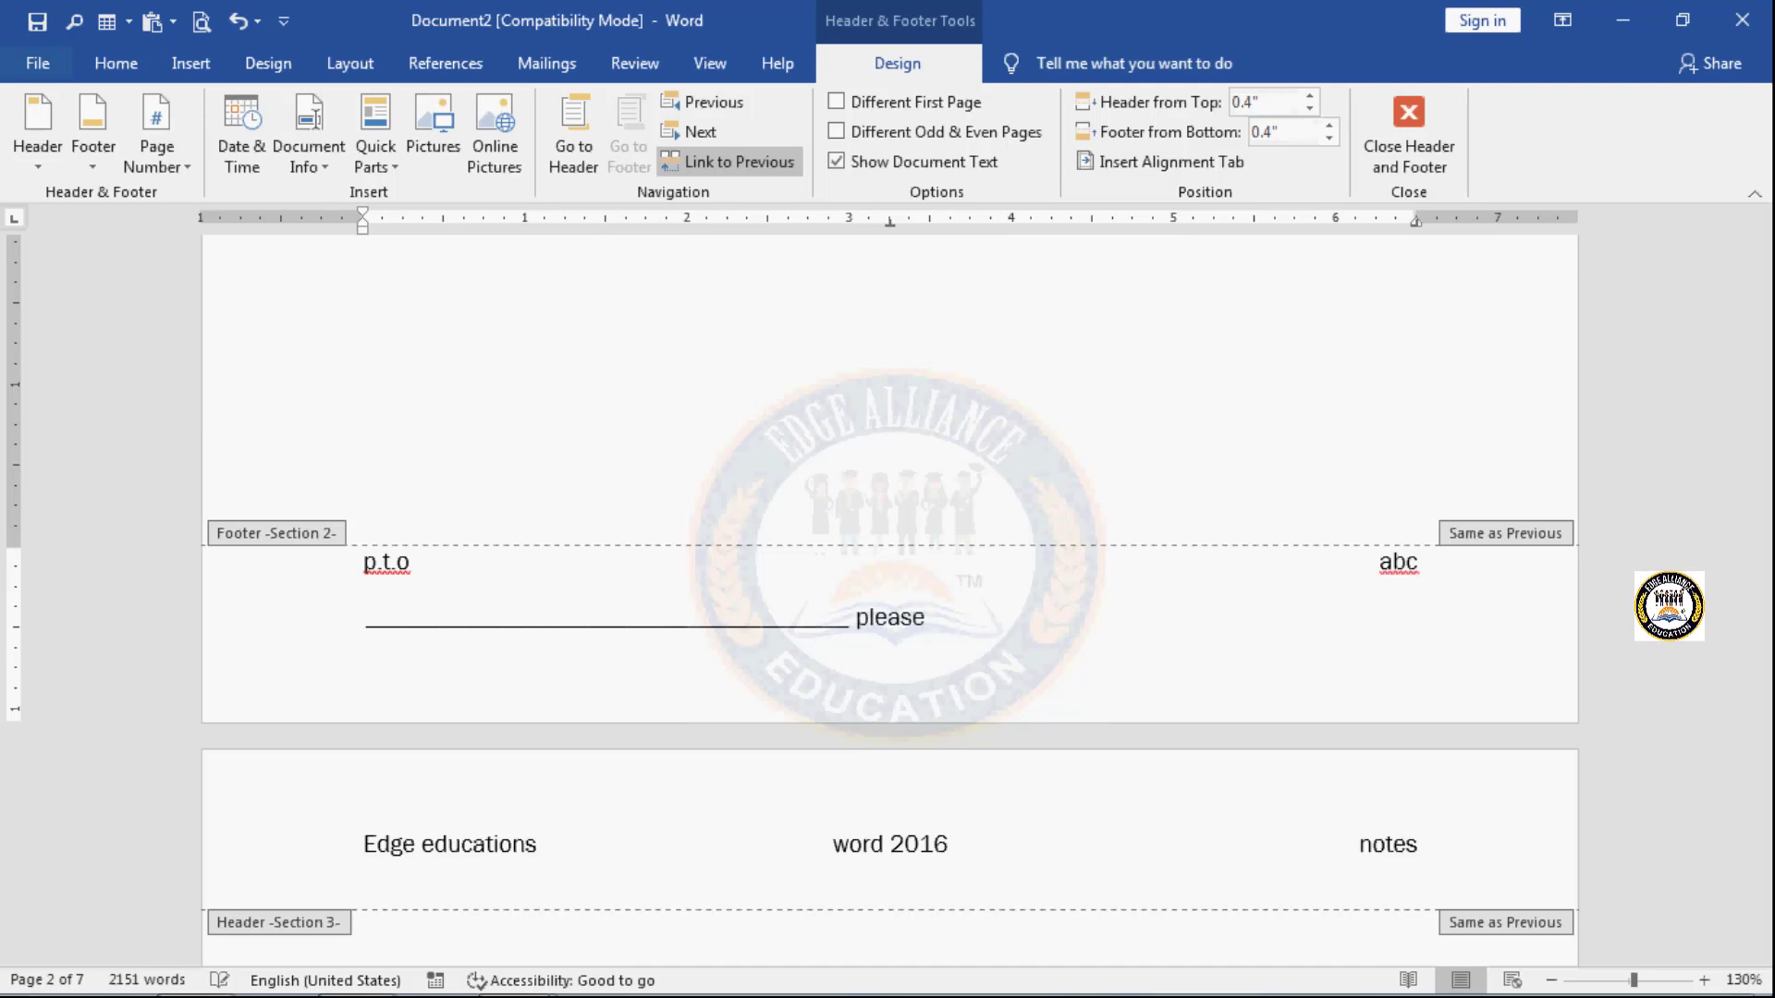
pyautogui.write(' turn')
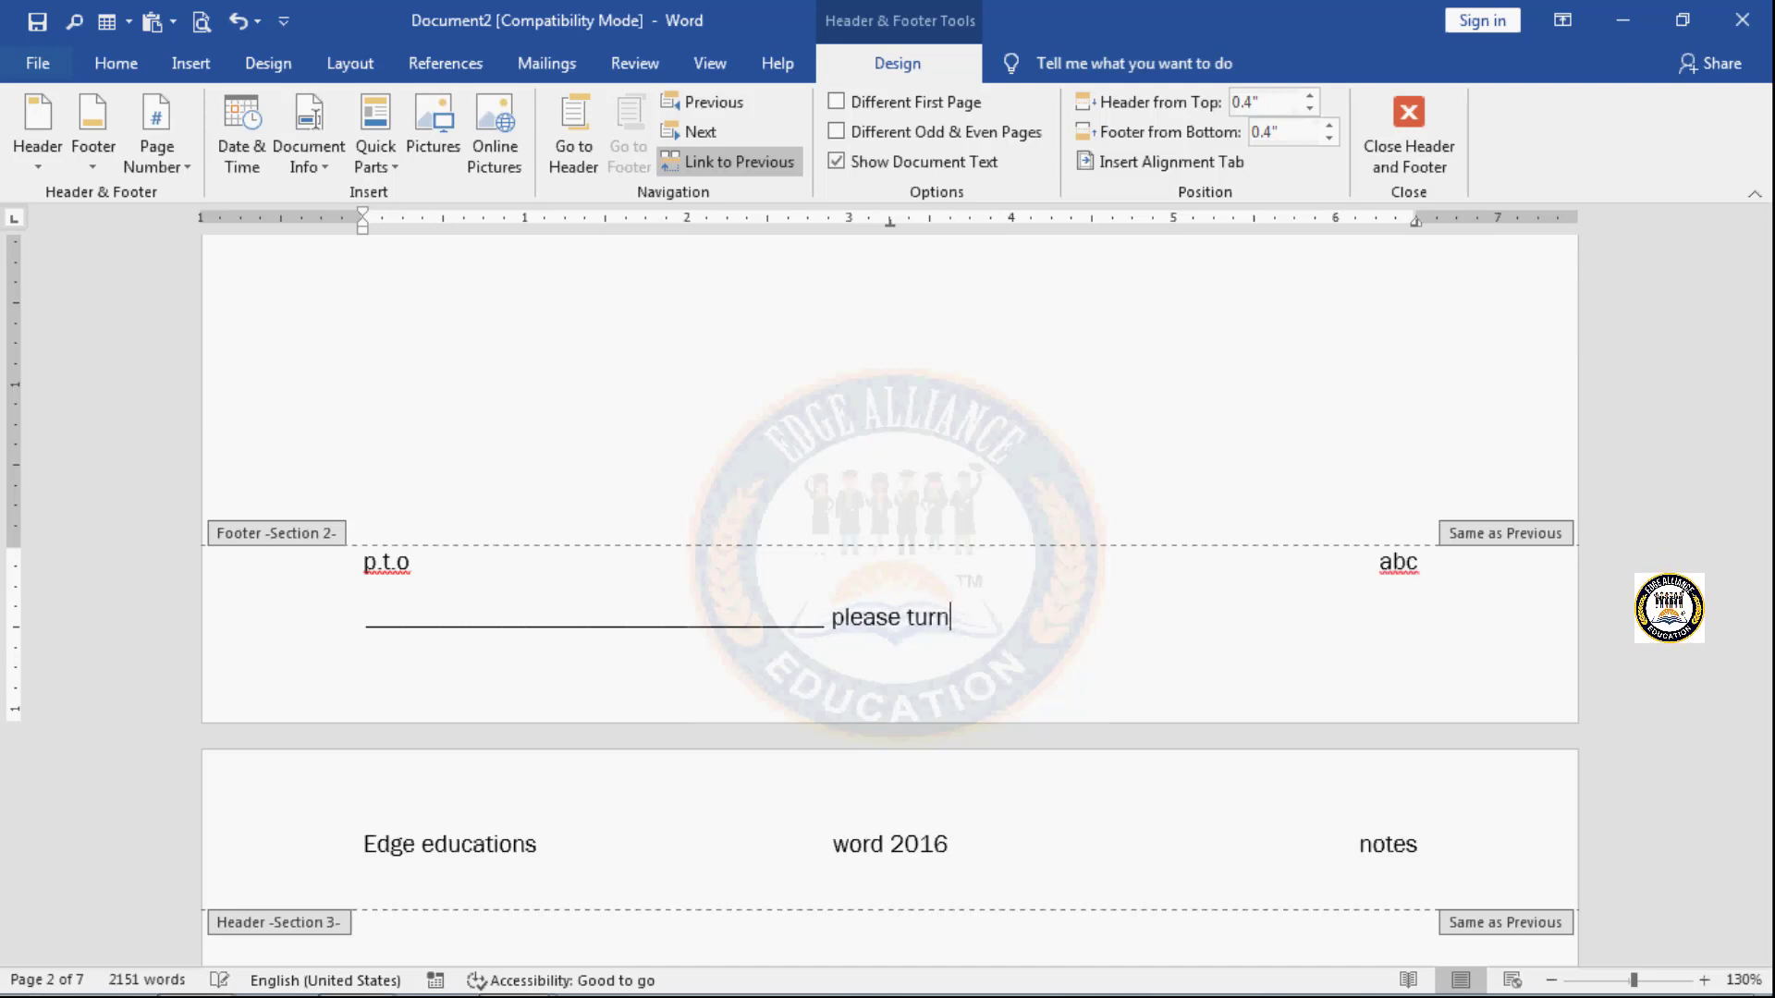
pyautogui.write(' o')
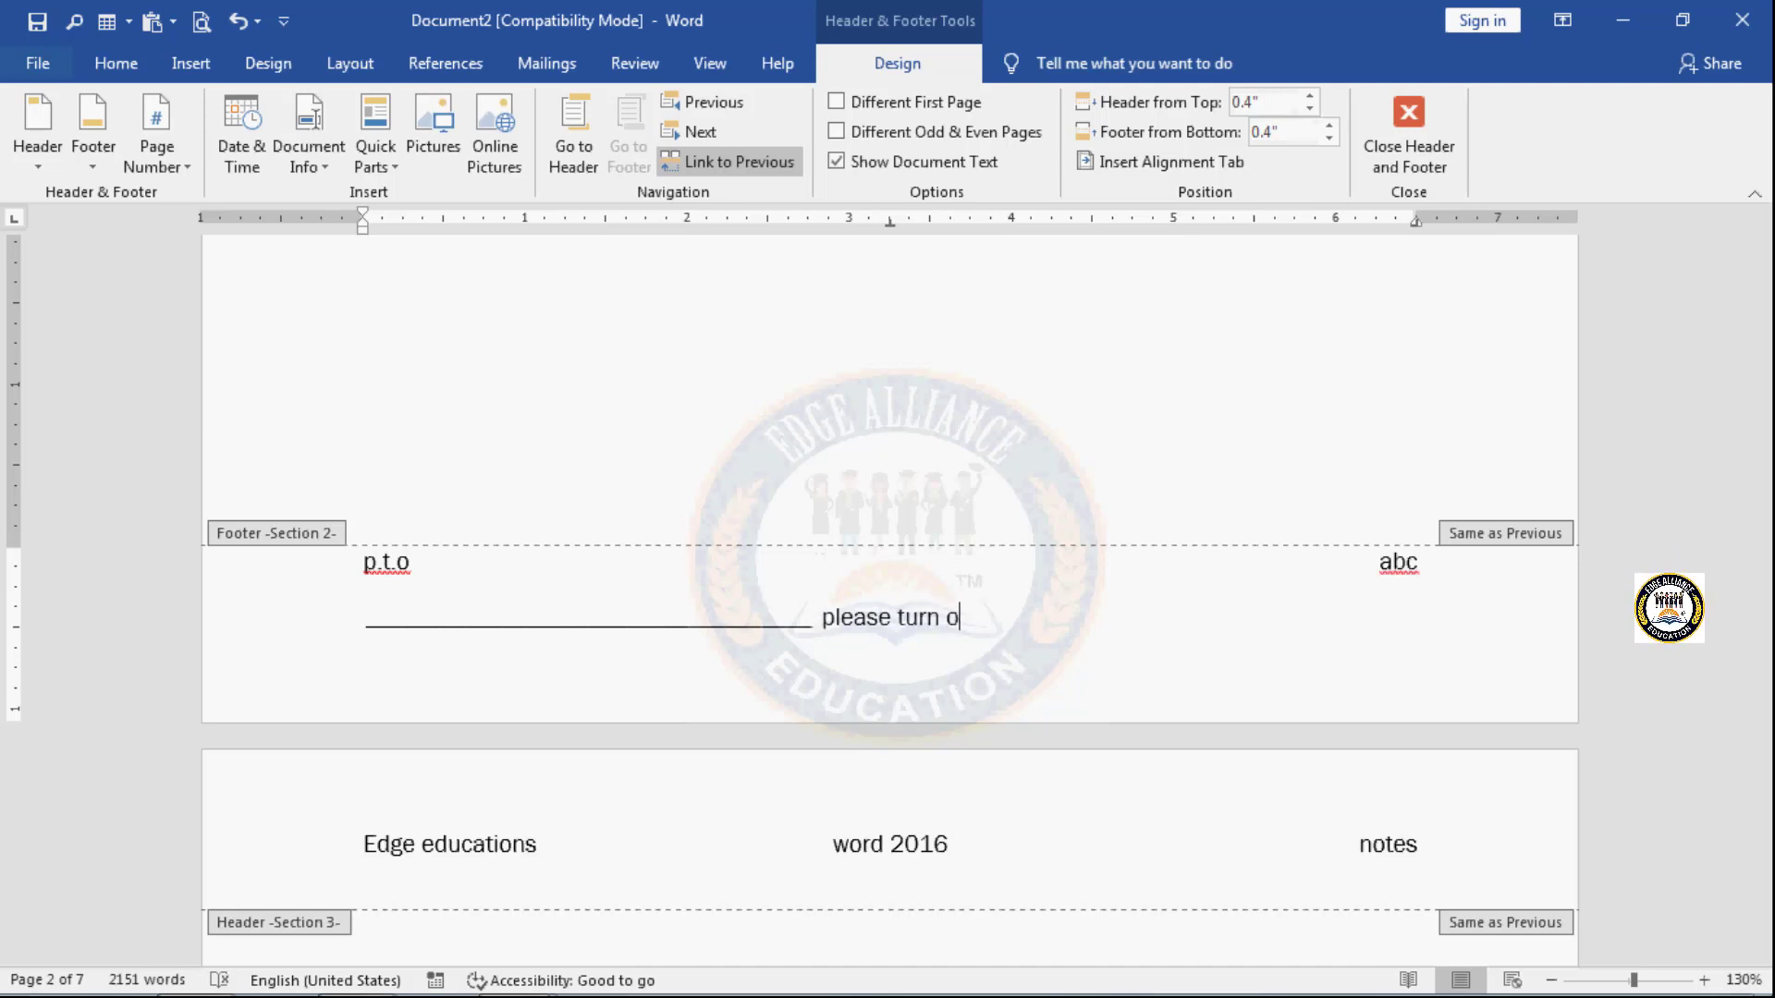
pyautogui.write('ver')
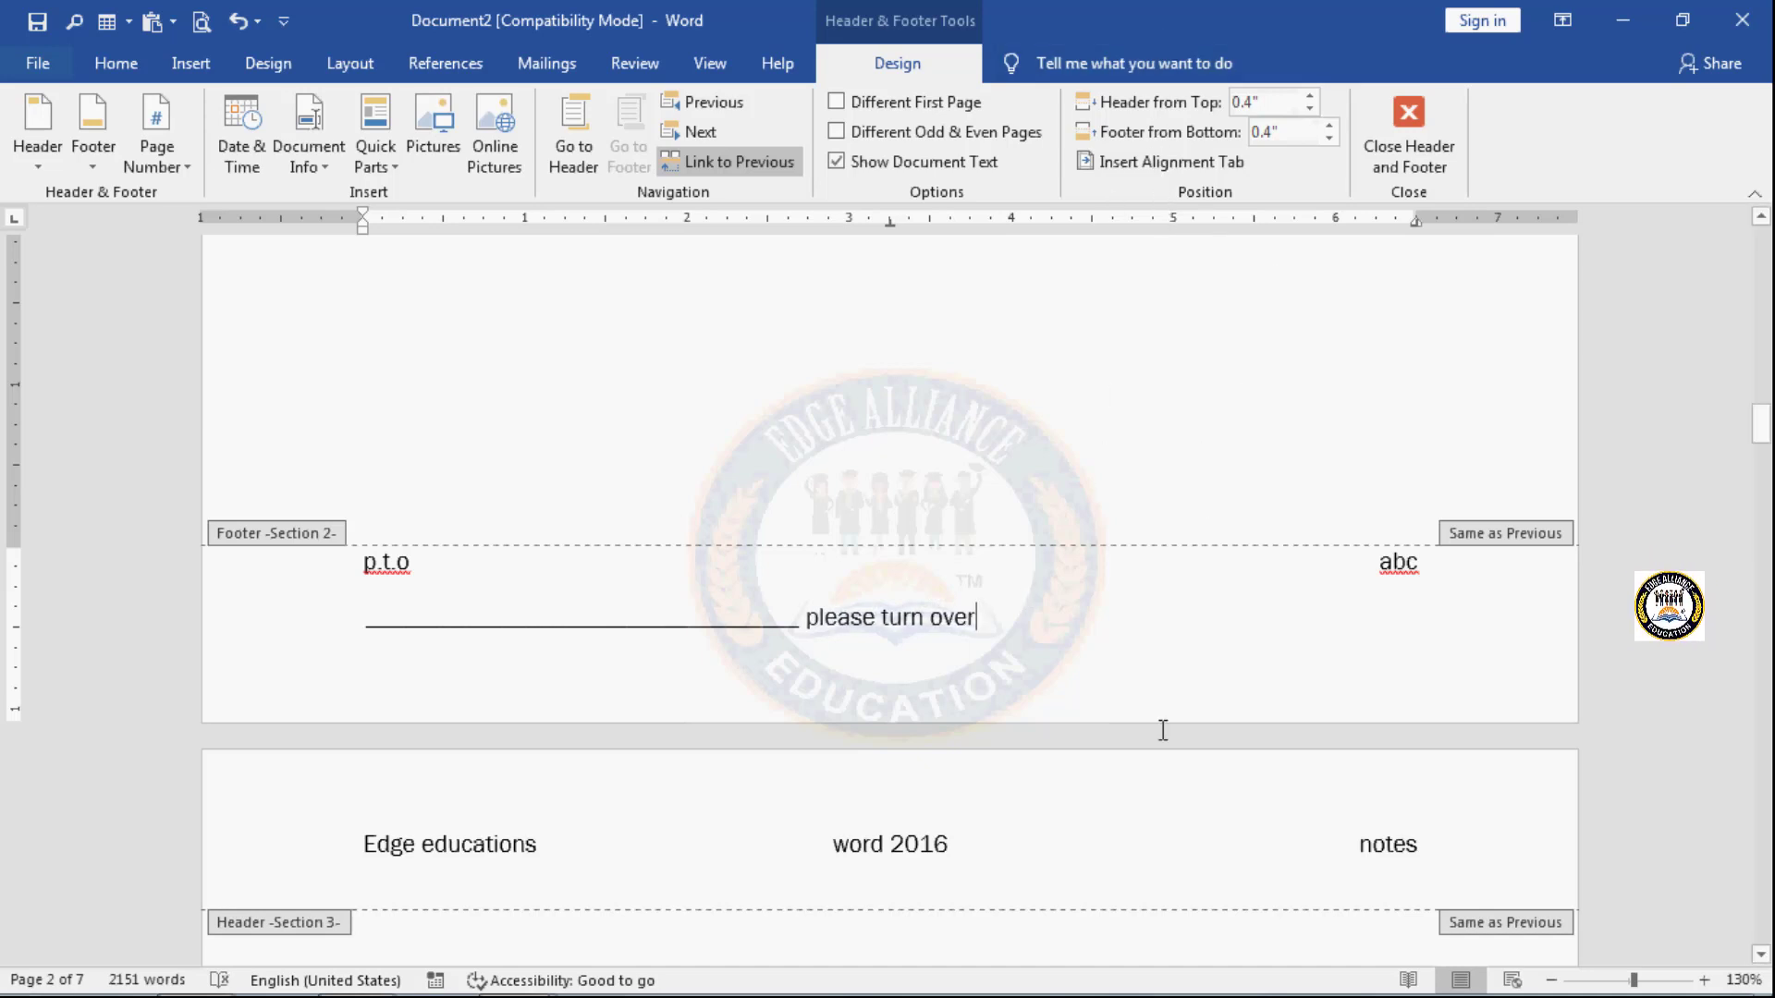
# - Check the footer and header on page 1, and close header and footer editing
pyautogui.scroll(1, 1163, 730)
pyautogui.scroll(15, 1163, 730)
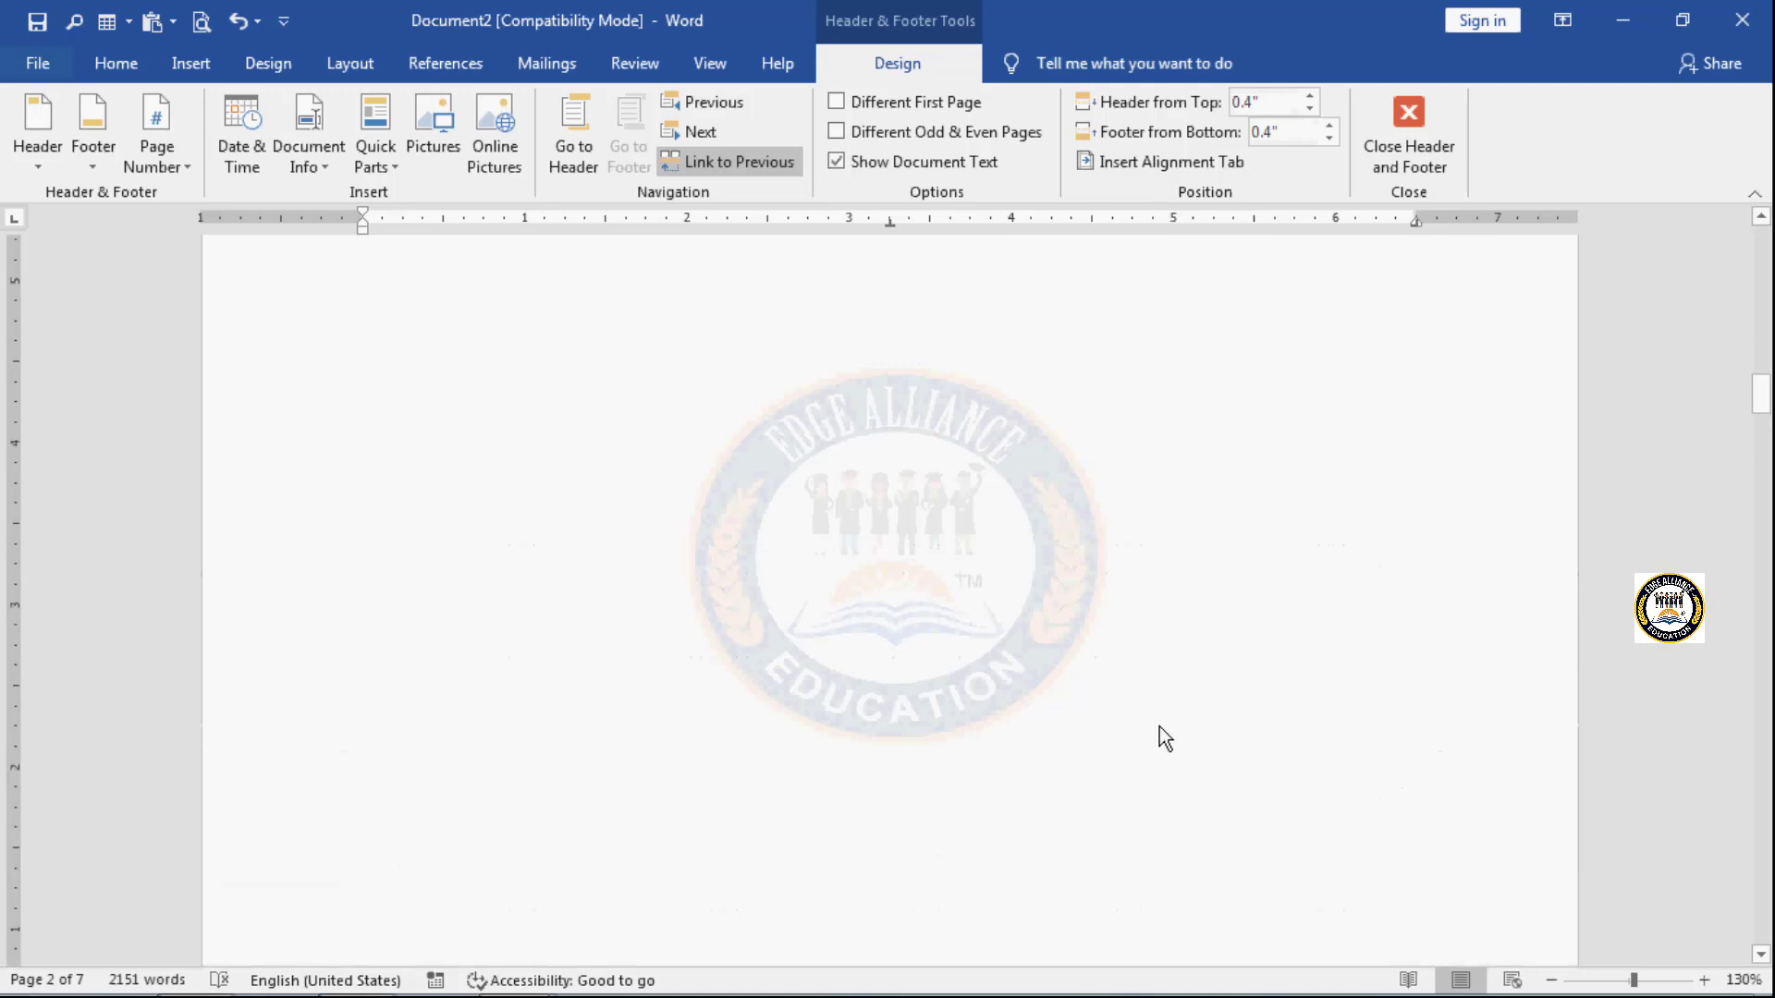
pyautogui.scroll(1, 1160, 725)
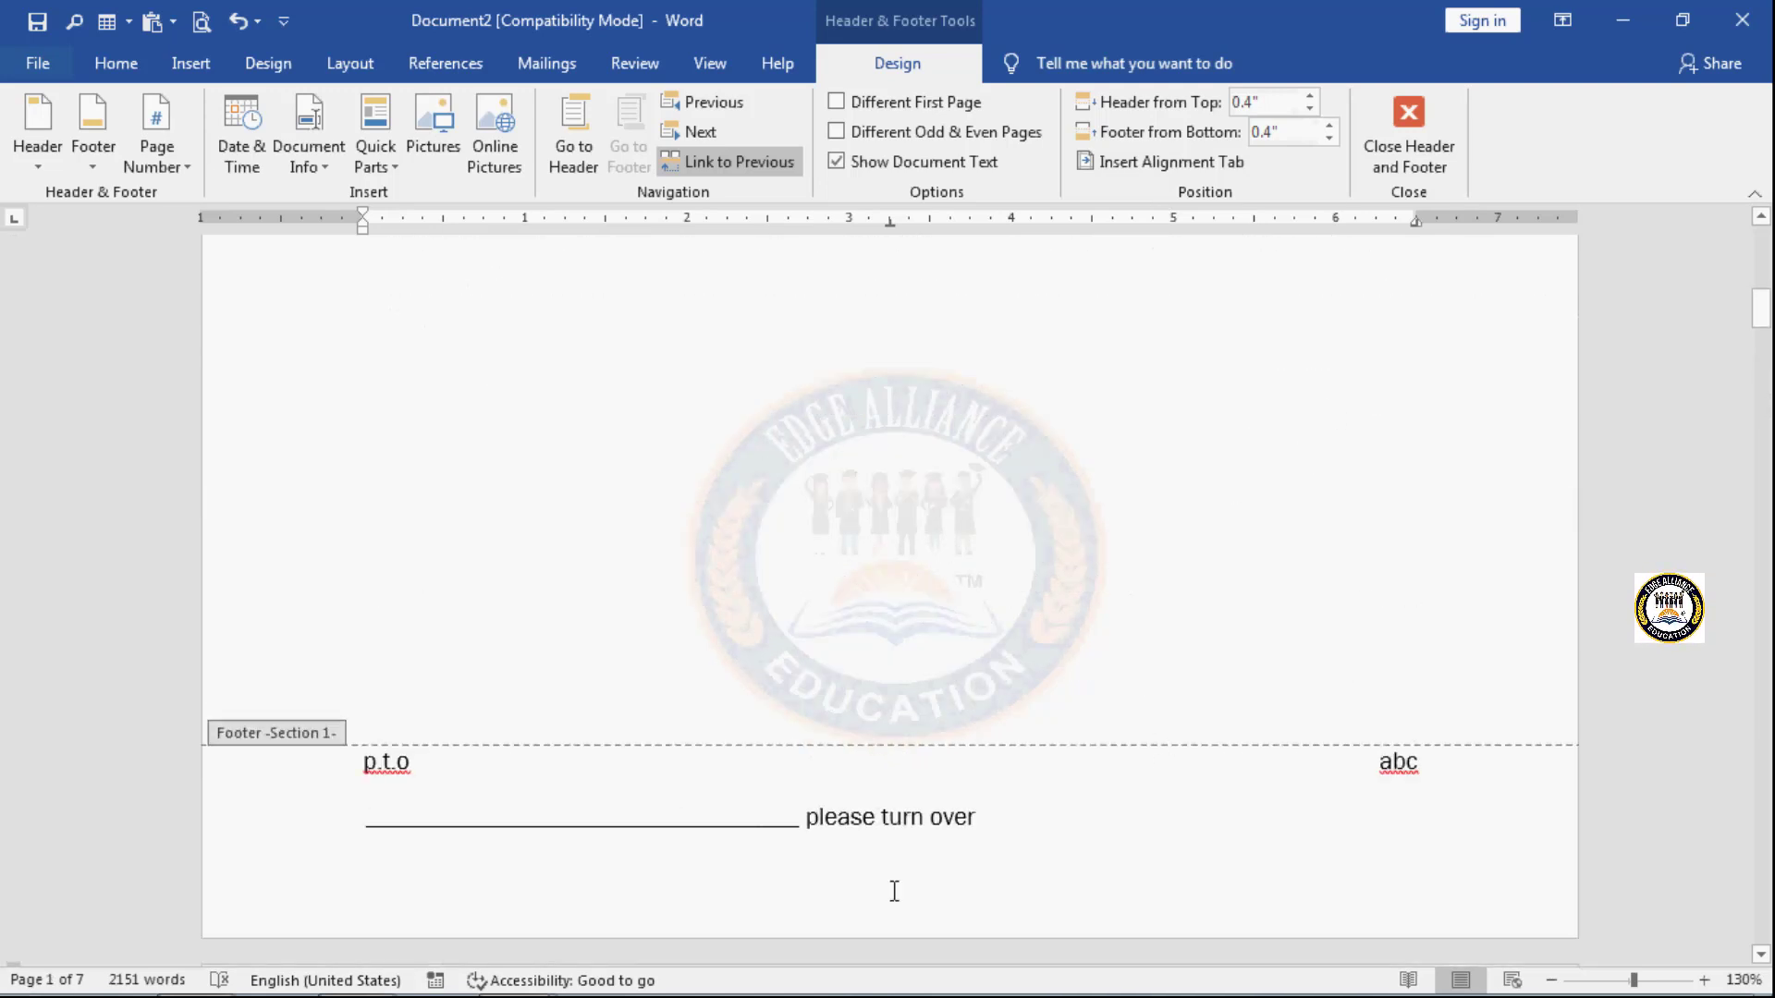
pyautogui.scroll(10, 894, 891)
pyautogui.scroll(4, 447, 111)
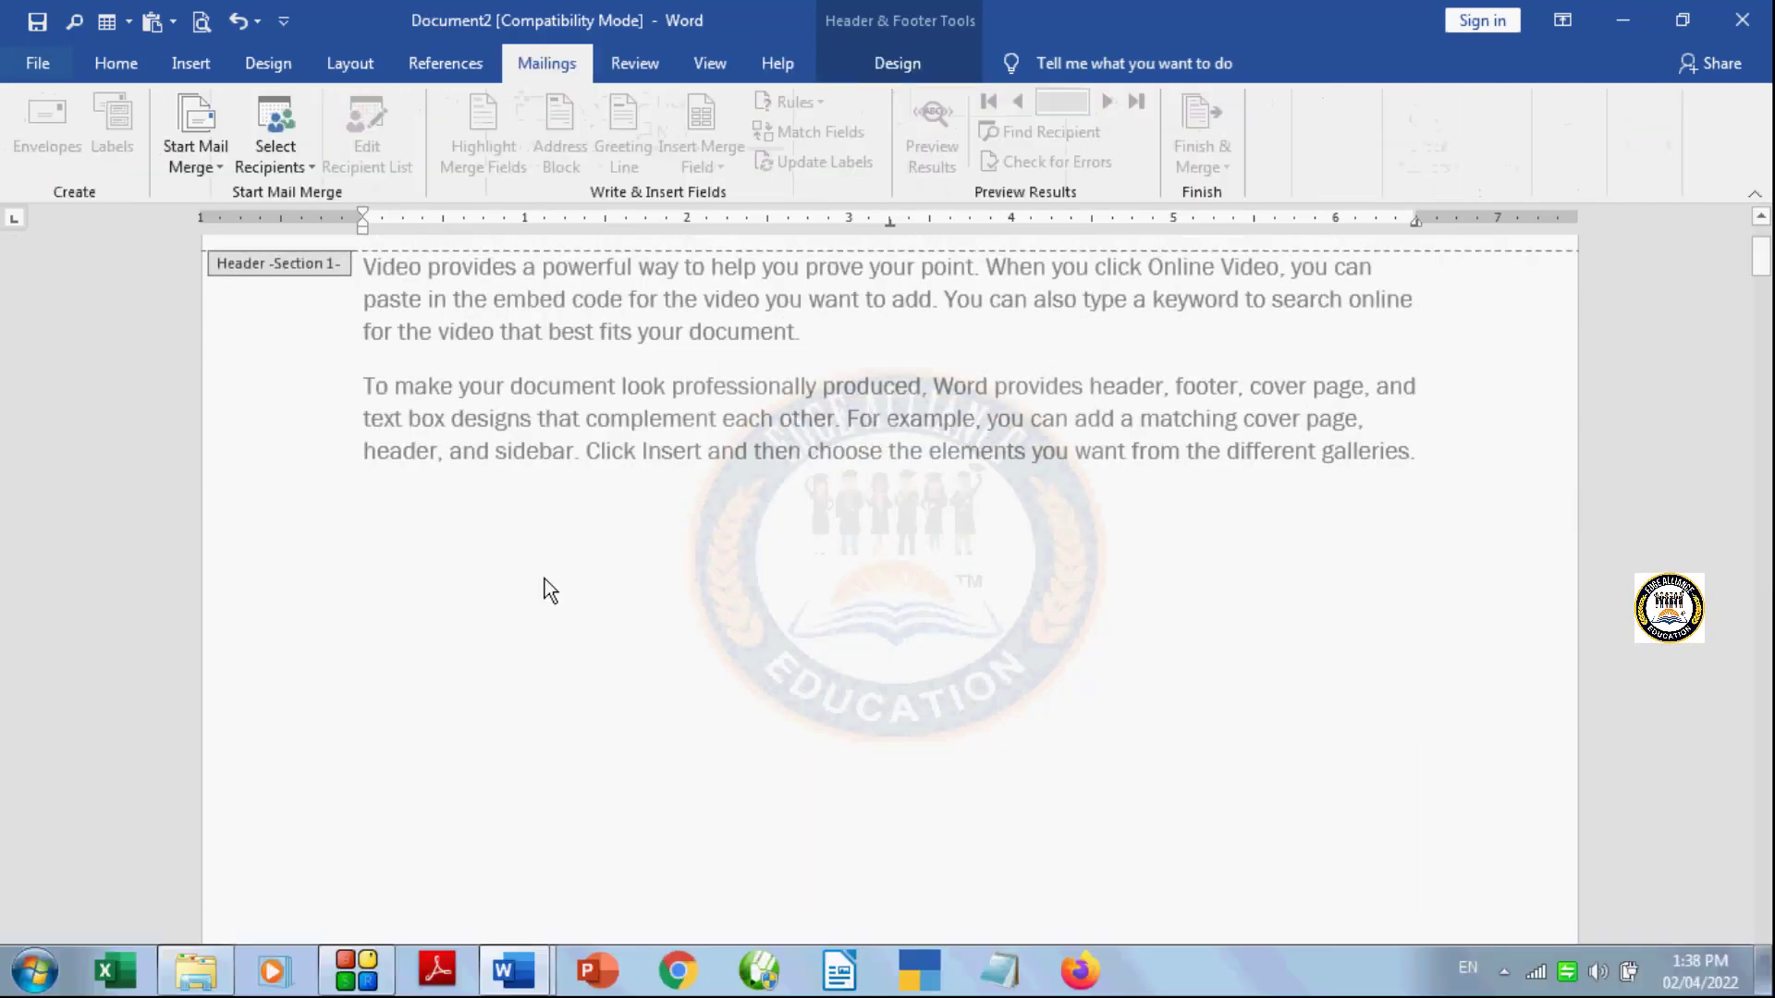
pyautogui.scroll(2, 545, 590)
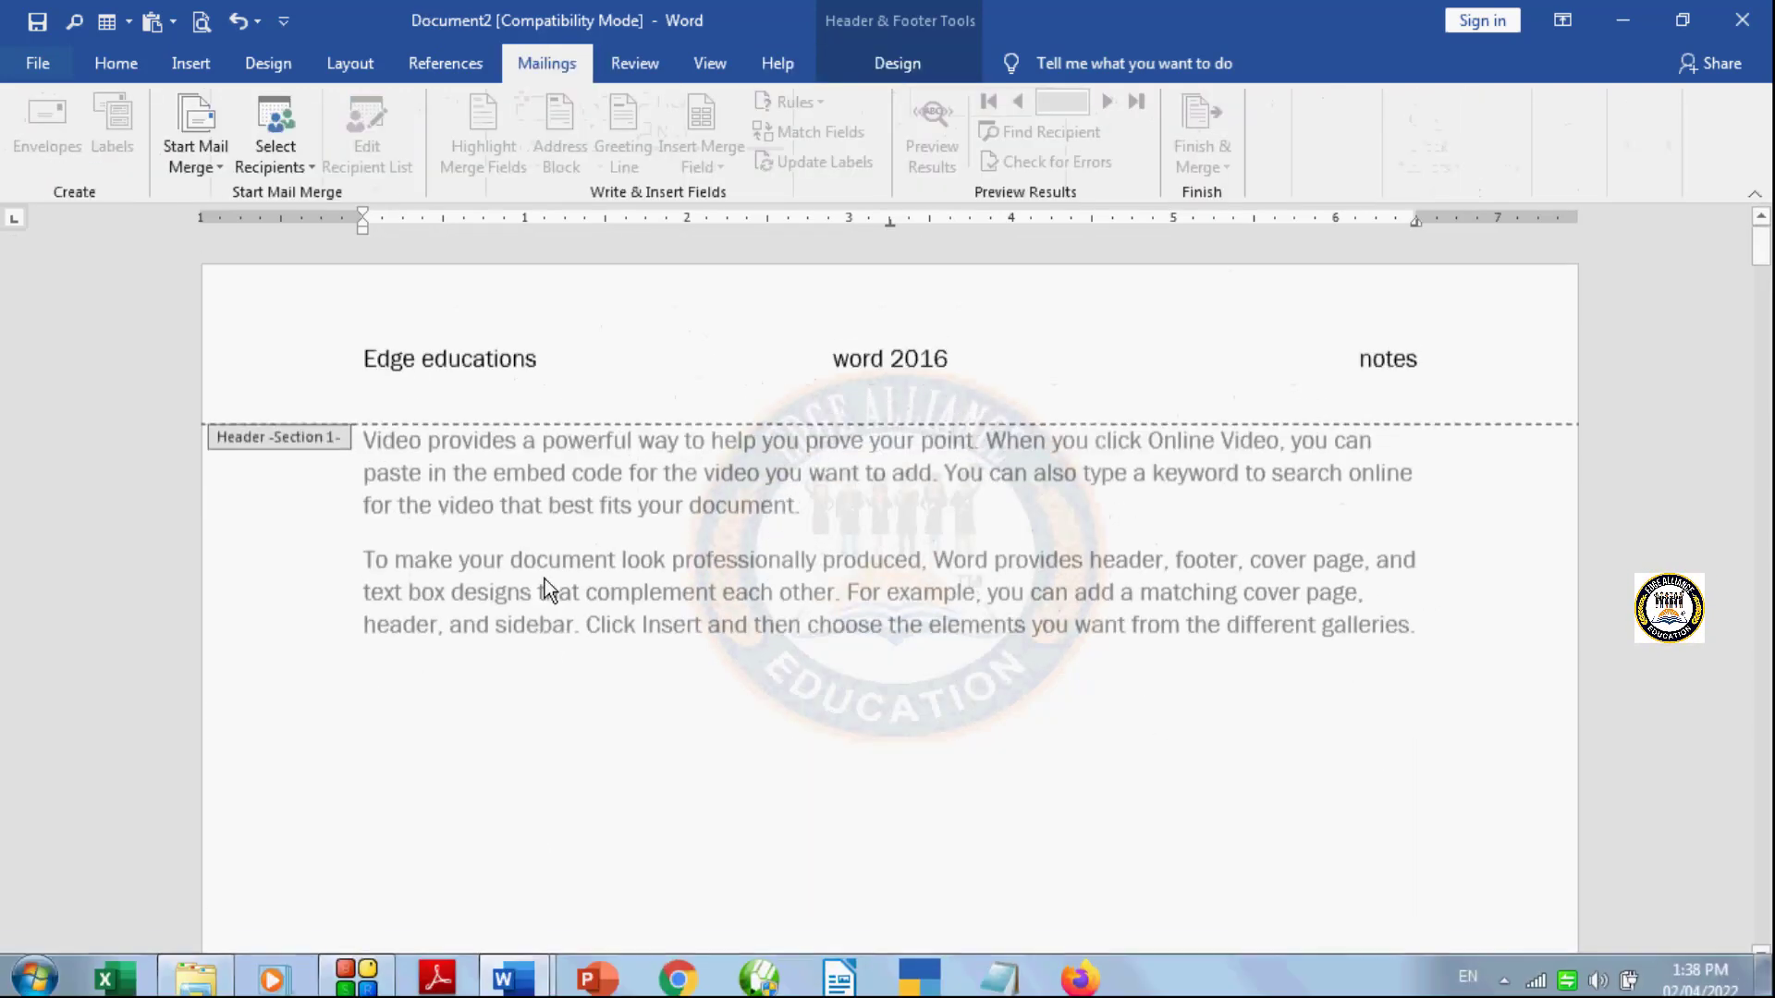
pyautogui.click(897, 63)
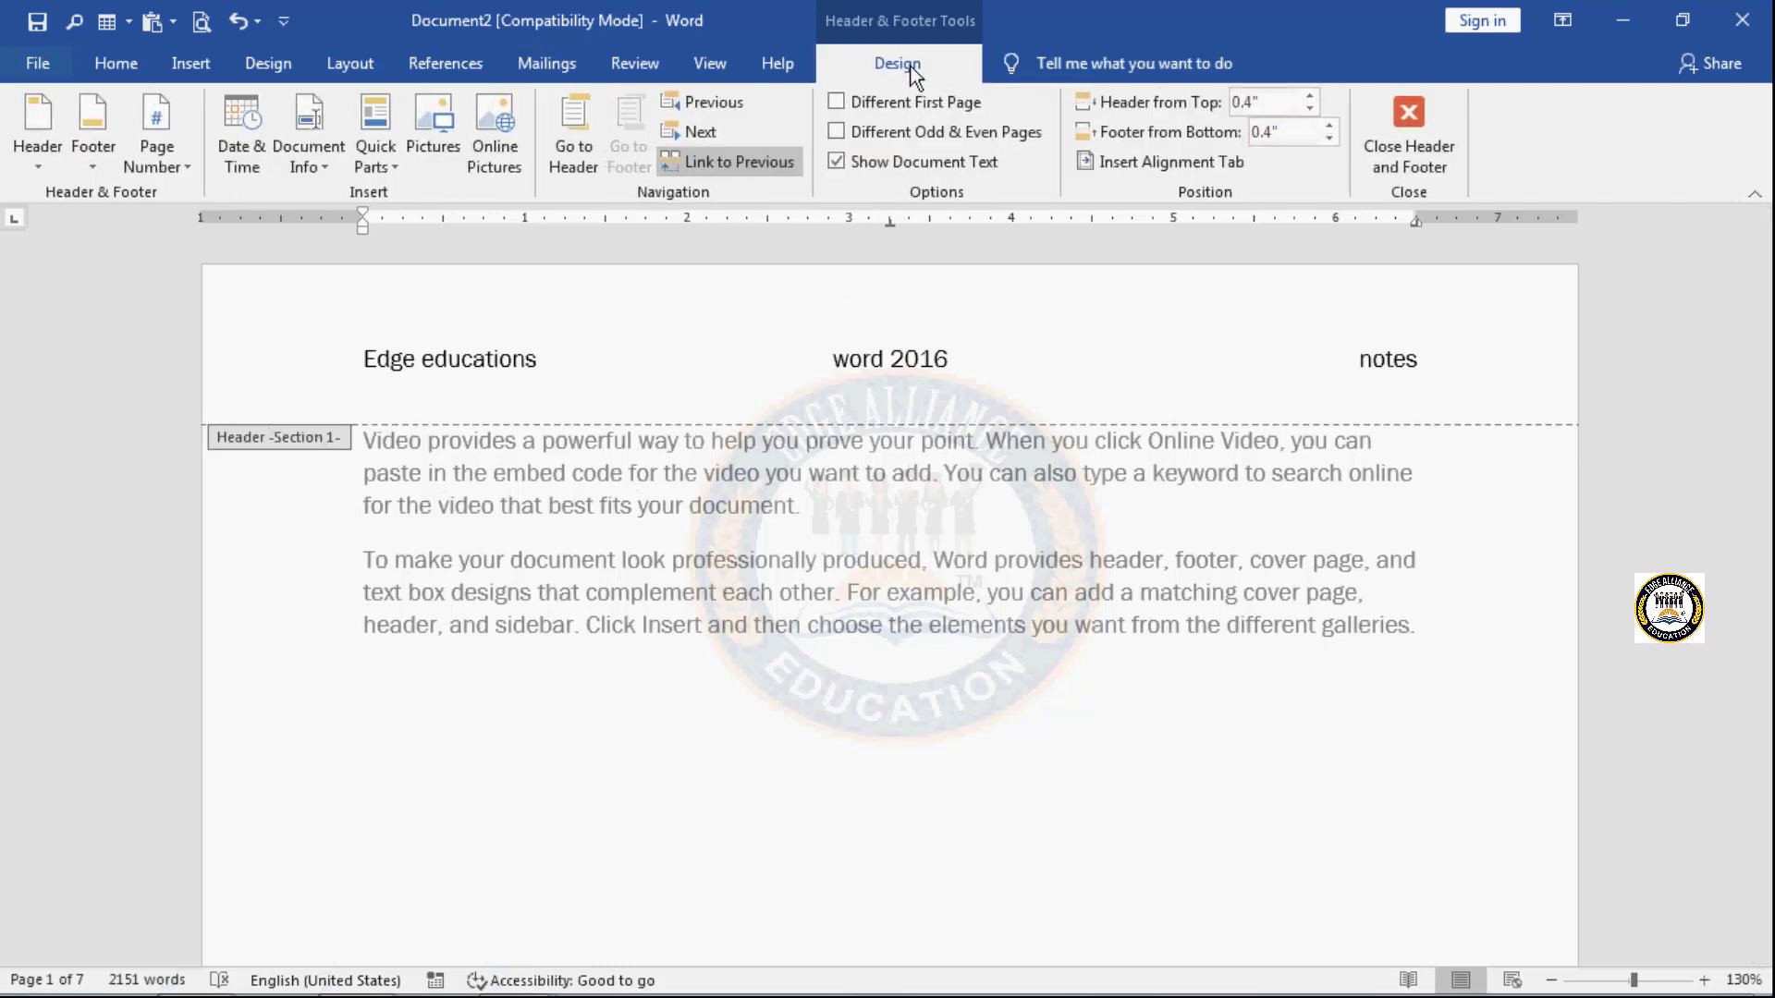
pyautogui.click(1404, 148)
# - Review the headers and footers across the pages back to page 1, and display the Insert commands
pyautogui.scroll(20, 1062, 747)
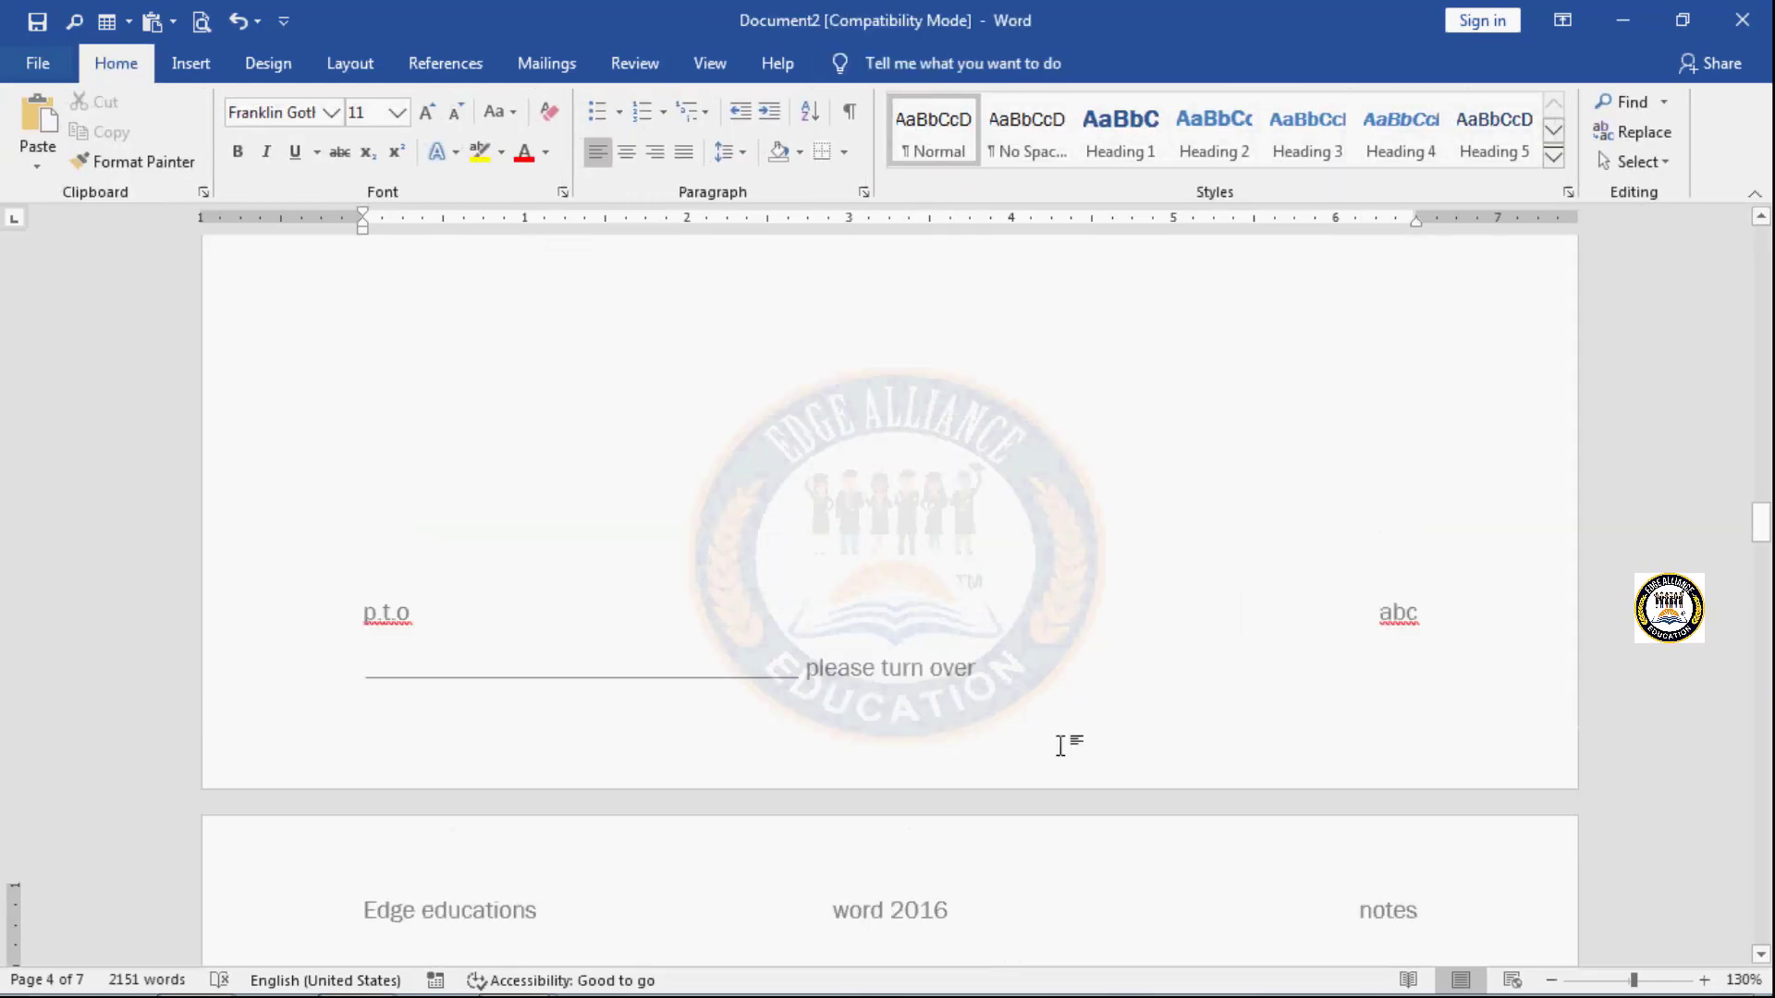
pyautogui.scroll(18, 1061, 747)
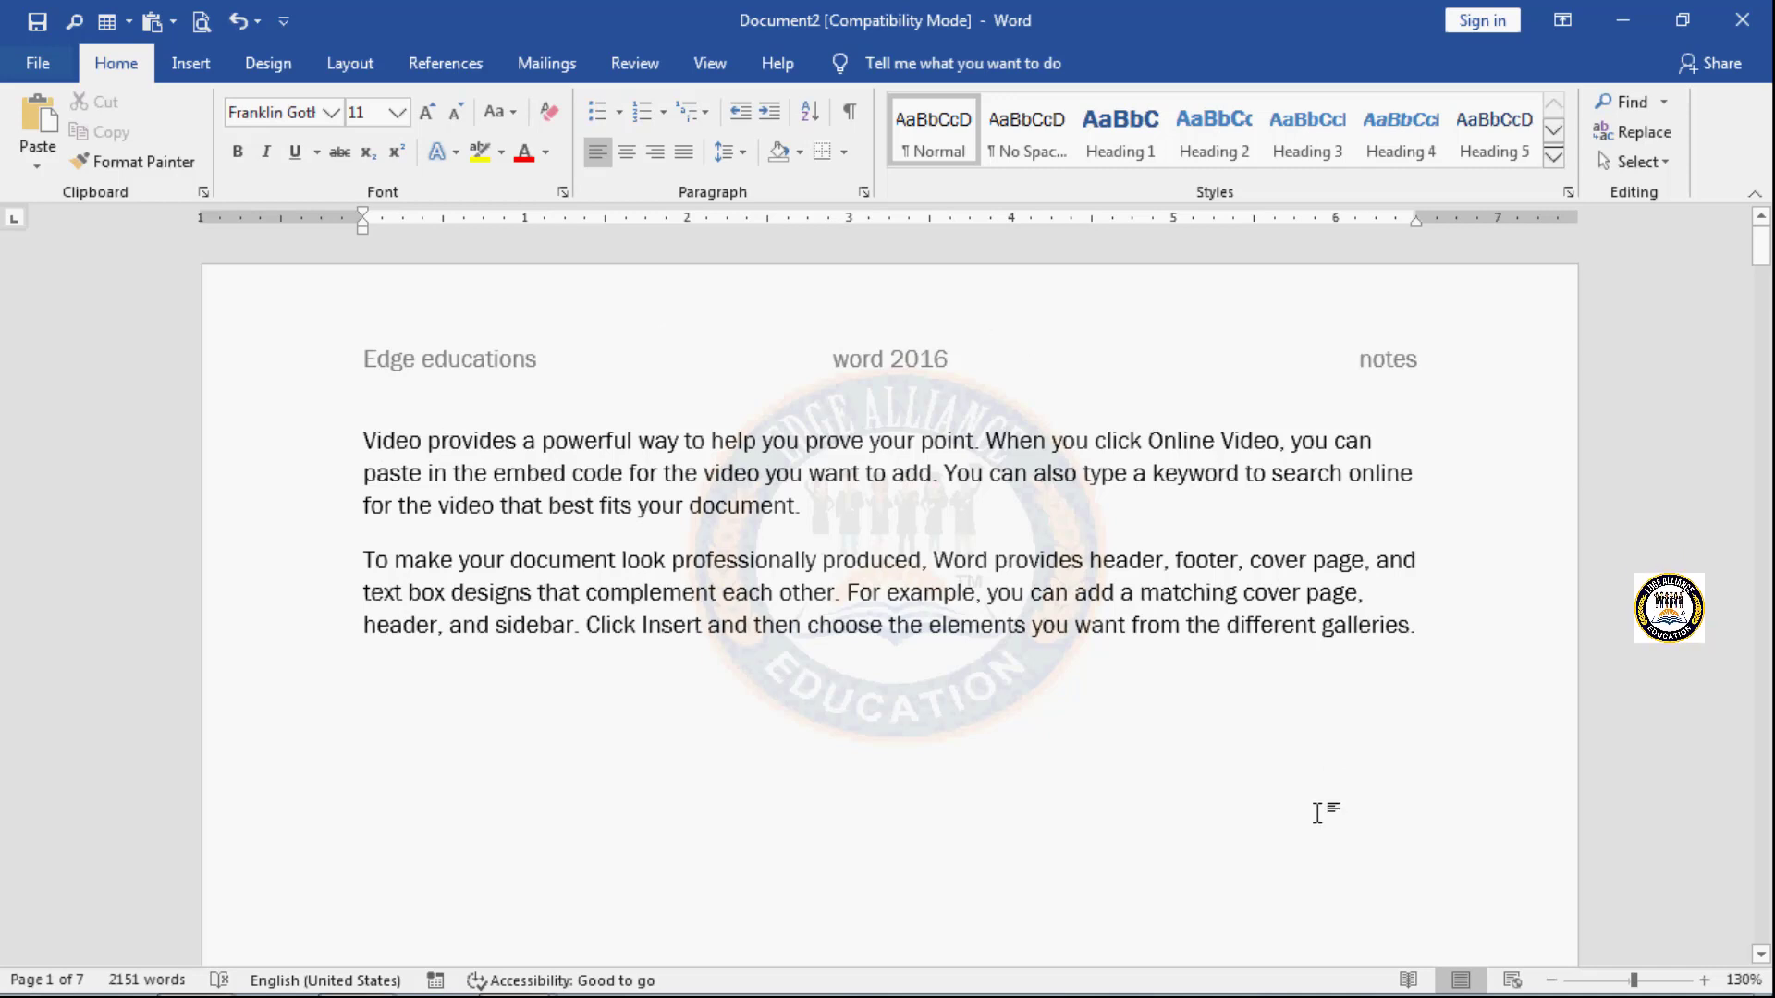
pyautogui.click(186, 65)
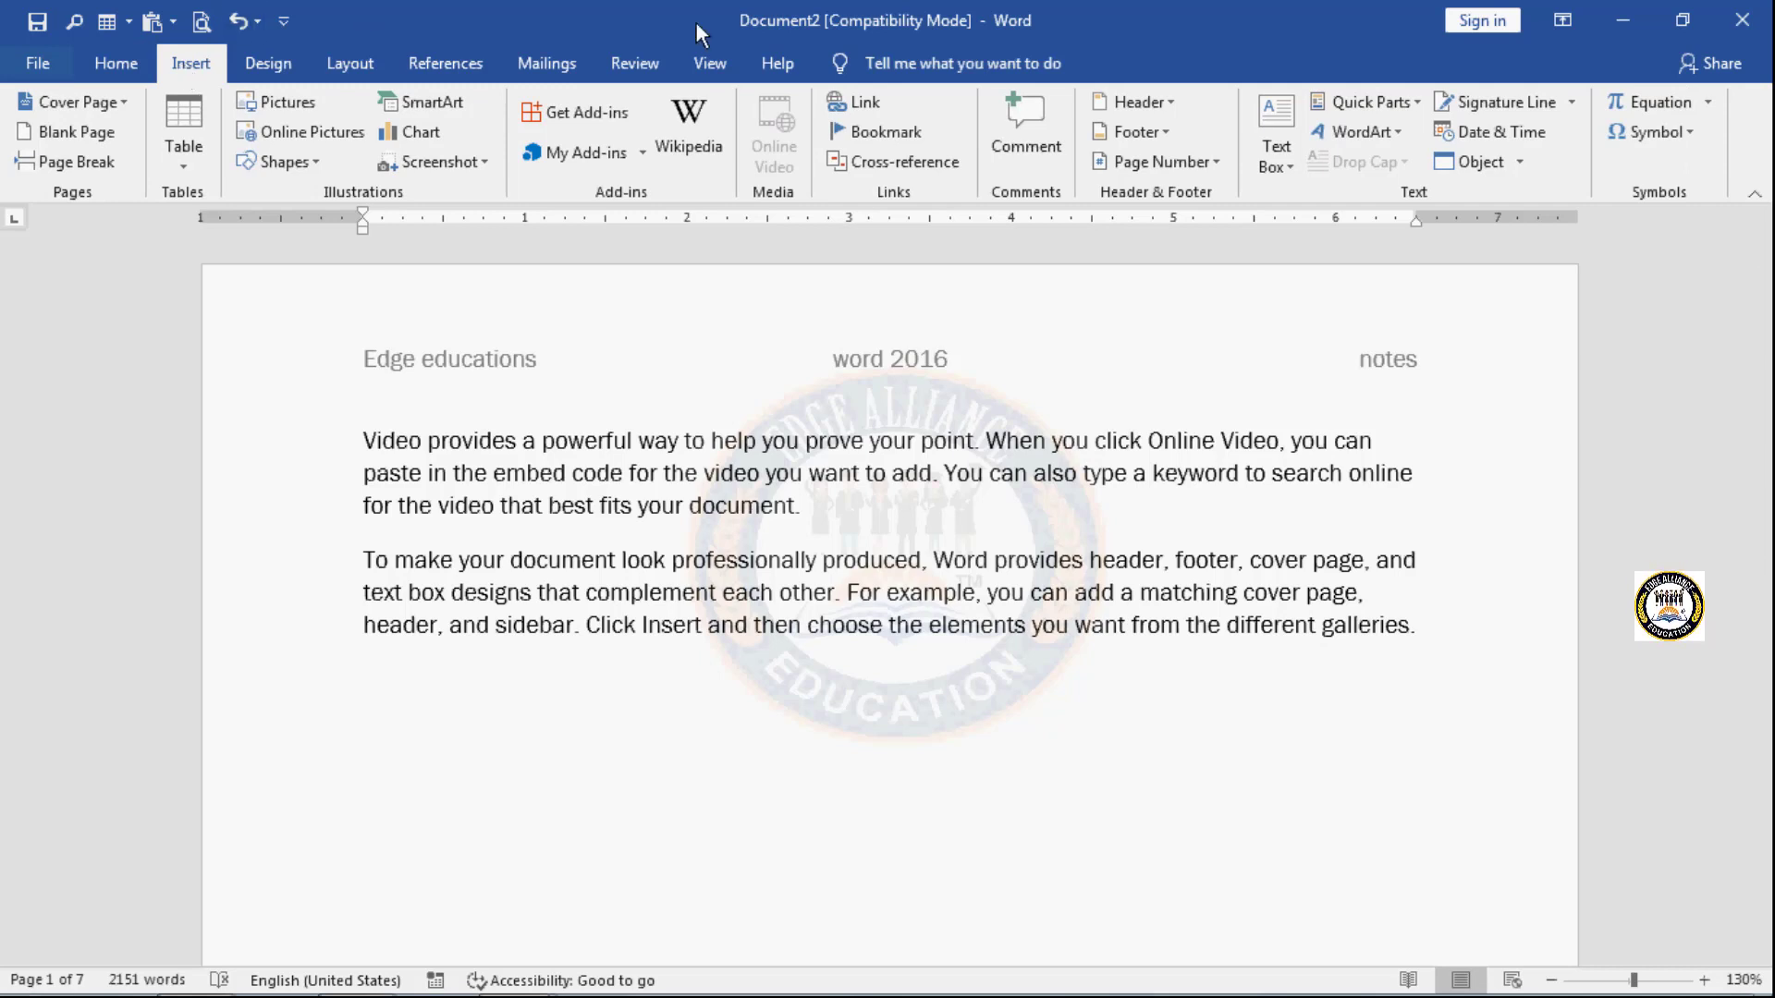